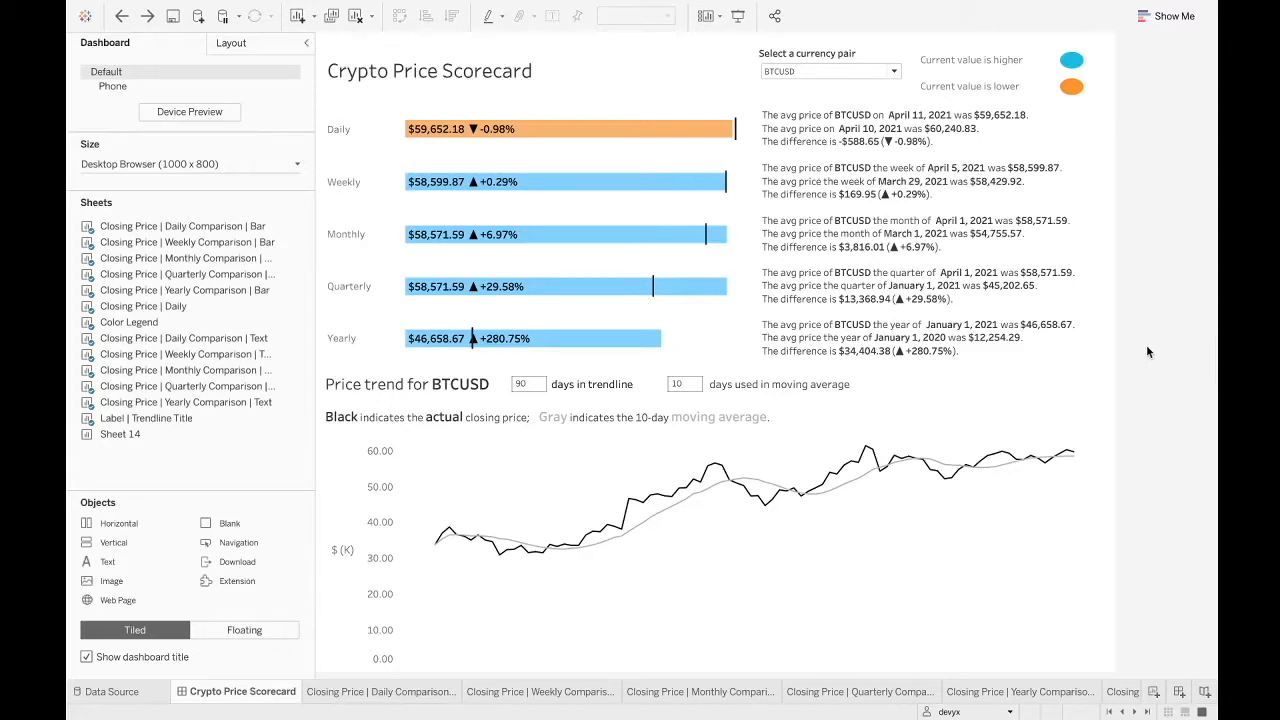
Examine the period comparison bars on the Crypto Price Scorecard dashboard and the worksheet behind the Daily bar
{"action": "left_click", "coordinate": [747, 289]}
{"action": "left_click", "coordinate": [747, 240]}
{"action": "left_click", "coordinate": [747, 192]}
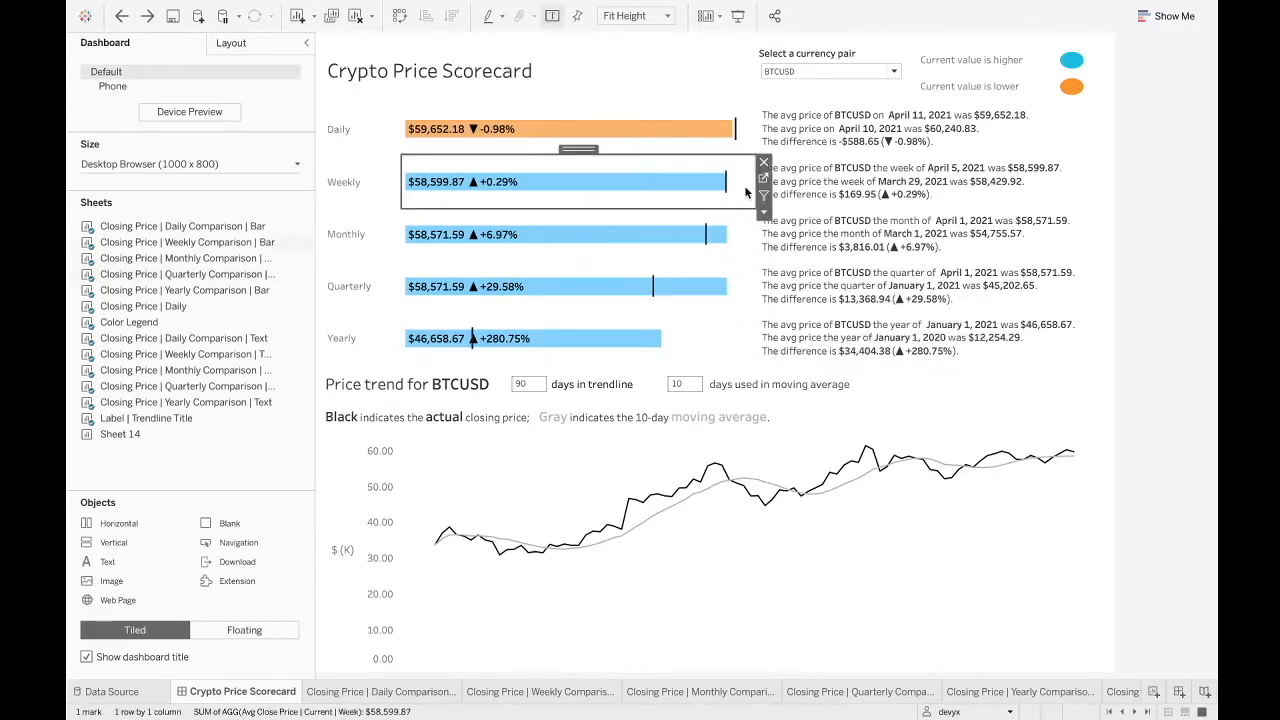
{"action": "left_click", "coordinate": [747, 141]}
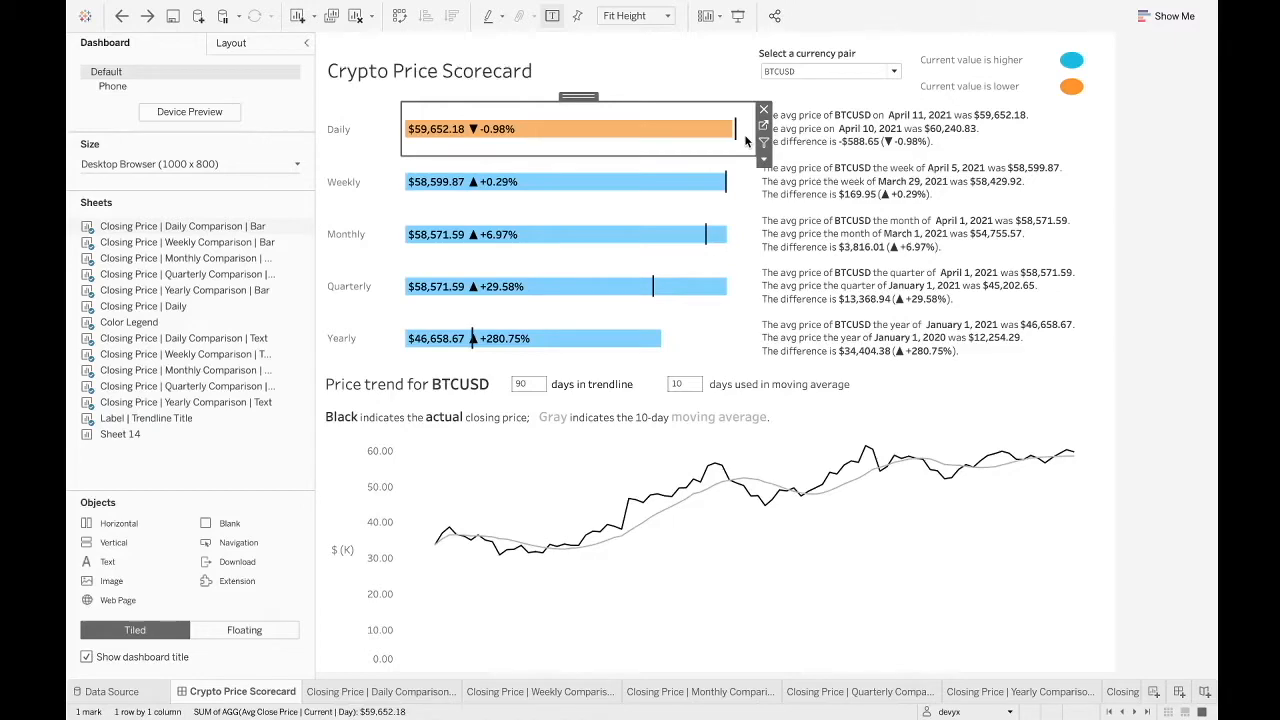
{"action": "left_click", "coordinate": [763, 125]}
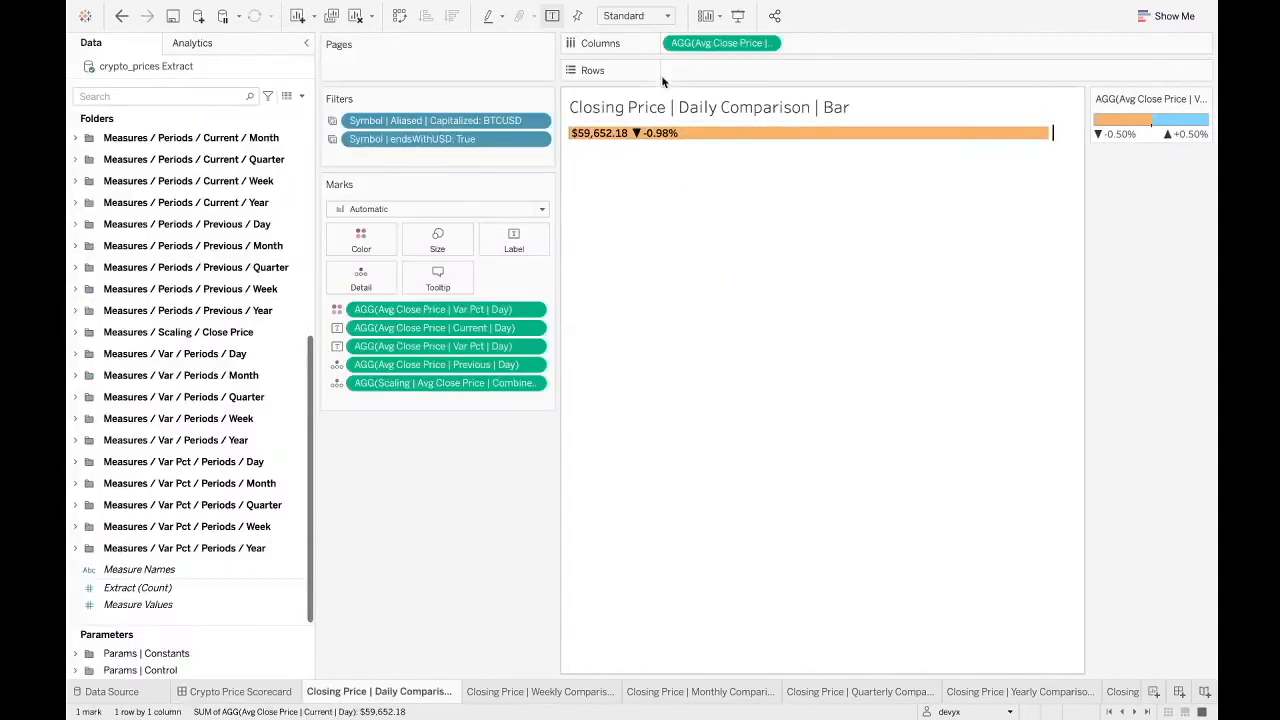
{"action": "left_click", "coordinate": [262, 691]}
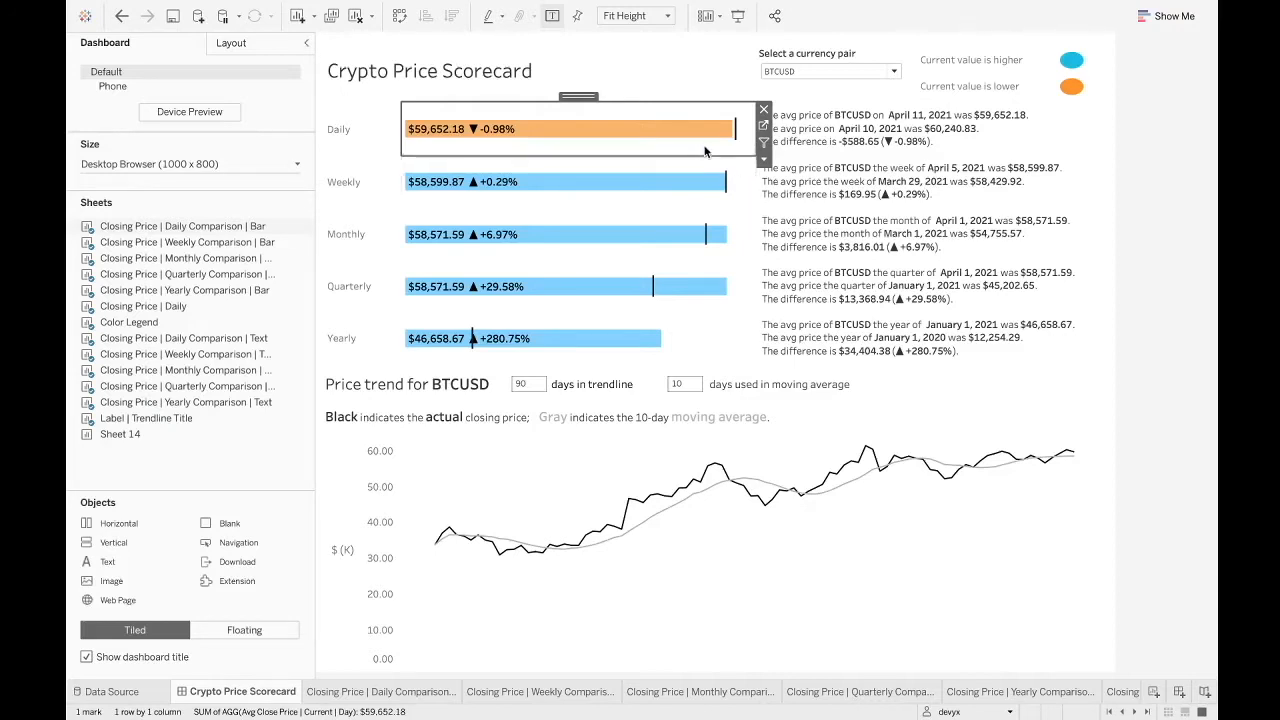
{"action": "left_click", "coordinate": [740, 343]}
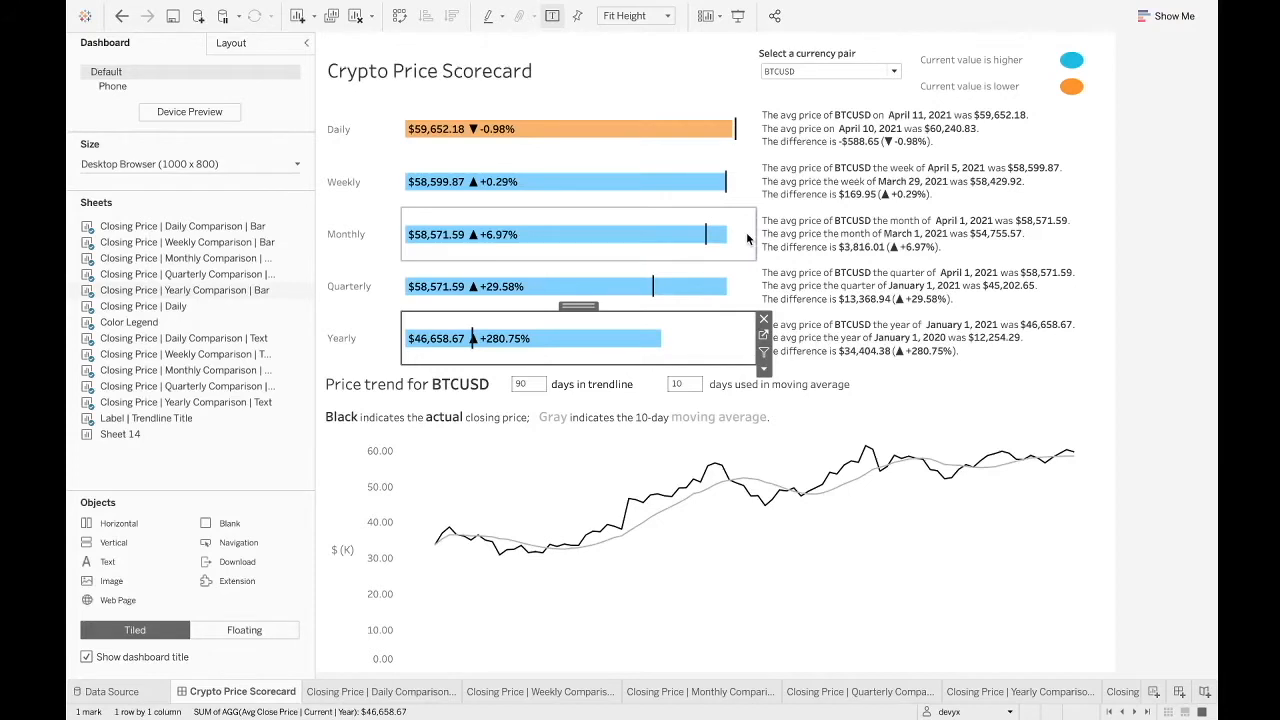
{"action": "left_click", "coordinate": [1184, 218]}
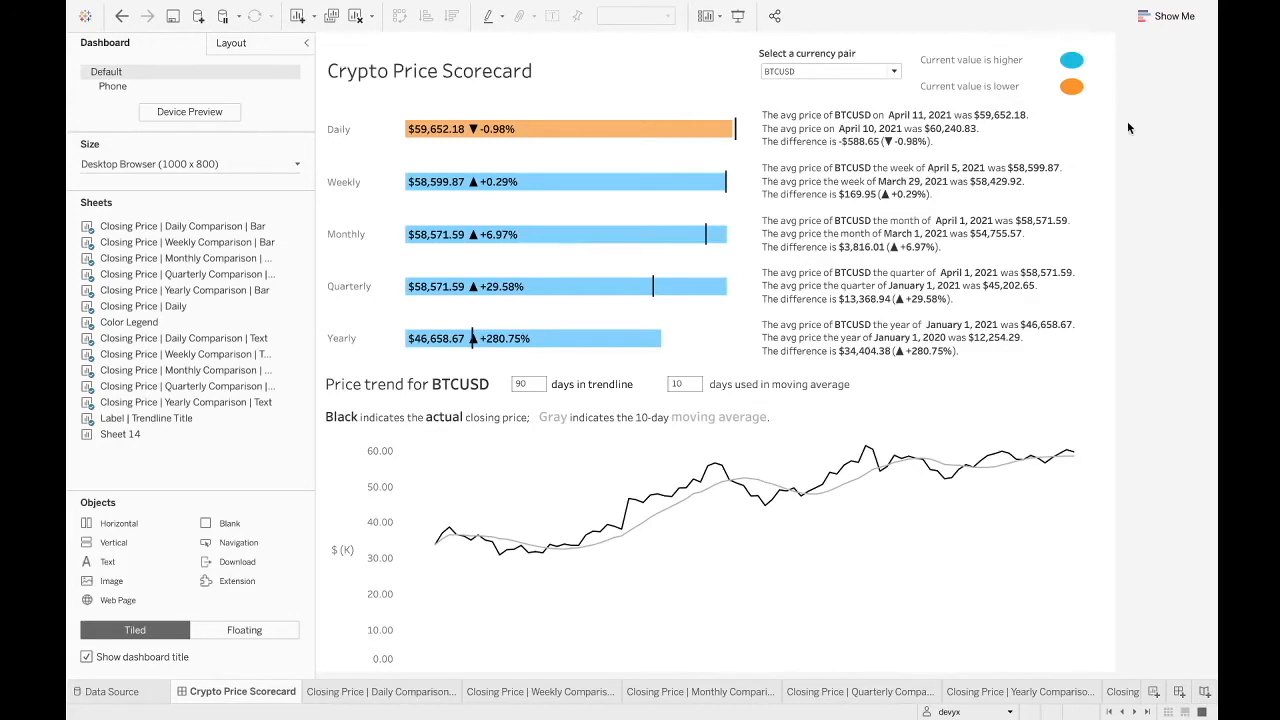
{"action": "mouse_move", "coordinate": [682, 132]}
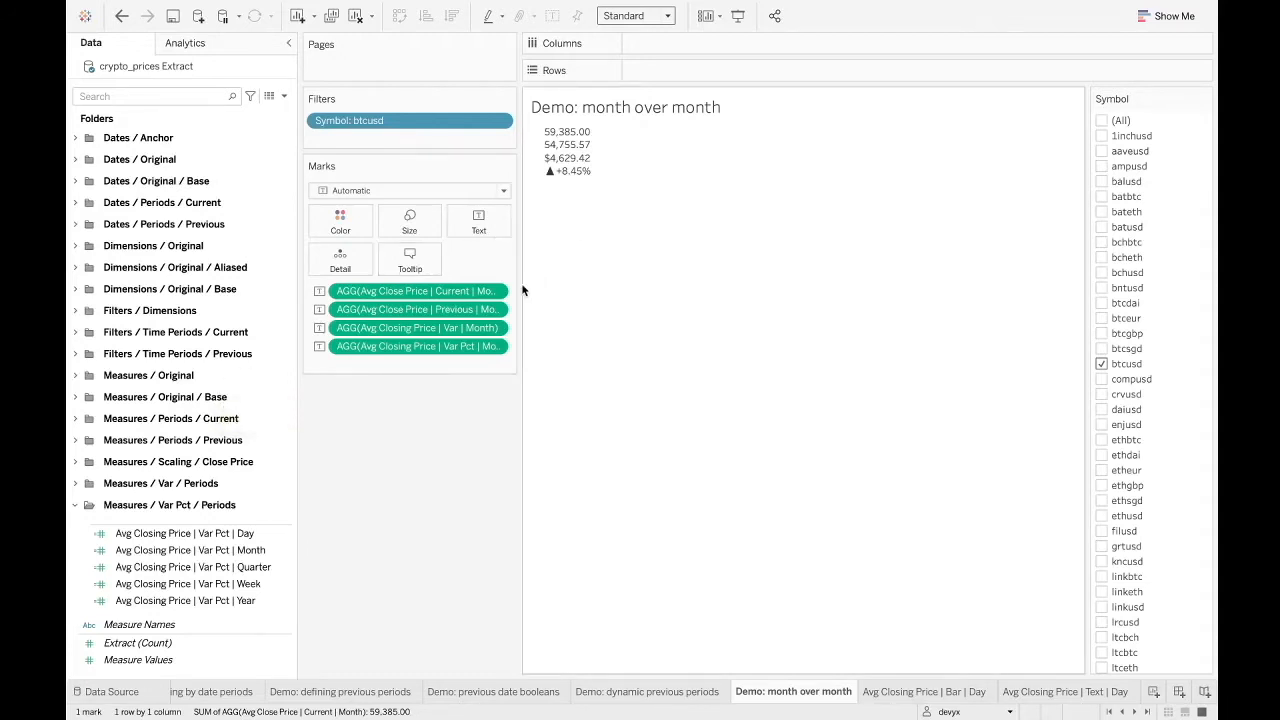
Widen the Marks card on the month over month sheet to fit the full field names, and inspect the text mark's tooltip
{"action": "left_click_drag", "start_coordinate": [521, 283], "coordinate": [552, 282]}
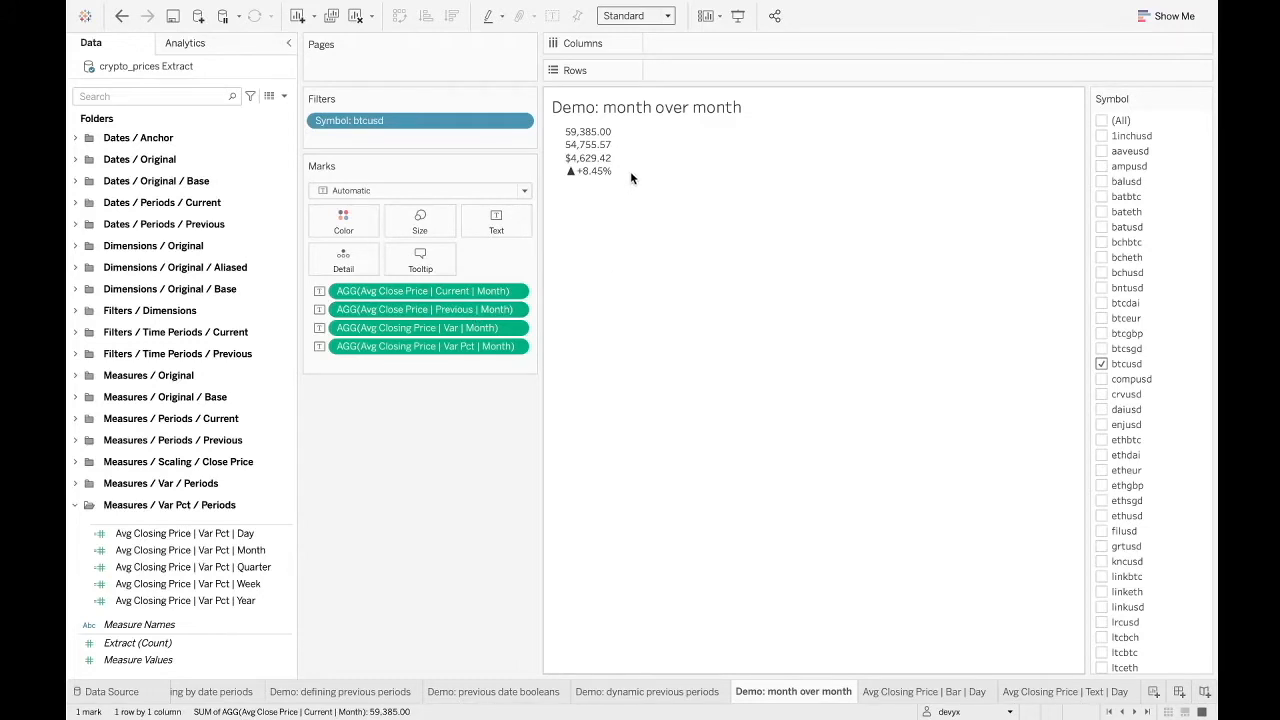
{"action": "mouse_move", "coordinate": [606, 176]}
{"action": "mouse_move", "coordinate": [605, 180]}
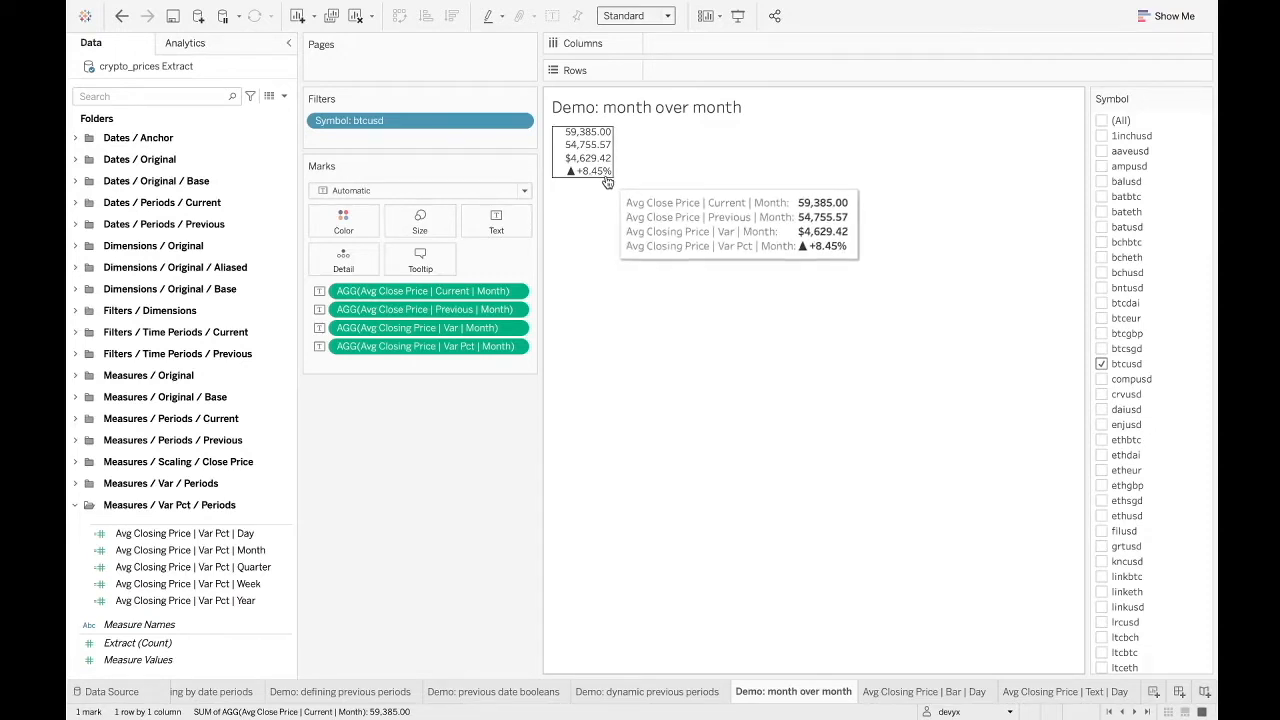
Remove the outer parentheses and the multiplication by 100 from the Avg Closing Price | Var Pct | Day calculation
{"action": "right_click", "coordinate": [234, 537]}
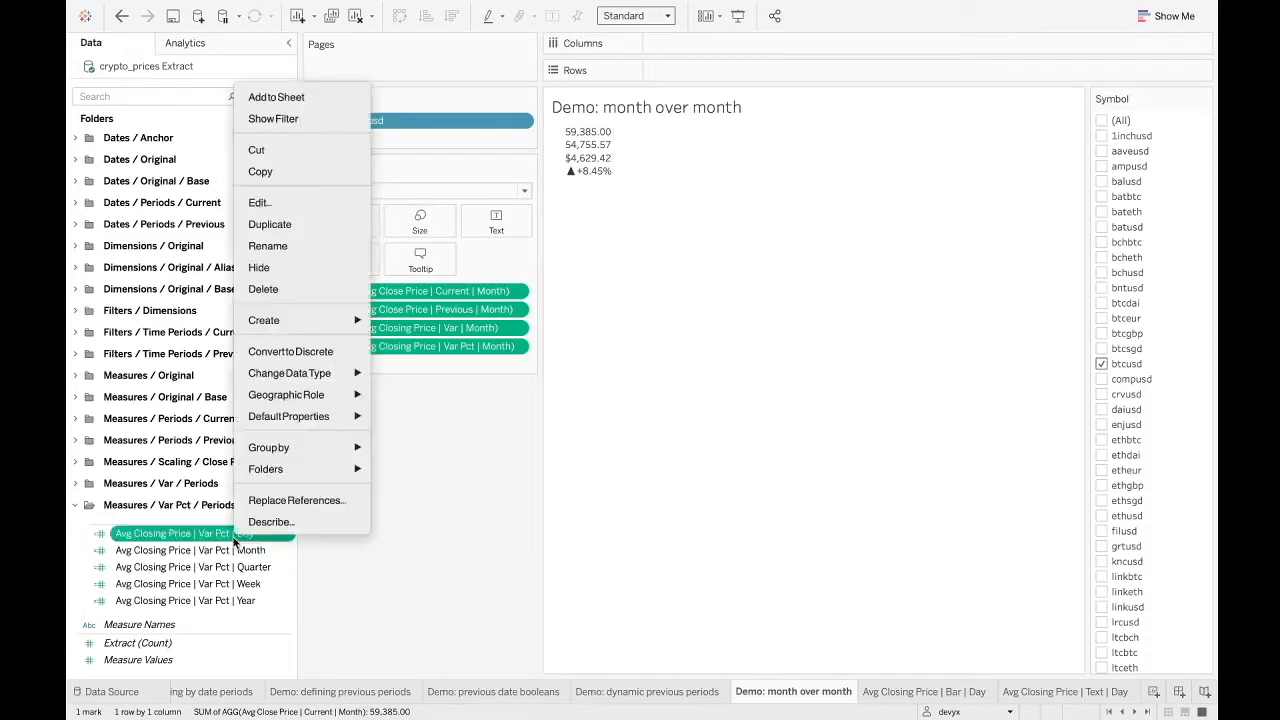
{"action": "left_click", "coordinate": [287, 204]}
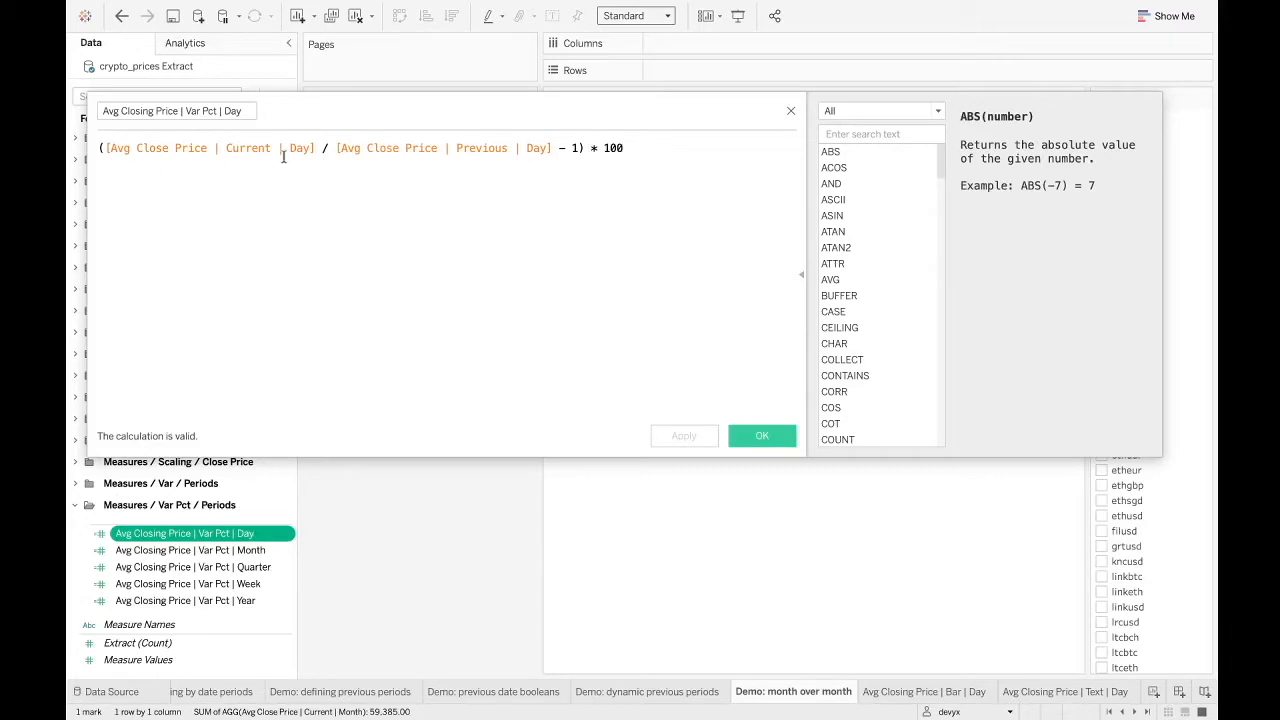
{"action": "left_click_drag", "start_coordinate": [637, 152], "coordinate": [579, 150]}
{"action": "key", "text": "BackSpace"}
{"action": "left_click", "coordinate": [103, 149]}
{"action": "key", "text": "BackSpace"}
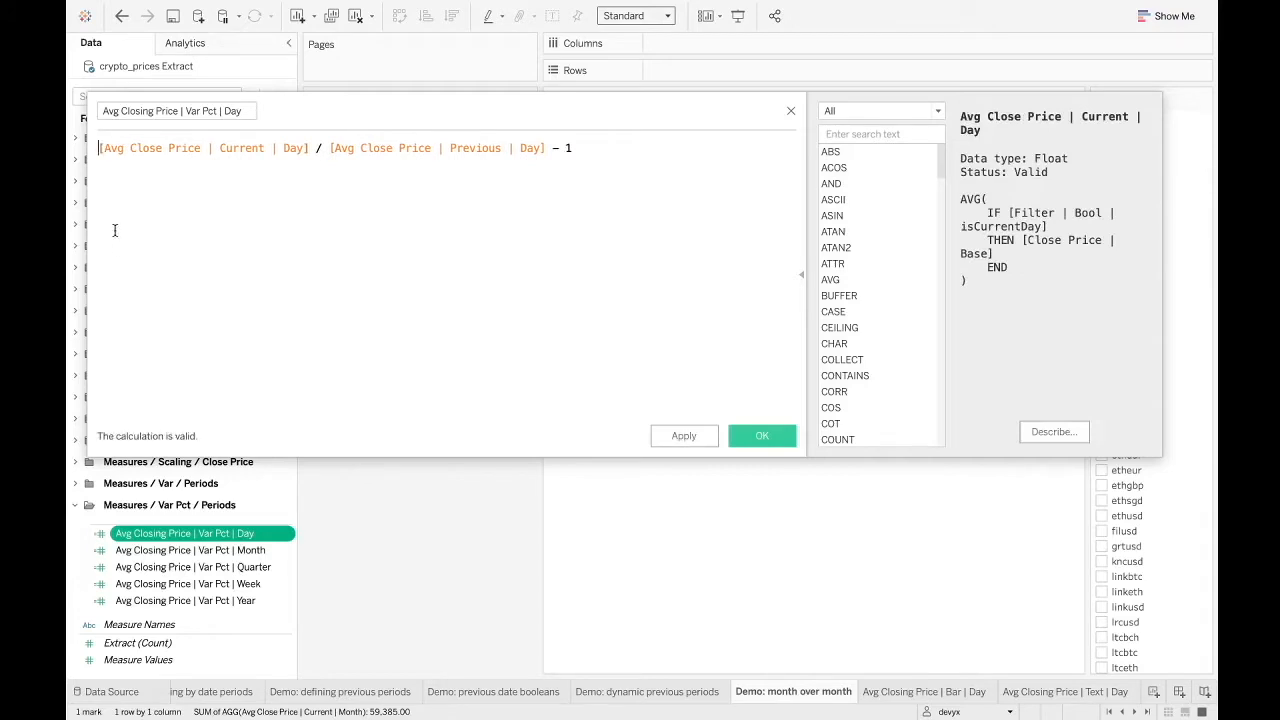
{"action": "left_click", "coordinate": [765, 440]}
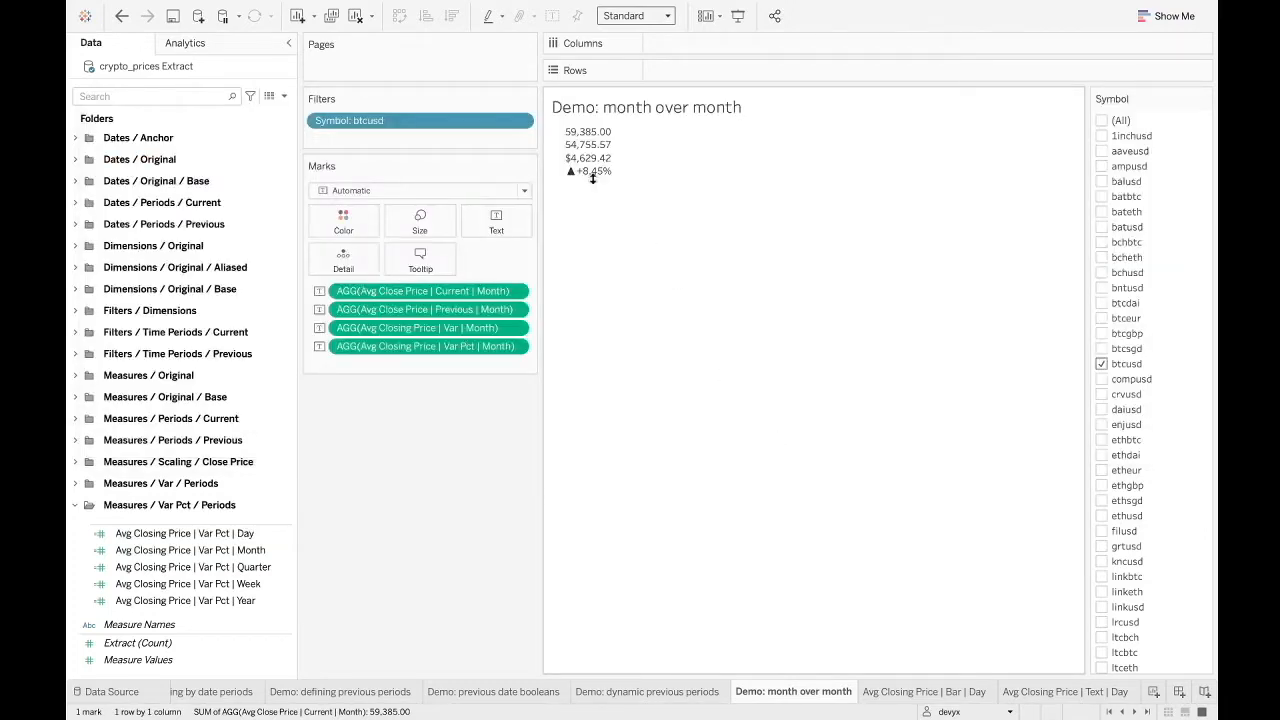
Copy the custom default number format string of the Avg Closing Price | Var Pct | Month field
{"action": "left_click", "coordinate": [238, 553]}
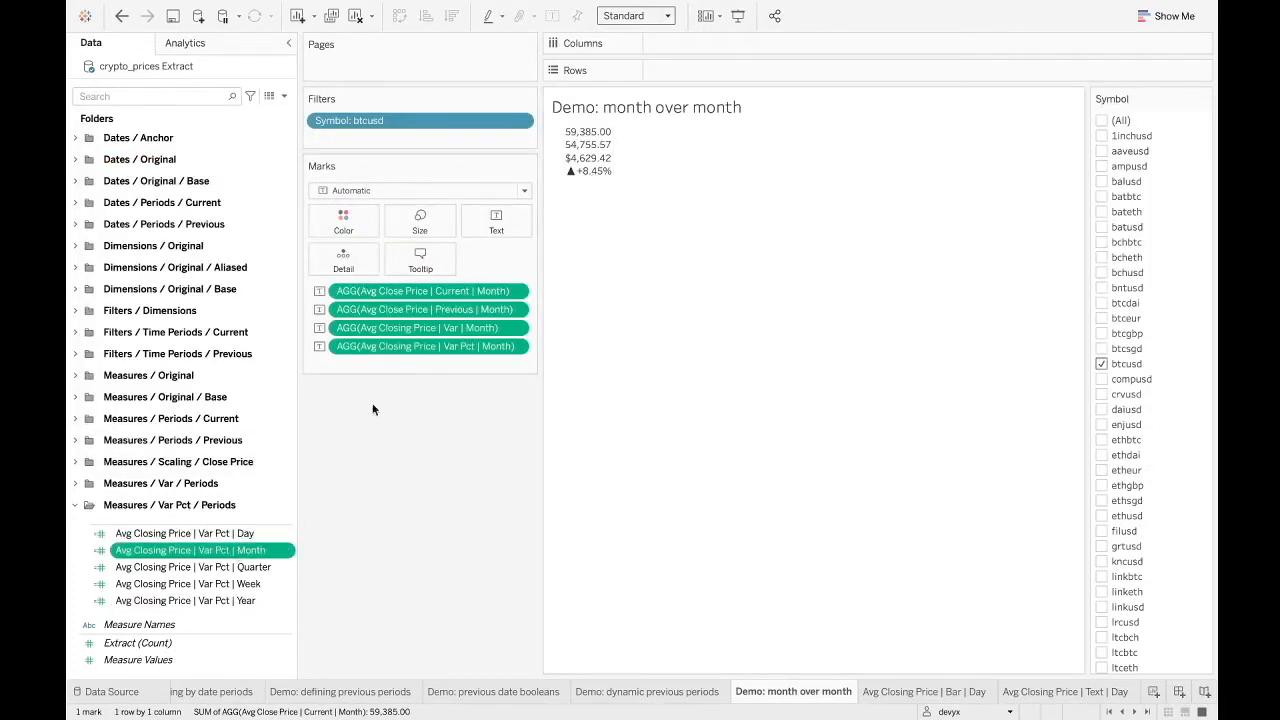
{"action": "right_click", "coordinate": [252, 562]}
{"action": "mouse_move", "coordinate": [363, 434]}
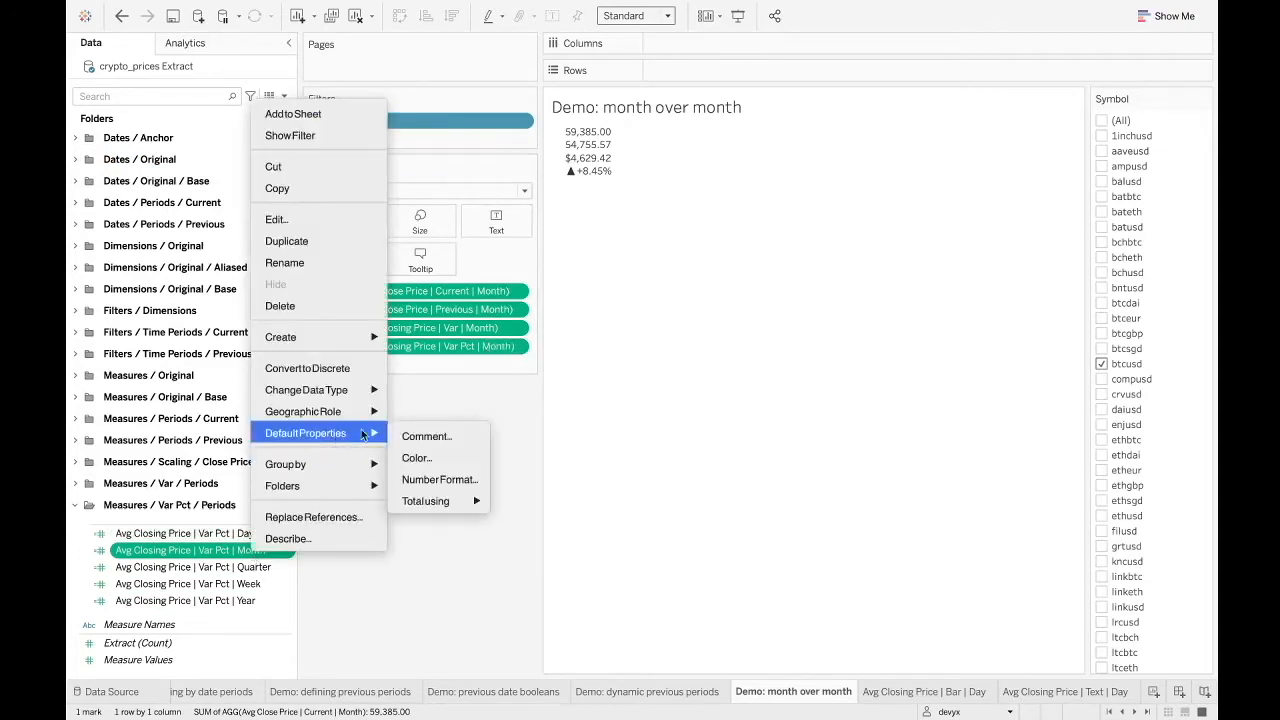
{"action": "left_click", "coordinate": [439, 480]}
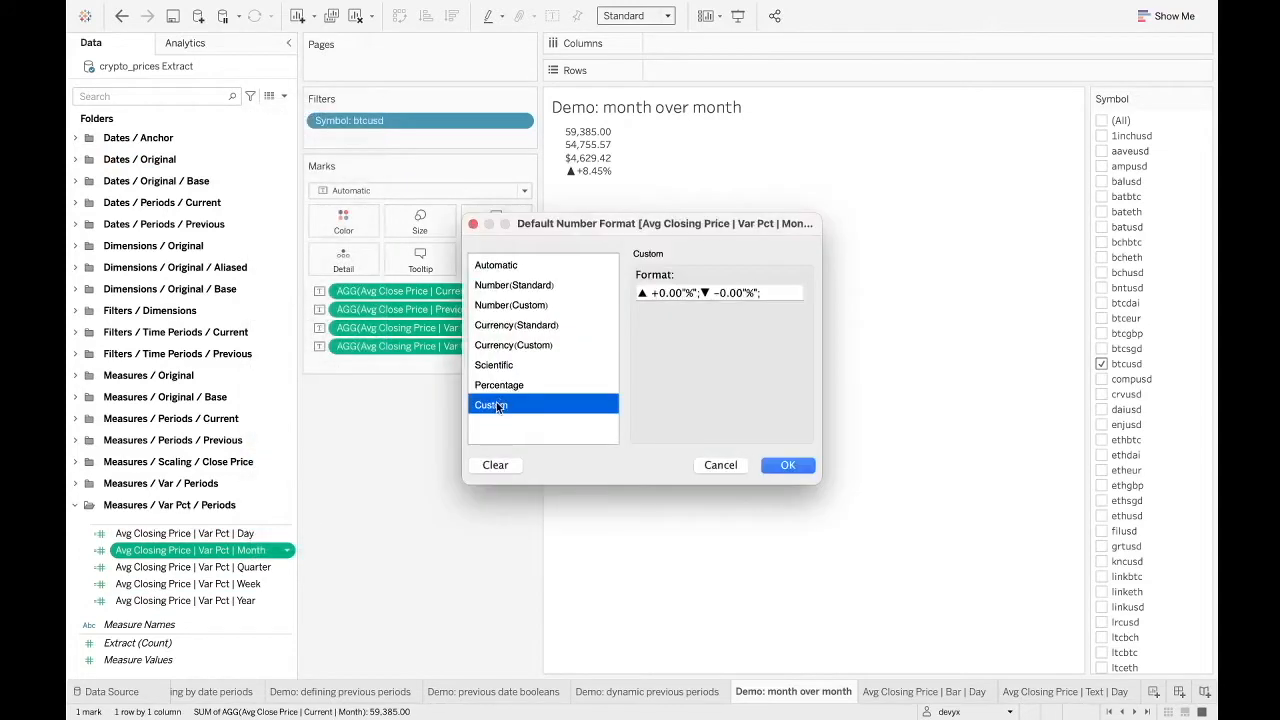
{"action": "left_click_drag", "start_coordinate": [773, 292], "coordinate": [596, 284]}
{"action": "key", "text": "super+c"}
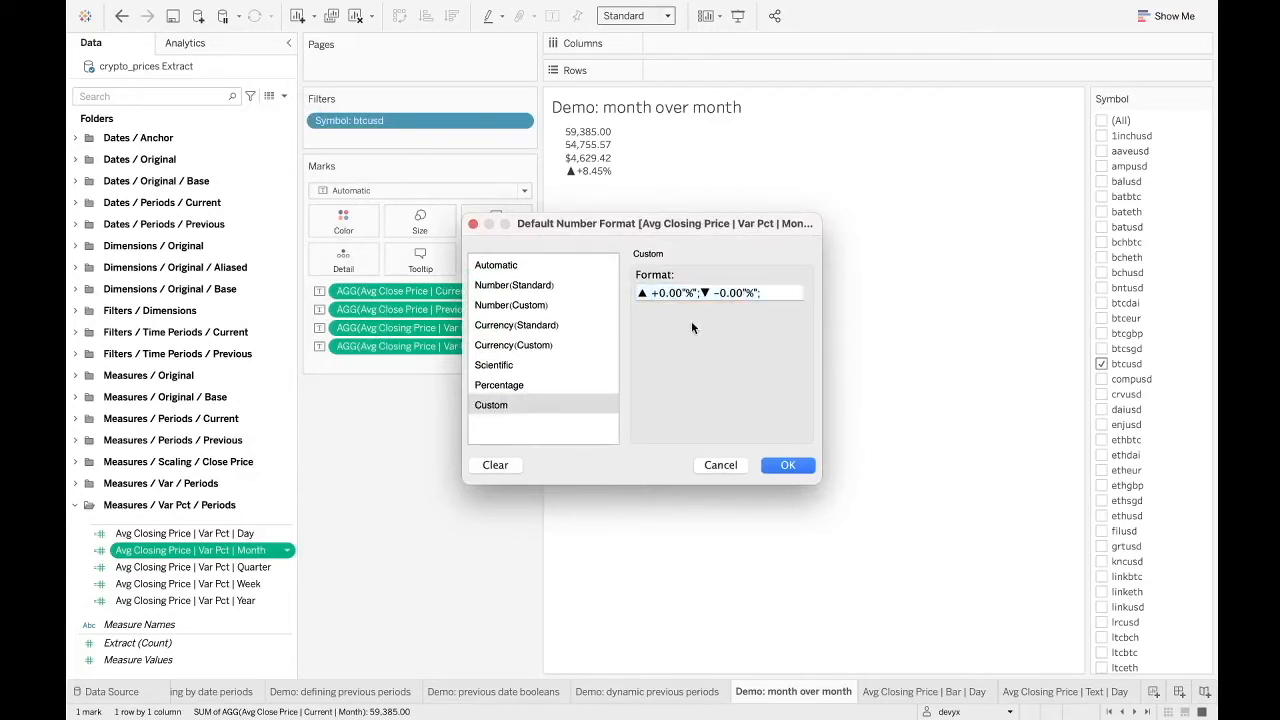
Set the default number format of Avg Closing Price | Var Pct | Month to Percentage with 2 decimal places
{"action": "left_click", "coordinate": [499, 385]}
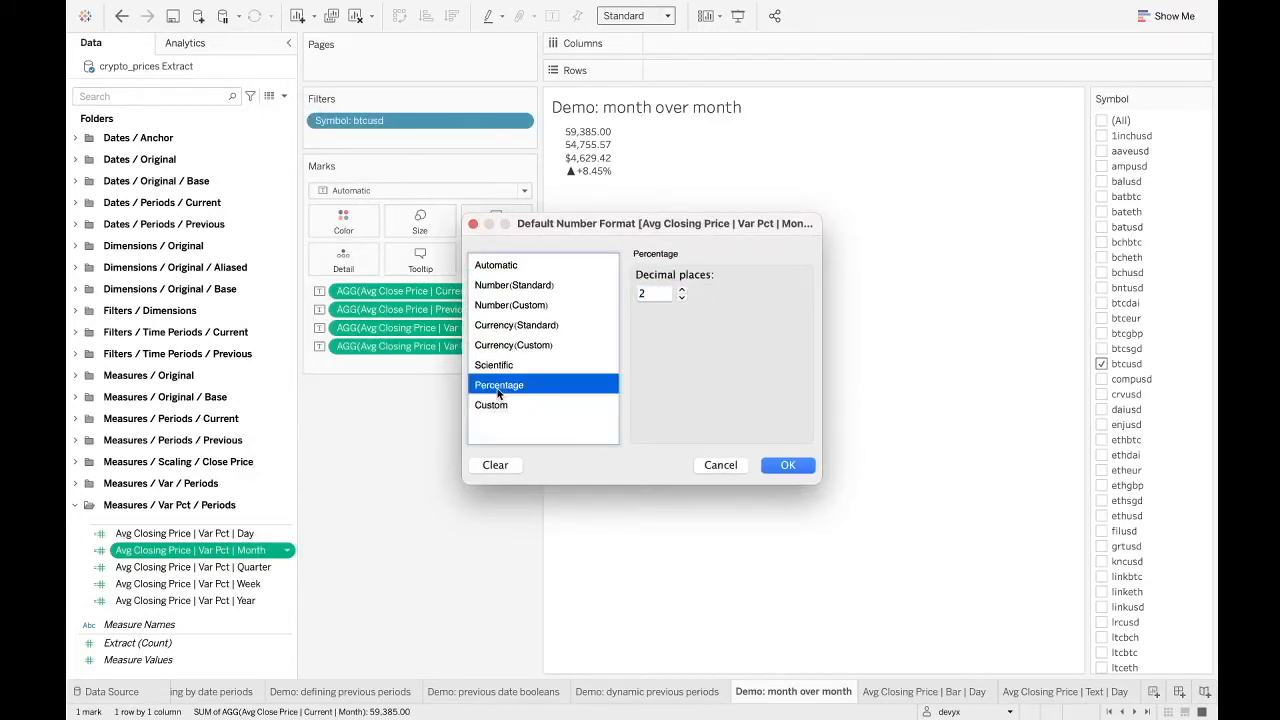
{"action": "left_click", "coordinate": [788, 466]}
{"action": "mouse_move", "coordinate": [587, 180]}
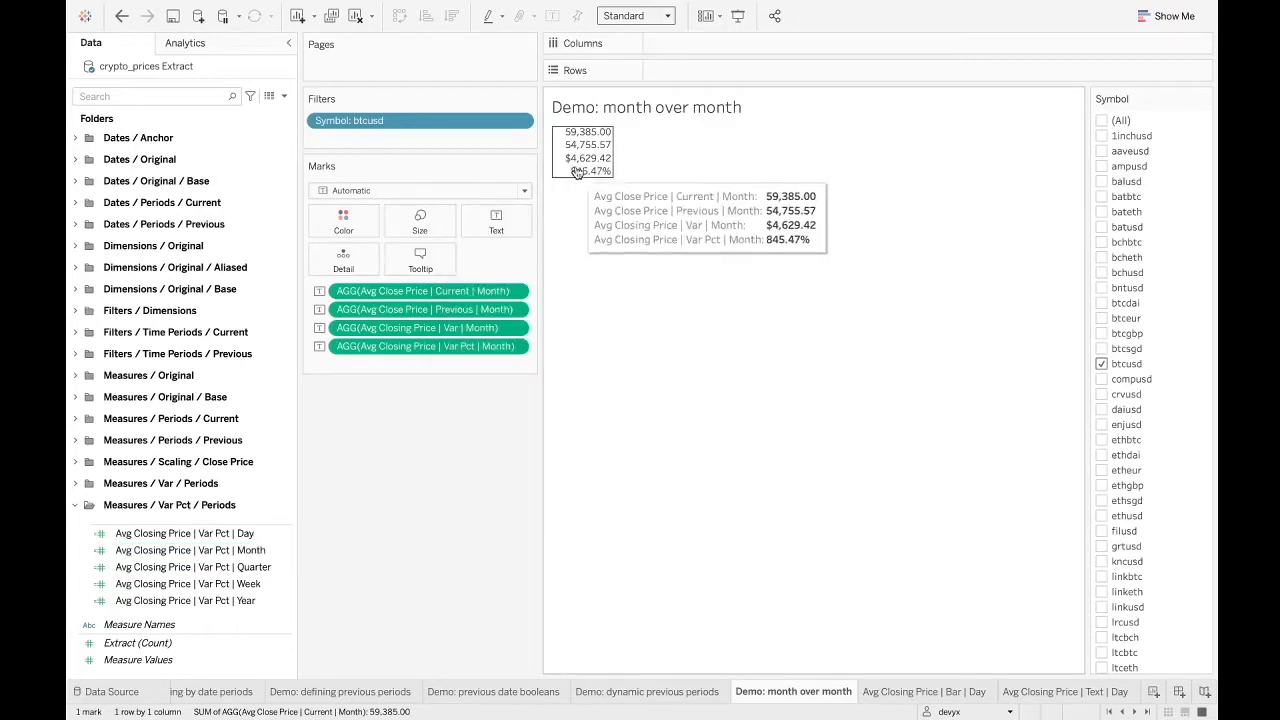
Reduce the Avg Closing Price | Var Pct | Month formula to [Avg Close Price | Current | Month] / [Avg Close Price | Previous | Month] - 1
{"action": "right_click", "coordinate": [258, 551]}
{"action": "left_click", "coordinate": [272, 211]}
{"action": "left_click_drag", "start_coordinate": [674, 149], "coordinate": [604, 147]}
{"action": "key", "text": "BackSpace"}
{"action": "type", "text": "1"}
{"action": "left_click", "coordinate": [102, 148]}
{"action": "key", "text": "BackSpace"}
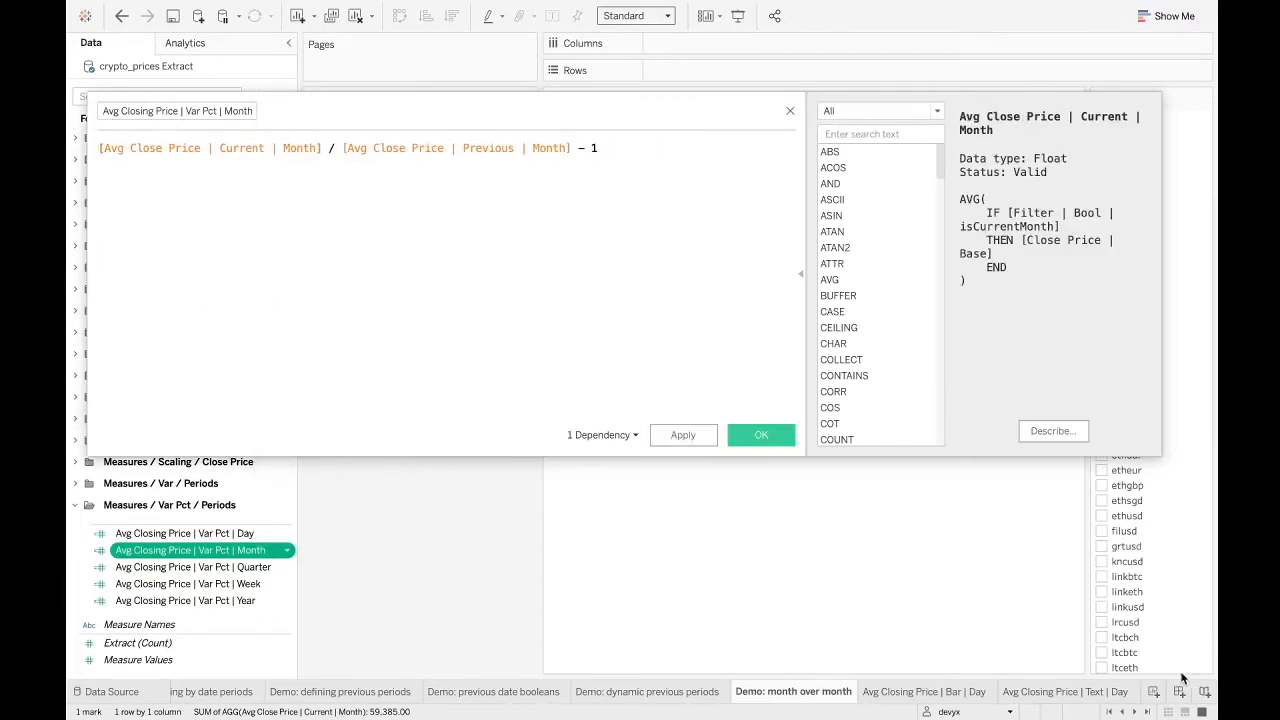
{"action": "left_click", "coordinate": [765, 440]}
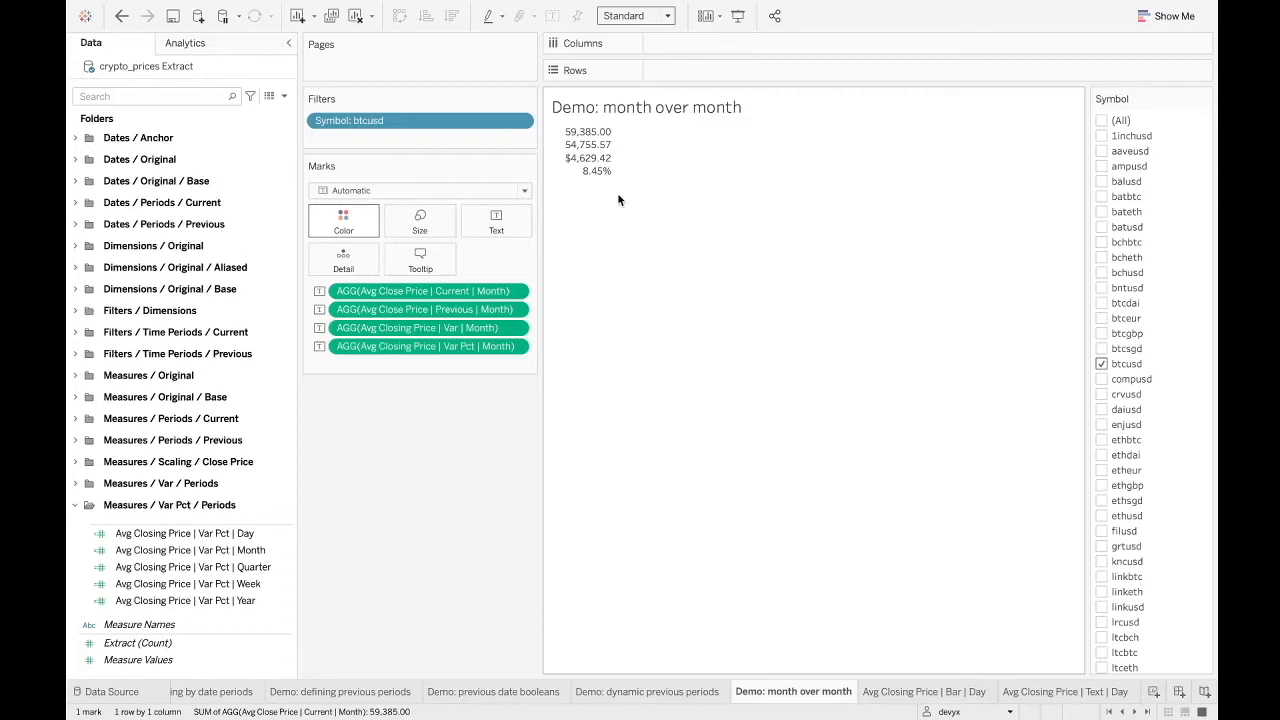
Set the default number format of Avg Closing Price | Var Pct | Month to the copied custom format ▲ +0.00"%";▼ -0.00"%";
{"action": "right_click", "coordinate": [141, 553]}
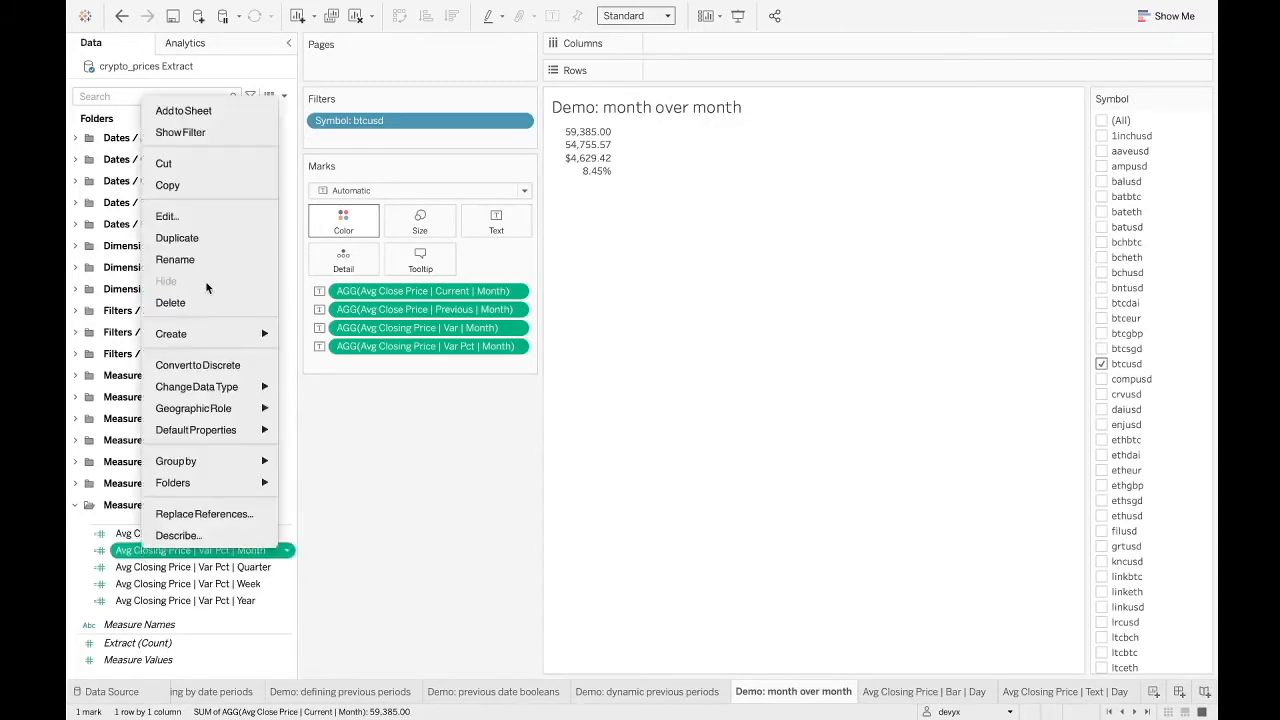
{"action": "mouse_move", "coordinate": [210, 429]}
{"action": "left_click", "coordinate": [324, 475]}
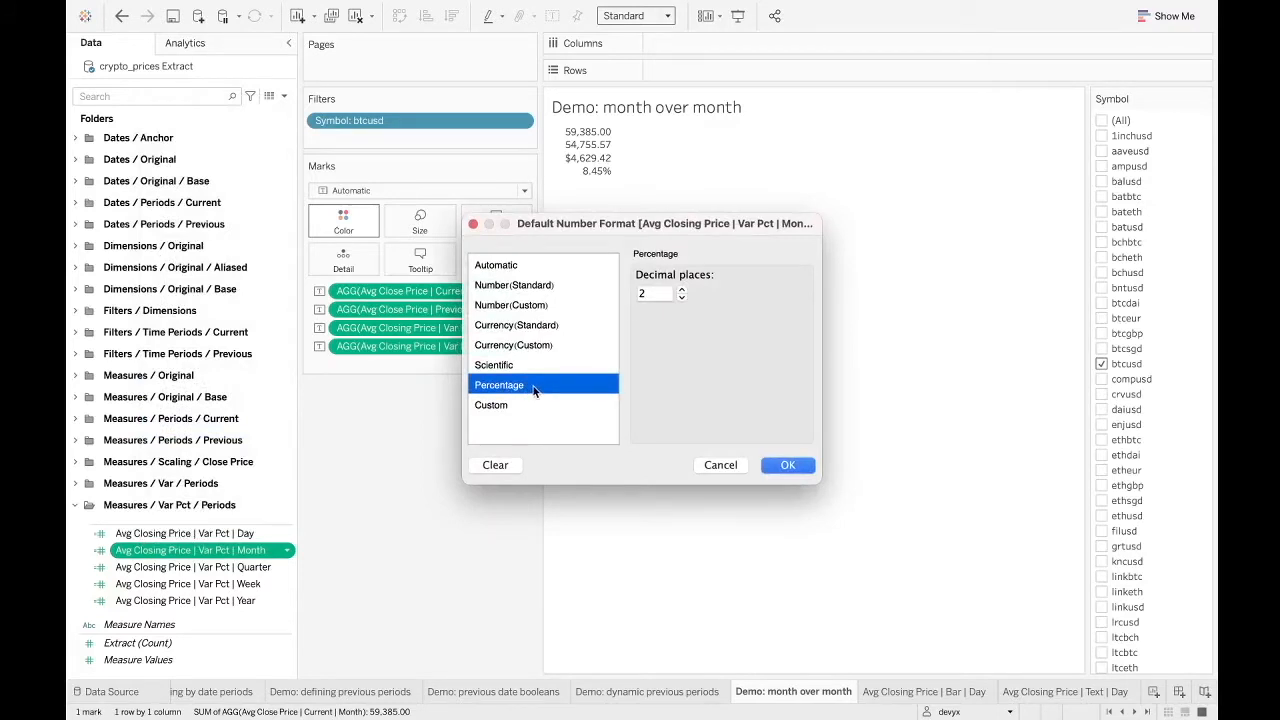
{"action": "left_click", "coordinate": [529, 404]}
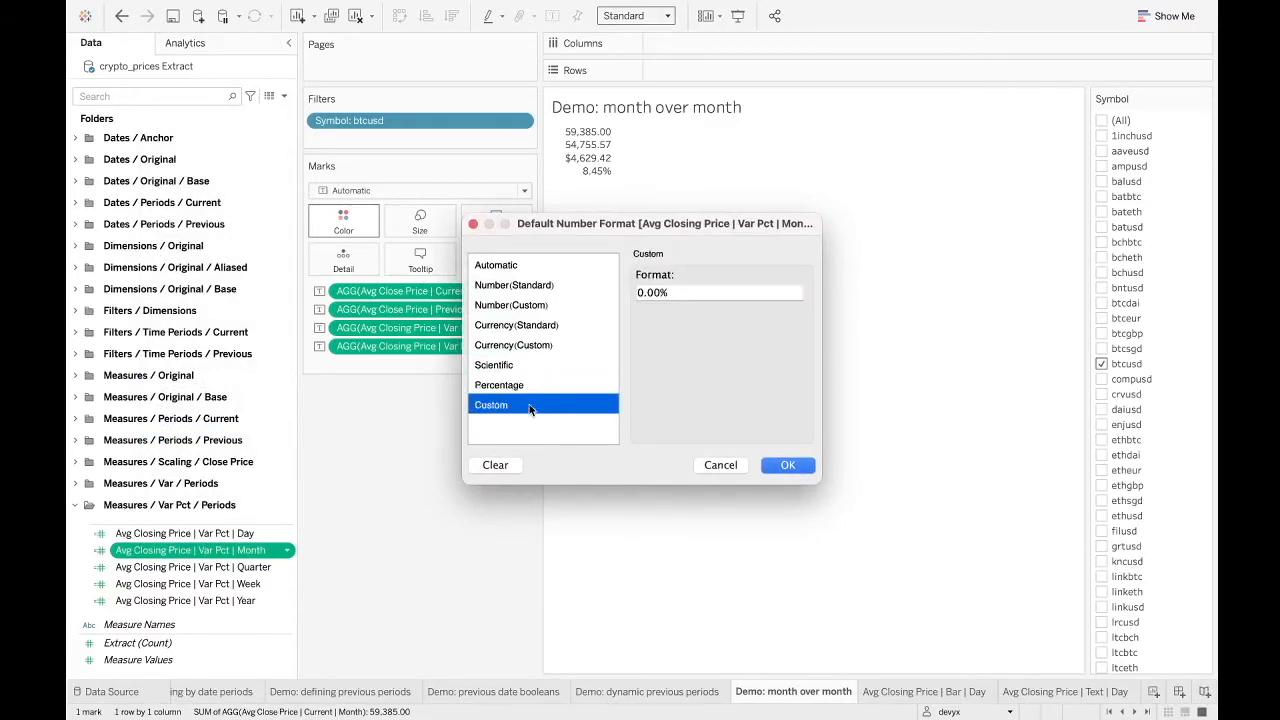
{"action": "left_click", "coordinate": [701, 293]}
{"action": "key", "text": "super+a"}
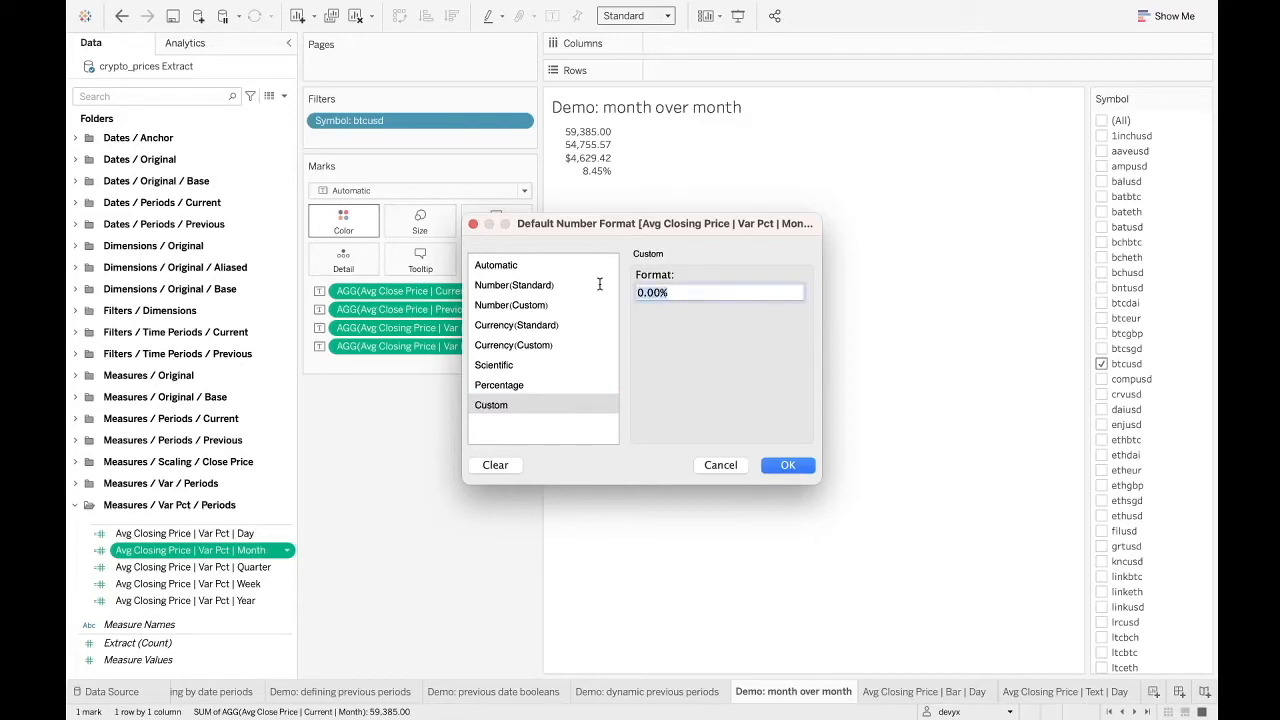
{"action": "key", "text": "super+v"}
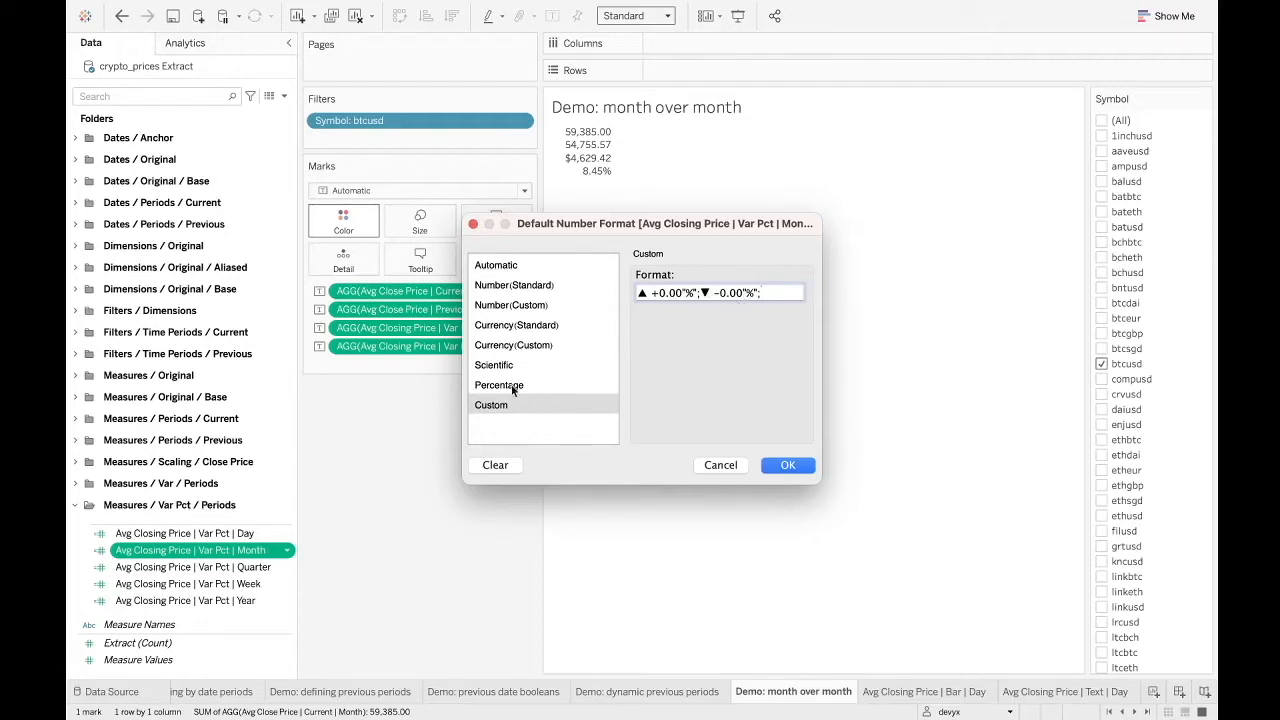
{"action": "left_click", "coordinate": [788, 464]}
{"action": "mouse_move", "coordinate": [600, 180]}
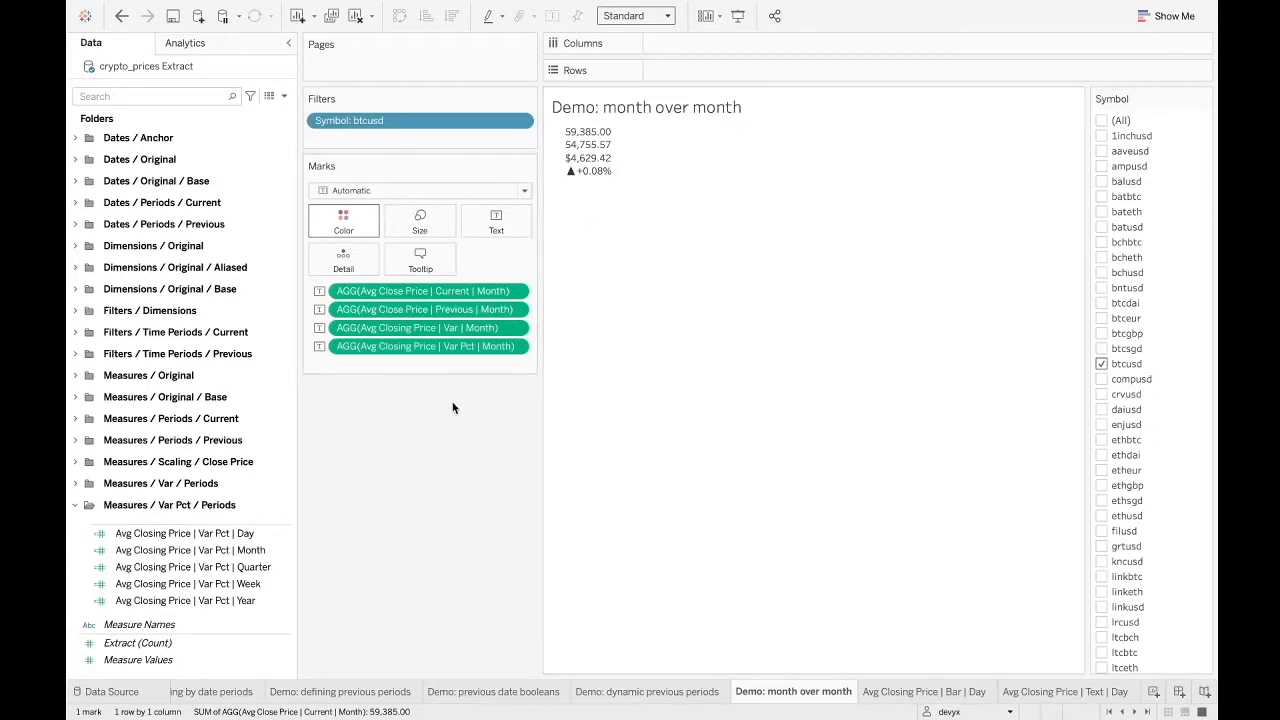
Wrap the Avg Closing Price | Var Pct | Month formula in parentheses and multiply it by 100
{"action": "right_click", "coordinate": [247, 551]}
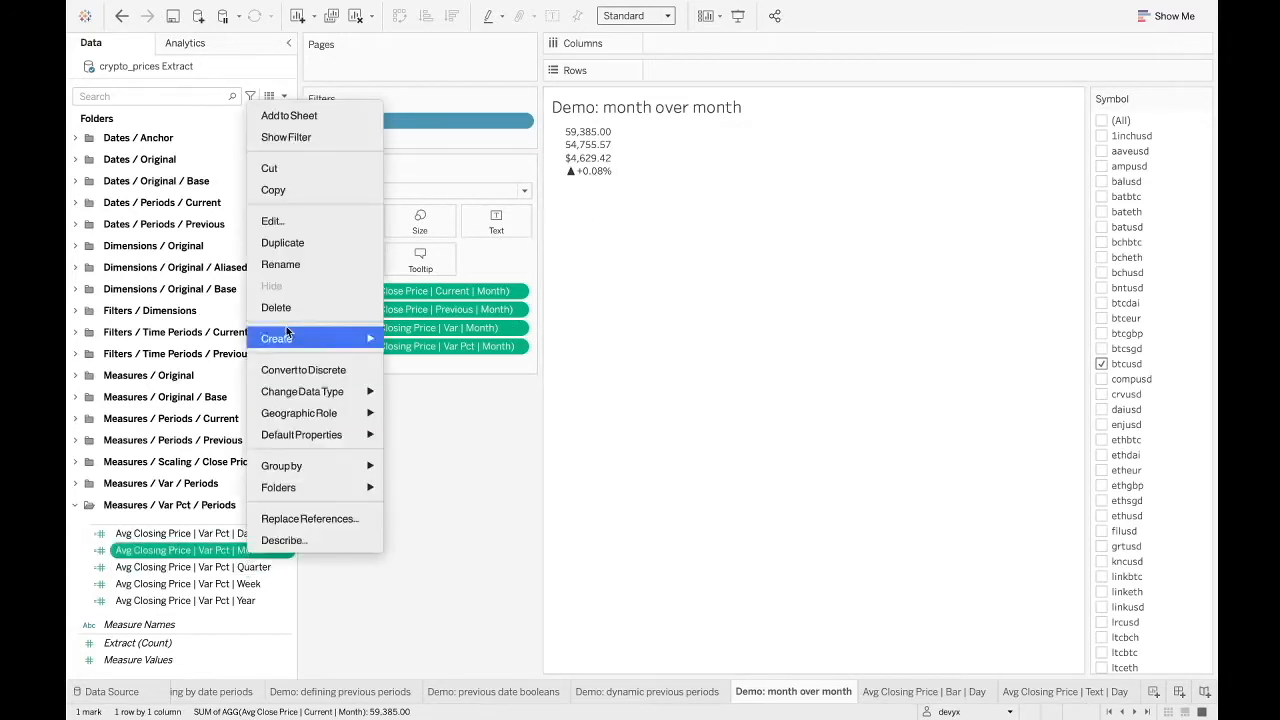
{"action": "left_click", "coordinate": [313, 220]}
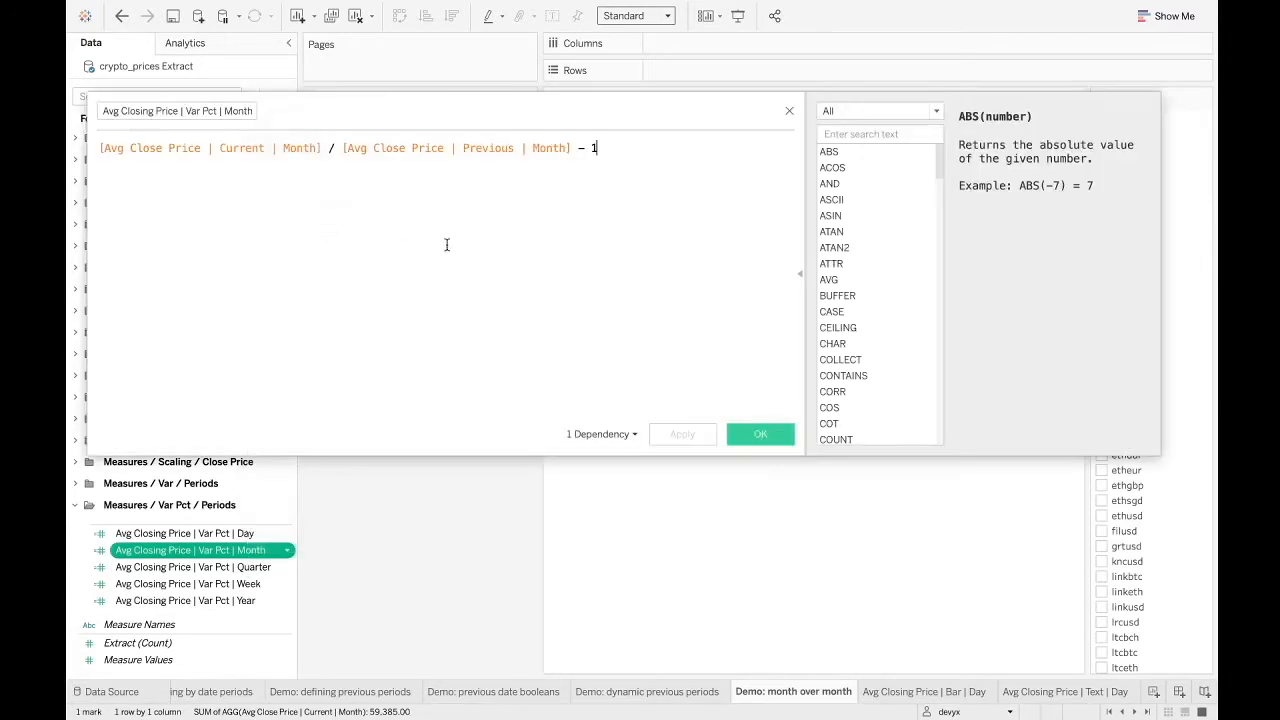
{"action": "left_click", "coordinate": [102, 147]}
{"action": "type", "text": "("}
{"action": "left_click", "coordinate": [690, 157]}
{"action": "type", "text": ") * 100"}
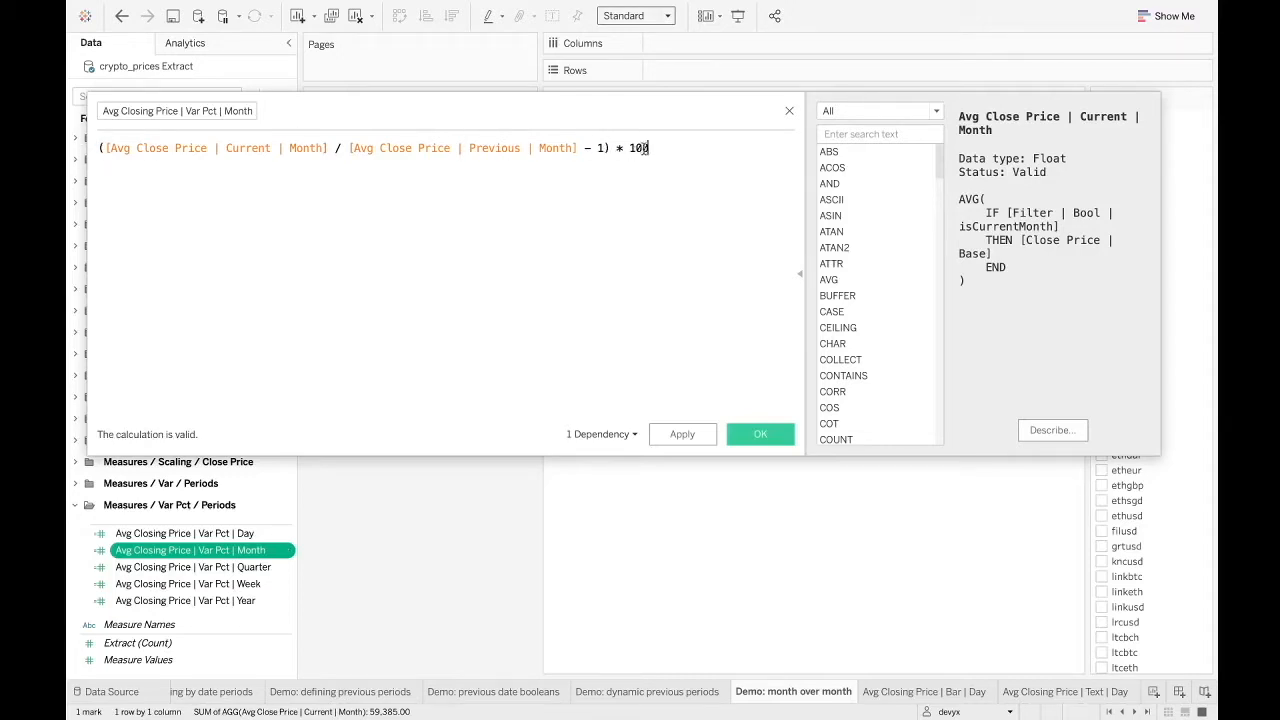
{"action": "left_click", "coordinate": [758, 435]}
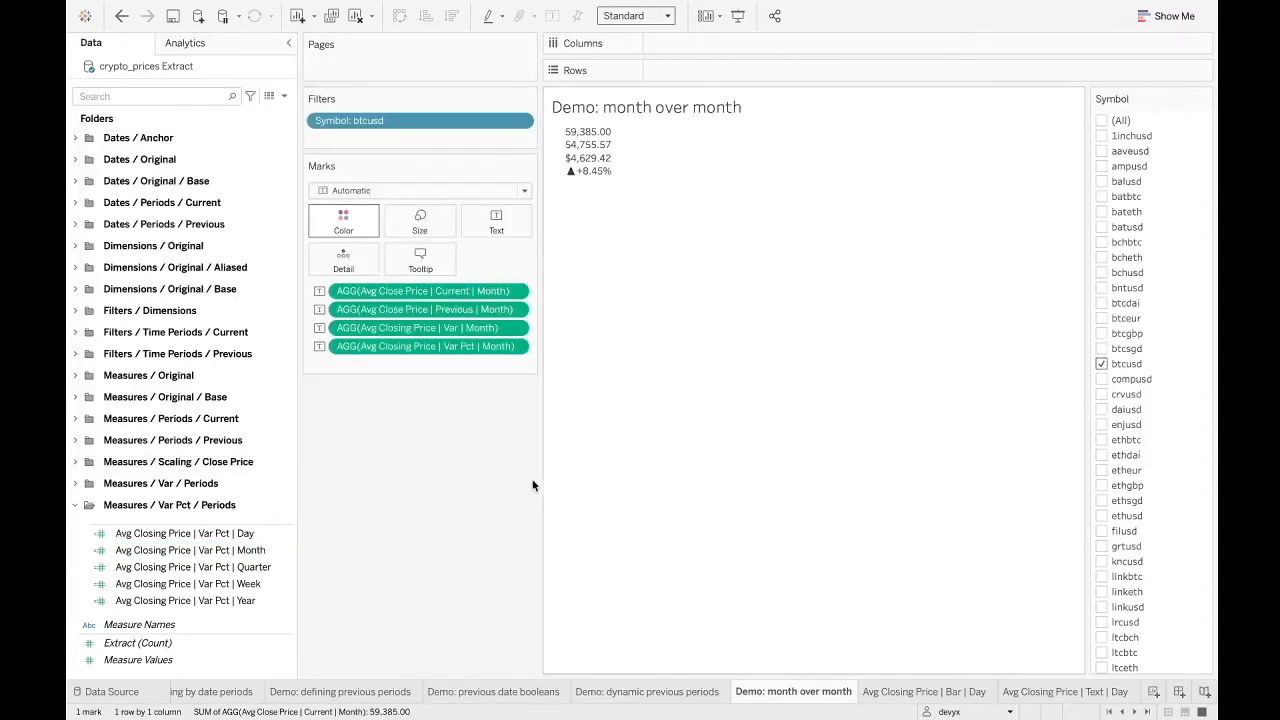
Wrap the Avg Closing Price | Var Pct | Day formula in parentheses and multiply it by 100
{"action": "right_click", "coordinate": [248, 534]}
{"action": "left_click", "coordinate": [300, 196]}
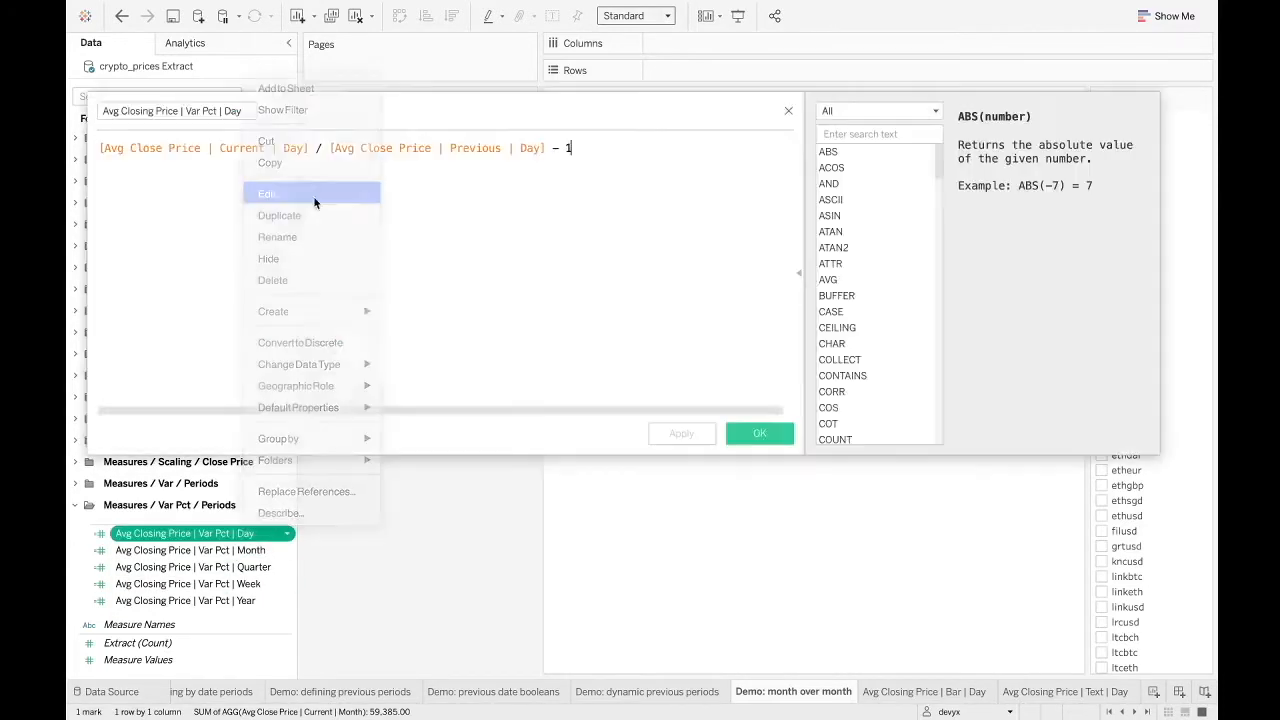
{"action": "left_click", "coordinate": [101, 148]}
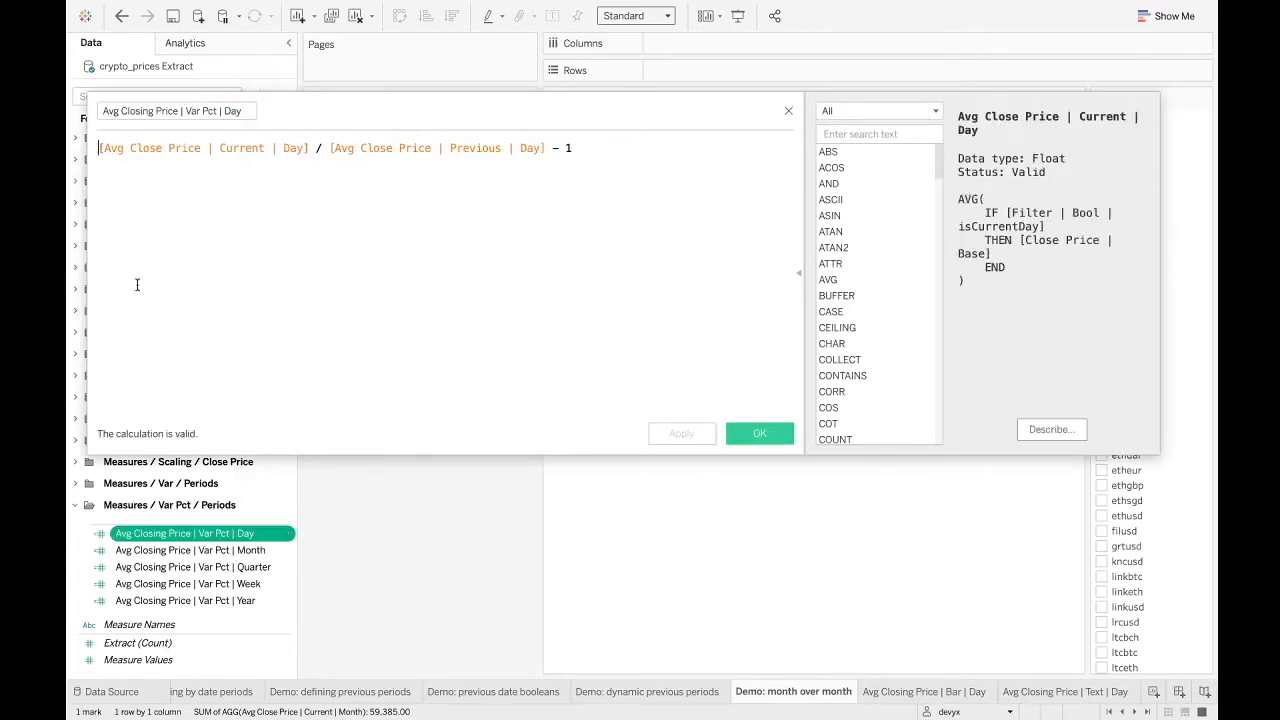
{"action": "type", "text": "("}
{"action": "left_click", "coordinate": [580, 147]}
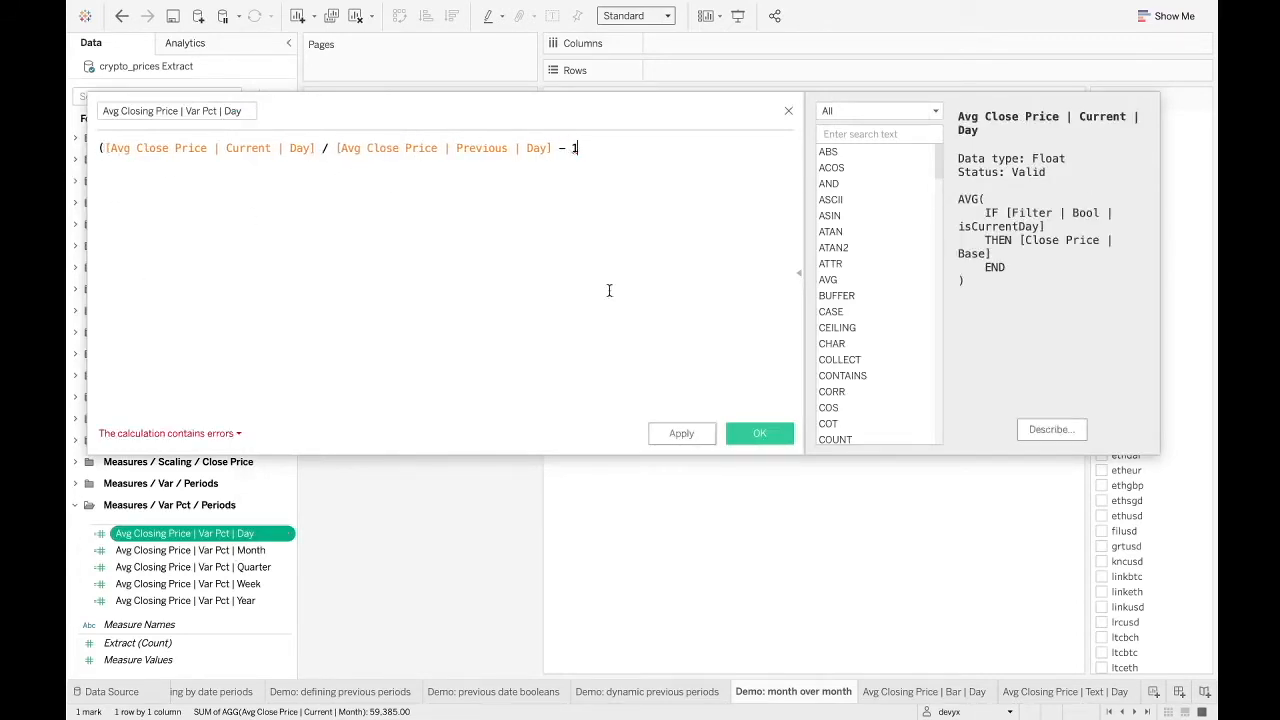
{"action": "type", "text": ") * 100"}
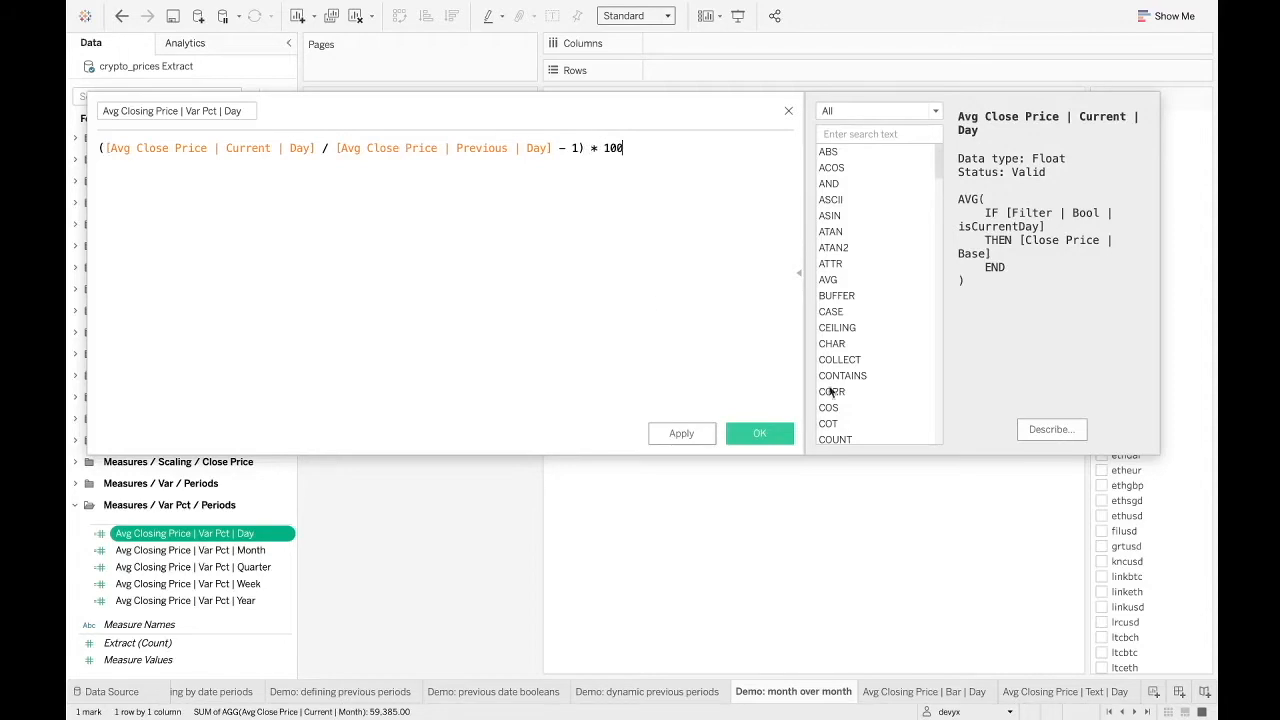
{"action": "left_click", "coordinate": [762, 433]}
Review the Avg Closing Price | Var Pct | Quarter formula for the parentheses and multiplication by 100, leaving it as is
{"action": "left_click", "coordinate": [275, 567]}
{"action": "right_click", "coordinate": [275, 567]}
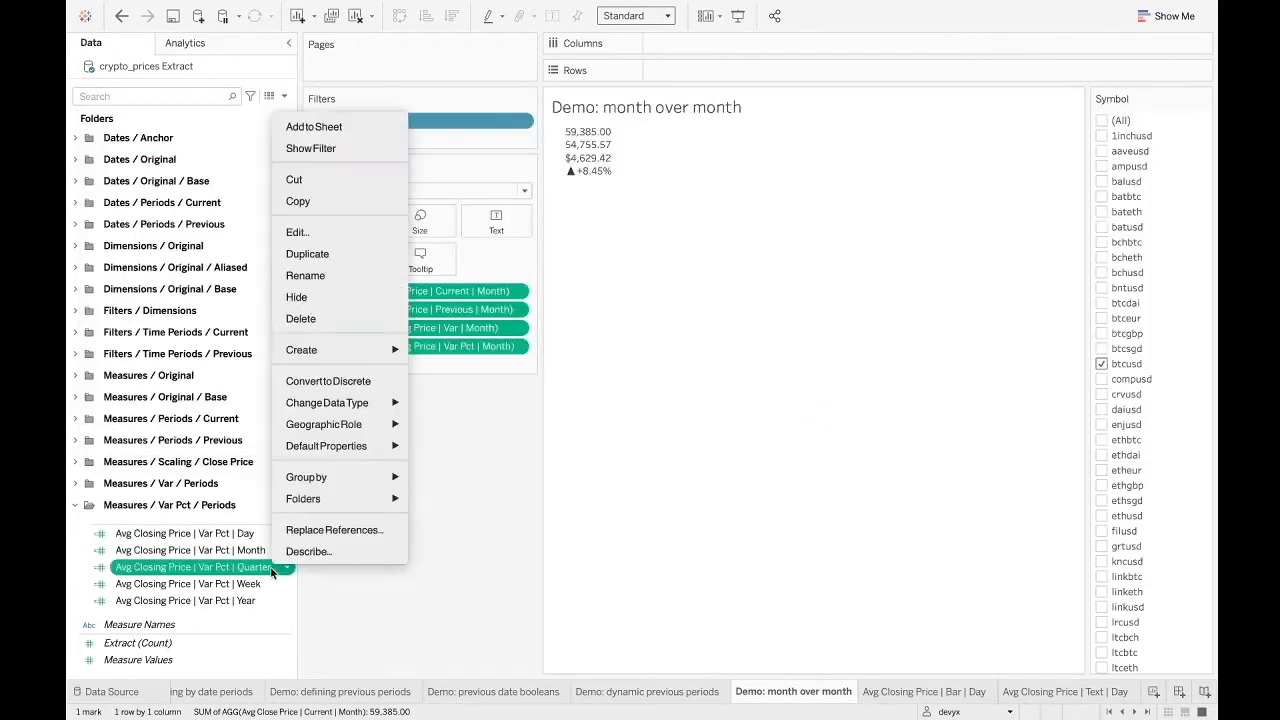
{"action": "left_click", "coordinate": [343, 236]}
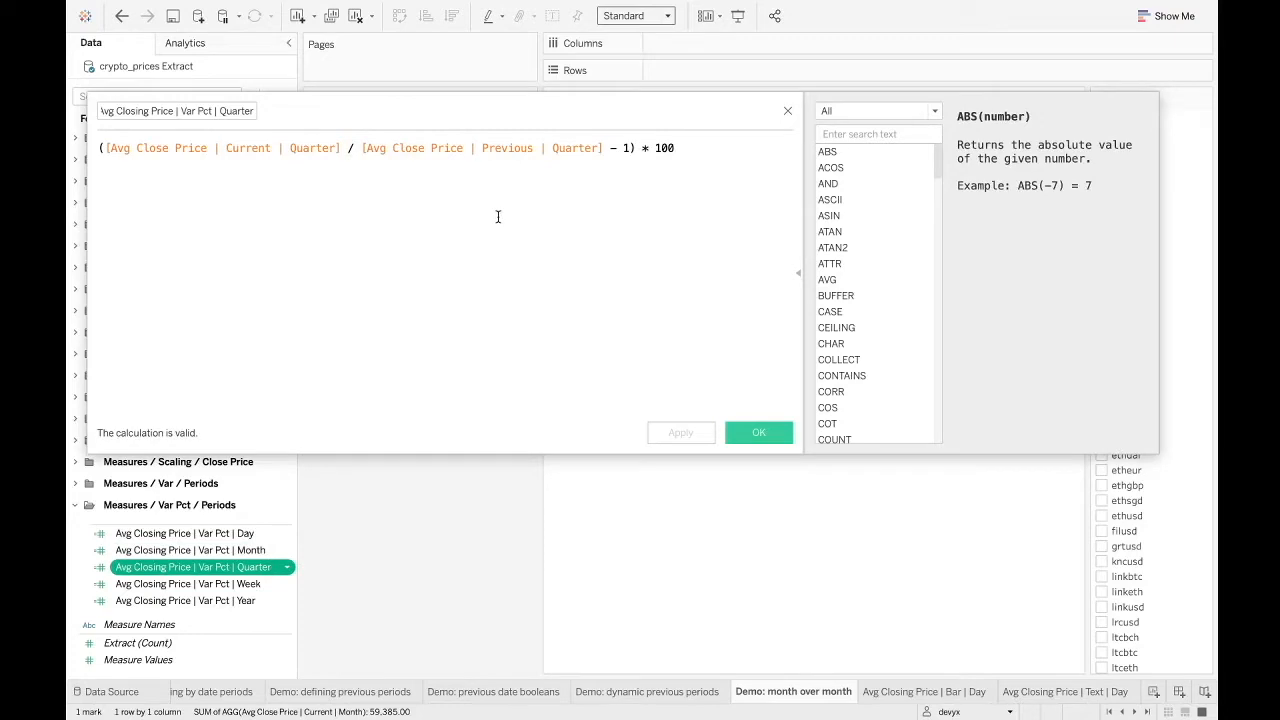
{"action": "left_click", "coordinate": [729, 434]}
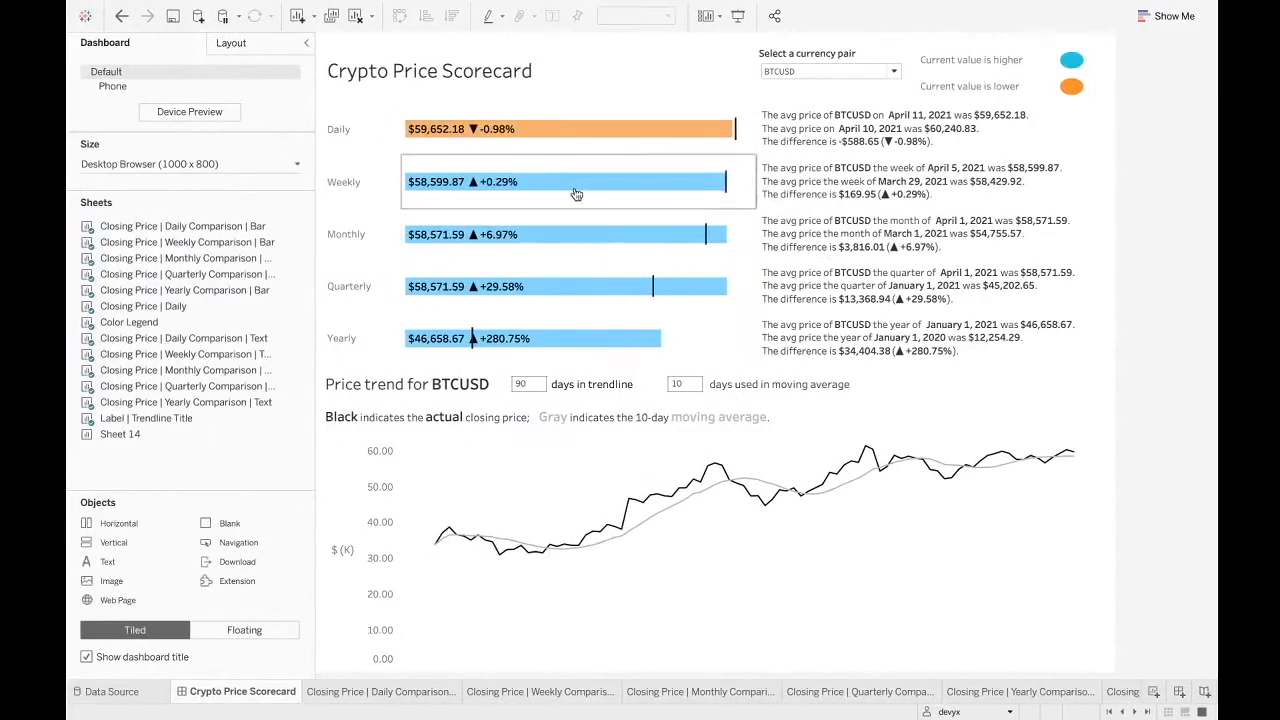
Examine the arrow-formatted percent variances on the bars of the finished Crypto Price Scorecard dashboard, then return to the demo workbook
{"action": "mouse_move", "coordinate": [484, 145]}
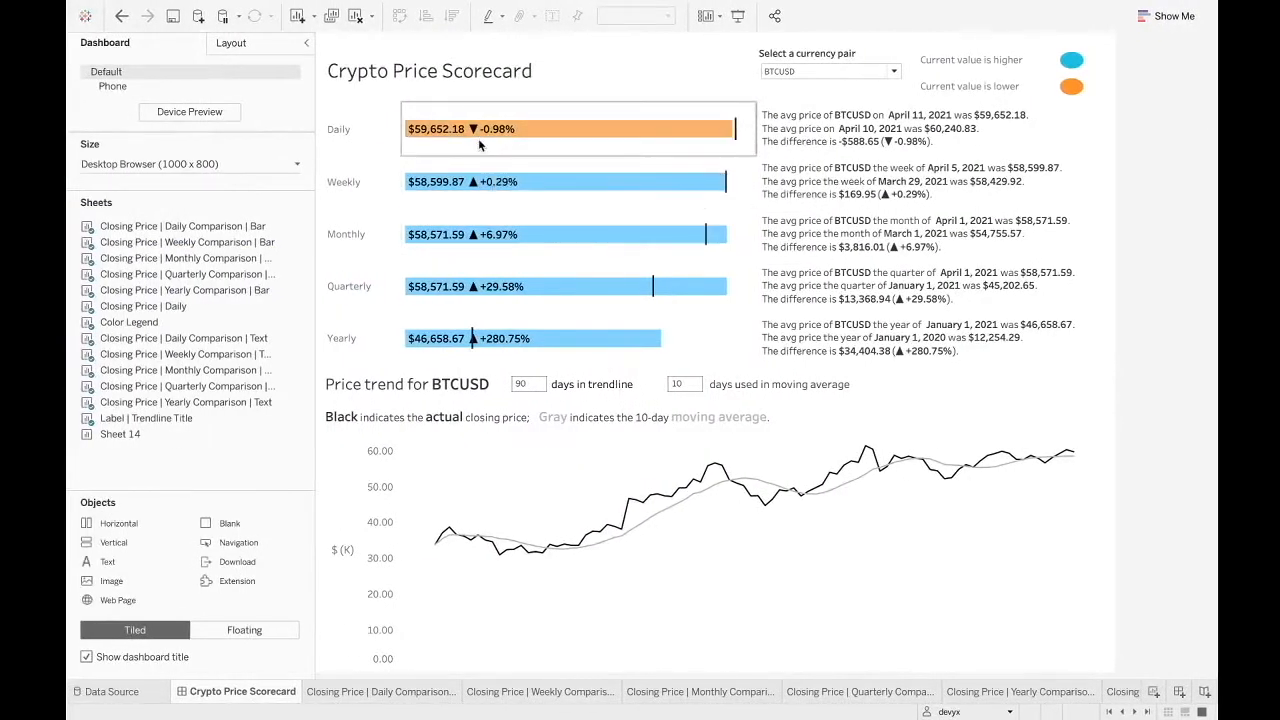
{"action": "mouse_move", "coordinate": [480, 287]}
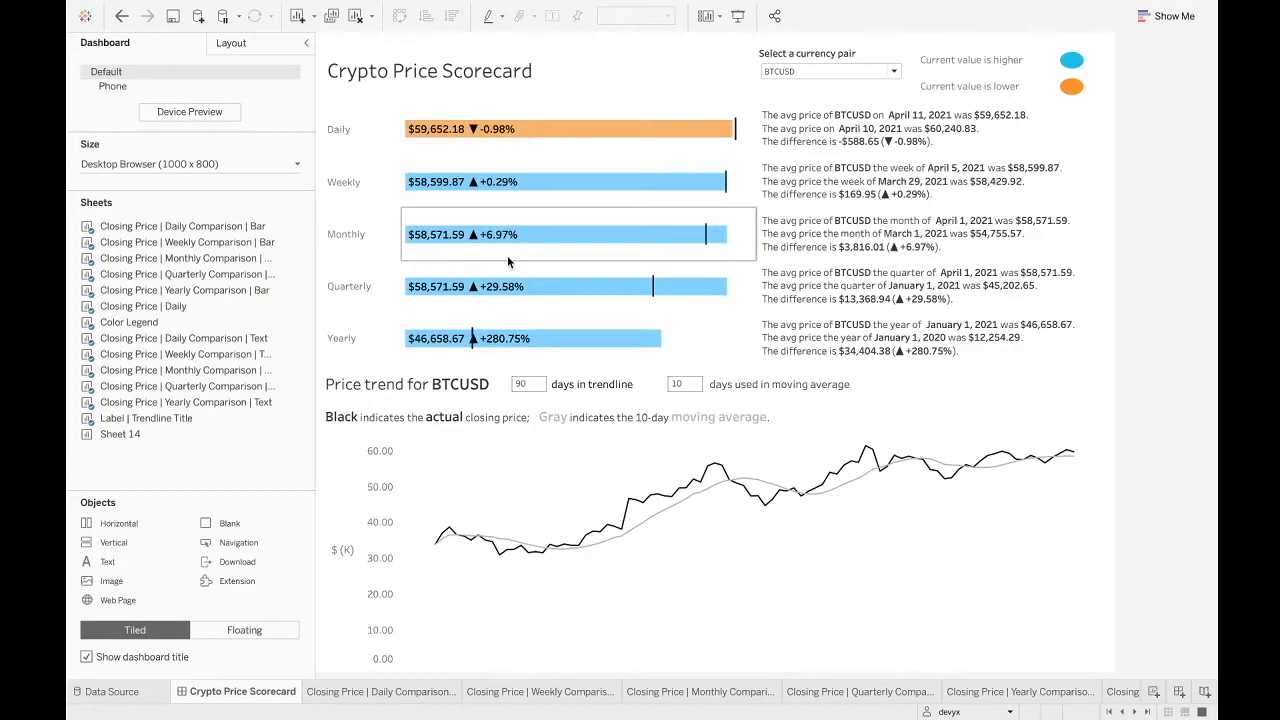
{"action": "mouse_move", "coordinate": [540, 187]}
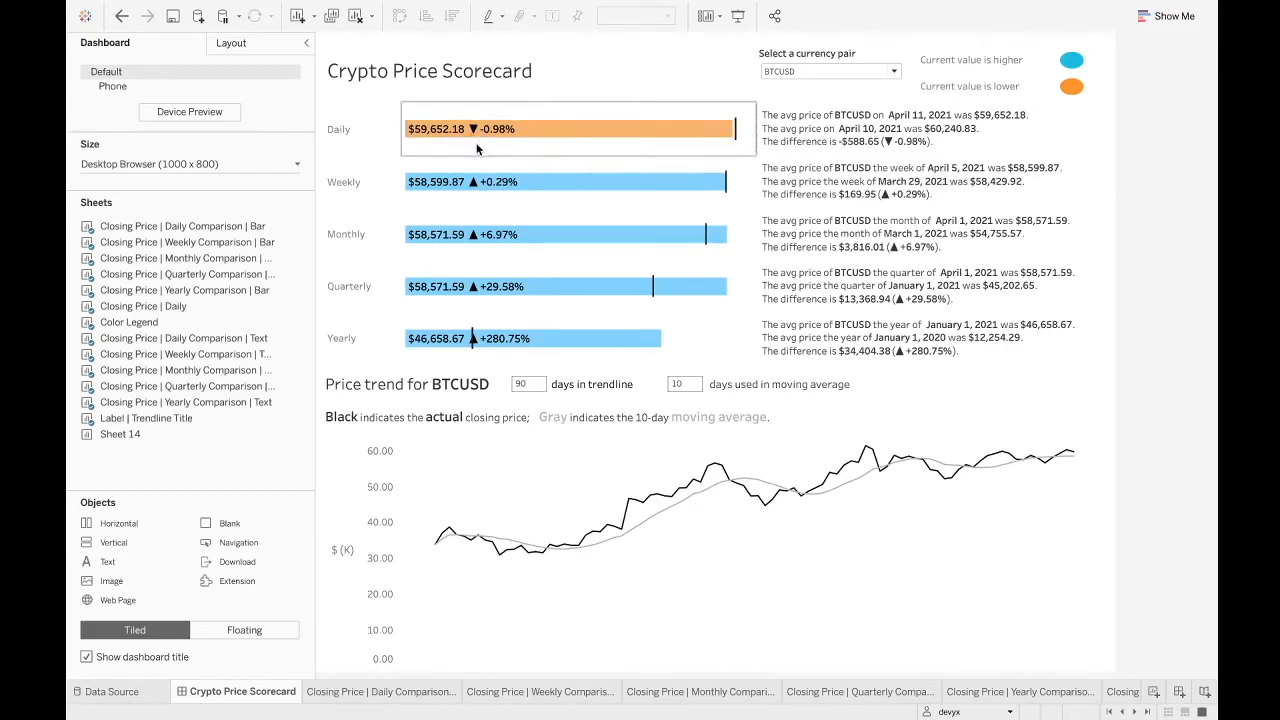
{"action": "key", "text": "ctrl+Right"}
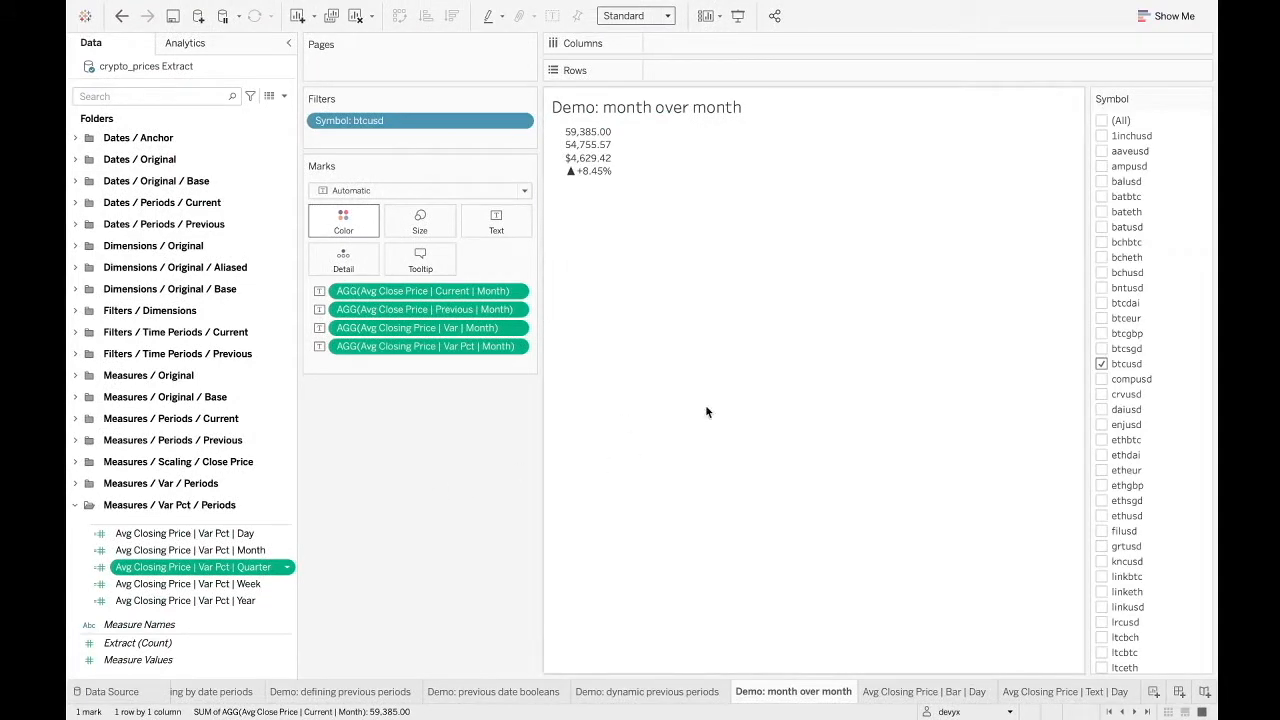
Create a new worksheet and place Avg Close Price | Current | Day from Measures / Periods / Current on Columns
{"action": "left_click", "coordinate": [1155, 692]}
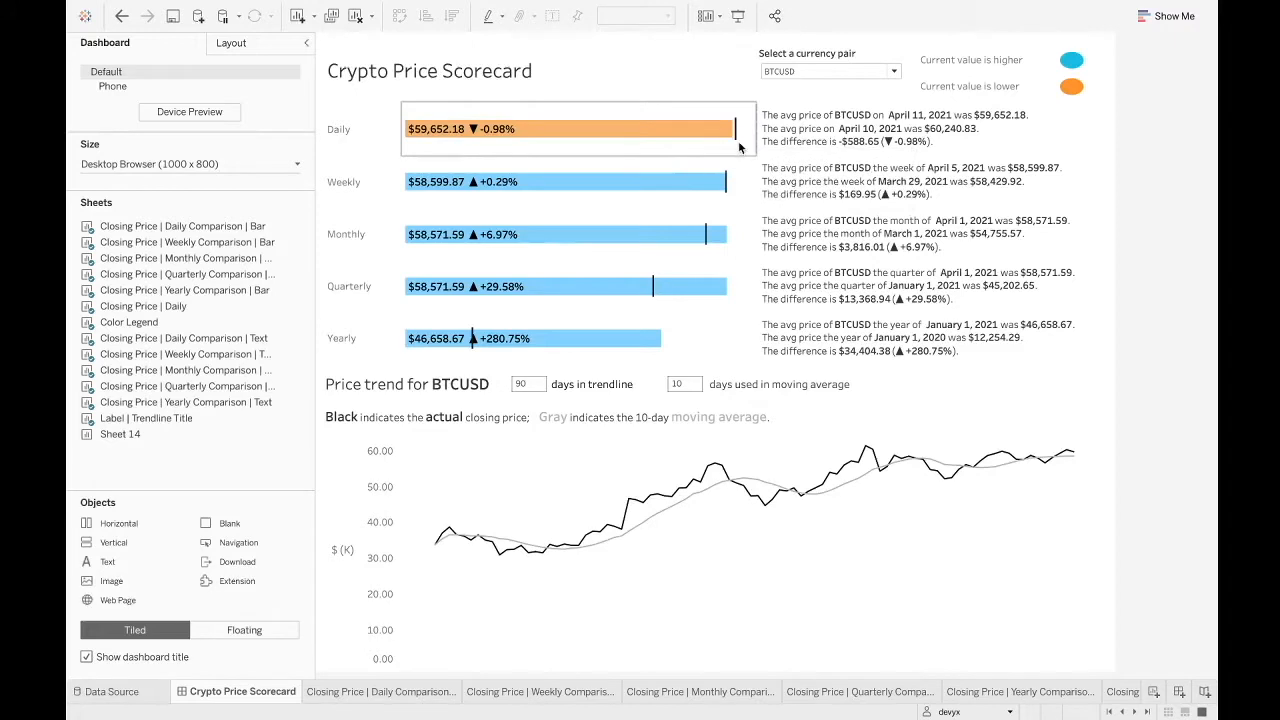
{"action": "mouse_move", "coordinate": [738, 141]}
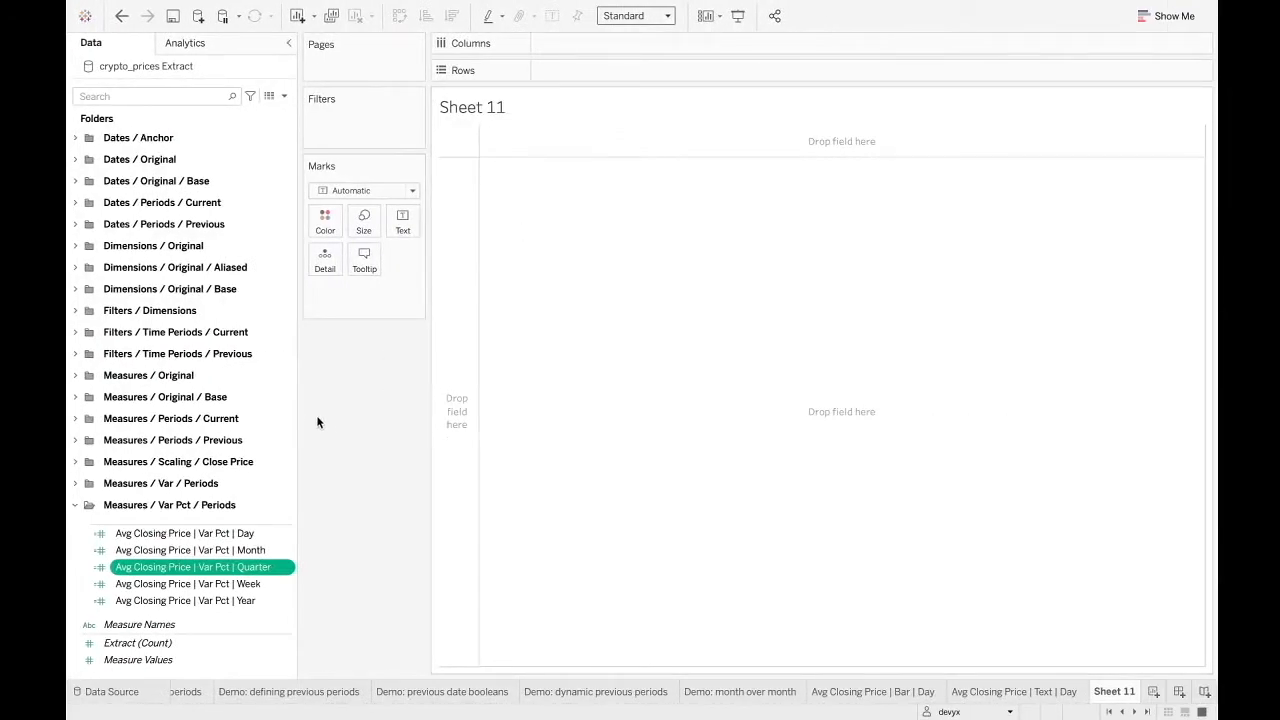
{"action": "left_click", "coordinate": [84, 508]}
{"action": "left_click", "coordinate": [76, 505]}
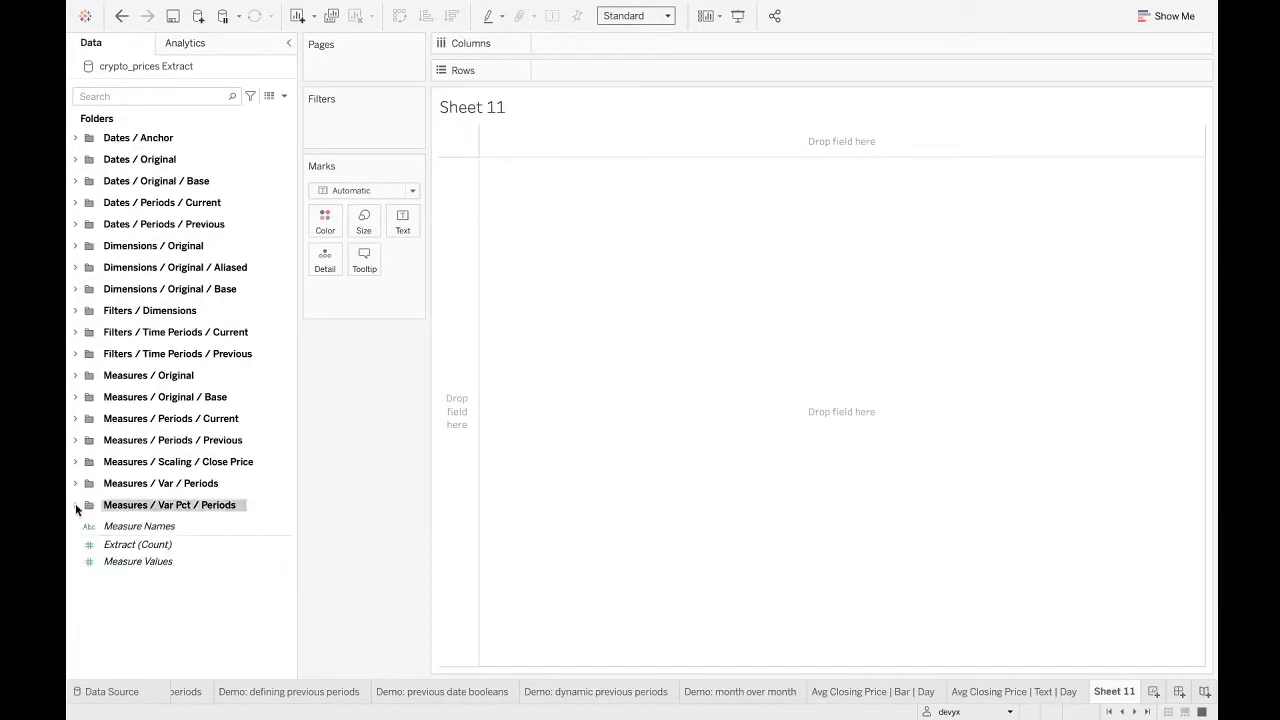
{"action": "left_click", "coordinate": [77, 420]}
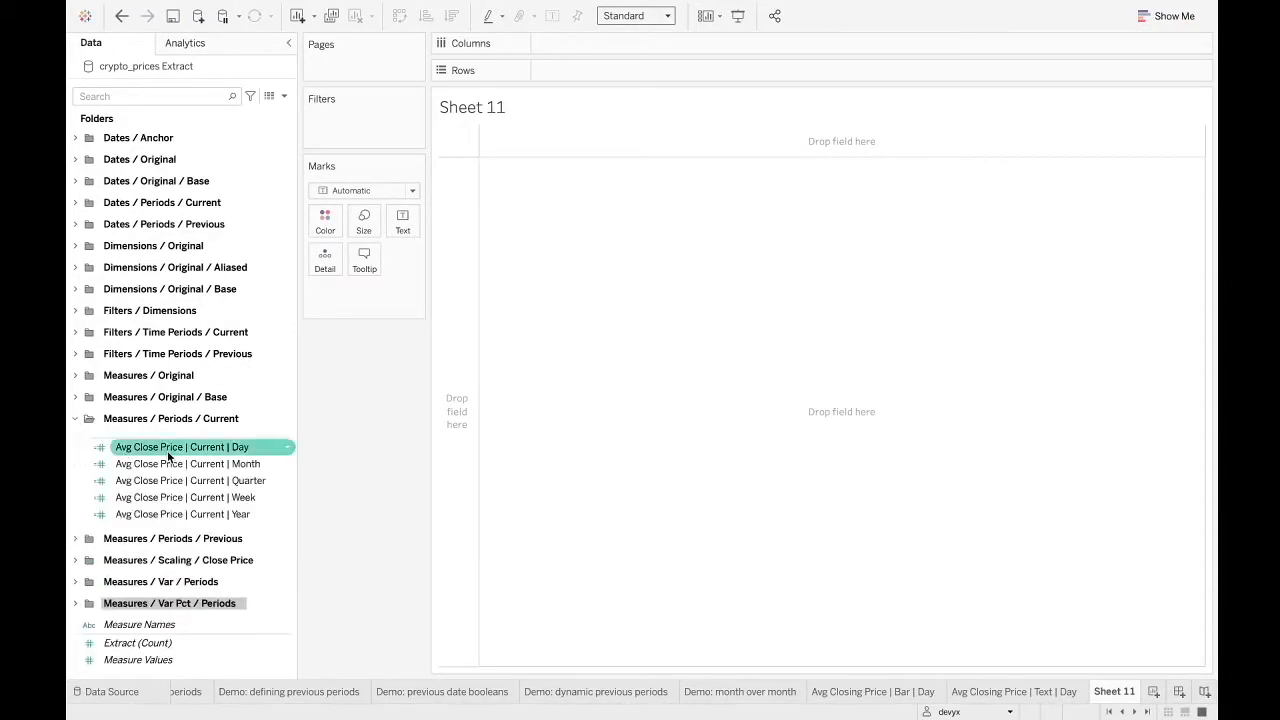
{"action": "left_click_drag", "start_coordinate": [186, 455], "coordinate": [655, 45]}
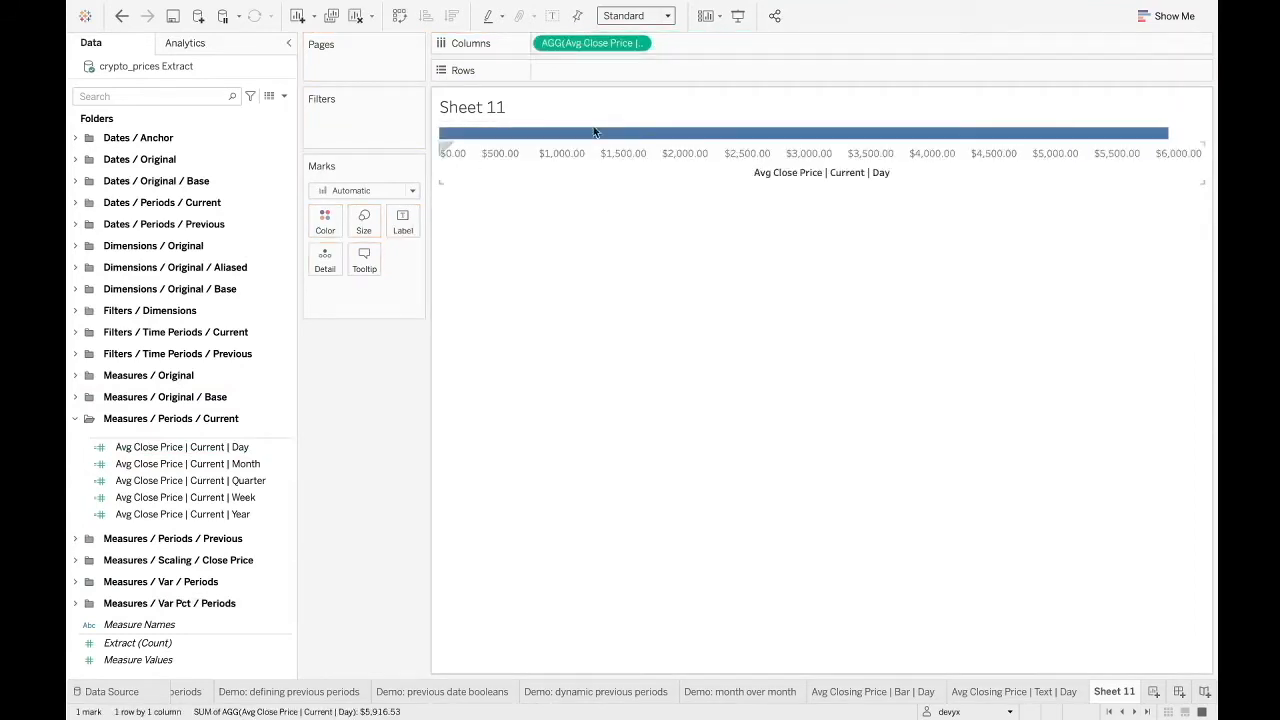
{"action": "mouse_move", "coordinate": [591, 44]}
{"action": "left_mouse_down"}
{"action": "mouse_move", "coordinate": [589, 69]}
{"action": "mouse_move", "coordinate": [586, 45]}
{"action": "left_mouse_up"}
Expand the Measures / Periods / Previous folder to reach the previous-day average close price measure
{"action": "left_click", "coordinate": [76, 539]}
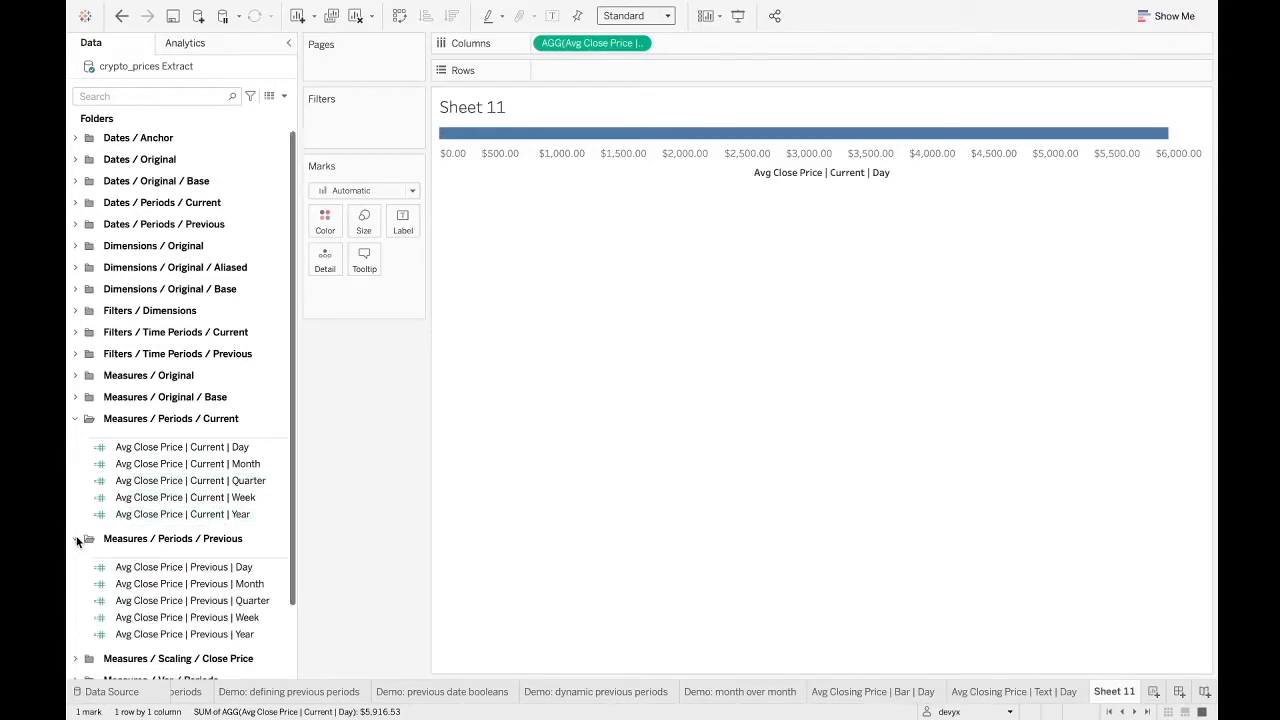
{"action": "scroll", "coordinate": [143, 574], "scroll_direction": "down", "scroll_amount": 4}
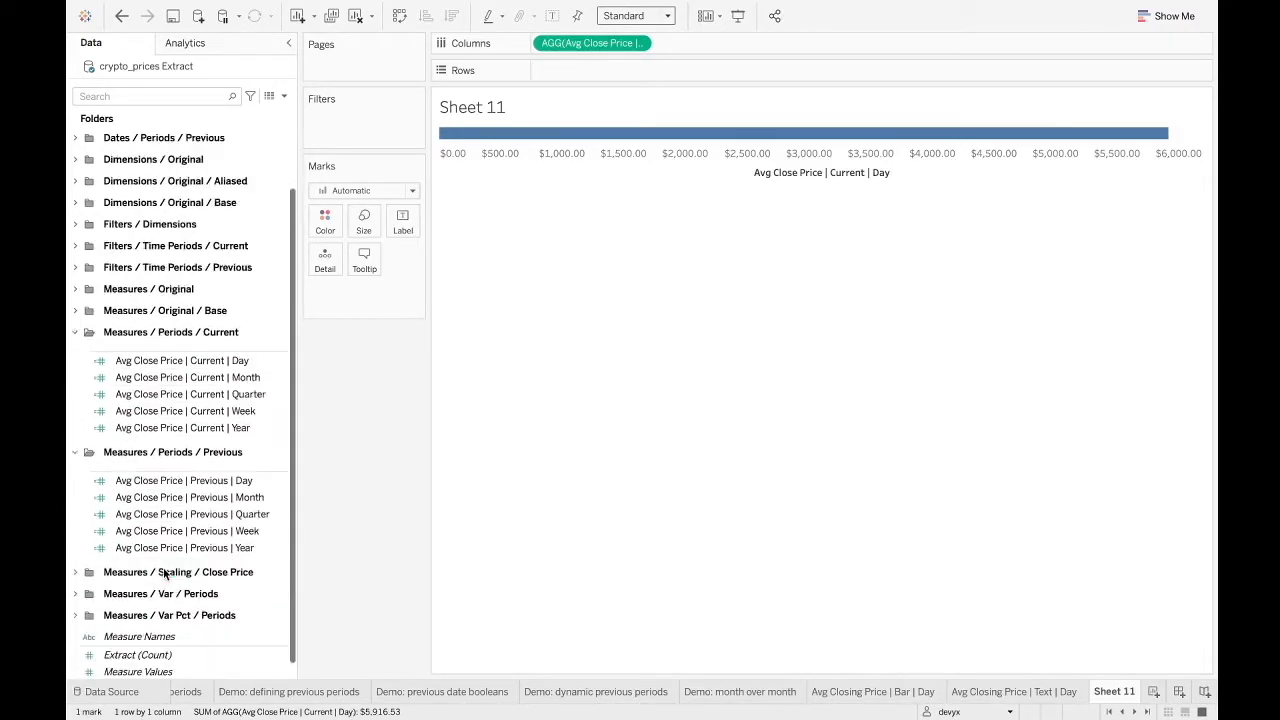
{"action": "left_click", "coordinate": [203, 484]}
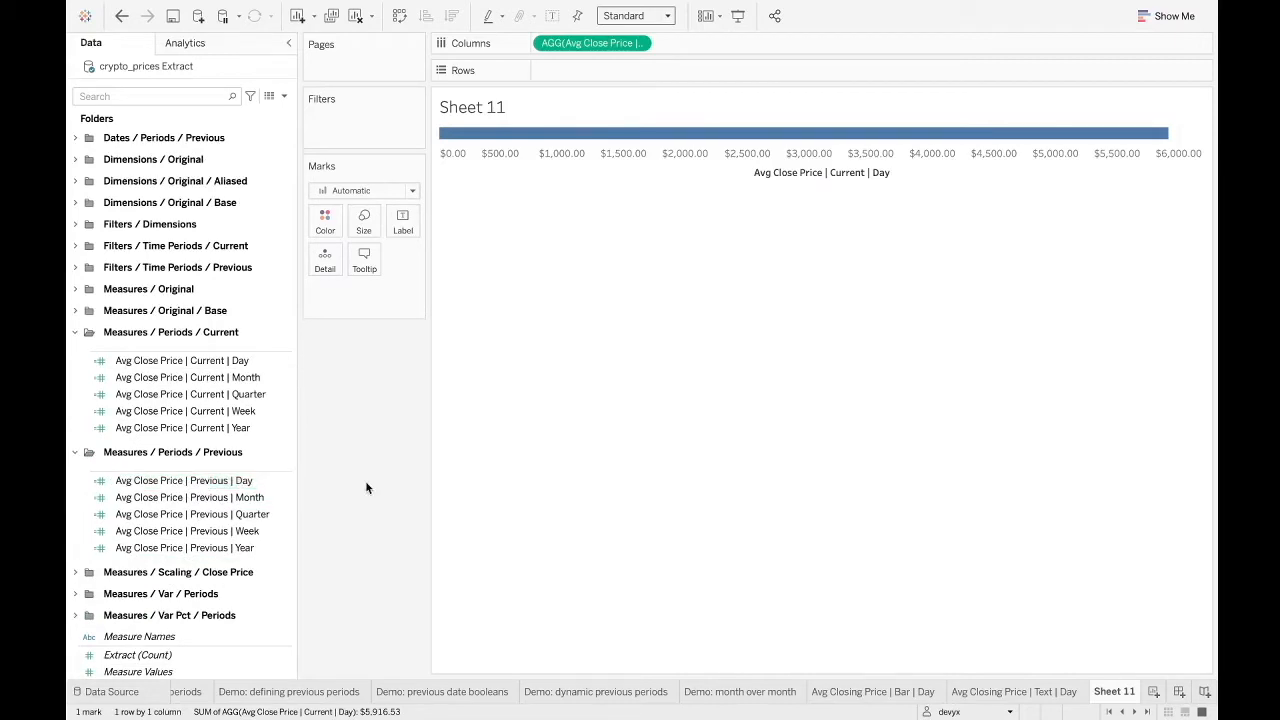
{"action": "right_click", "coordinate": [668, 163]}
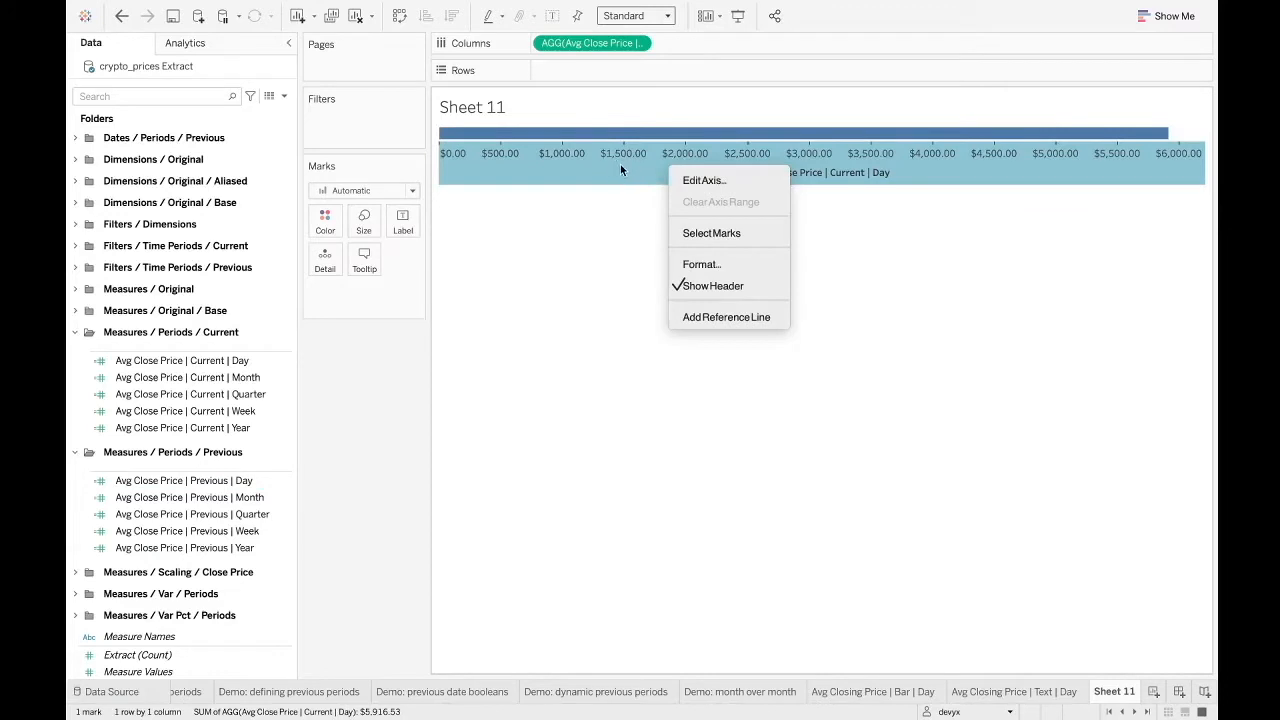
{"action": "left_click", "coordinate": [688, 316]}
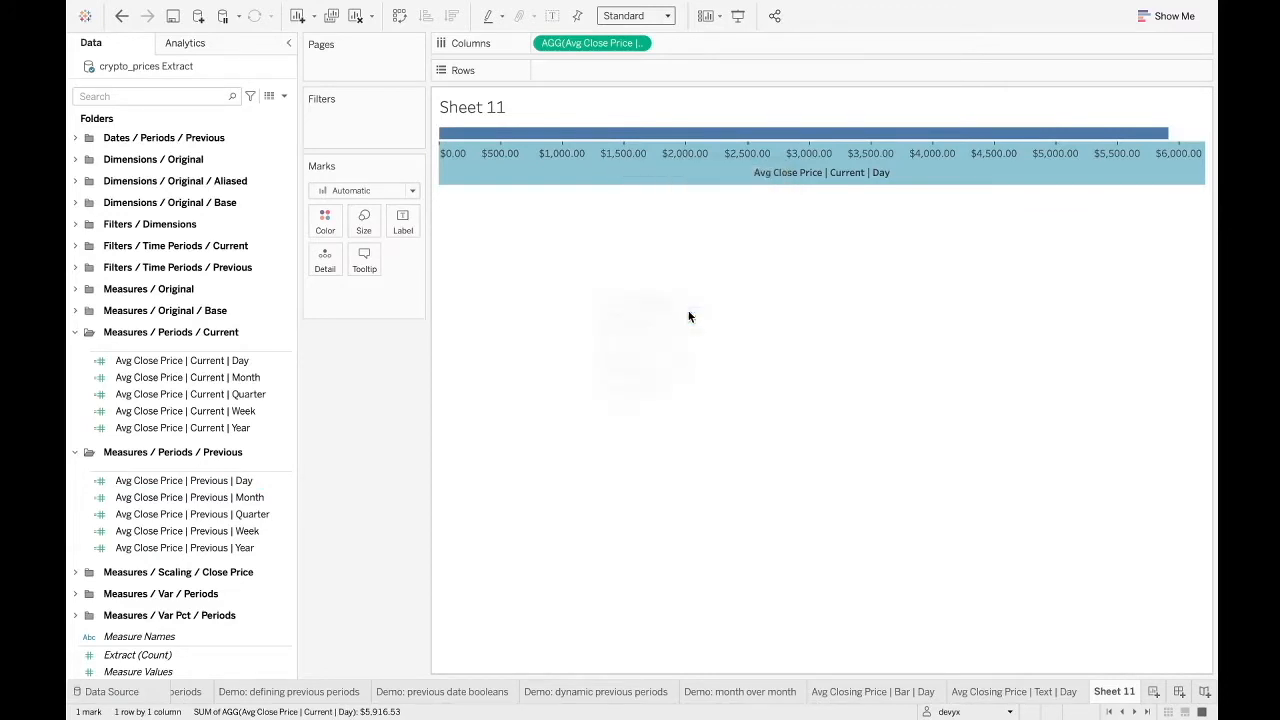
{"action": "left_click", "coordinate": [668, 257]}
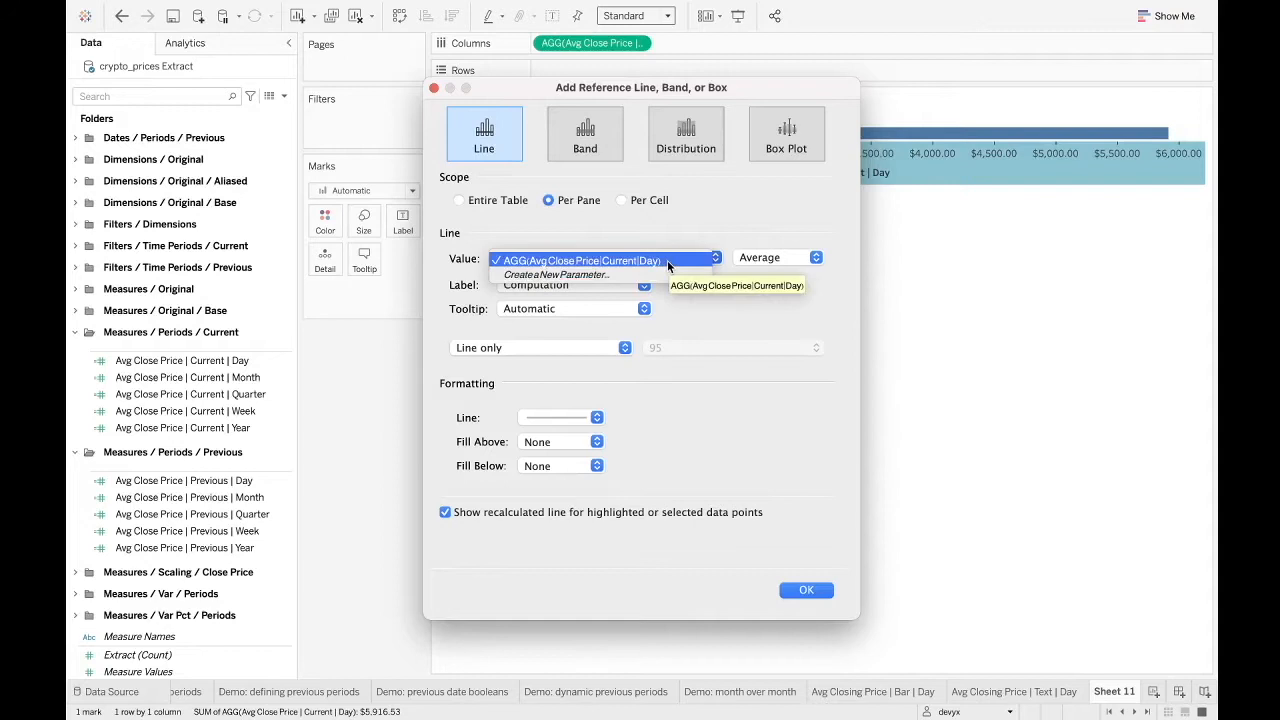
{"action": "left_click", "coordinate": [667, 260]}
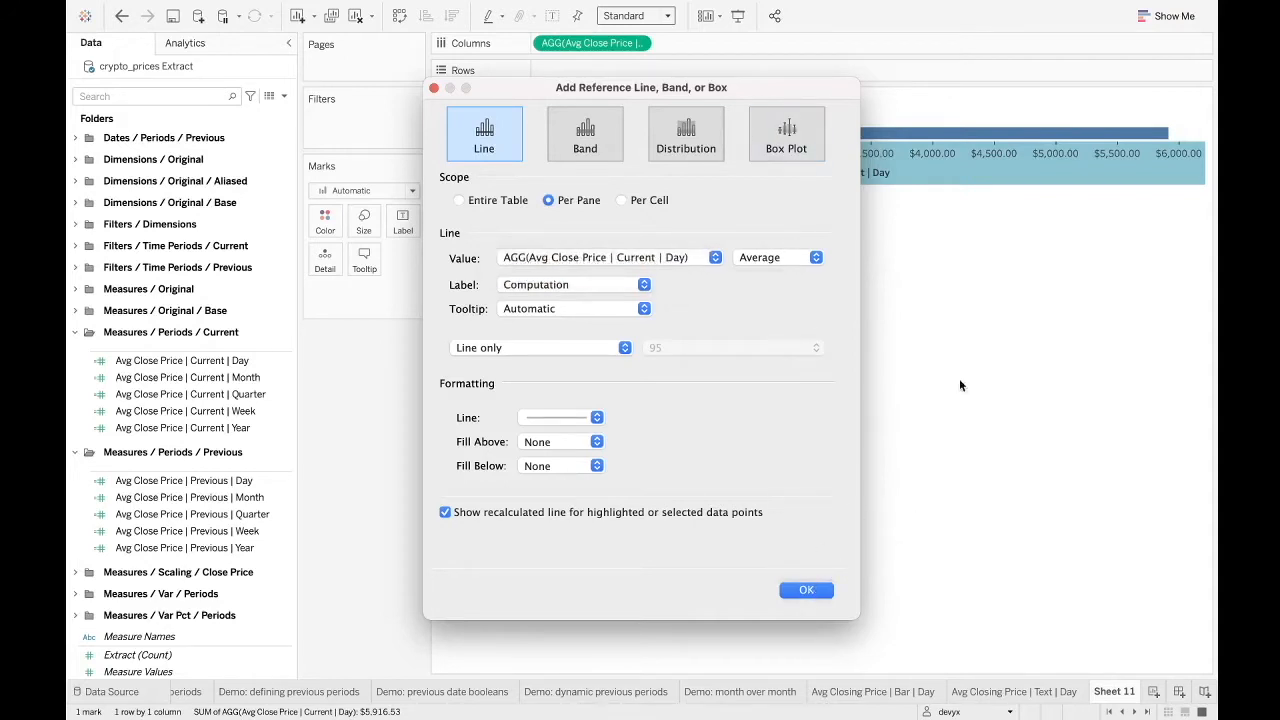
{"action": "left_click", "coordinate": [434, 88]}
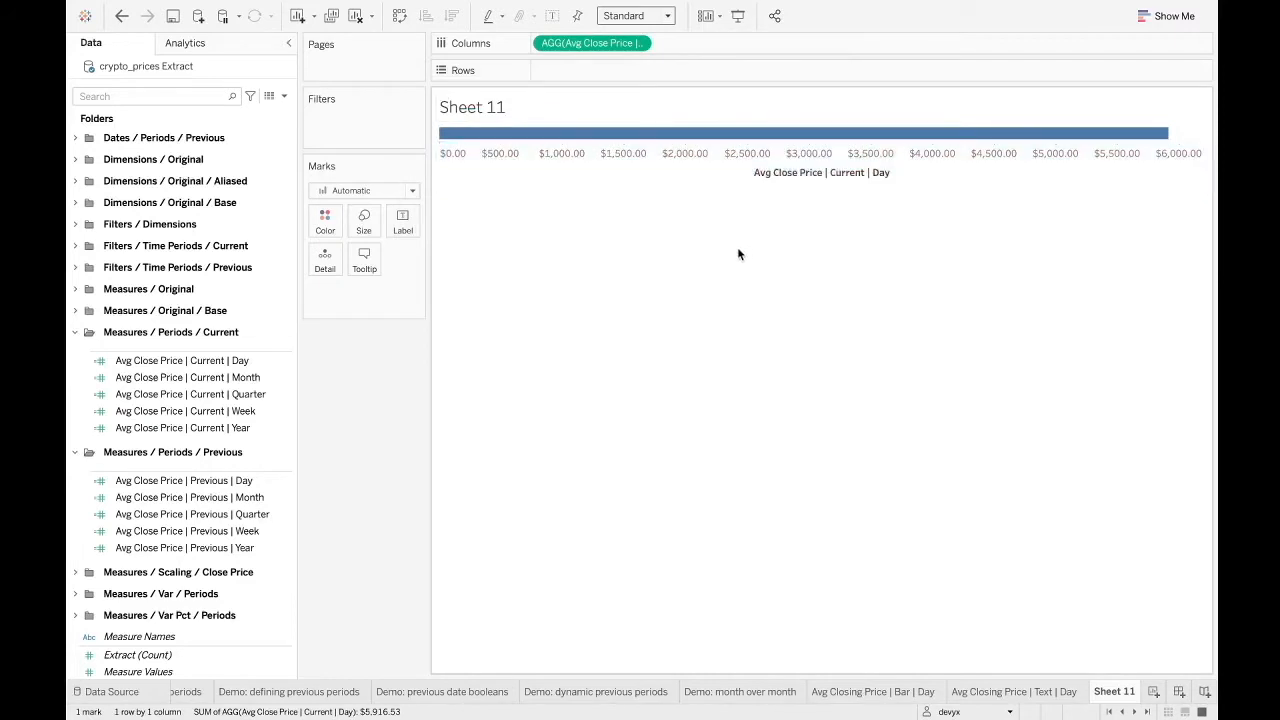
Add Avg Close Price | Previous | Day to the marks as Detail, so that it does not affect the bar's color
{"action": "left_click_drag", "start_coordinate": [234, 481], "coordinate": [486, 296]}
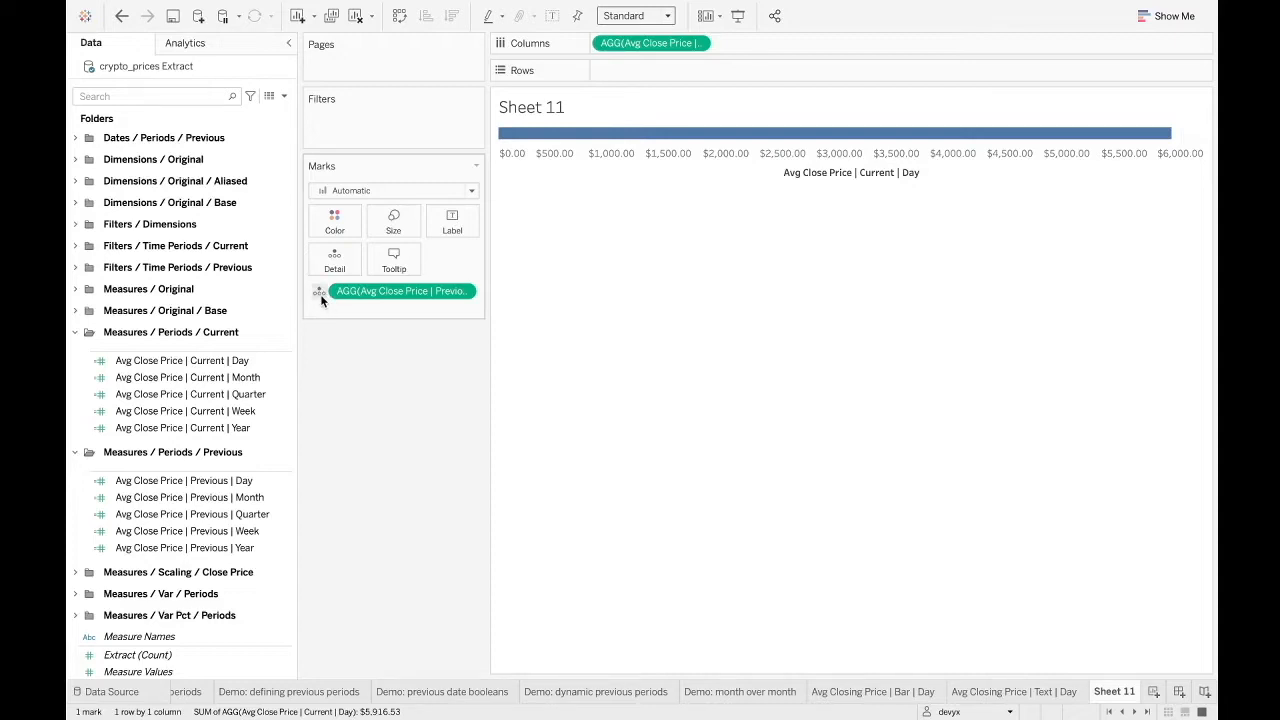
{"action": "left_click_drag", "start_coordinate": [332, 292], "coordinate": [357, 224]}
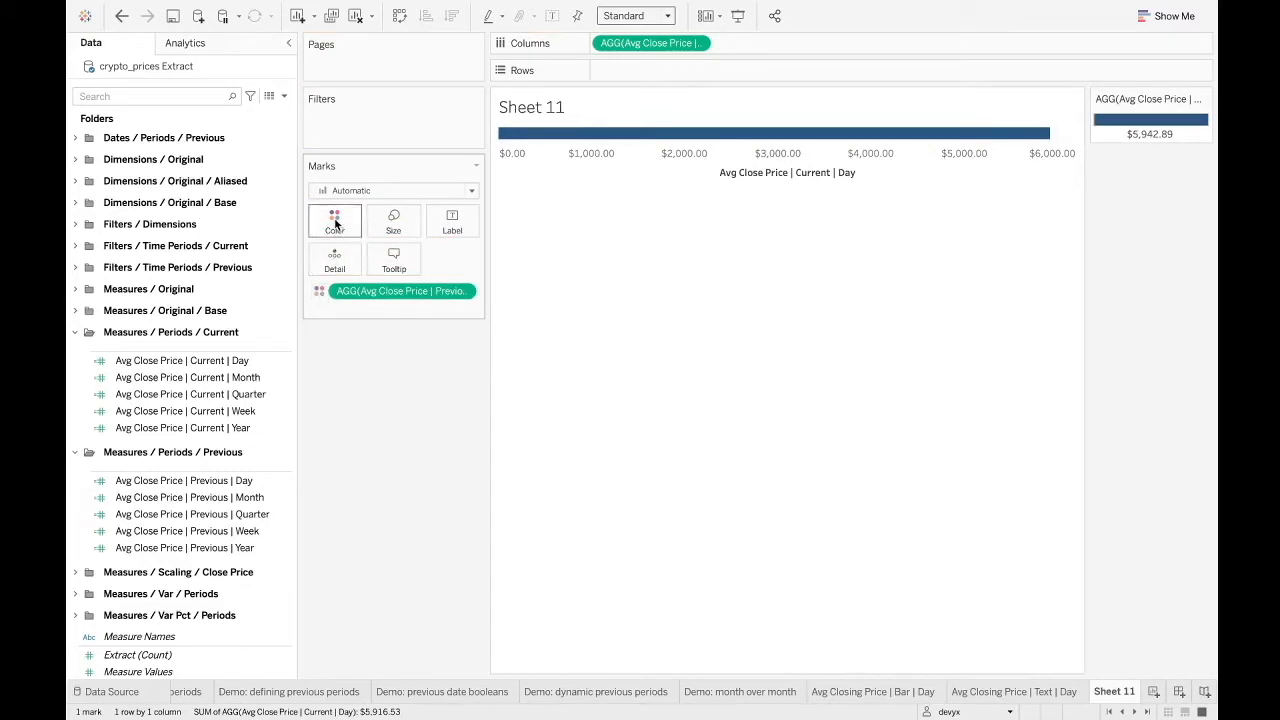
{"action": "left_click_drag", "start_coordinate": [354, 299], "coordinate": [345, 268]}
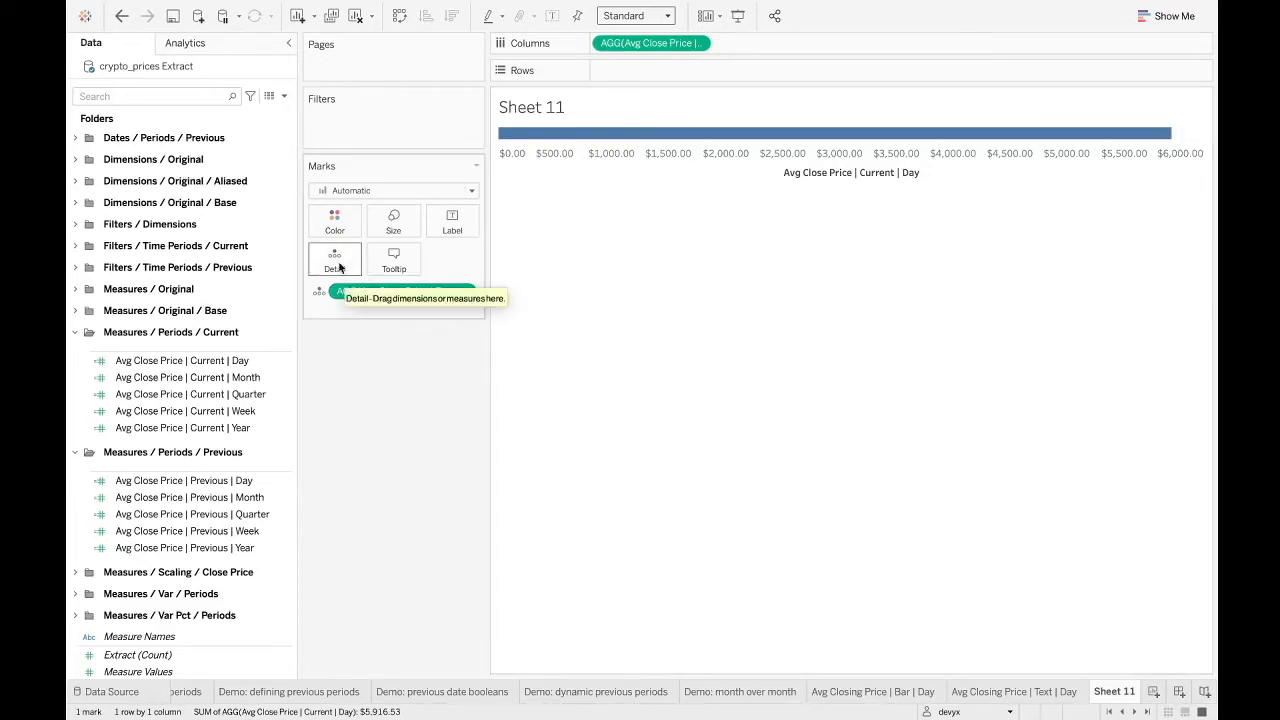
Add a per-pane reference line to the current-day price axis using the average of Avg Close Price | Previous | Day
{"action": "right_click", "coordinate": [784, 157]}
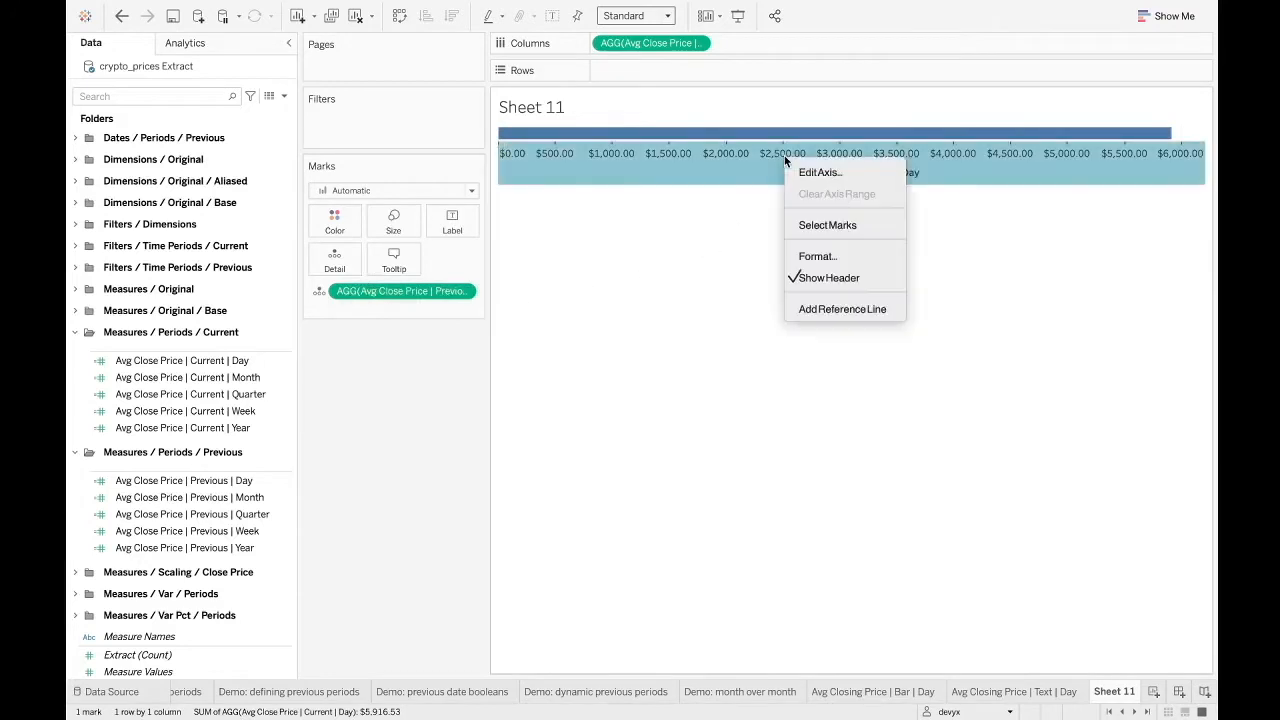
{"action": "left_click", "coordinate": [818, 310]}
{"action": "left_click", "coordinate": [684, 259]}
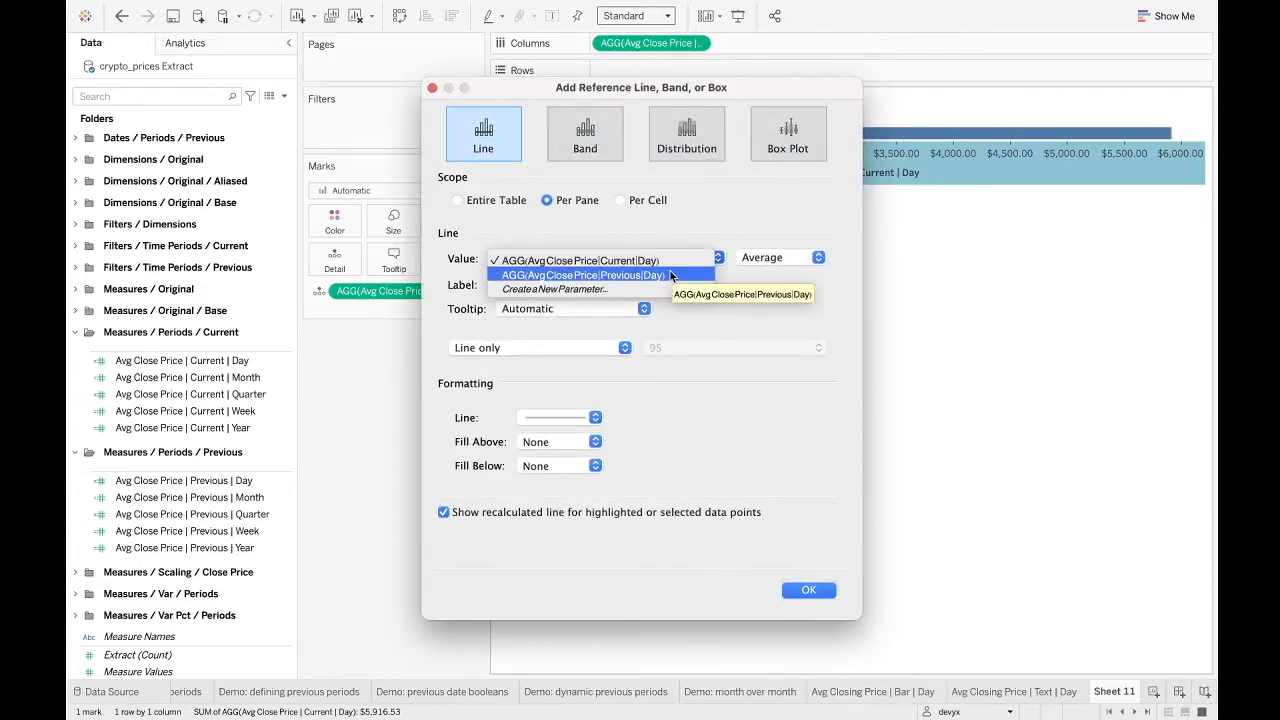
{"action": "left_click", "coordinate": [669, 274]}
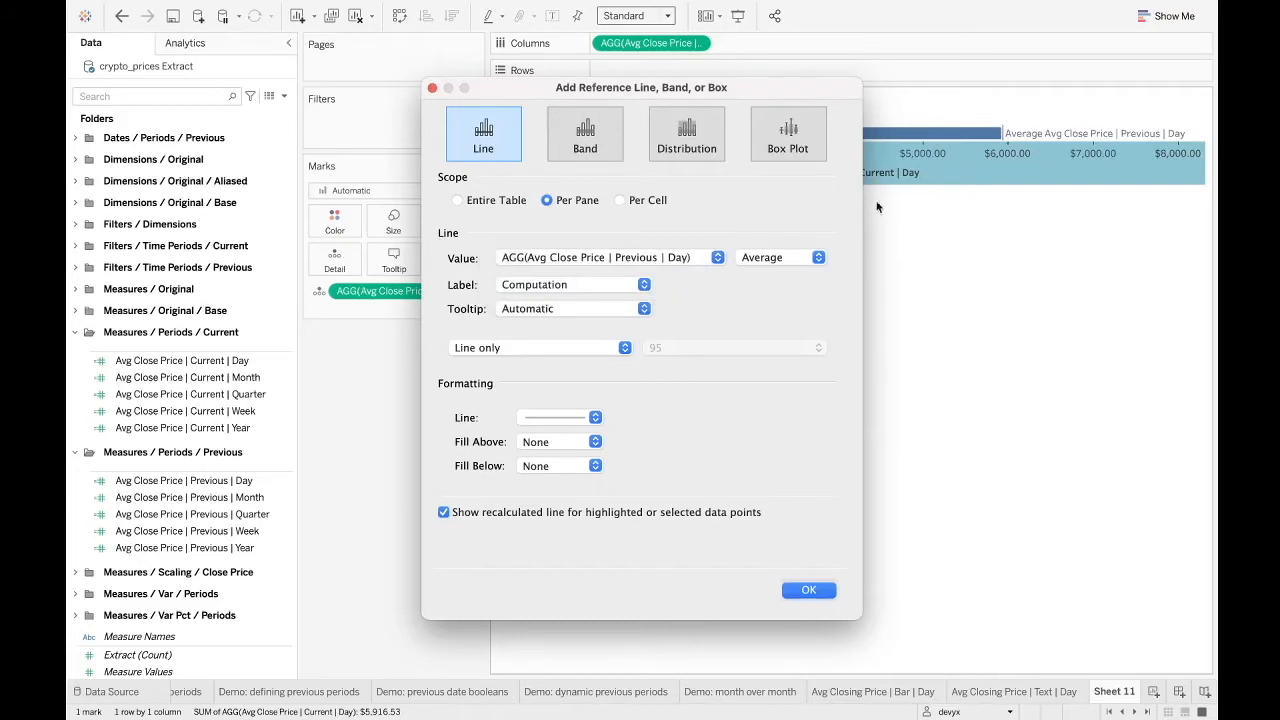
{"action": "left_click_drag", "start_coordinate": [825, 90], "coordinate": [822, 185]}
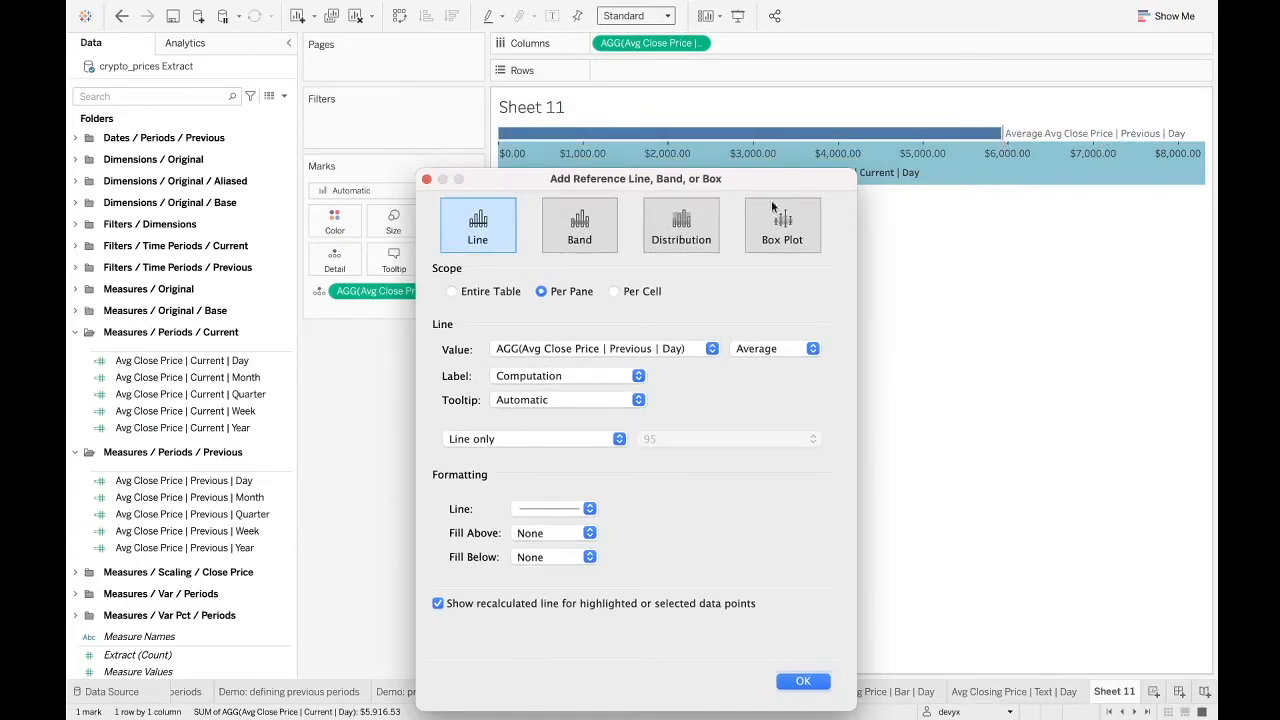
{"action": "left_click_drag", "start_coordinate": [751, 178], "coordinate": [748, 85]}
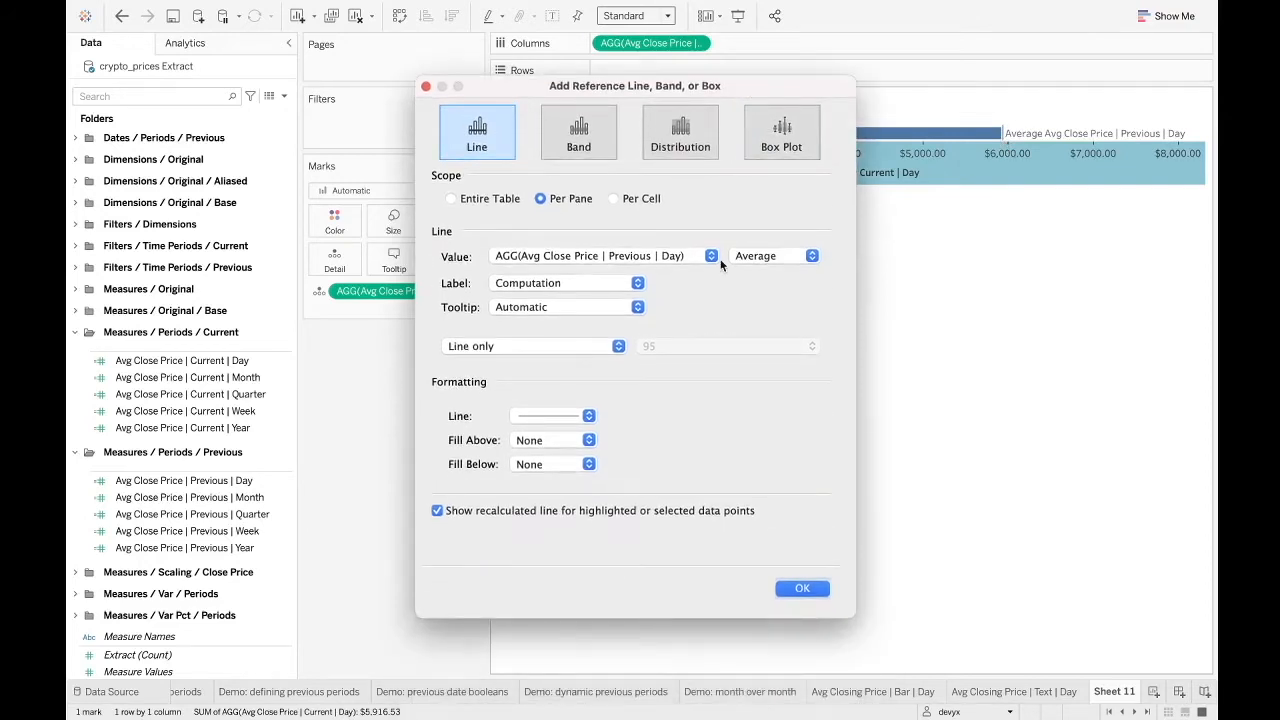
Set the reference line's label to None and give it the custom tooltip "Previous: <Value>"
{"action": "left_click", "coordinate": [591, 285]}
{"action": "left_click", "coordinate": [565, 260]}
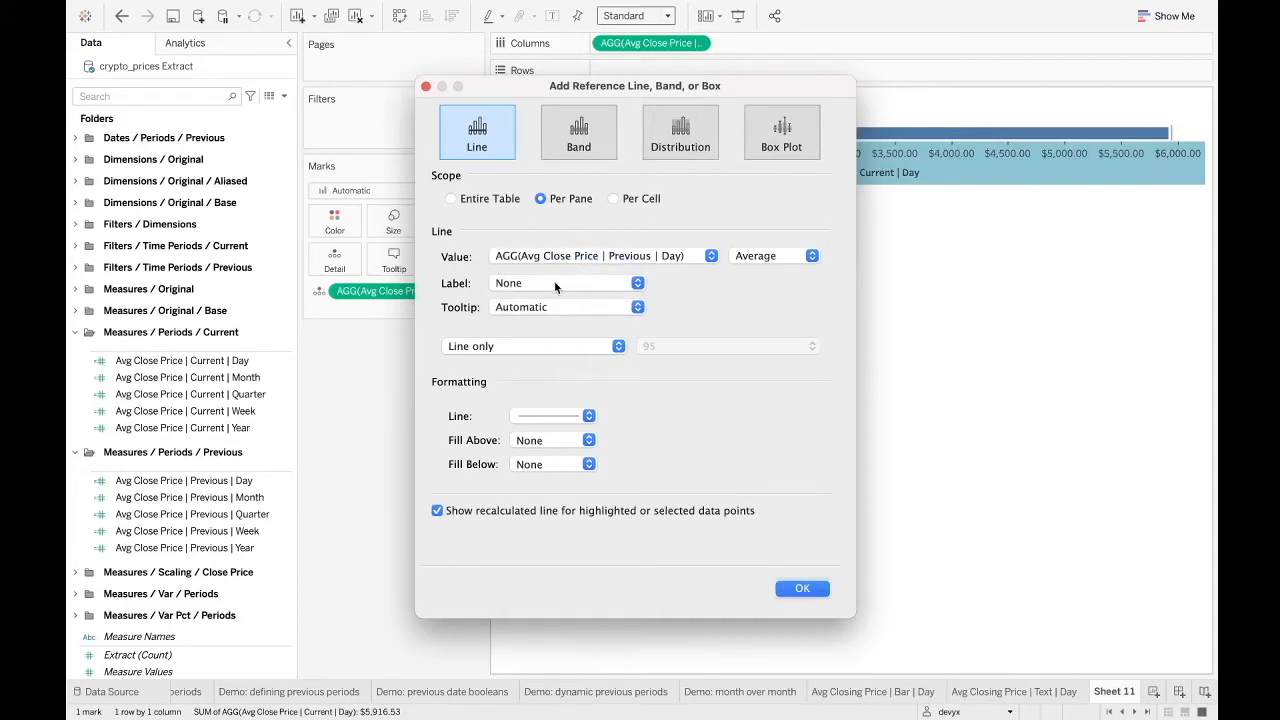
{"action": "left_click", "coordinate": [547, 308]}
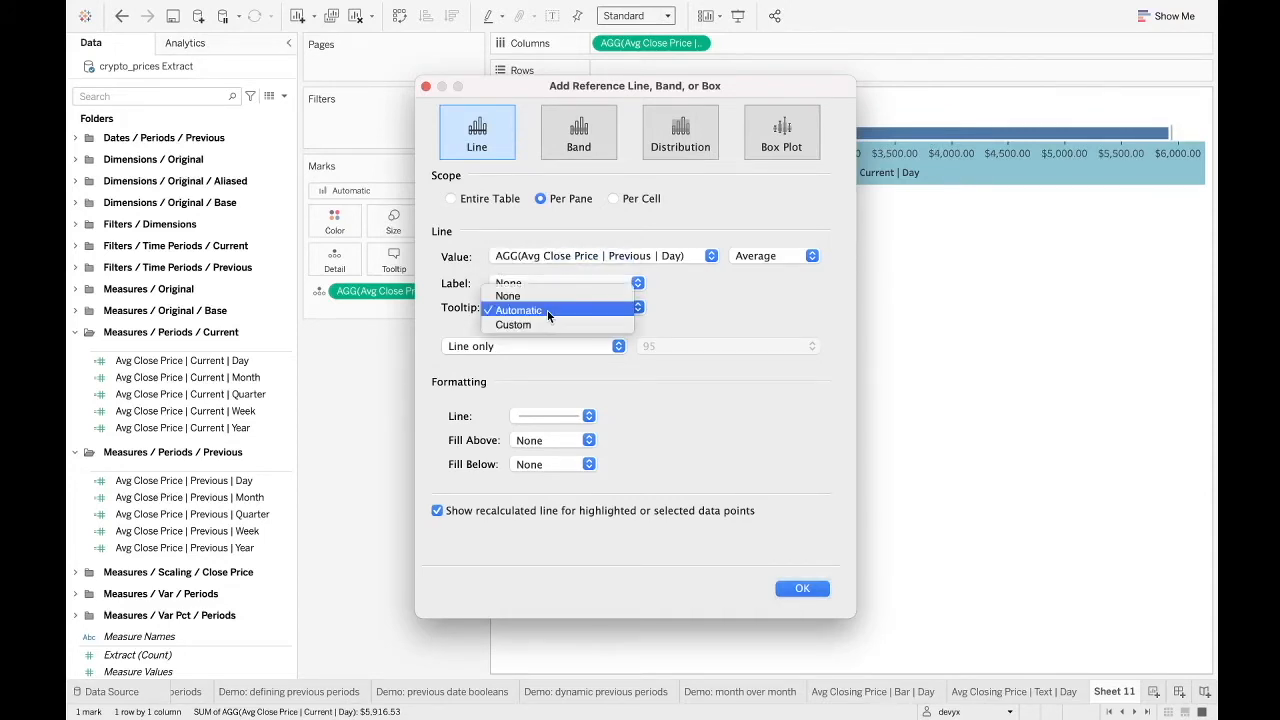
{"action": "left_click", "coordinate": [540, 324]}
{"action": "left_click", "coordinate": [671, 313]}
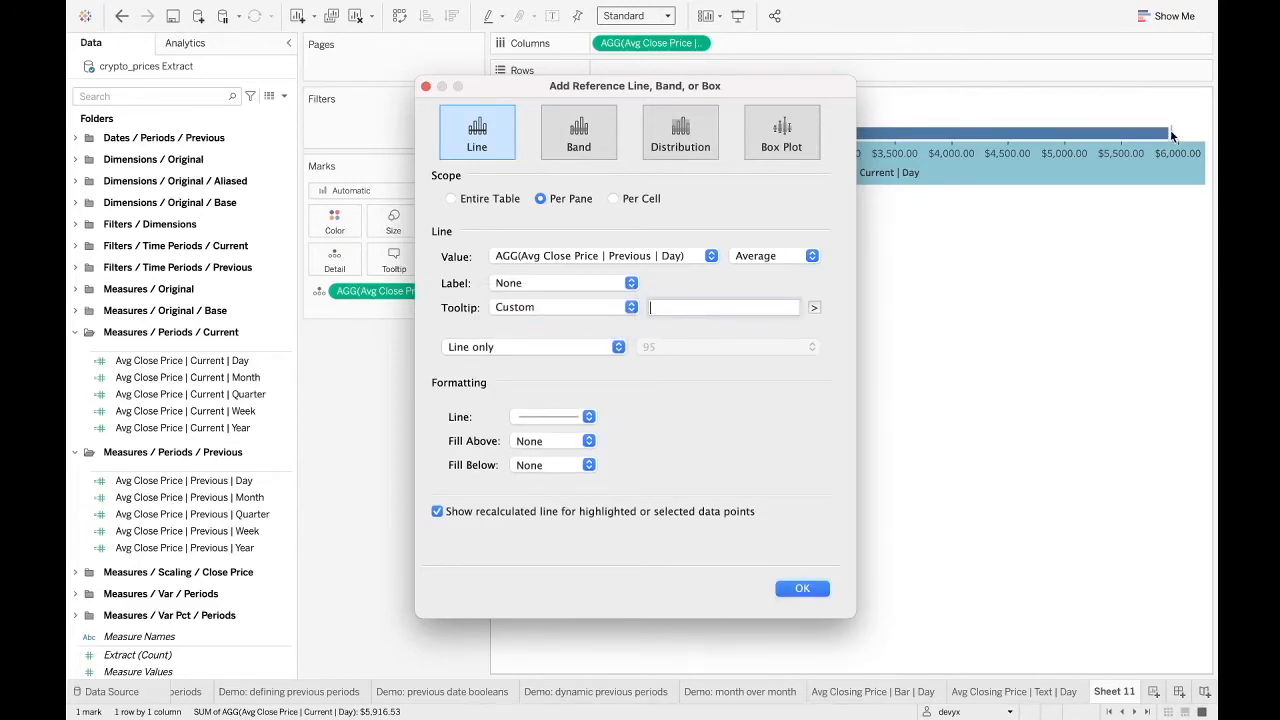
{"action": "type", "text": "Previous:"}
{"action": "left_click", "coordinate": [814, 308]}
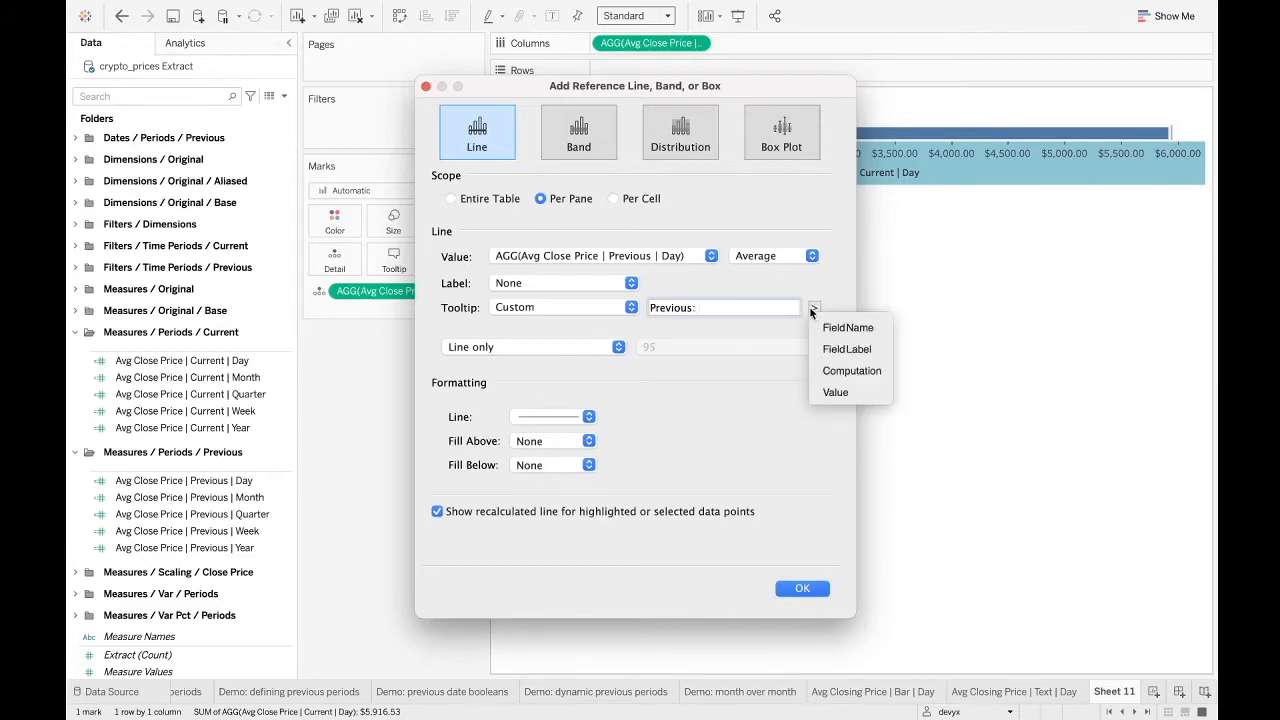
{"action": "left_click", "coordinate": [832, 392]}
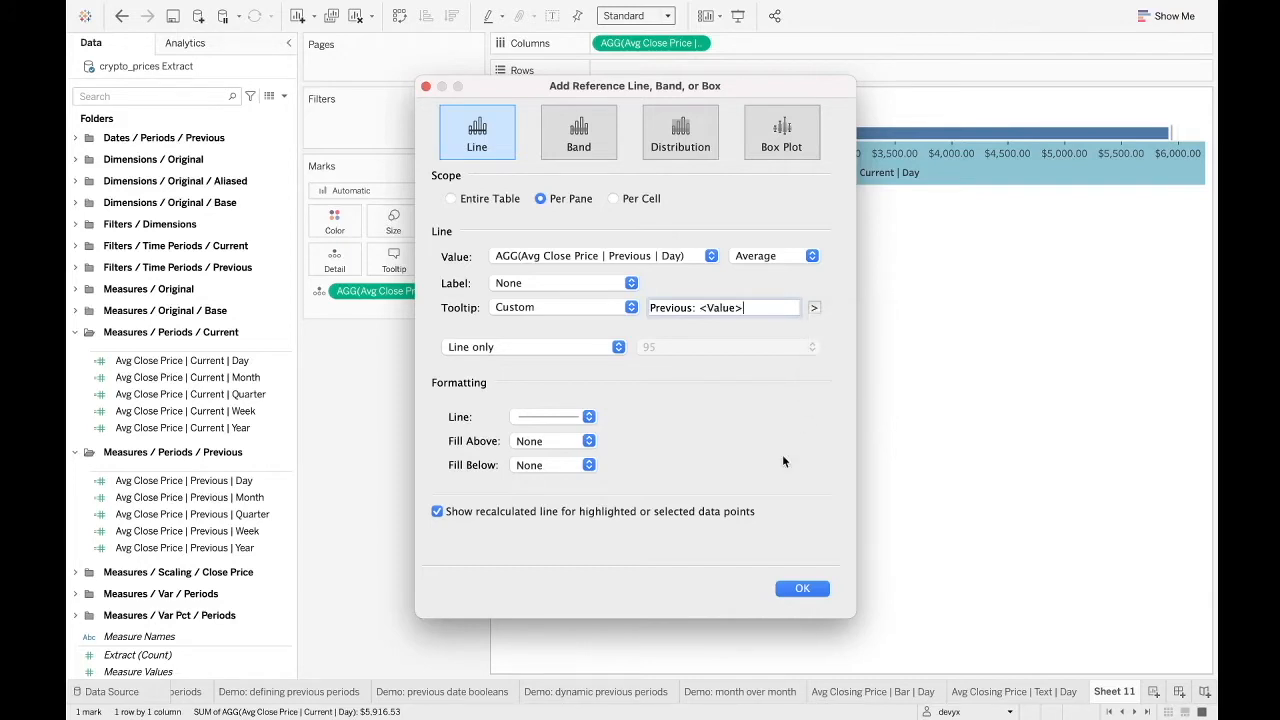
Format the reference line as a dark gray solid line of the second-thinnest width and accept the reference line settings
{"action": "left_click", "coordinate": [574, 418]}
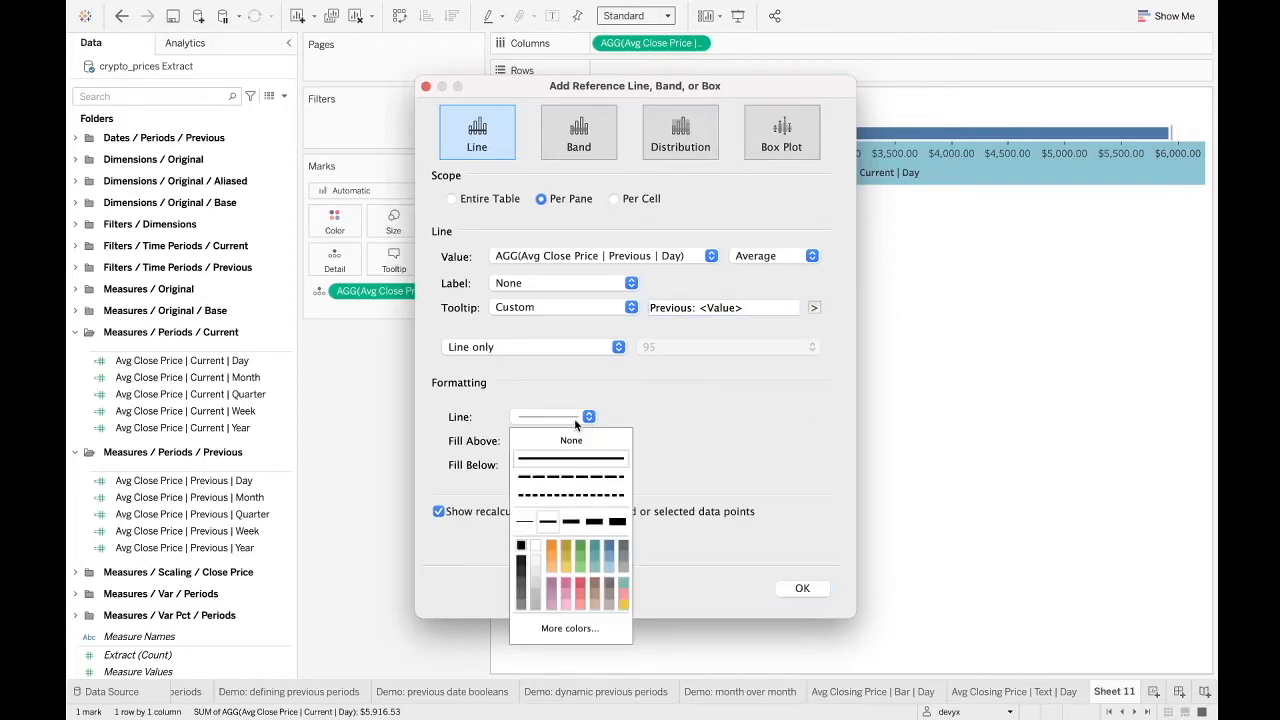
{"action": "left_click", "coordinate": [521, 567]}
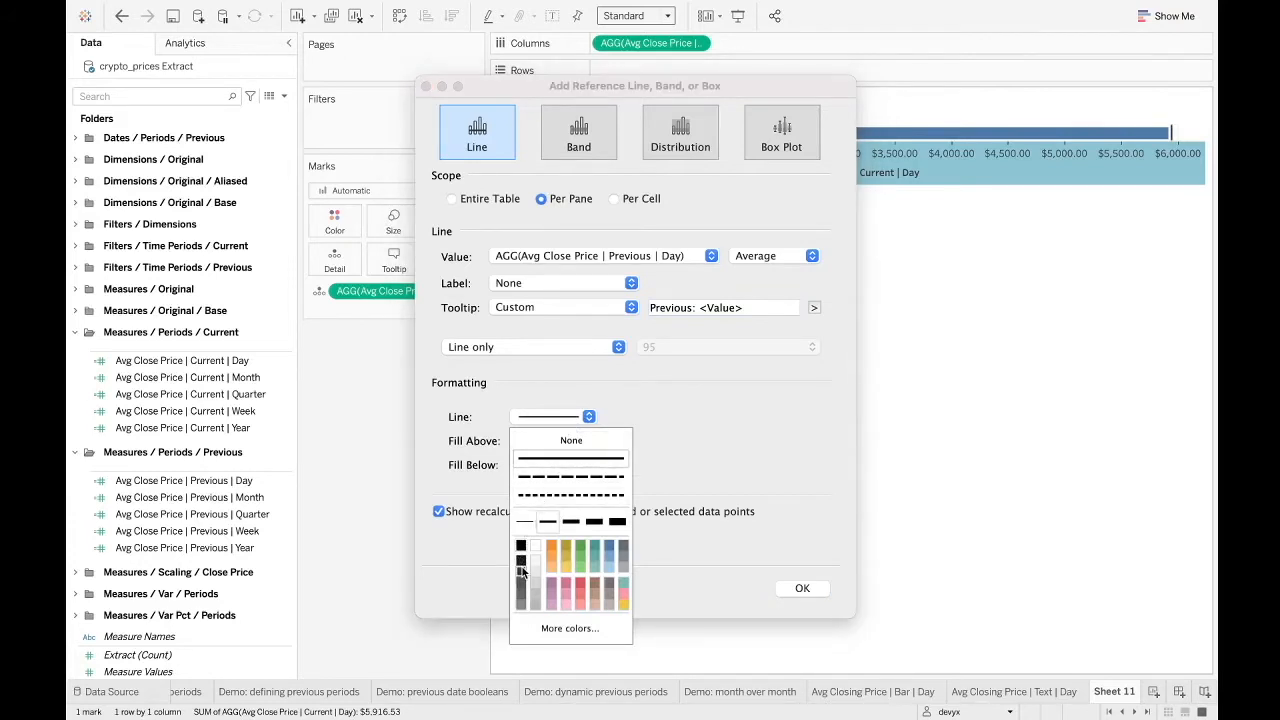
{"action": "left_click", "coordinate": [570, 521]}
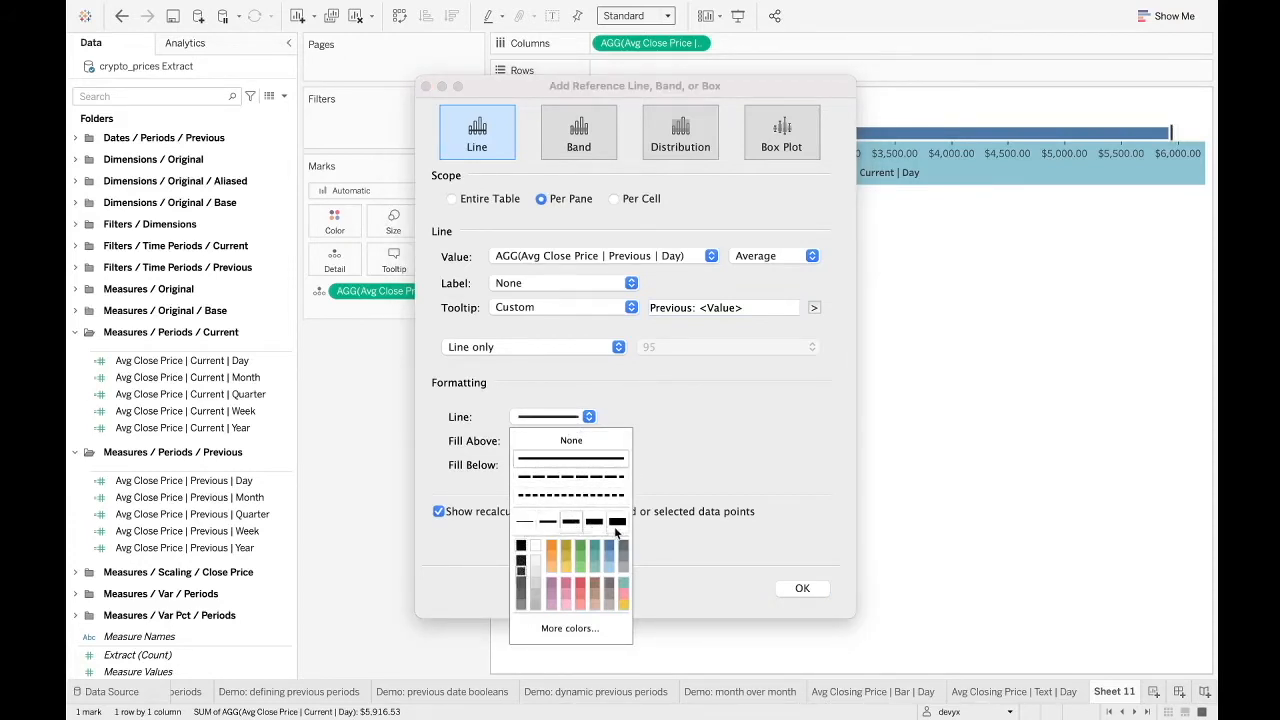
{"action": "left_click", "coordinate": [596, 522]}
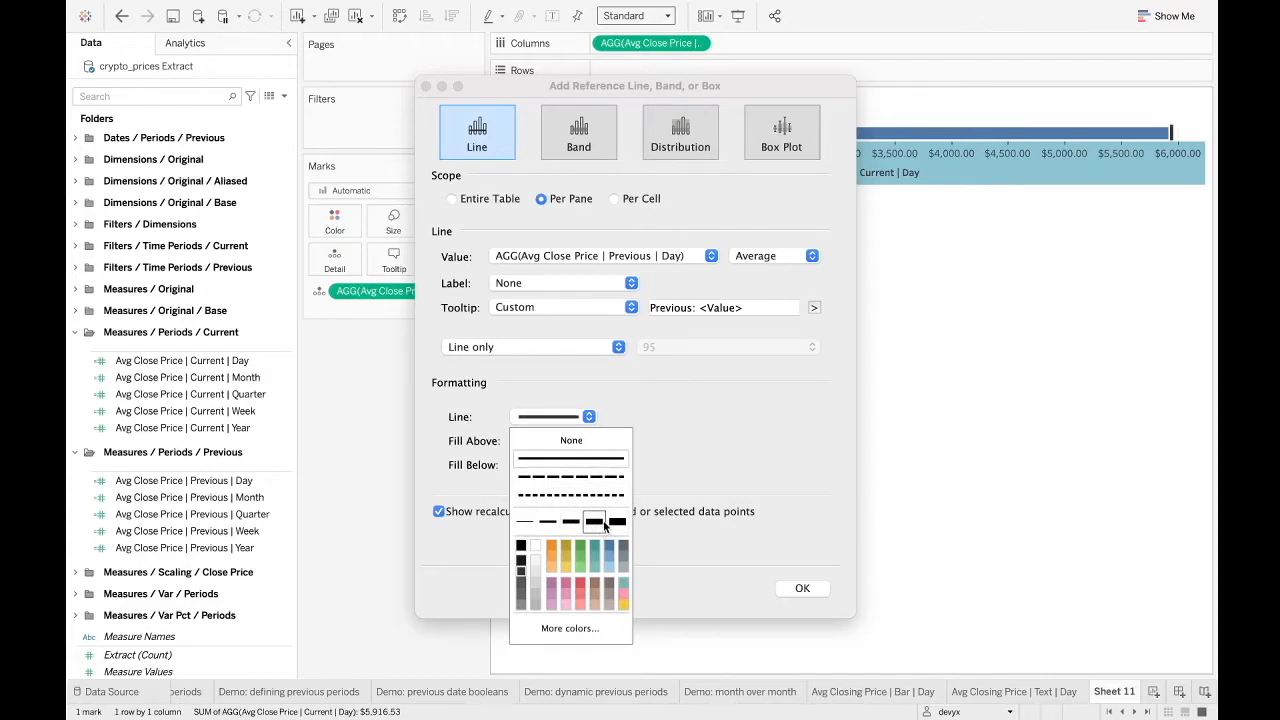
{"action": "left_click", "coordinate": [548, 522]}
{"action": "left_click", "coordinate": [650, 484]}
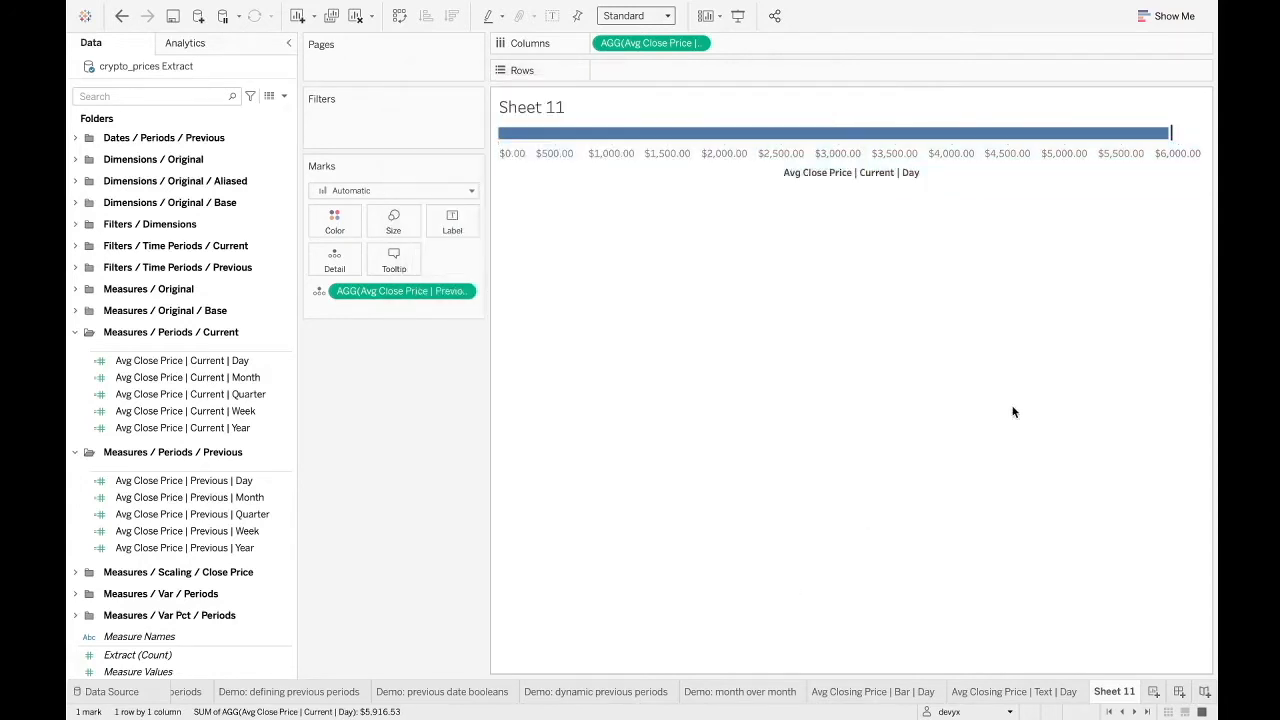
Open the sheet's line formatting and set its zero lines and trend lines to None
{"action": "mouse_move", "coordinate": [1149, 137]}
{"action": "right_click", "coordinate": [1182, 136]}
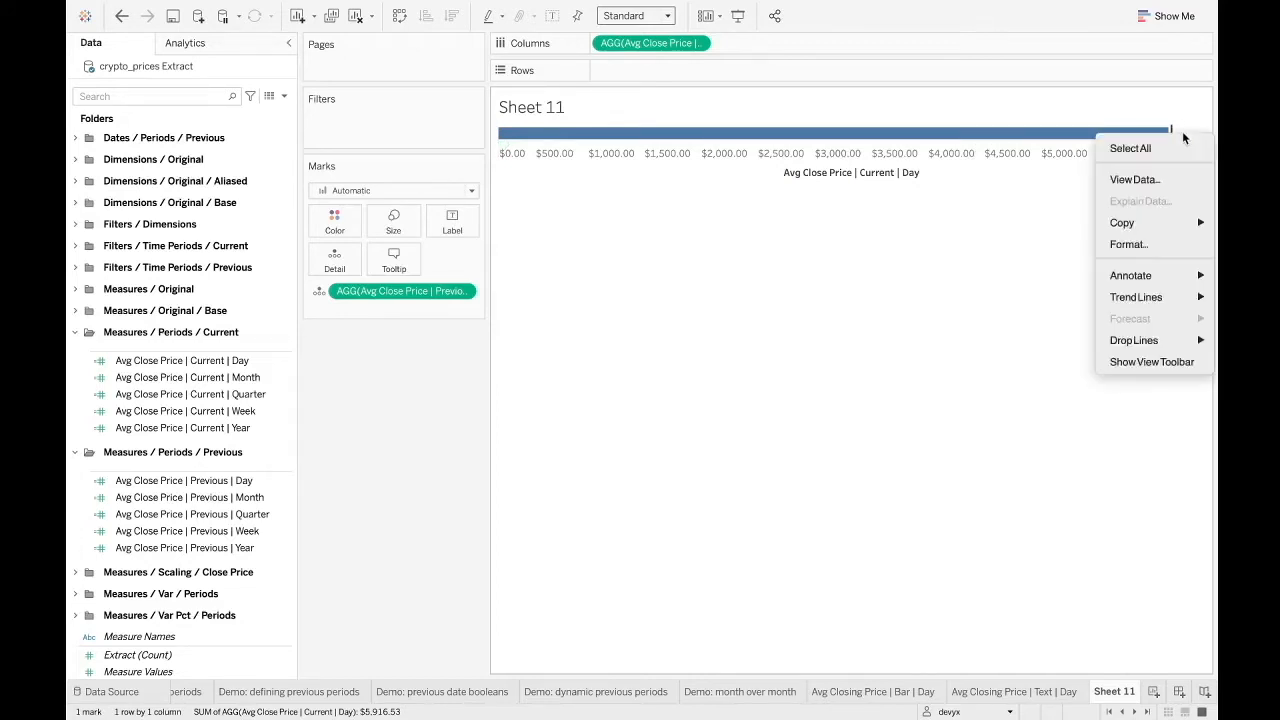
{"action": "left_click", "coordinate": [1140, 244]}
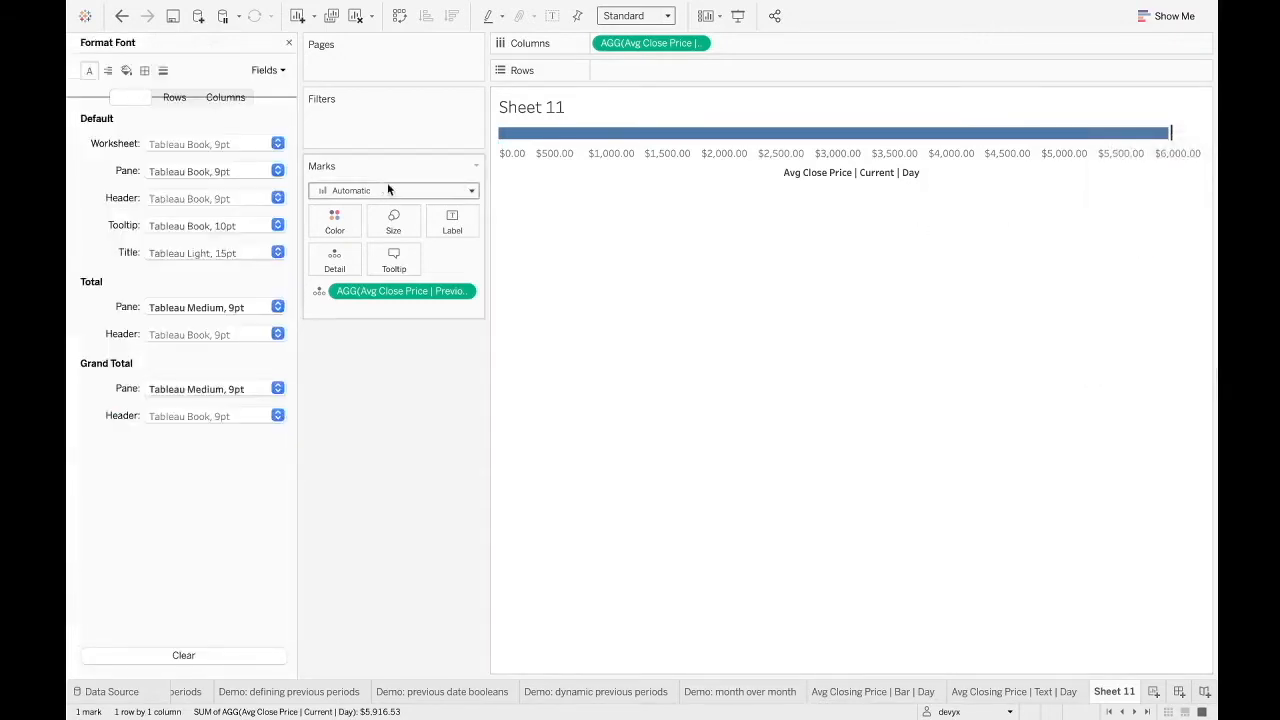
{"action": "left_click", "coordinate": [163, 74]}
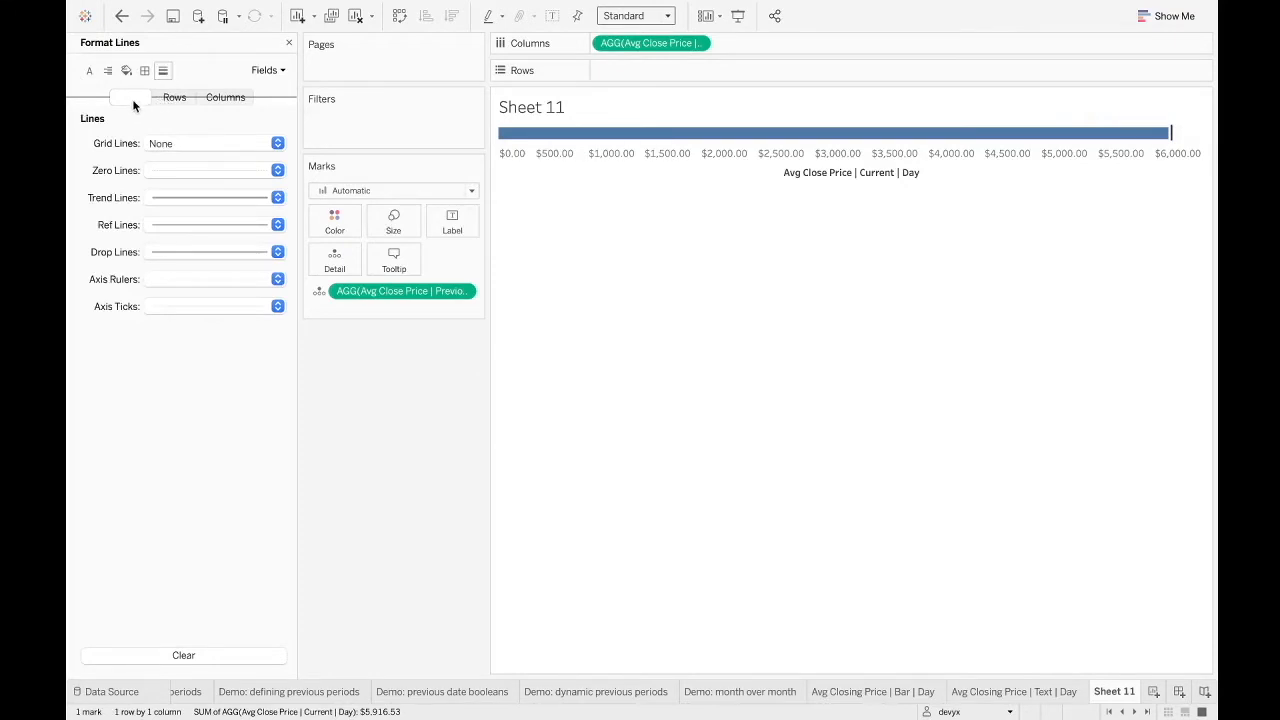
{"action": "left_click", "coordinate": [160, 100]}
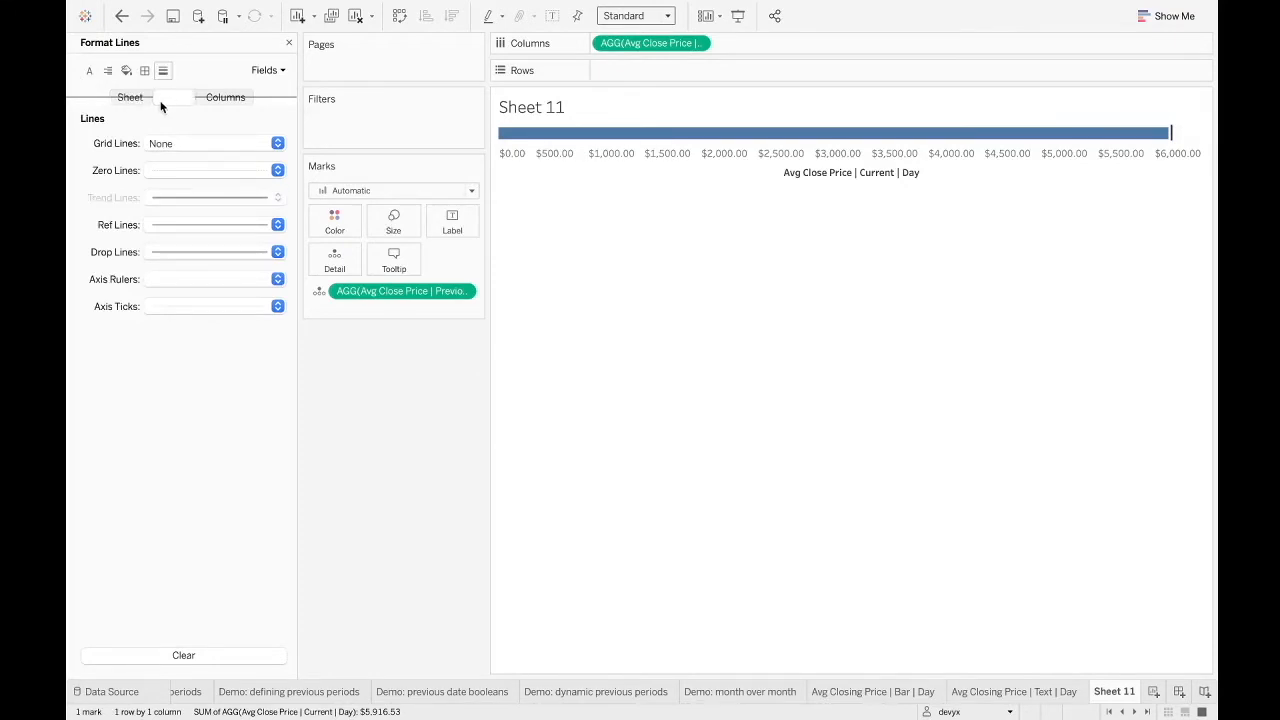
{"action": "left_click", "coordinate": [222, 99]}
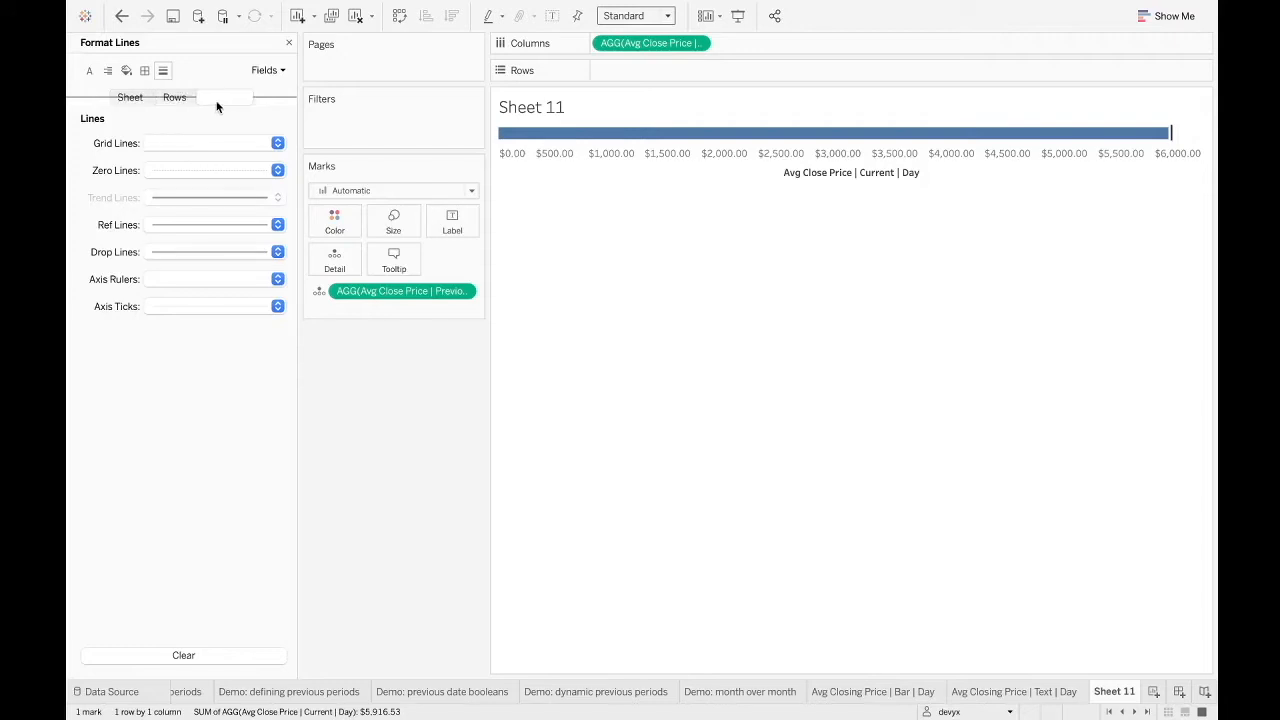
{"action": "left_click", "coordinate": [138, 99]}
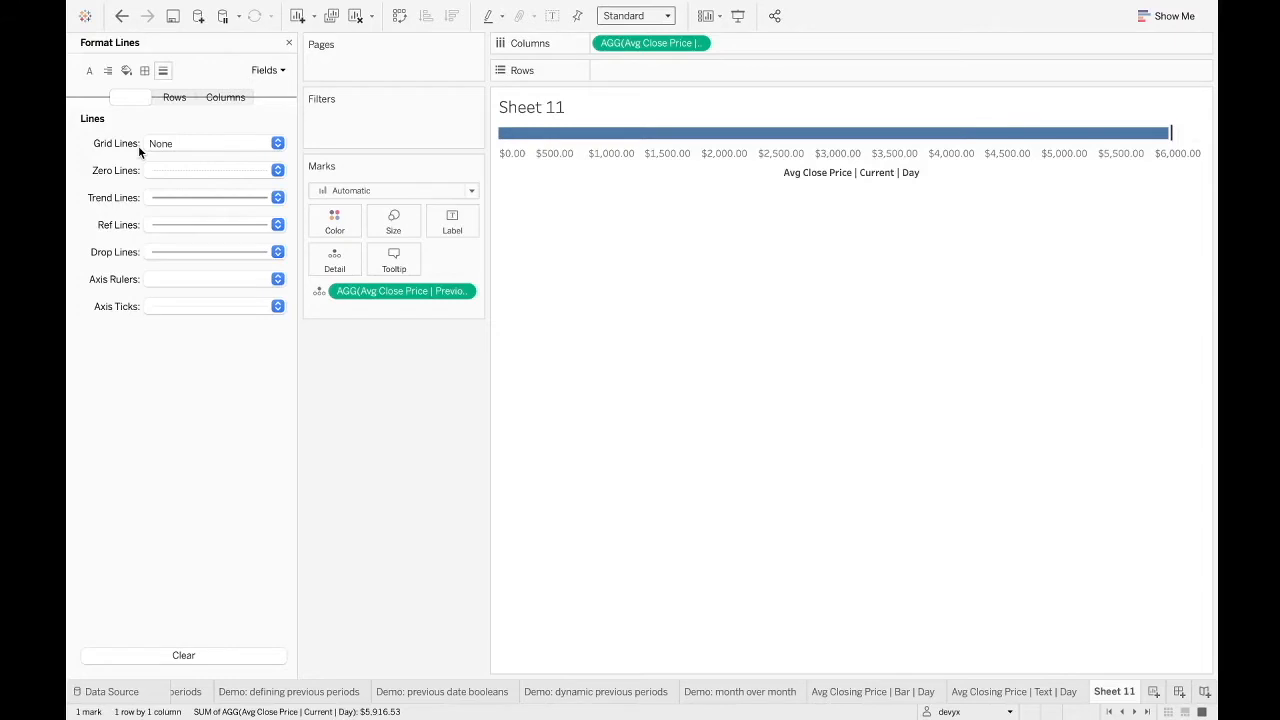
{"action": "left_click", "coordinate": [170, 171]}
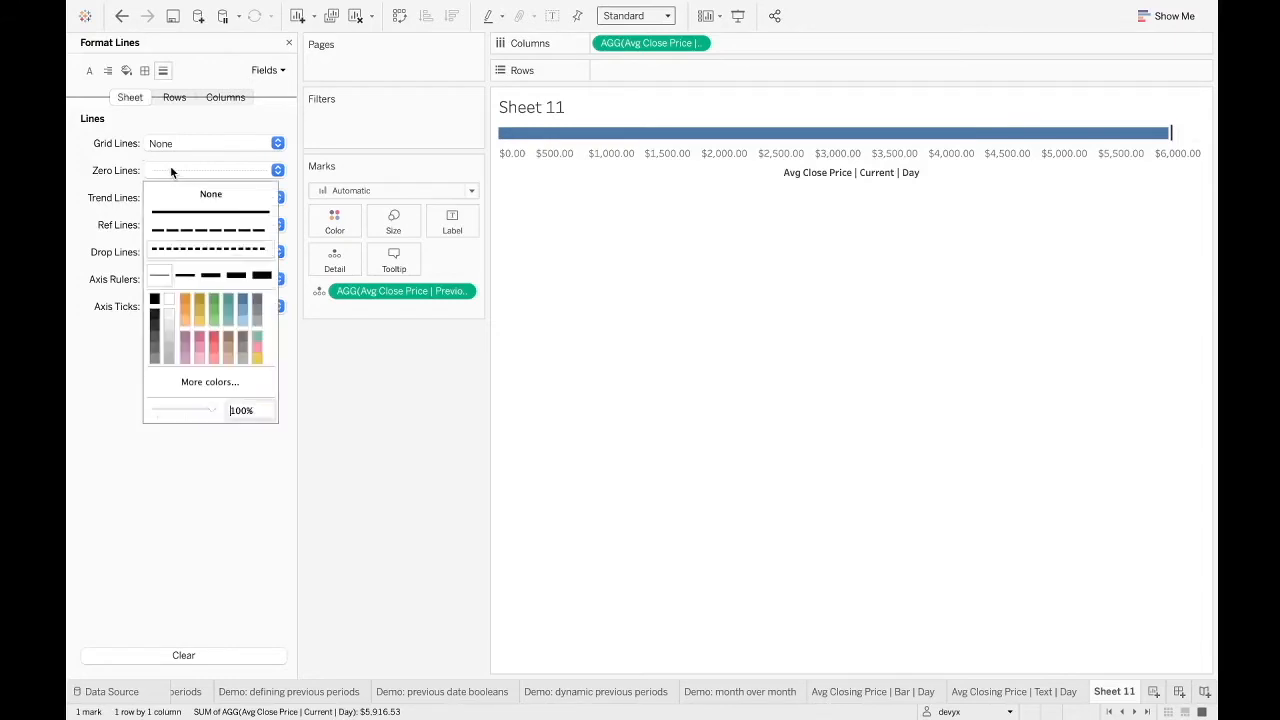
{"action": "left_click", "coordinate": [155, 196]}
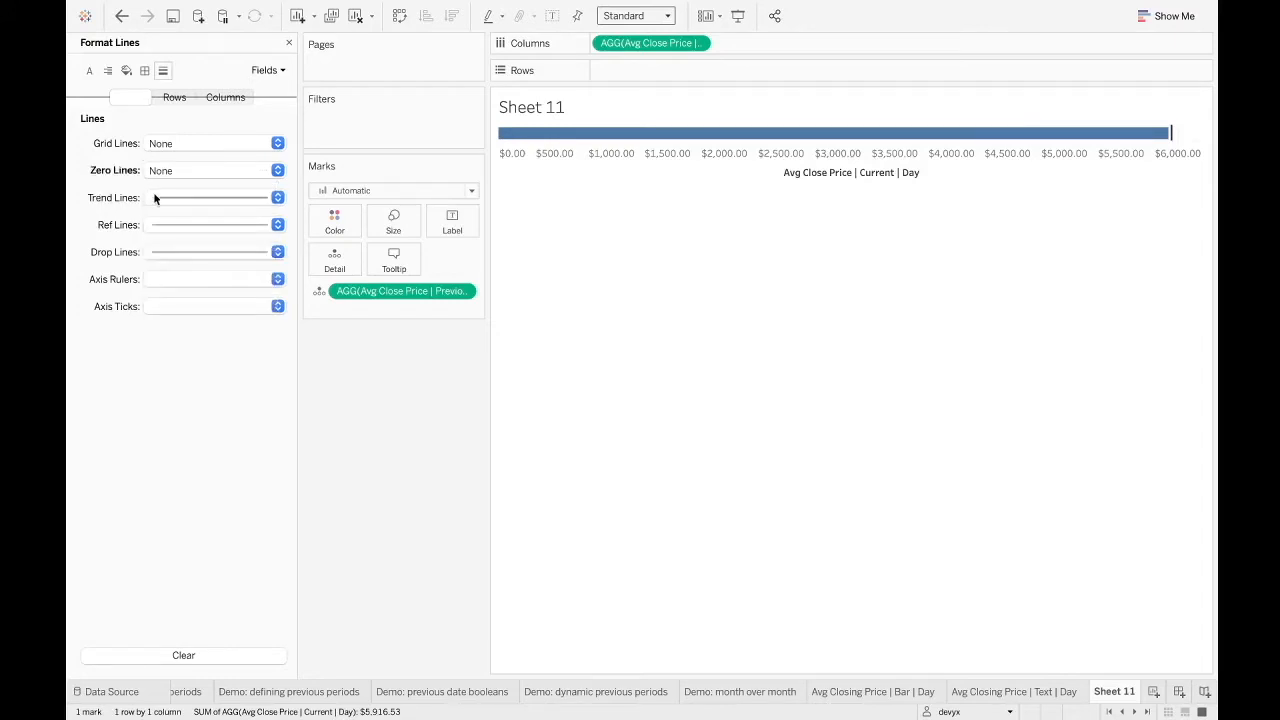
{"action": "left_click", "coordinate": [155, 198]}
{"action": "left_click", "coordinate": [150, 220]}
Set the sheet's drop lines, axis rulers and axis ticks to None, leaving the reference line formatting alone
{"action": "mouse_move", "coordinate": [1170, 134]}
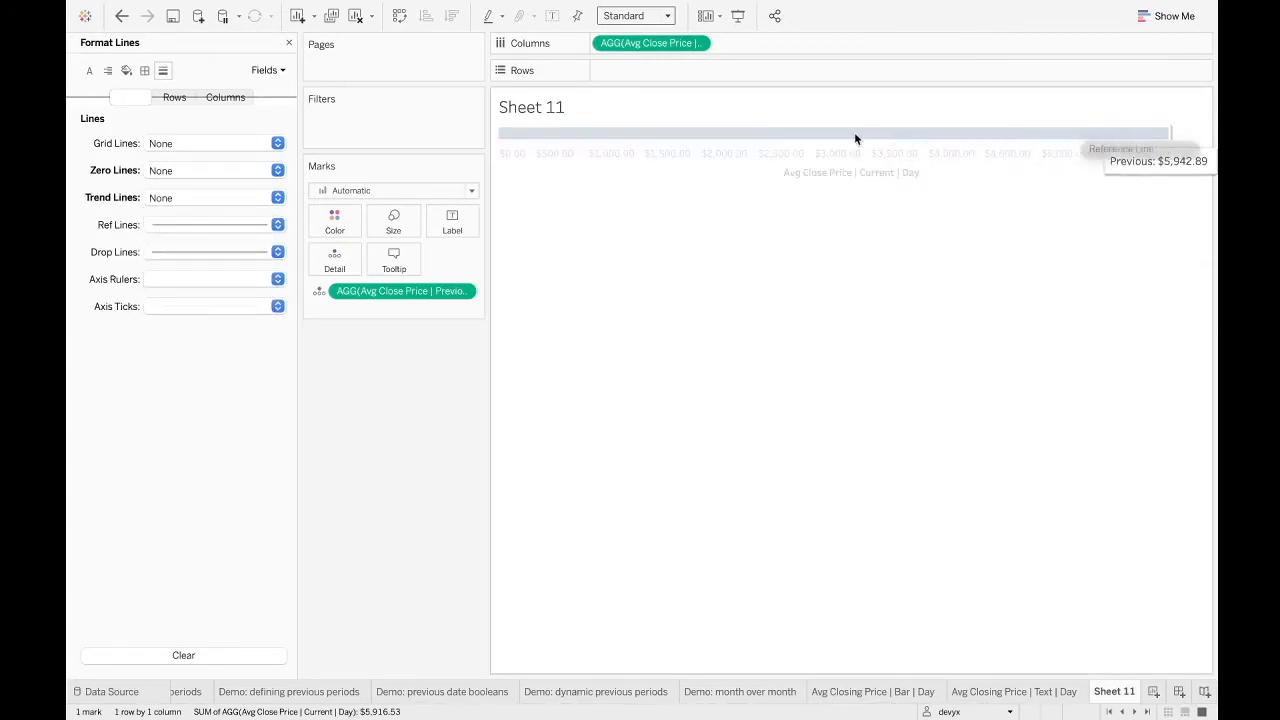
{"action": "left_click", "coordinate": [180, 253]}
{"action": "left_click", "coordinate": [112, 280]}
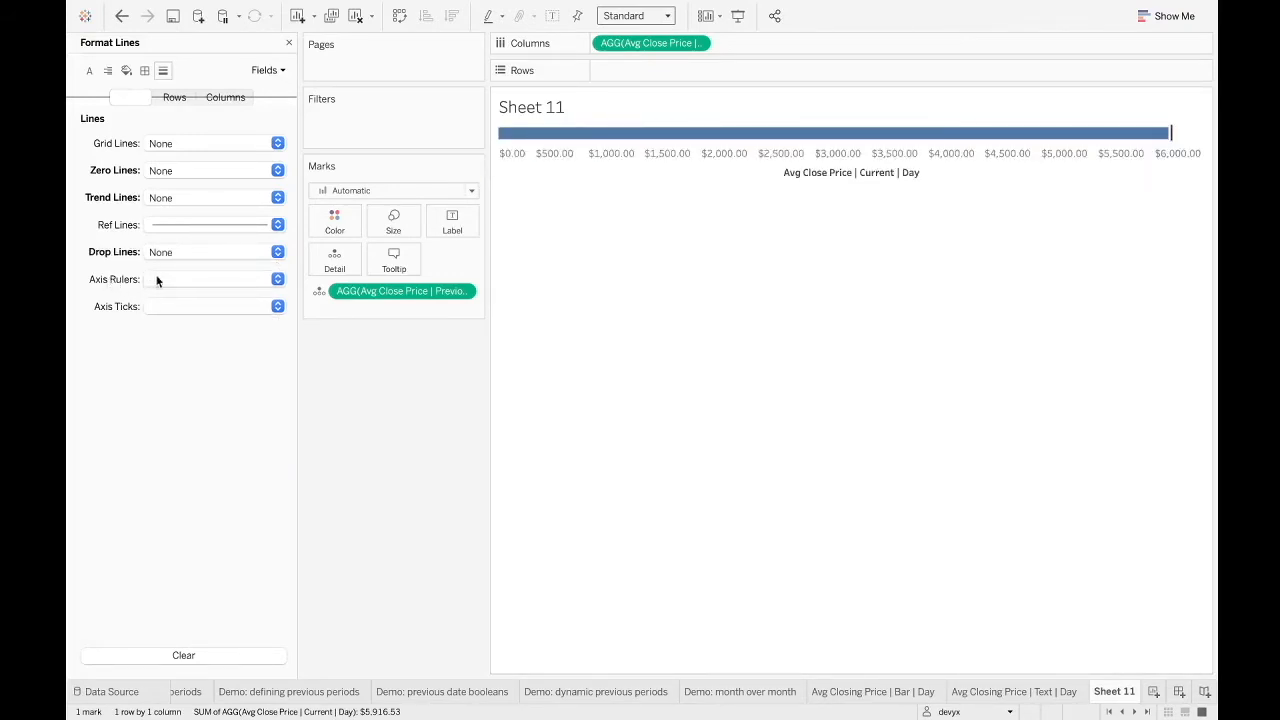
{"action": "left_click", "coordinate": [158, 279]}
{"action": "left_click", "coordinate": [163, 301]}
{"action": "left_click", "coordinate": [78, 300]}
{"action": "left_click", "coordinate": [171, 305]}
{"action": "left_click", "coordinate": [172, 333]}
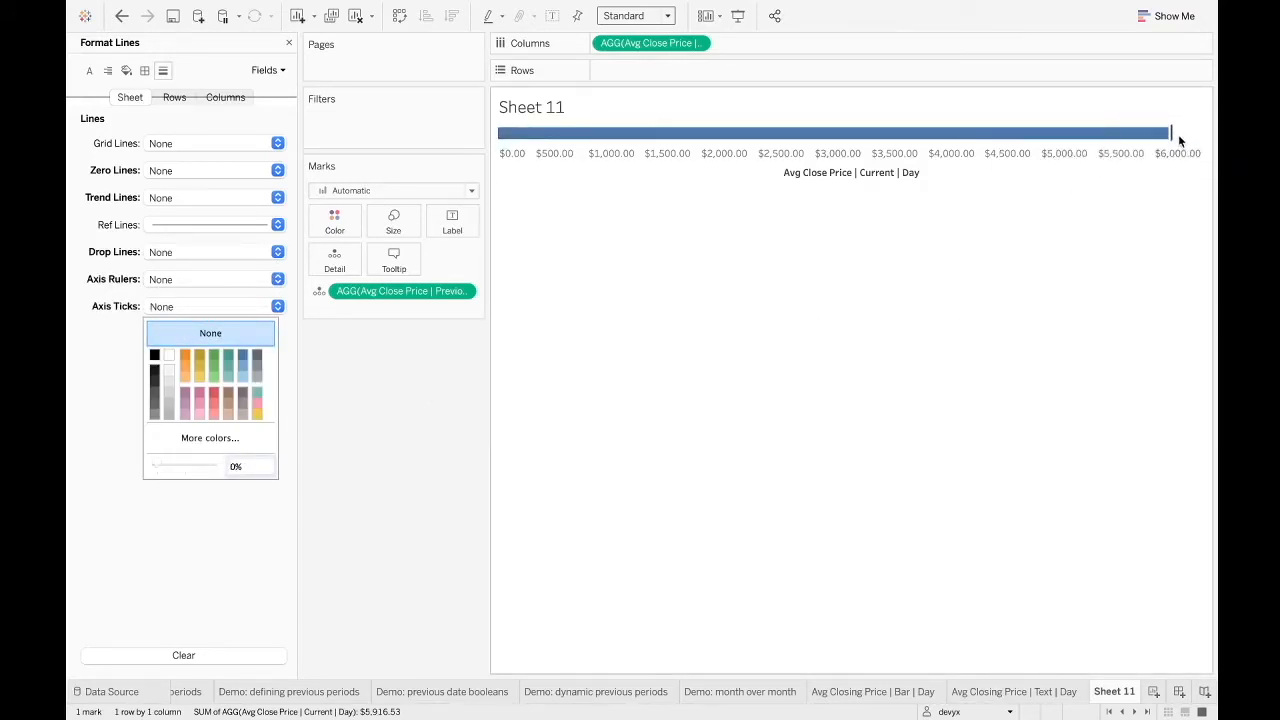
{"action": "left_click", "coordinate": [107, 398]}
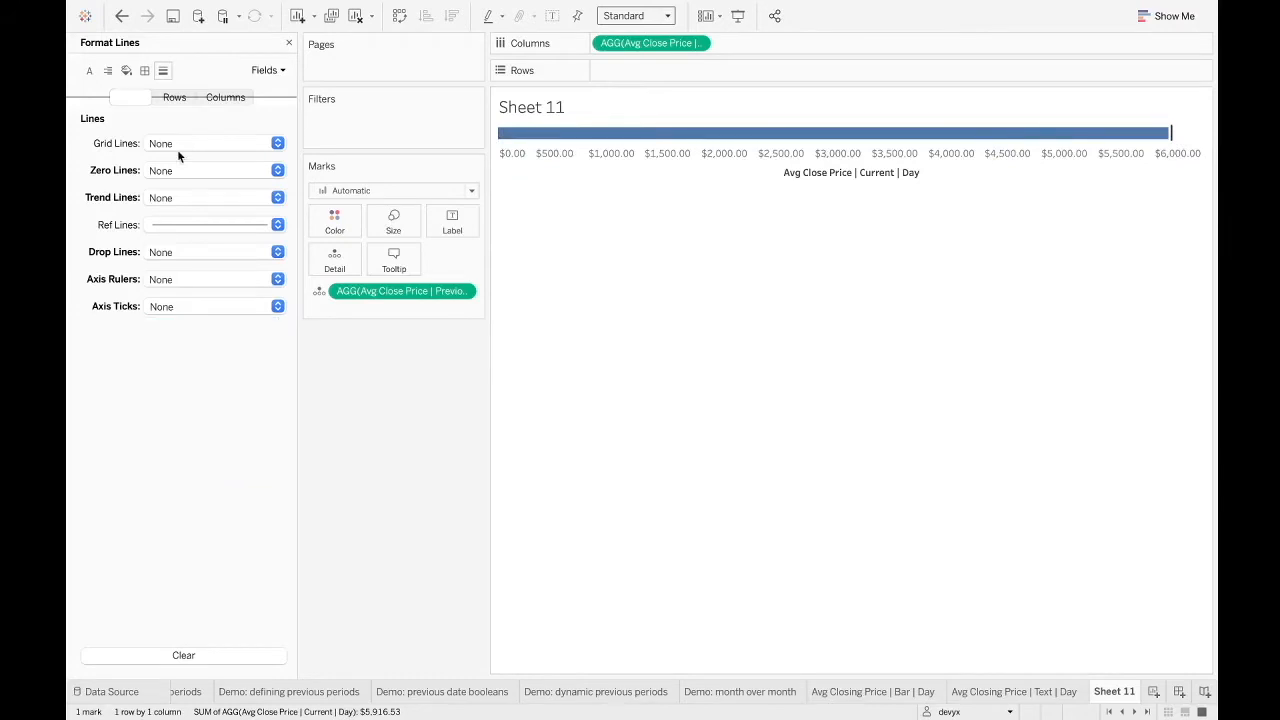
Check the row and column line formatting and set the column grid lines to None
{"action": "left_click", "coordinate": [186, 98]}
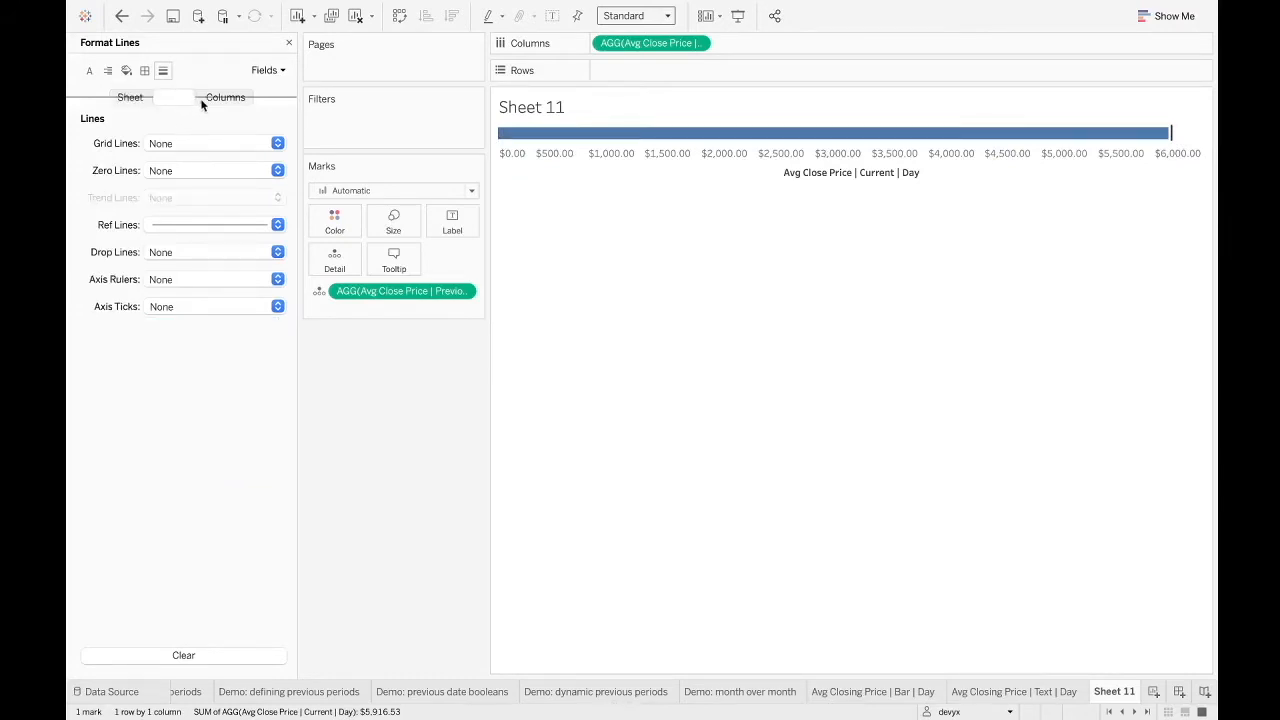
{"action": "left_click", "coordinate": [206, 100]}
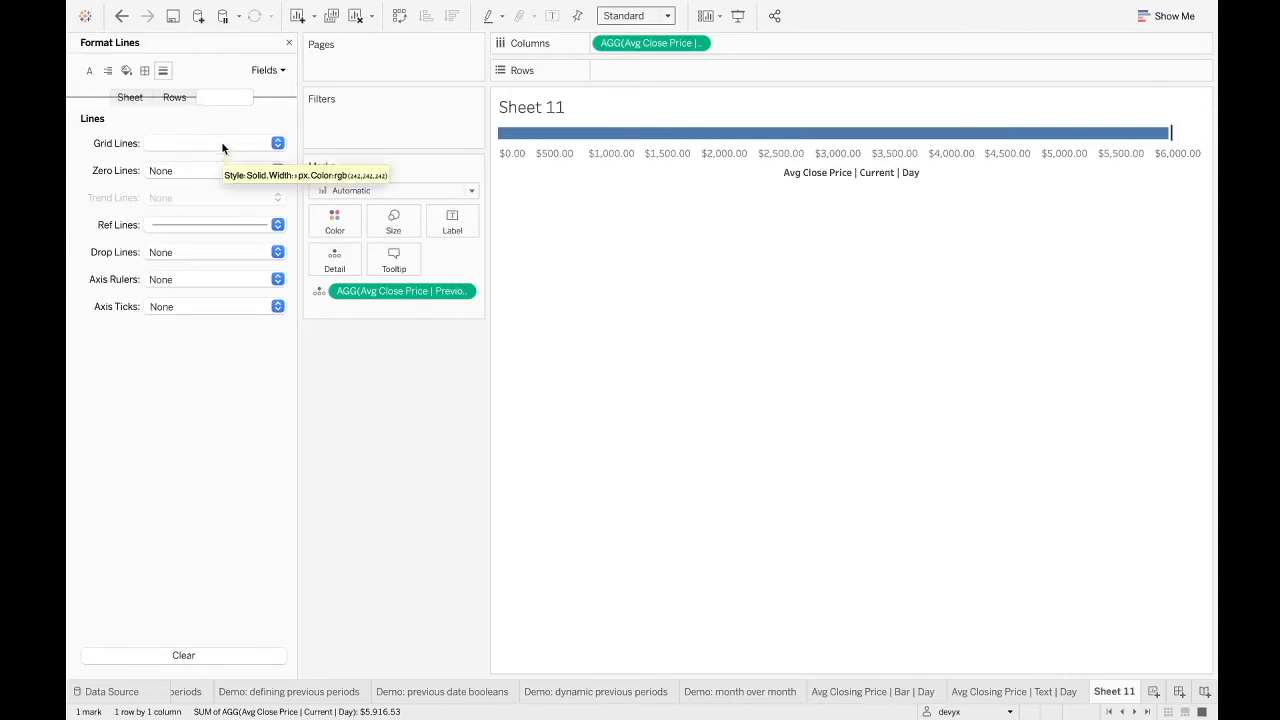
{"action": "left_click", "coordinate": [221, 146]}
{"action": "left_click", "coordinate": [208, 167]}
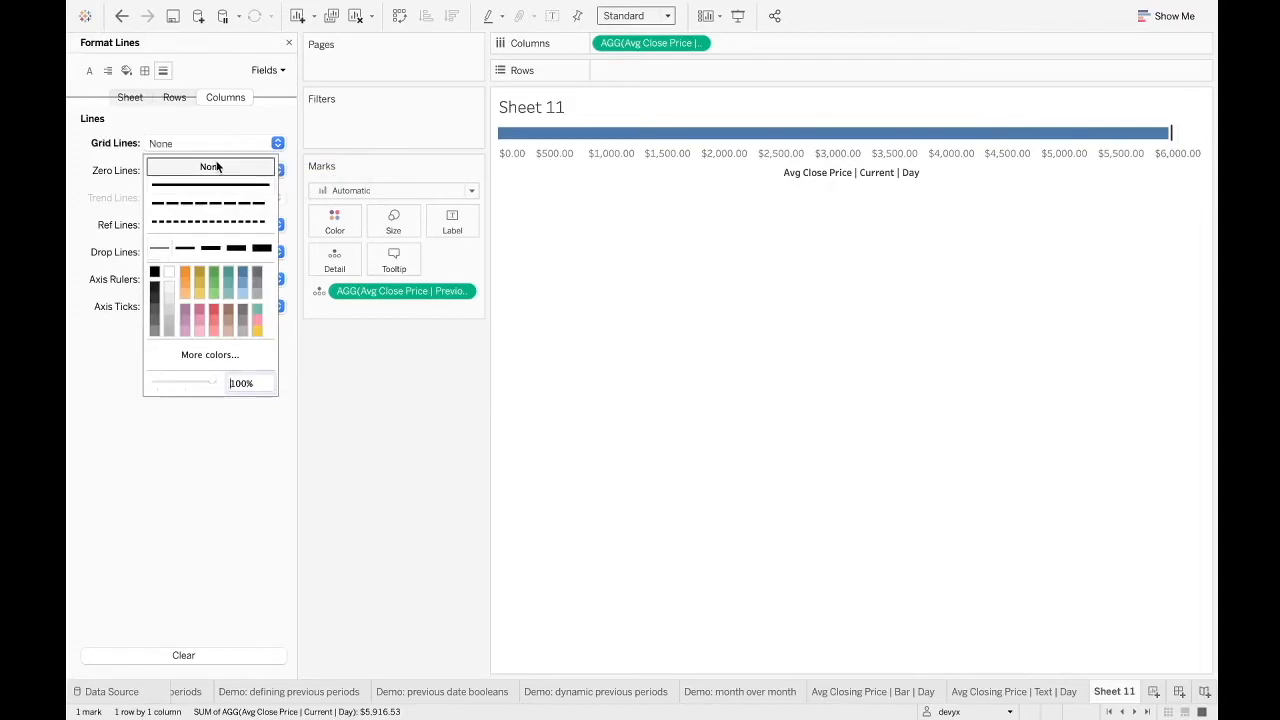
{"action": "left_click", "coordinate": [137, 97]}
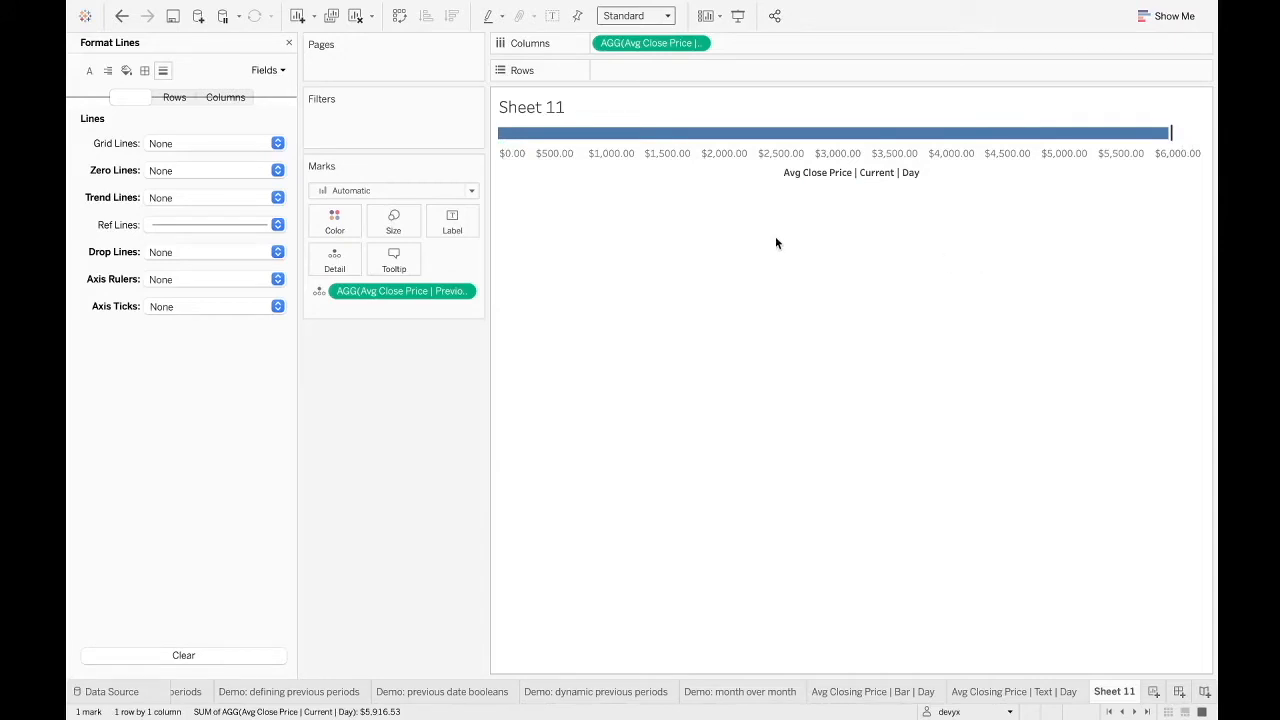
Close the line formatting and collapse the Measures / Periods / Current and Measures / Periods / Previous folders
{"action": "left_click", "coordinate": [289, 43]}
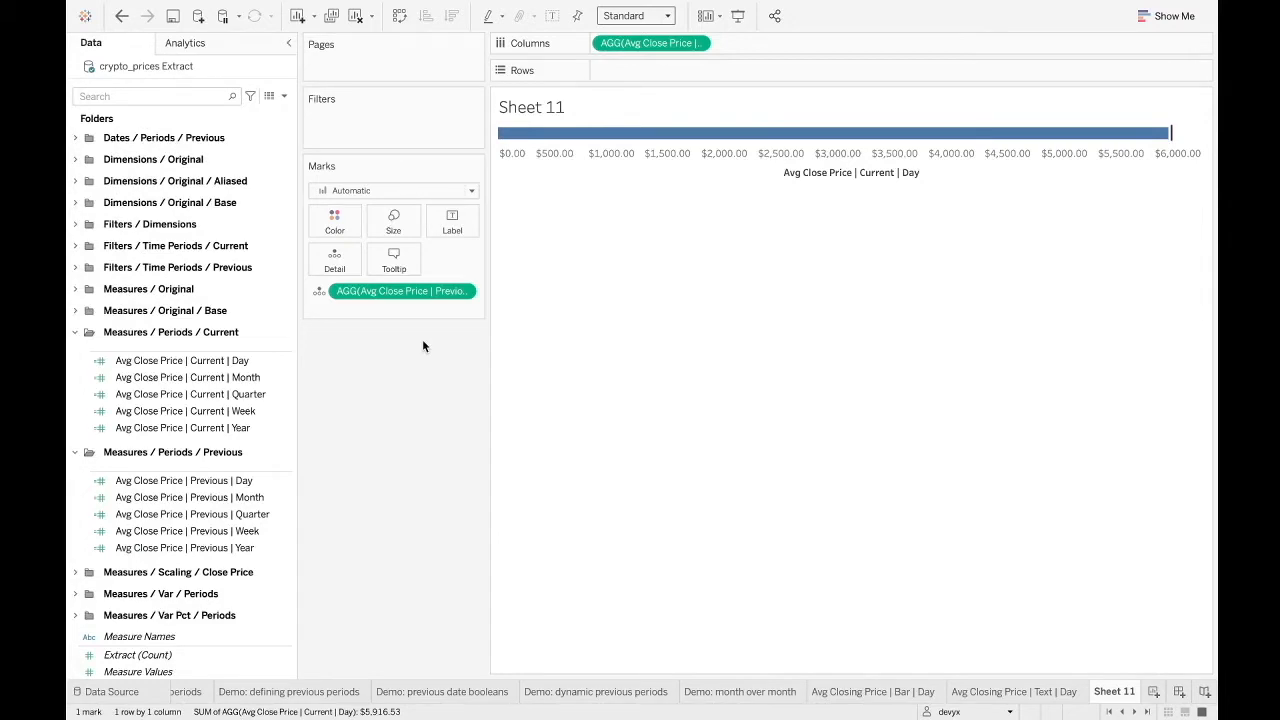
{"action": "left_click", "coordinate": [74, 333]}
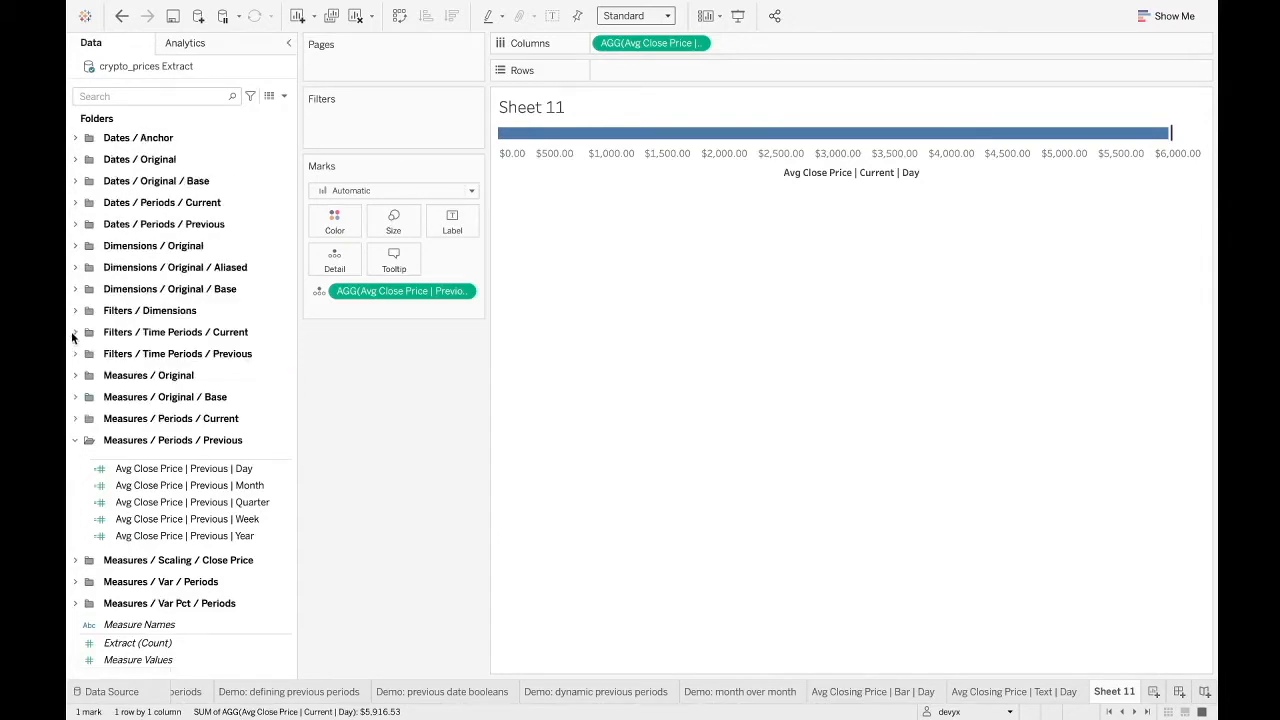
{"action": "left_click", "coordinate": [75, 440]}
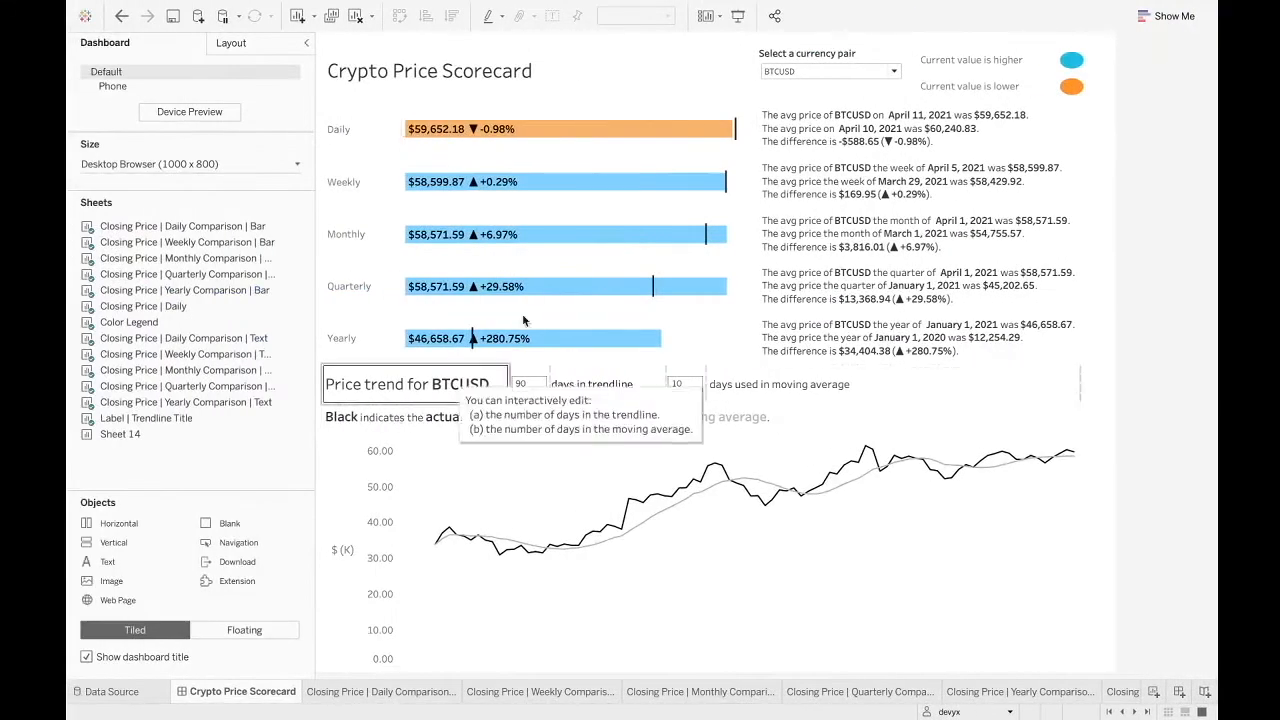
Examine the daily to yearly bars, their reference lines and tooltips on the finished Crypto Price Scorecard dashboard, and return to Sheet 11
{"action": "mouse_move", "coordinate": [716, 186]}
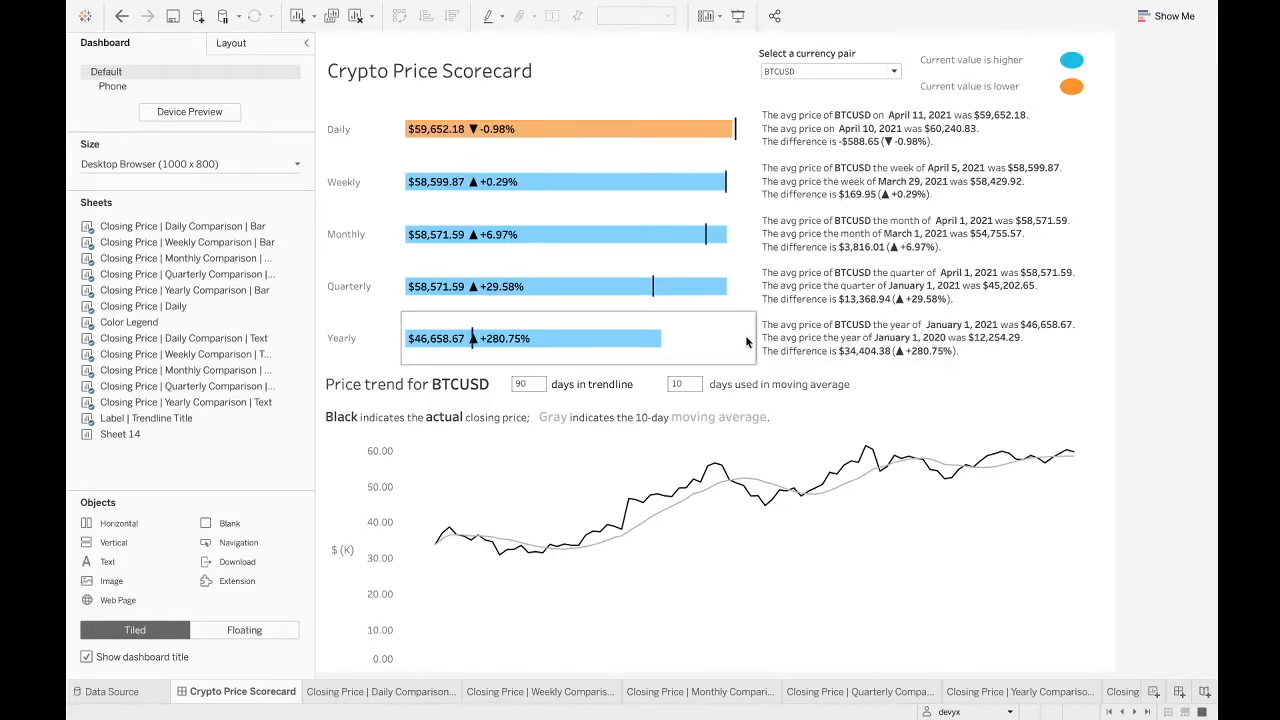
{"action": "mouse_move", "coordinate": [590, 348]}
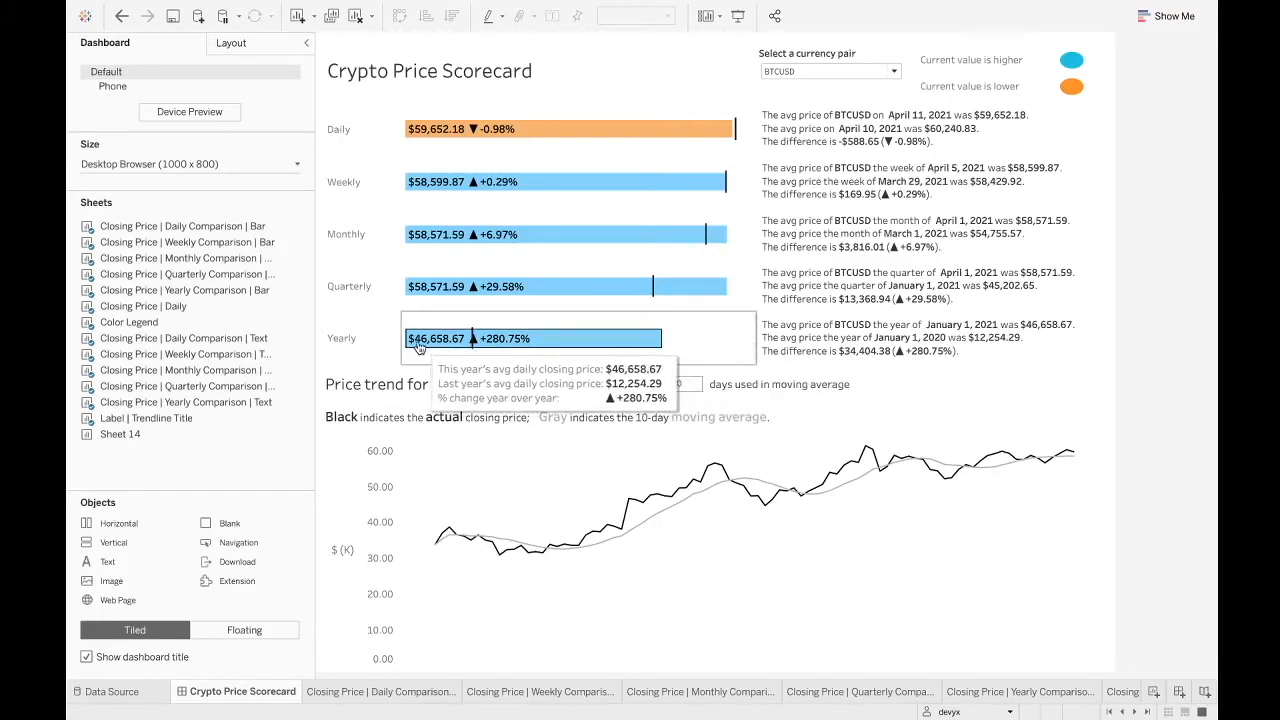
{"action": "mouse_move", "coordinate": [442, 185]}
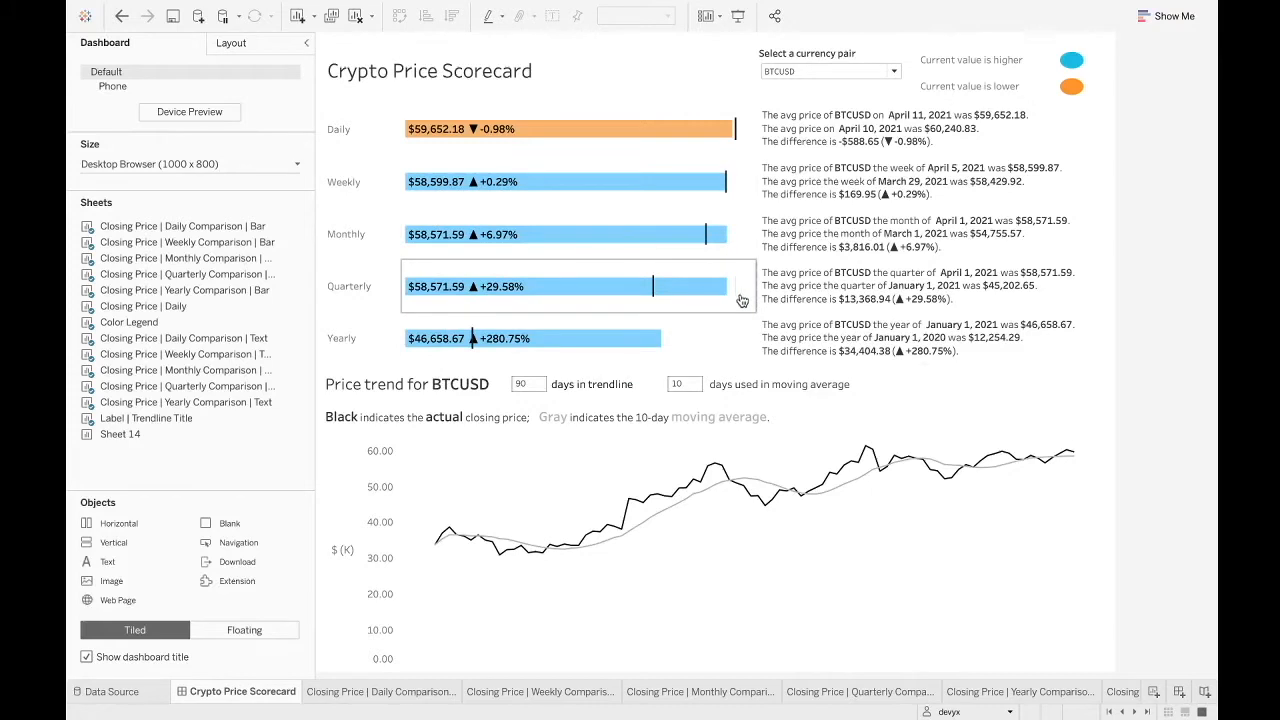
{"action": "mouse_move", "coordinate": [676, 302]}
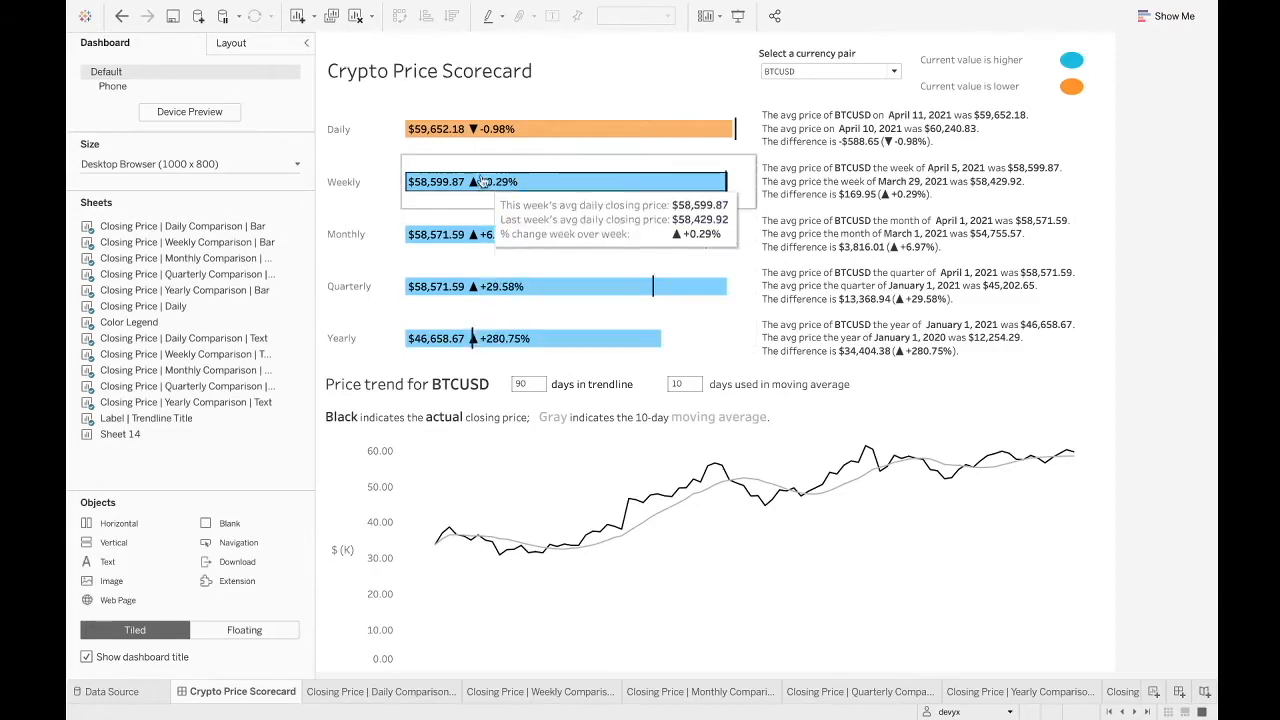
{"action": "mouse_move", "coordinate": [438, 142]}
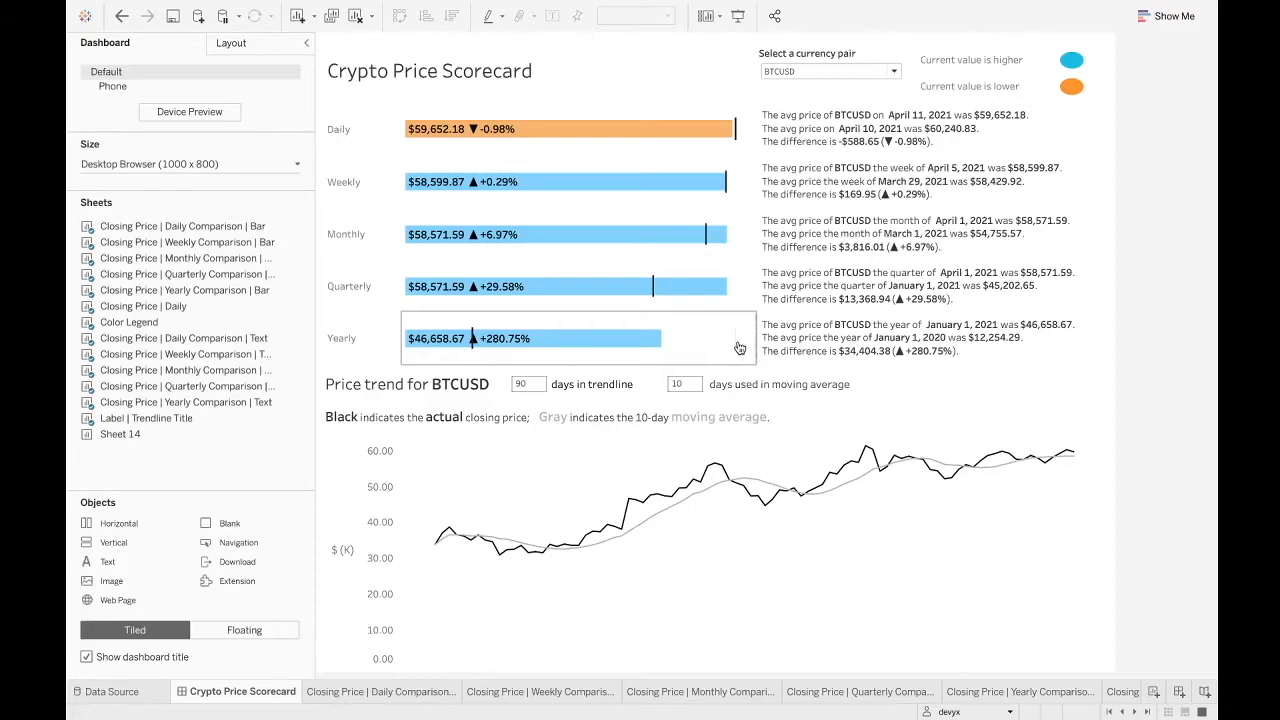
{"action": "key", "text": "ctrl+Right"}
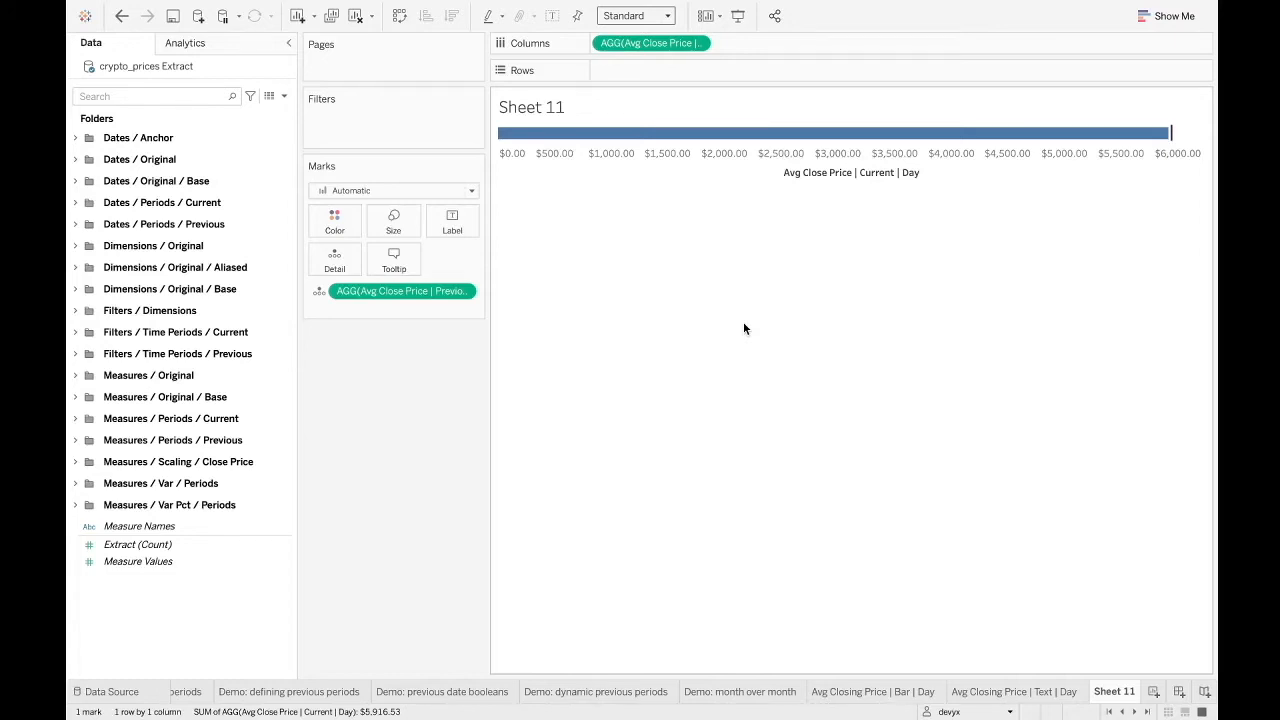
Widen the Marks card so its field names fit, and expand the Measures / Scaling / Close Price folder
{"action": "left_click_drag", "start_coordinate": [486, 314], "coordinate": [537, 314]}
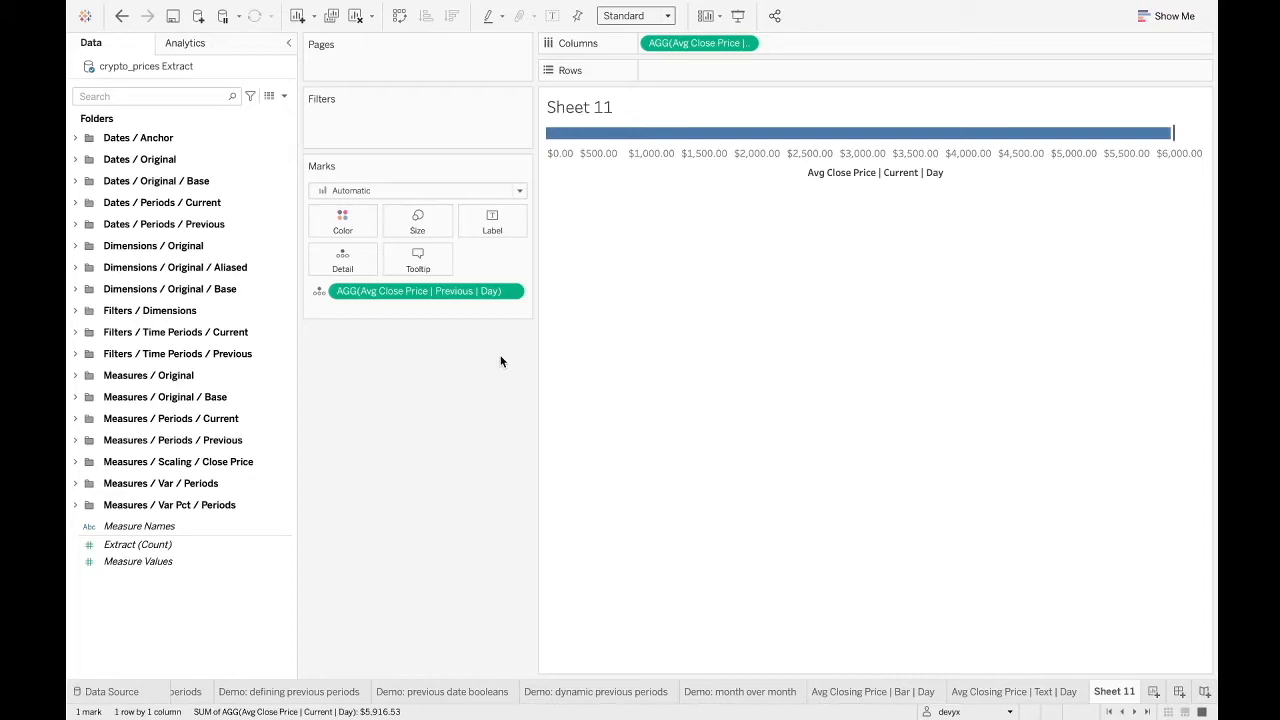
{"action": "left_click", "coordinate": [76, 462]}
{"action": "left_click", "coordinate": [137, 541]}
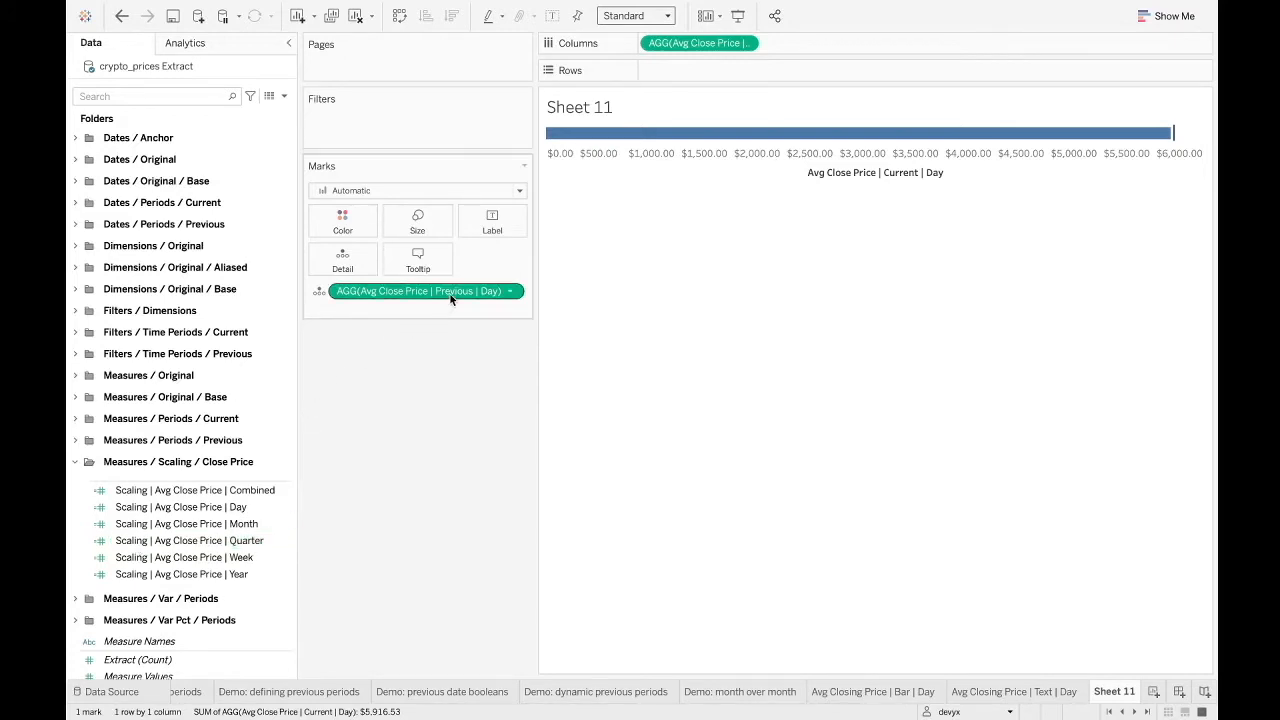
Review the MAX formulas of the Scaling | Avg Close Price | Day and Scaling | Avg Close Price | Month calculations, leaving them unchanged
{"action": "left_click", "coordinate": [250, 495]}
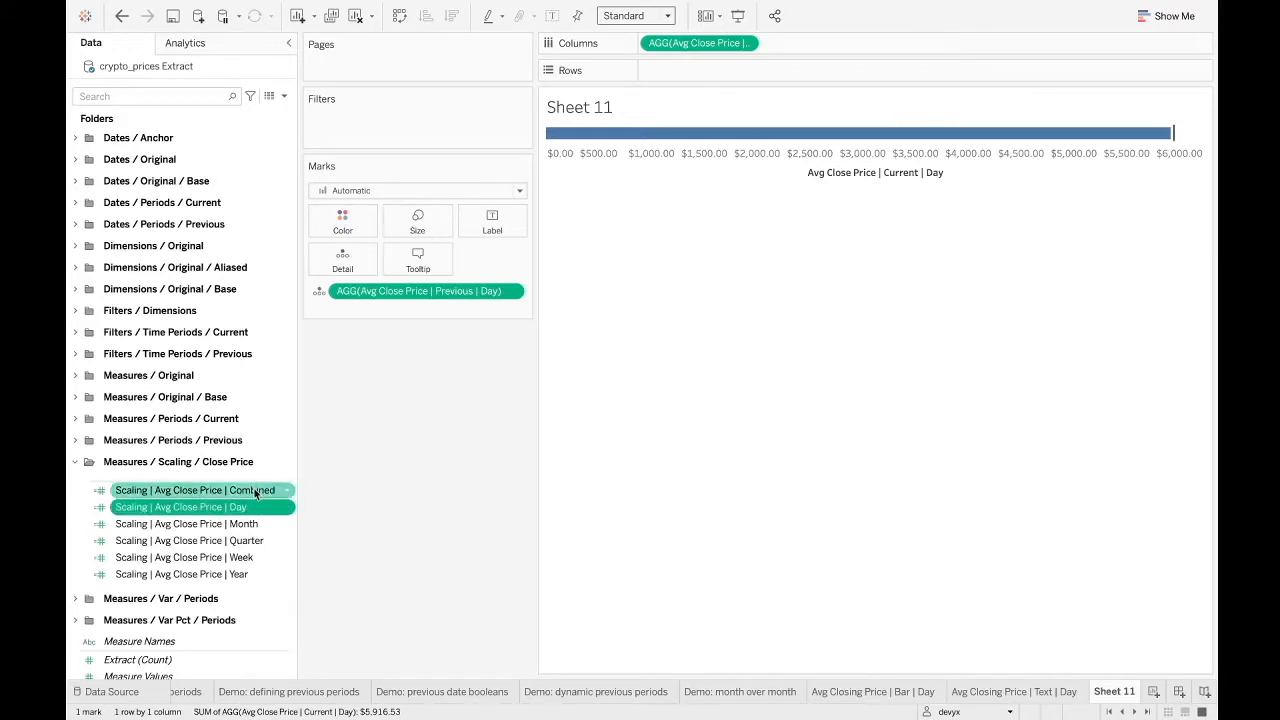
{"action": "left_click", "coordinate": [240, 510]}
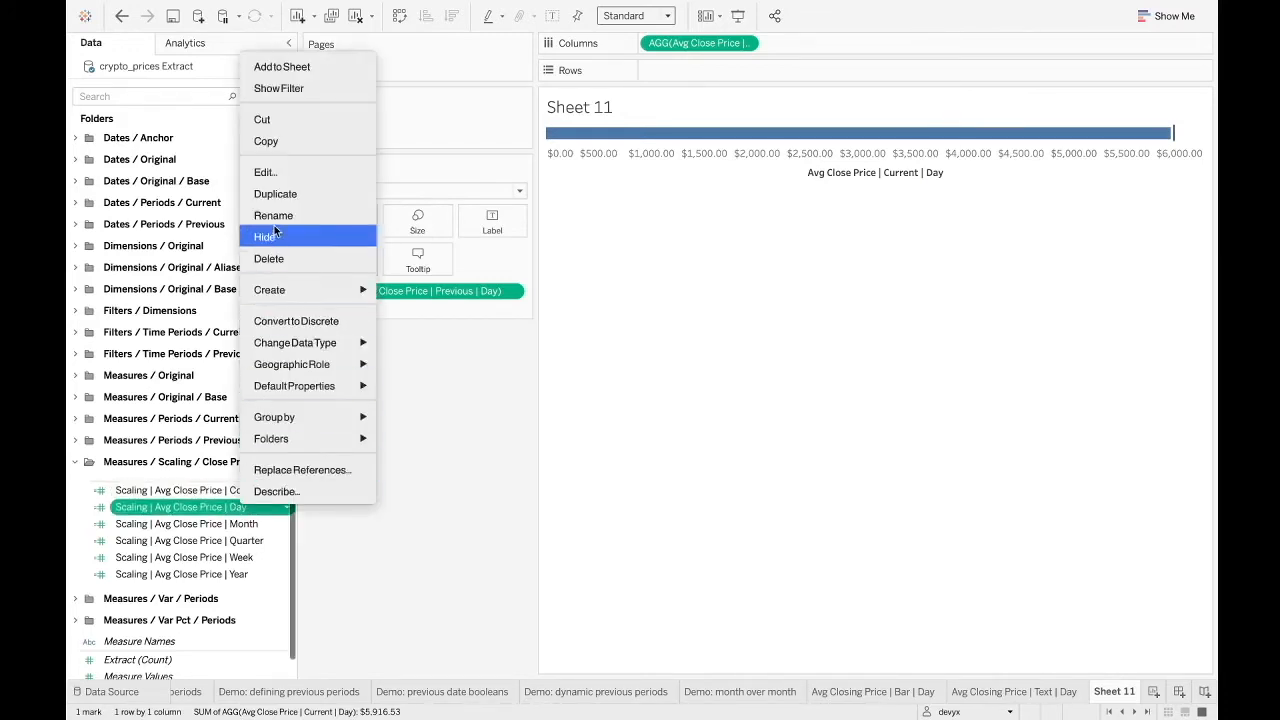
{"action": "left_click", "coordinate": [266, 172]}
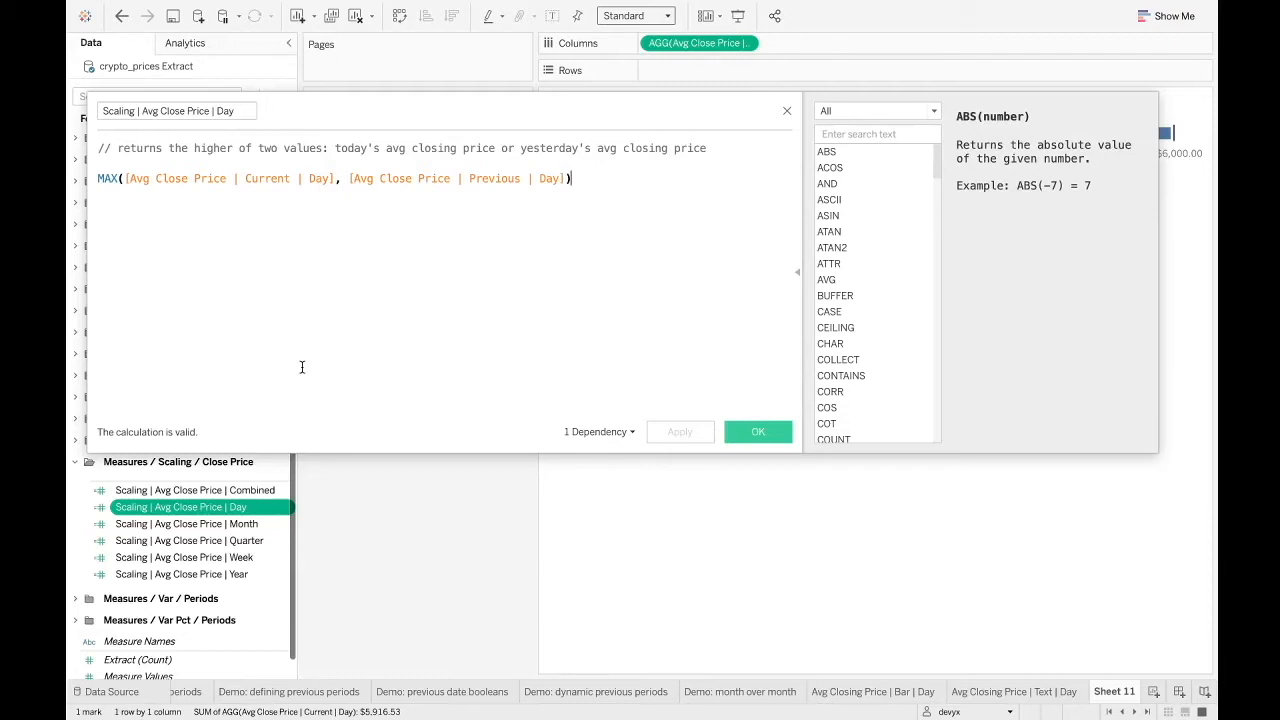
{"action": "left_click", "coordinate": [103, 178]}
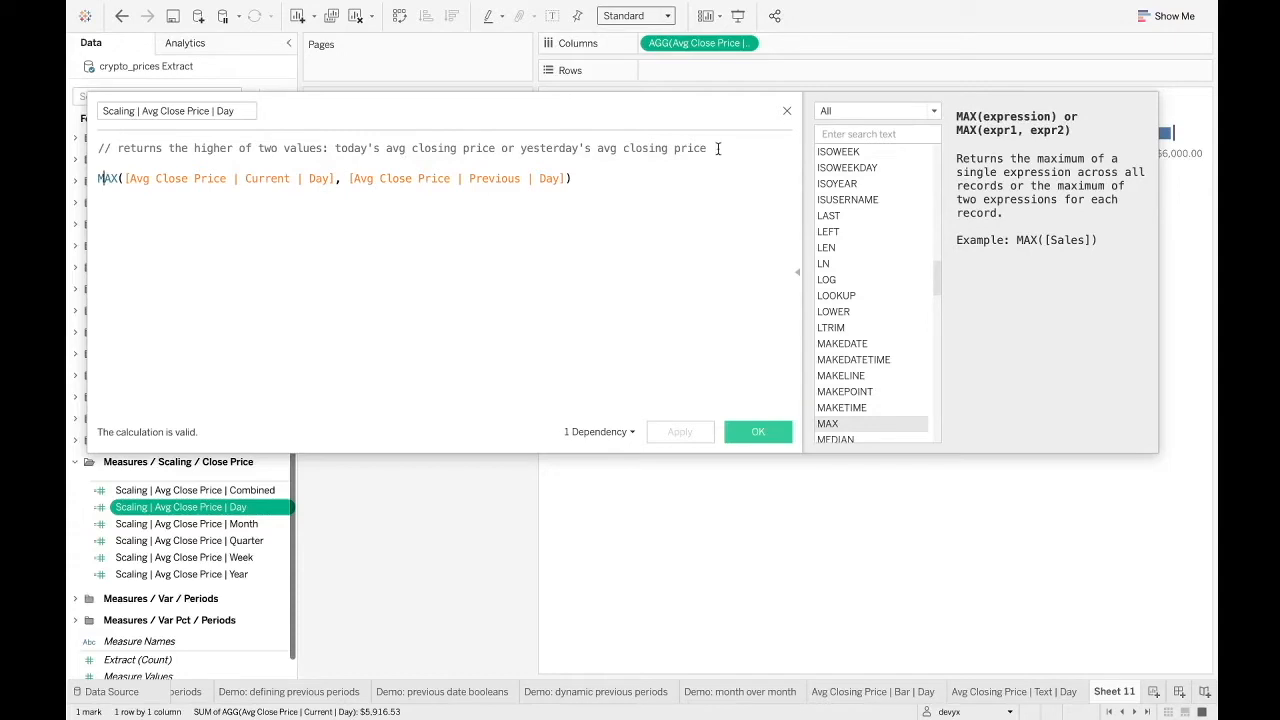
{"action": "left_click", "coordinate": [787, 110]}
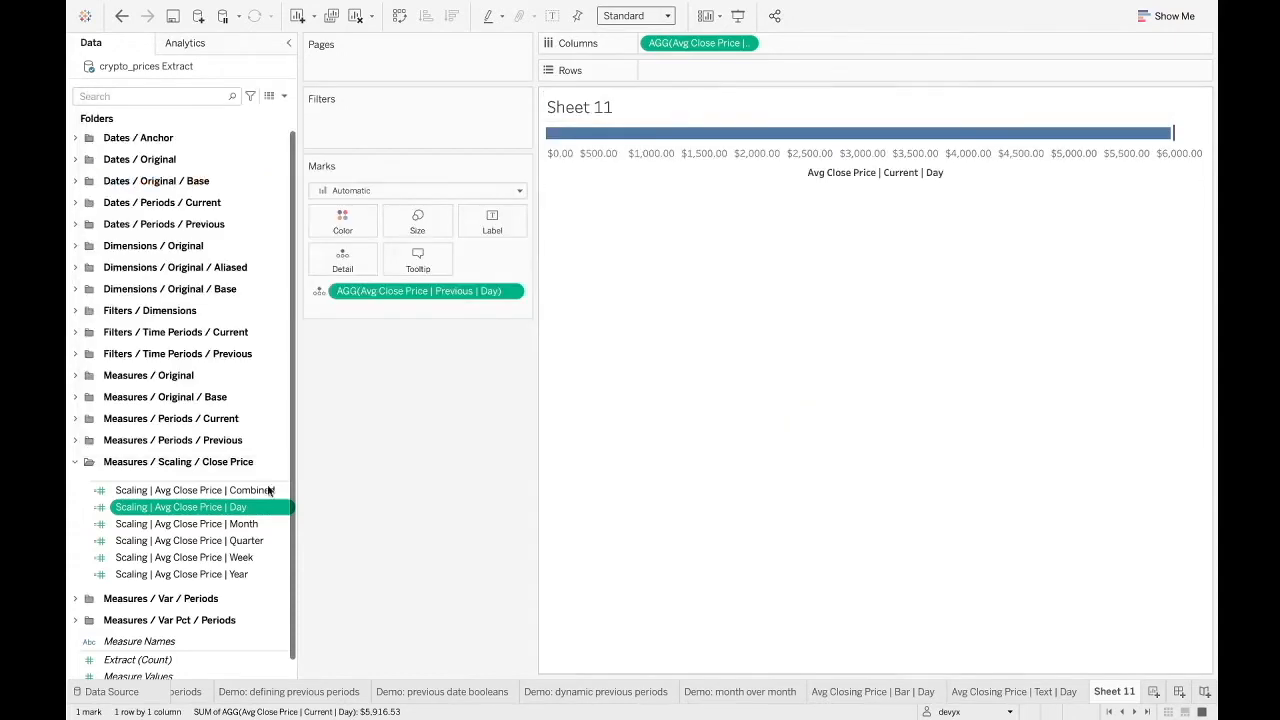
{"action": "right_click", "coordinate": [225, 524]}
{"action": "left_click", "coordinate": [294, 193]}
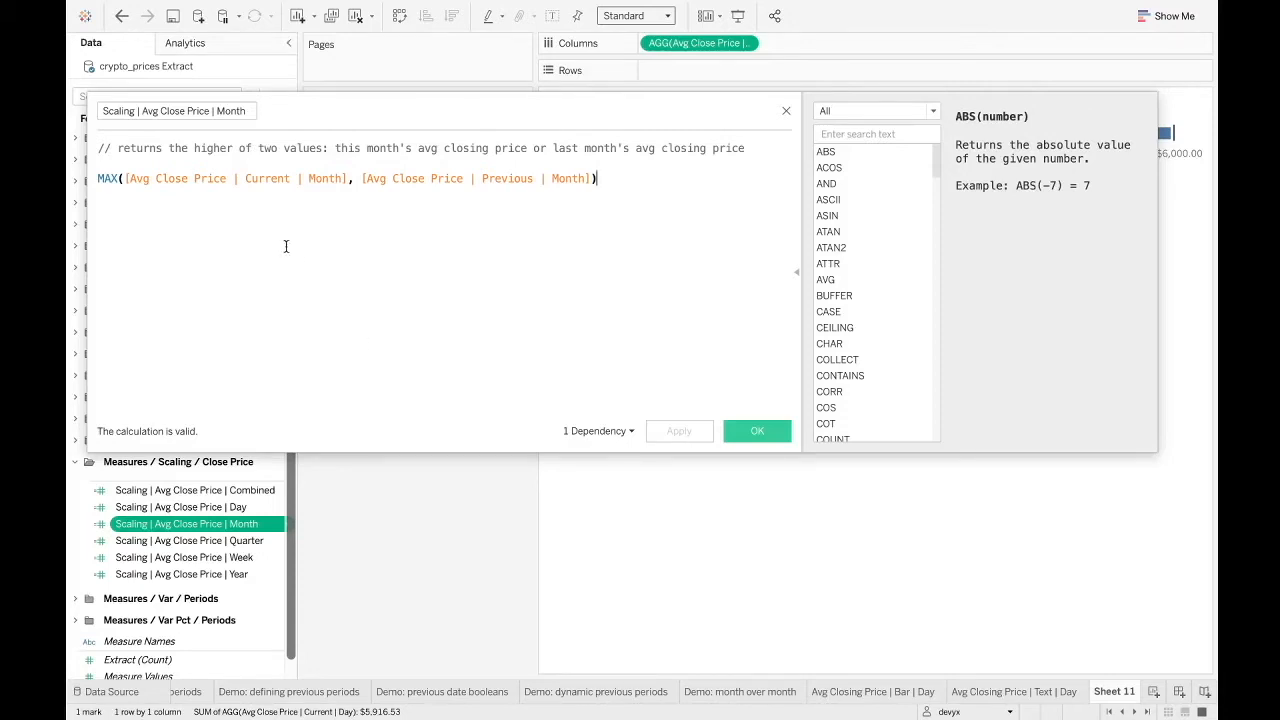
{"action": "left_click", "coordinate": [786, 111]}
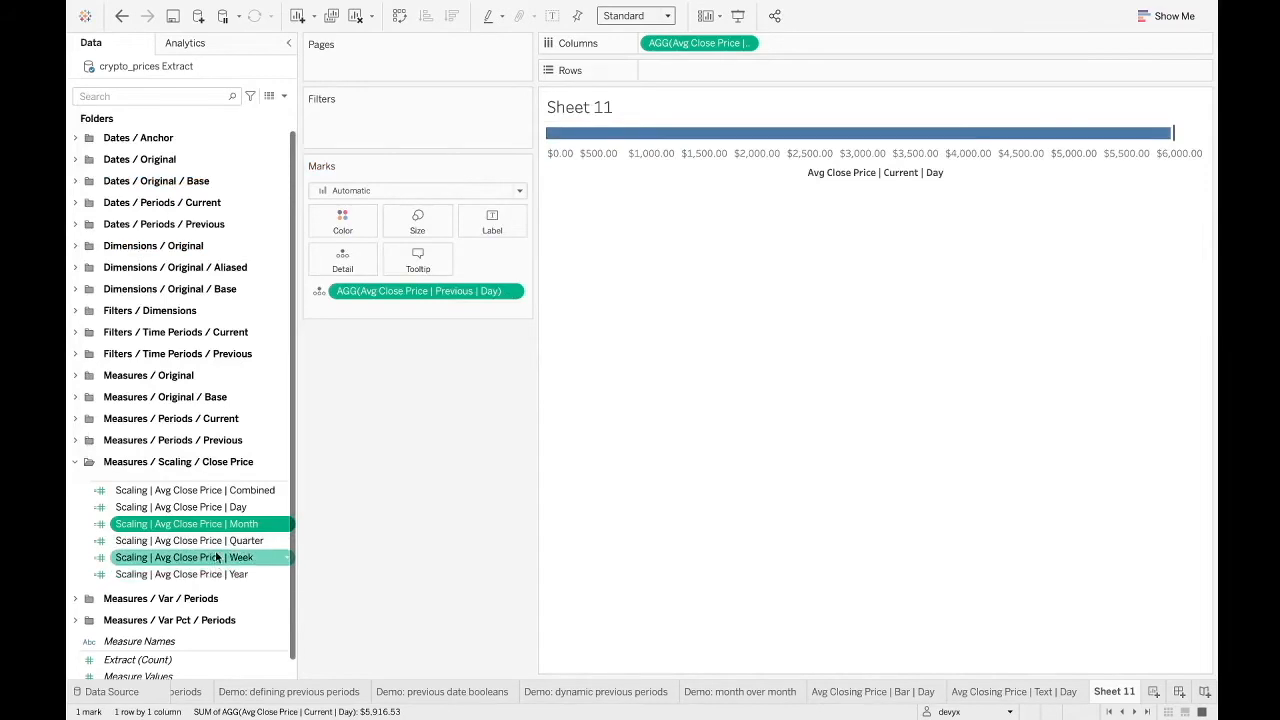
Open the Scaling | Avg Close Price | Combined calculation and examine its nested MAX comparison of the Day and Week scaling fields
{"action": "left_click", "coordinate": [212, 491]}
{"action": "right_click", "coordinate": [212, 495]}
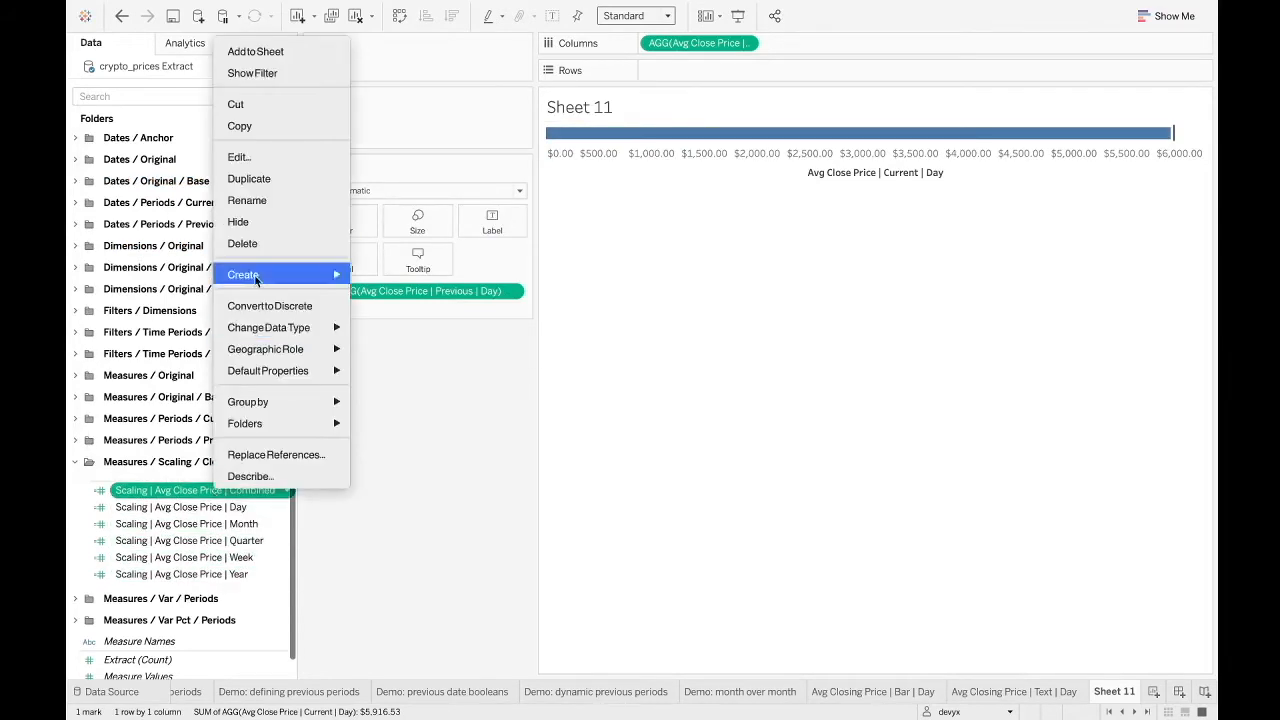
{"action": "left_click", "coordinate": [268, 157]}
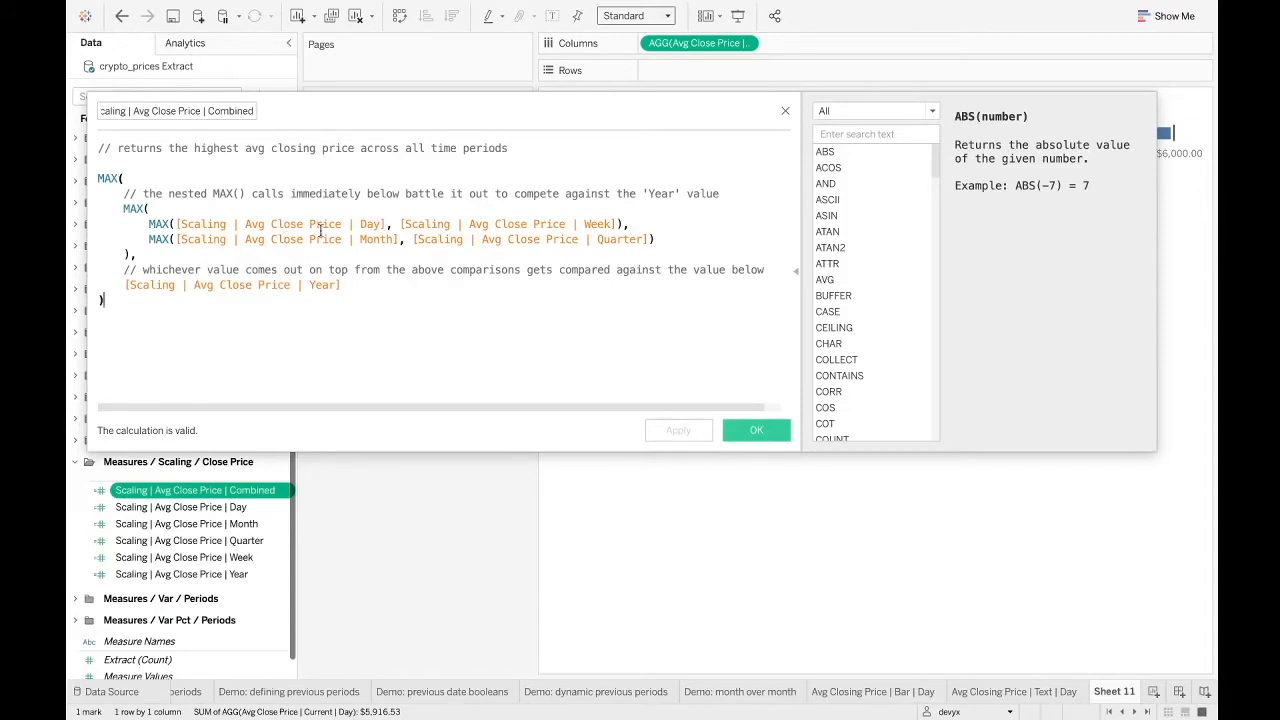
{"action": "left_click_drag", "start_coordinate": [148, 224], "coordinate": [625, 228]}
{"action": "left_click", "coordinate": [644, 228]}
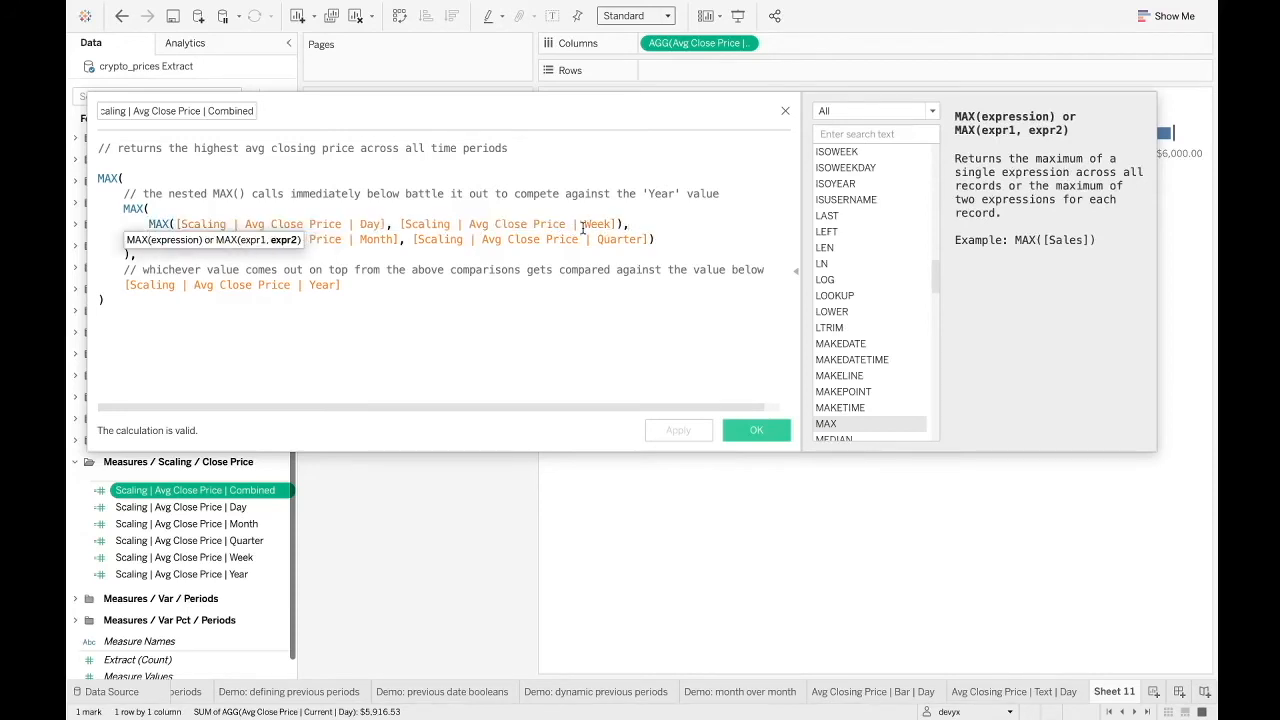
{"action": "left_click", "coordinate": [176, 224]}
{"action": "left_click_drag", "start_coordinate": [388, 224], "coordinate": [174, 223]}
{"action": "left_click_drag", "start_coordinate": [400, 224], "coordinate": [615, 222]}
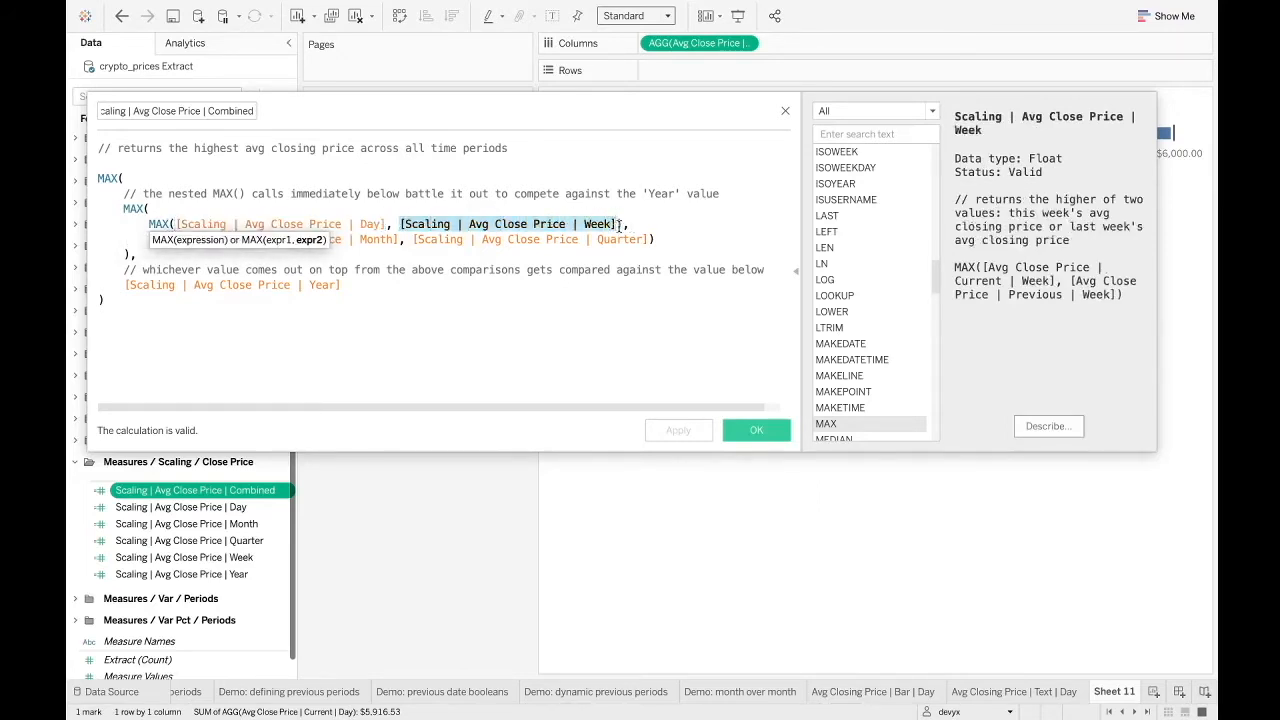
{"action": "left_click_drag", "start_coordinate": [146, 224], "coordinate": [620, 223]}
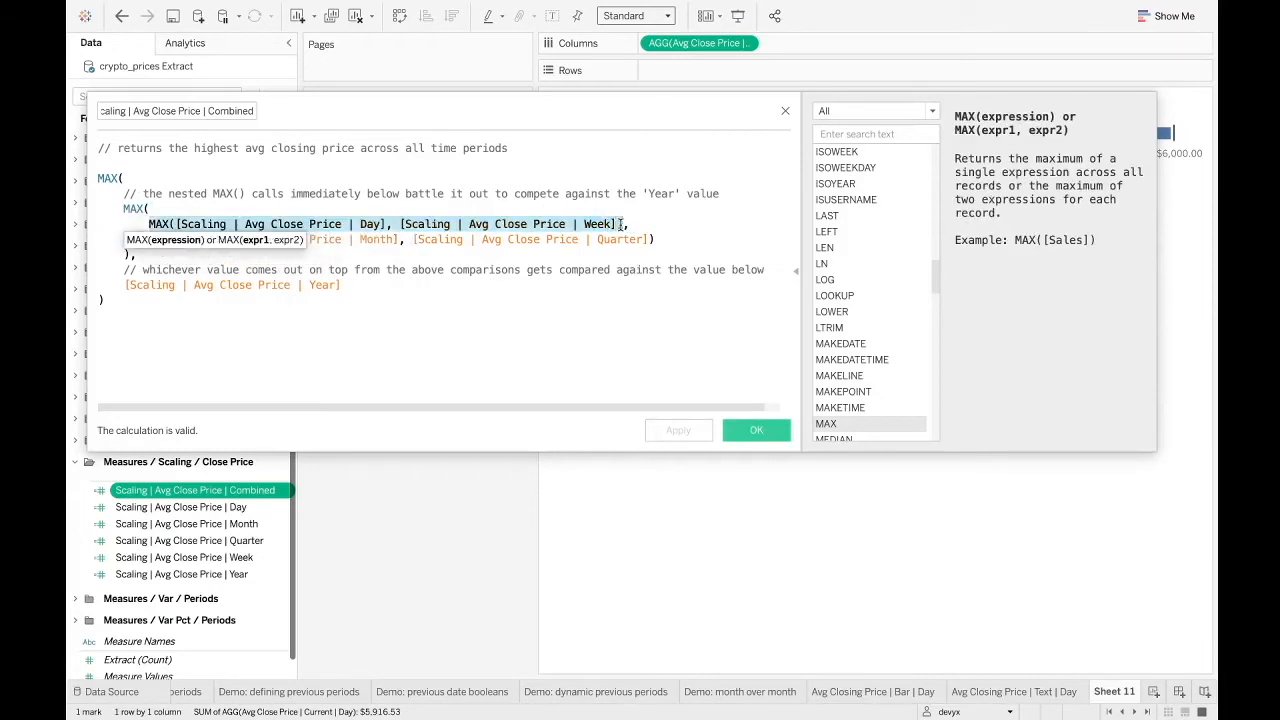
{"action": "left_click", "coordinate": [621, 224]}
{"action": "type", "text": ")"}
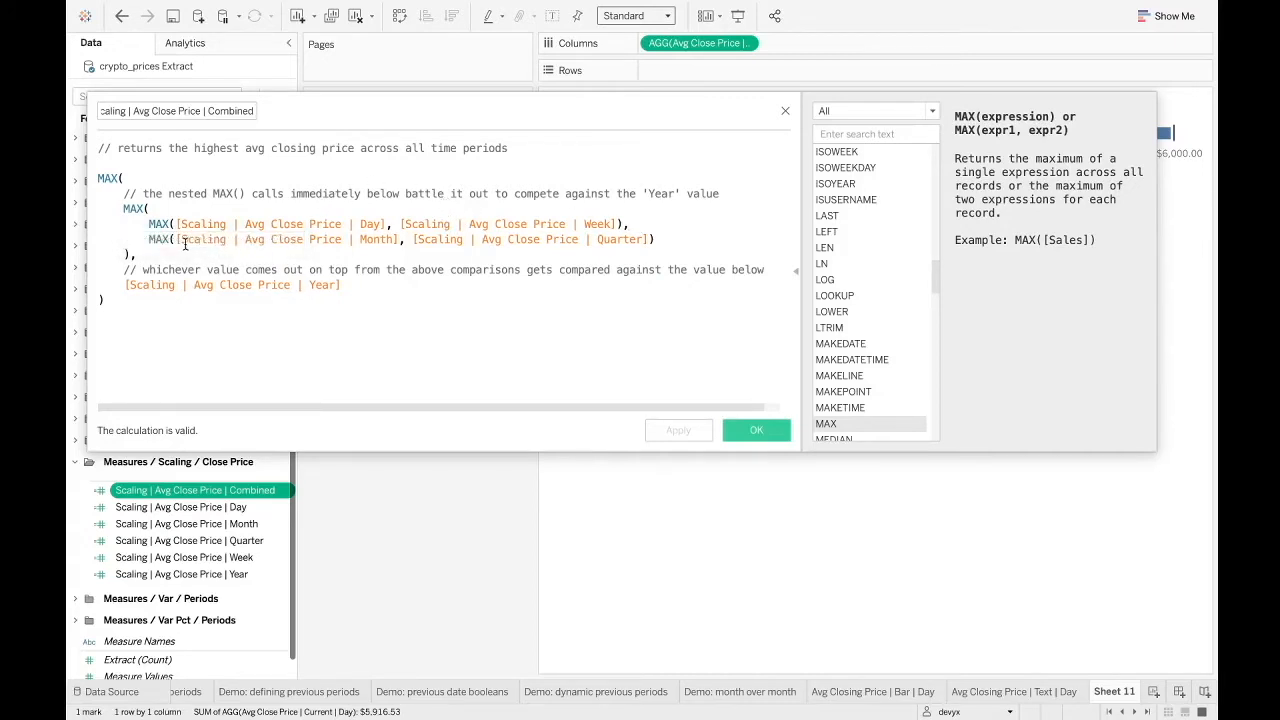
Examine the Month and Quarter comparison, the enclosing MAX and the Year field in the Combined scaling formula, and close the calculation
{"action": "double_click", "coordinate": [298, 239]}
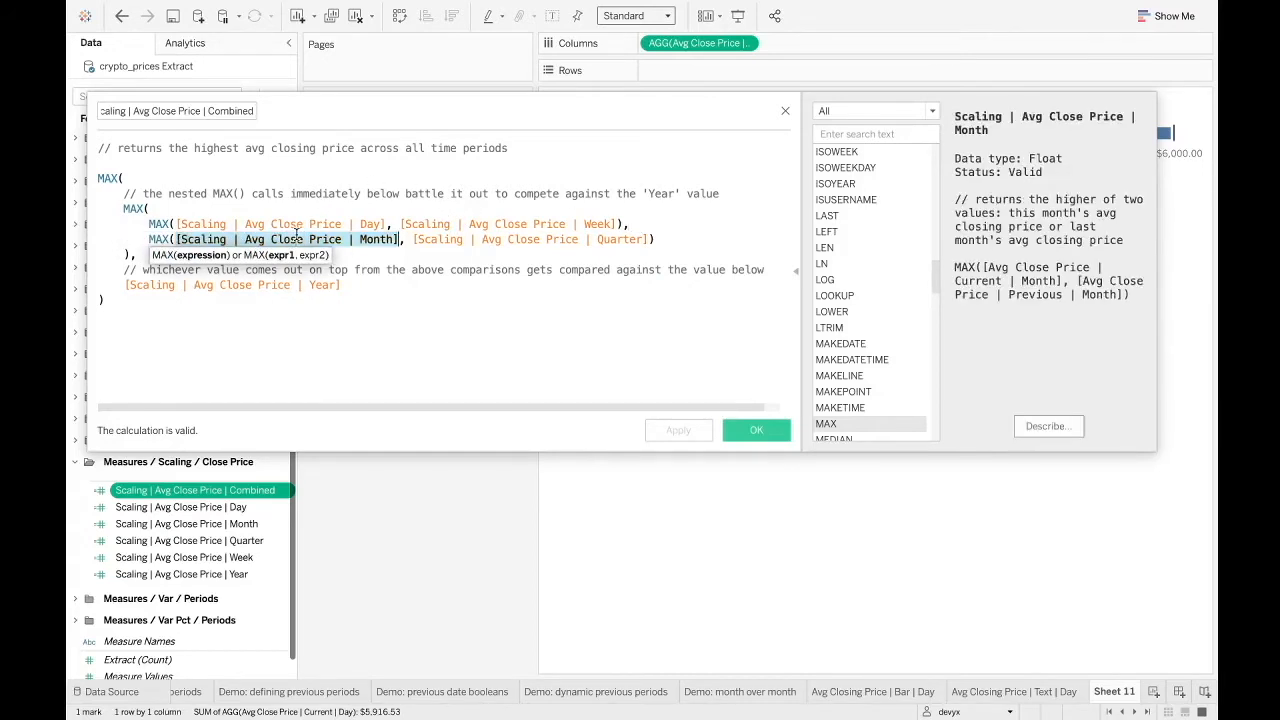
{"action": "left_click", "coordinate": [505, 238]}
{"action": "double_click", "coordinate": [515, 240]}
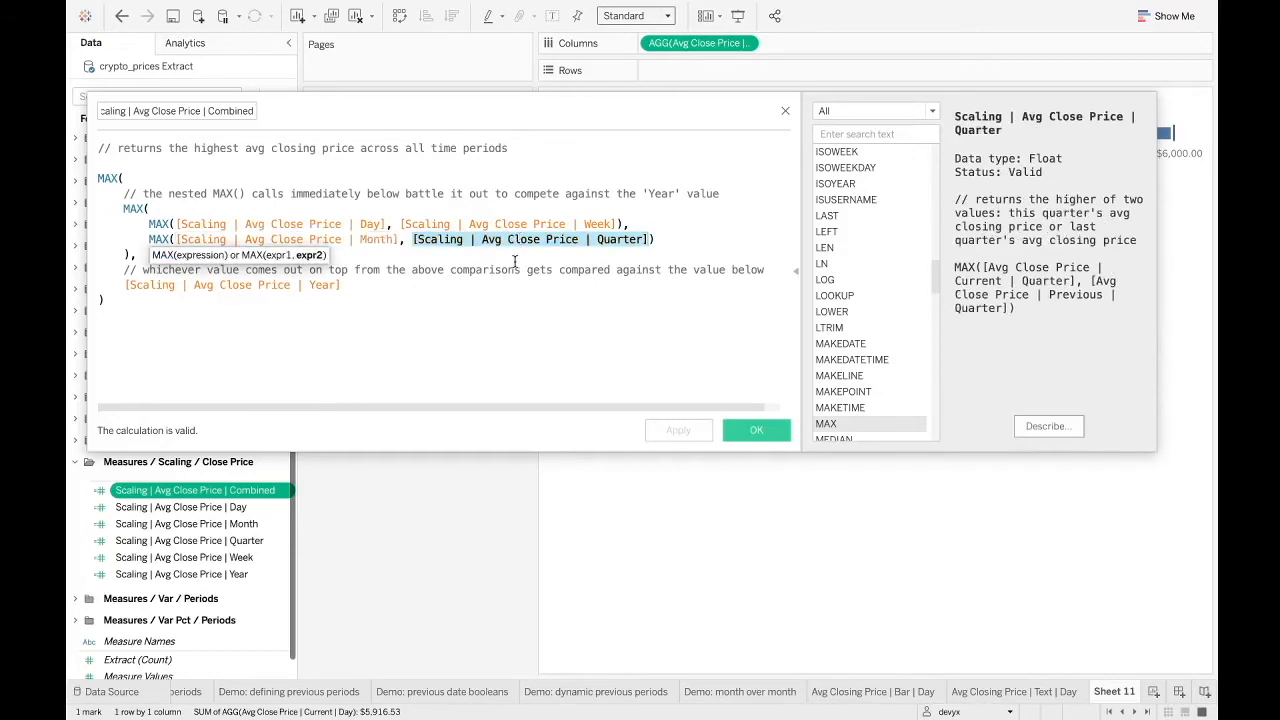
{"action": "left_click", "coordinate": [515, 262]}
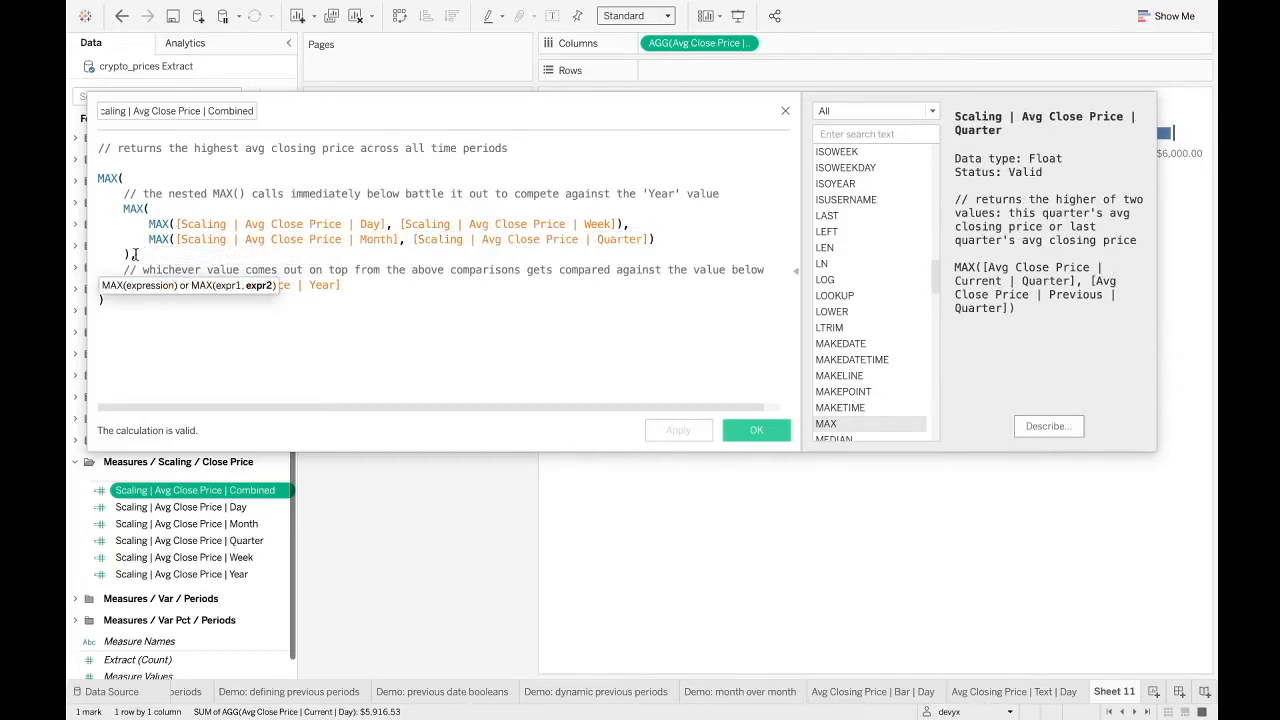
{"action": "left_click_drag", "start_coordinate": [133, 255], "coordinate": [124, 208]}
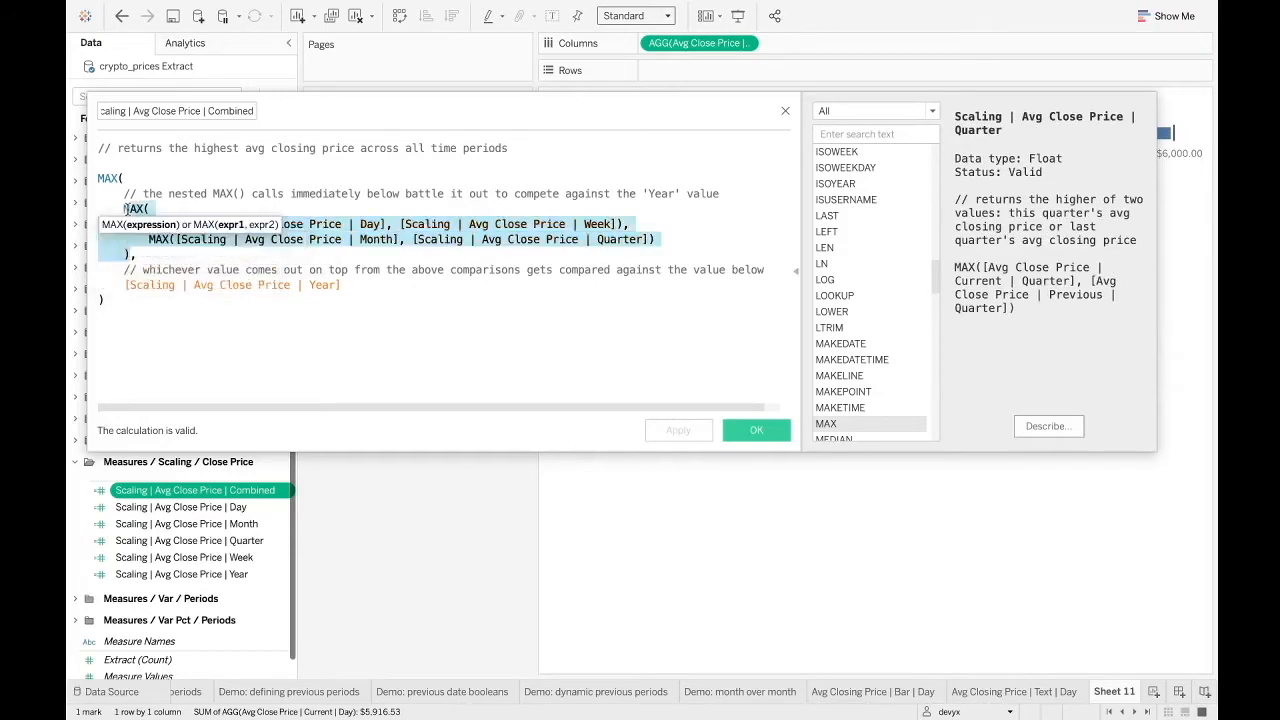
{"action": "left_click", "coordinate": [192, 207]}
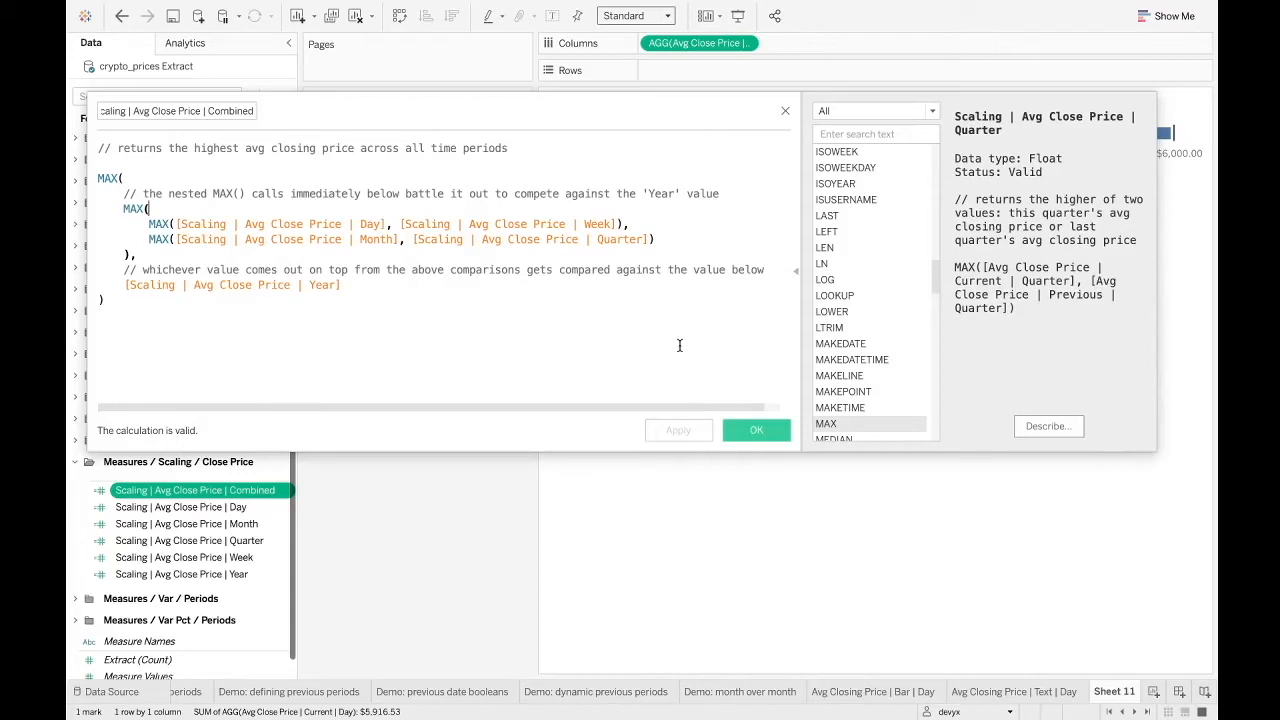
{"action": "left_click", "coordinate": [368, 289]}
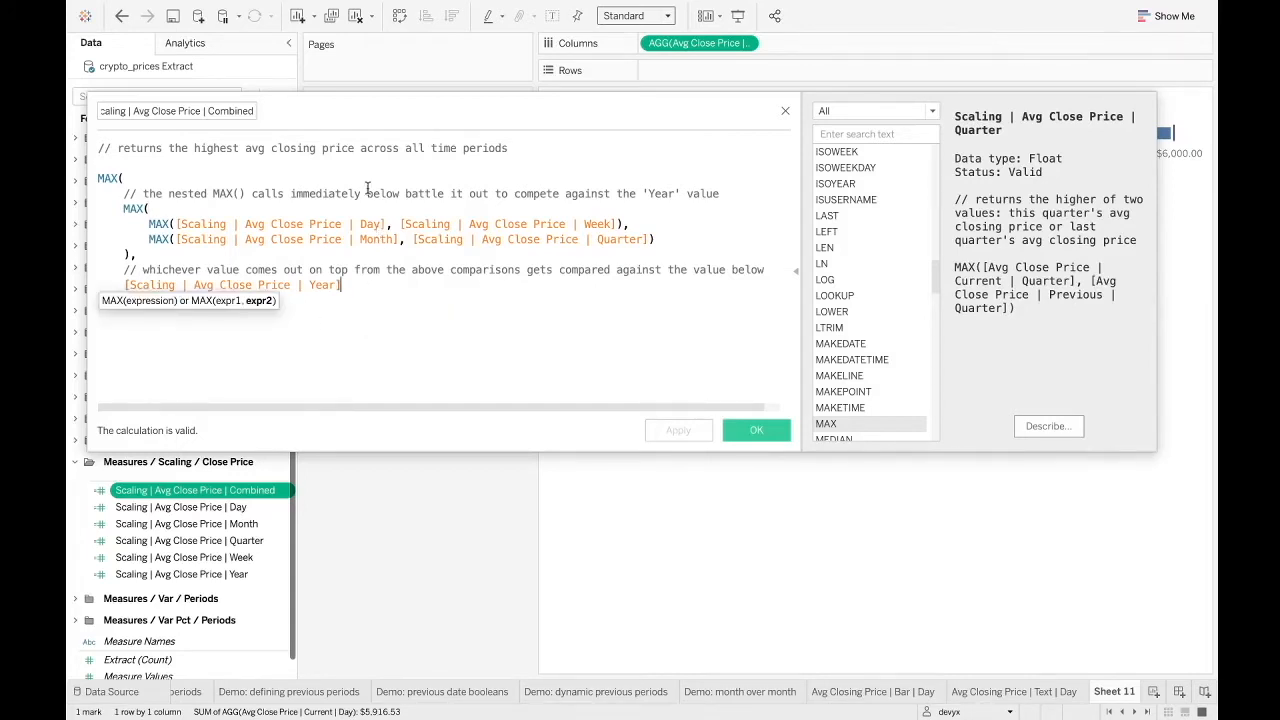
{"action": "key", "text": "Return"}
{"action": "type", "text": ")"}
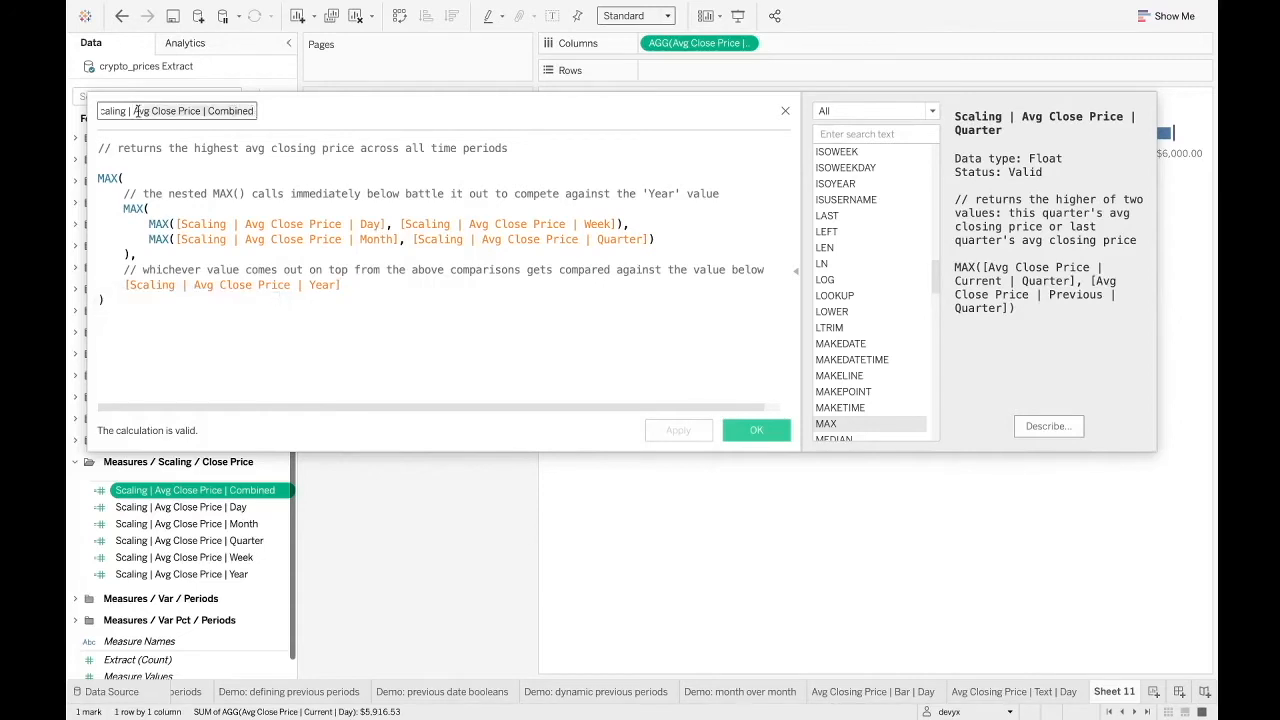
{"action": "left_click", "coordinate": [756, 430]}
Add Scaling | Avg Close Price | Combined to Detail and start a per-pane reference line on the price axis using its average
{"action": "left_click_drag", "start_coordinate": [218, 487], "coordinate": [422, 308]}
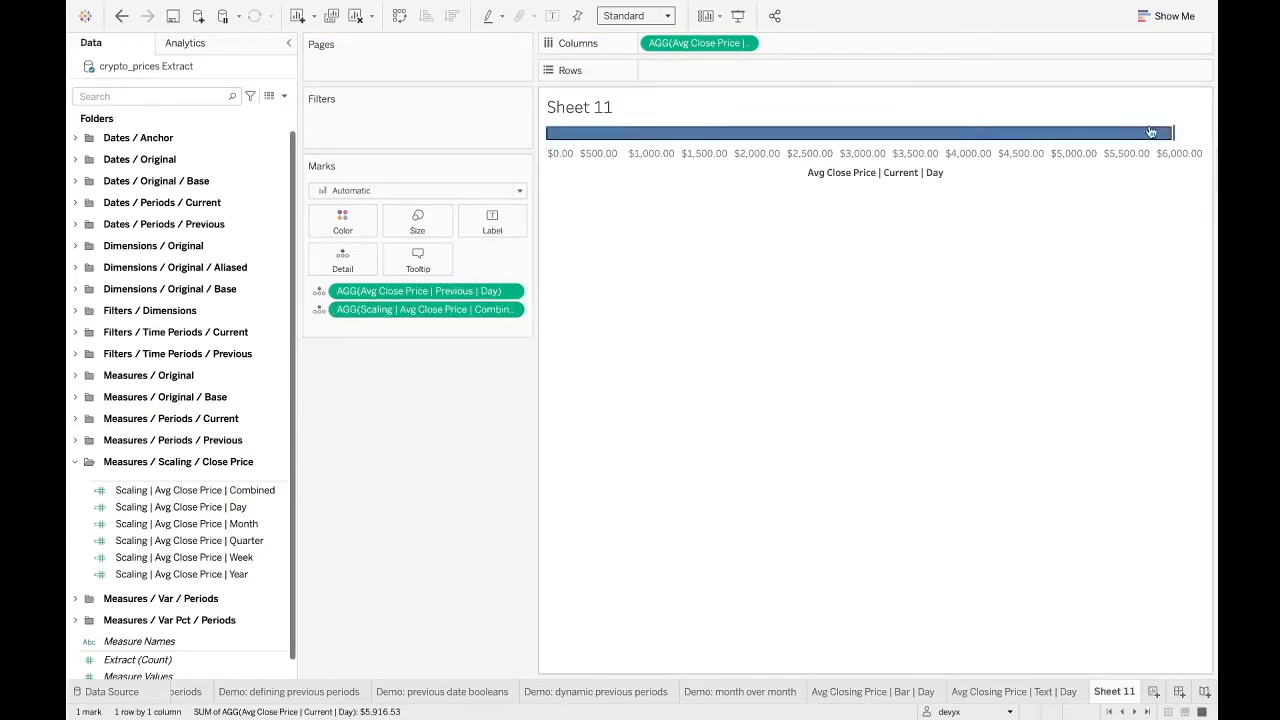
{"action": "right_click", "coordinate": [1011, 164]}
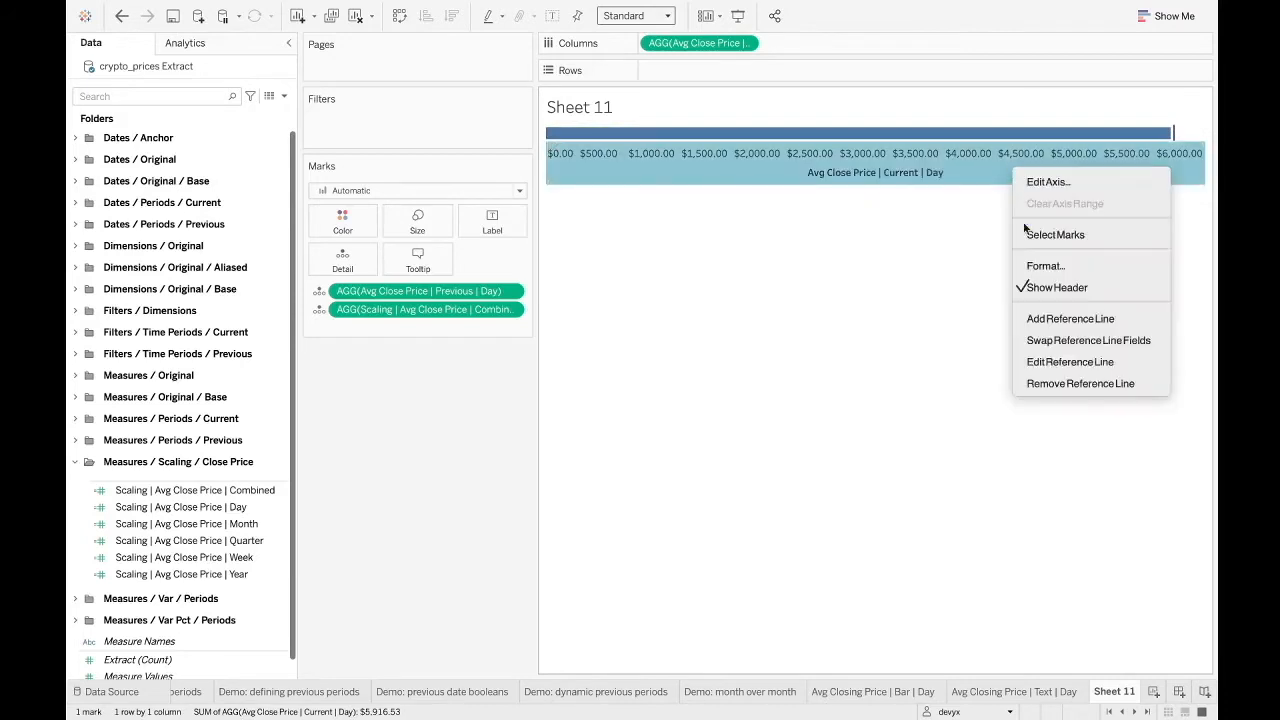
{"action": "left_click", "coordinate": [1050, 318]}
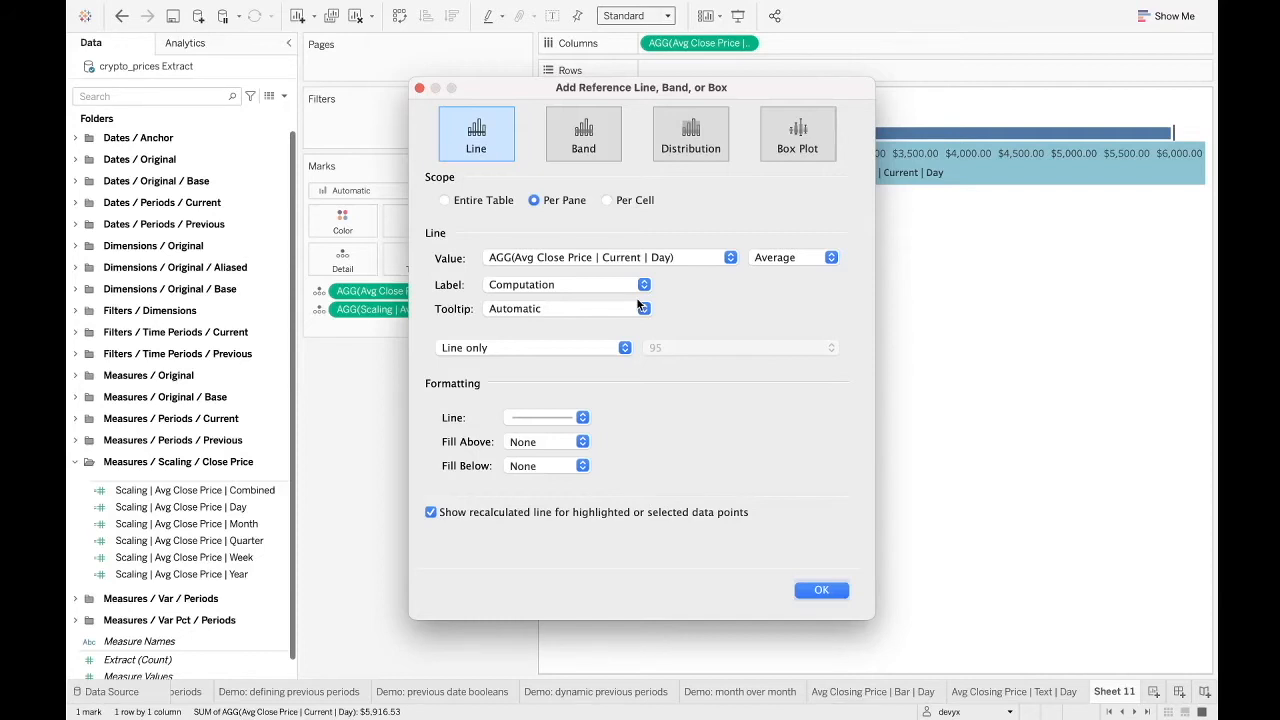
{"action": "left_click", "coordinate": [667, 258]}
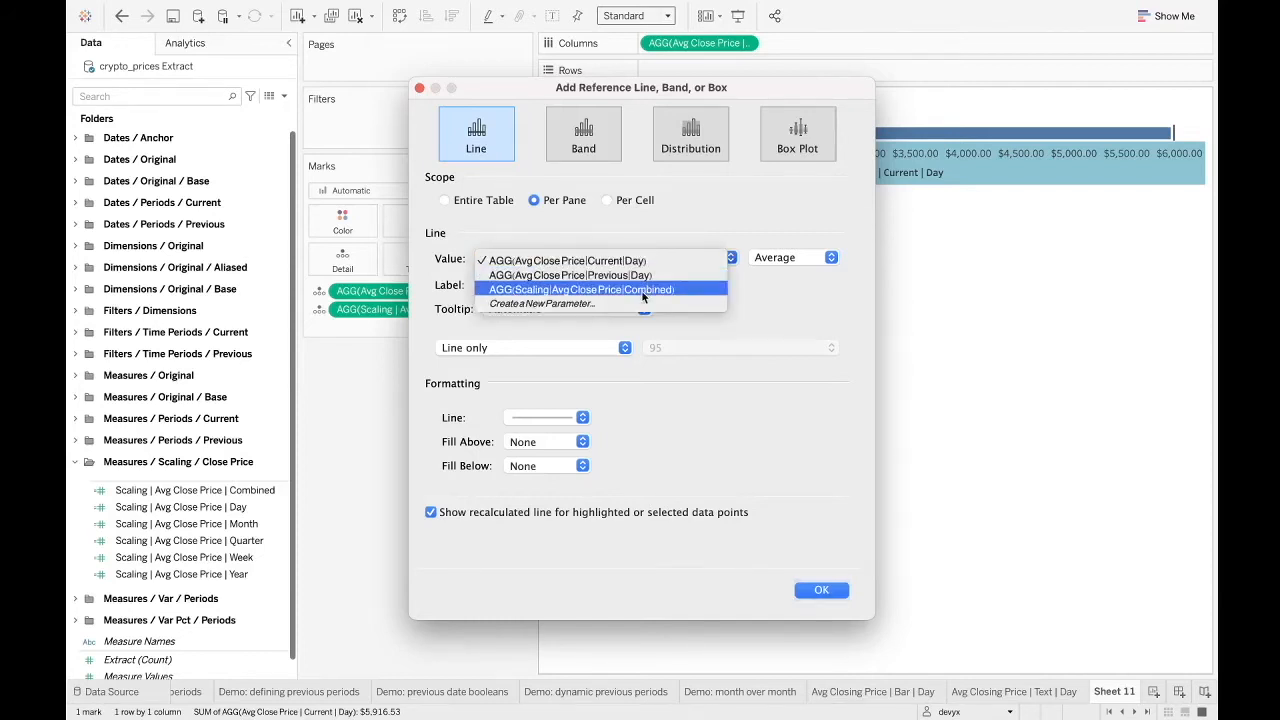
{"action": "left_click", "coordinate": [641, 290]}
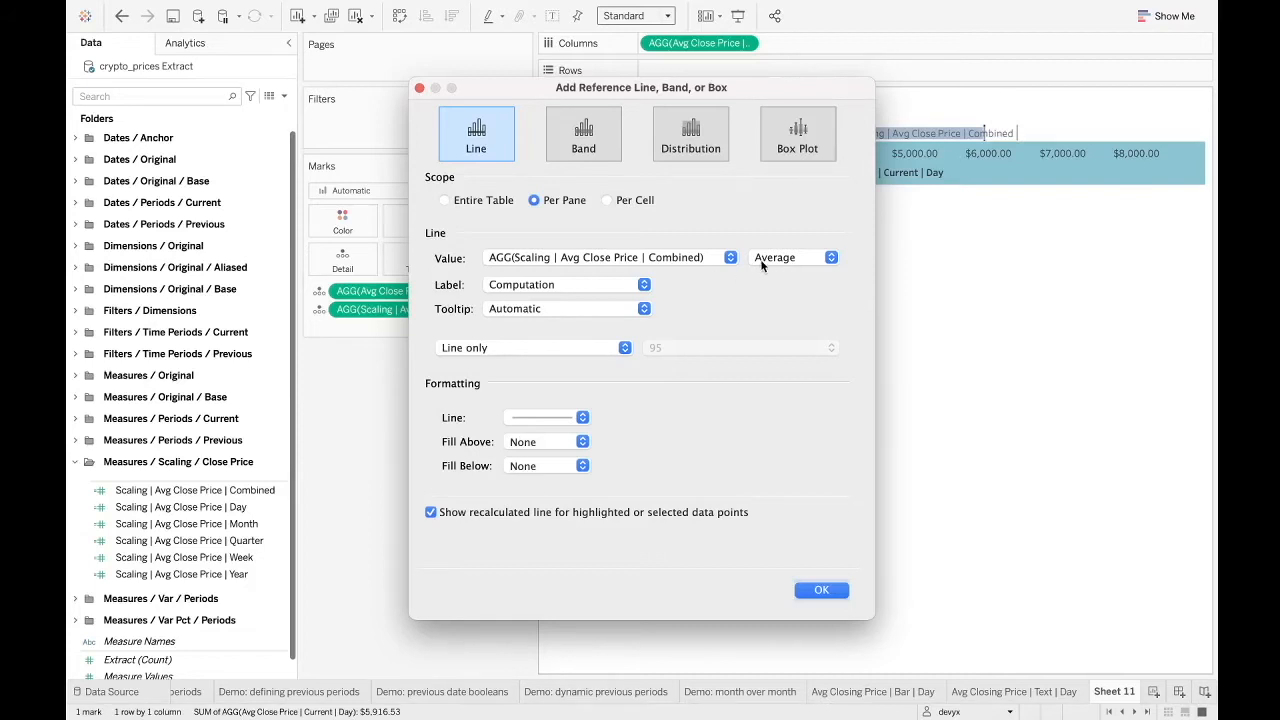
Set the new scaling reference line's label, tooltip and line style to None and apply it
{"action": "left_click", "coordinate": [595, 284]}
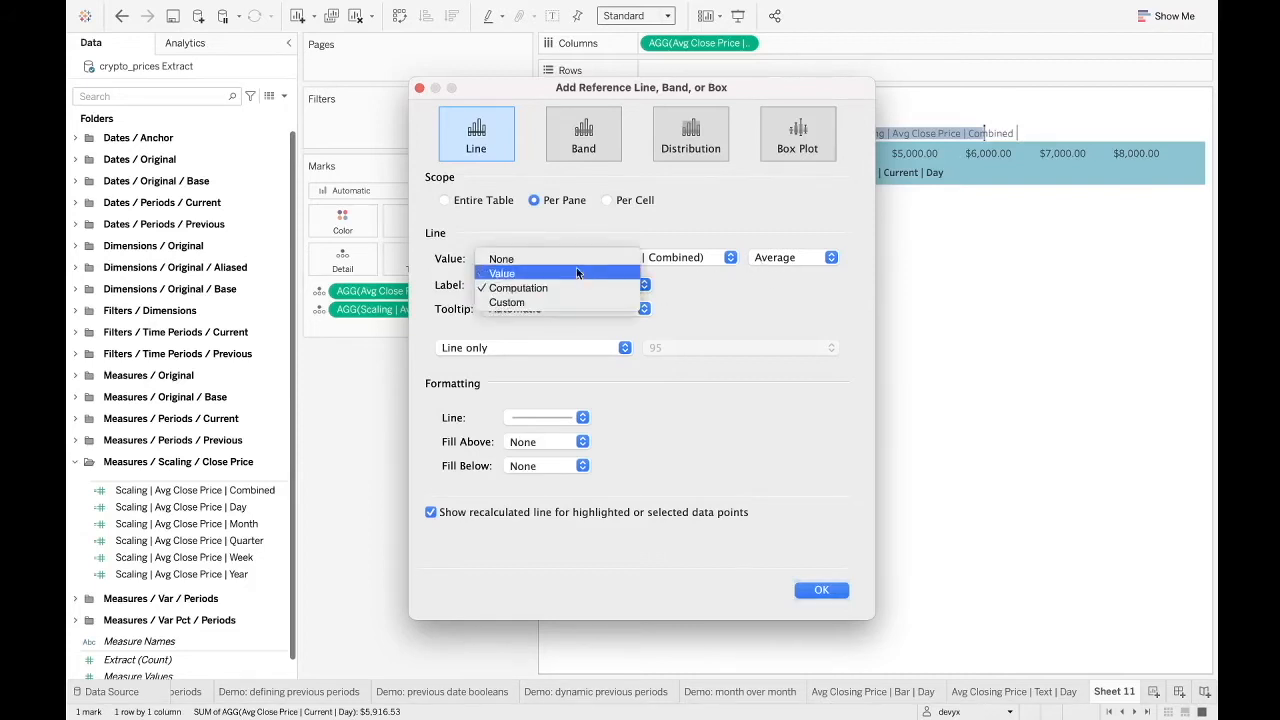
{"action": "left_click", "coordinate": [525, 258]}
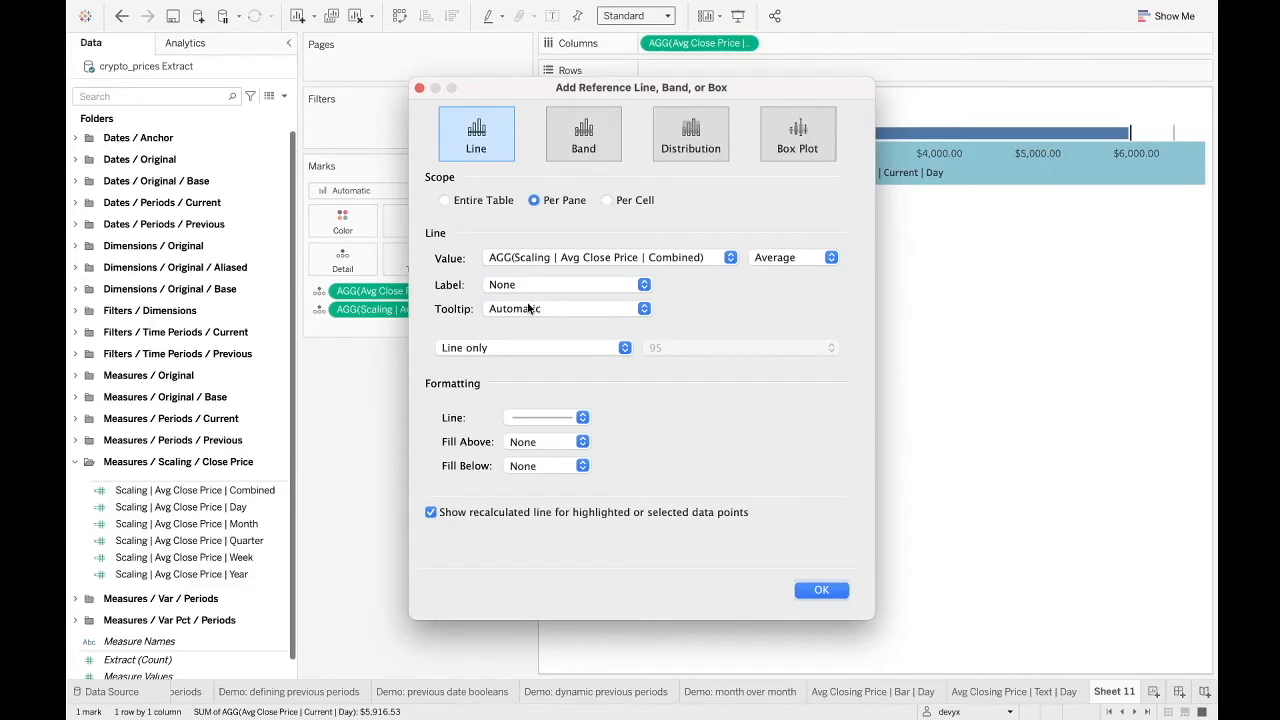
{"action": "left_click", "coordinate": [530, 309]}
{"action": "left_click", "coordinate": [528, 297]}
{"action": "left_click", "coordinate": [608, 352]}
{"action": "left_click", "coordinate": [605, 355]}
{"action": "left_click", "coordinate": [535, 420]}
{"action": "left_click", "coordinate": [530, 437]}
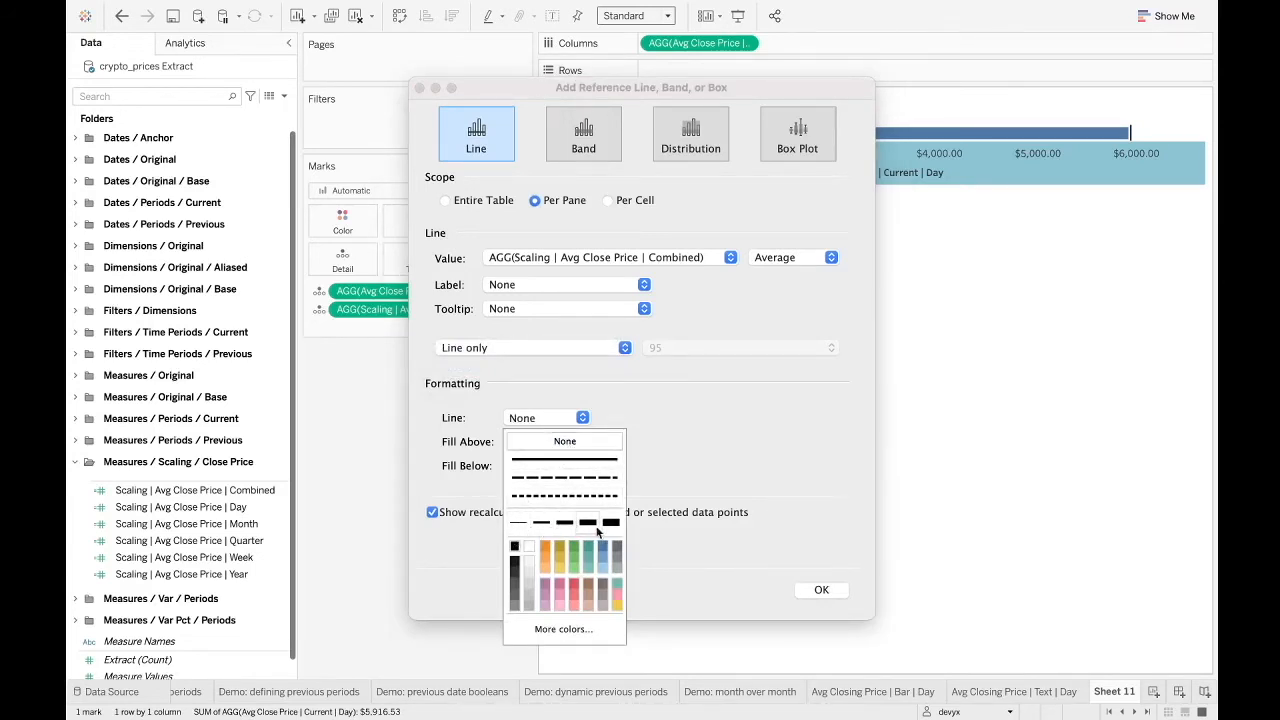
{"action": "left_click", "coordinate": [636, 444]}
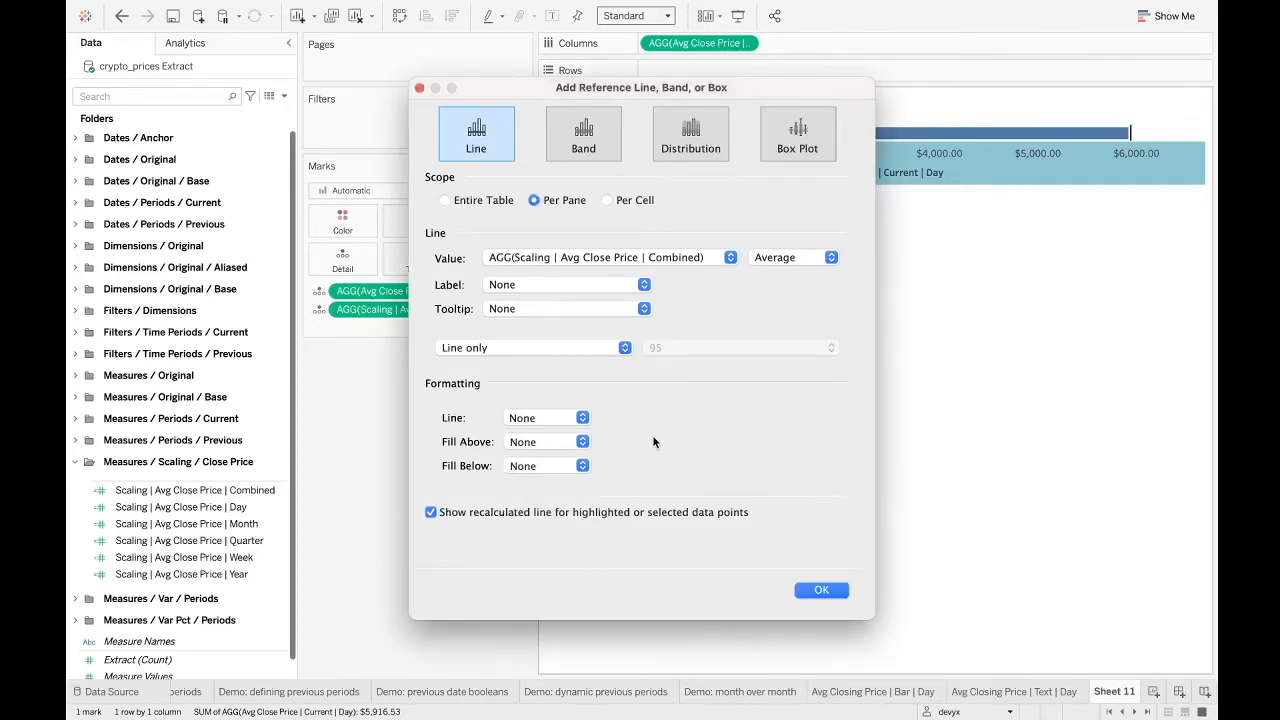
{"action": "left_click", "coordinate": [820, 591]}
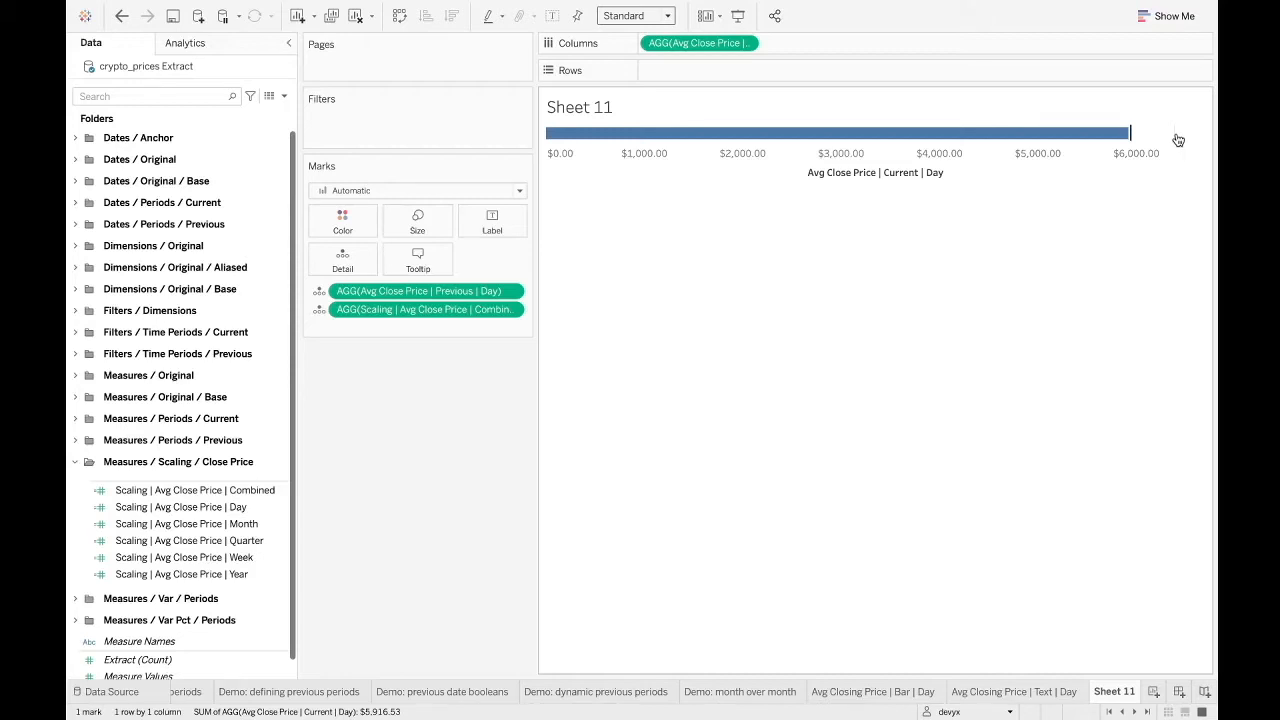
Check the bar's scaling on Sheet 11 and compare the relative bar lengths across periods on the Crypto Price Scorecard dashboard, returning to Sheet 11
{"action": "mouse_move", "coordinate": [1135, 140]}
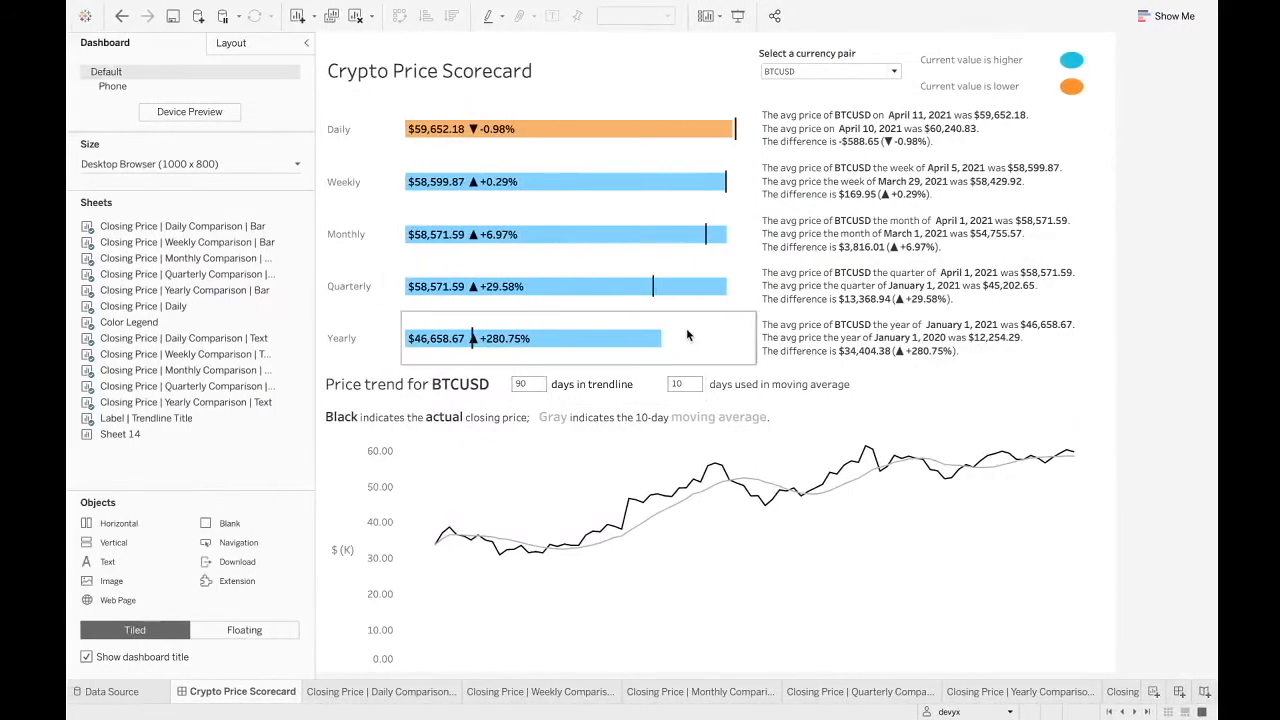
{"action": "mouse_move", "coordinate": [664, 344]}
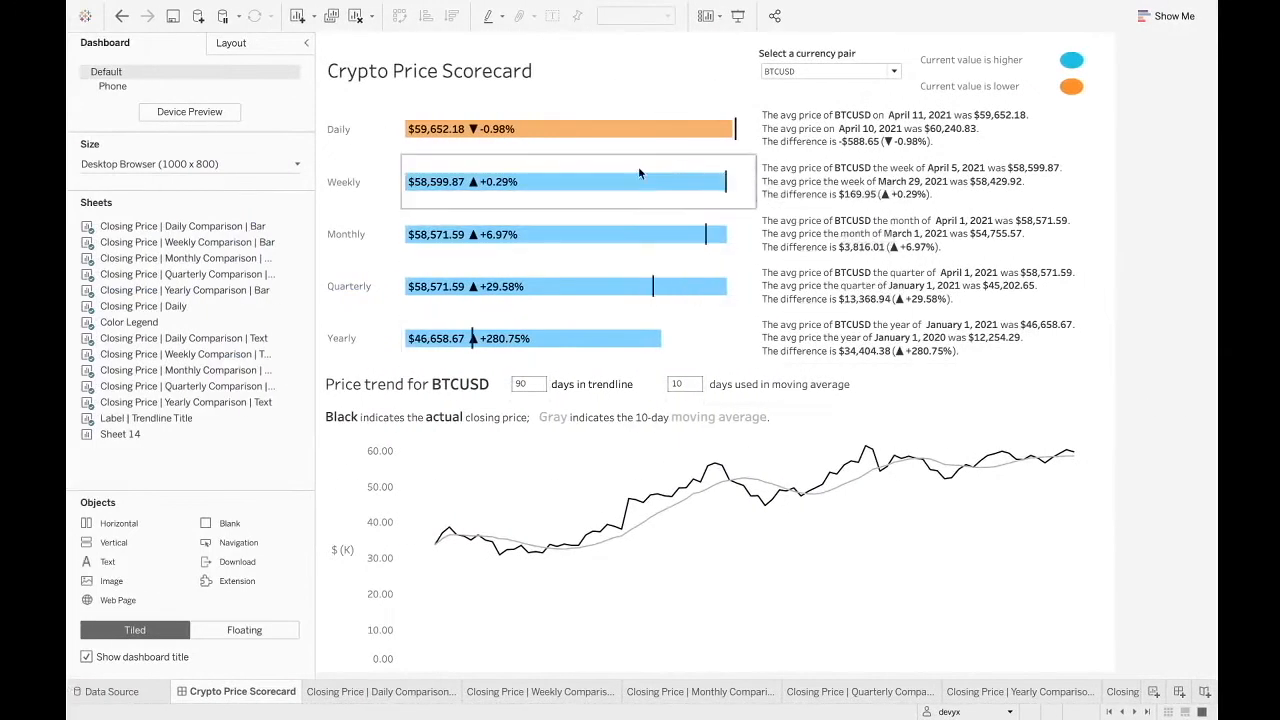
{"action": "mouse_move", "coordinate": [415, 135]}
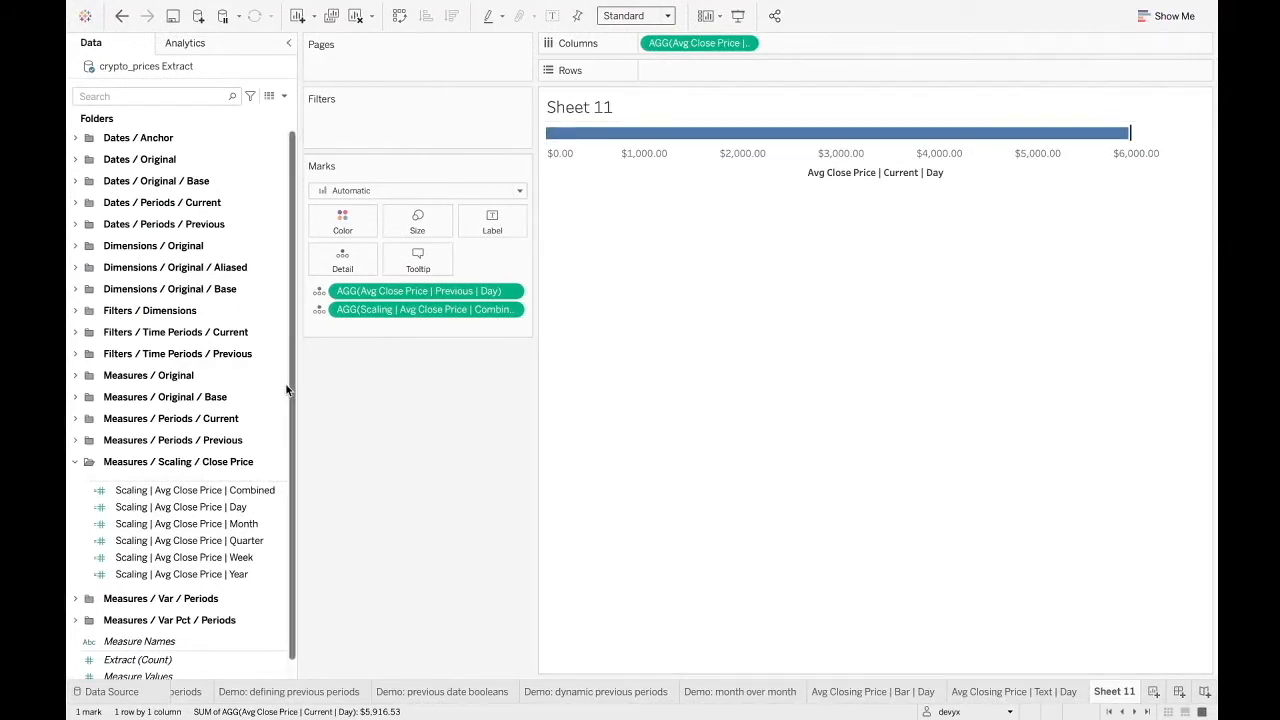
Collapse the scaling measures folder and add Avg Close Price | Current | Day to the bar's label
{"action": "scroll", "coordinate": [225, 480], "scroll_direction": "down", "scroll_amount": 1}
{"action": "left_click", "coordinate": [232, 476]}
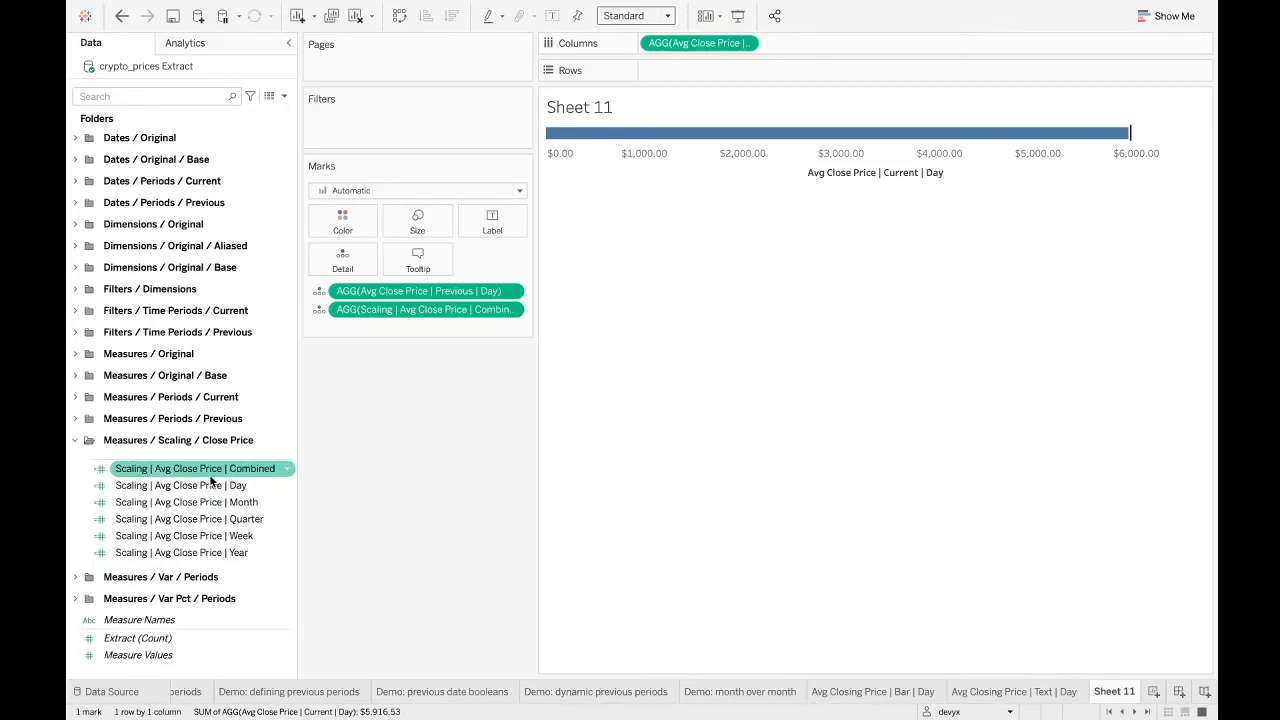
{"action": "left_click", "coordinate": [74, 441]}
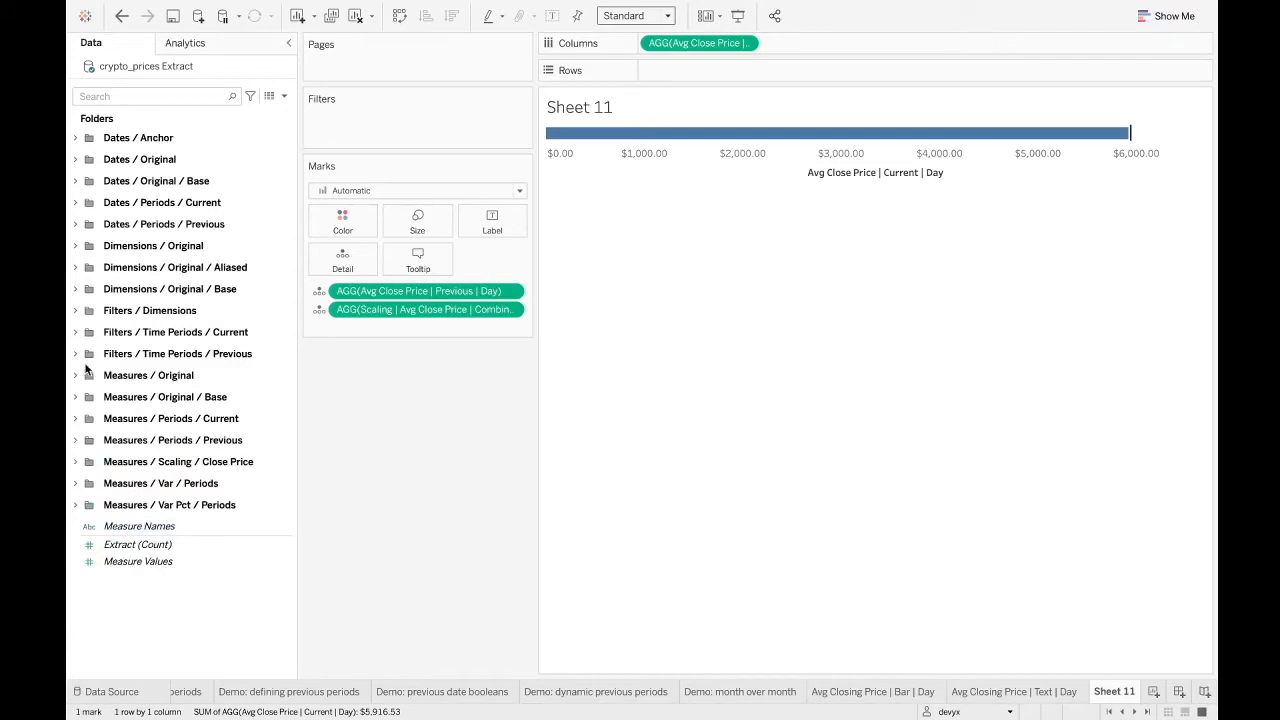
{"action": "left_click", "coordinate": [76, 419]}
{"action": "left_click", "coordinate": [198, 448]}
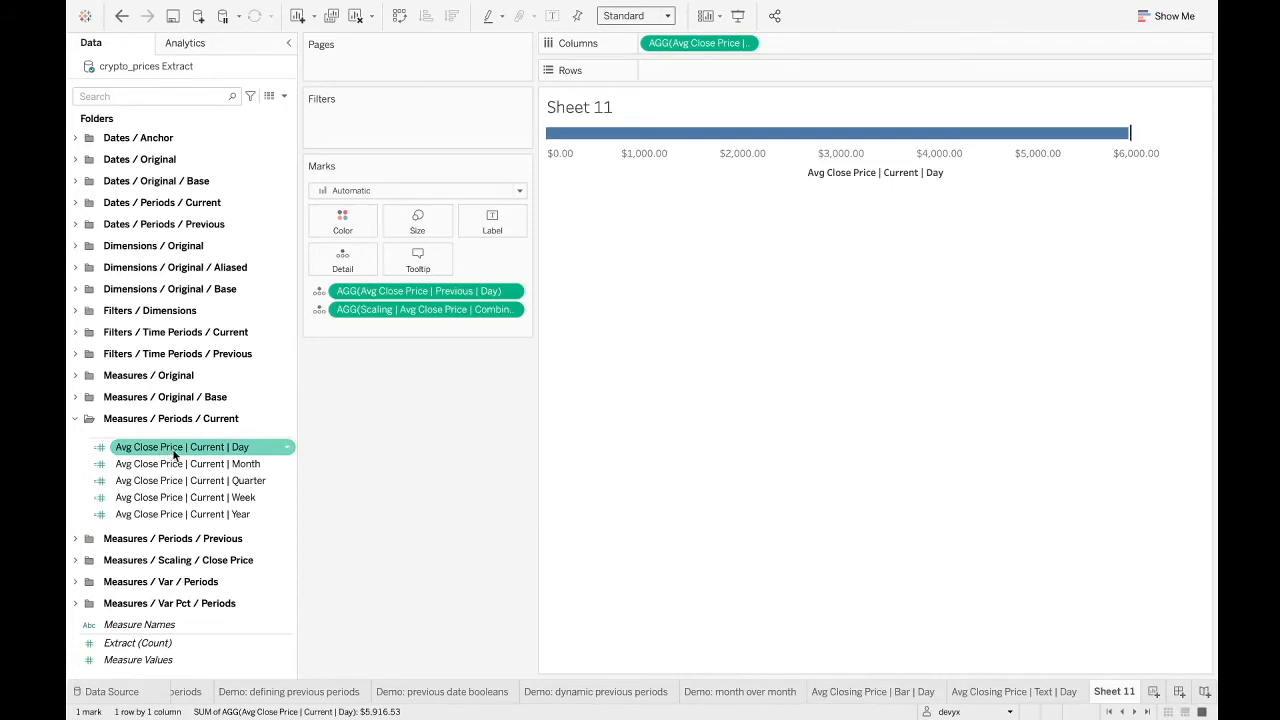
{"action": "left_click_drag", "start_coordinate": [173, 454], "coordinate": [486, 224]}
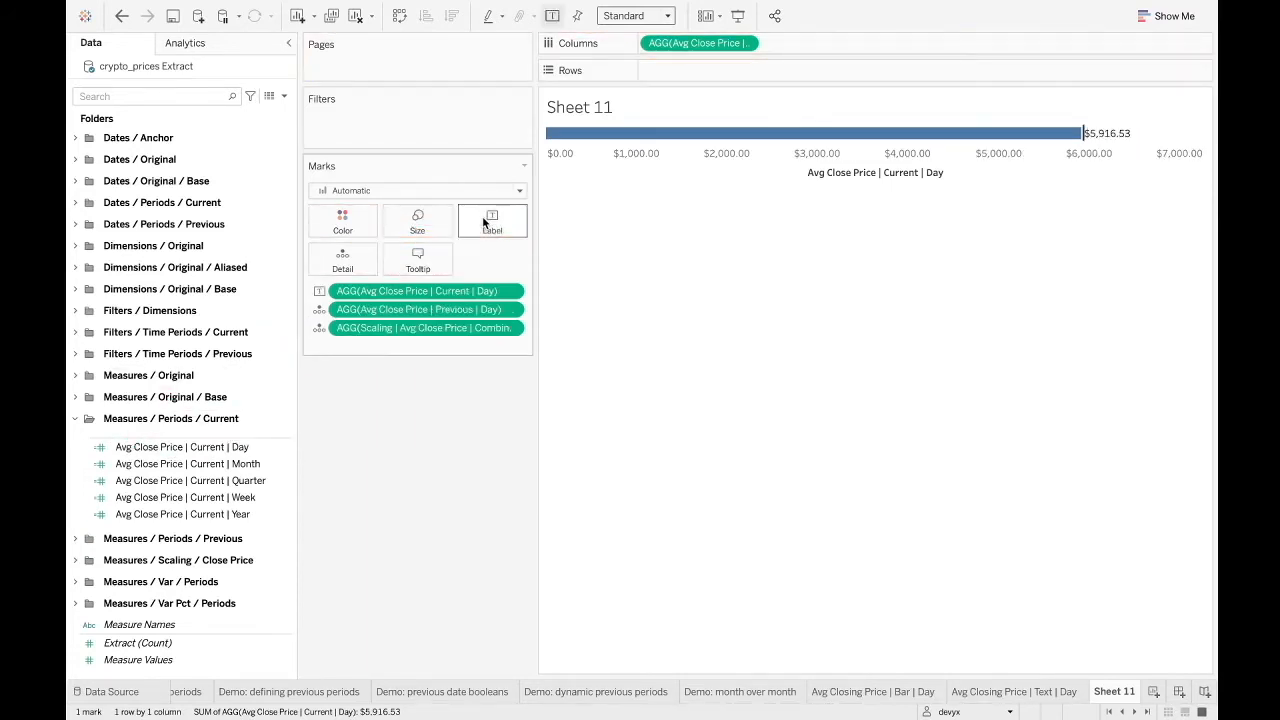
Set the mark label's horizontal alignment to left and compare it with the bar labels on the Crypto Price Scorecard dashboard
{"action": "mouse_move", "coordinate": [1124, 141]}
{"action": "left_click", "coordinate": [506, 231]}
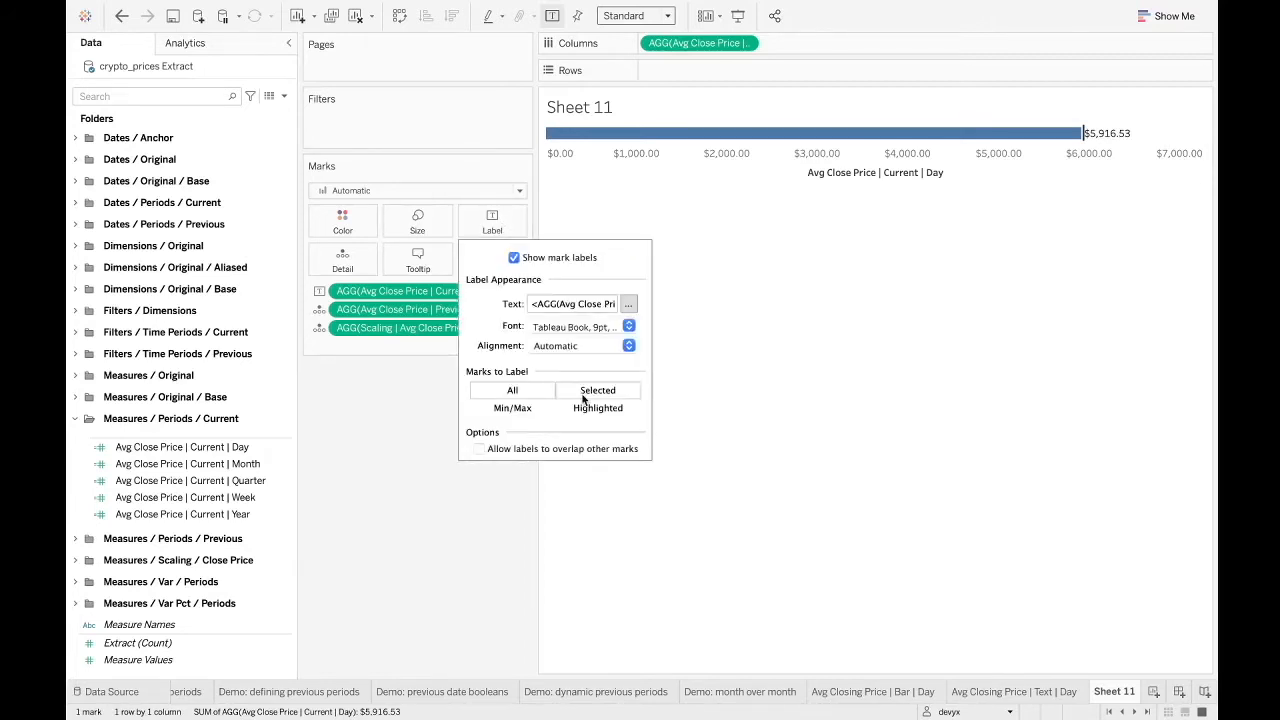
{"action": "left_click", "coordinate": [582, 349]}
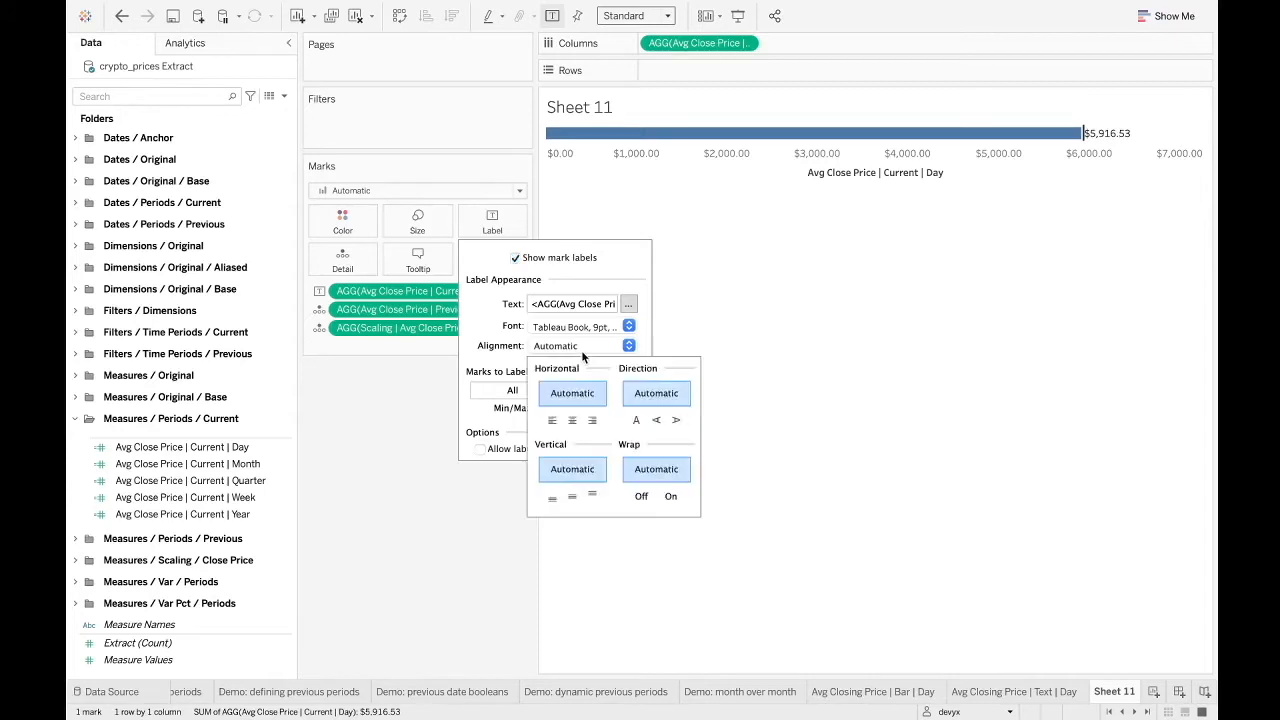
{"action": "left_click", "coordinate": [553, 421]}
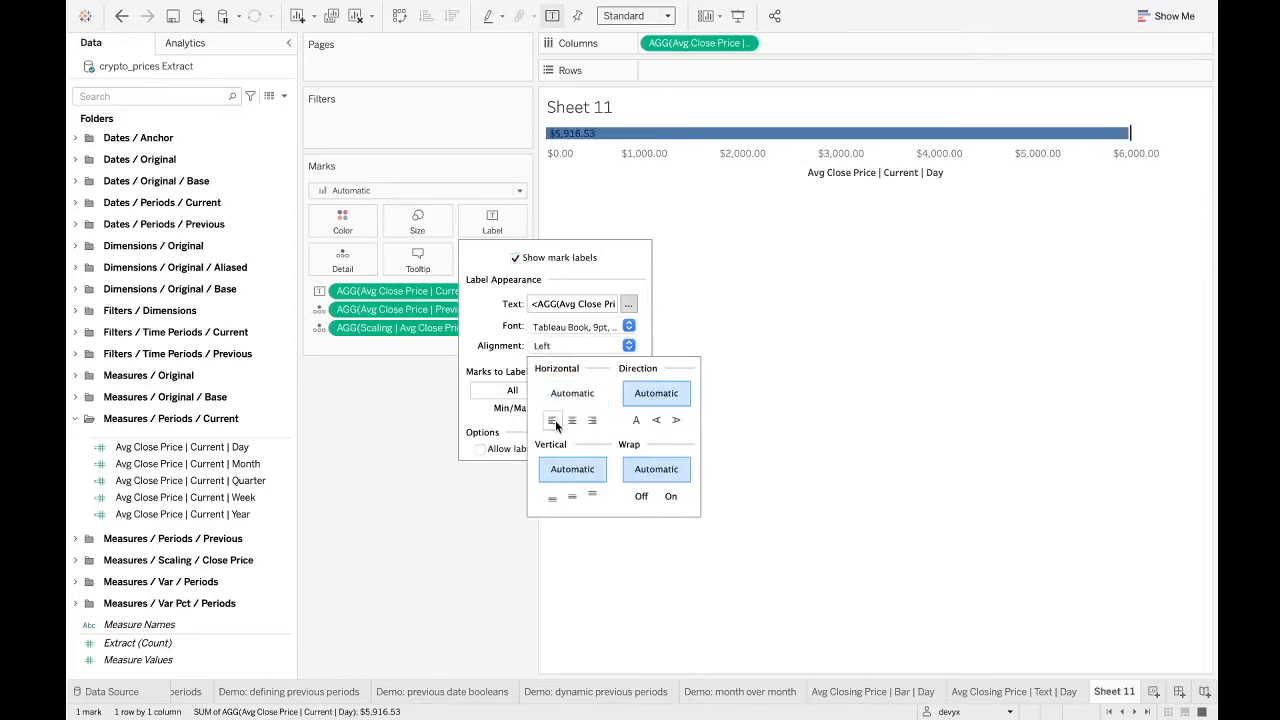
{"action": "mouse_move", "coordinate": [590, 140]}
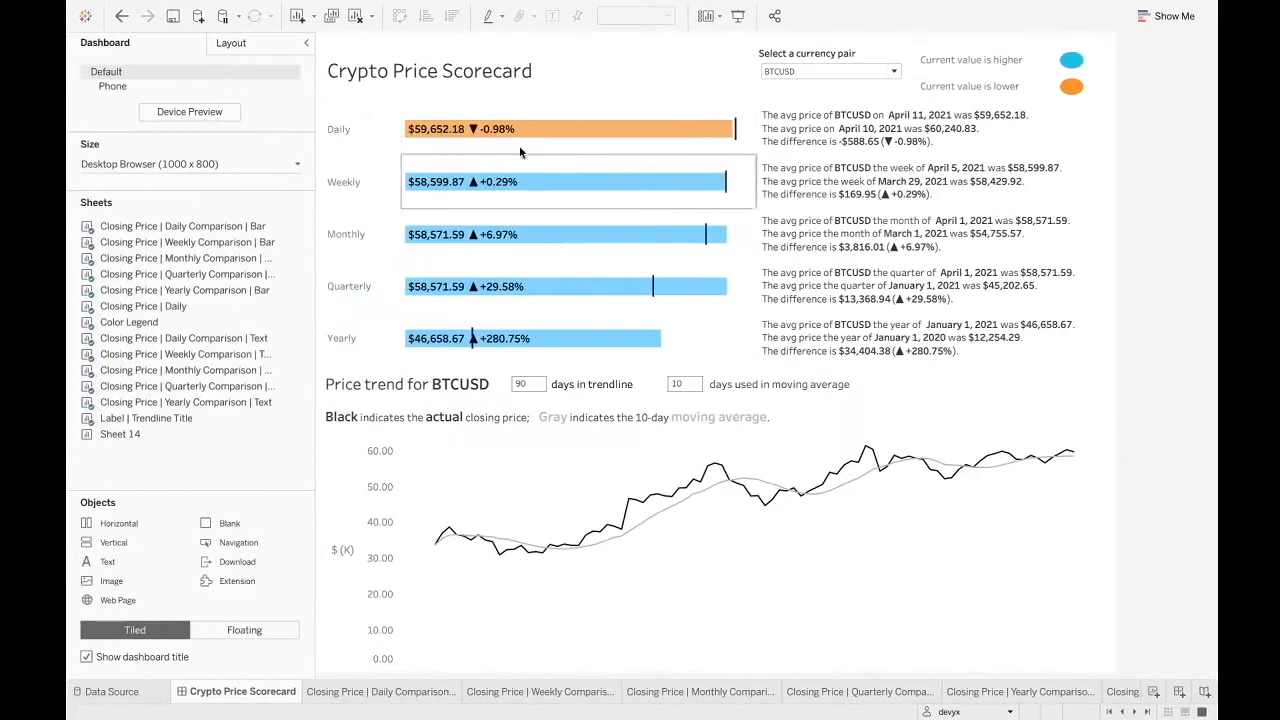
{"action": "mouse_move", "coordinate": [94, 138]}
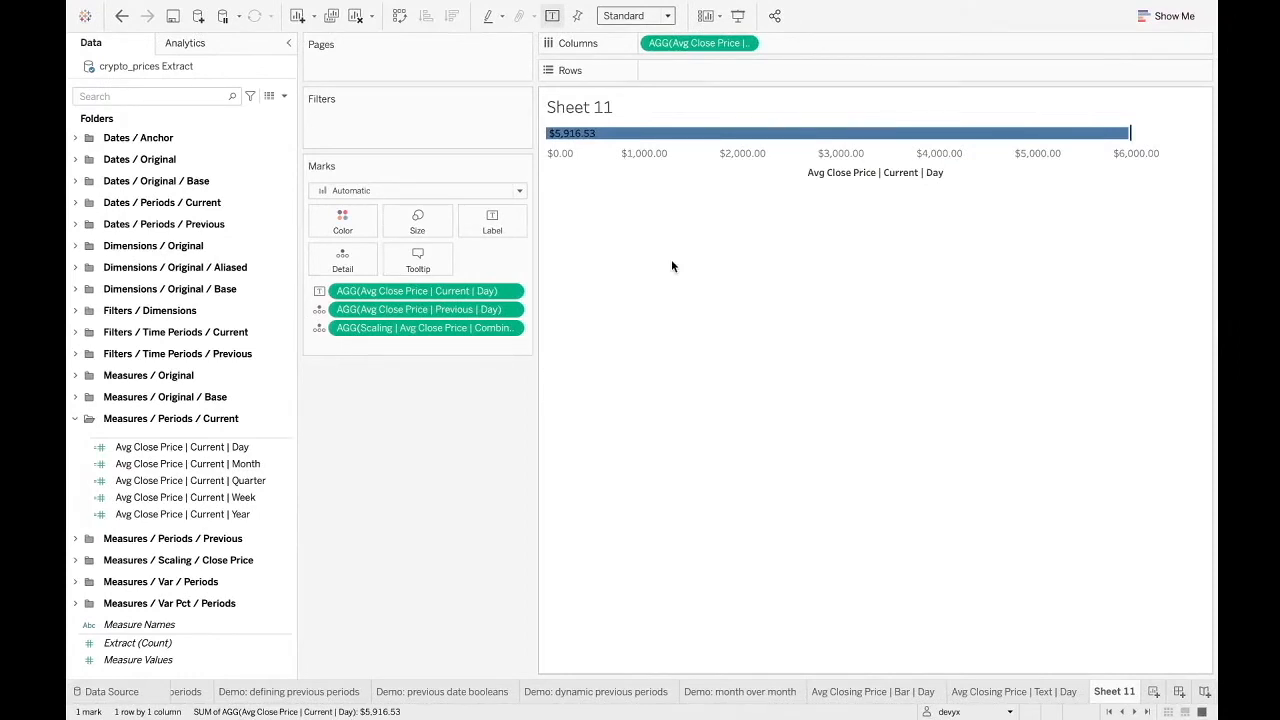
Add Avg Closing Price | Var Pct | Day from the Var Pct periods folder as a second label field
{"action": "left_click", "coordinate": [75, 605]}
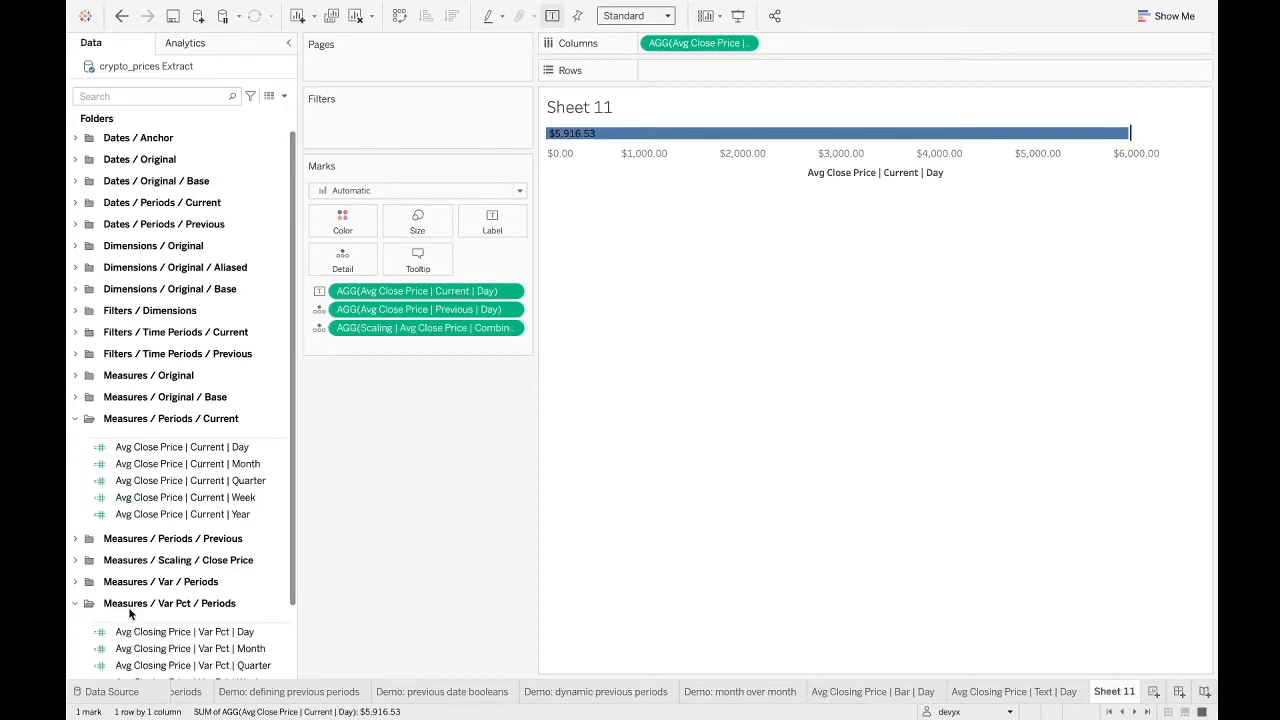
{"action": "scroll", "coordinate": [130, 614], "scroll_direction": "down", "scroll_amount": 5}
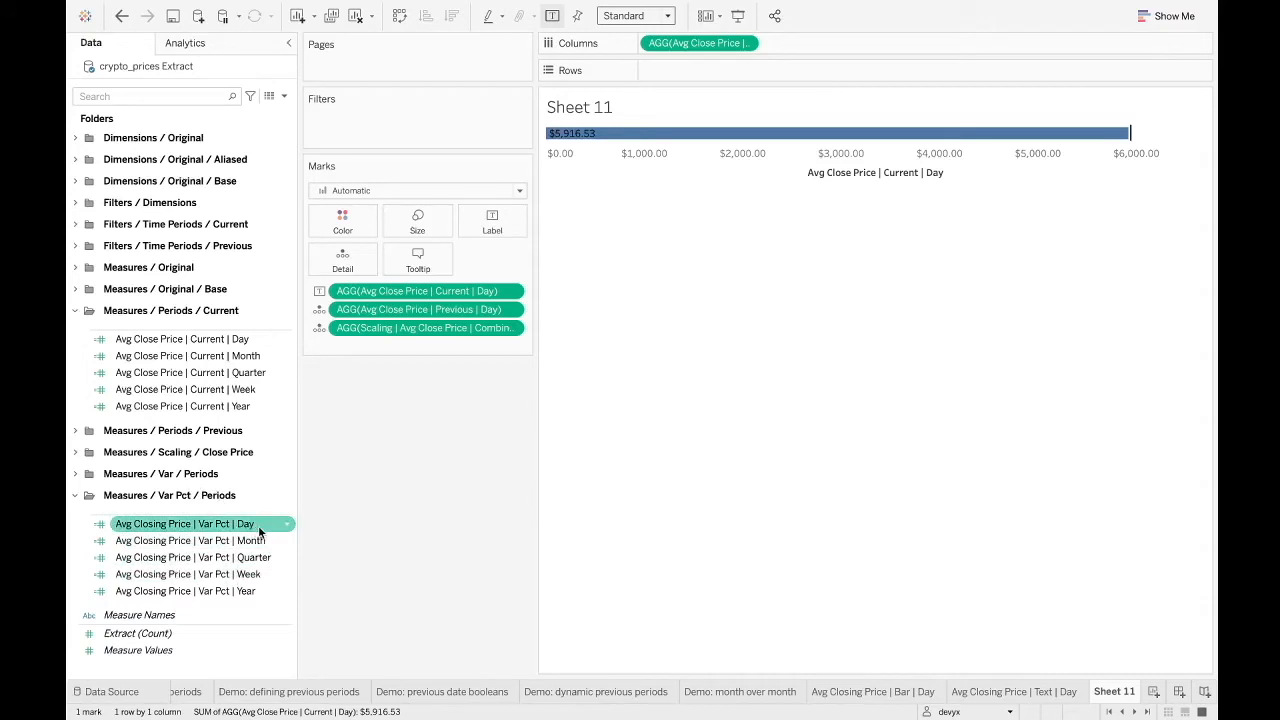
{"action": "left_click_drag", "start_coordinate": [259, 531], "coordinate": [507, 227]}
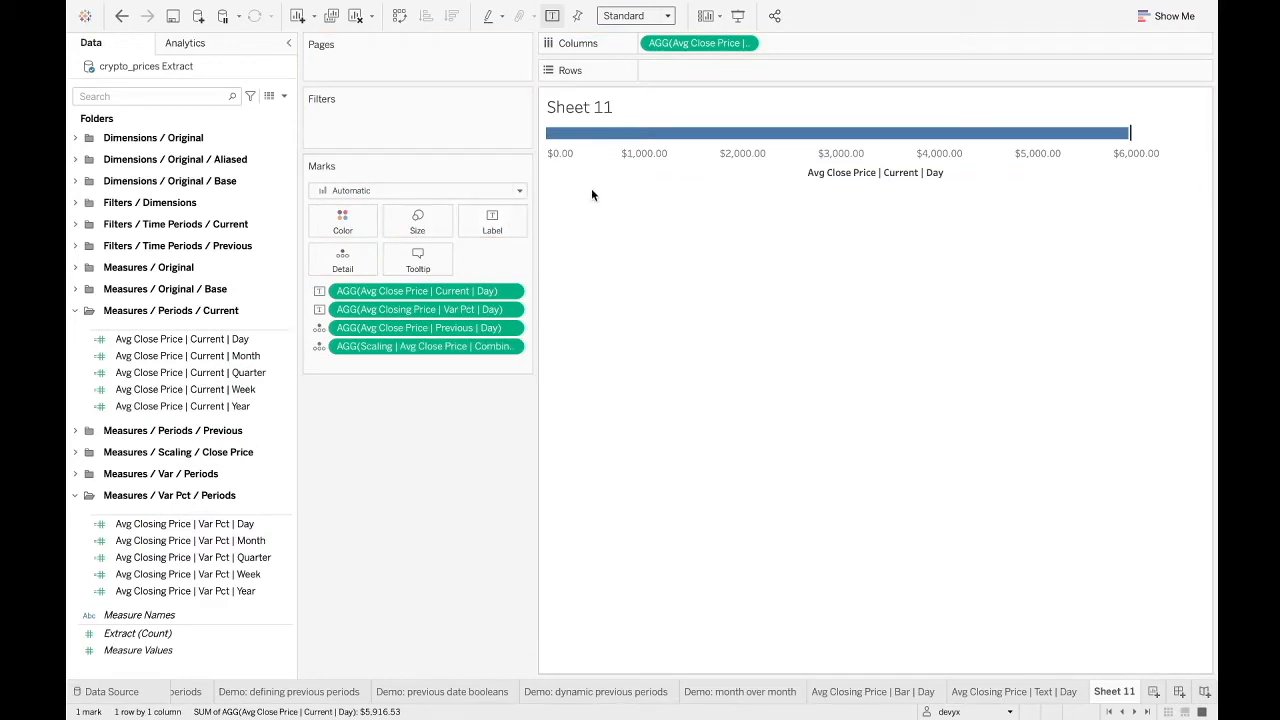
Edit the label text so both fields sit on one line, separated by a space, and apply it
{"action": "left_click", "coordinate": [510, 226]}
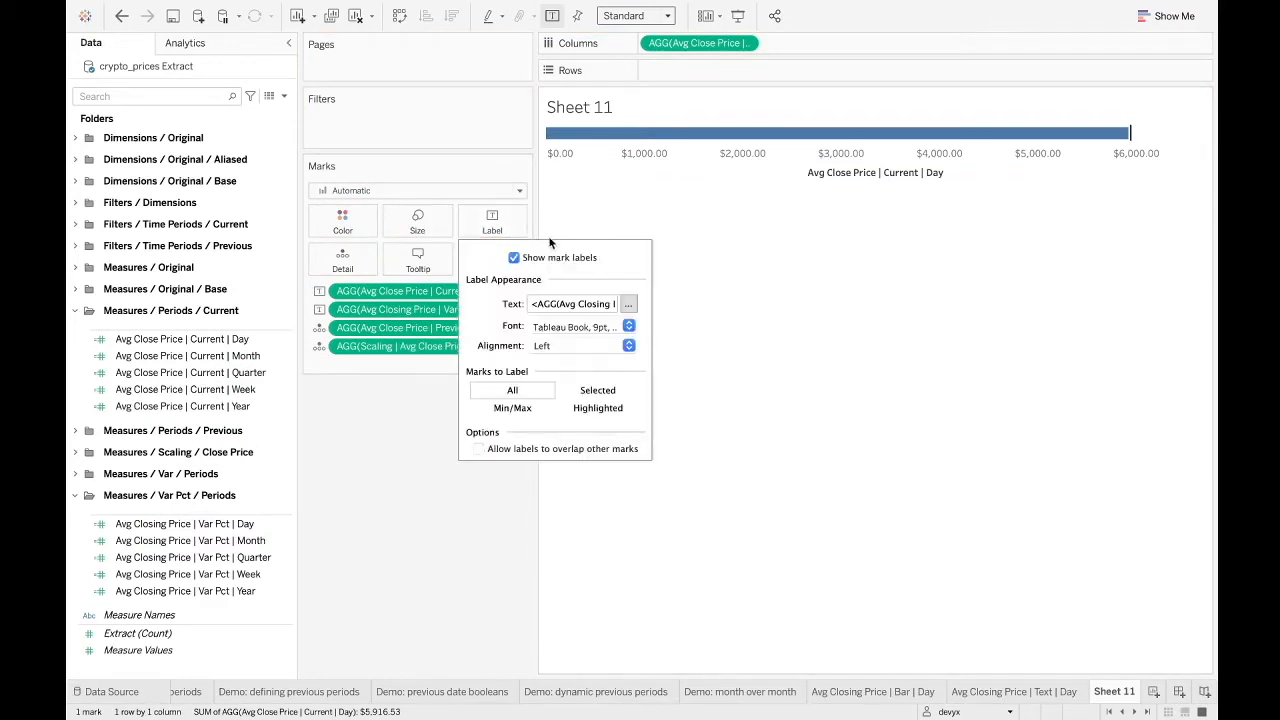
{"action": "left_click", "coordinate": [628, 303]}
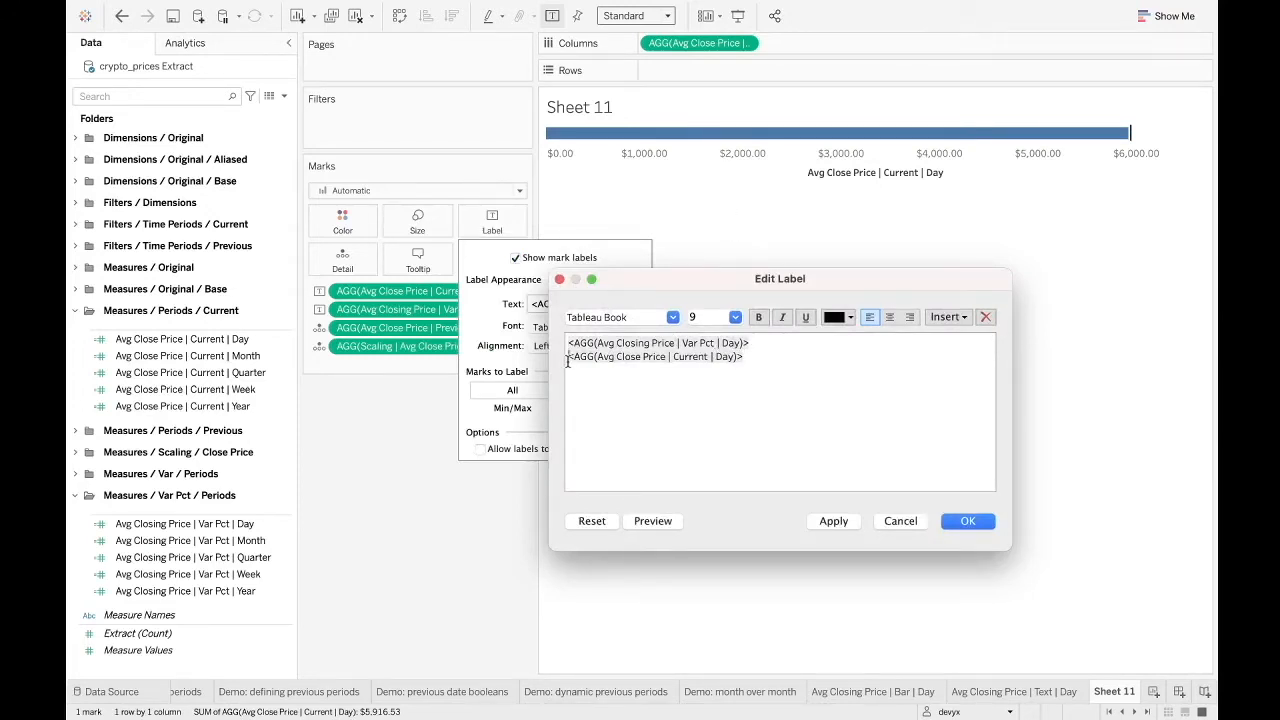
{"action": "key", "text": "BackSpace"}
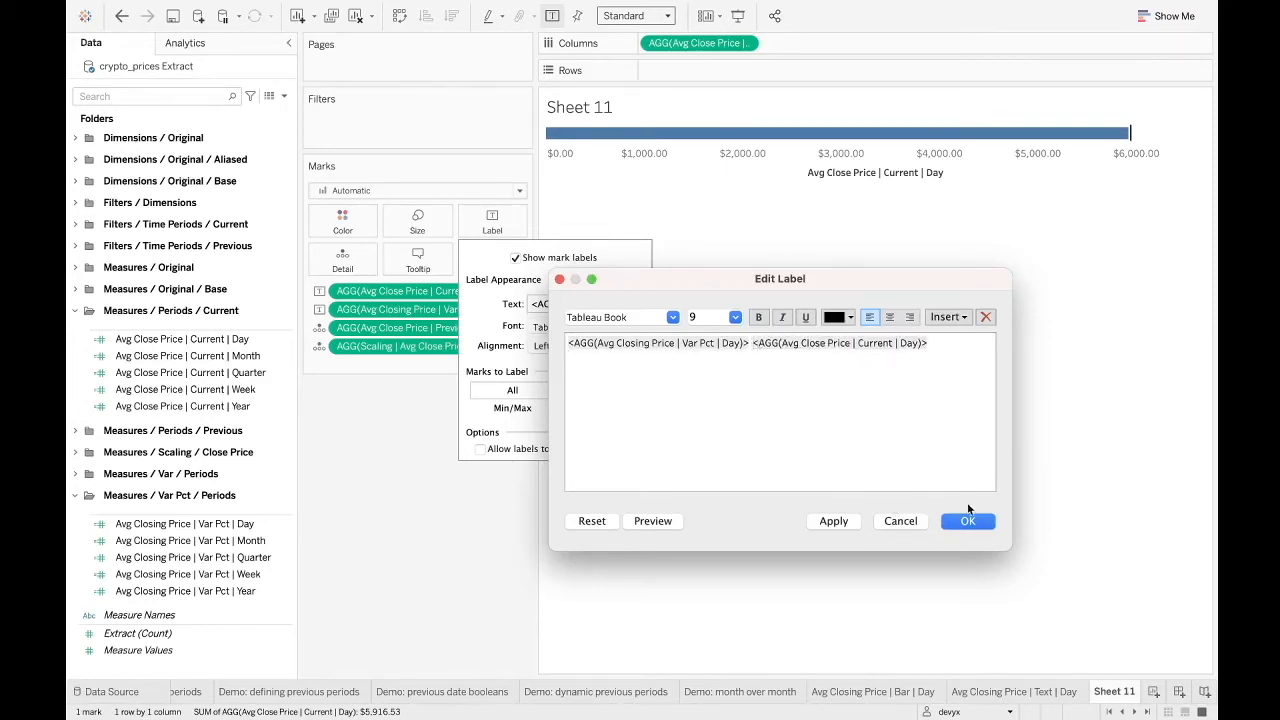
{"action": "left_click", "coordinate": [833, 521]}
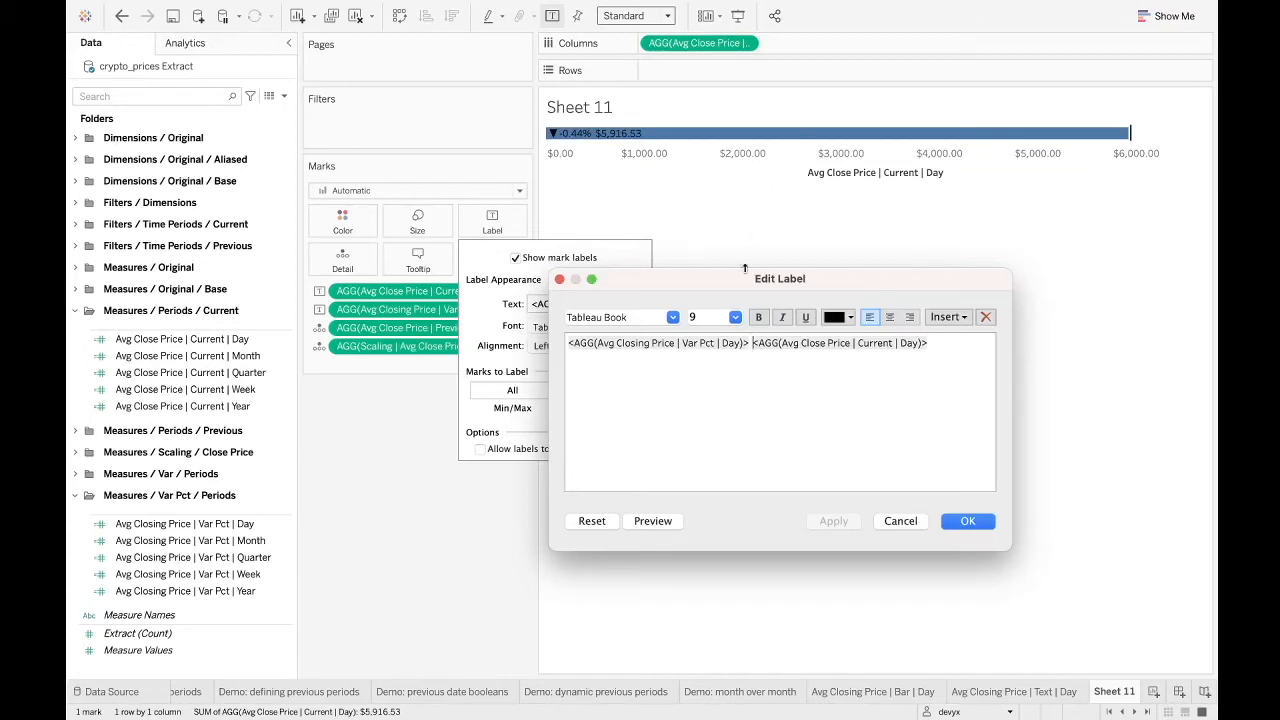
Reorder the label text so the current day price precedes the day variance percentage, and apply it
{"action": "left_click_drag", "start_coordinate": [752, 343], "coordinate": [562, 344]}
{"action": "key", "text": "BackSpace"}
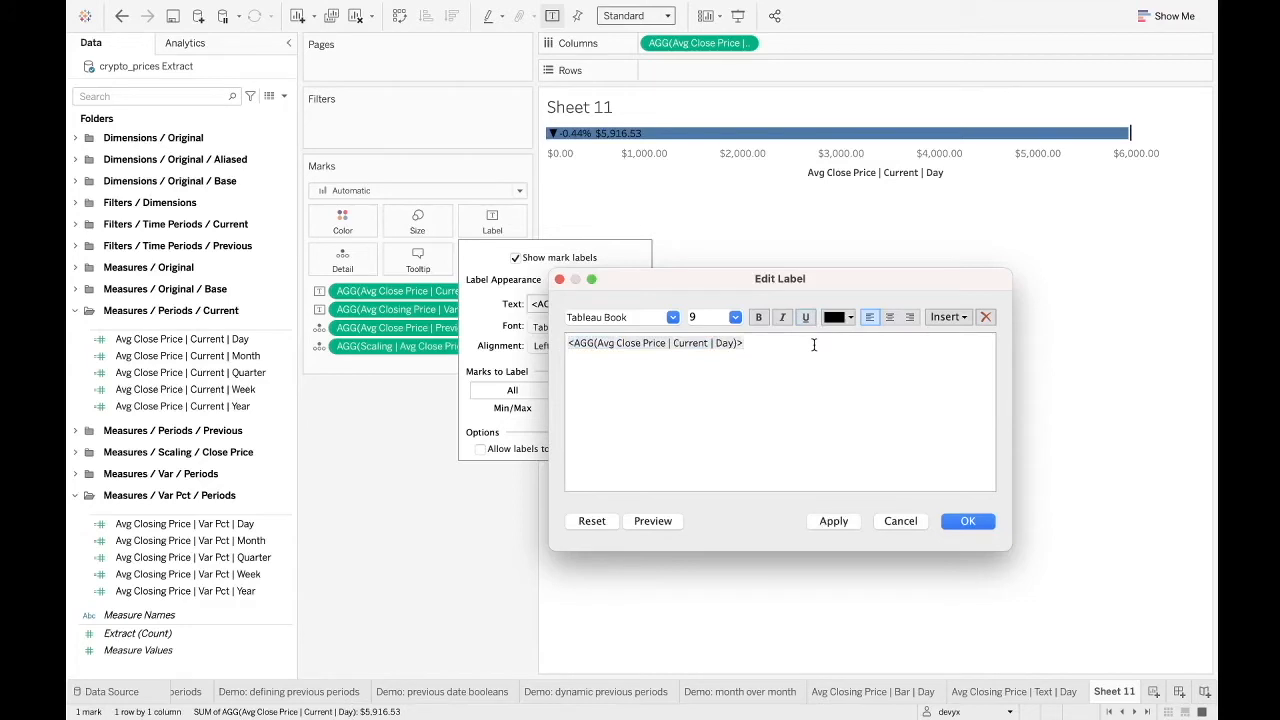
{"action": "key", "text": "ctrl+z"}
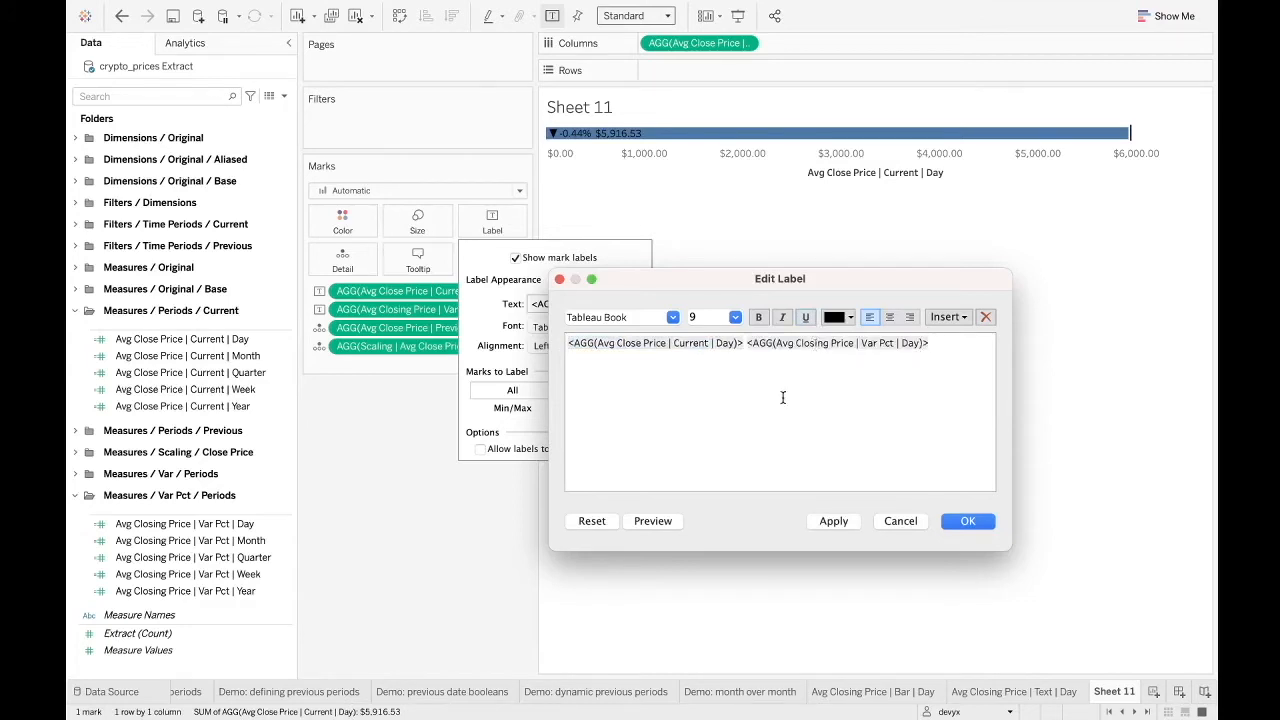
{"action": "left_click", "coordinate": [812, 521]}
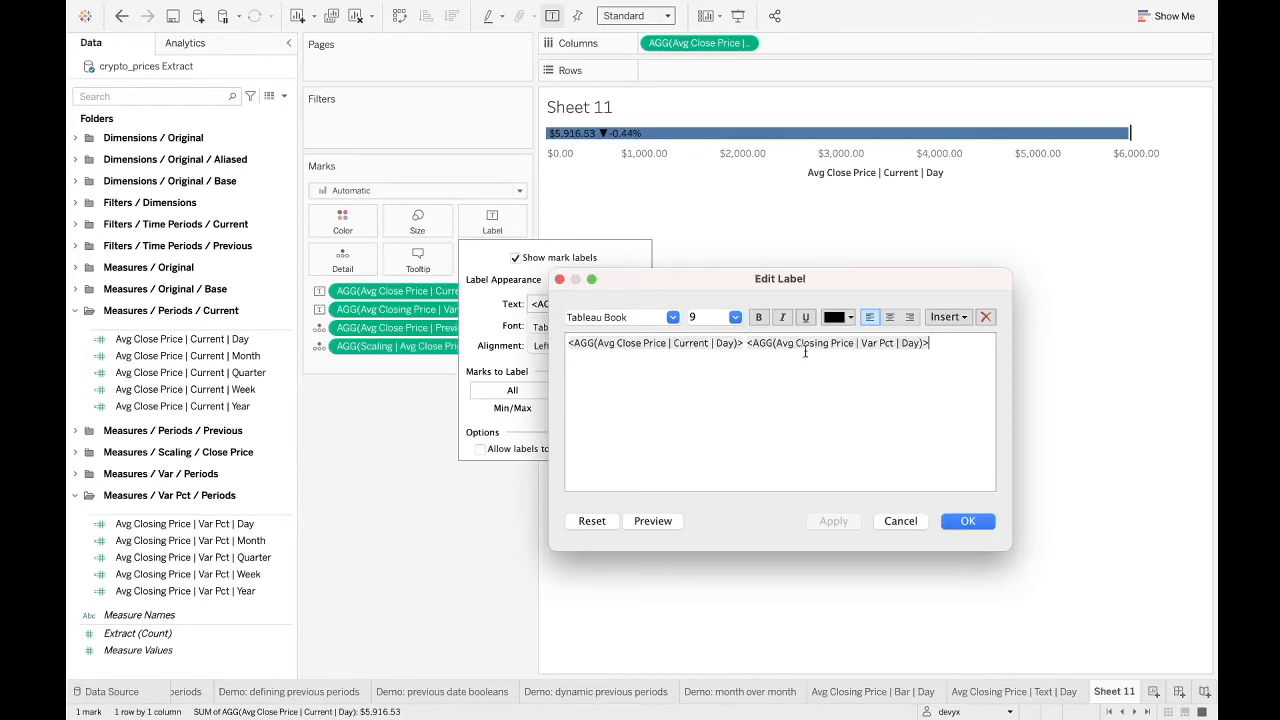
Format the whole label text as bold at size 10 and accept the label changes
{"action": "left_click_drag", "start_coordinate": [972, 350], "coordinate": [538, 341]}
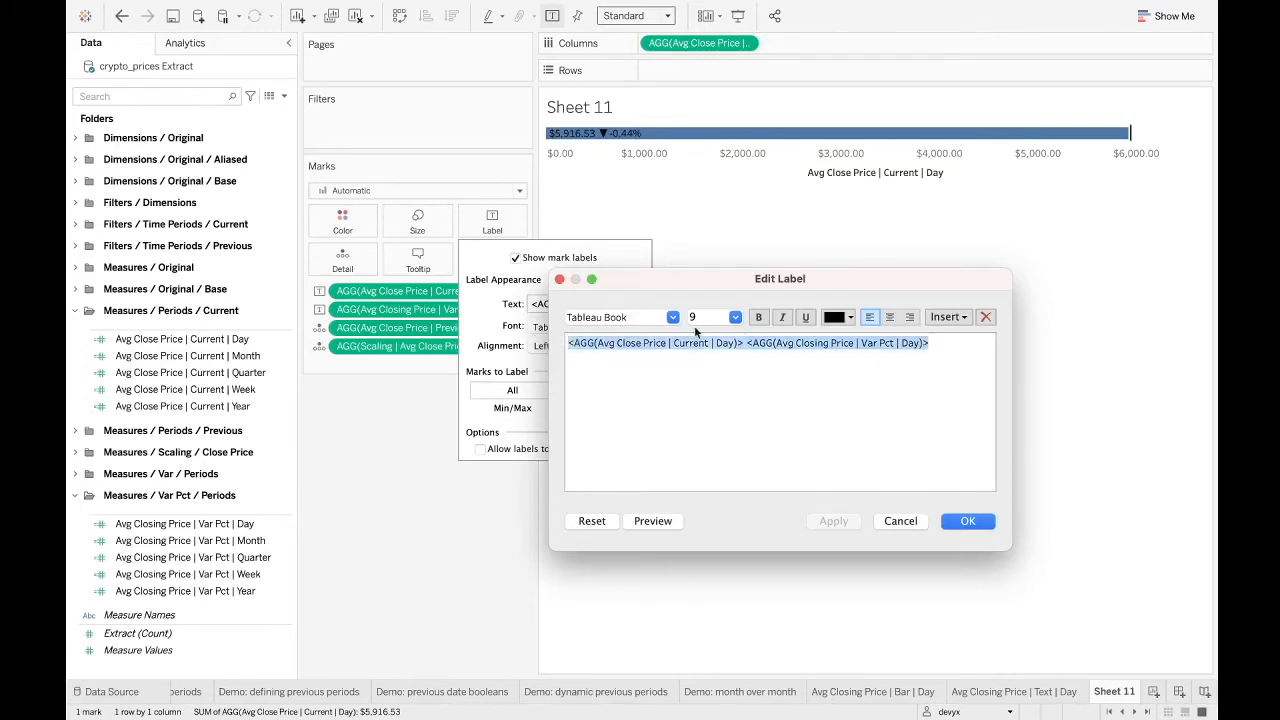
{"action": "left_click", "coordinate": [734, 320]}
{"action": "left_click", "coordinate": [704, 358]}
{"action": "left_click", "coordinate": [758, 317]}
{"action": "left_click", "coordinate": [849, 520]}
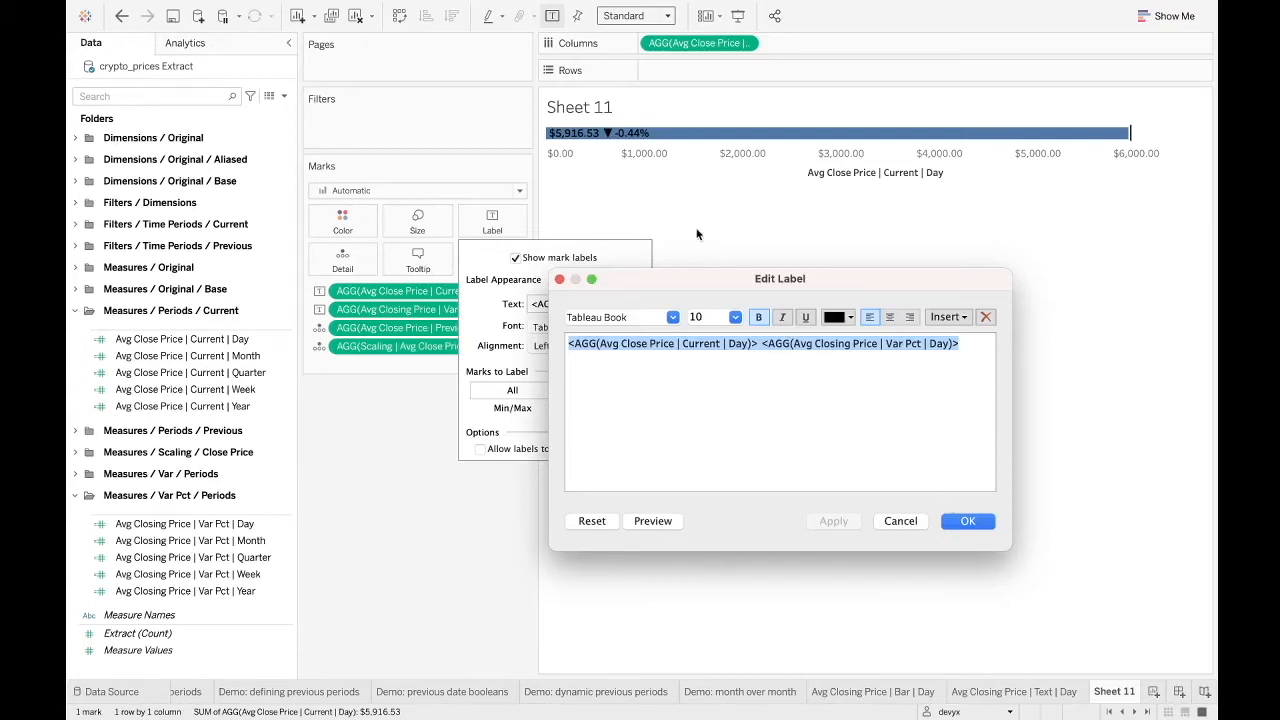
{"action": "left_click", "coordinate": [970, 524]}
{"action": "left_click", "coordinate": [714, 407]}
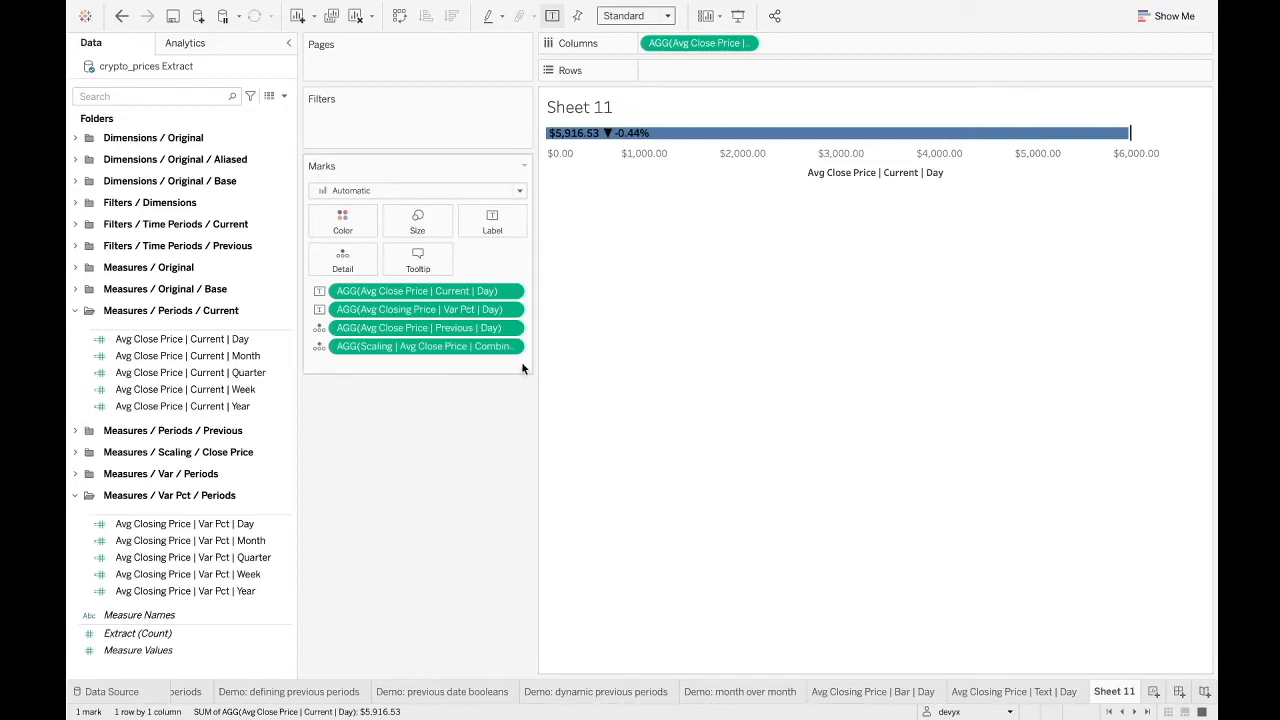
Color the bar by a copy of Avg Closing Price | Var Pct | Day while keeping that field on the label
{"action": "left_click", "coordinate": [221, 526]}
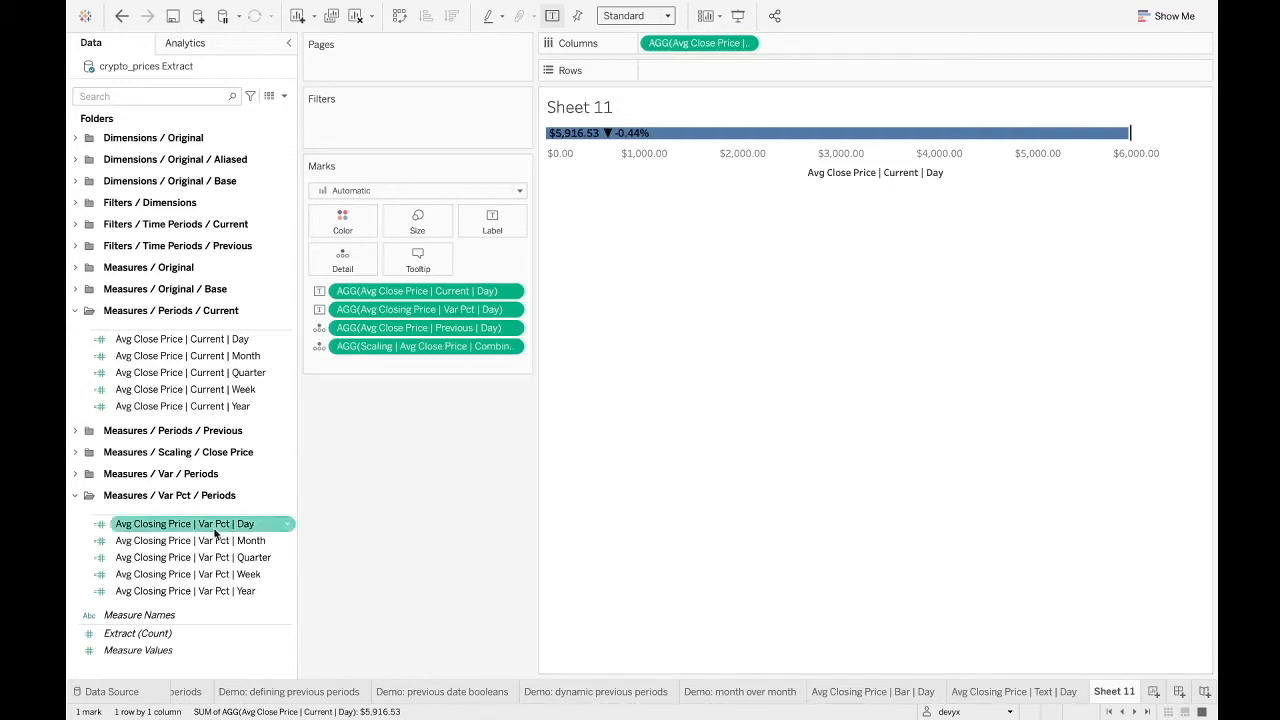
{"action": "left_click", "coordinate": [214, 528]}
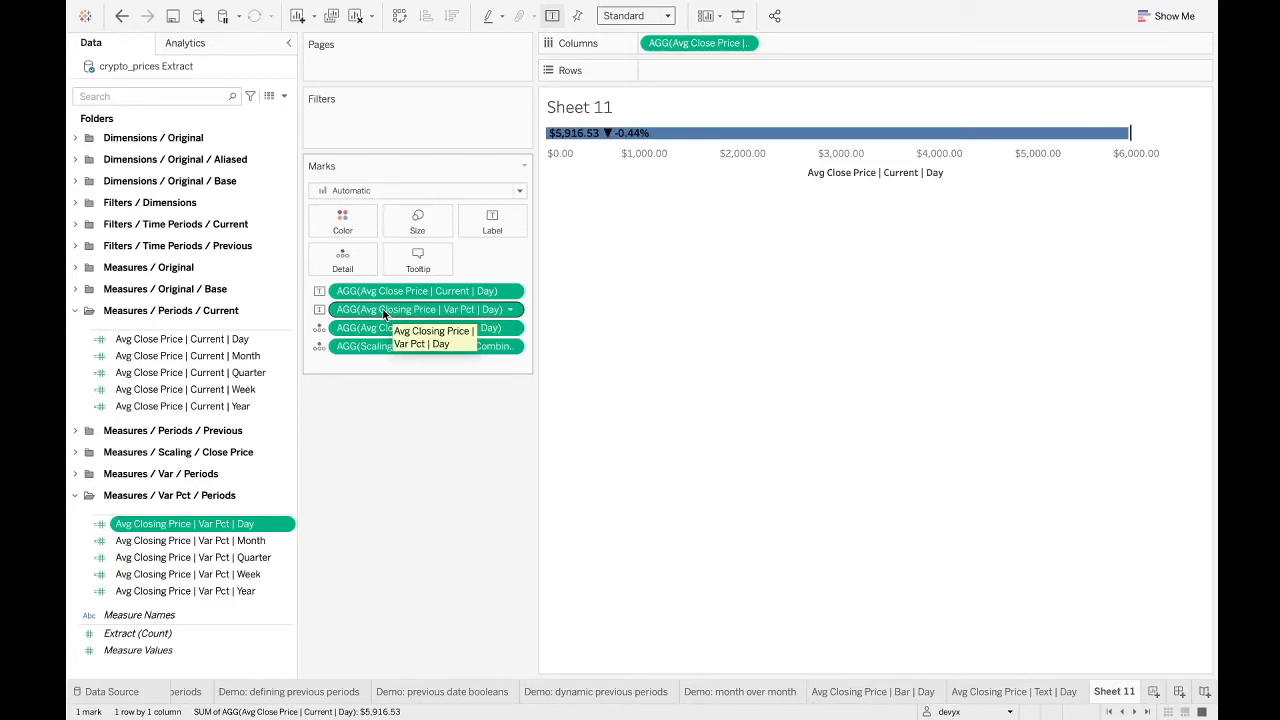
{"action": "left_click_drag", "start_coordinate": [382, 308], "coordinate": [350, 224]}
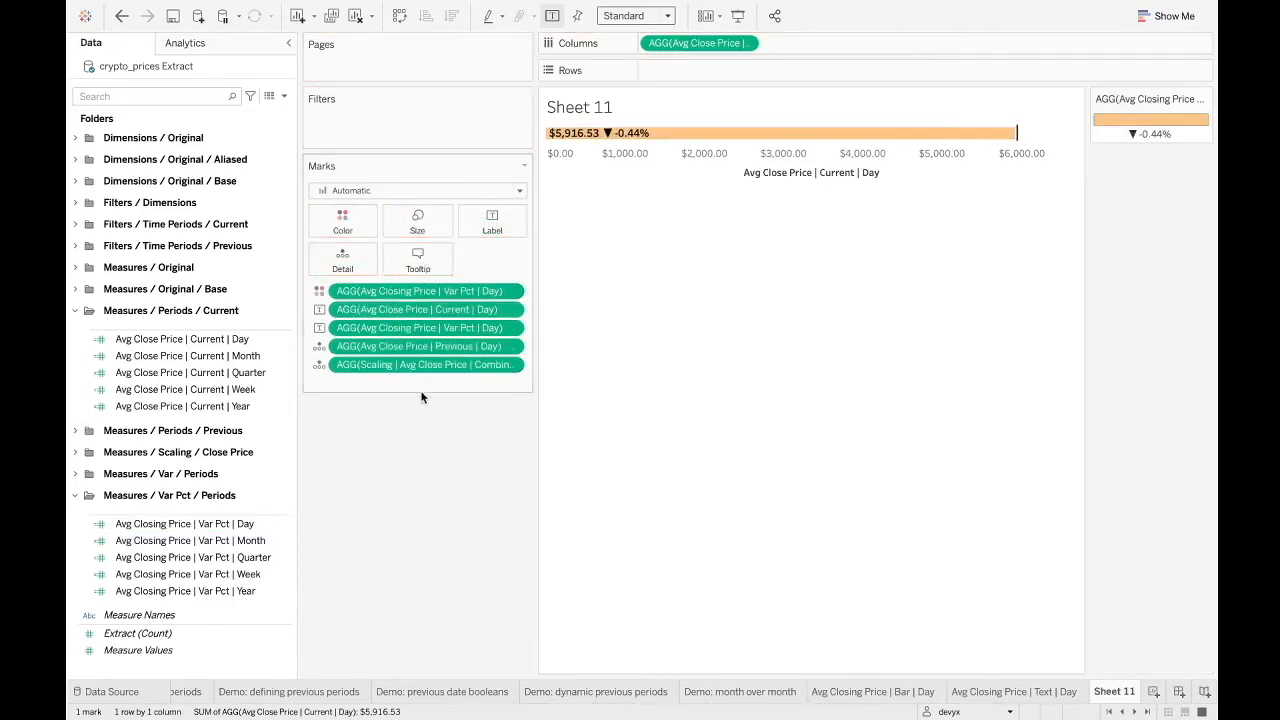
{"action": "key", "text": "ctrl+z"}
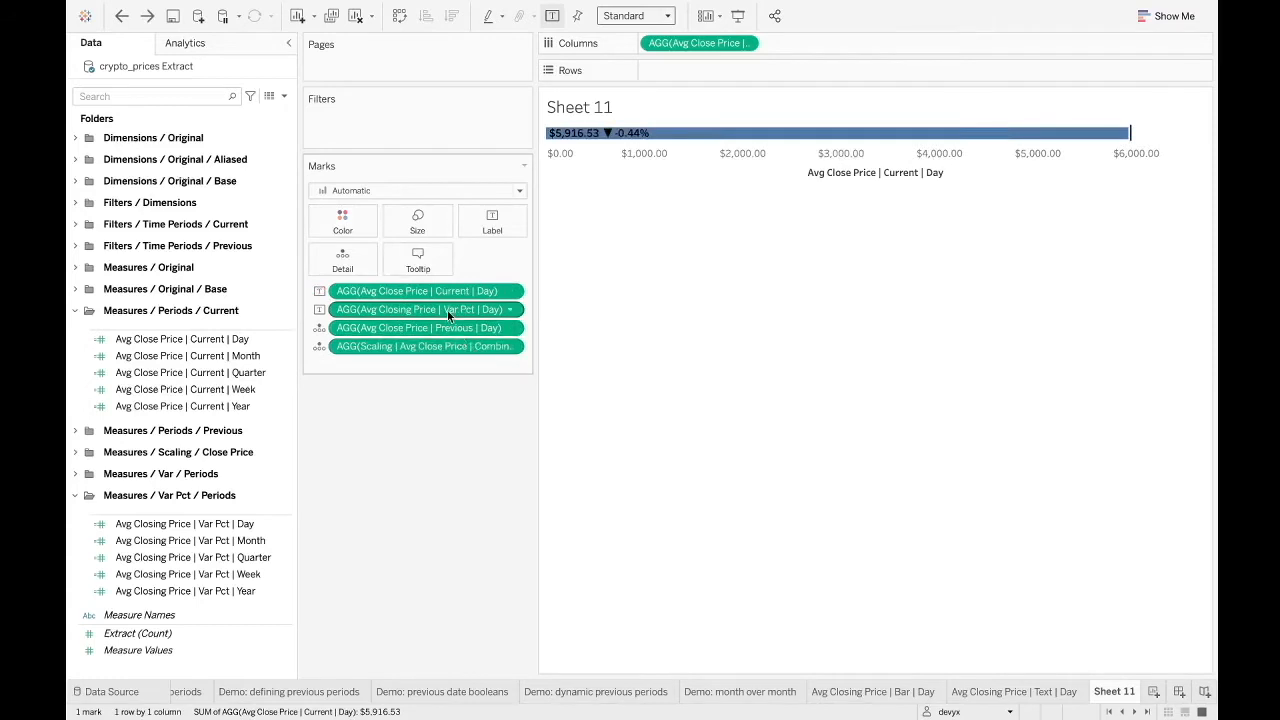
{"action": "left_click_drag", "start_coordinate": [447, 310], "coordinate": [361, 230]}
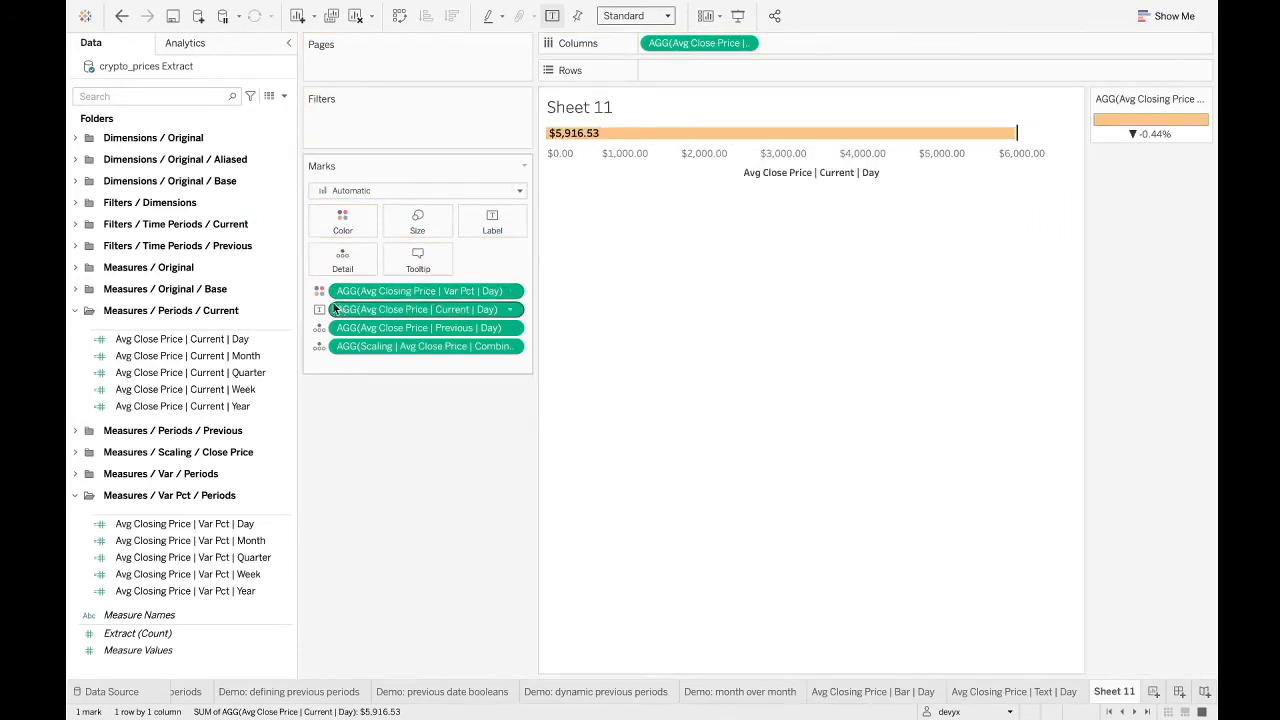
{"action": "left_click_drag", "start_coordinate": [360, 289], "coordinate": [347, 222]}
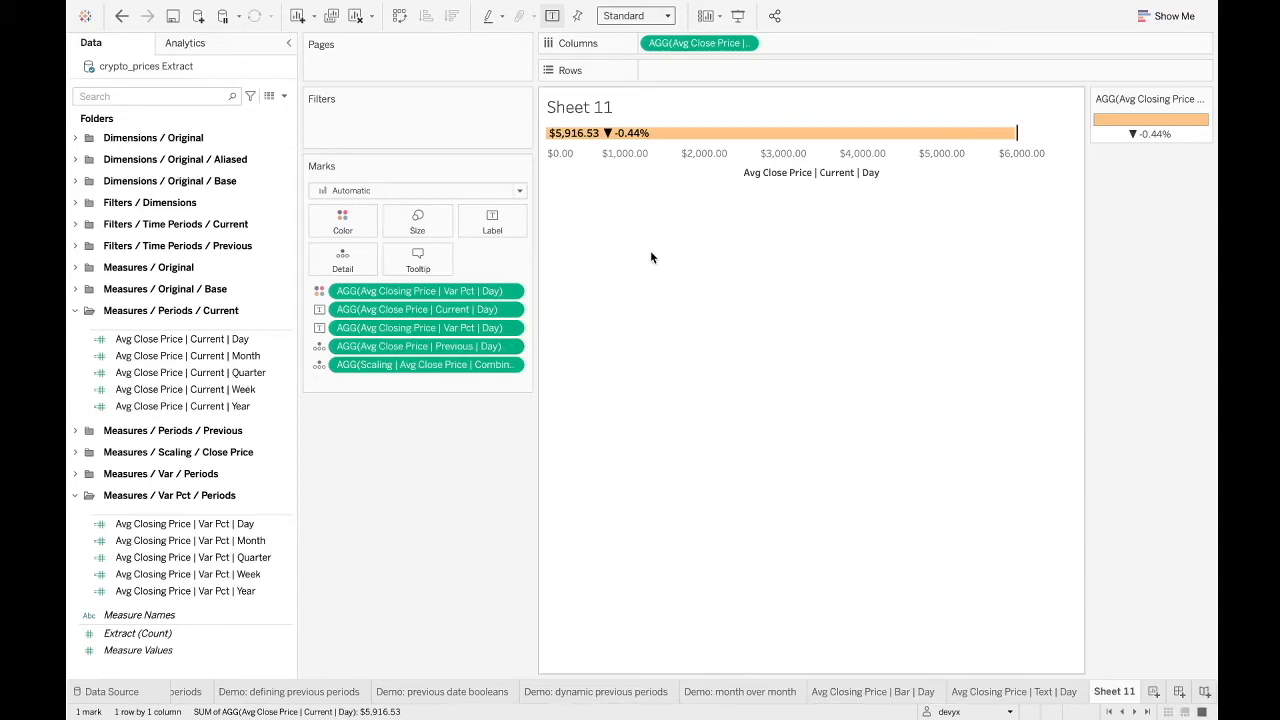
Edit the bar's variance colors to use the Orange-Blue Diverging palette with the reversed option turned off
{"action": "double_click", "coordinate": [1154, 121]}
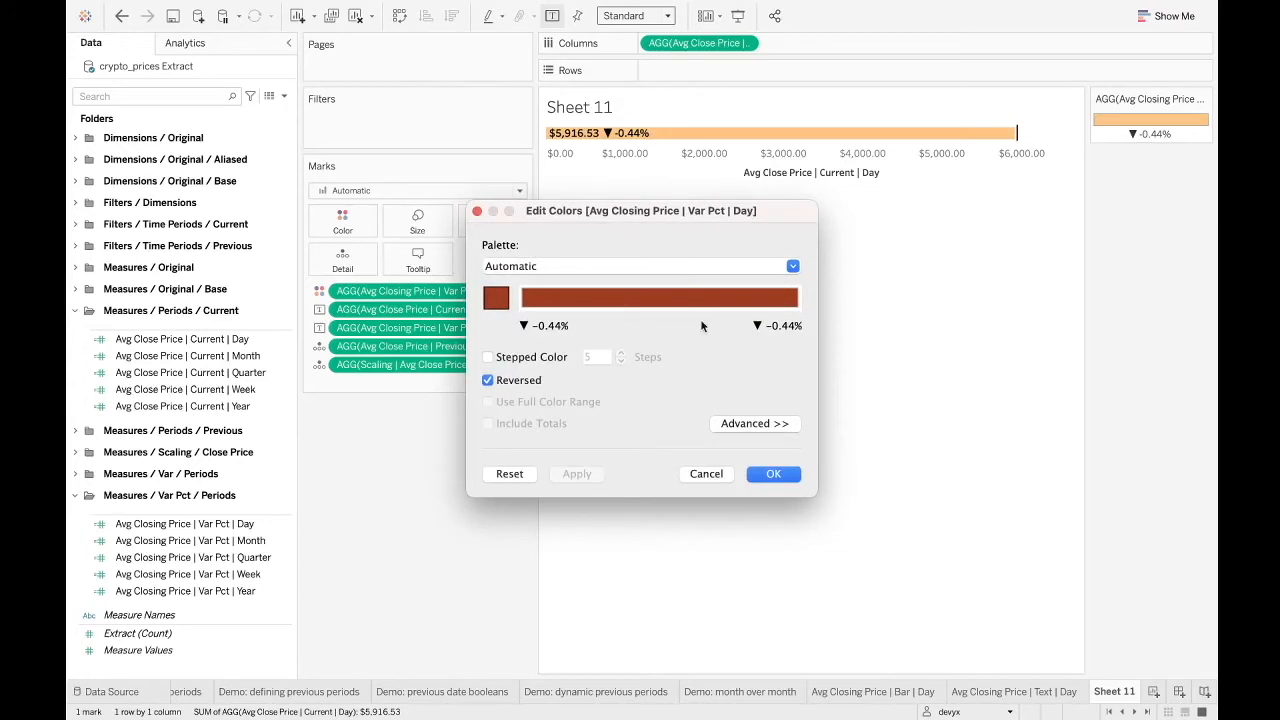
{"action": "left_click", "coordinate": [646, 267]}
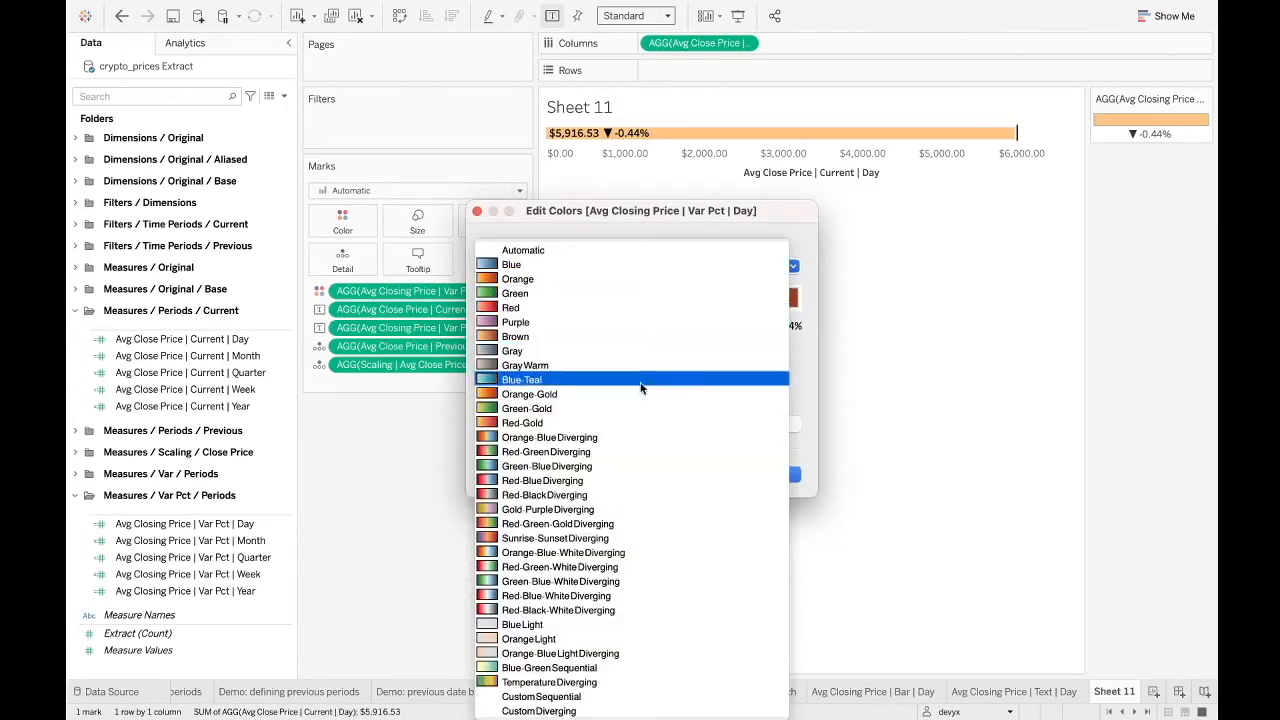
{"action": "left_click", "coordinate": [596, 438]}
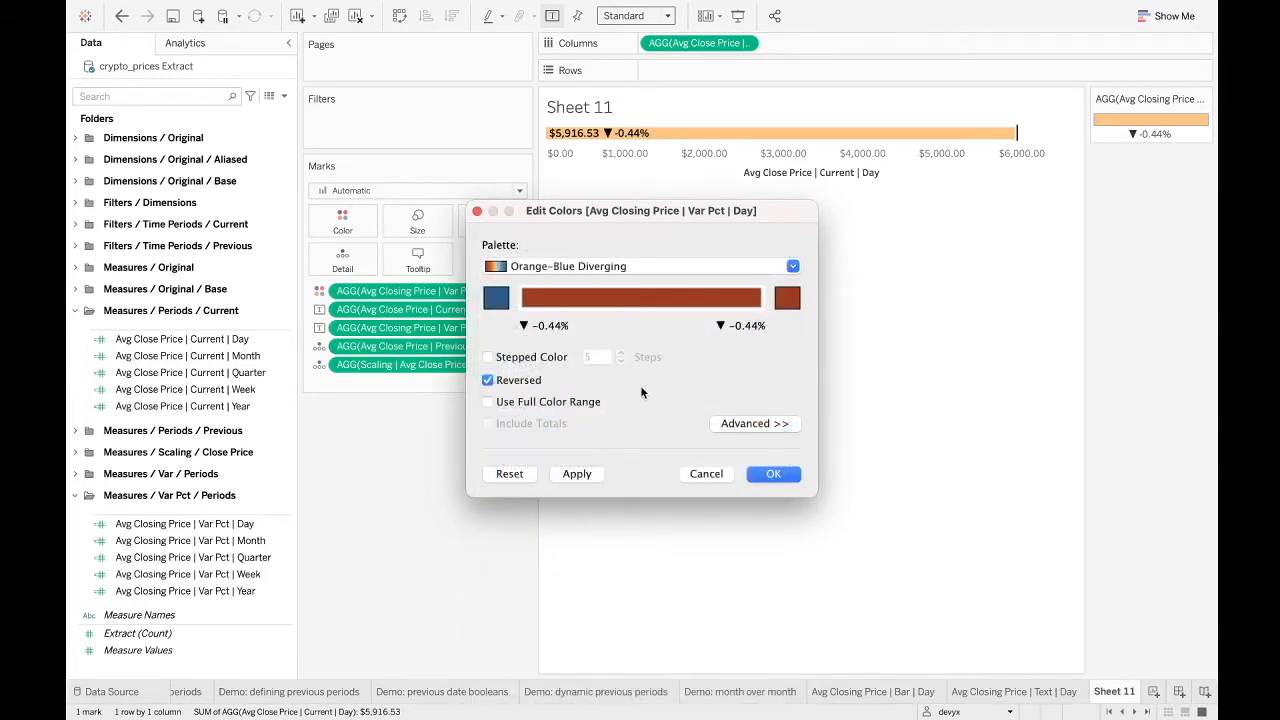
{"action": "left_click", "coordinate": [668, 268]}
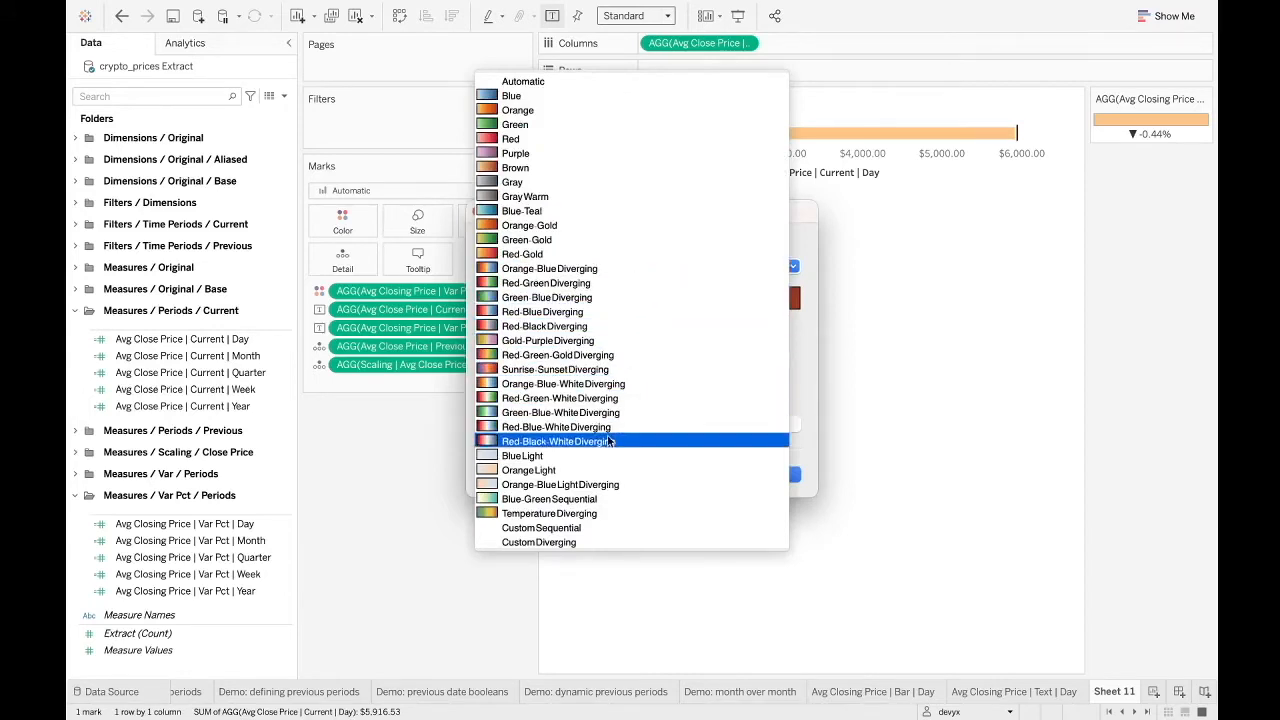
{"action": "left_click", "coordinate": [590, 268]}
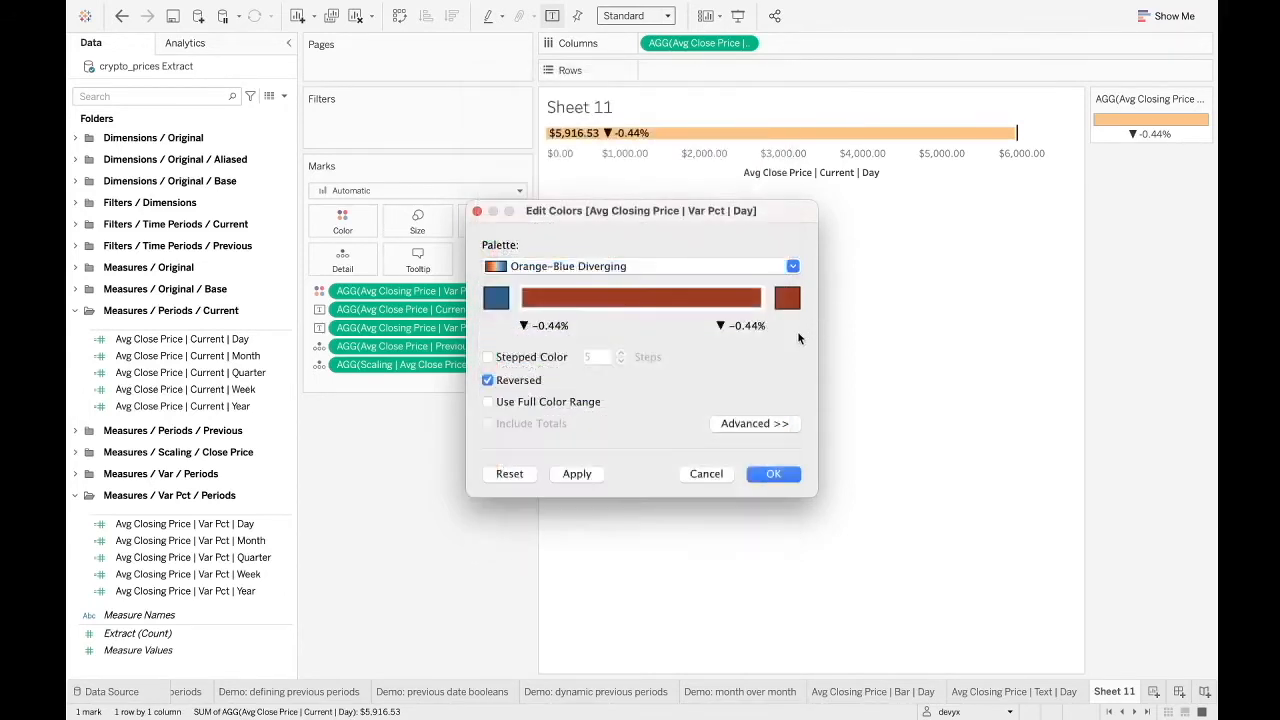
{"action": "left_click", "coordinate": [488, 382]}
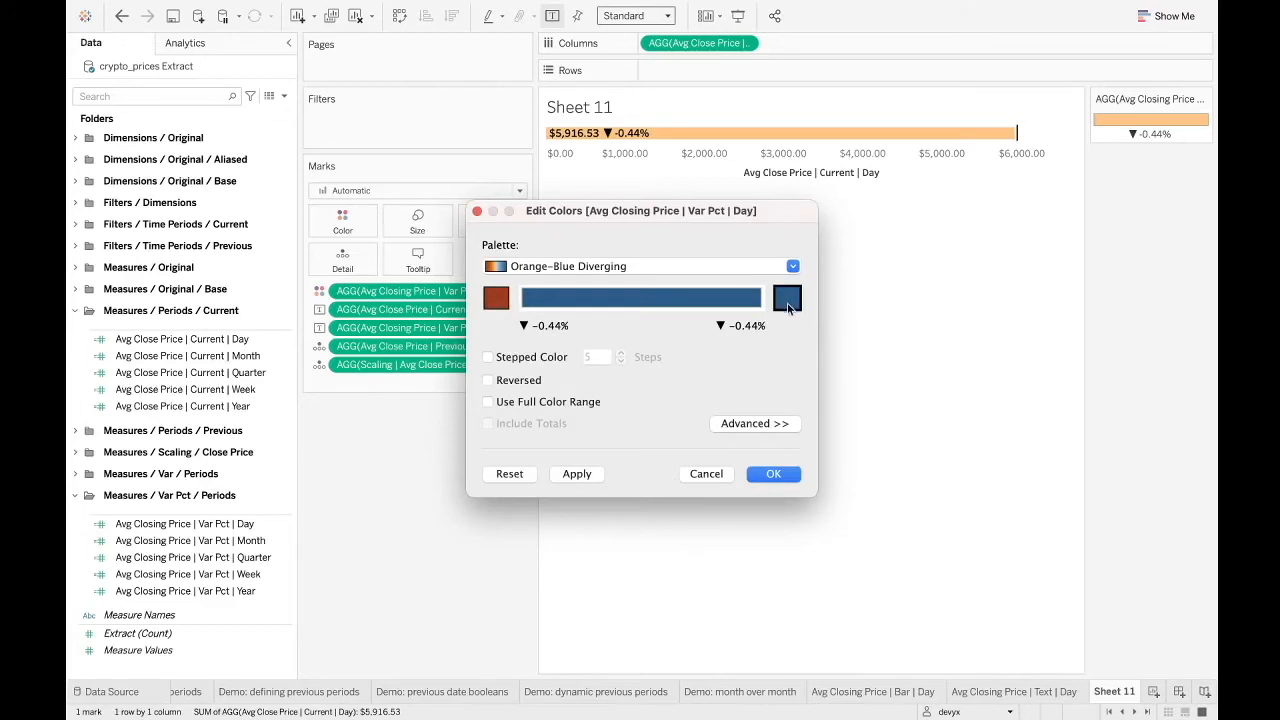
Set a fixed color range starting at -0.5 and ending at 0.5, enable a custom center, and apply it
{"action": "left_click", "coordinate": [759, 425]}
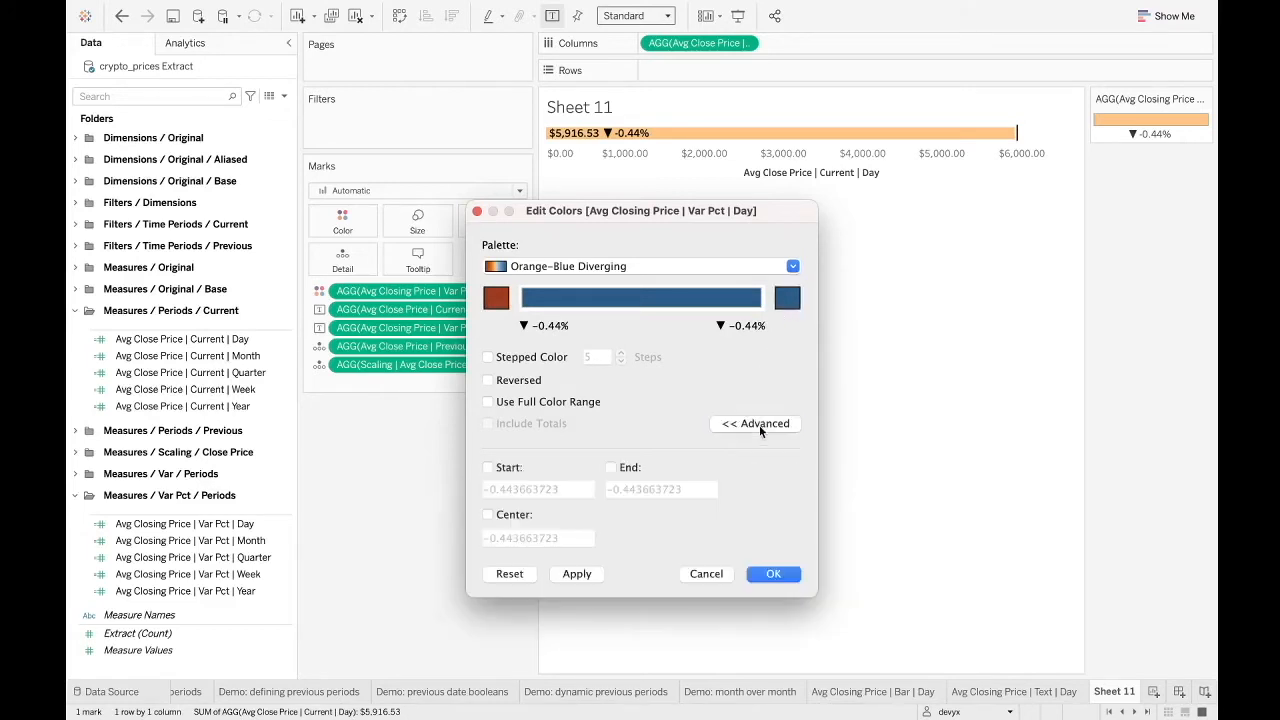
{"action": "left_click", "coordinate": [489, 469]}
{"action": "left_click", "coordinate": [612, 468]}
{"action": "left_click", "coordinate": [489, 515]}
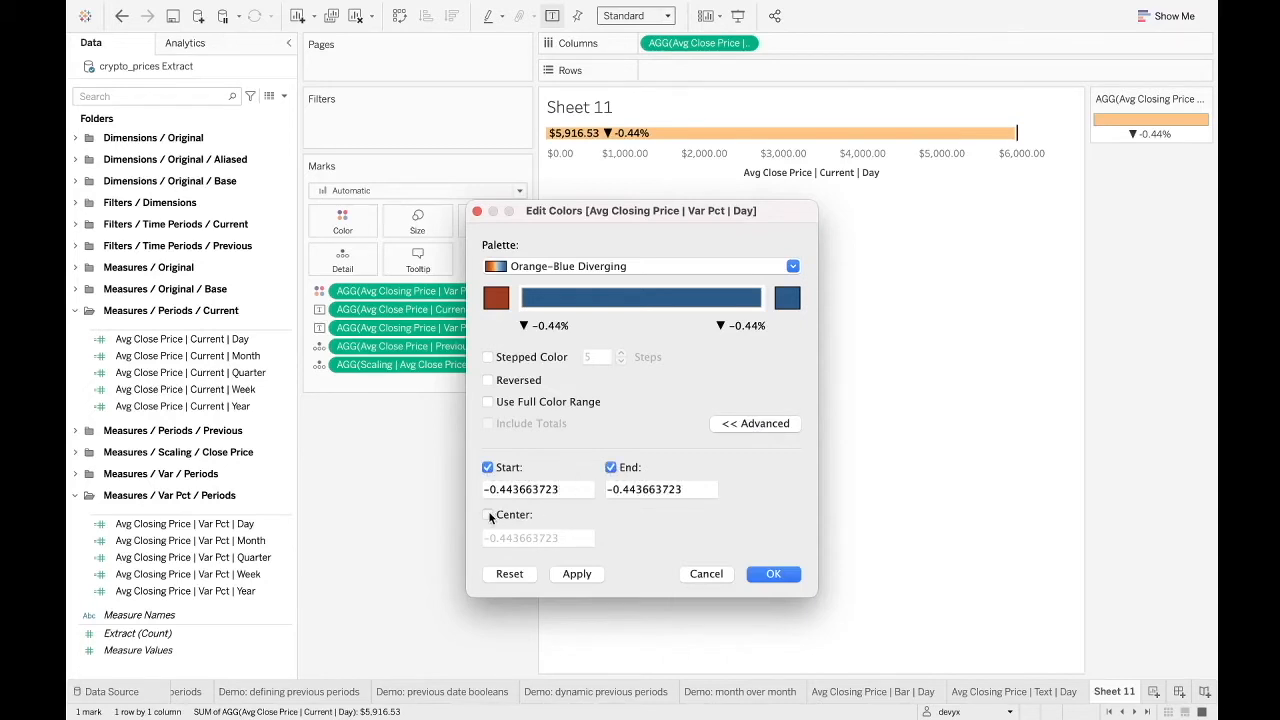
{"action": "left_click_drag", "start_coordinate": [570, 489], "coordinate": [490, 490]}
{"action": "type", "text": "0.5"}
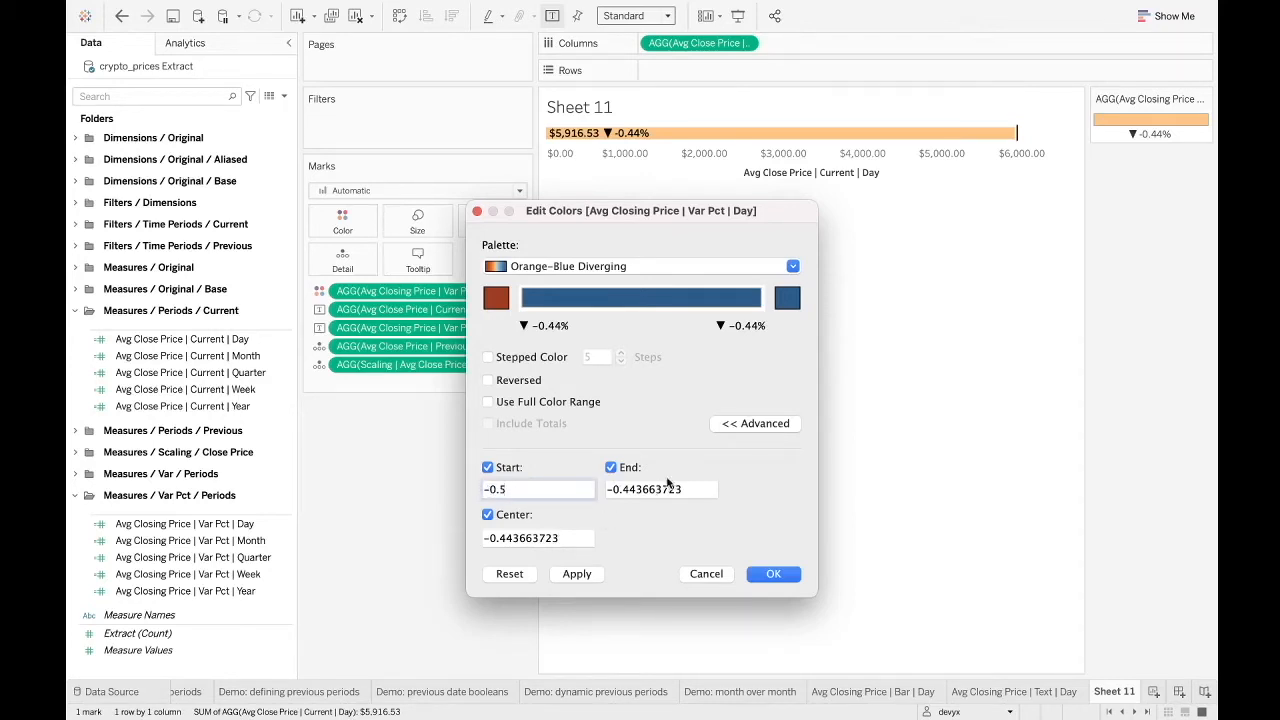
{"action": "left_click_drag", "start_coordinate": [690, 489], "coordinate": [589, 489]}
{"action": "key", "text": "BackSpace"}
{"action": "type", "text": "50.5"}
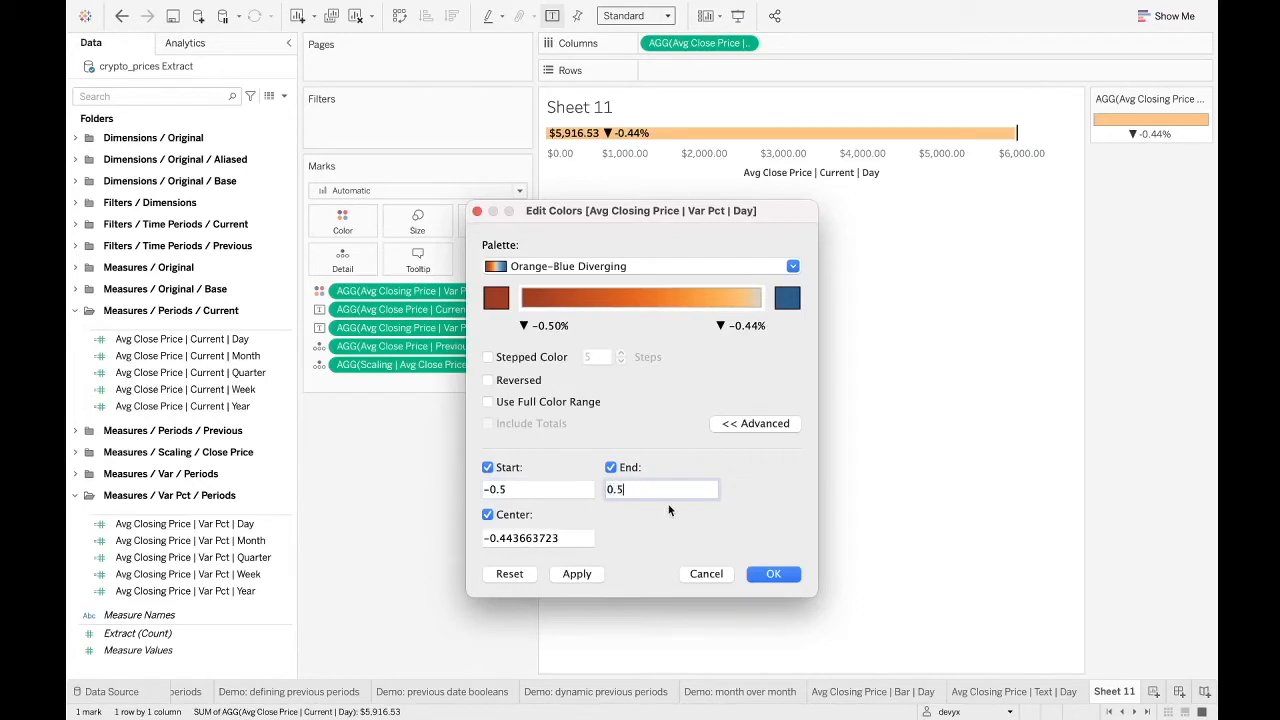
{"action": "left_click", "coordinate": [577, 573]}
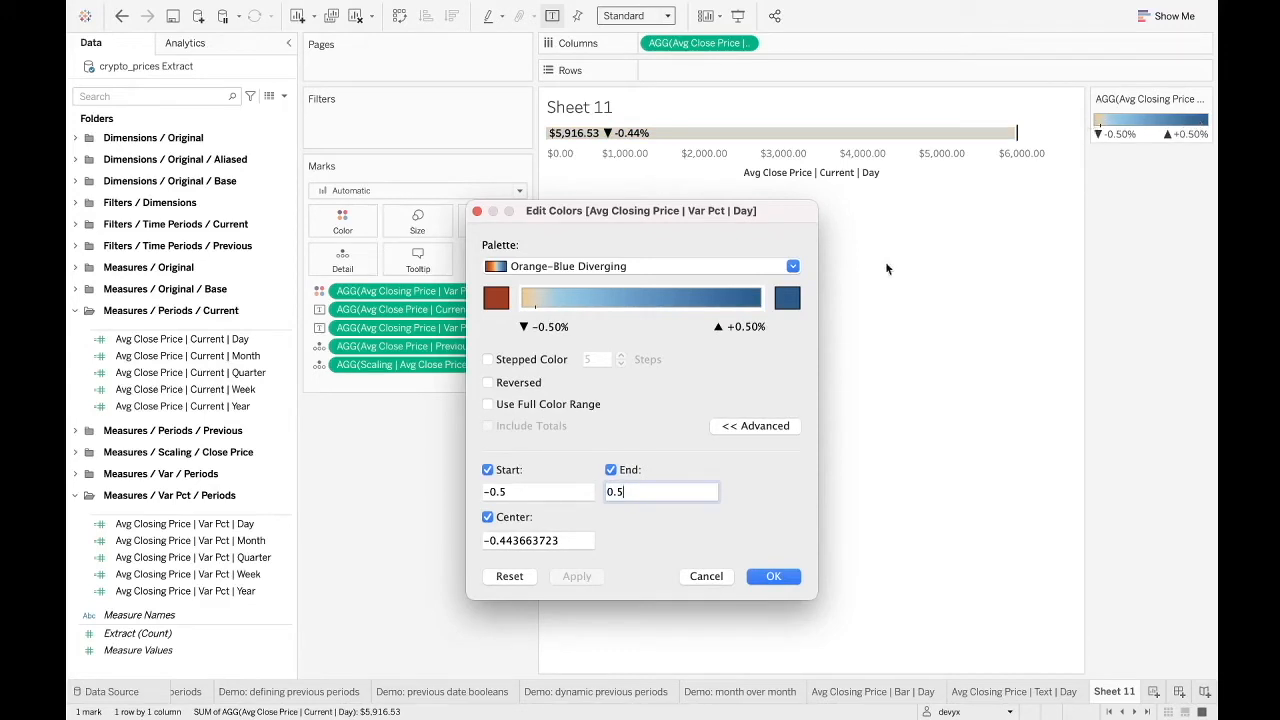
Set the center of the variance color range to 0 and apply it
{"action": "left_click_drag", "start_coordinate": [571, 540], "coordinate": [456, 548]}
{"action": "type", "text": "0"}
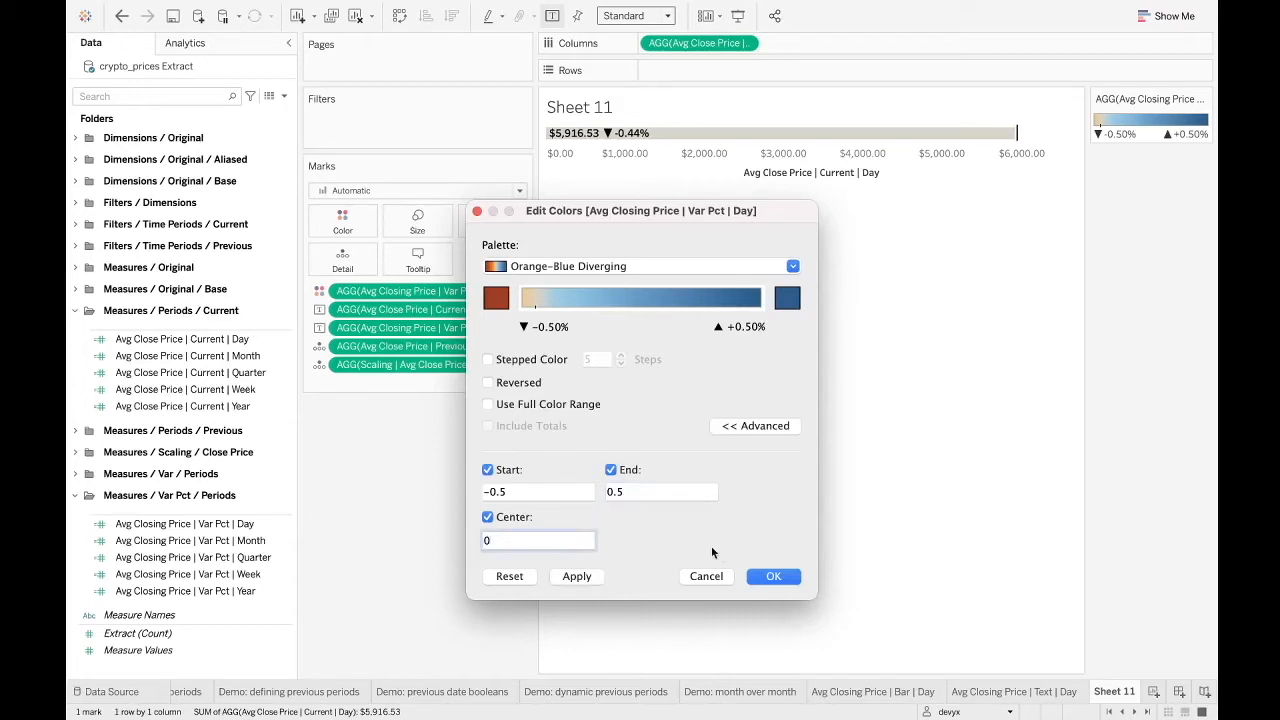
{"action": "left_click", "coordinate": [571, 580]}
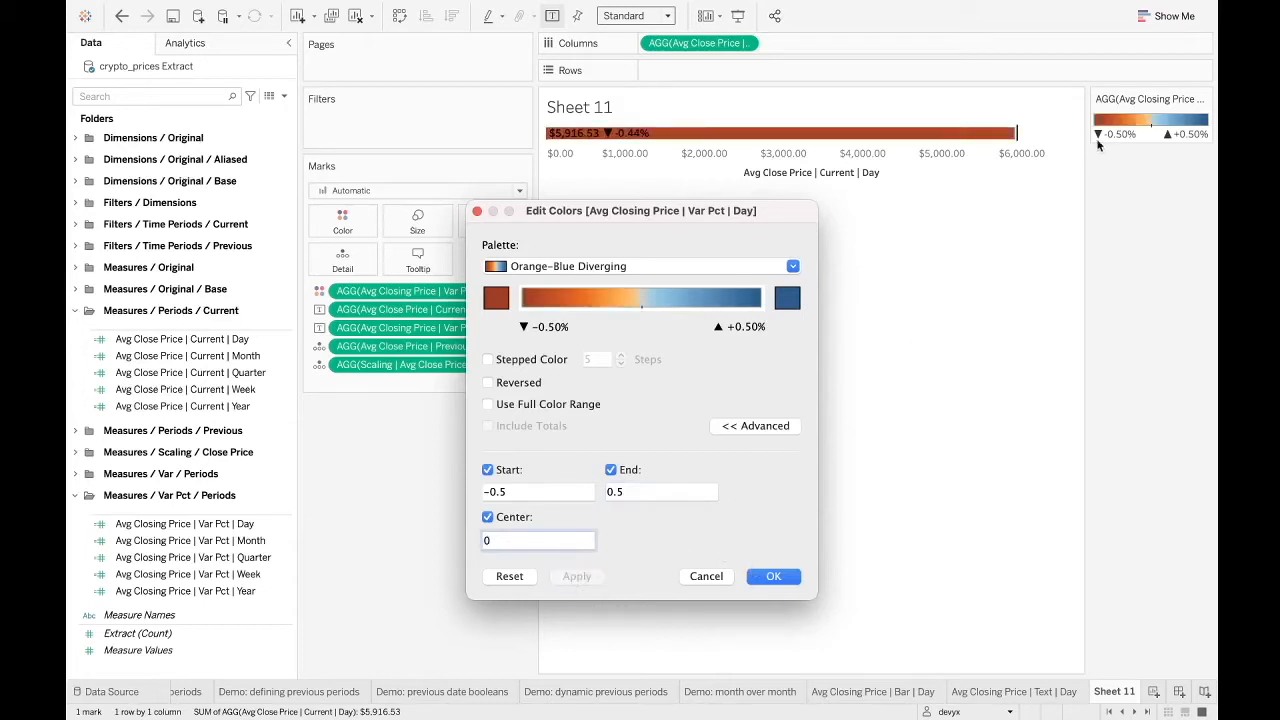
Turn on stepped color for the variance palette and reduce it to 2 steps
{"action": "left_click", "coordinate": [537, 362]}
{"action": "left_click", "coordinate": [620, 364]}
{"action": "left_click", "coordinate": [620, 364]}
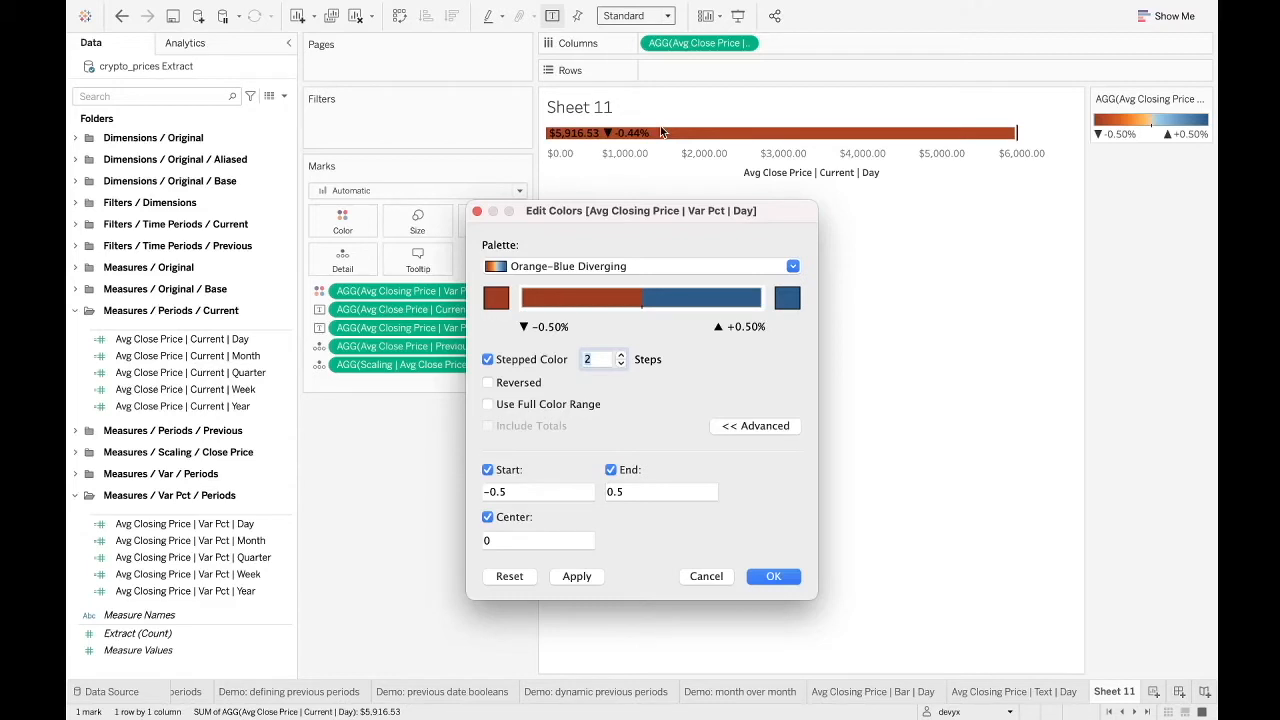
Change the negative end color of the variance palette to a bright orange
{"action": "left_click", "coordinate": [496, 298]}
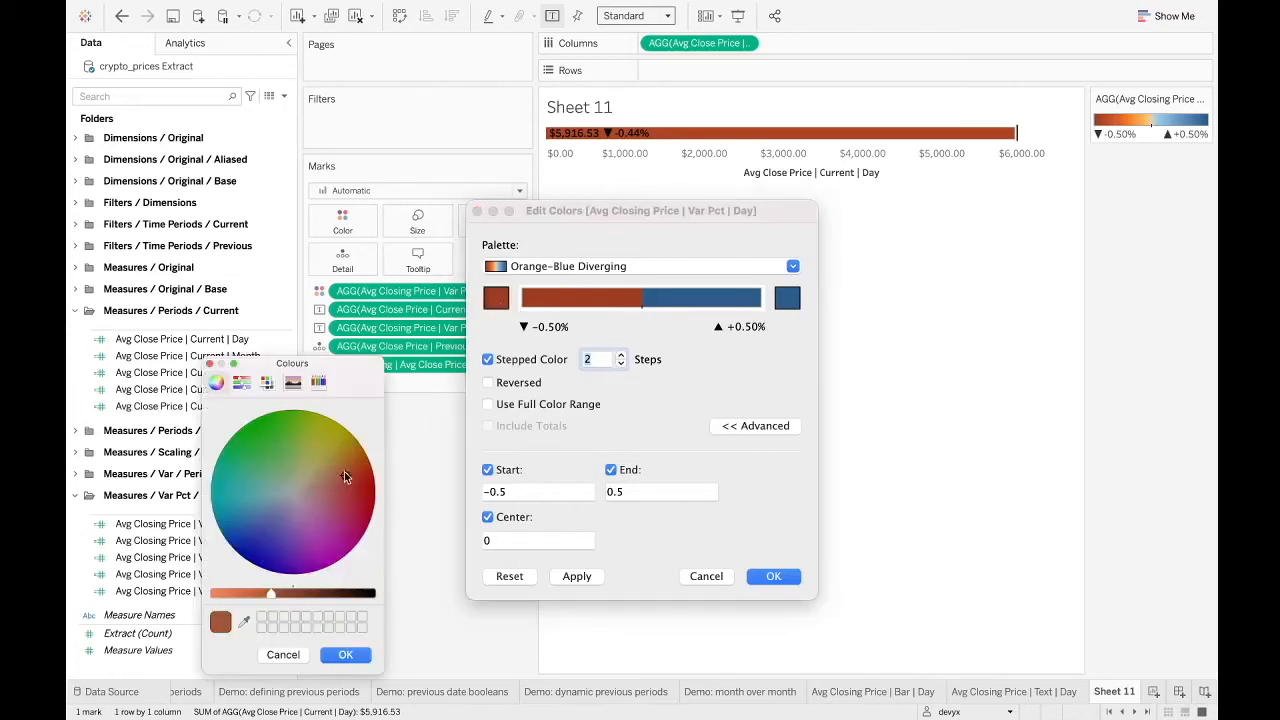
{"action": "mouse_move", "coordinate": [347, 475]}
{"action": "left_mouse_down"}
{"action": "mouse_move", "coordinate": [329, 466]}
{"action": "mouse_move", "coordinate": [351, 458]}
{"action": "left_mouse_up"}
{"action": "left_click_drag", "start_coordinate": [269, 592], "coordinate": [232, 596]}
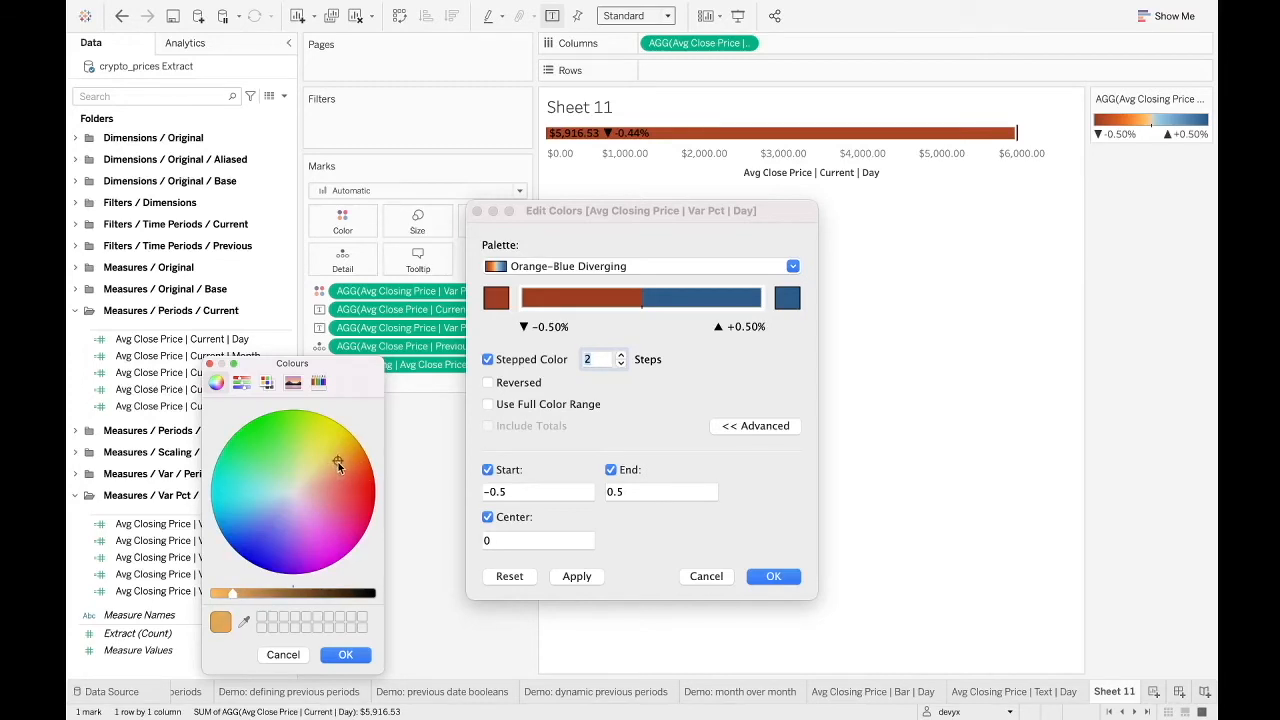
{"action": "left_click_drag", "start_coordinate": [231, 595], "coordinate": [225, 597]}
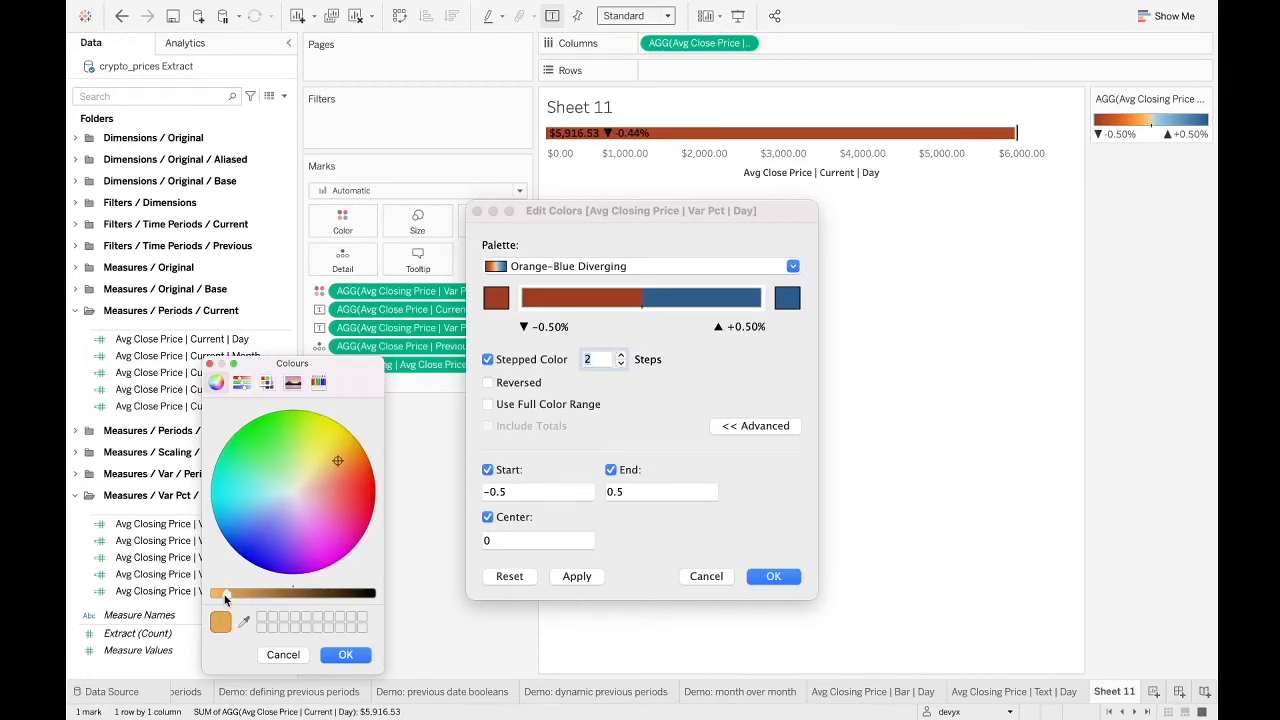
{"action": "left_click", "coordinate": [345, 654]}
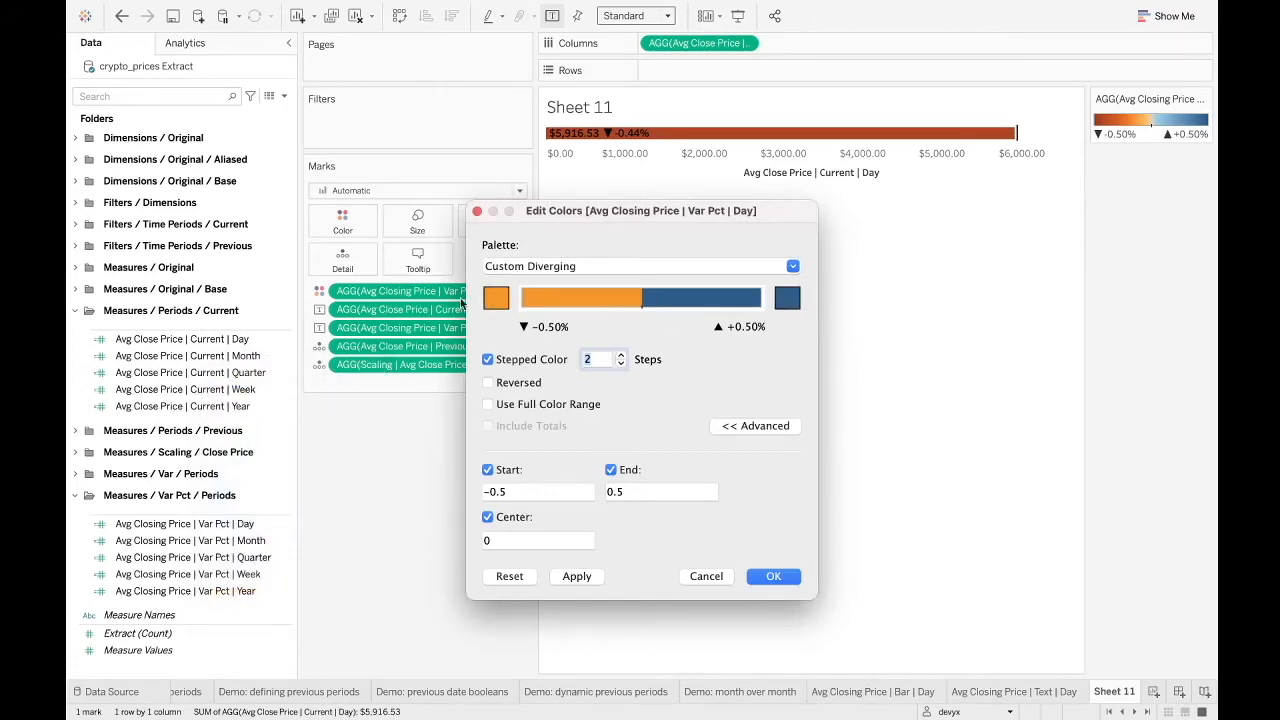
{"action": "left_click", "coordinate": [495, 298]}
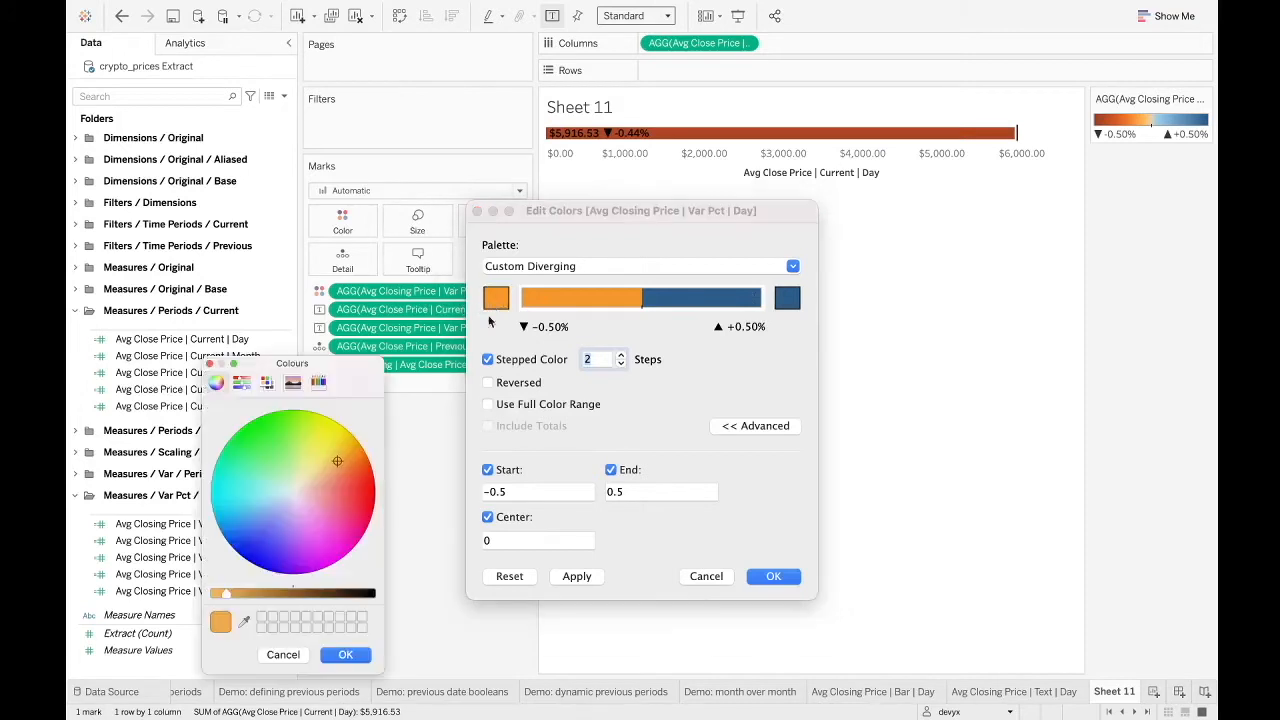
{"action": "left_click", "coordinate": [245, 623]}
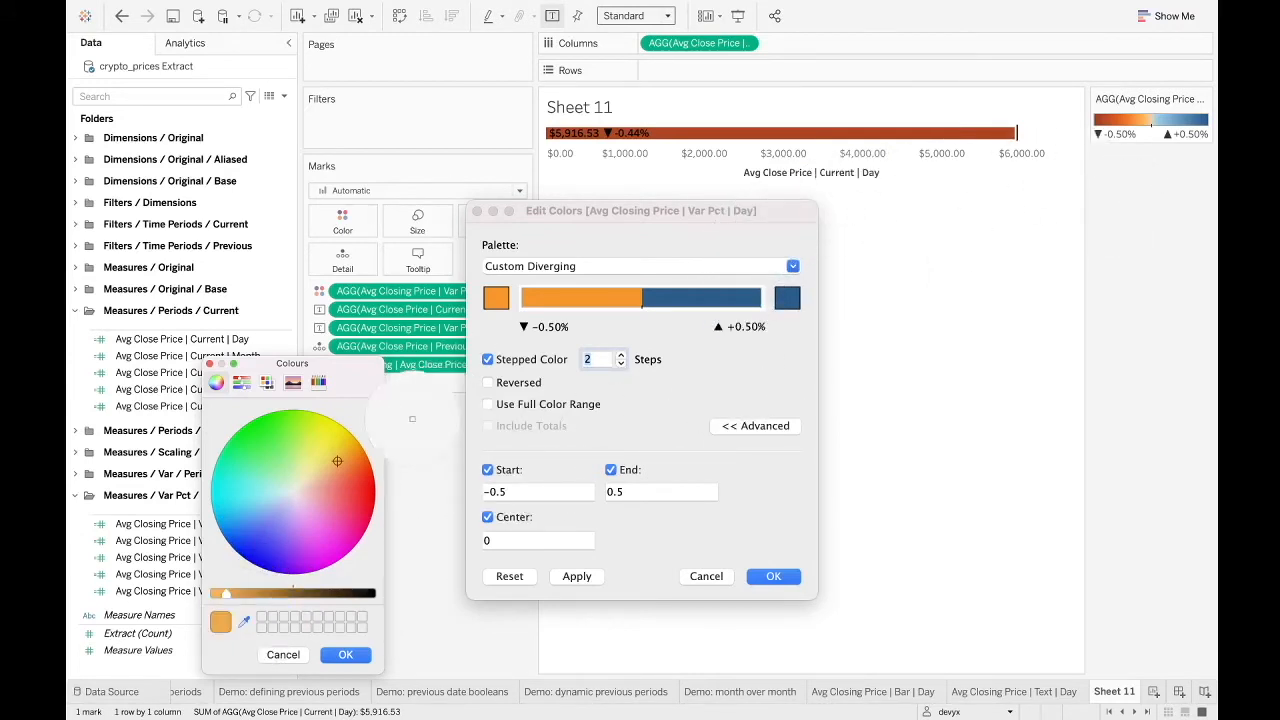
{"action": "left_click", "coordinate": [337, 459]}
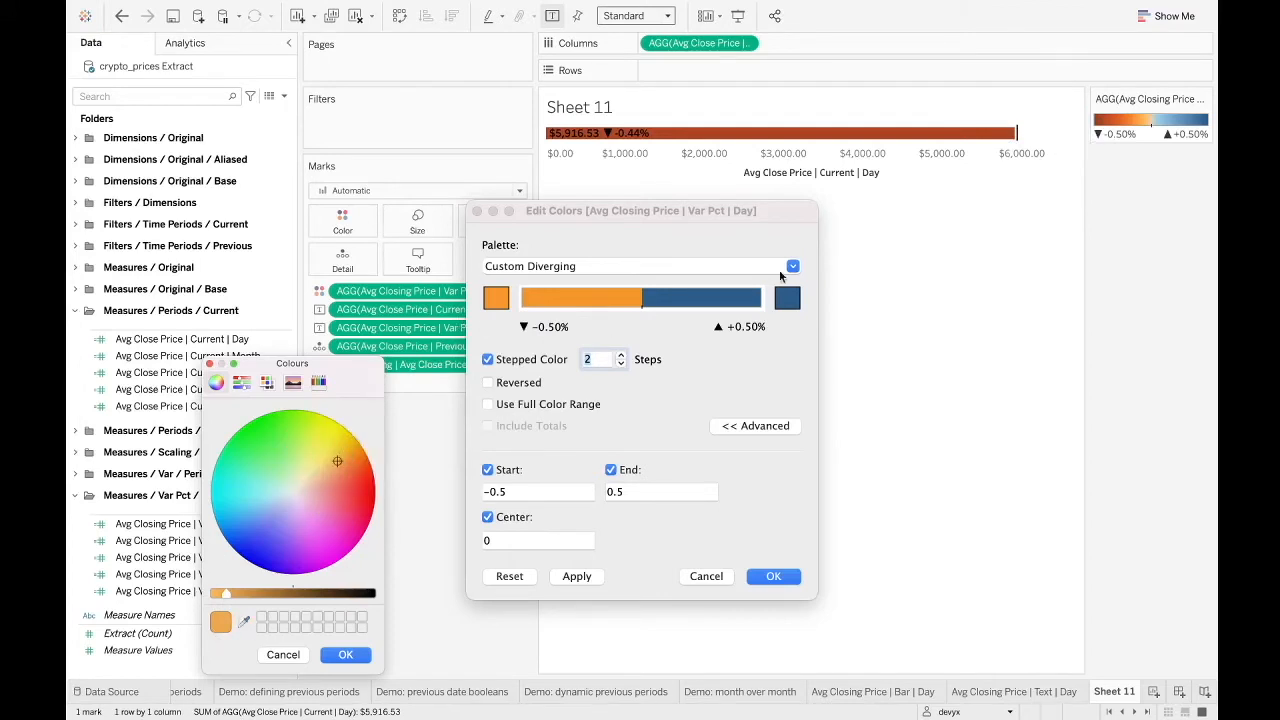
{"action": "left_click", "coordinate": [800, 311]}
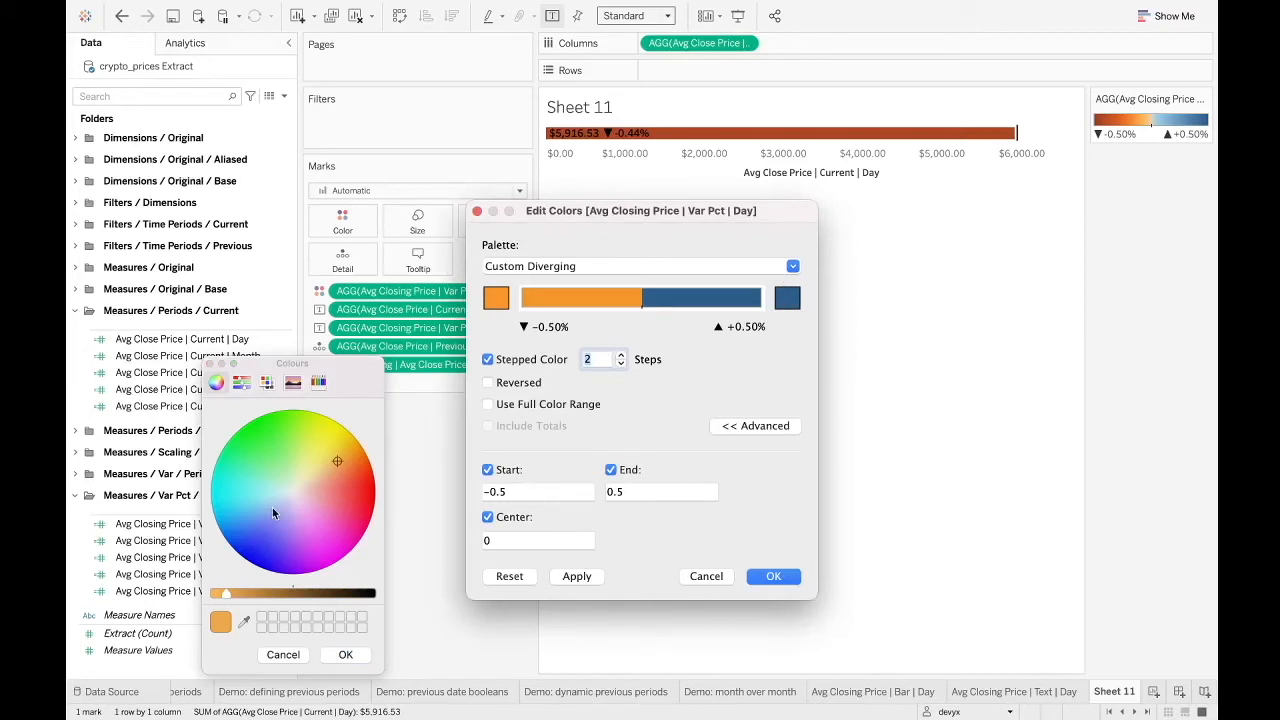
{"action": "left_click", "coordinate": [210, 363]}
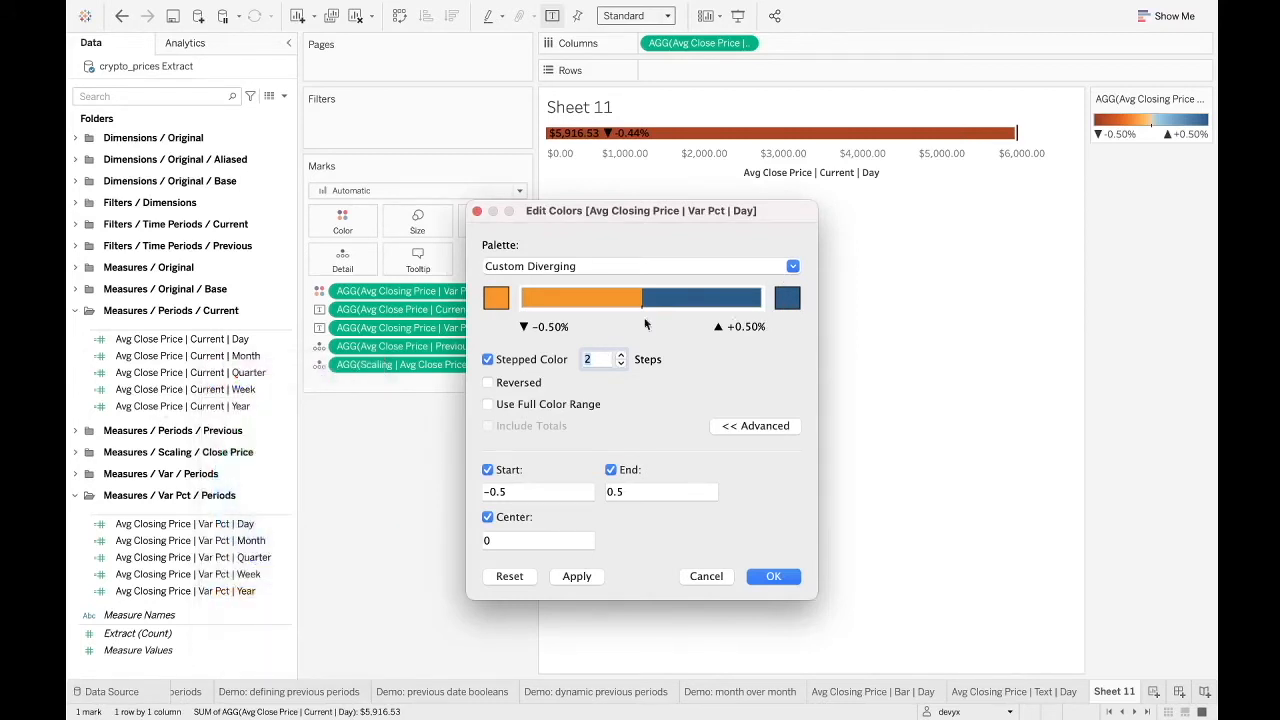
Change the positive end color of the variance palette to a bright sky blue and accept the color settings
{"action": "left_click", "coordinate": [788, 299]}
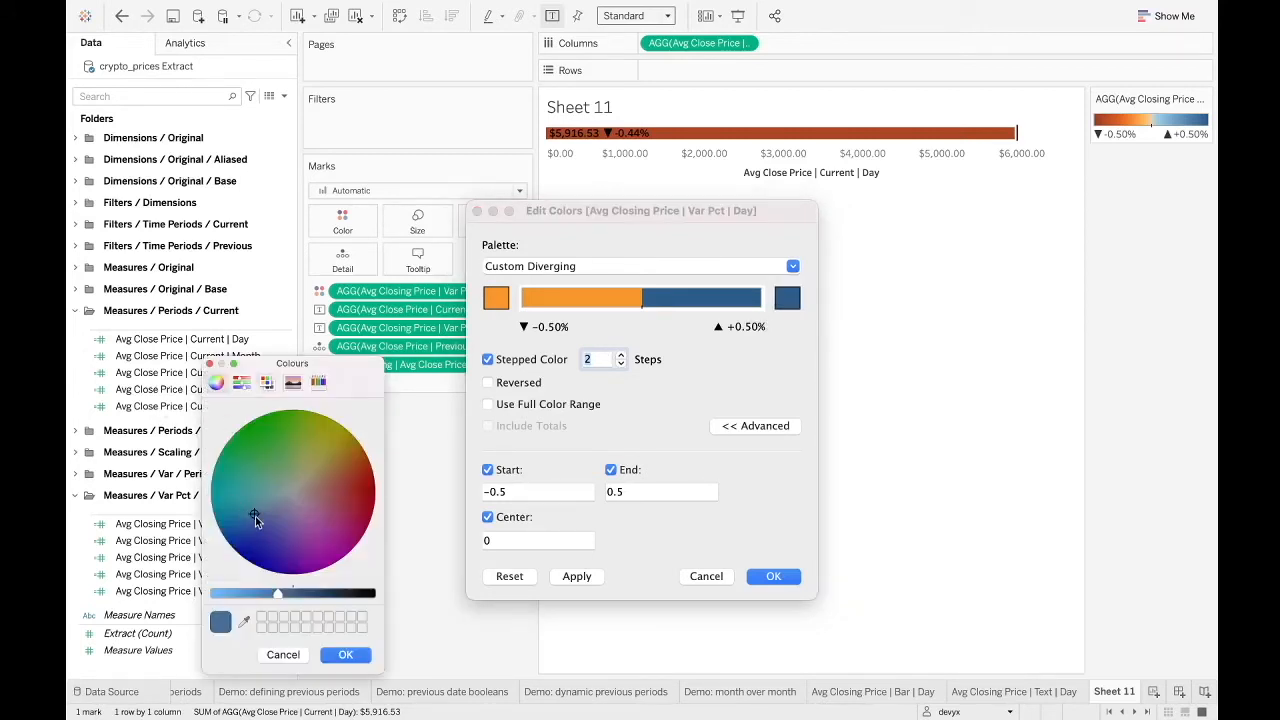
{"action": "left_click_drag", "start_coordinate": [253, 516], "coordinate": [230, 514]}
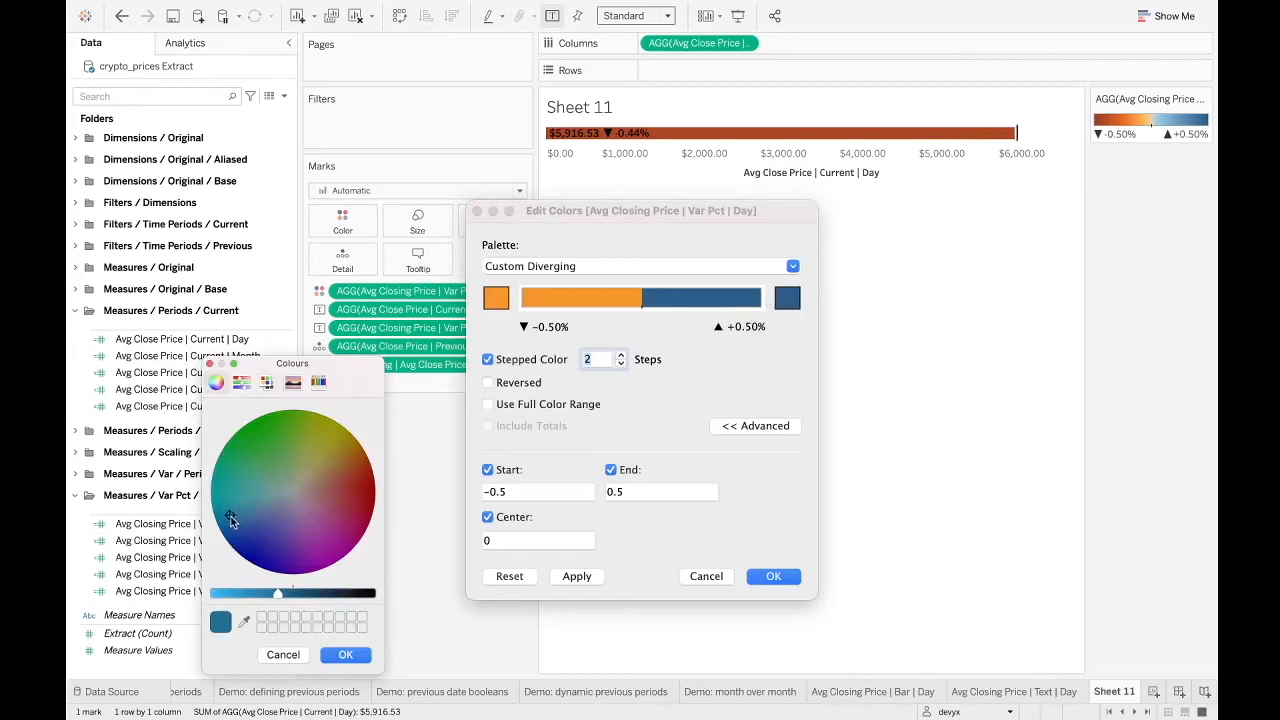
{"action": "left_click_drag", "start_coordinate": [277, 590], "coordinate": [227, 596]}
{"action": "left_click", "coordinate": [338, 650]}
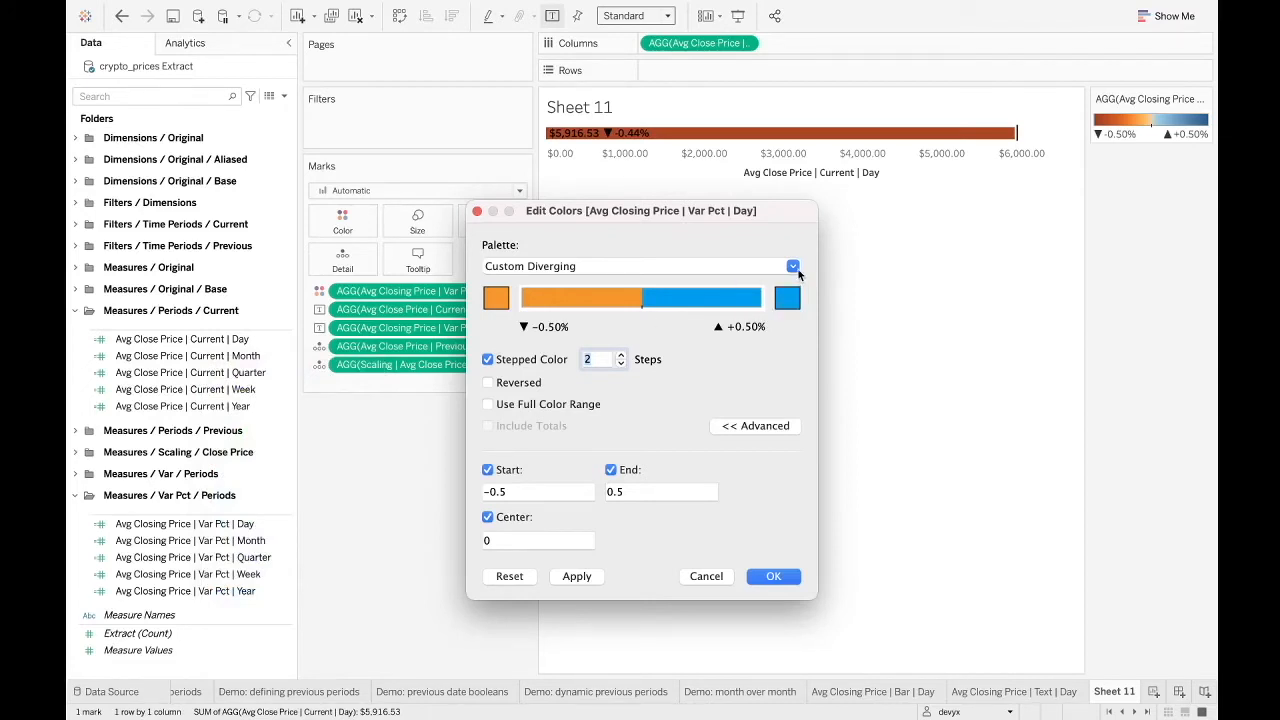
{"action": "left_click", "coordinate": [790, 297]}
{"action": "left_click", "coordinate": [231, 506]}
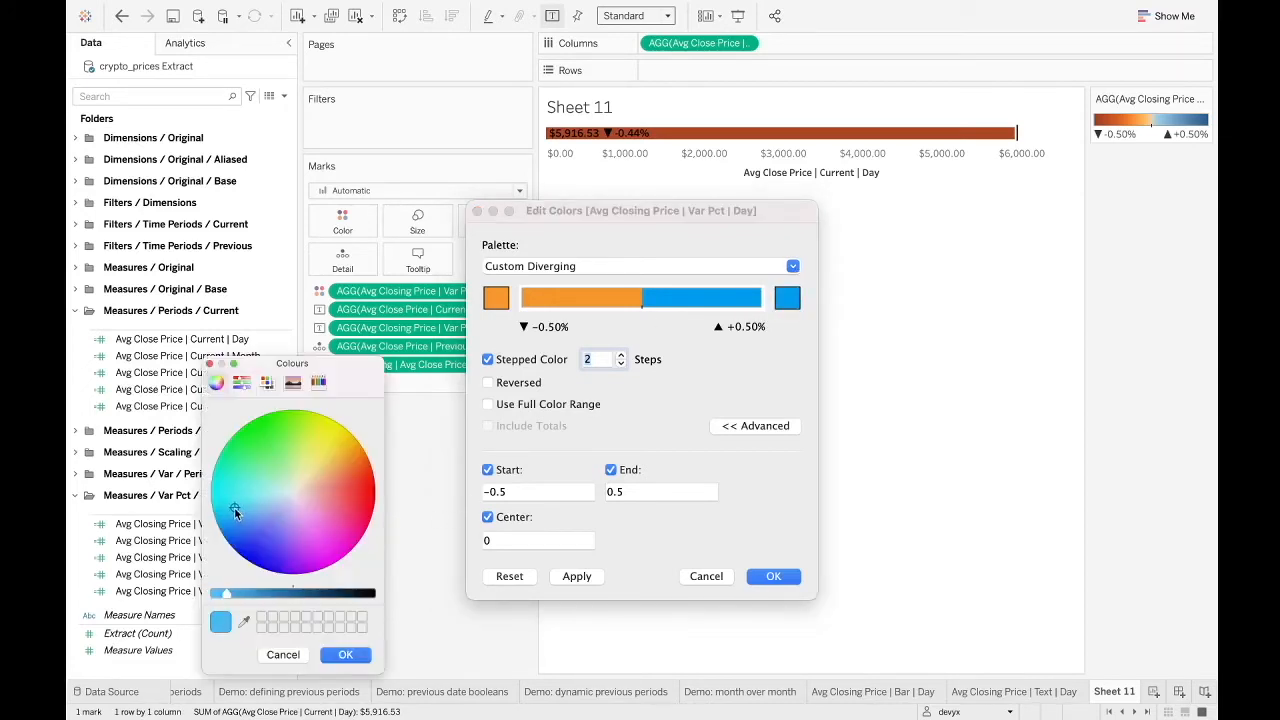
{"action": "left_click", "coordinate": [345, 654]}
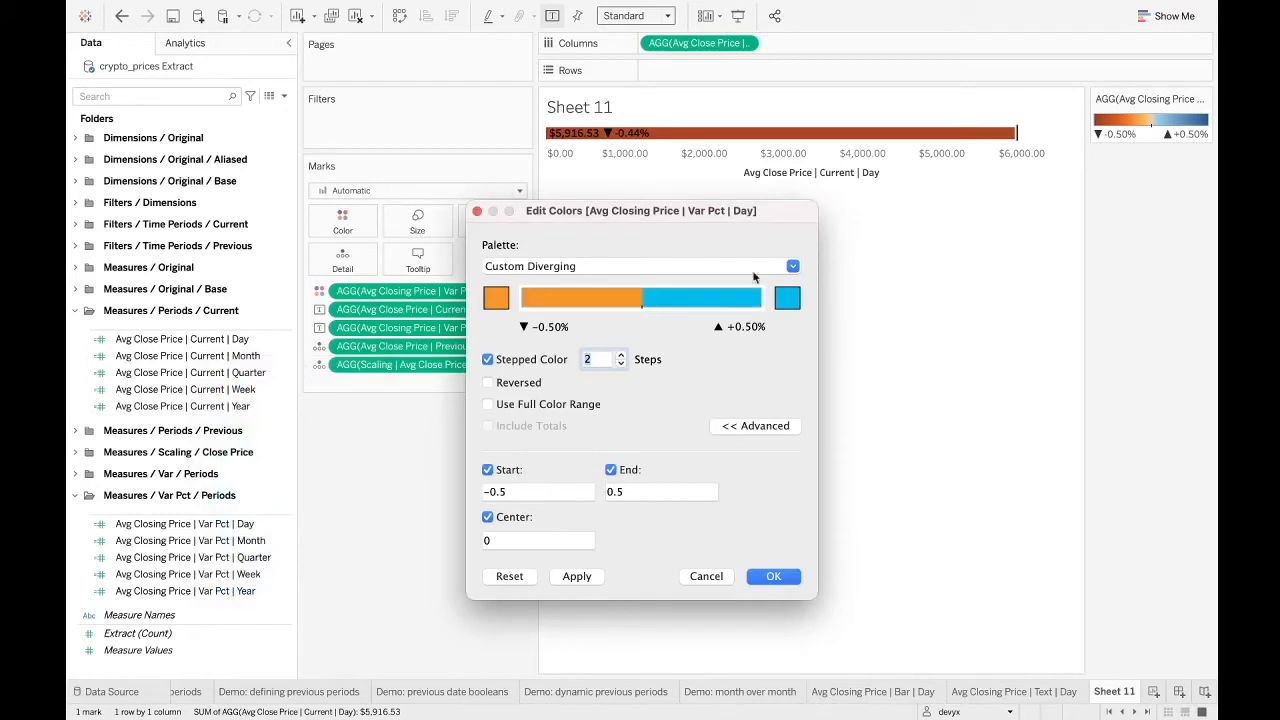
{"action": "left_click", "coordinate": [772, 577]}
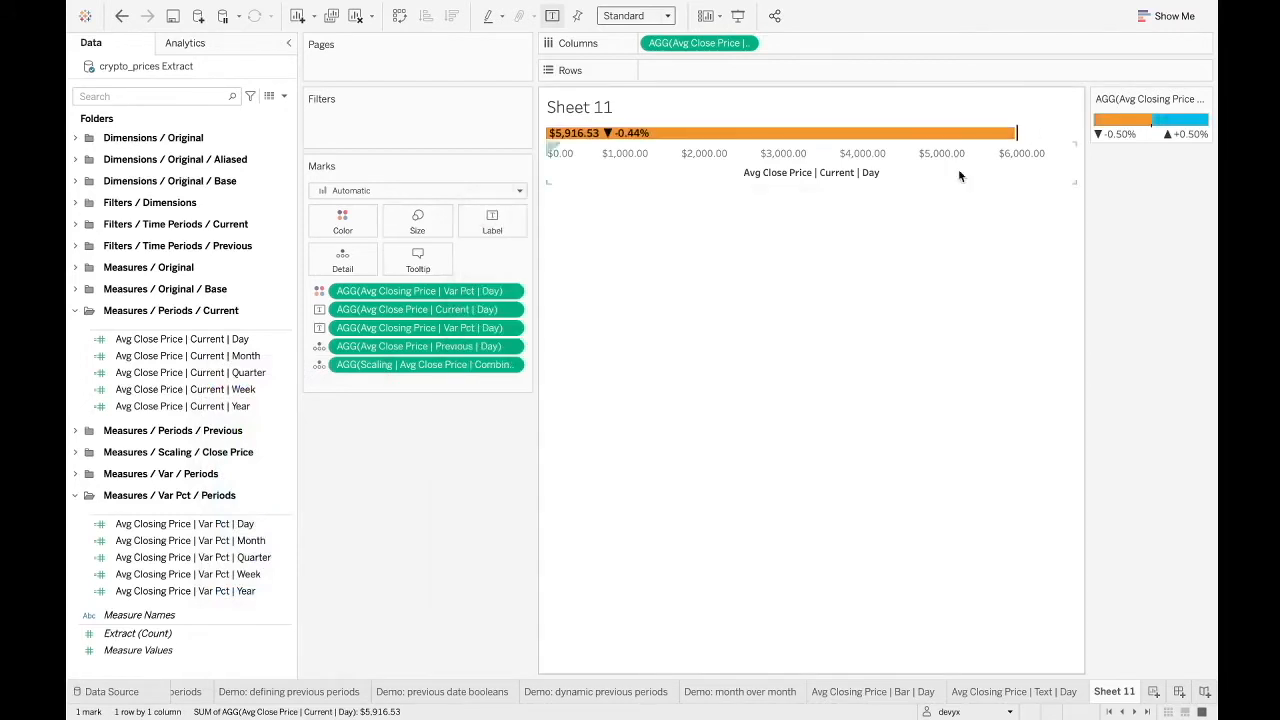
In the bar's tooltip text, replace the current day price field's caption with "Today's avg close price:"
{"action": "mouse_move", "coordinate": [627, 139]}
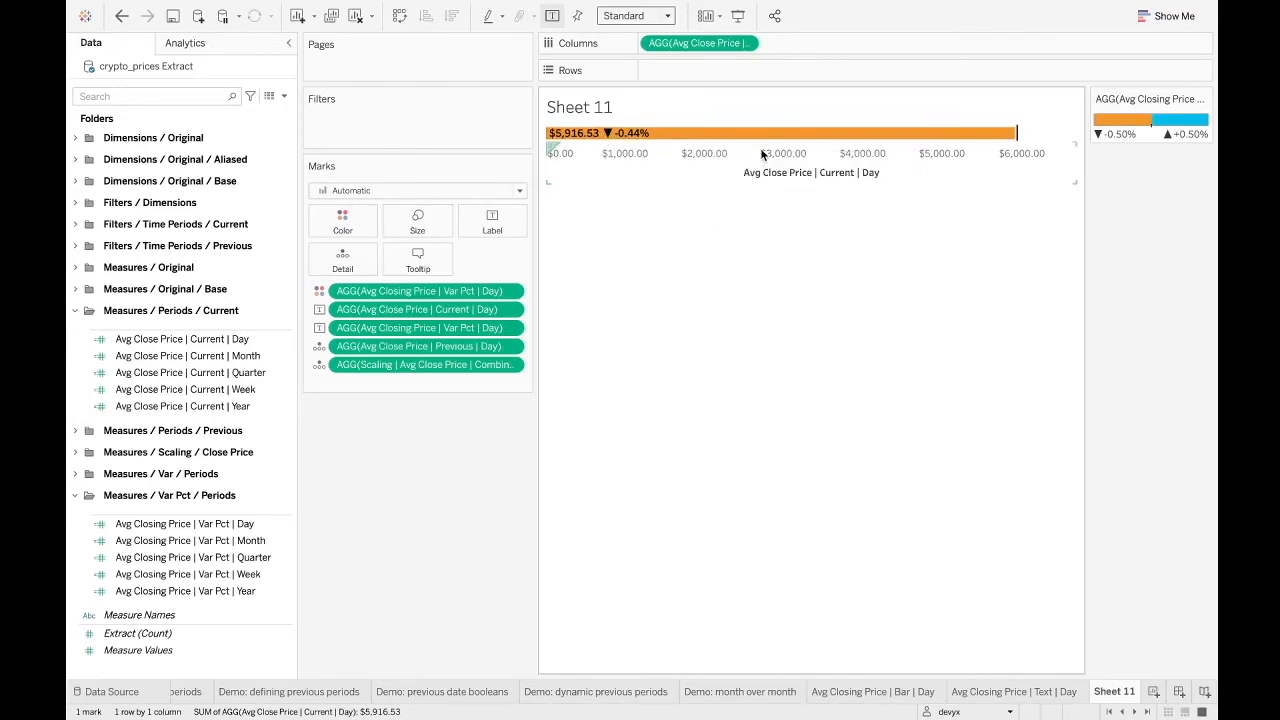
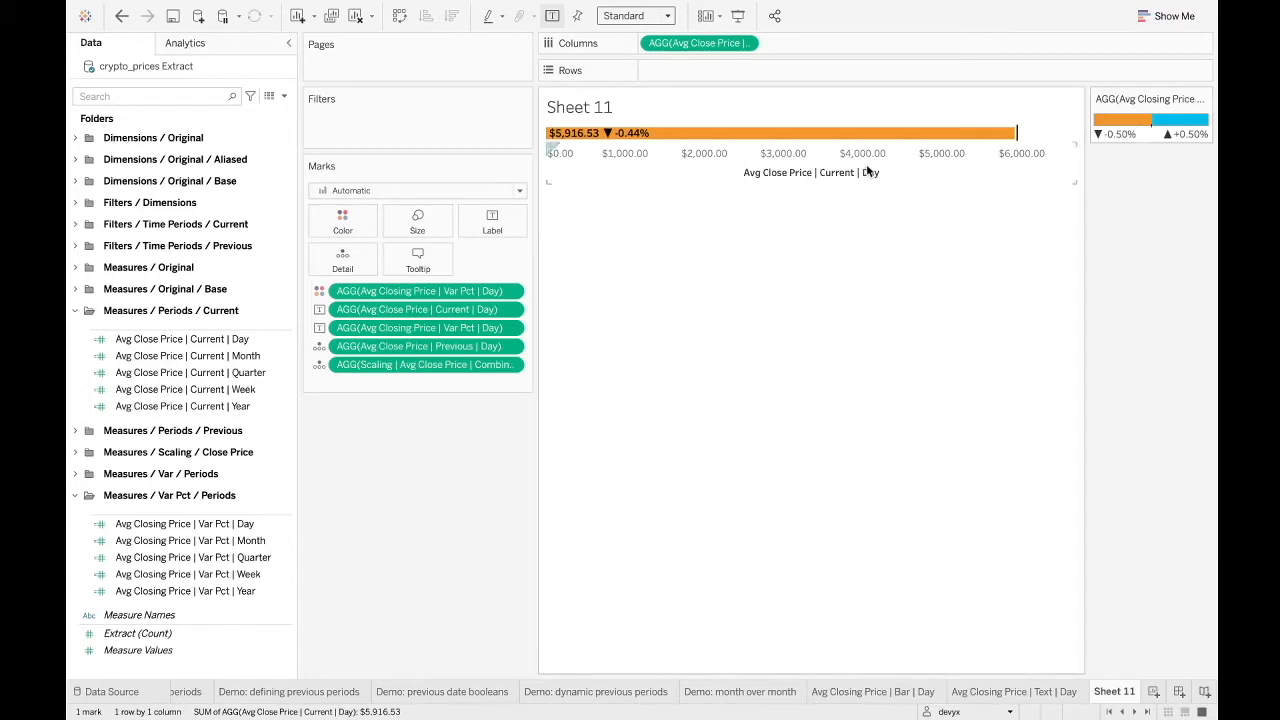
{"action": "mouse_move", "coordinate": [865, 135]}
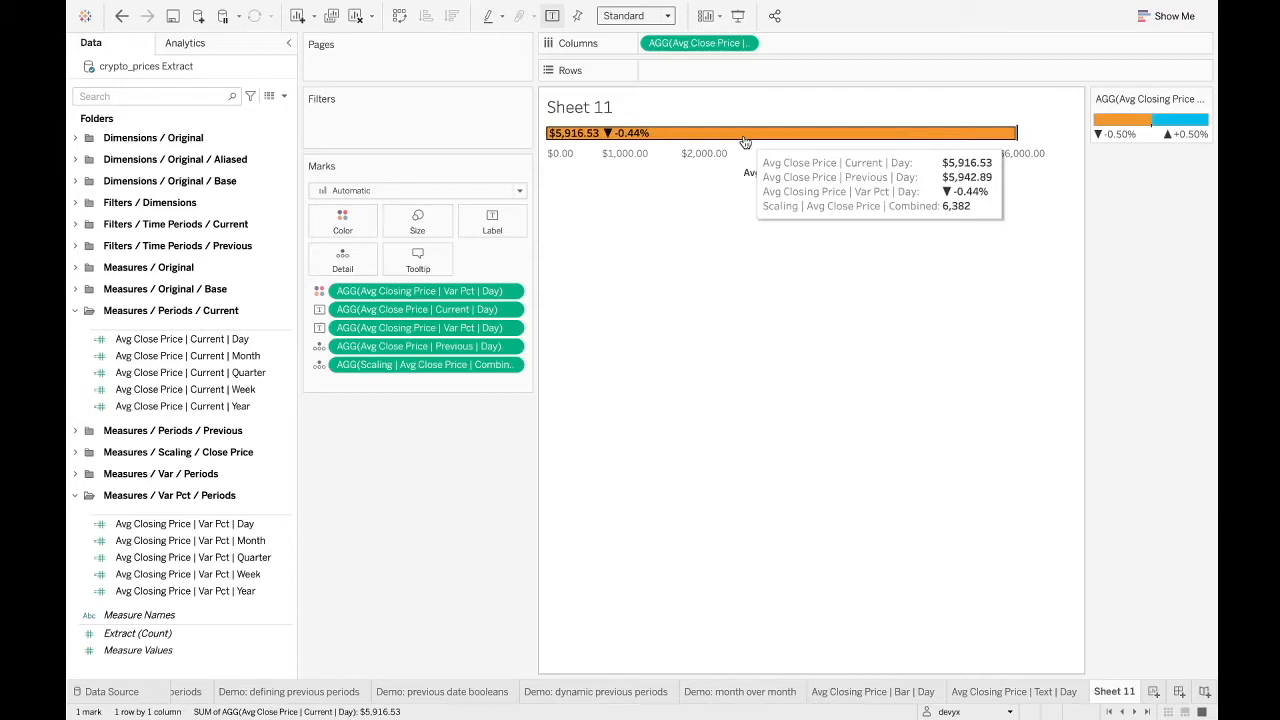
{"action": "left_click", "coordinate": [418, 260]}
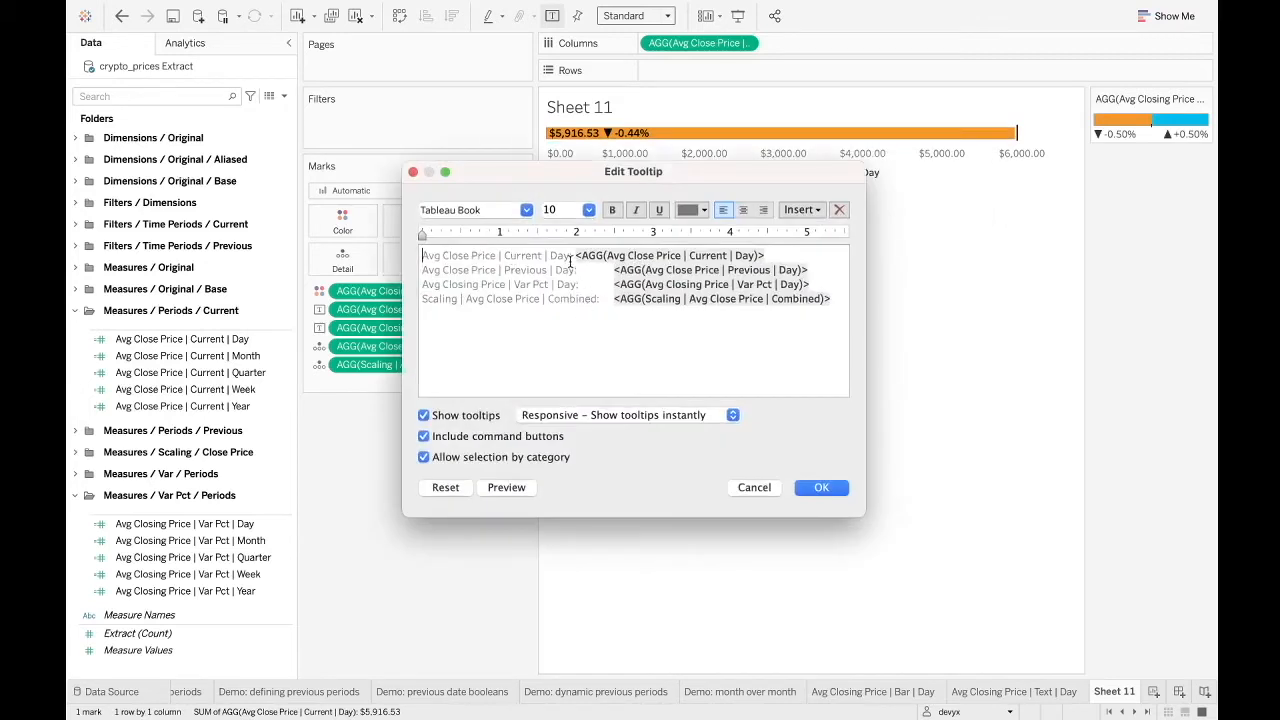
{"action": "left_click_drag", "start_coordinate": [571, 258], "coordinate": [395, 257]}
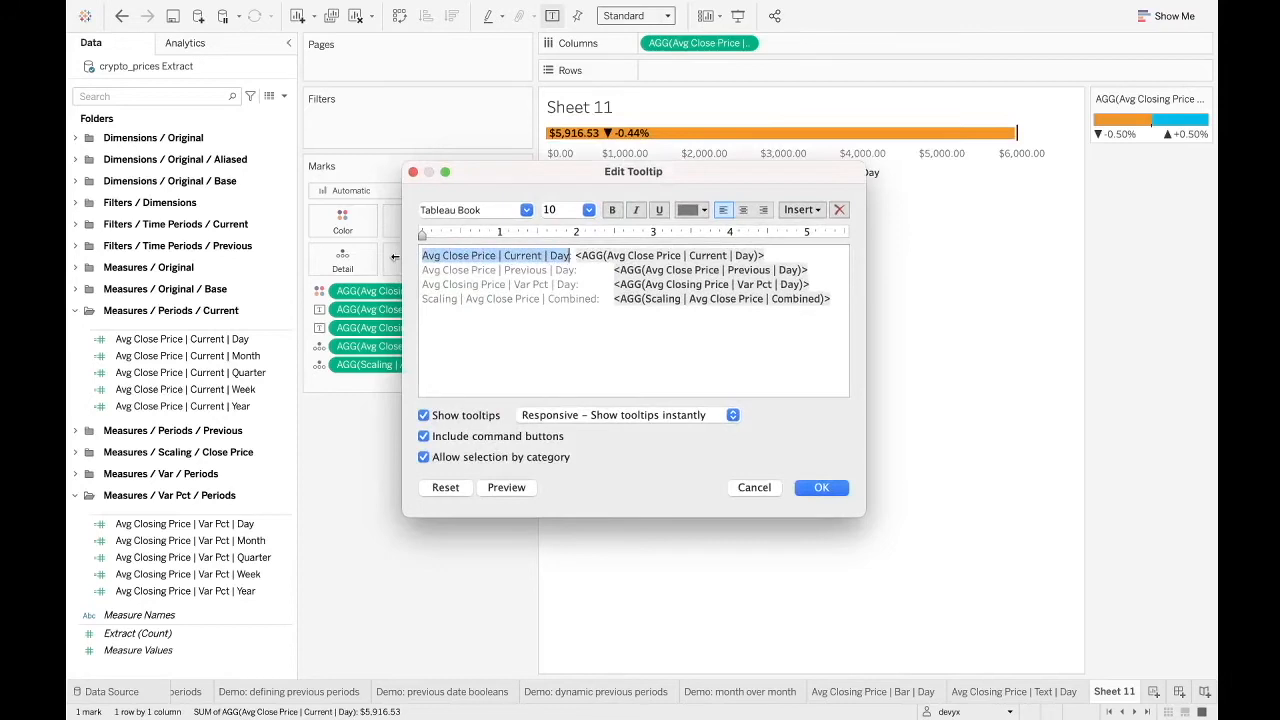
{"action": "type", "text": "Today's avg cl"}
{"action": "type", "text": "rice:"}
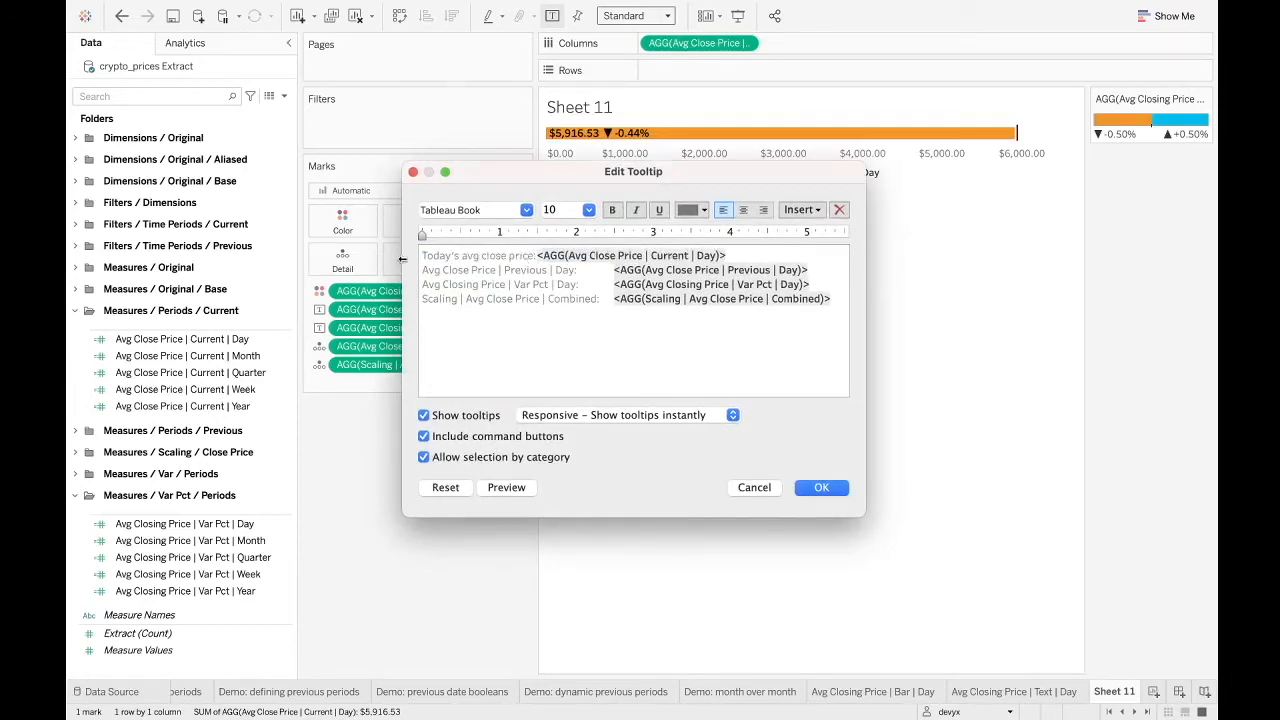
Replace the previous day price field's caption in the tooltip with "Yesterday's avg close price:" and accept the tooltip
{"action": "left_click_drag", "start_coordinate": [576, 270], "coordinate": [419, 264]}
{"action": "type", "text": "Yesterday's av"}
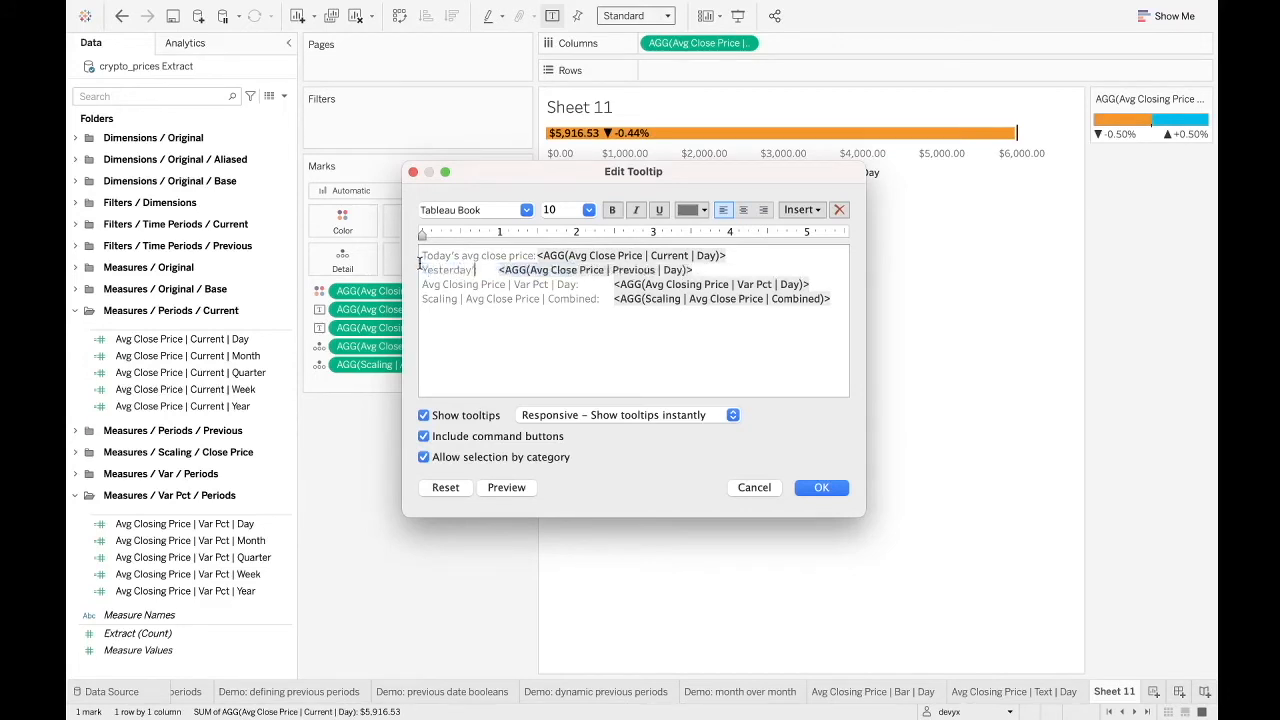
{"action": "type", "text": "g close price:"}
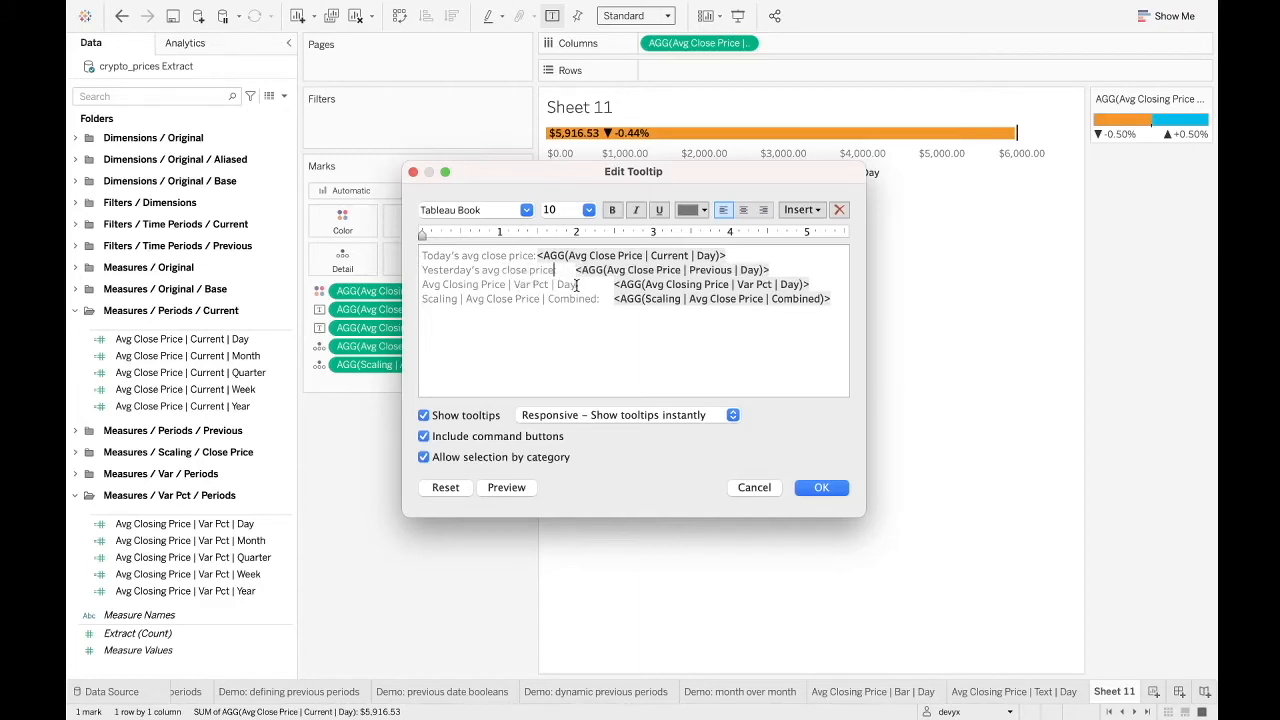
{"action": "left_click_drag", "start_coordinate": [575, 285], "coordinate": [513, 285]}
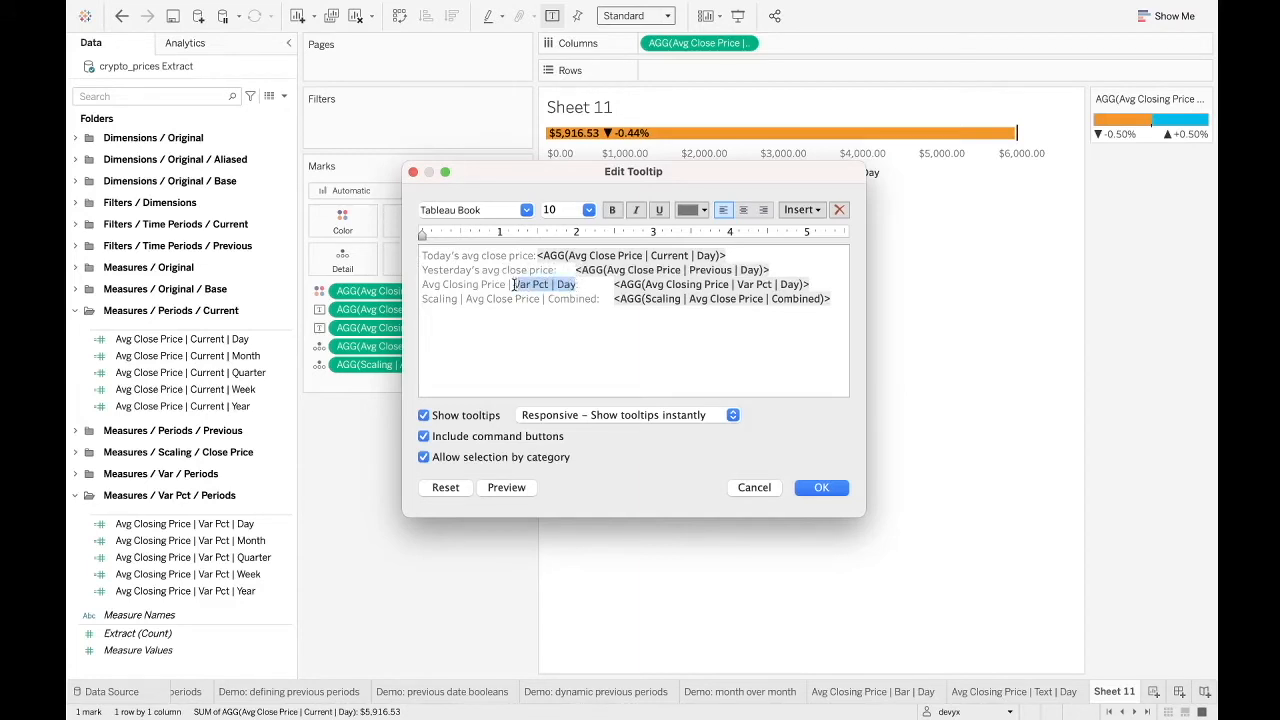
{"action": "left_click", "coordinate": [751, 352]}
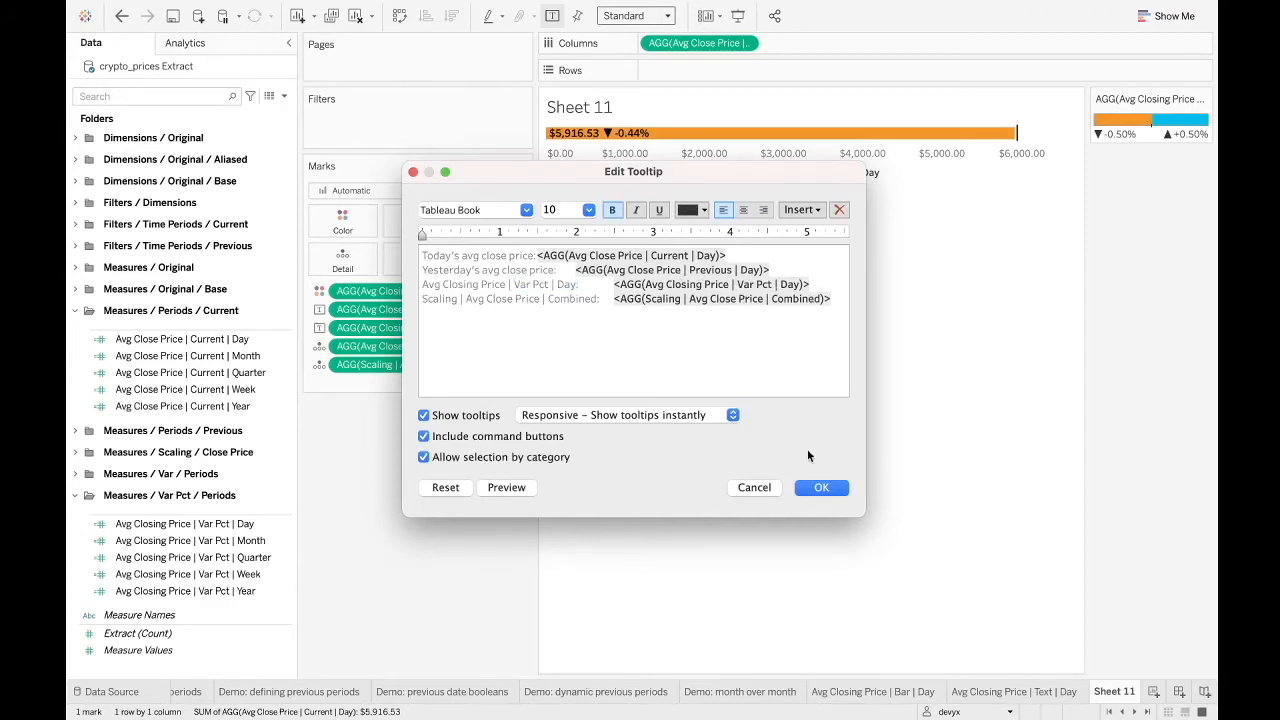
{"action": "left_click", "coordinate": [820, 488]}
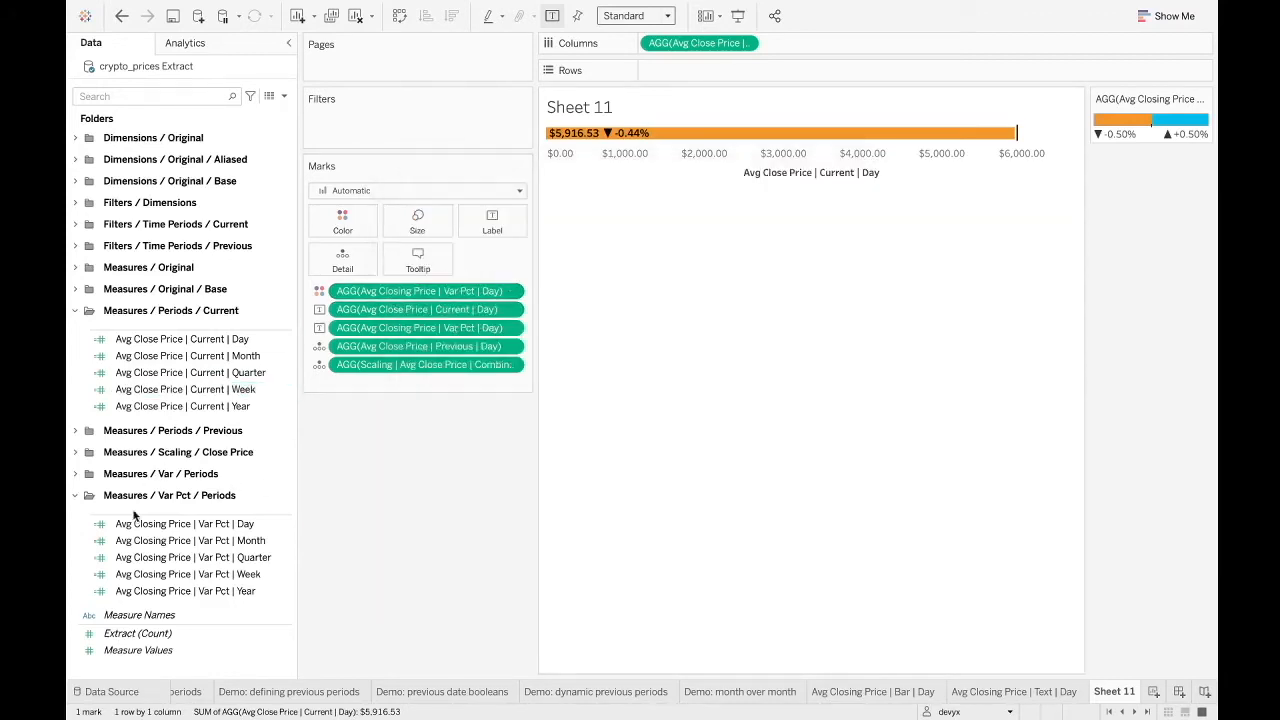
Add Avg Closing Price | Var | Day to the marks' detail and insert it in the tooltip on a new line below yesterday's price
{"action": "left_click", "coordinate": [84, 473]}
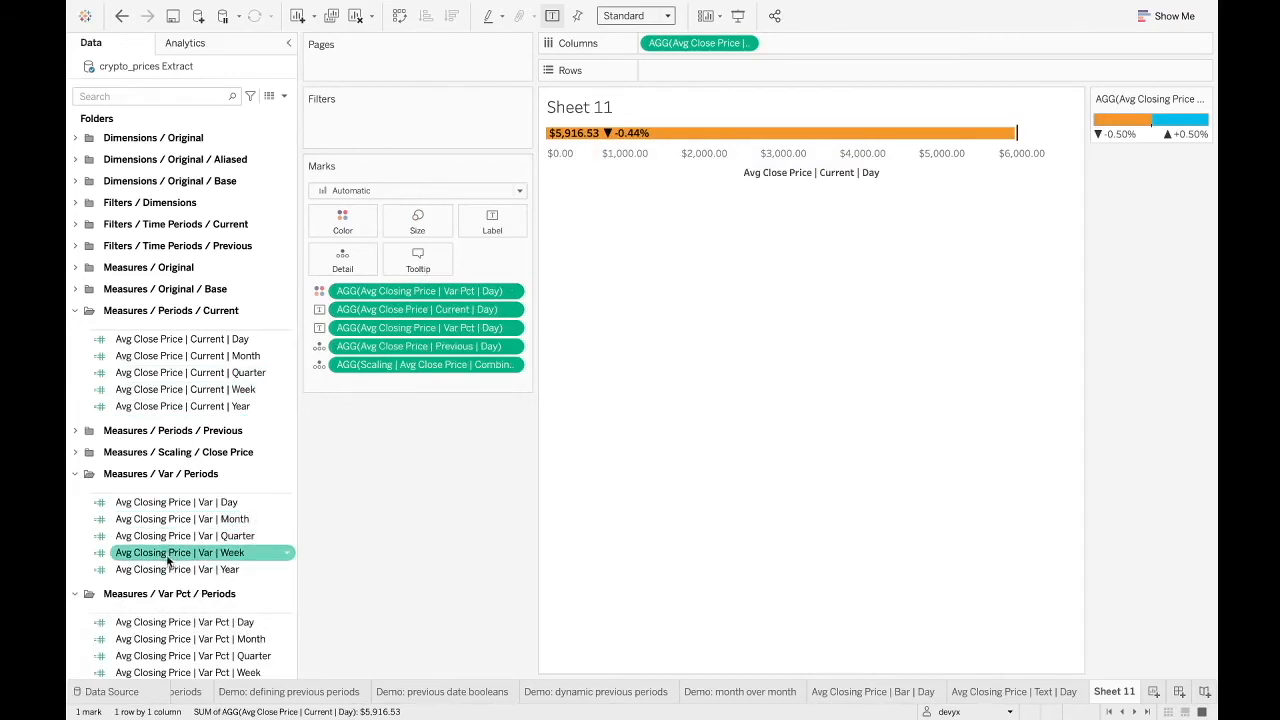
{"action": "left_click_drag", "start_coordinate": [178, 508], "coordinate": [355, 266]}
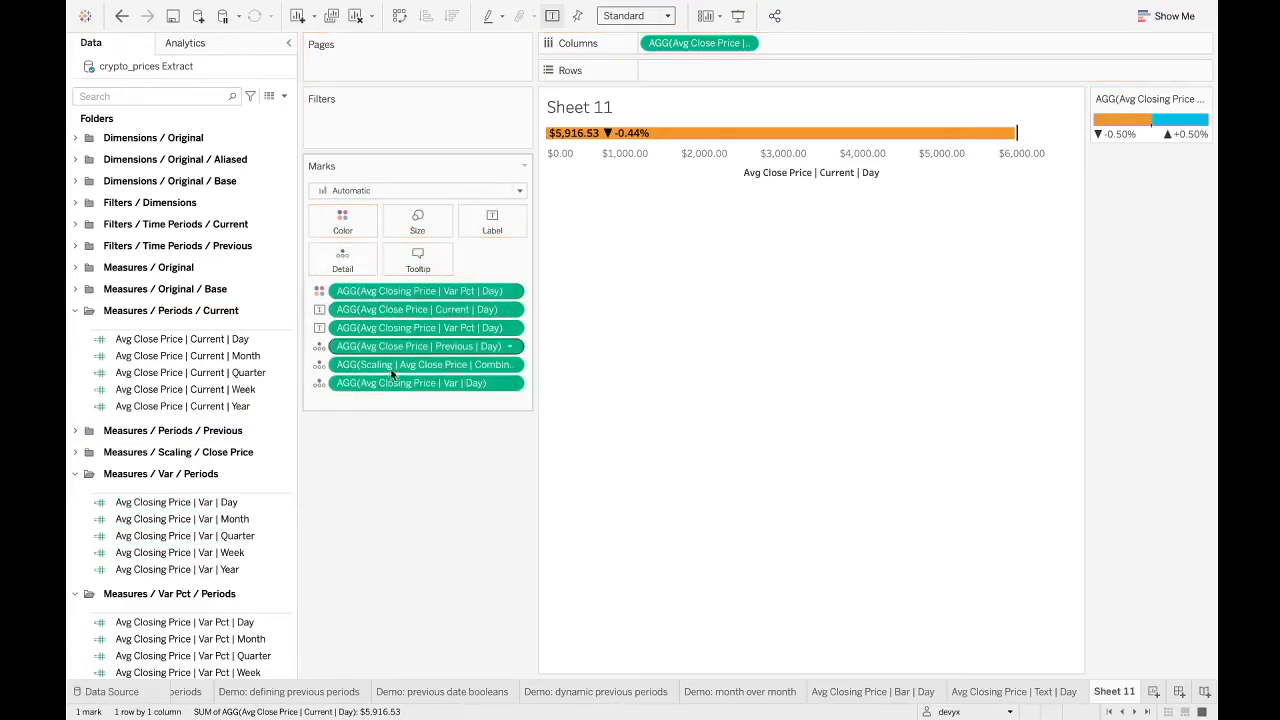
{"action": "left_click", "coordinate": [440, 264]}
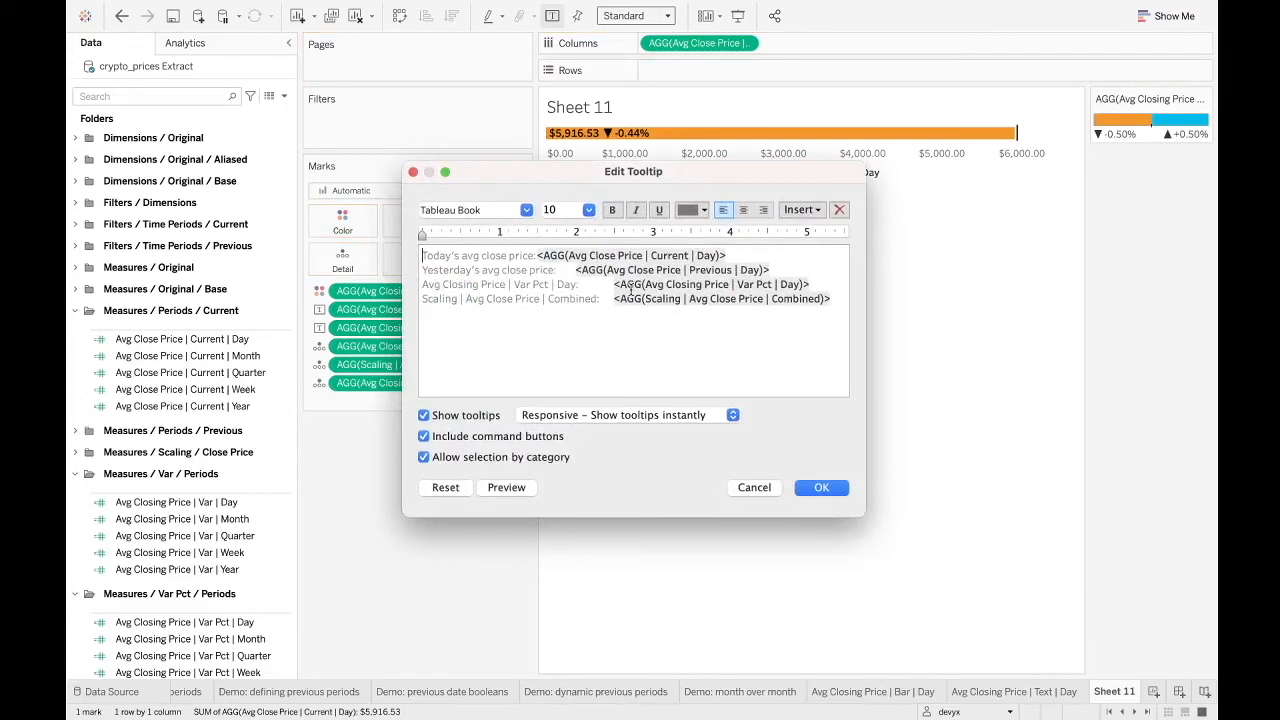
{"action": "left_click", "coordinate": [574, 332]}
{"action": "left_click", "coordinate": [792, 271]}
{"action": "key", "text": "Return"}
{"action": "left_click", "coordinate": [800, 210]}
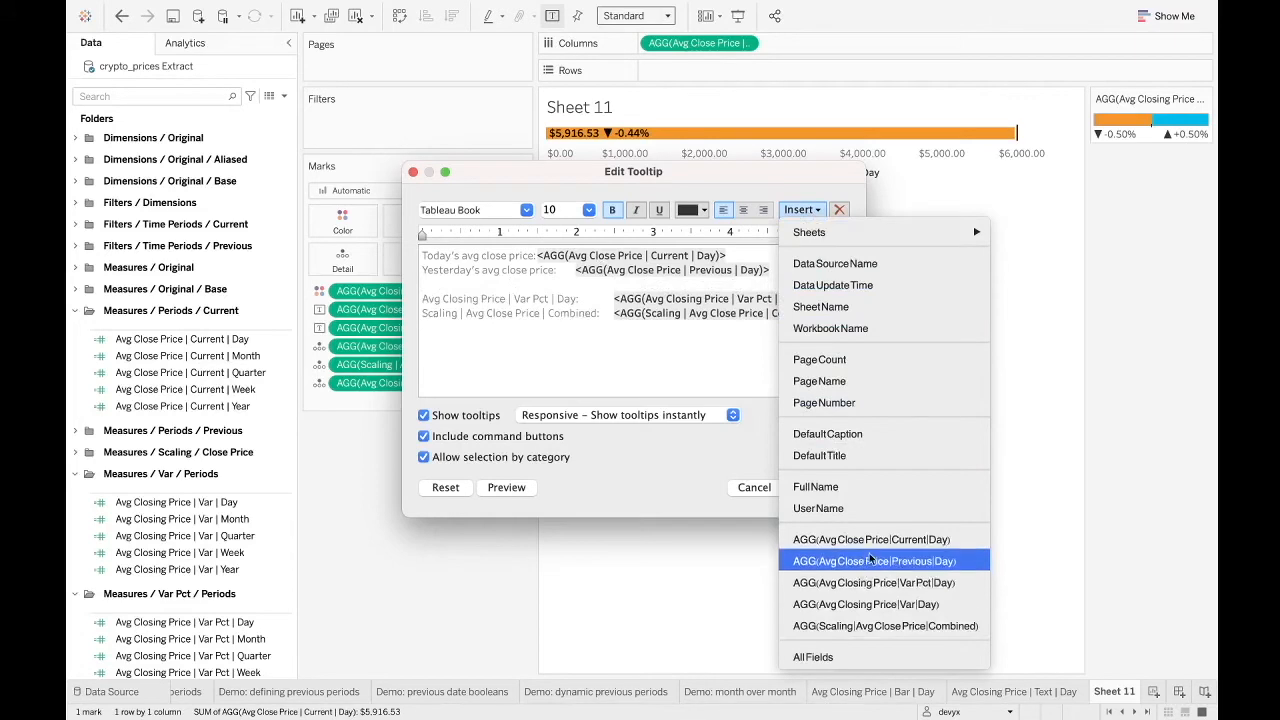
{"action": "left_click", "coordinate": [880, 604]}
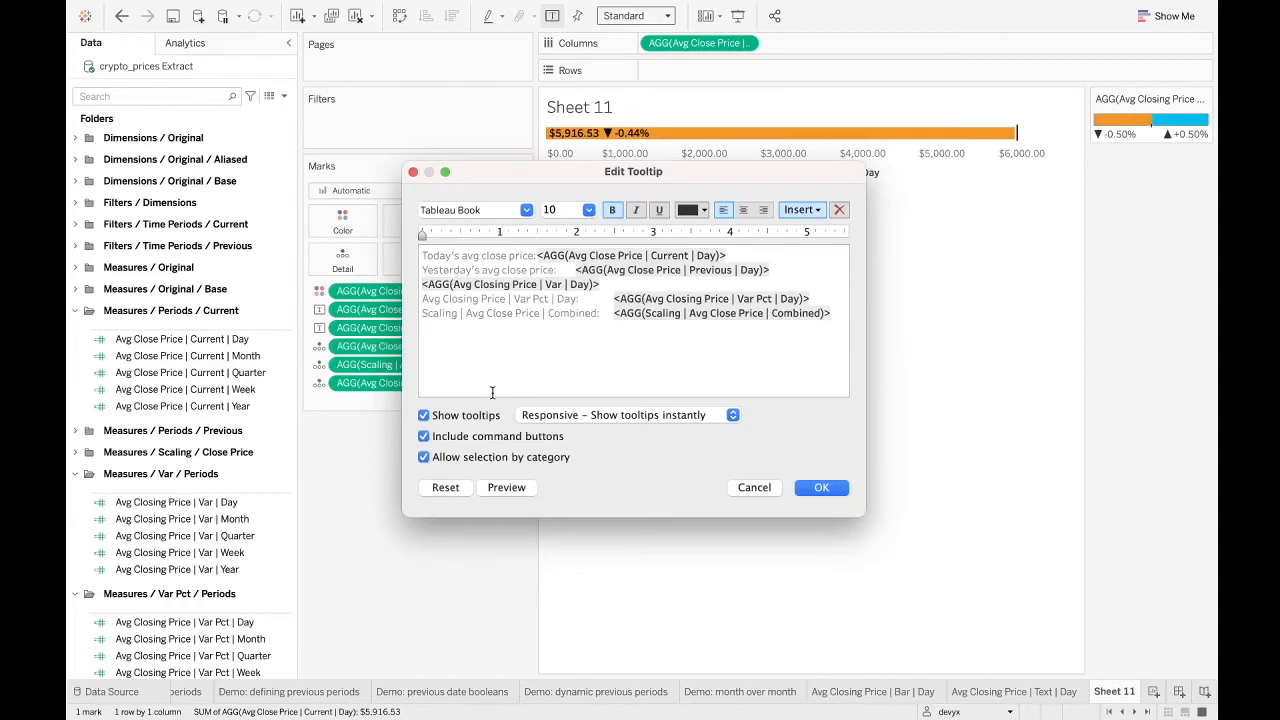
Write a caption starting with "Change time" in front of the Avg Closing Price | Var | Day field in the tooltip
{"action": "type", "text": "Chan"}
{"action": "key", "text": "BackSpace"}
{"action": "key", "text": "BackSpace"}
{"action": "key", "text": "BackSpace"}
{"action": "key", "text": "BackSpace"}
{"action": "type", "text": "Change tim"}
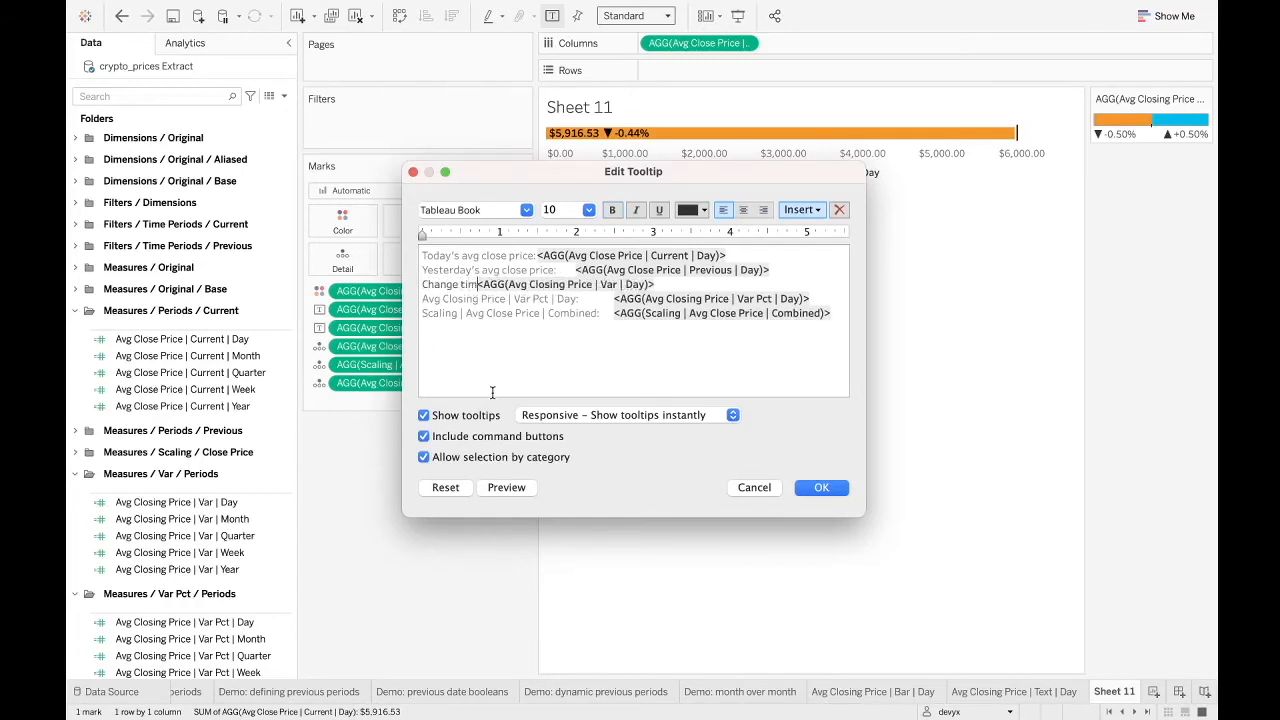
{"action": "type", "text": "e p"}
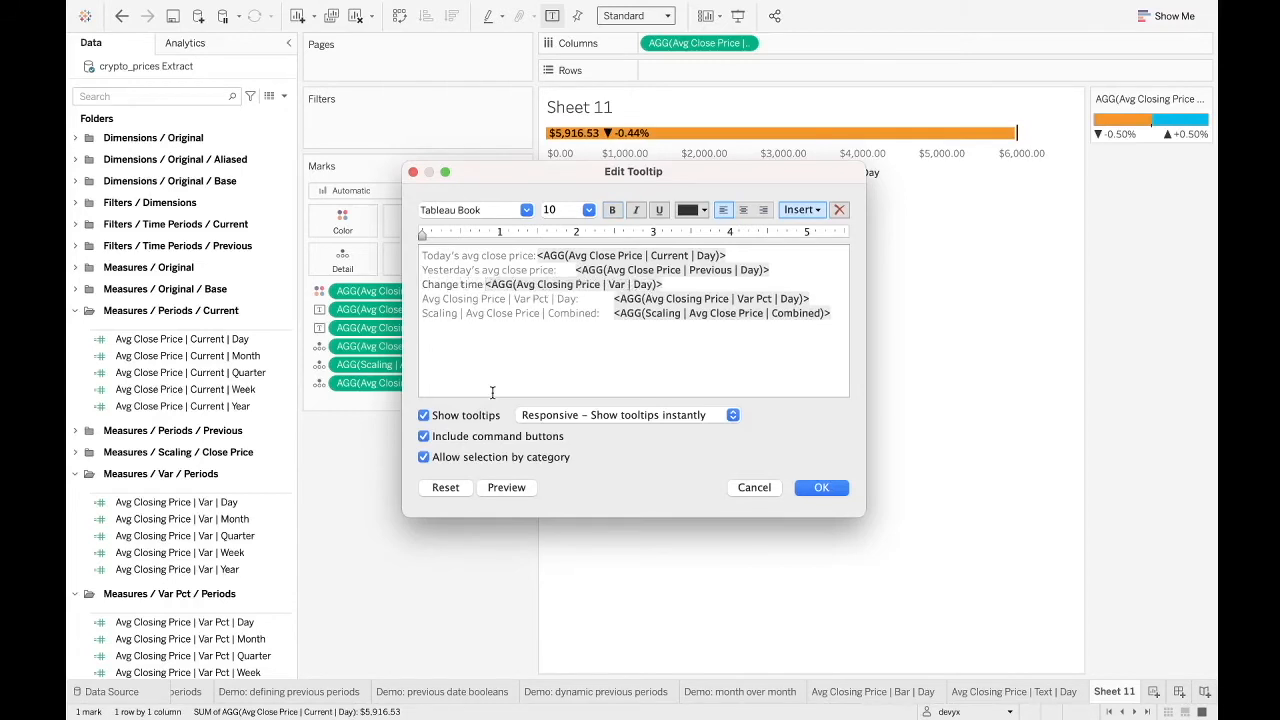
Rewrite the label before the Avg Closing Price | Var | Day value in the tooltip as "Change period over period:"
{"action": "key", "text": "BackSpace"}
{"action": "key", "text": "BackSpace"}
{"action": "key", "text": "BackSpace"}
{"action": "key", "text": "BackSpace"}
{"action": "key", "text": "BackSpace"}
{"action": "key", "text": "BackSpace"}
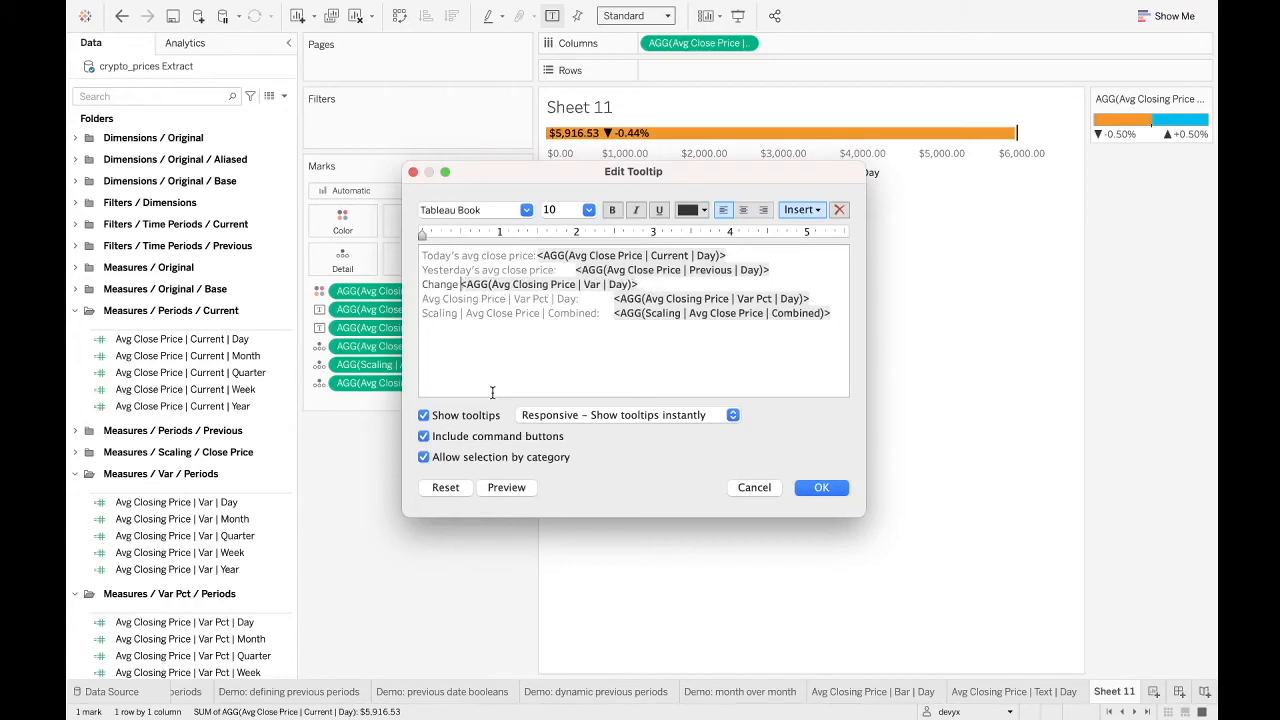
{"action": "type", "text": "period over period"}
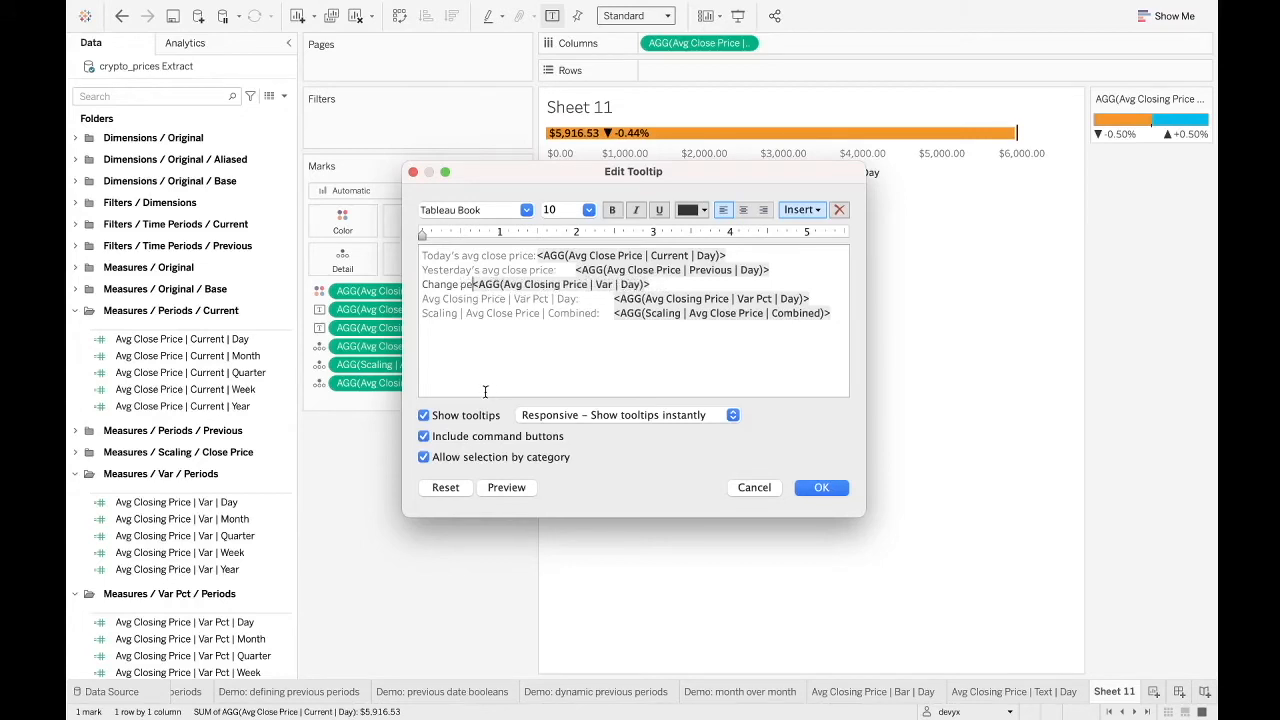
{"action": "type", "text": ":"}
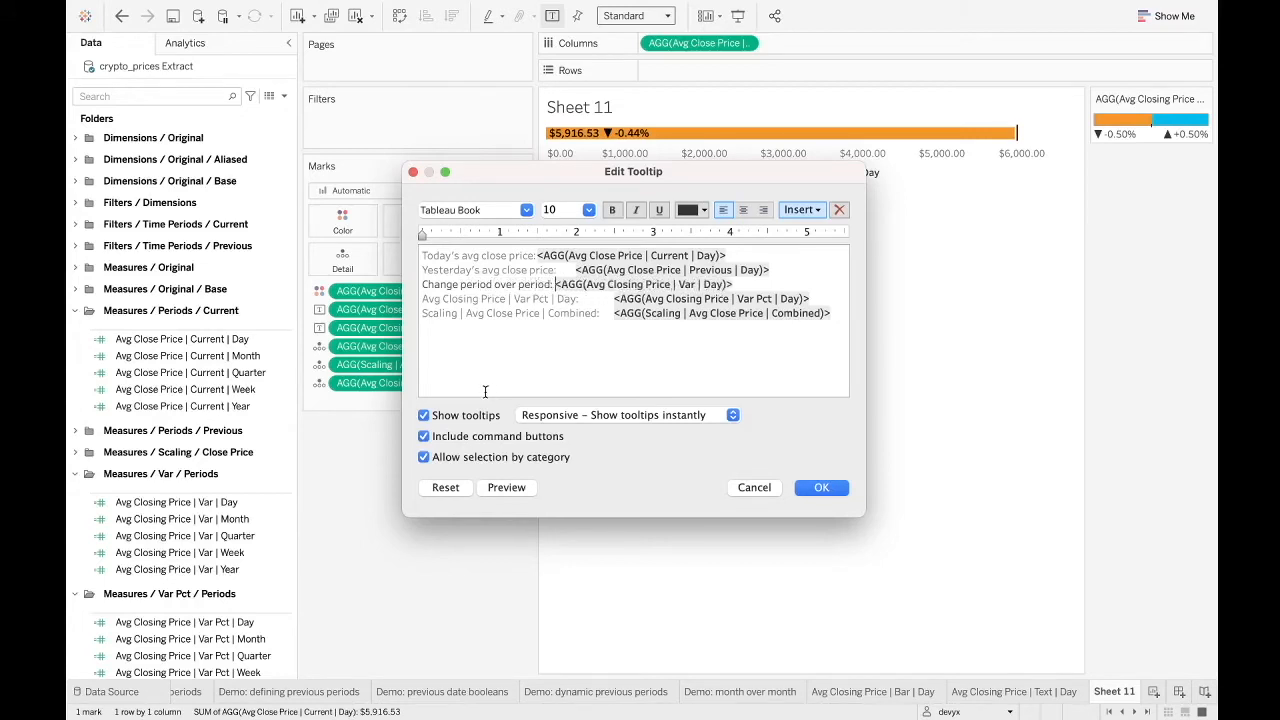
Try a light gray text color on the "Change period over period:" tooltip label
{"action": "left_click", "coordinate": [561, 301]}
{"action": "left_click_drag", "start_coordinate": [553, 284], "coordinate": [422, 284]}
{"action": "left_click", "coordinate": [703, 210]}
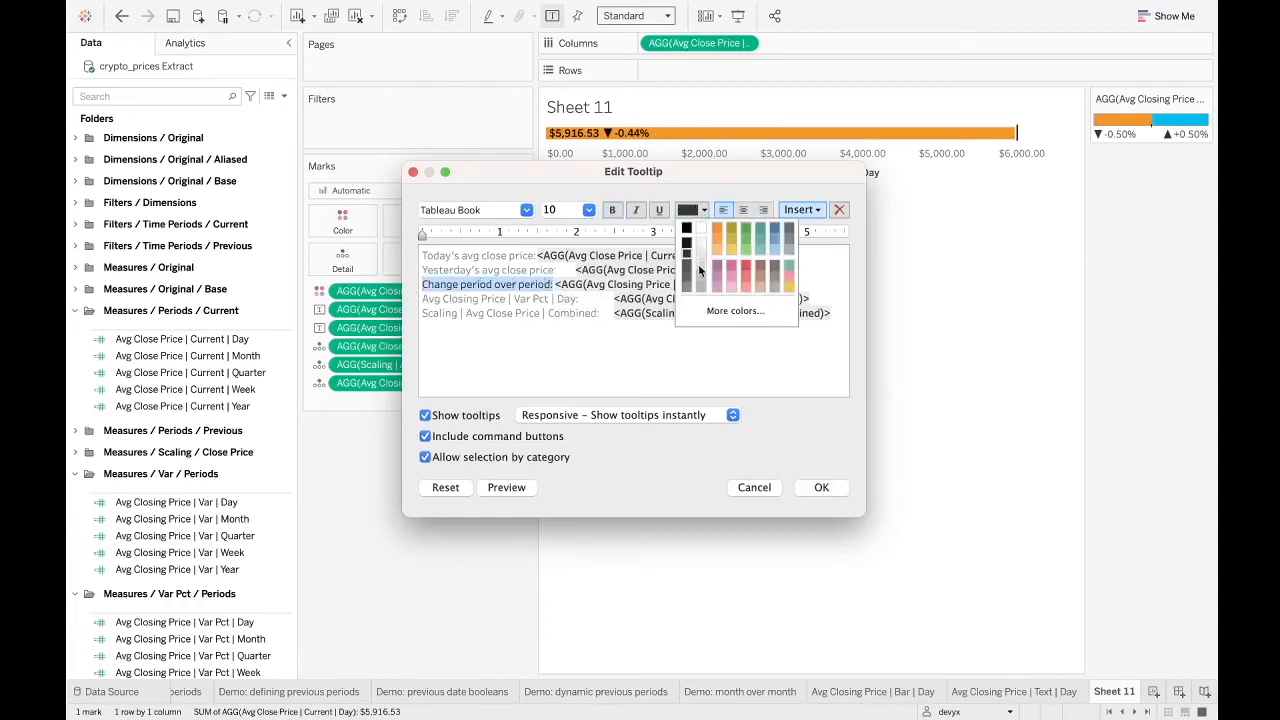
{"action": "left_click", "coordinate": [700, 280]}
{"action": "left_click", "coordinate": [591, 331]}
Recolor the "Change period over period:" tooltip label a darker gray to match the other labels
{"action": "left_click", "coordinate": [533, 270]}
{"action": "left_click", "coordinate": [703, 210]}
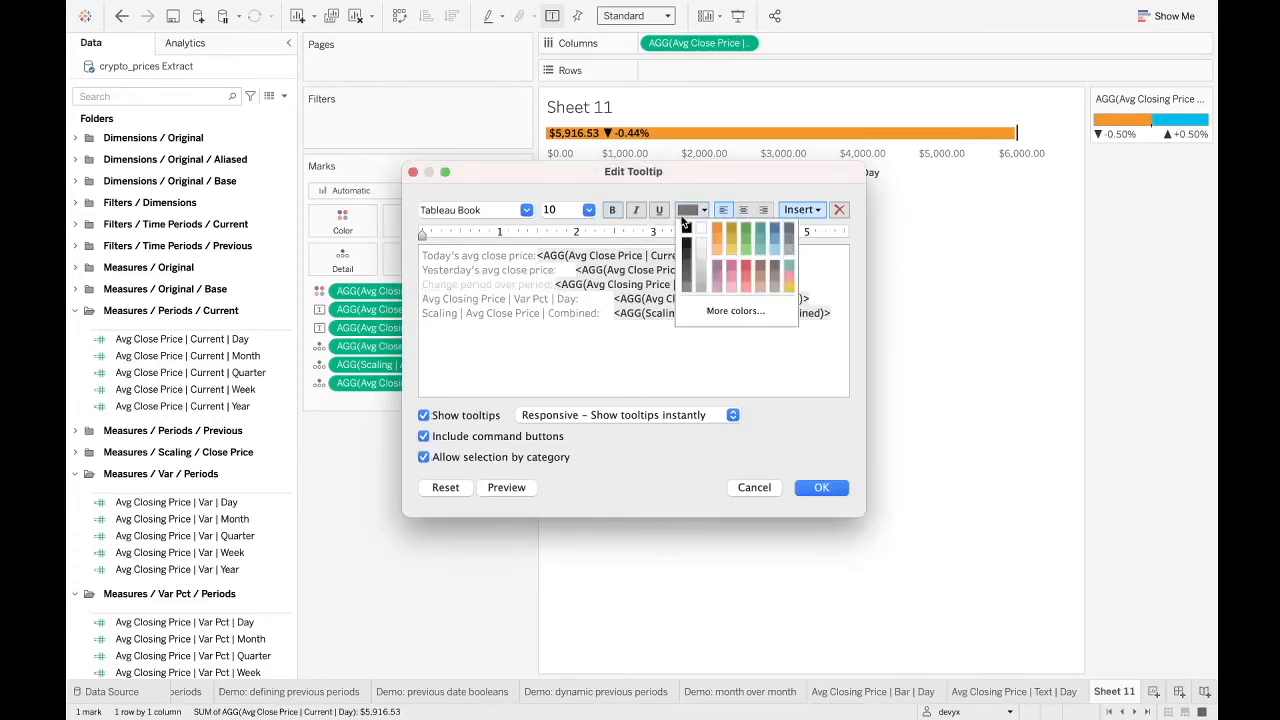
{"action": "left_click", "coordinate": [687, 283]}
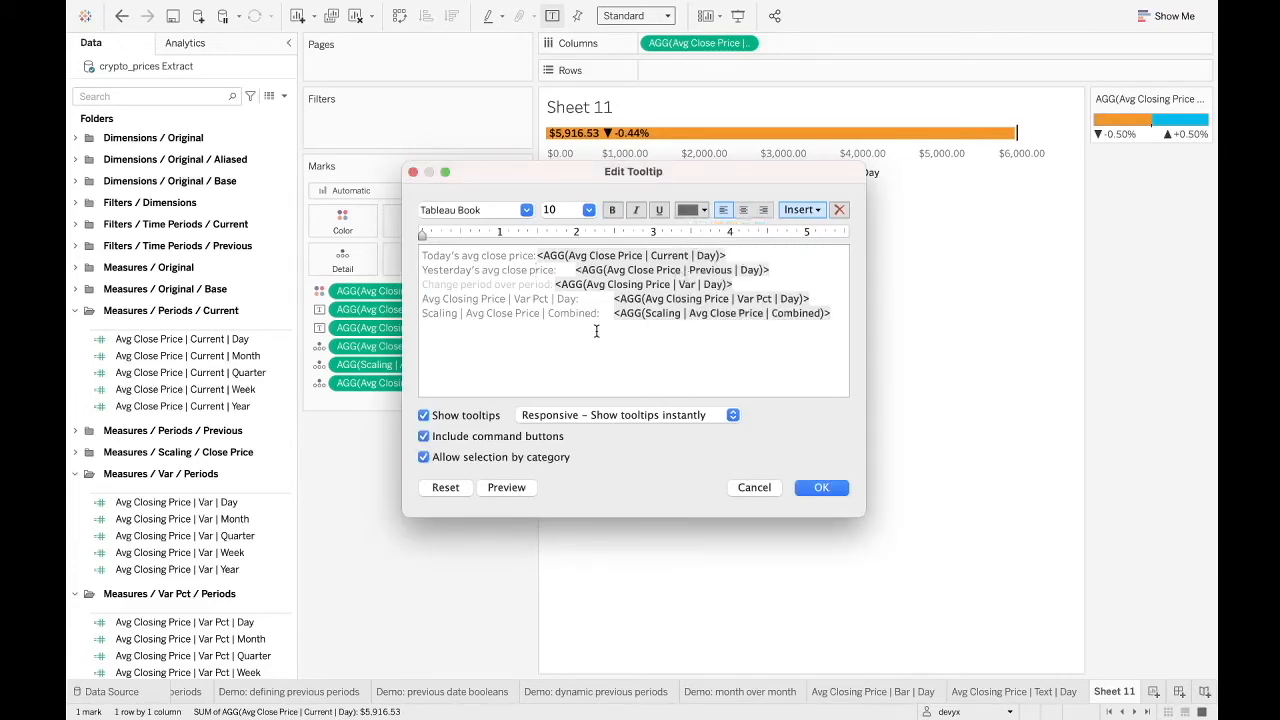
{"action": "left_click_drag", "start_coordinate": [553, 284], "coordinate": [420, 284]}
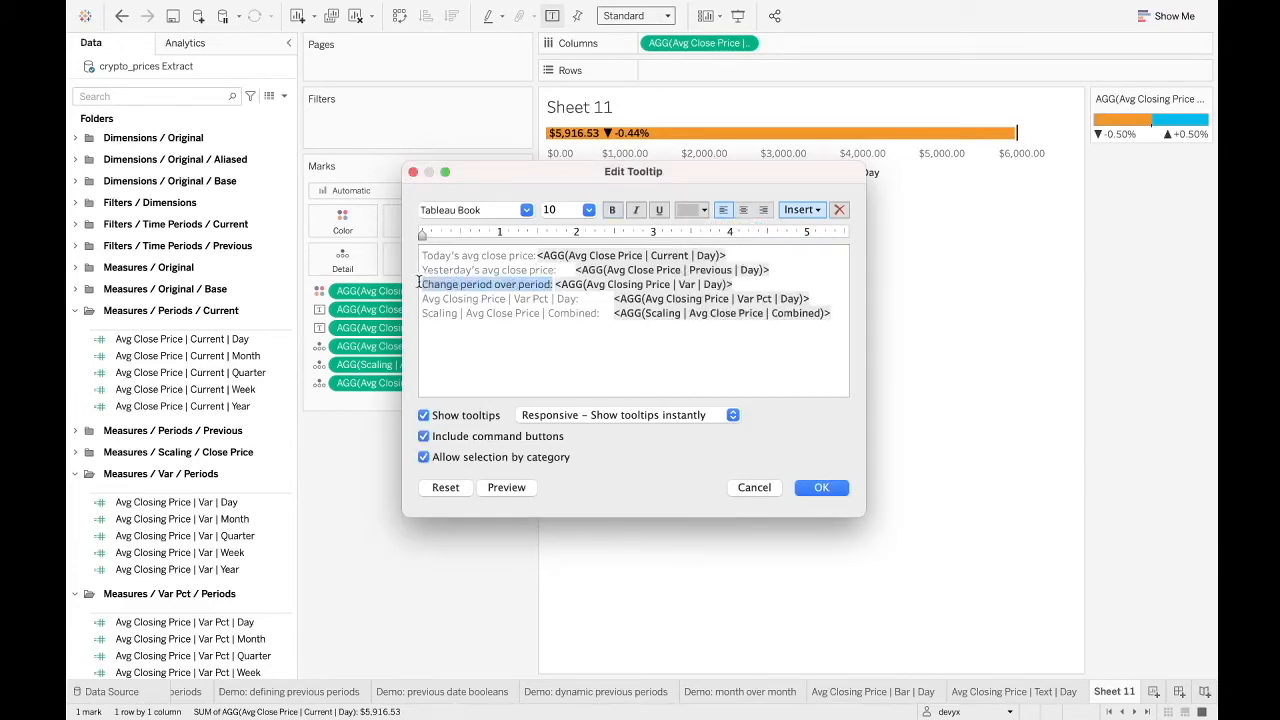
{"action": "left_click", "coordinate": [703, 210]}
{"action": "left_click", "coordinate": [686, 270]}
{"action": "left_click", "coordinate": [530, 351]}
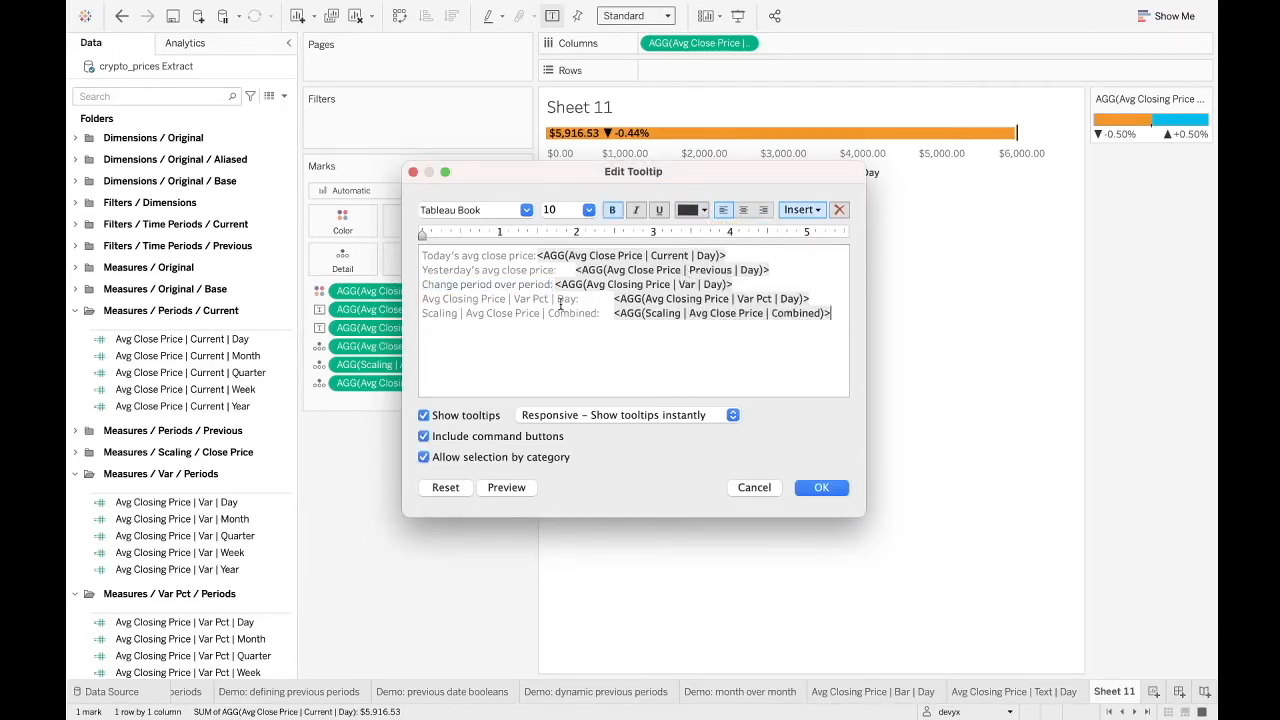
Replace the "Avg Closing Price | Var Pct | Day:" tooltip label with "%Change period over period:"
{"action": "left_click_drag", "start_coordinate": [580, 299], "coordinate": [390, 307]}
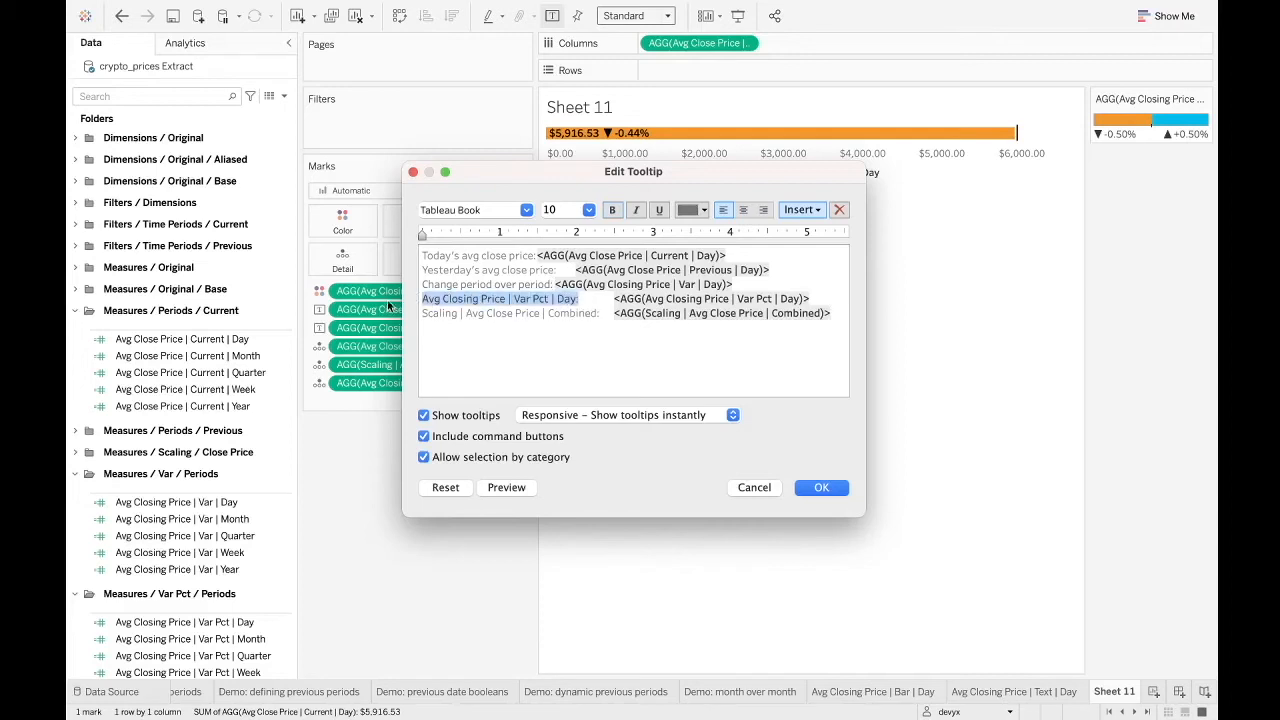
{"action": "left_click", "coordinate": [568, 300]}
{"action": "left_click_drag", "start_coordinate": [576, 301], "coordinate": [415, 306]}
{"action": "key", "text": "BackSpace"}
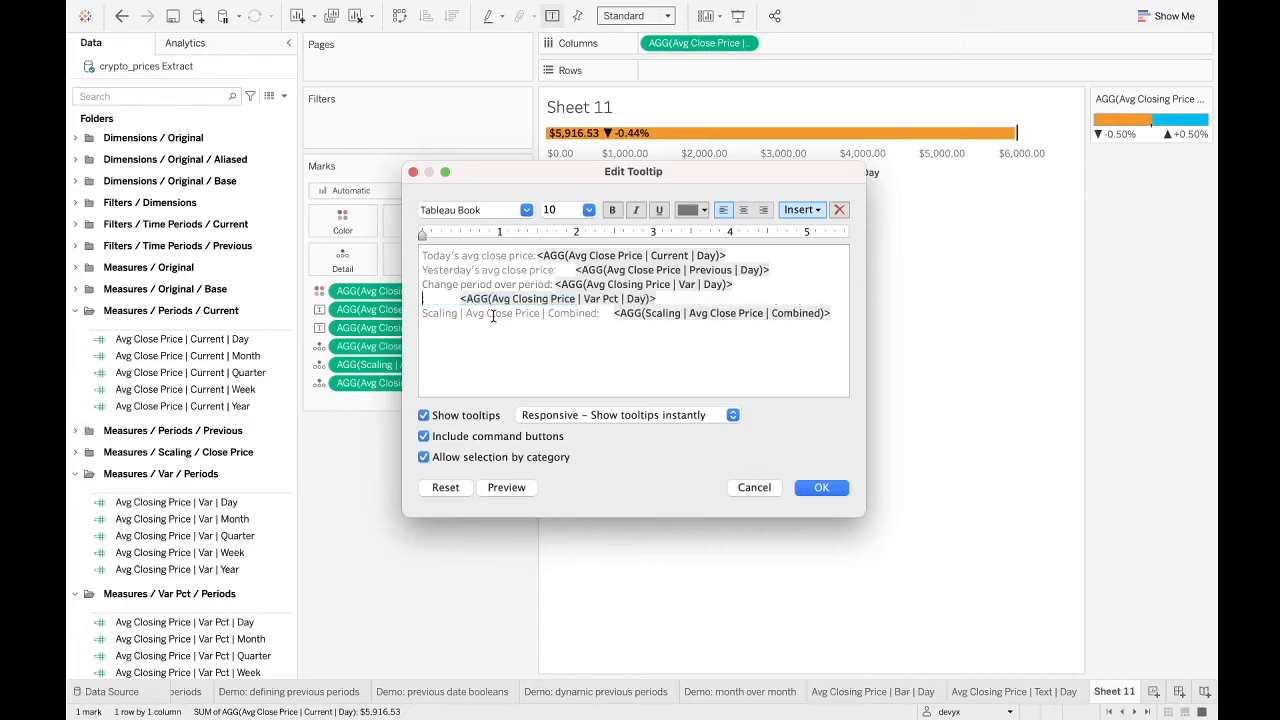
{"action": "type", "text": "Change period over per"}
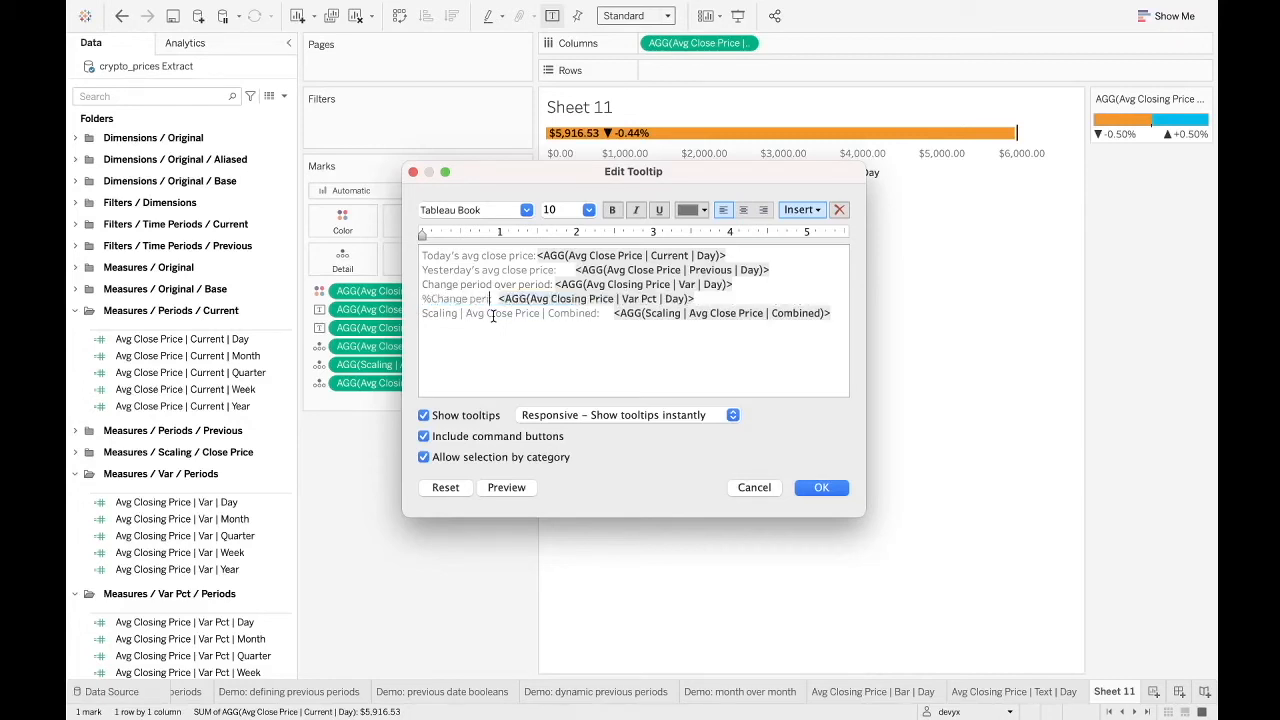
{"action": "type", "text": "iod:"}
{"action": "left_click", "coordinate": [573, 344]}
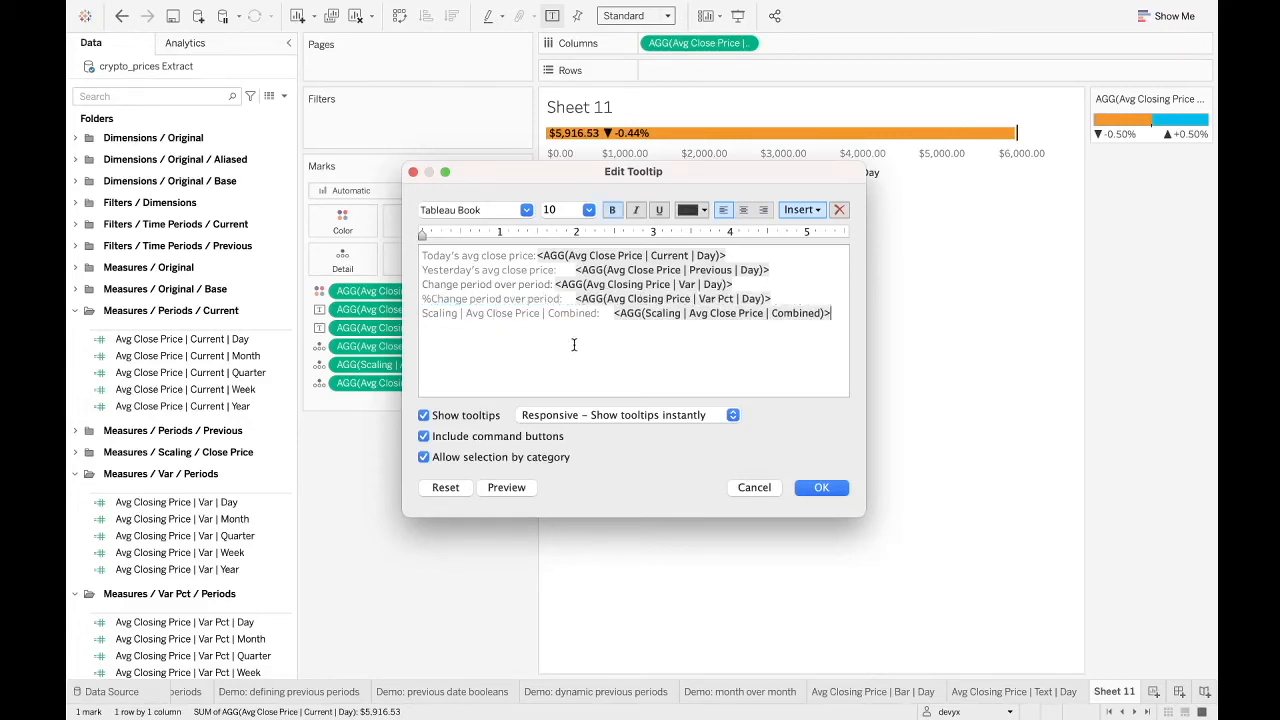
Delete the "Scaling | Avg Close Price | Combined" line from the tooltip and apply the tooltip changes
{"action": "left_click_drag", "start_coordinate": [834, 313], "coordinate": [411, 313]}
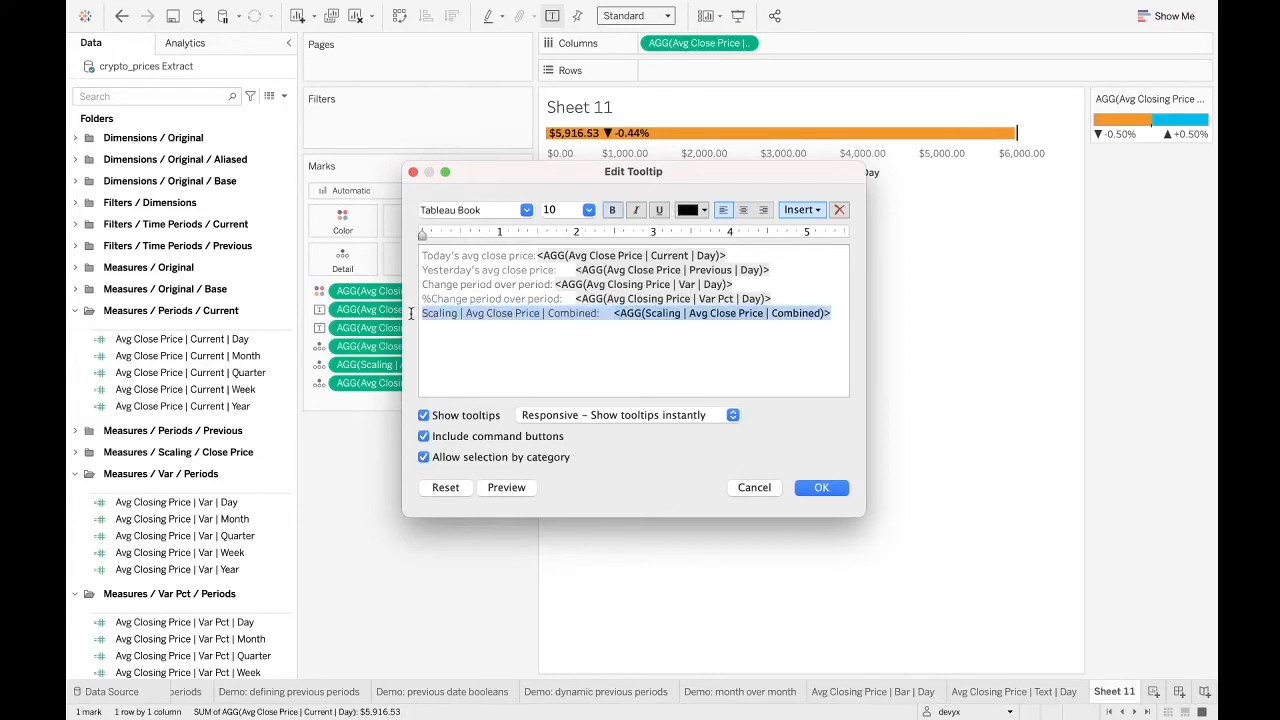
{"action": "key", "text": "BackSpace"}
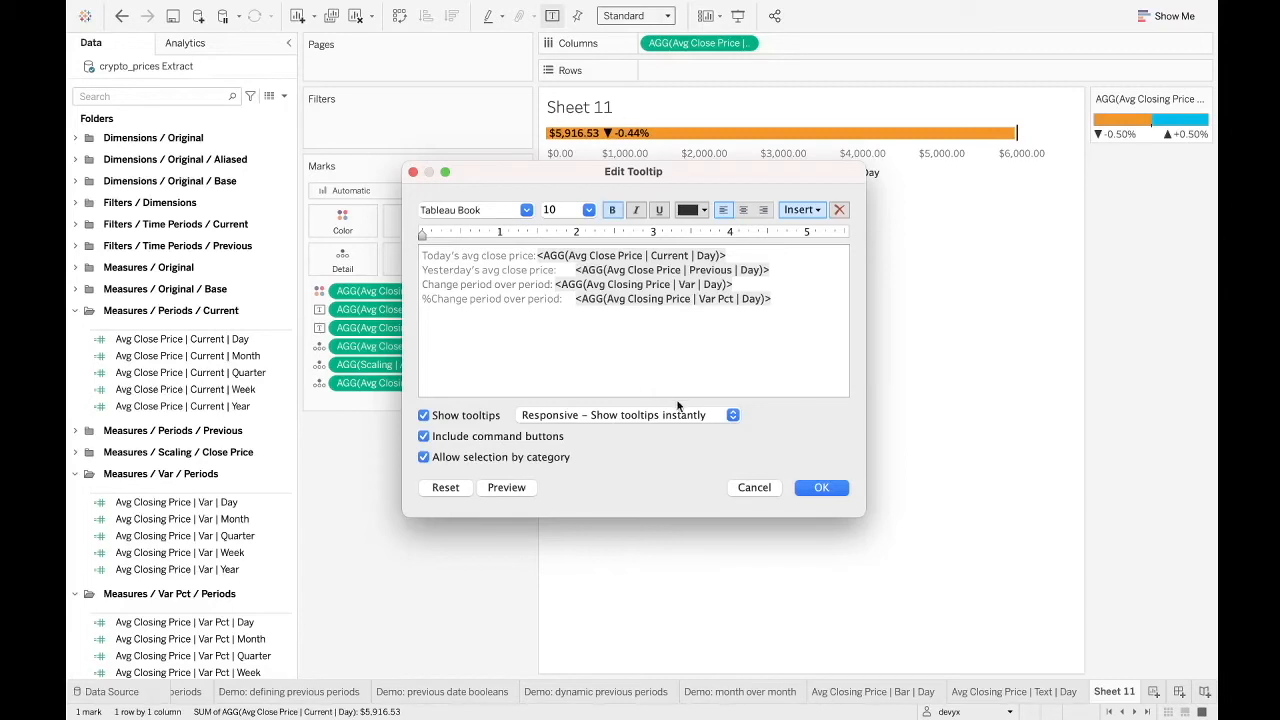
{"action": "left_click", "coordinate": [816, 487]}
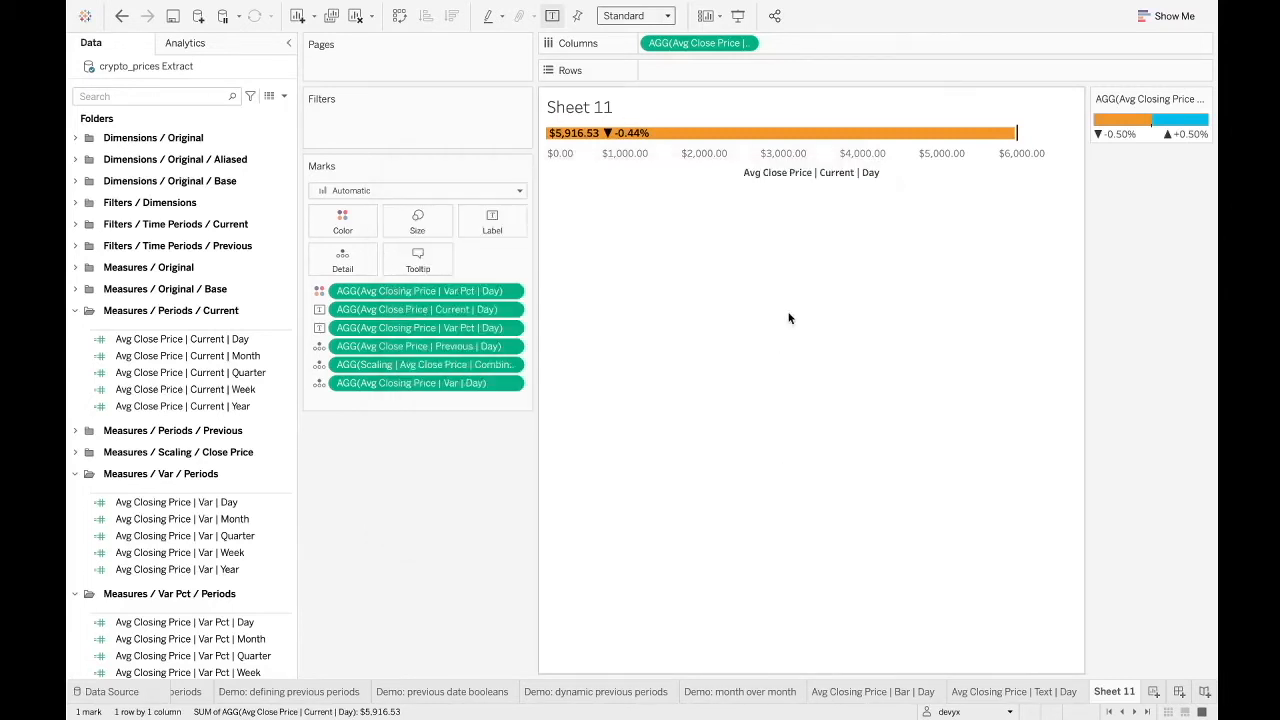
Hide the header of the Avg Close Price | Current | Day axis below the bar
{"action": "mouse_move", "coordinate": [958, 137]}
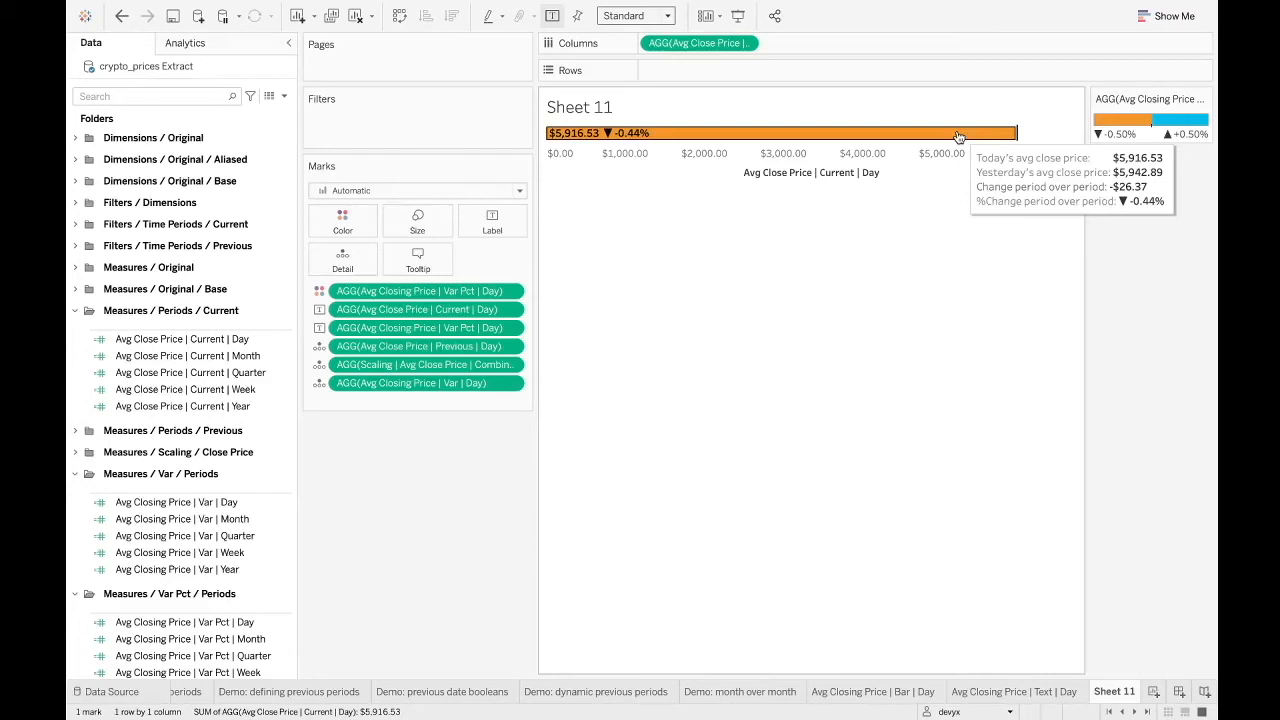
{"action": "right_click", "coordinate": [852, 168]}
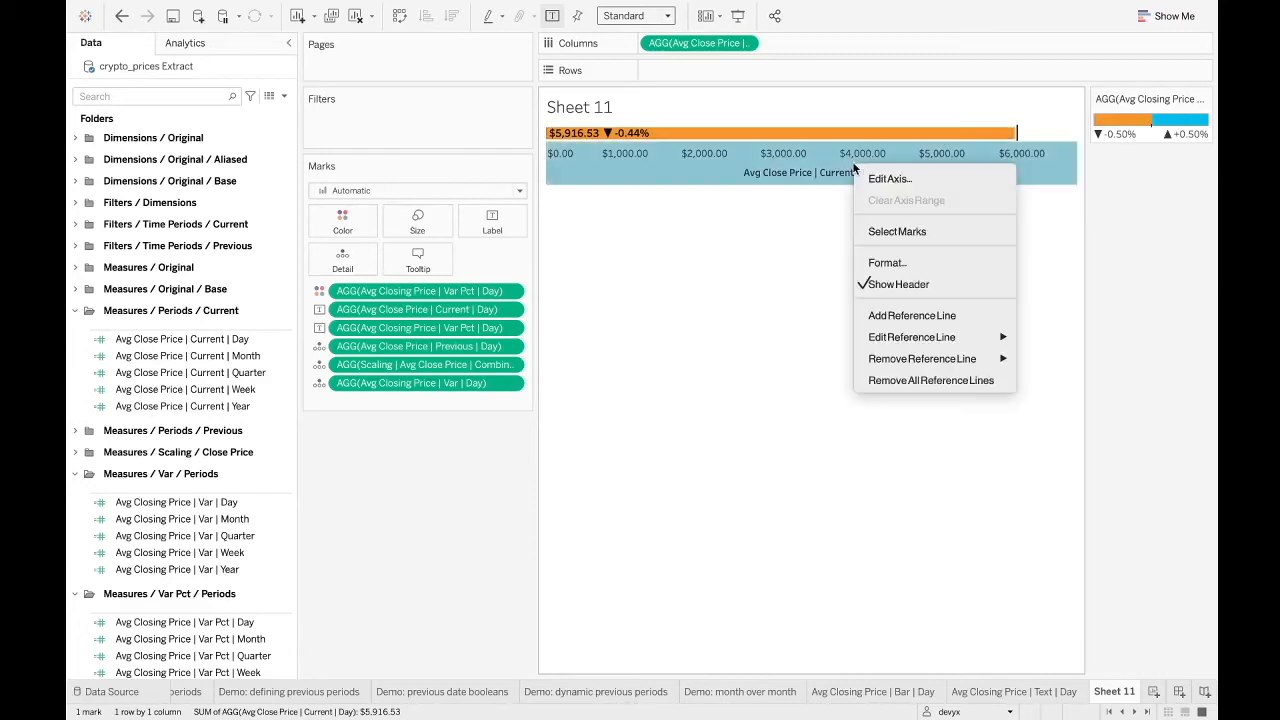
{"action": "left_click", "coordinate": [890, 284]}
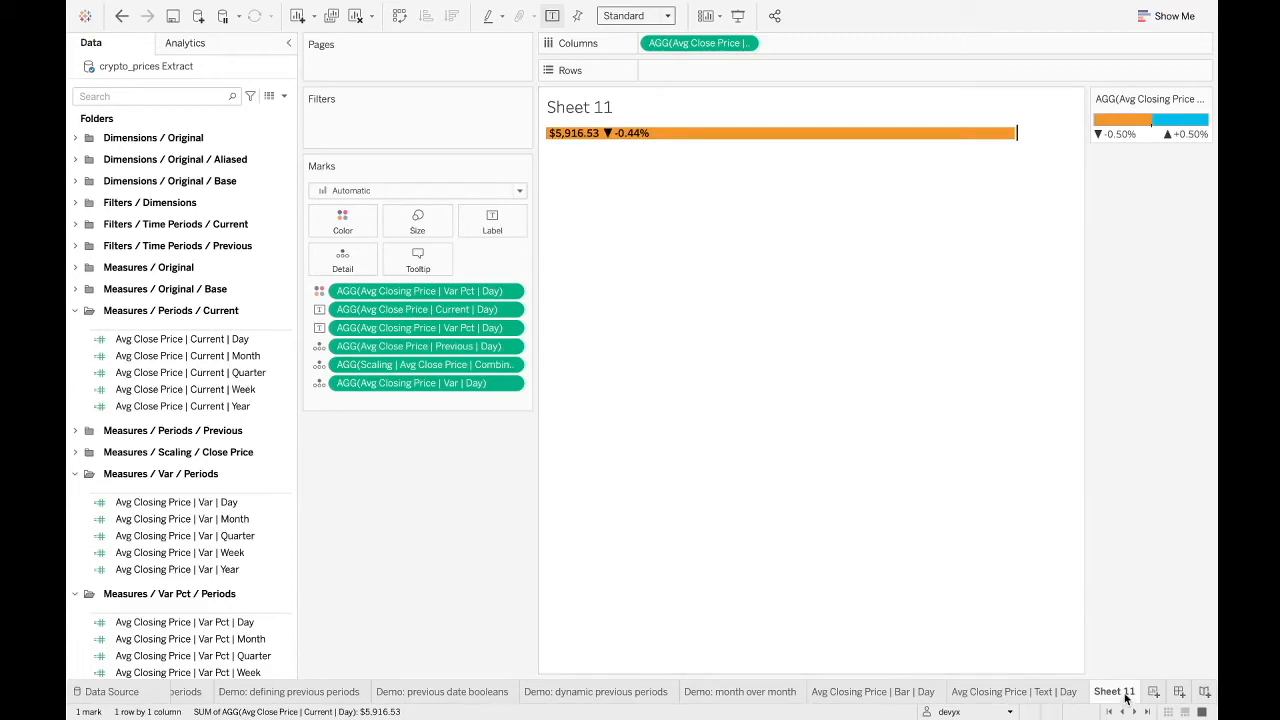
Delete the empty worksheet "Avg Closing Price | Bar | Day"
{"action": "mouse_move", "coordinate": [1127, 715]}
{"action": "left_click", "coordinate": [877, 693]}
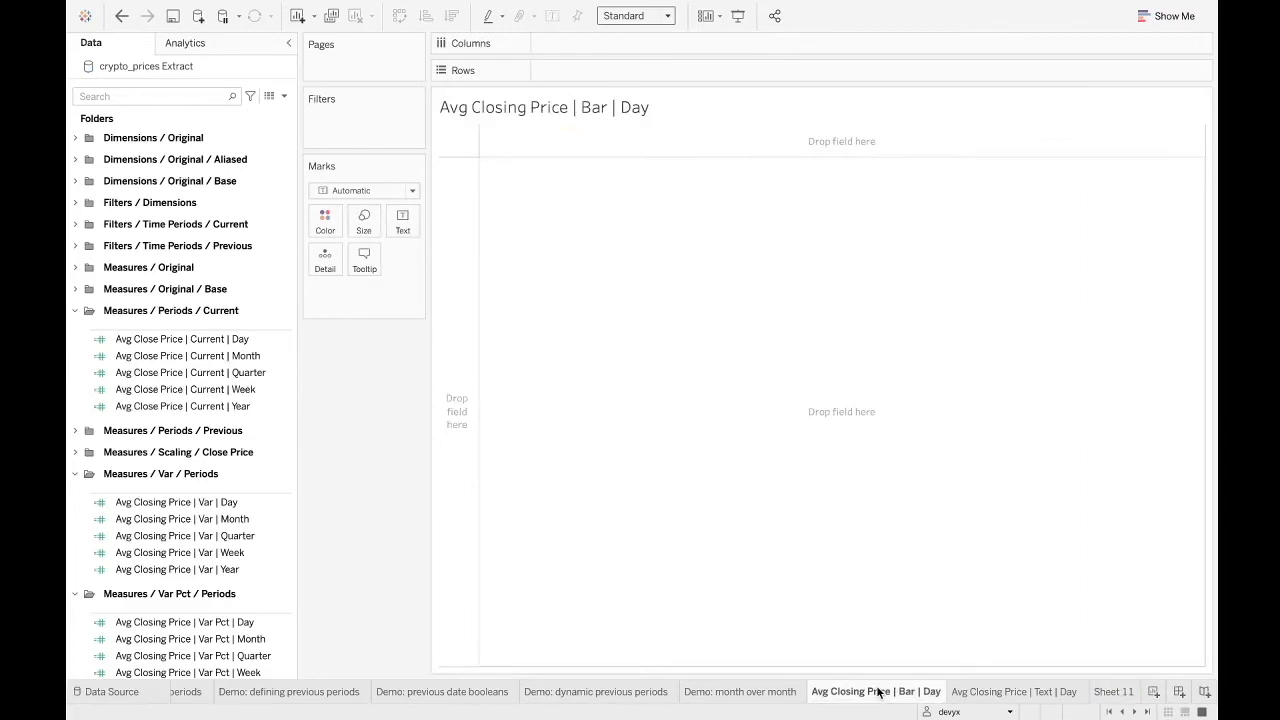
{"action": "right_click", "coordinate": [867, 695]}
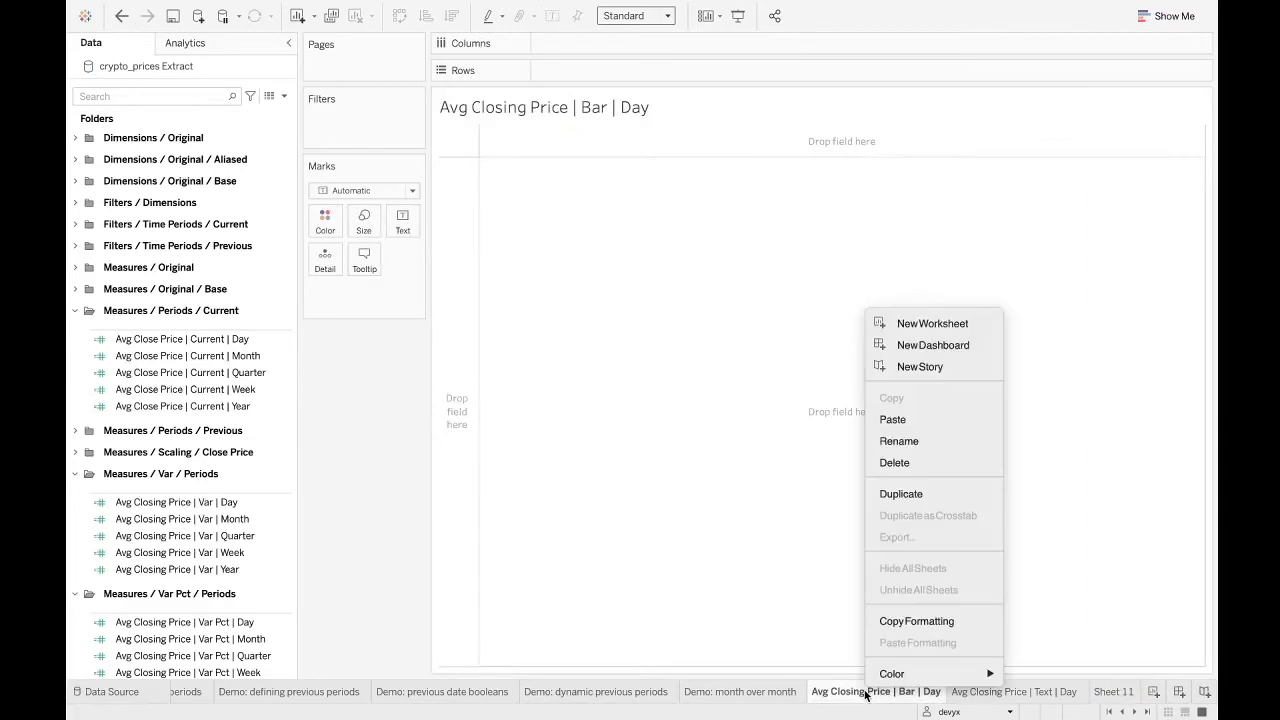
{"action": "left_click", "coordinate": [931, 463]}
Move Sheet 11 ahead of "Avg Closing Price | Text | Day" and rename it "Avg Closing Price | Day | Bar"
{"action": "left_click", "coordinate": [1110, 692]}
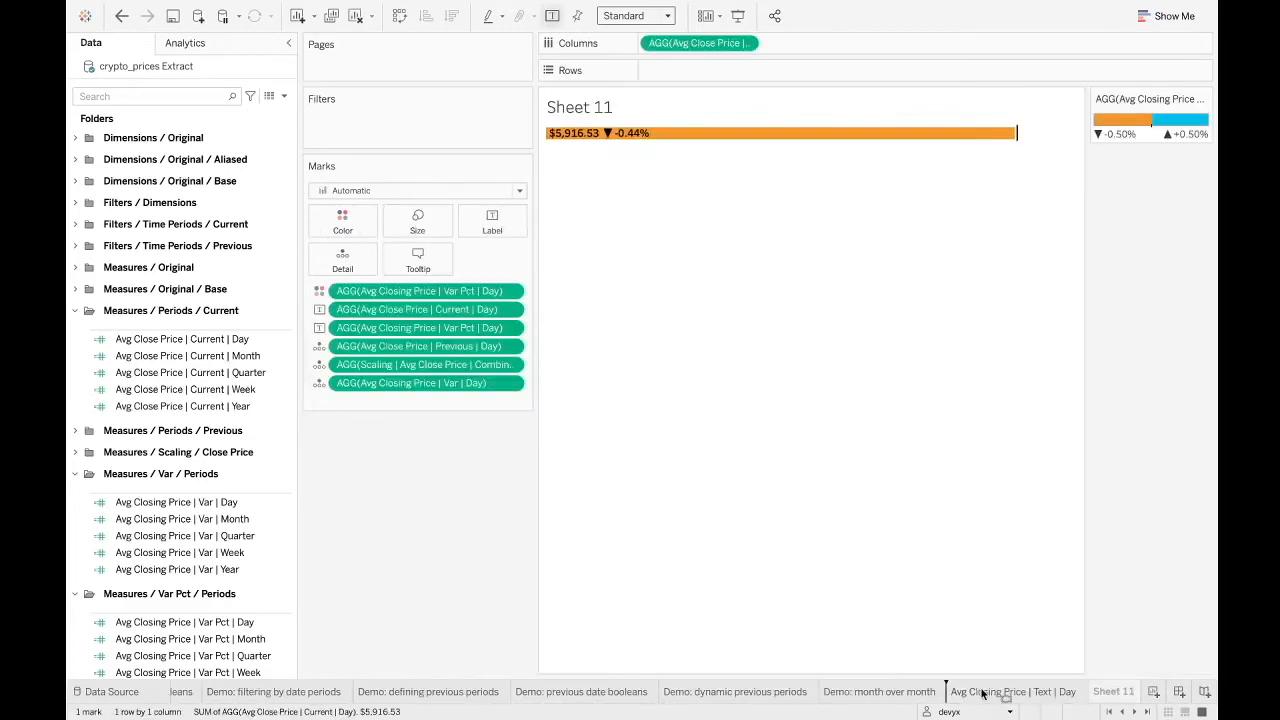
{"action": "double_click", "coordinate": [1061, 692]}
{"action": "type", "text": "Avg Closing Price | Day | Bar"}
{"action": "key", "text": "Return"}
{"action": "left_click", "coordinate": [1122, 692]}
Correct the bar worksheet's name to "Avg Closing Price | Bar | Day"
{"action": "left_click", "coordinate": [940, 692]}
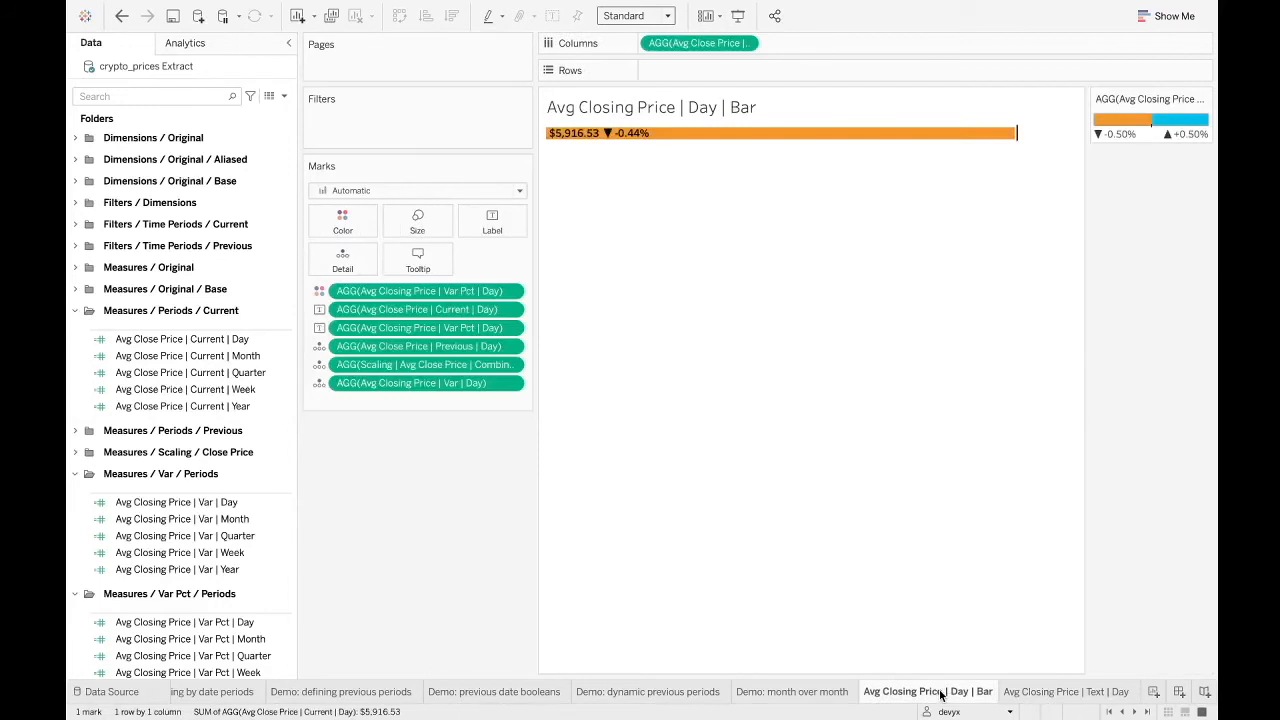
{"action": "mouse_move", "coordinate": [993, 714]}
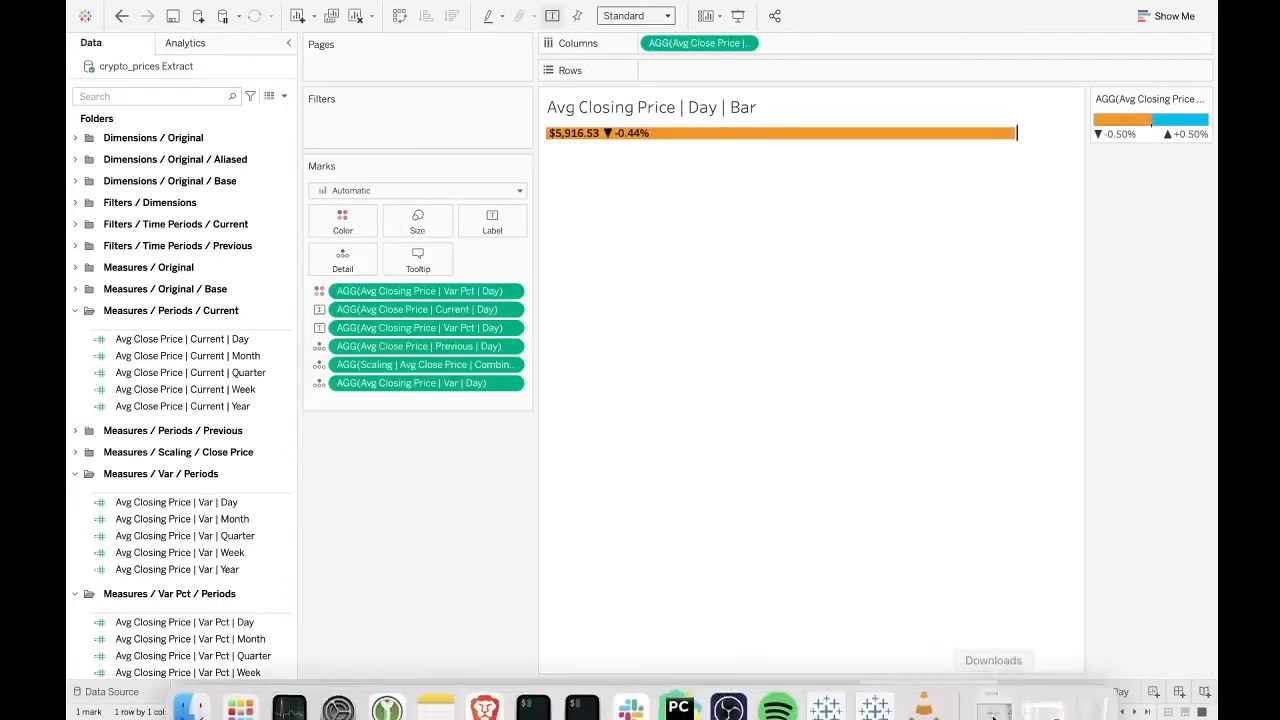
{"action": "key", "text": "BackSpace"}
{"action": "key", "text": "BackSpace"}
{"action": "key", "text": "BackSpace"}
{"action": "key", "text": "BackSpace"}
{"action": "key", "text": "BackSpace"}
{"action": "key", "text": "BackSpace"}
{"action": "key", "text": "BackSpace"}
{"action": "key", "text": "BackSpace"}
{"action": "key", "text": "BackSpace"}
{"action": "type", "text": "Bar | Day"}
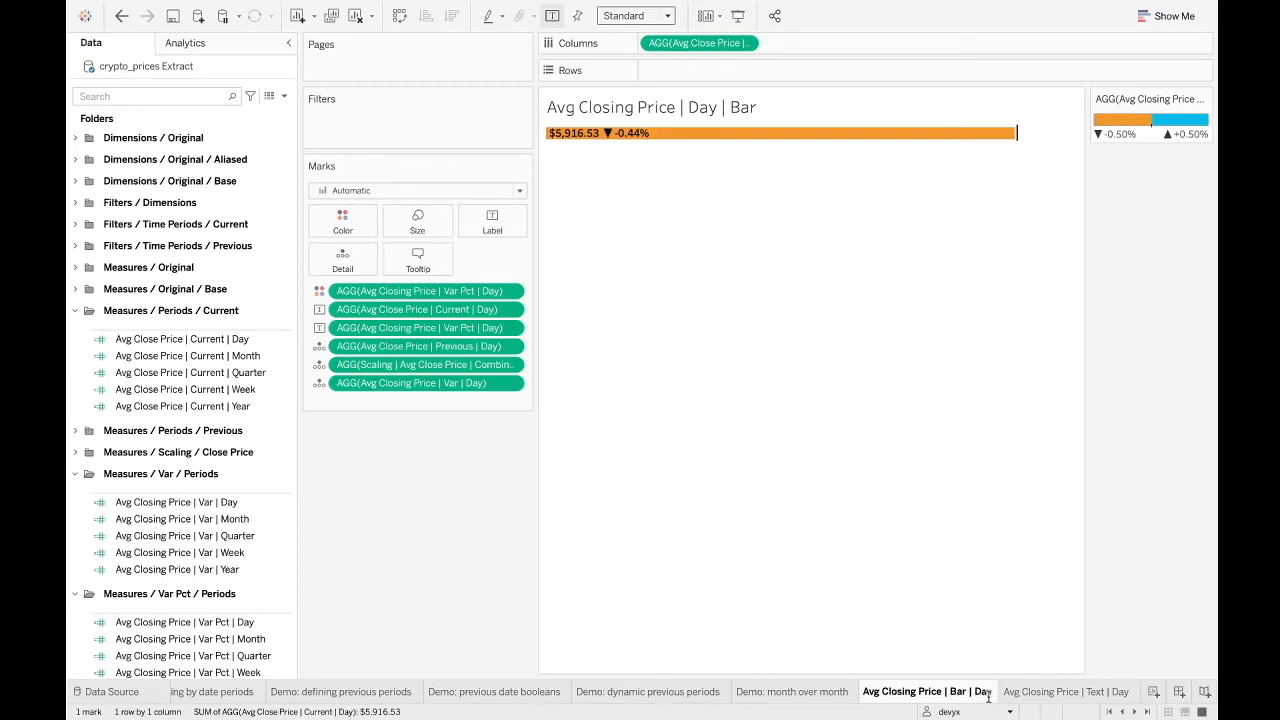
{"action": "left_click", "coordinate": [1119, 648]}
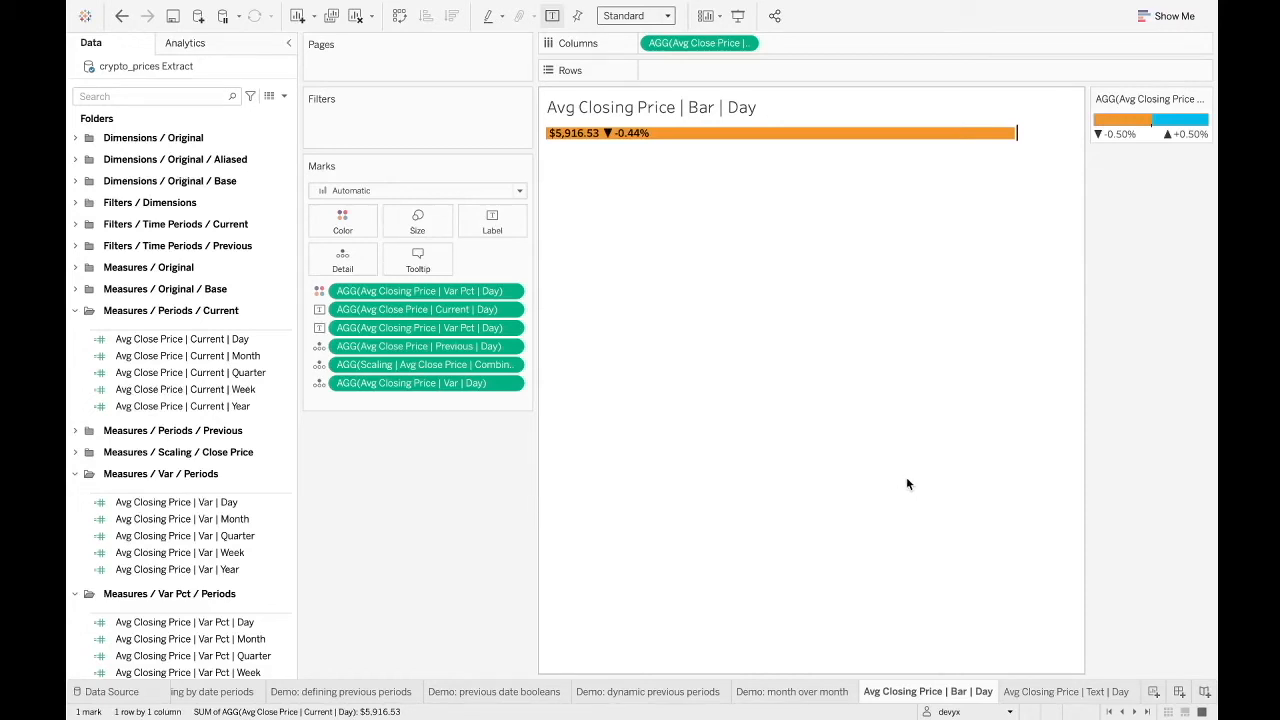
Duplicate the "Avg Closing Price | Bar | Day" worksheet and rename the copy "Avg Closing Price | Bar | Week"
{"action": "right_click", "coordinate": [947, 693]}
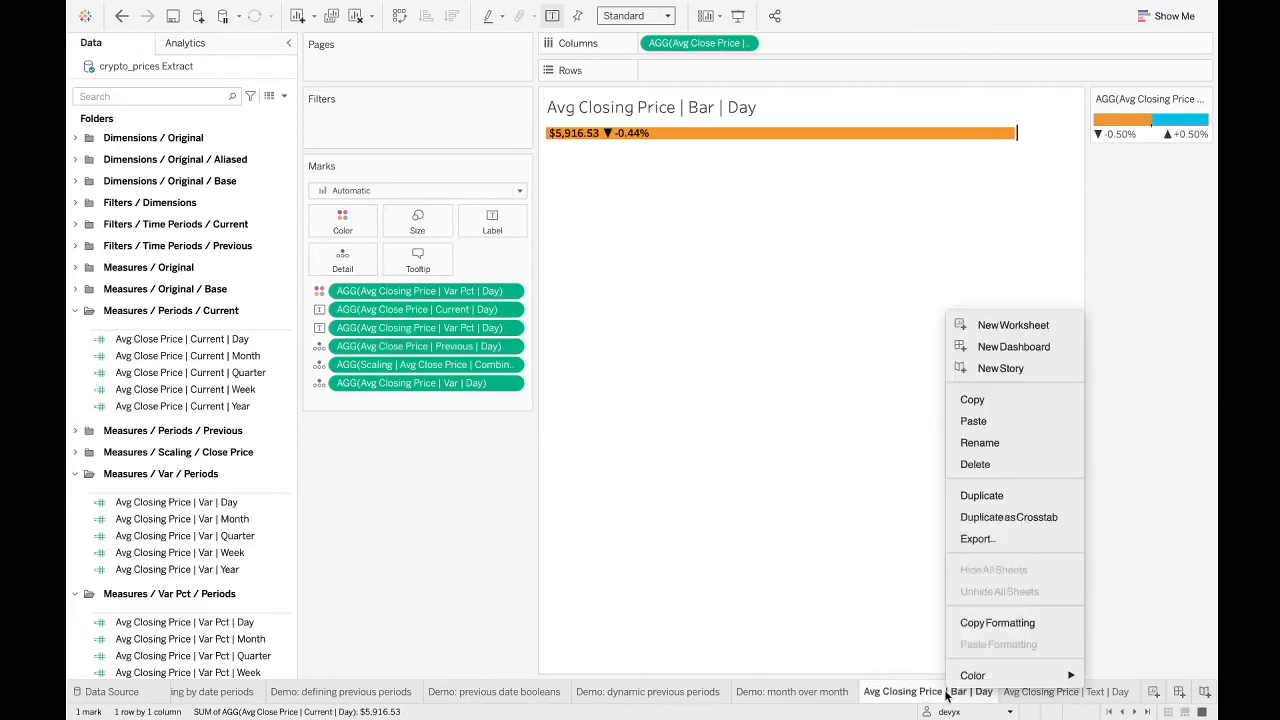
{"action": "left_click", "coordinate": [1011, 494]}
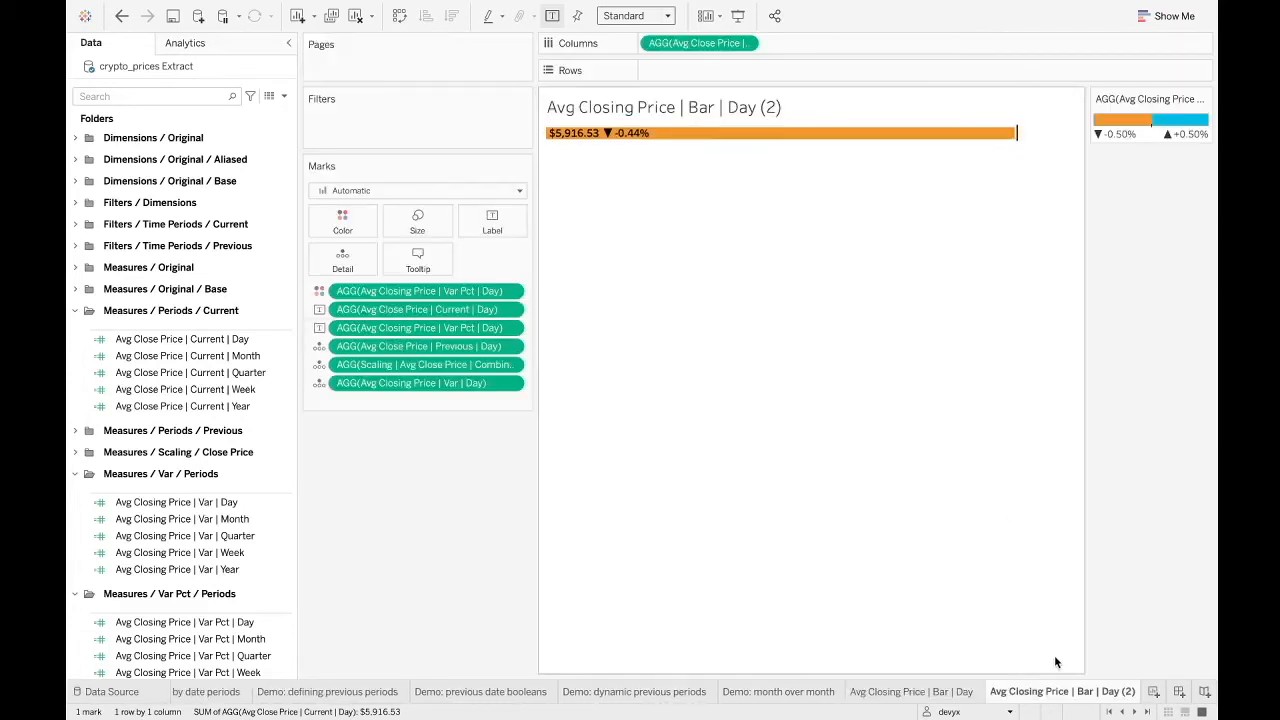
{"action": "double_click", "coordinate": [1055, 691]}
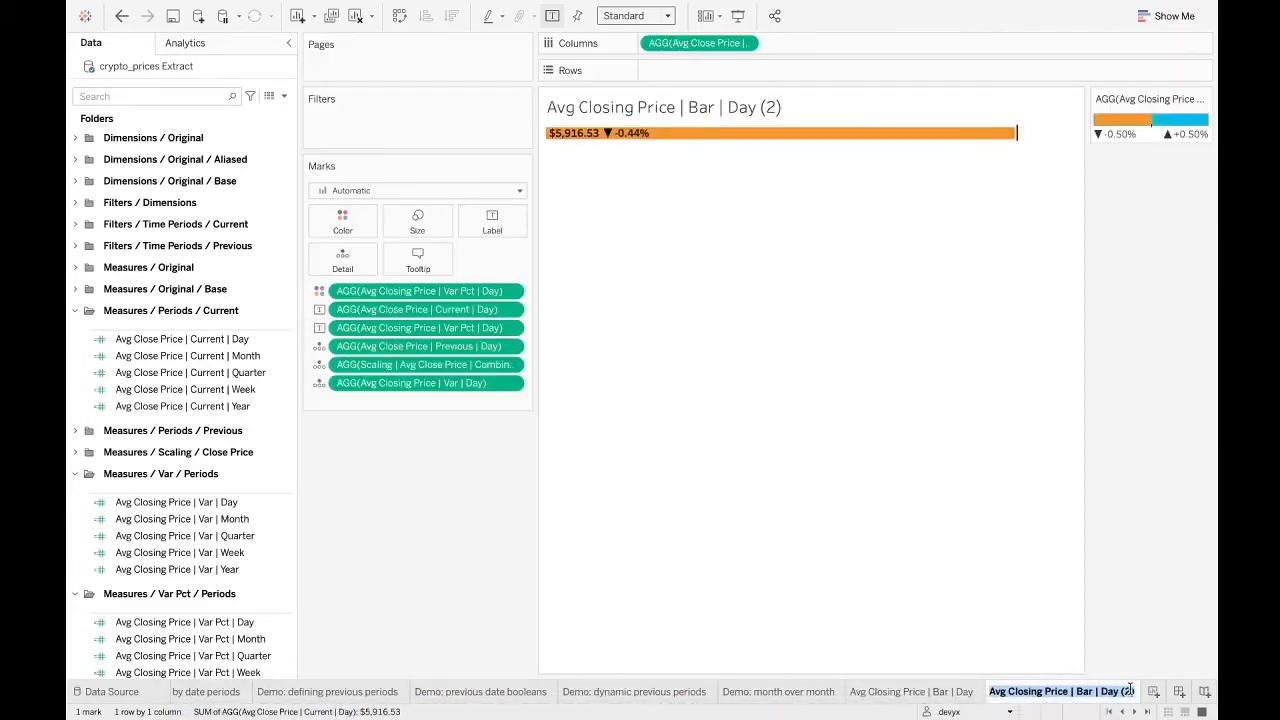
{"action": "key", "text": "Right"}
{"action": "key", "text": "BackSpace"}
{"action": "key", "text": "BackSpace"}
{"action": "key", "text": "BackSpace"}
{"action": "key", "text": "BackSpace"}
{"action": "key", "text": "BackSpace"}
{"action": "key", "text": "BackSpace"}
{"action": "key", "text": "BackSpace"}
{"action": "type", "text": "Week"}
{"action": "key", "text": "Return"}
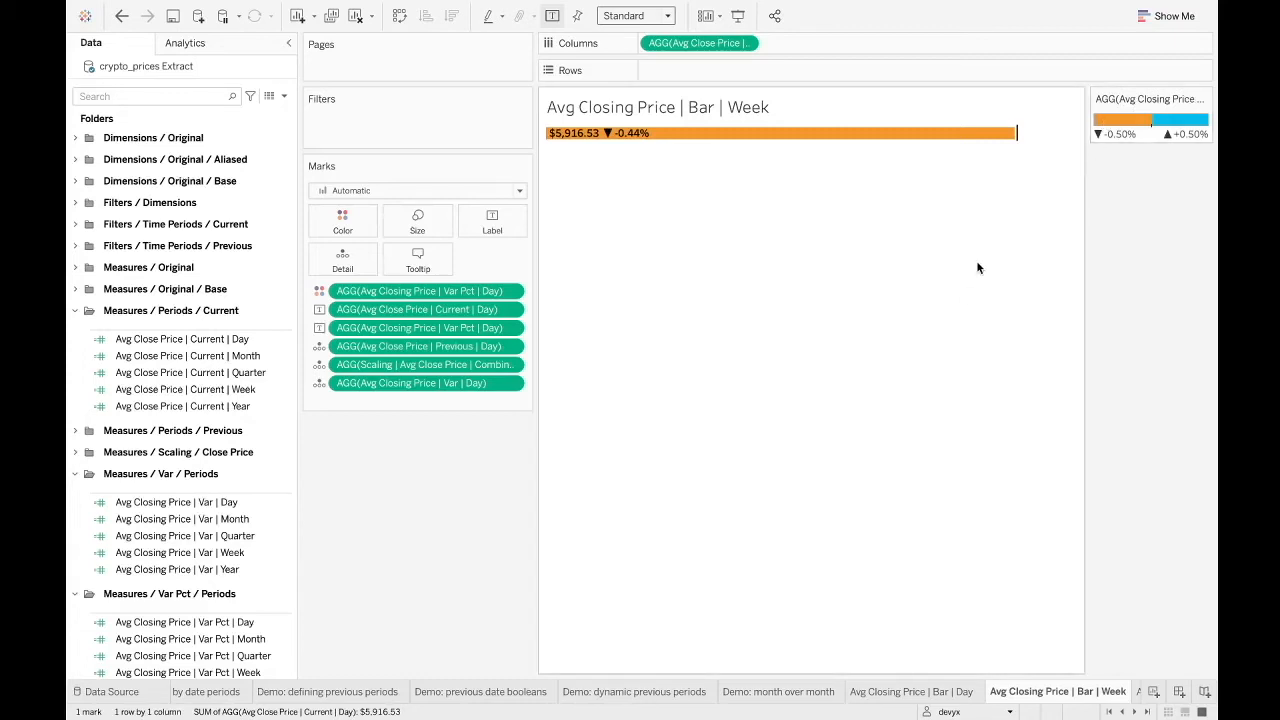
Change the measure on Columns to Avg Close Price | Current | Week
{"action": "double_click", "coordinate": [703, 44]}
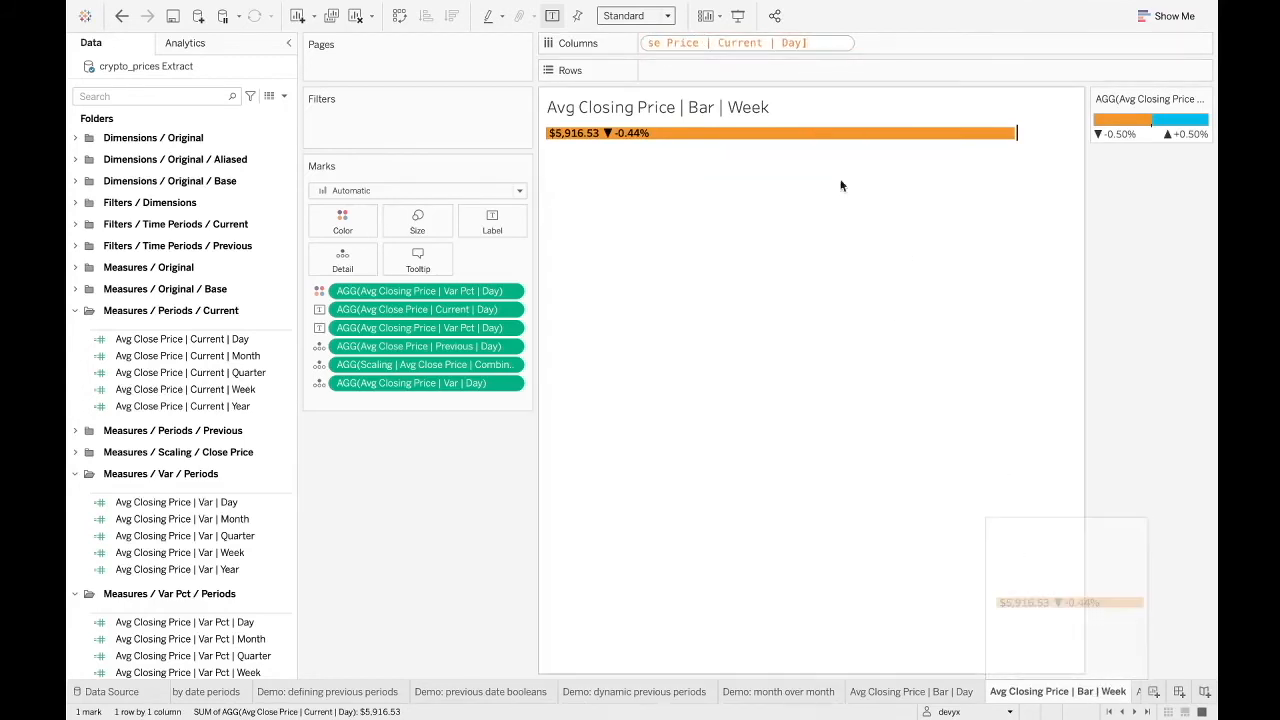
{"action": "left_click_drag", "start_coordinate": [801, 43], "coordinate": [782, 42]}
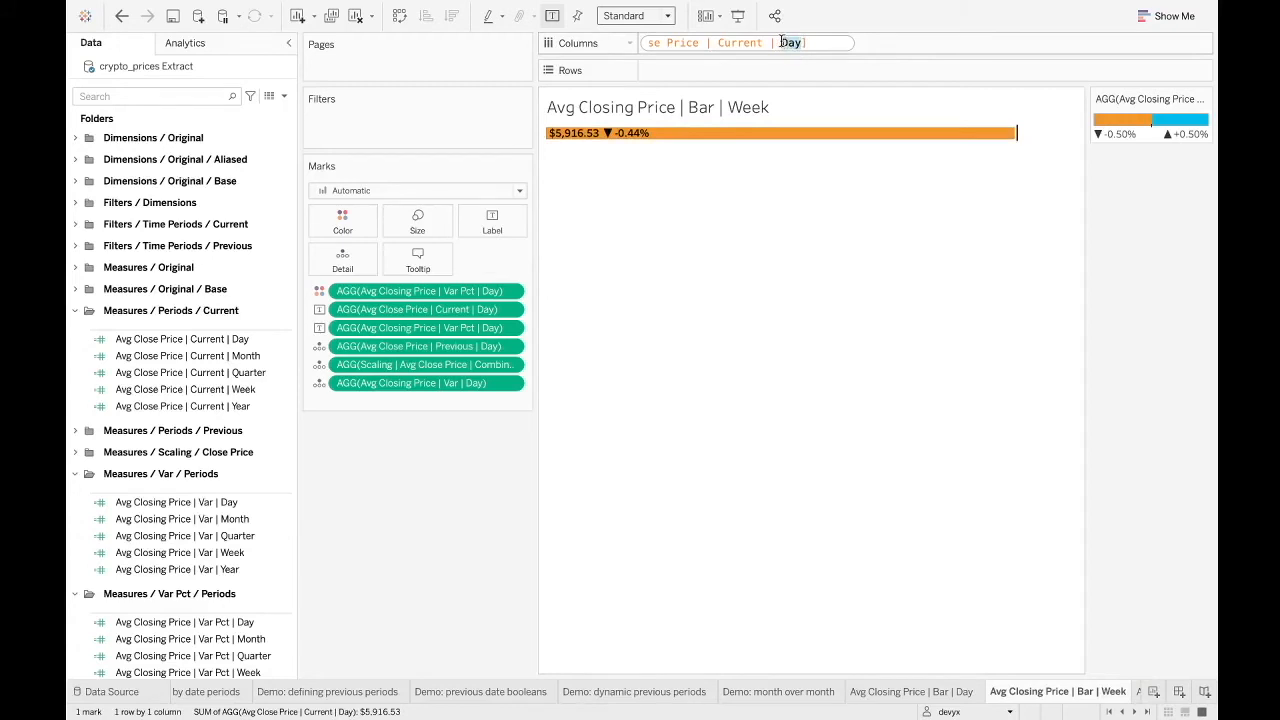
{"action": "type", "text": "Week"}
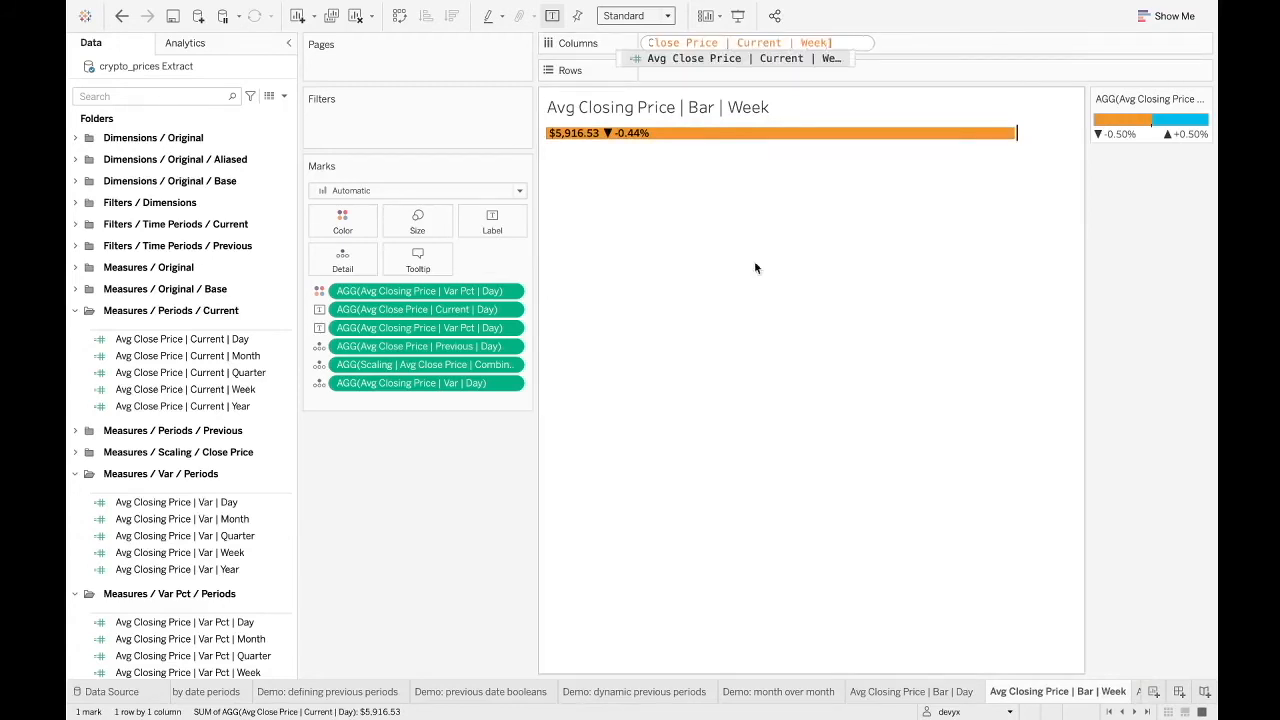
{"action": "key", "text": "Return"}
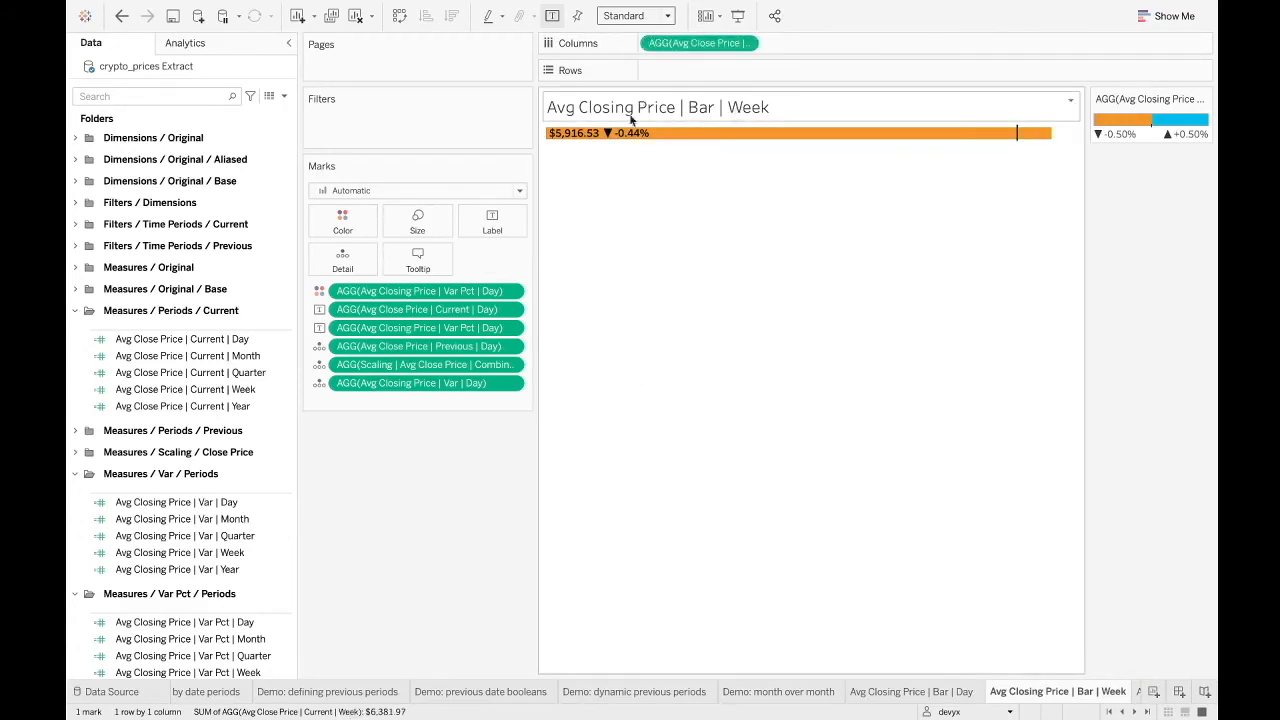
Change the measure that colors the bar to Avg Closing Price | Var Pct | Week
{"action": "double_click", "coordinate": [493, 292]}
{"action": "left_click_drag", "start_coordinate": [488, 291], "coordinate": [464, 291]}
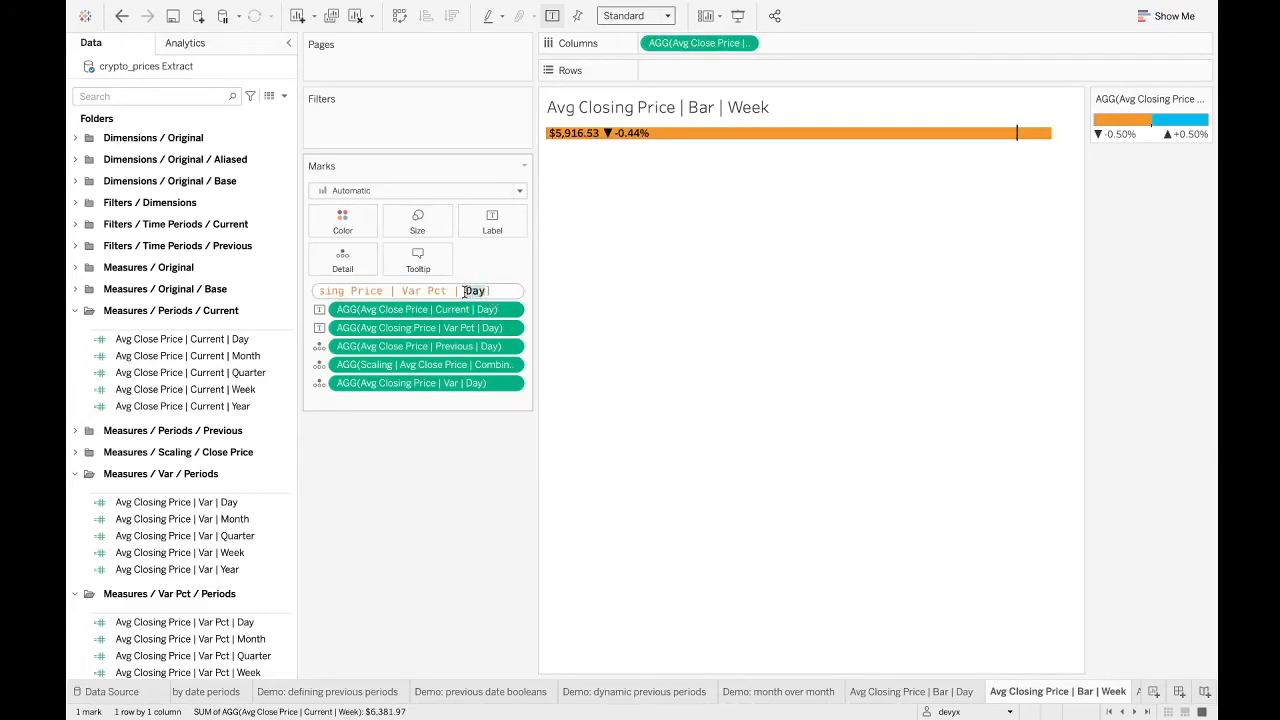
{"action": "type", "text": "Week"}
{"action": "key", "text": "Return"}
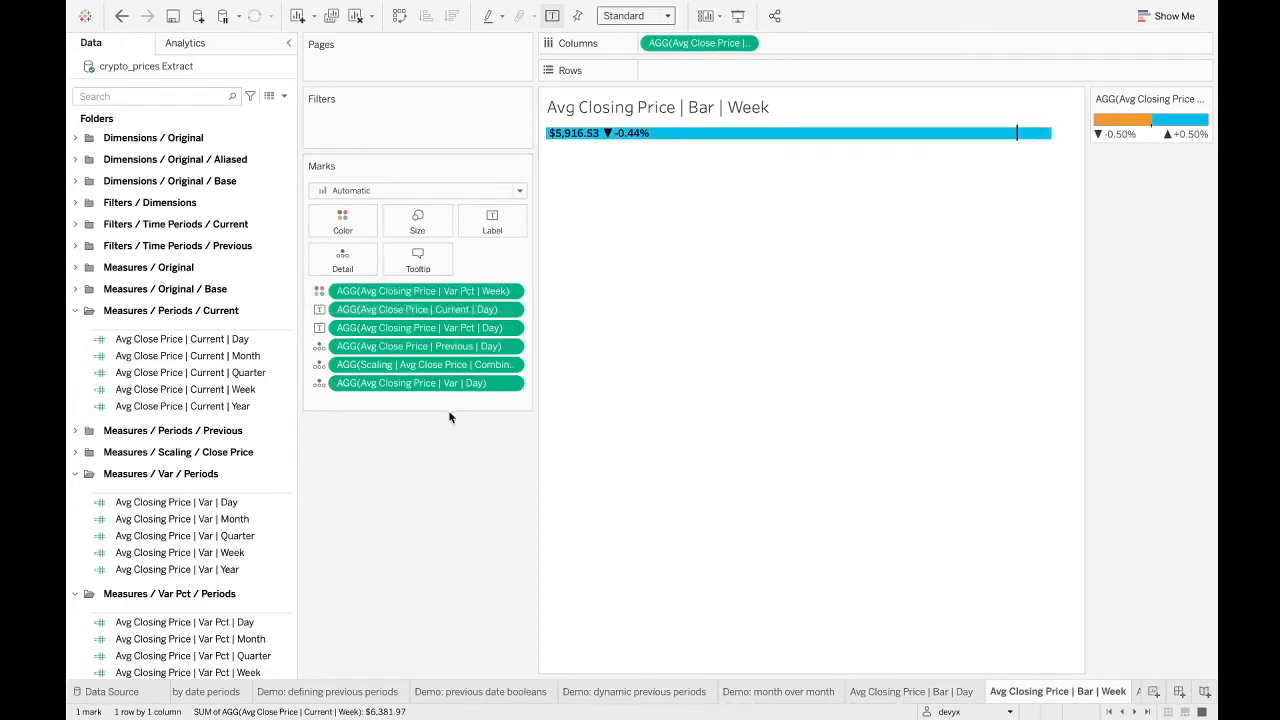
Change the two label measures to Avg Close Price | Current | Week and Avg Closing Price | Var Pct | Week
{"action": "double_click", "coordinate": [488, 313]}
{"action": "left_click_drag", "start_coordinate": [472, 309], "coordinate": [452, 310]}
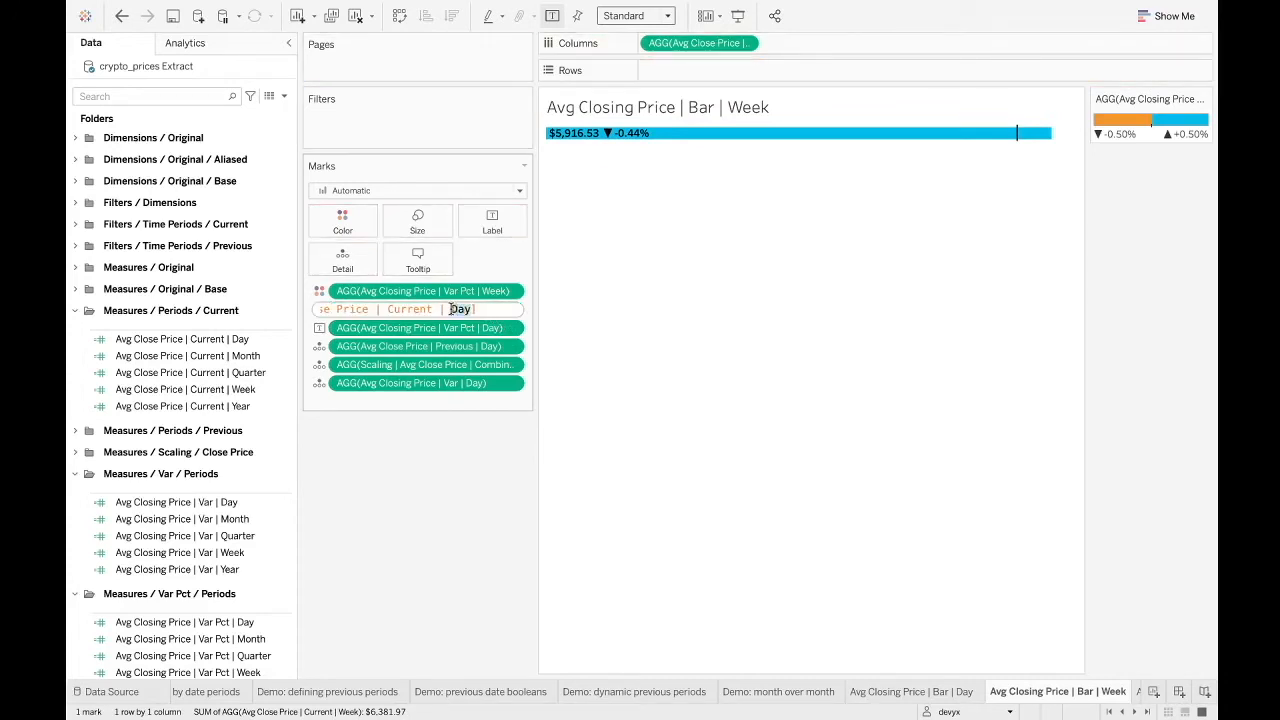
{"action": "type", "text": "Week"}
{"action": "key", "text": "Return"}
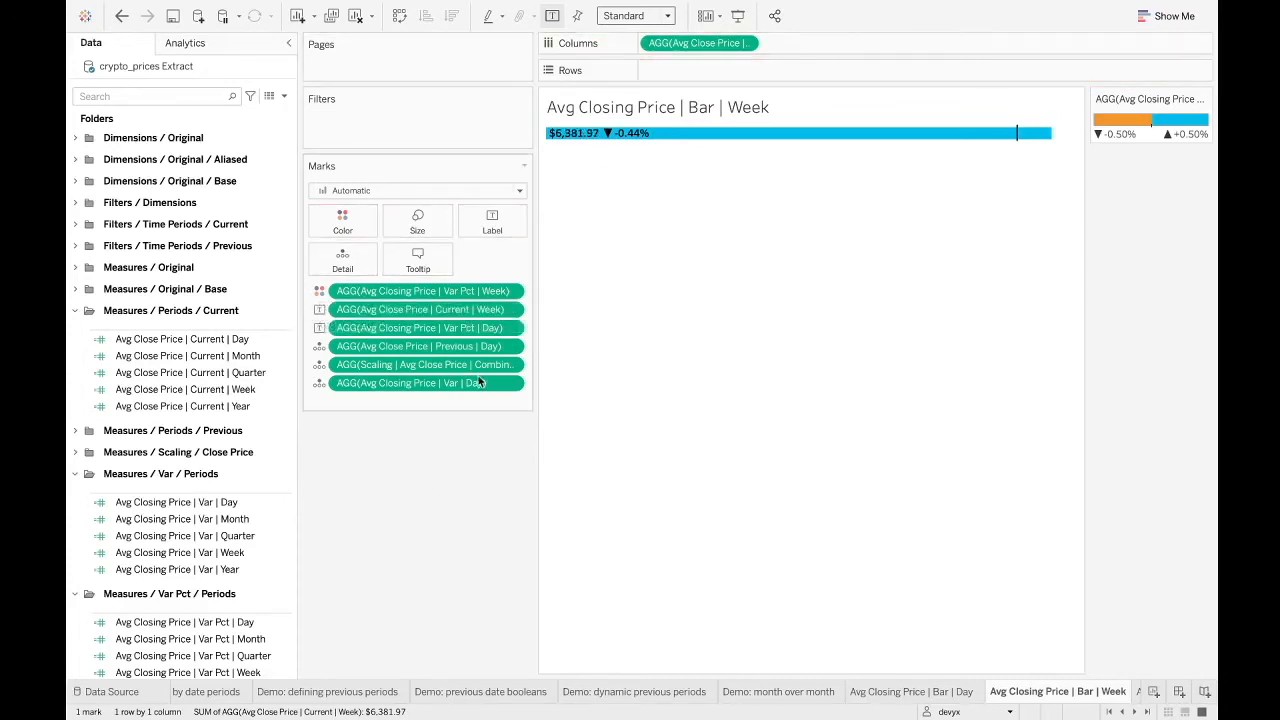
{"action": "double_click", "coordinate": [486, 328]}
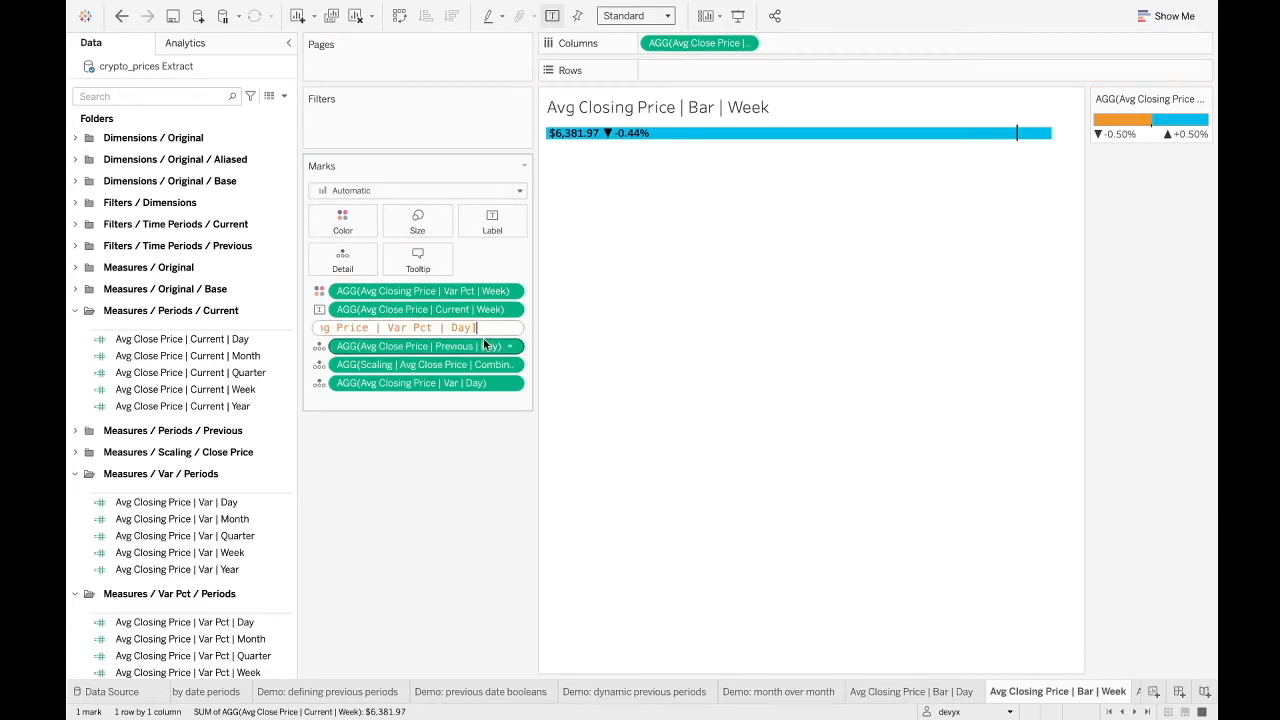
{"action": "left_click_drag", "start_coordinate": [476, 328], "coordinate": [455, 328]}
{"action": "type", "text": "Week"}
{"action": "key", "text": "Return"}
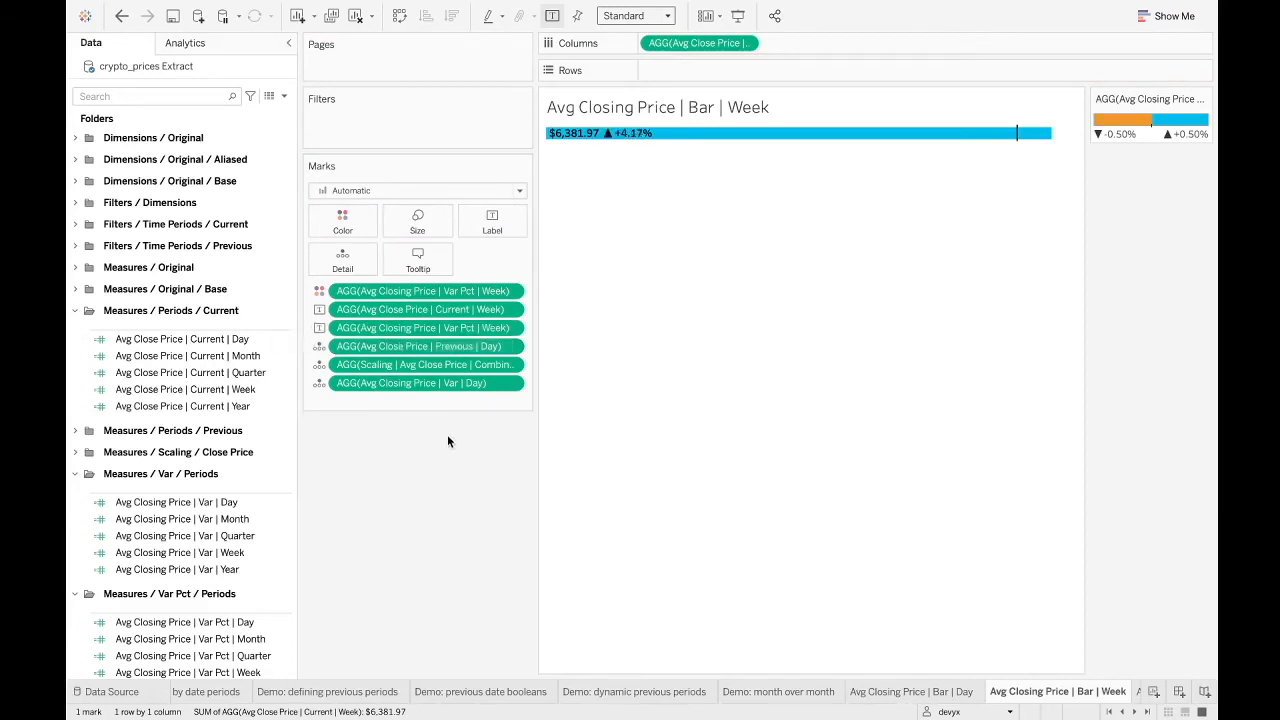
Change the previous-period detail measure to Avg Close Price | Previous | Week
{"action": "double_click", "coordinate": [488, 346]}
{"action": "left_click_drag", "start_coordinate": [463, 346], "coordinate": [455, 346]}
{"action": "type", "text": "Week"}
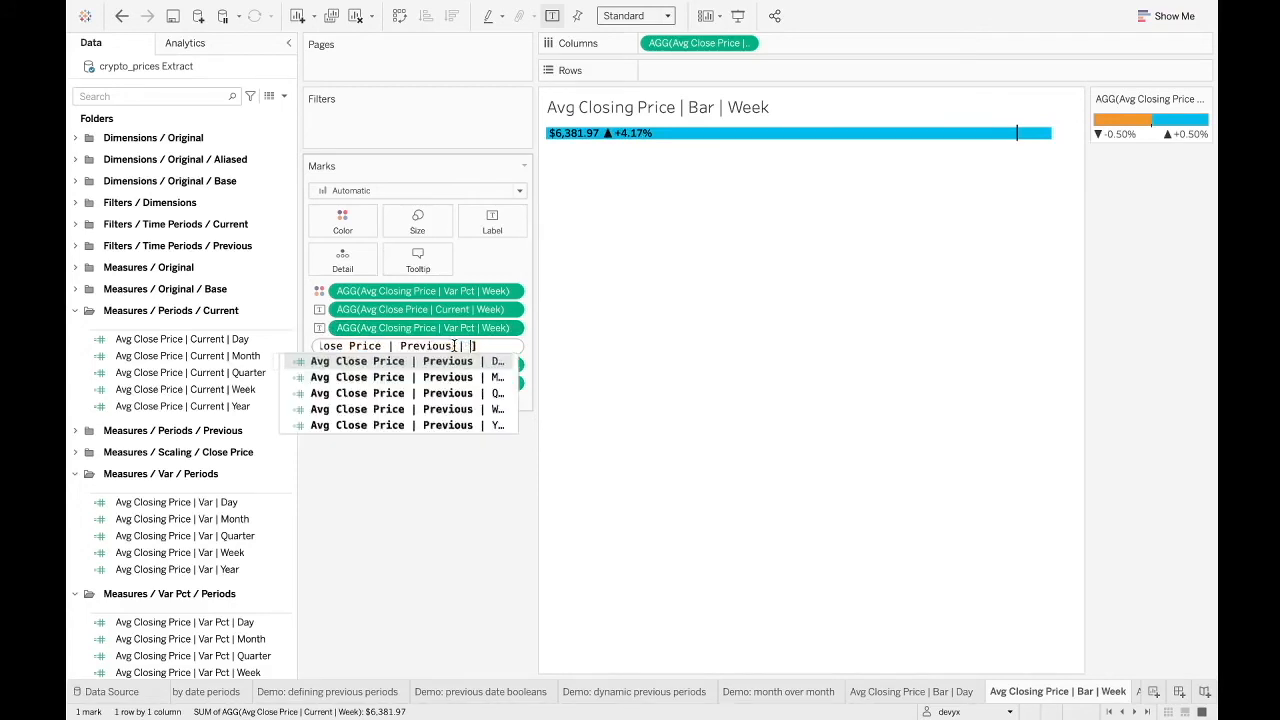
{"action": "key", "text": "Return"}
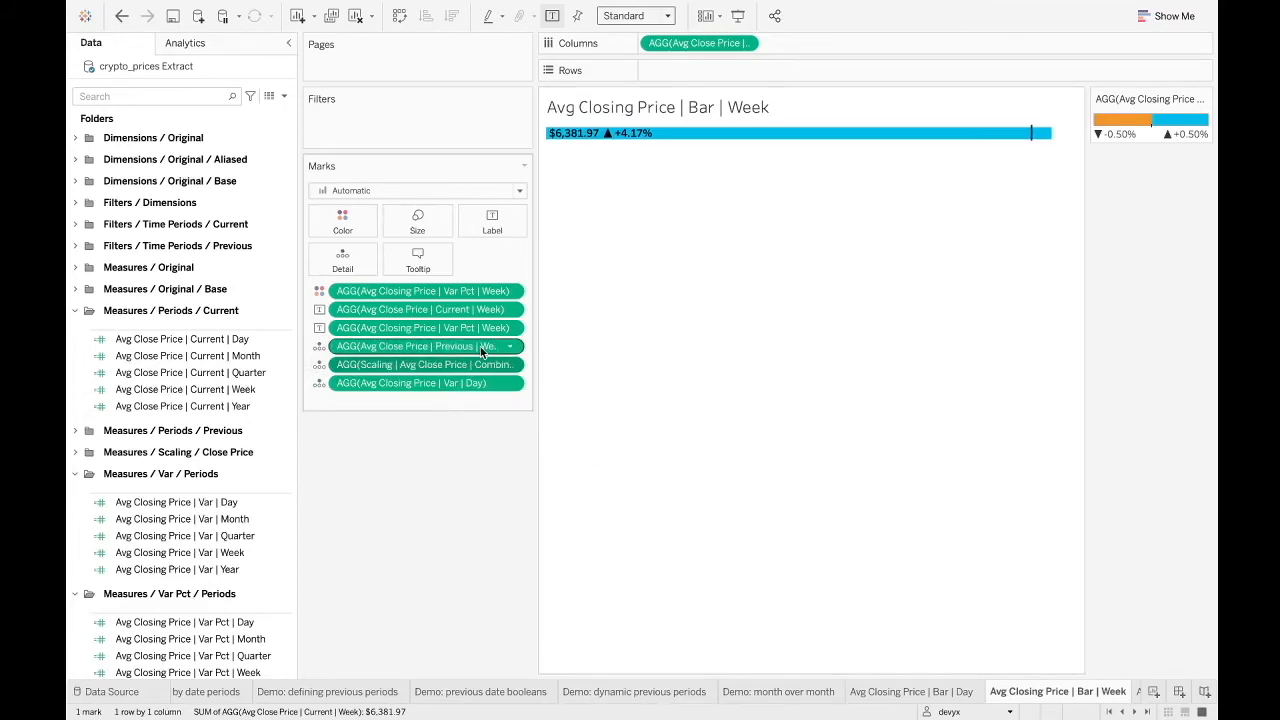
{"action": "double_click", "coordinate": [471, 363]}
{"action": "key", "text": "Escape"}
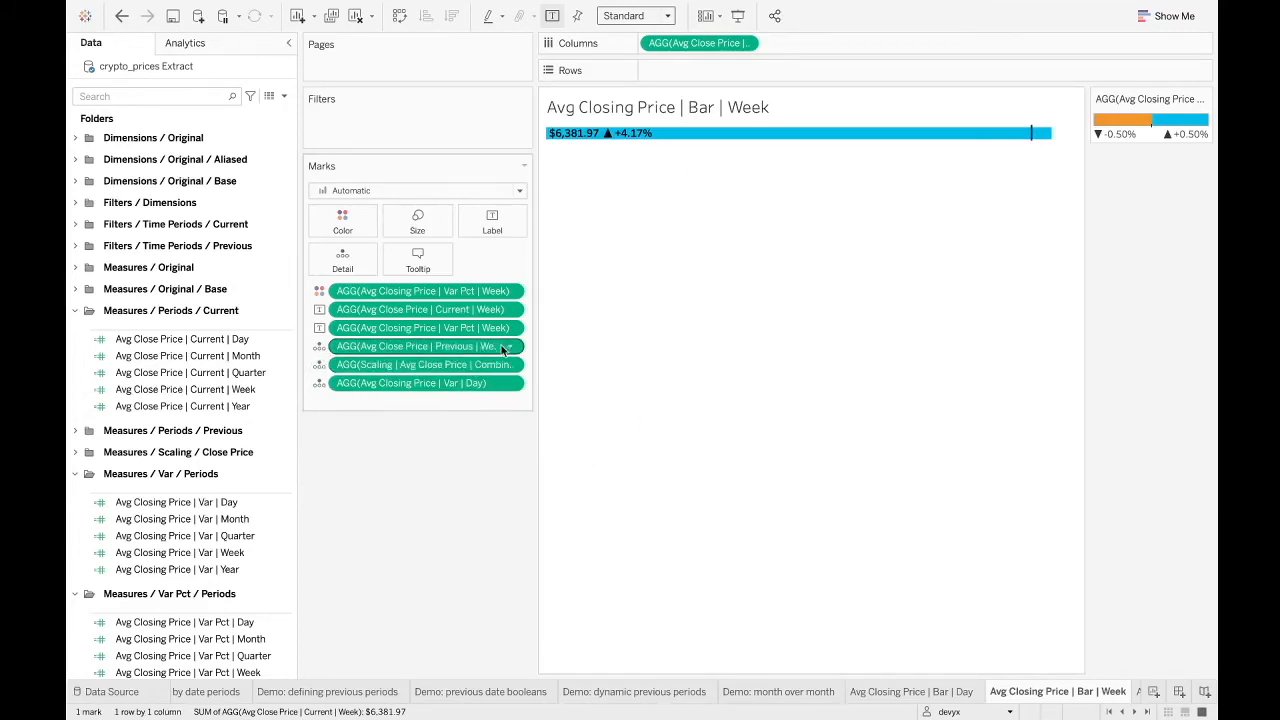
Change the variance detail measure to Avg Closing Price | Var | Week and place it above the Scaling measure
{"action": "double_click", "coordinate": [471, 383]}
{"action": "key", "text": "BackSpace"}
{"action": "key", "text": "BackSpace"}
{"action": "key", "text": "BackSpace"}
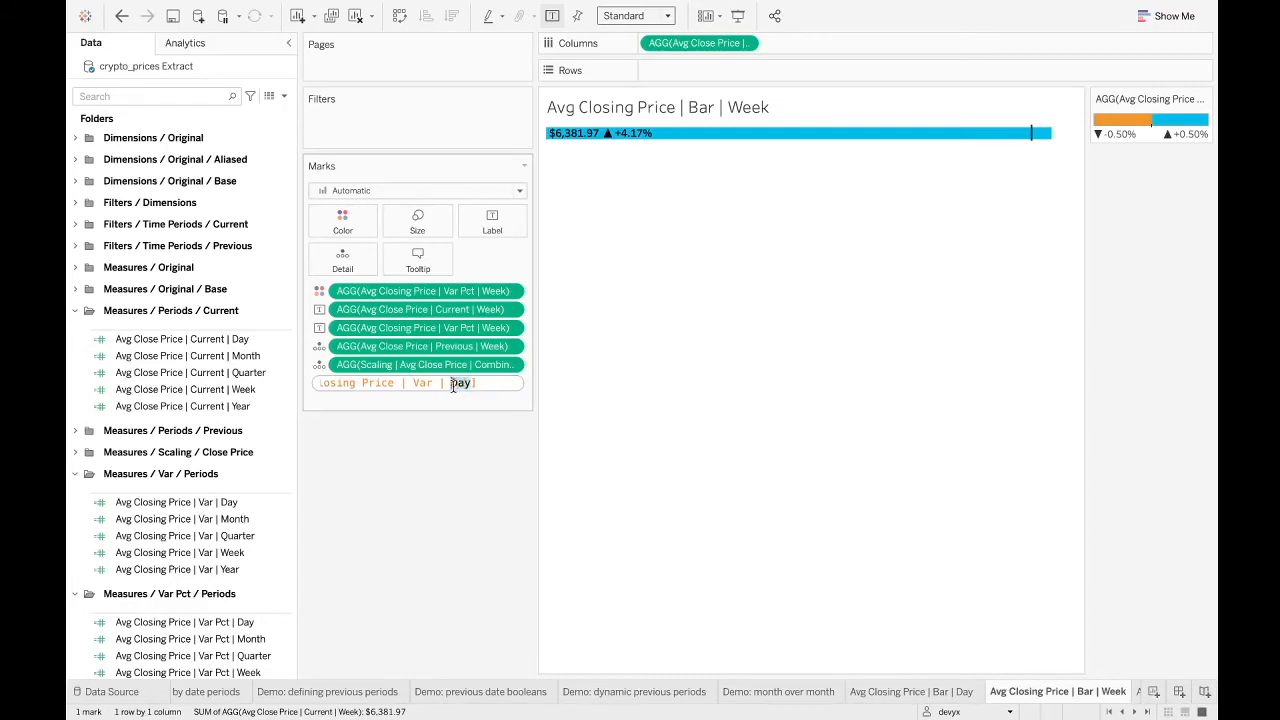
{"action": "type", "text": "Week"}
{"action": "key", "text": "Return"}
{"action": "left_click_drag", "start_coordinate": [470, 383], "coordinate": [476, 353]}
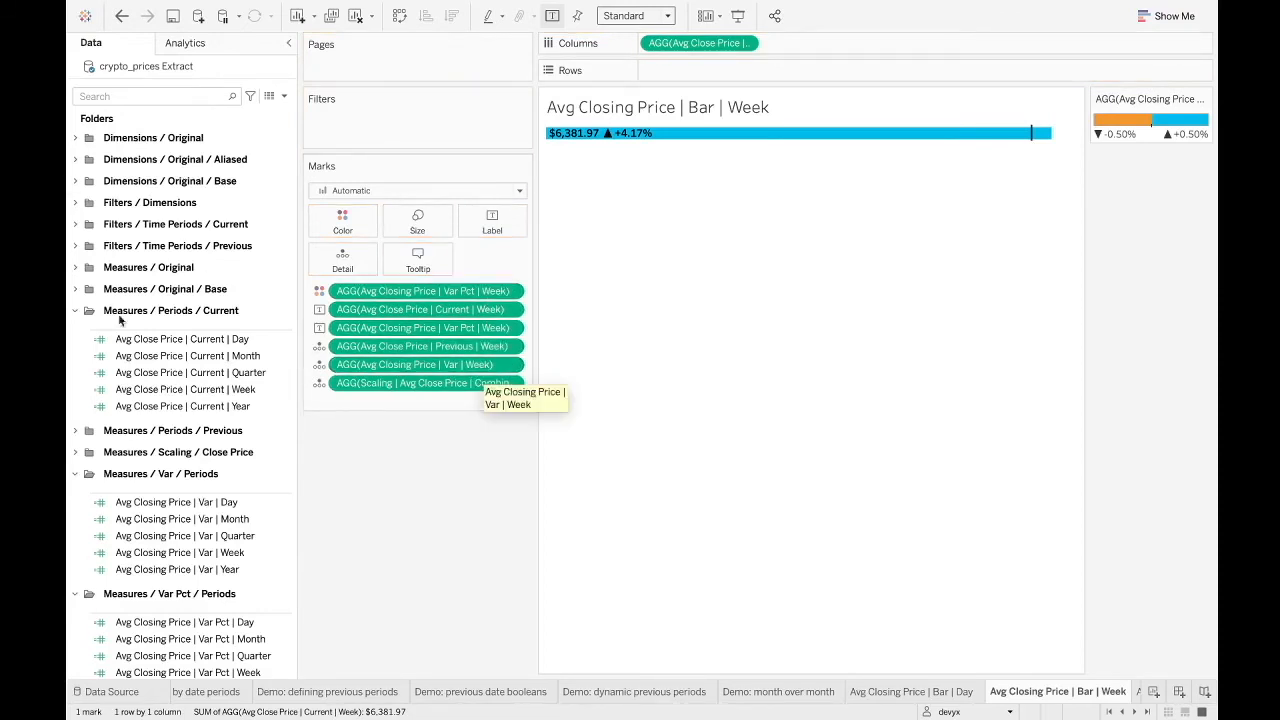
Check the Scaling detail measure's field name and compare the weekly bar sheet with the Avg Closing Price | Bar | Day sheet
{"action": "double_click", "coordinate": [474, 385]}
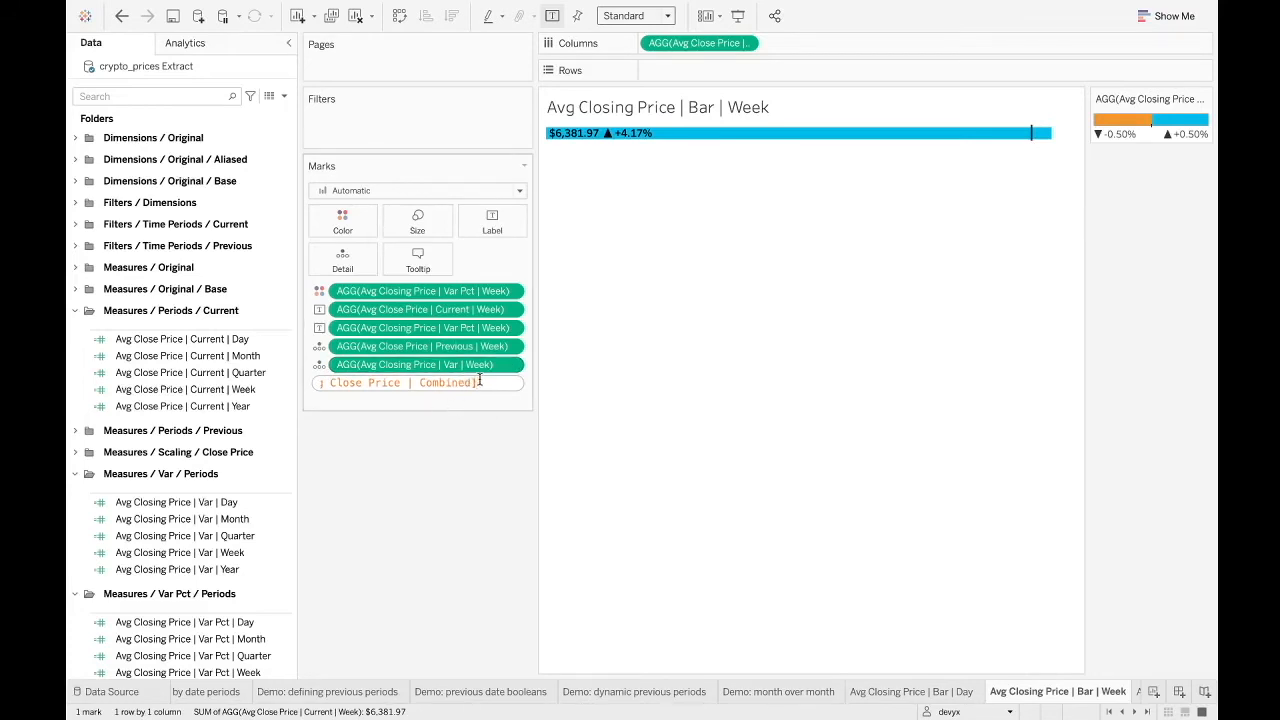
{"action": "left_click", "coordinate": [448, 431]}
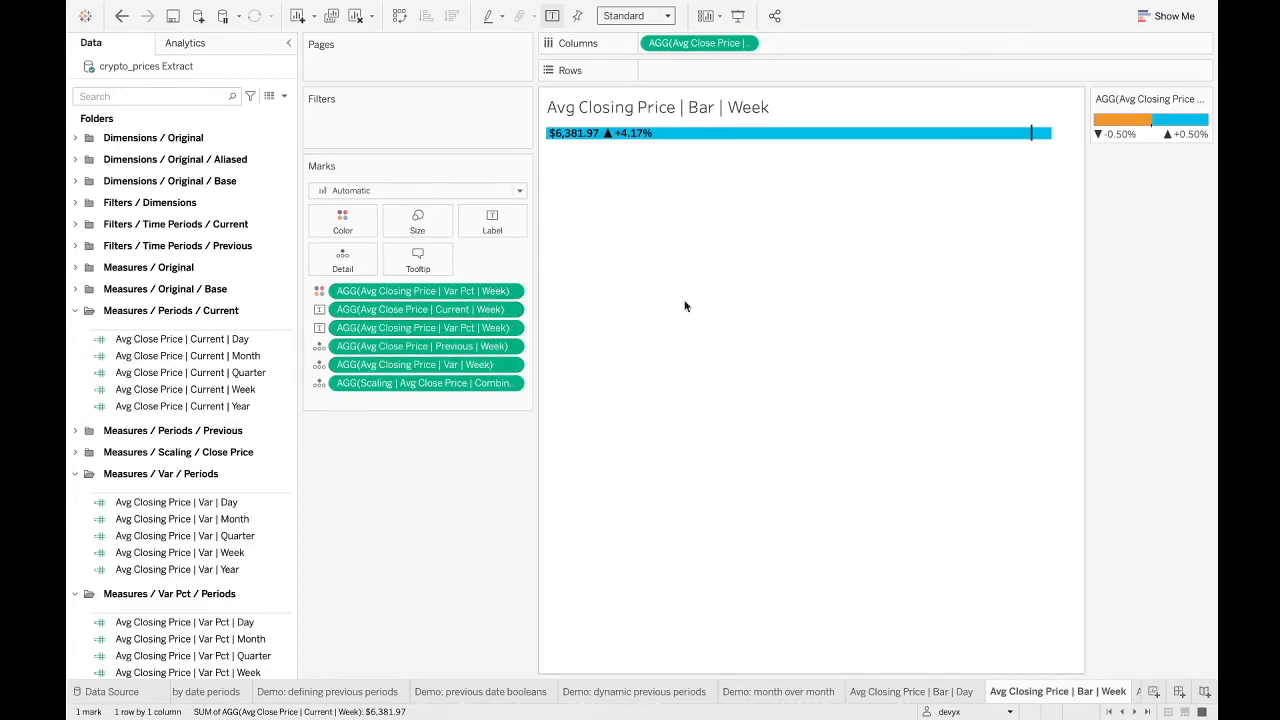
{"action": "left_click", "coordinate": [930, 690]}
{"action": "mouse_move", "coordinate": [930, 688]}
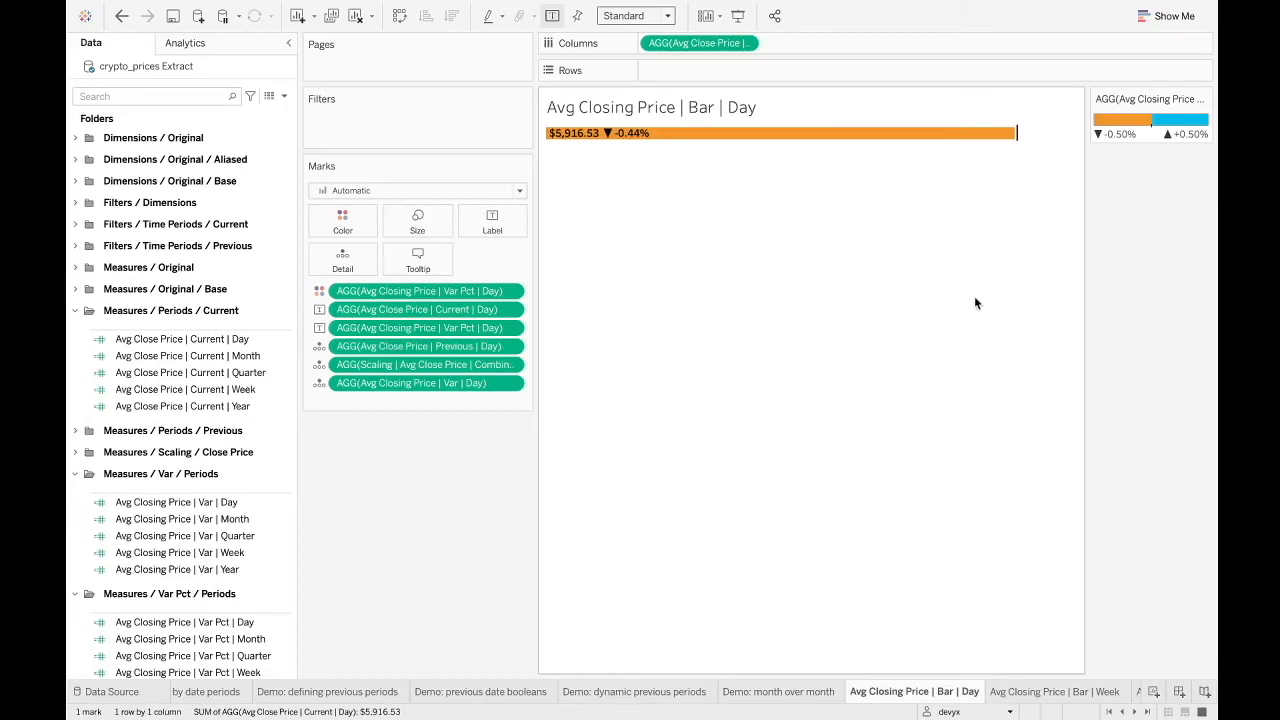
{"action": "left_click", "coordinate": [1048, 690]}
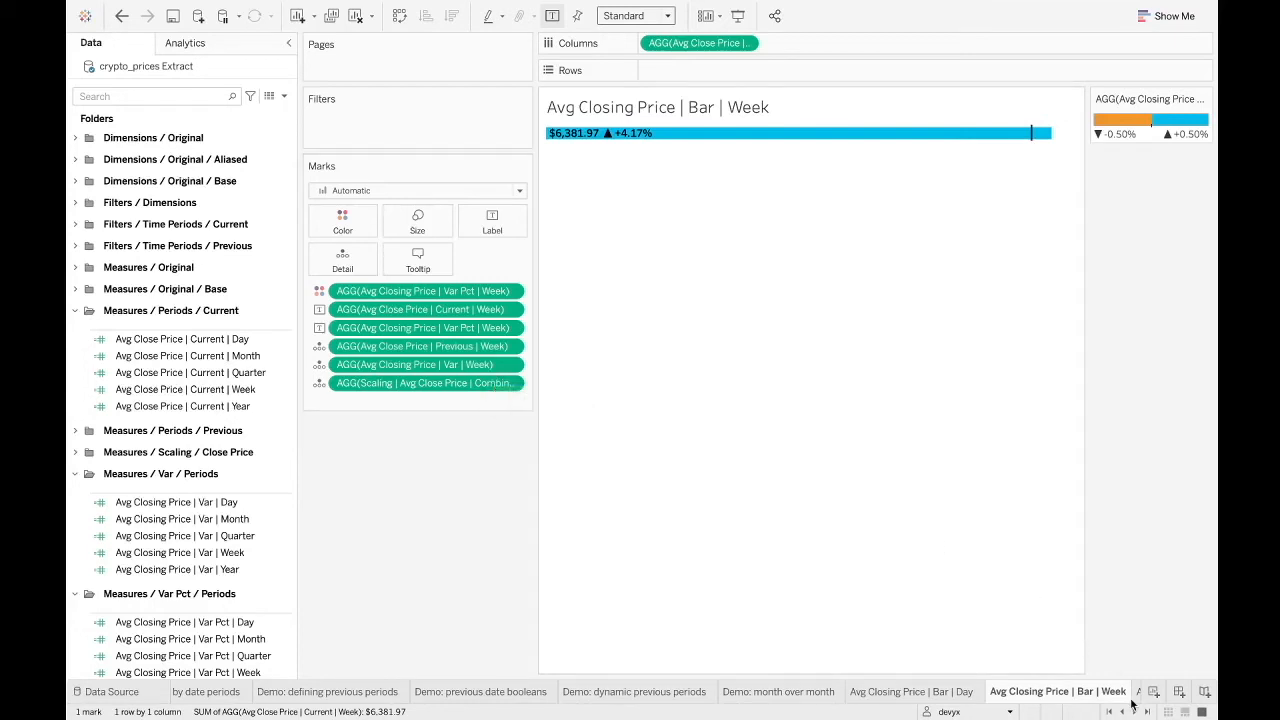
Duplicate the "Avg Closing Price | Bar | Week" worksheet and rename the copy "Avg Closing Price | Bar | Month"
{"action": "mouse_move", "coordinate": [1113, 697]}
{"action": "right_click", "coordinate": [1080, 688]}
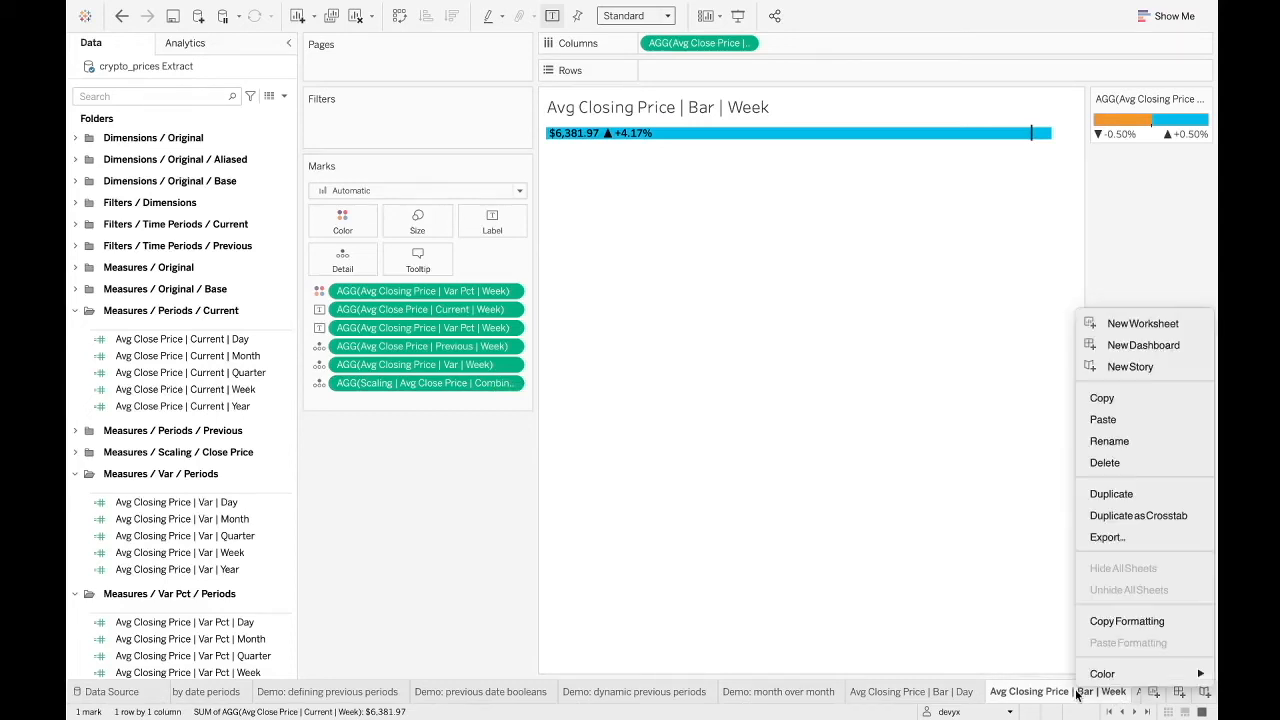
{"action": "left_click", "coordinate": [1130, 493]}
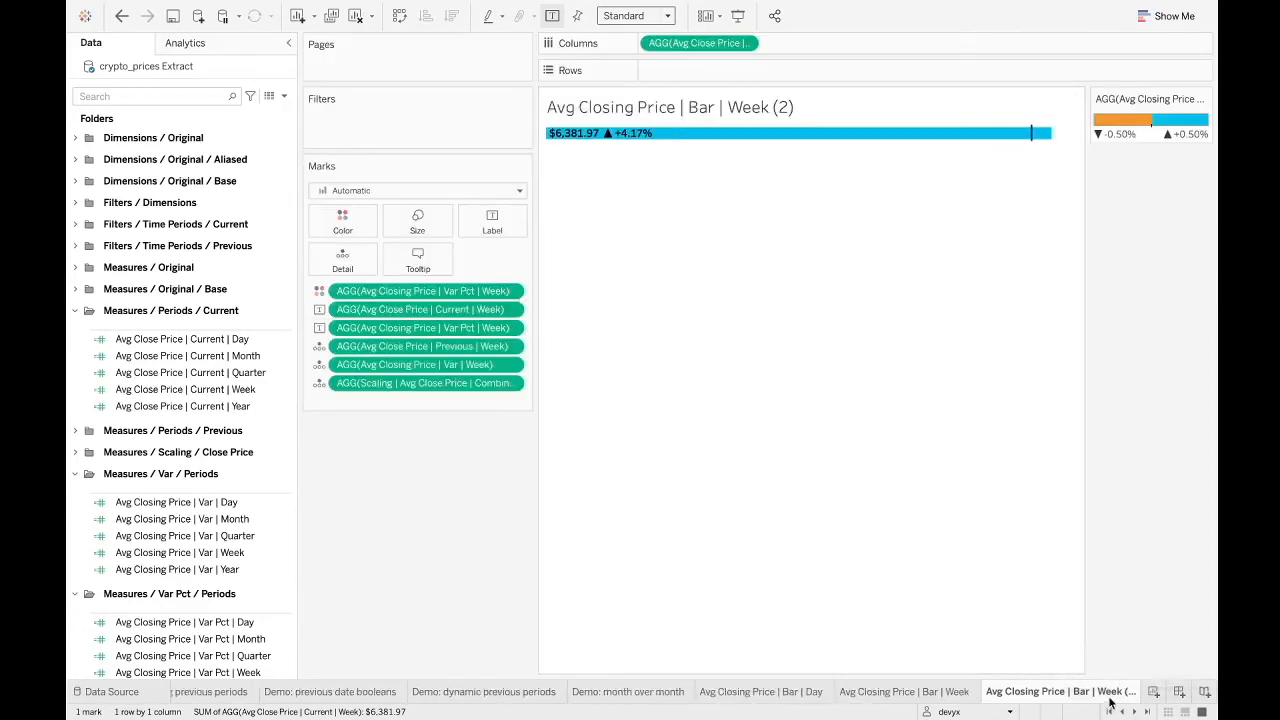
{"action": "key", "text": "End"}
{"action": "key", "text": "BackSpace"}
{"action": "key", "text": "BackSpace"}
{"action": "key", "text": "BackSpace"}
{"action": "key", "text": "BackSpace"}
{"action": "key", "text": "BackSpace"}
{"action": "key", "text": "BackSpace"}
{"action": "key", "text": "BackSpace"}
{"action": "key", "text": "BackSpace"}
{"action": "type", "text": "Month"}
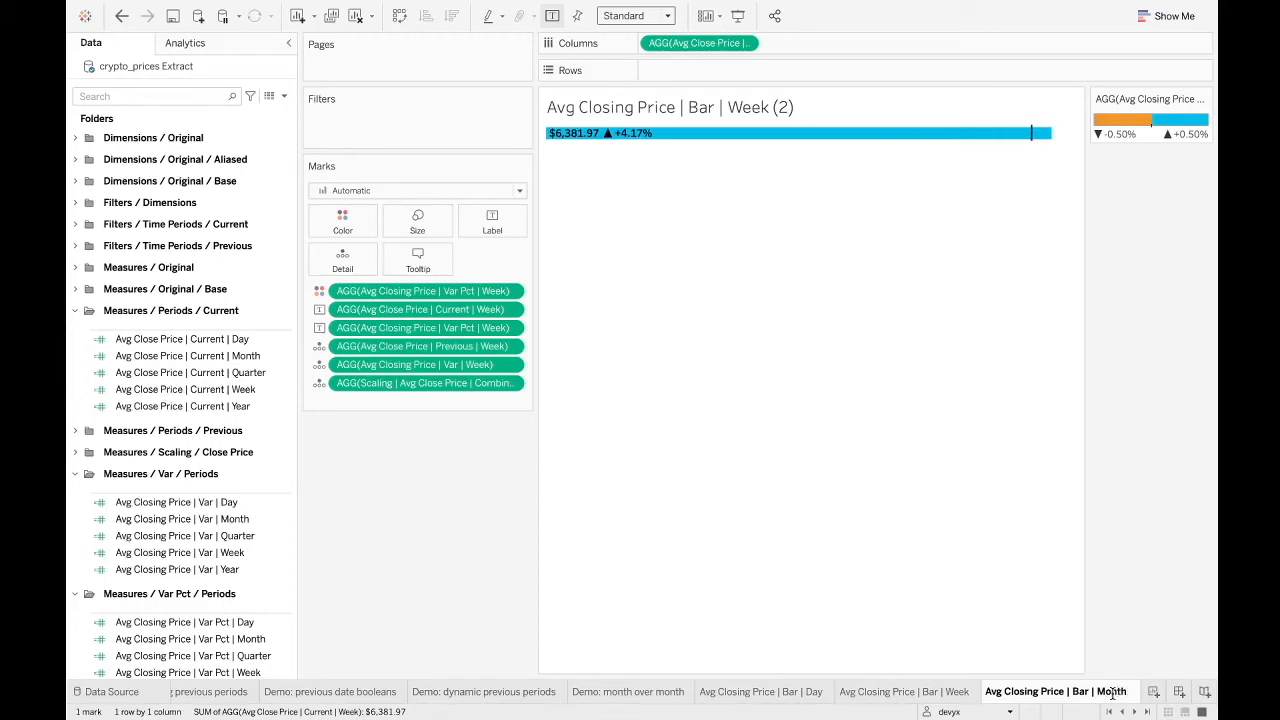
{"action": "key", "text": "Return"}
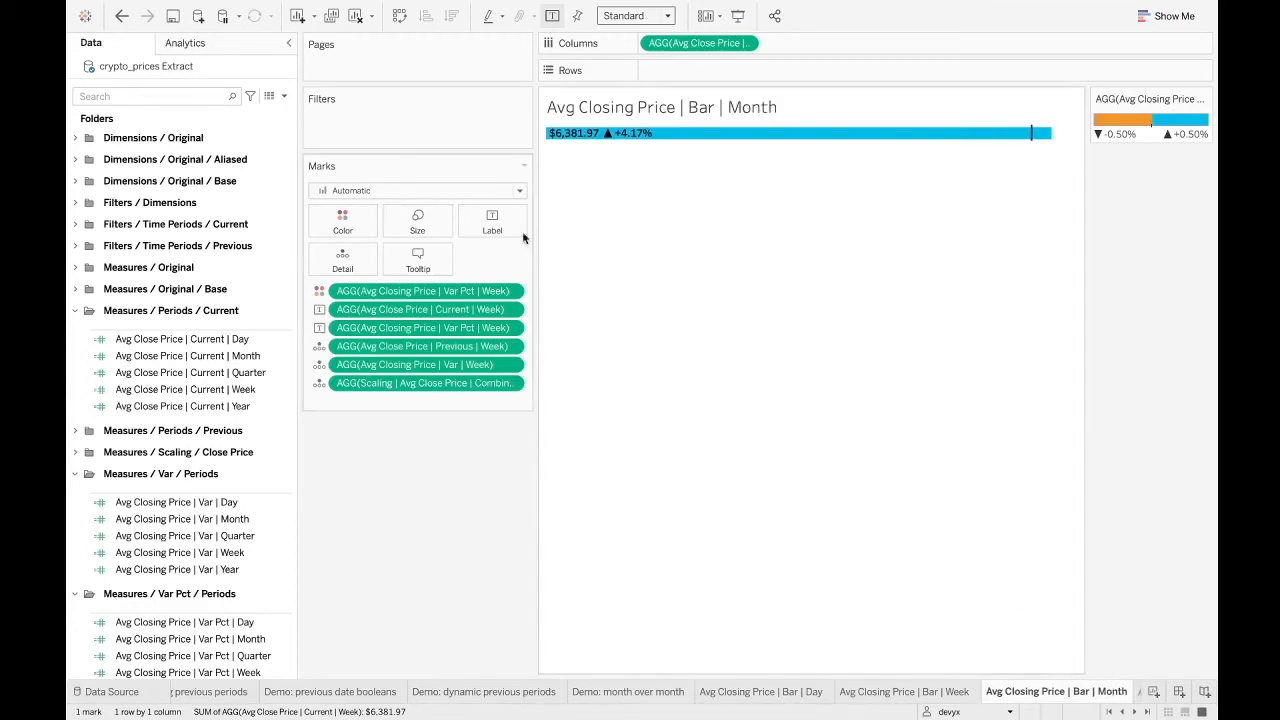
{"action": "double_click", "coordinate": [700, 42]}
{"action": "left_click_drag", "start_coordinate": [779, 43], "coordinate": [809, 43]}
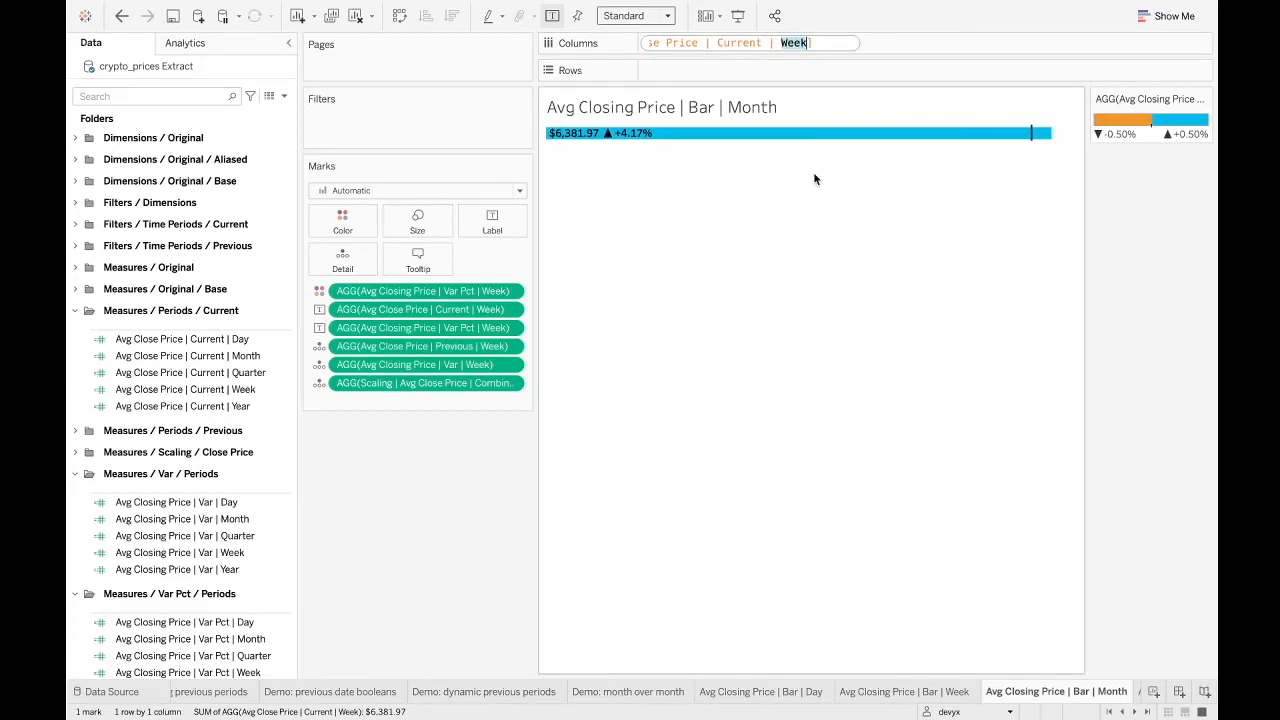
{"action": "left_click", "coordinate": [527, 461]}
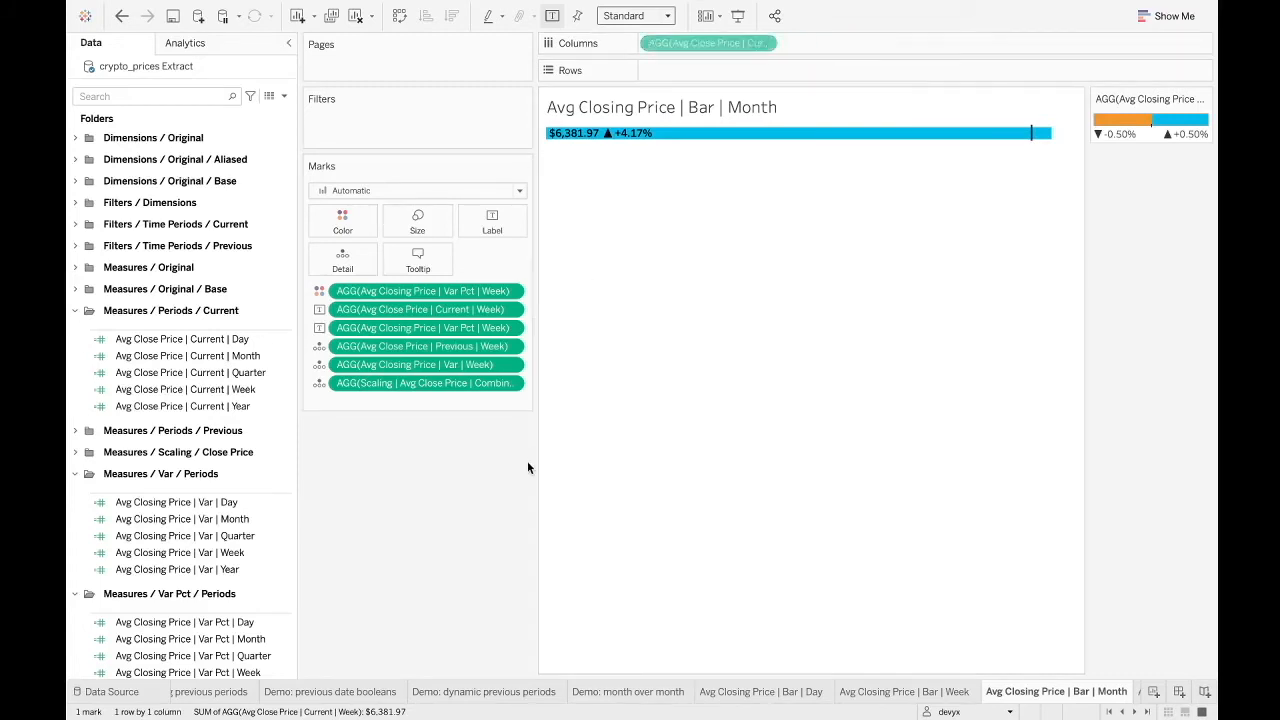
{"action": "double_click", "coordinate": [475, 386]}
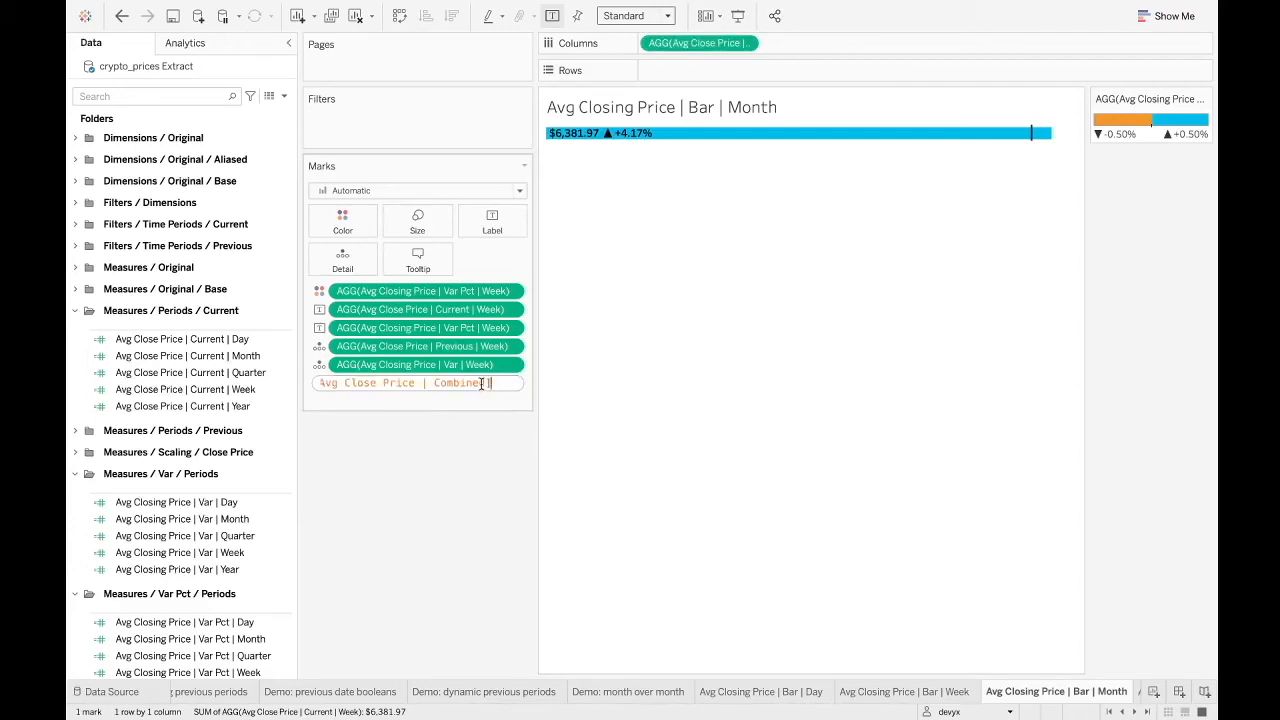
{"action": "left_click_drag", "start_coordinate": [380, 385], "coordinate": [300, 386]}
{"action": "left_click", "coordinate": [422, 442]}
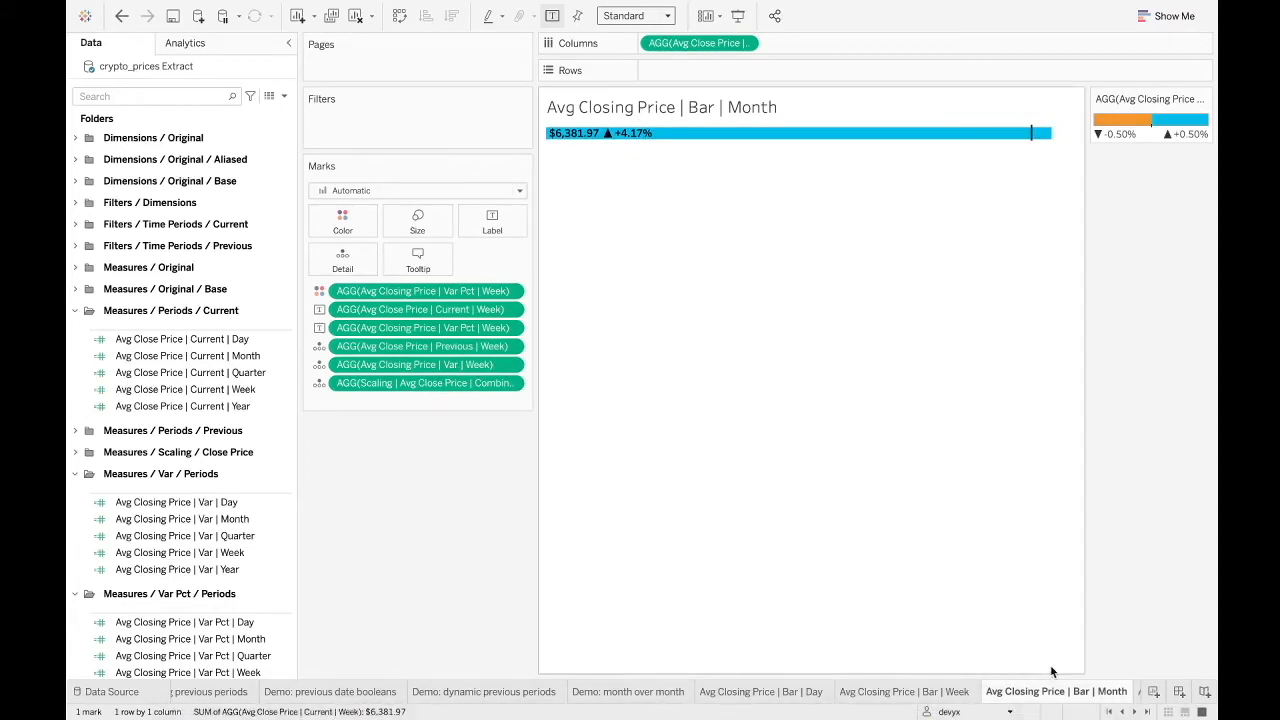
Open the Avg Closing Price | Bar | Day worksheet and expand the Dimensions / Original, Aliased and Base folders to show the Symbol fields
{"action": "left_click", "coordinate": [1071, 695]}
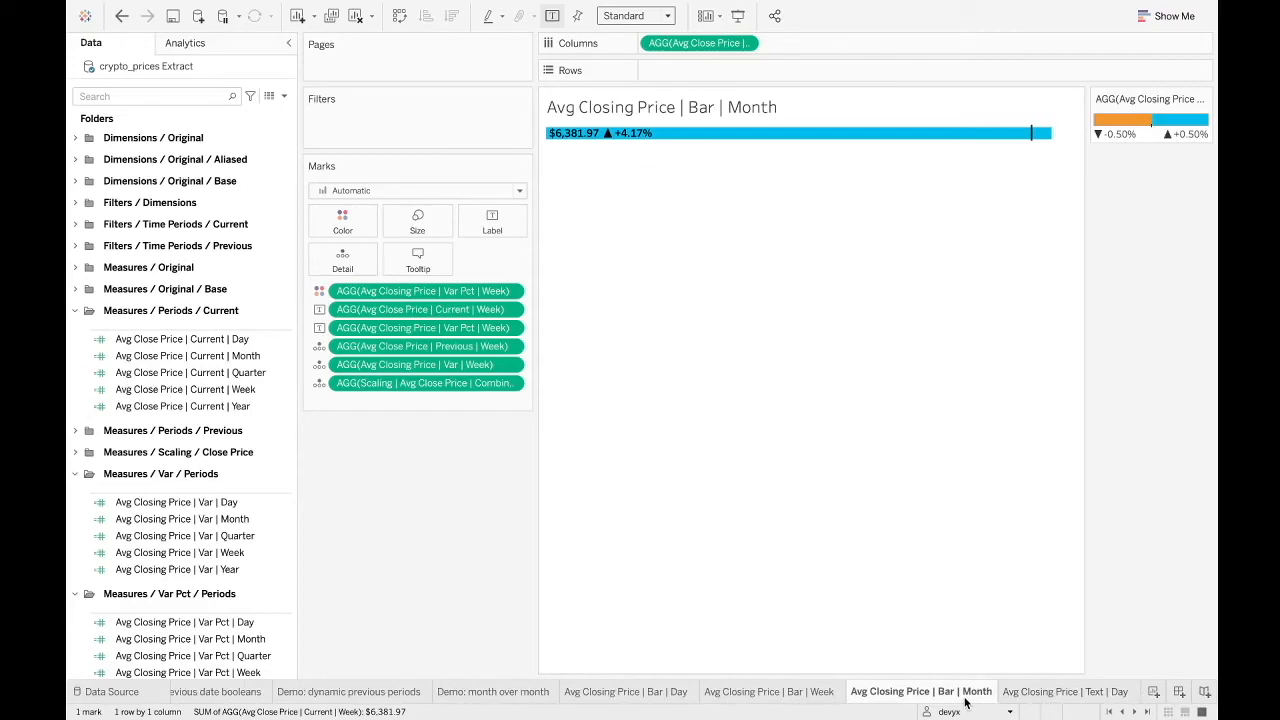
{"action": "mouse_move", "coordinate": [966, 703]}
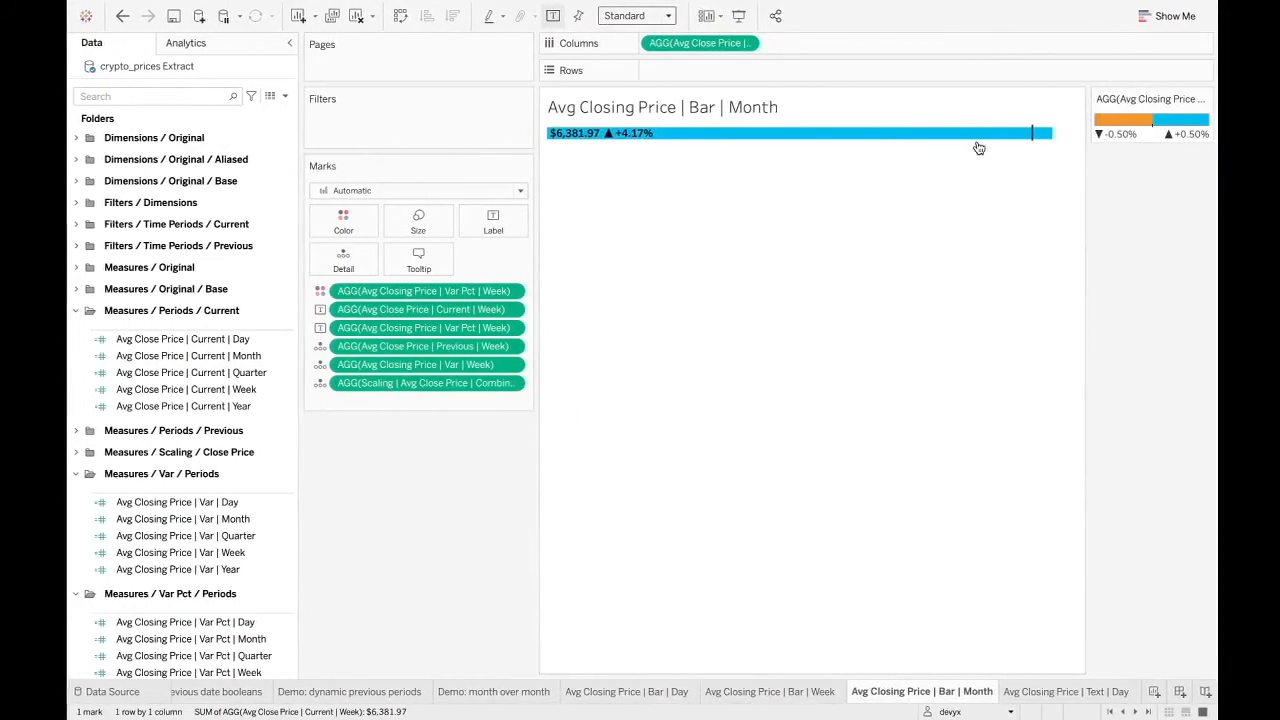
{"action": "left_click", "coordinate": [672, 691]}
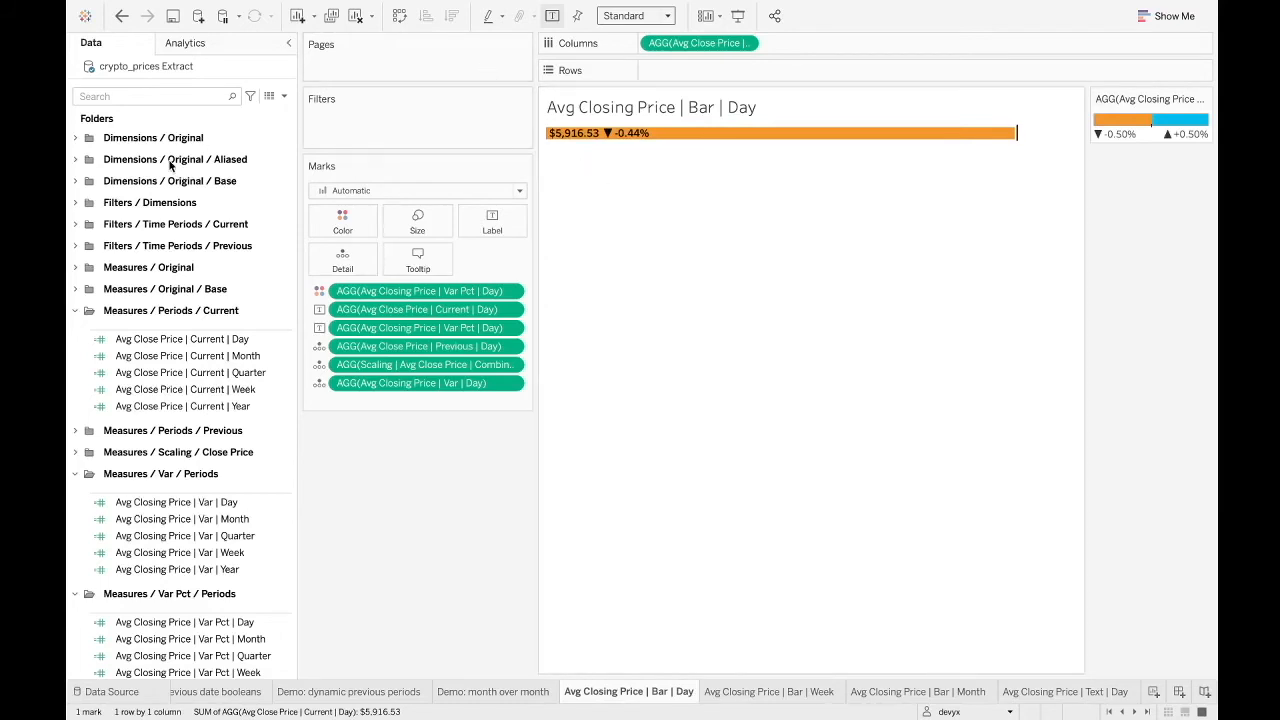
{"action": "left_click", "coordinate": [75, 183]}
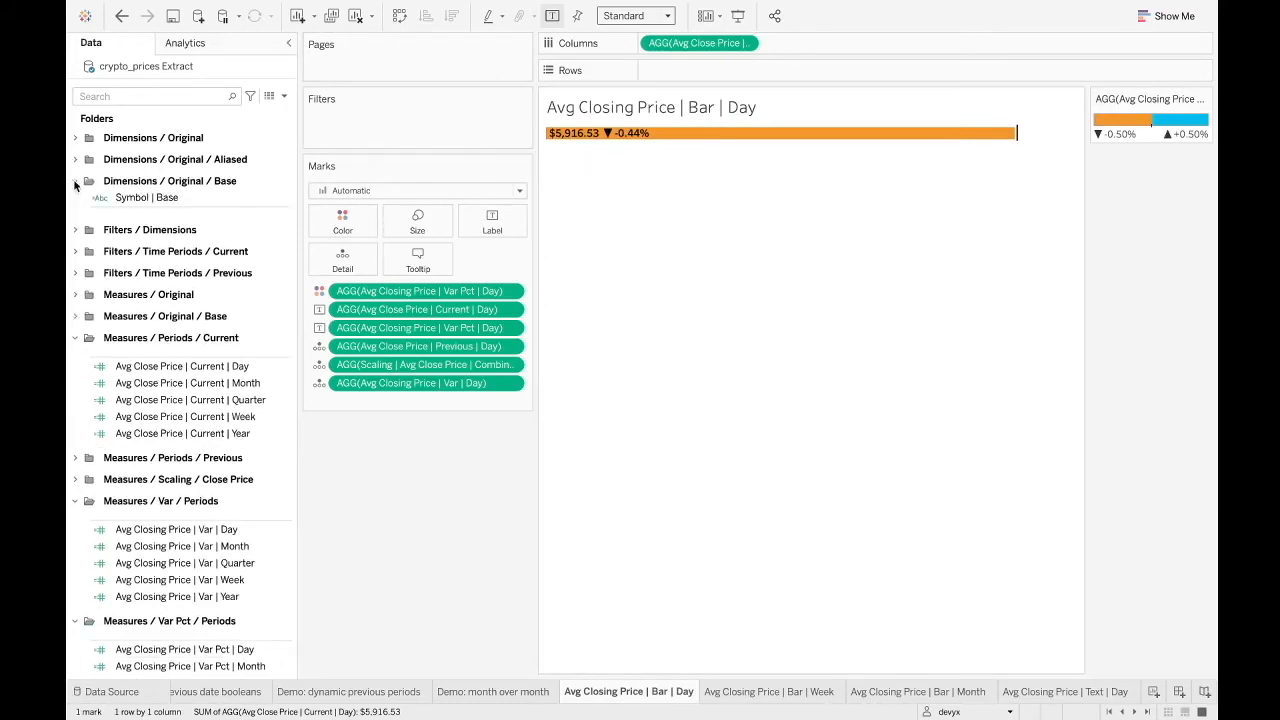
{"action": "left_click", "coordinate": [201, 201]}
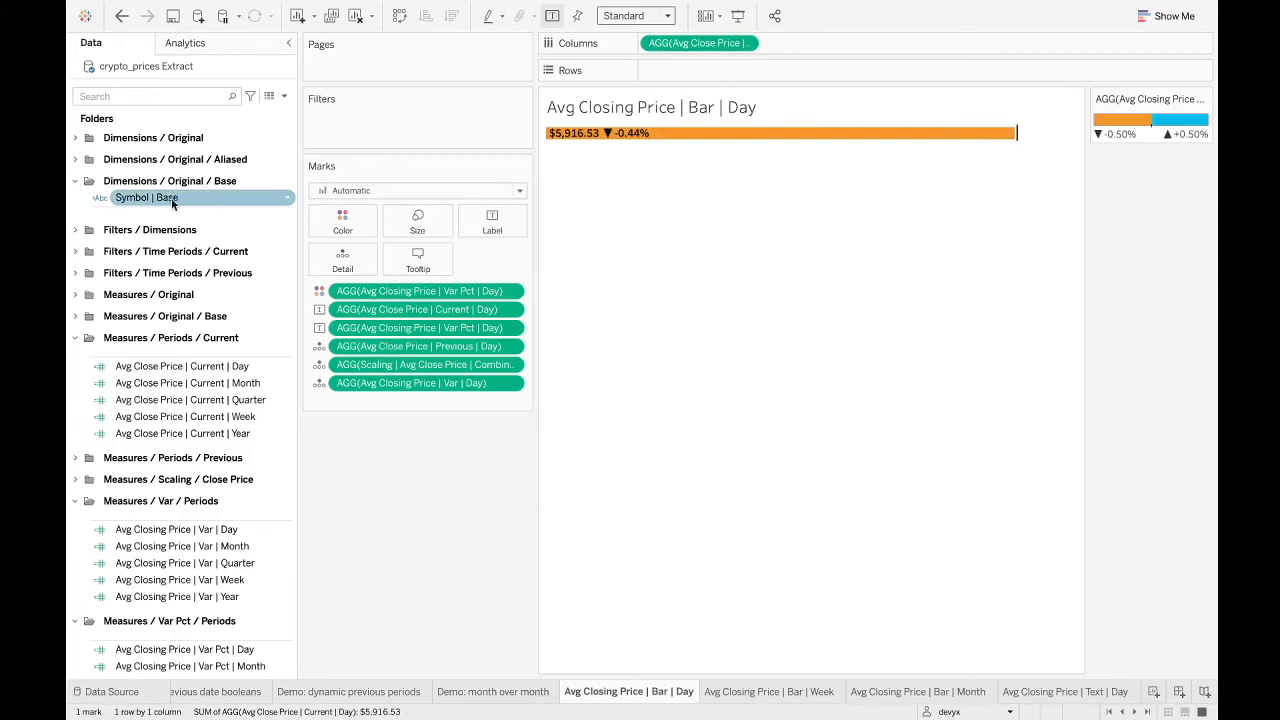
{"action": "left_click", "coordinate": [75, 160]}
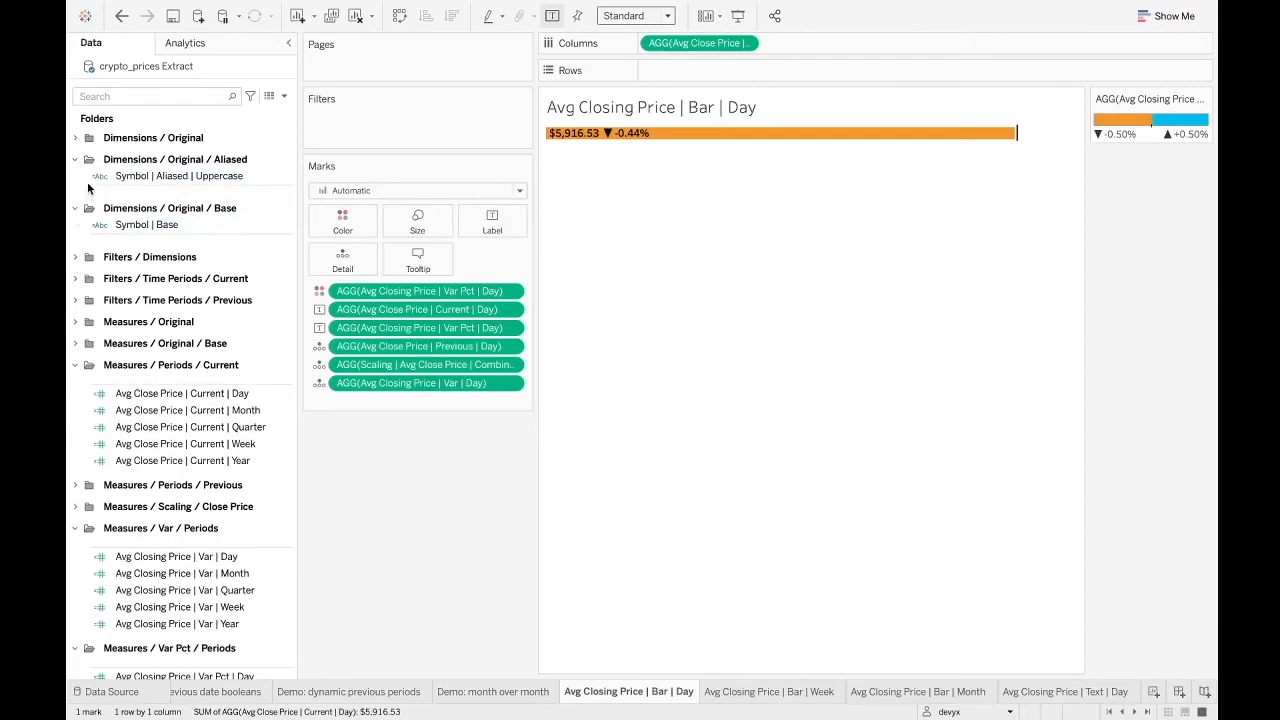
{"action": "left_click", "coordinate": [76, 138]}
{"action": "scroll", "coordinate": [88, 205], "scroll_direction": "up", "scroll_amount": 3}
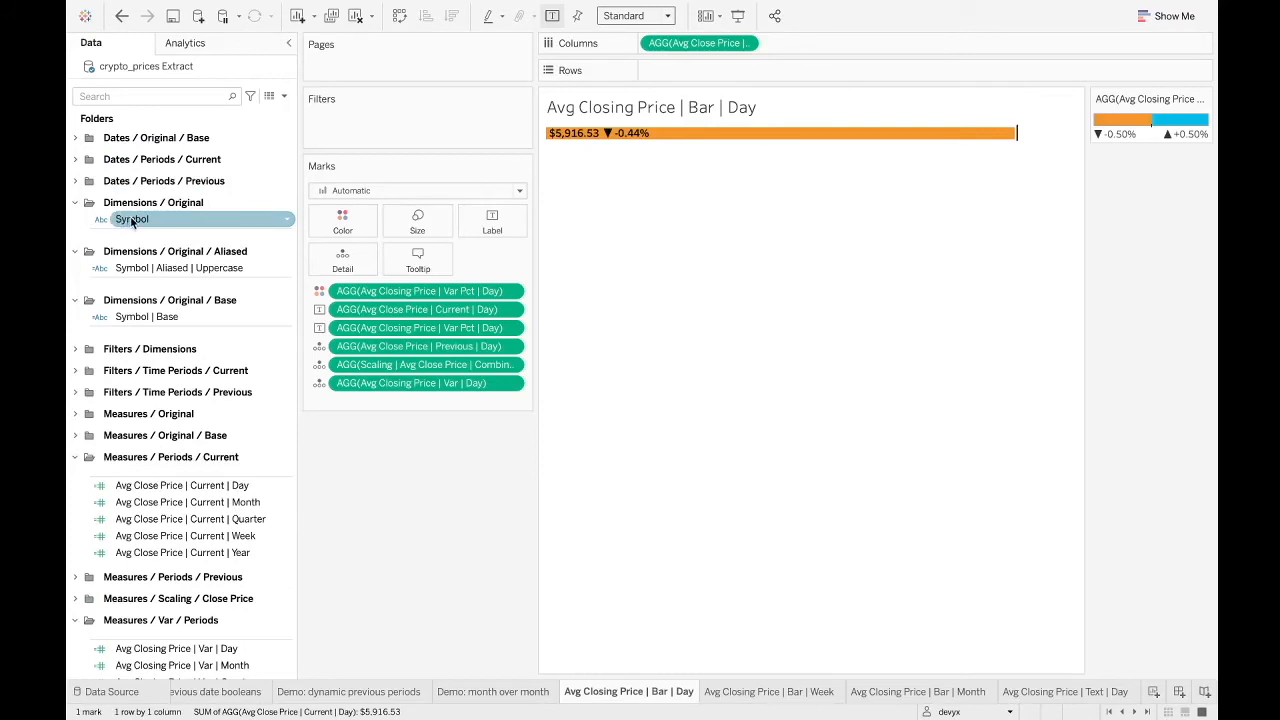
Try filtering the daily bar sheet by Symbol with only btcusd selected, and remove the filter again
{"action": "left_click", "coordinate": [132, 222]}
{"action": "left_click_drag", "start_coordinate": [202, 223], "coordinate": [396, 134]}
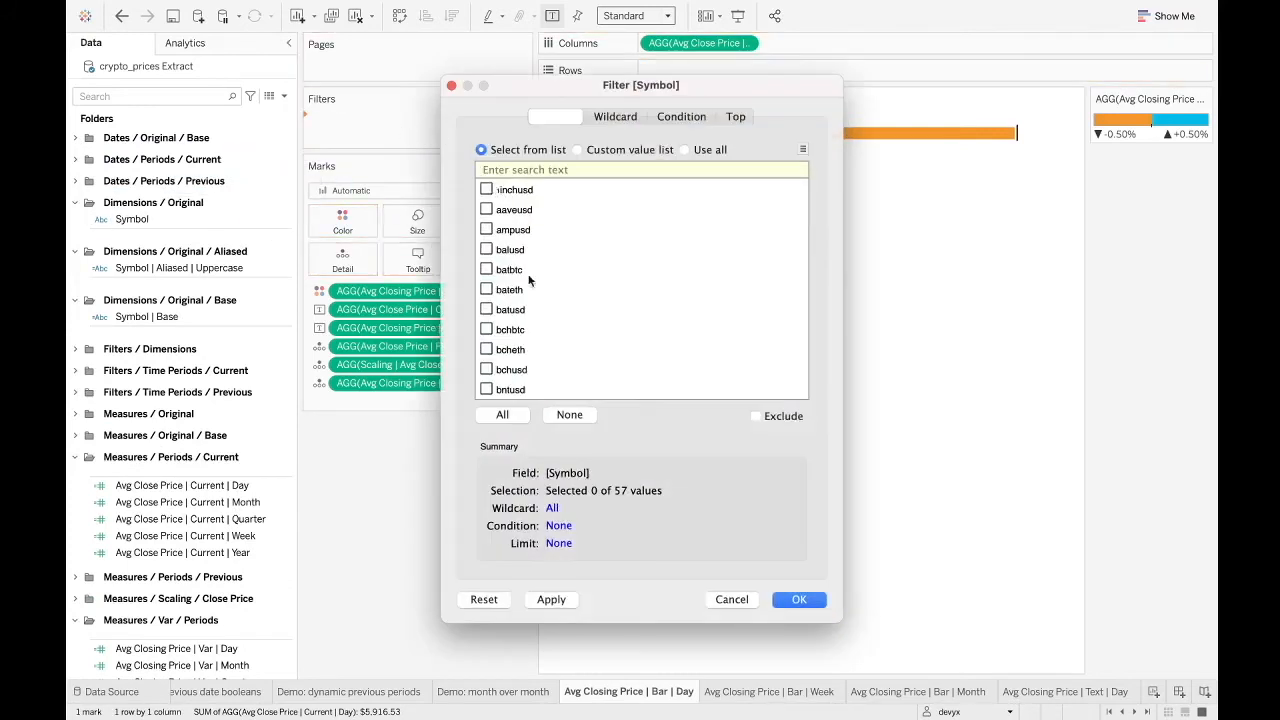
{"action": "scroll", "coordinate": [500, 340], "scroll_direction": "down", "scroll_amount": 3}
{"action": "scroll", "coordinate": [500, 340], "scroll_direction": "down", "scroll_amount": 2}
{"action": "left_click", "coordinate": [487, 350]}
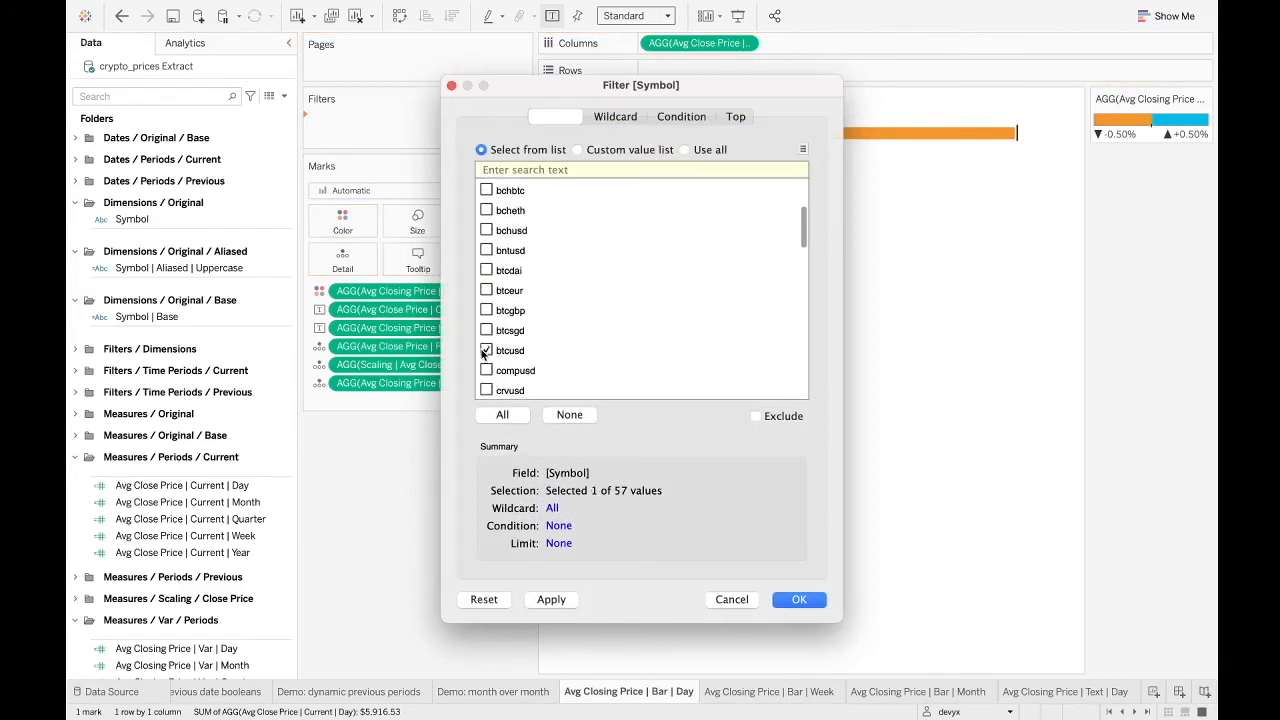
{"action": "left_click", "coordinate": [808, 598]}
{"action": "mouse_move", "coordinate": [1010, 140]}
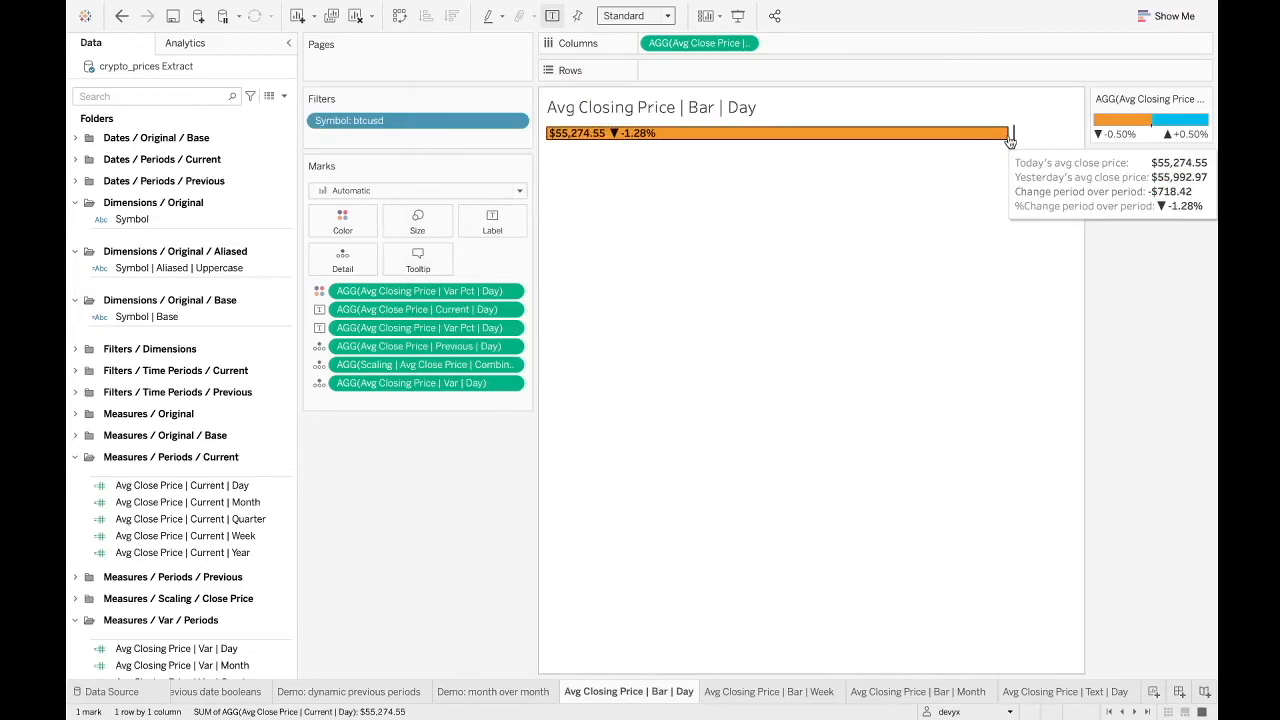
{"action": "left_click_drag", "start_coordinate": [398, 120], "coordinate": [392, 538]}
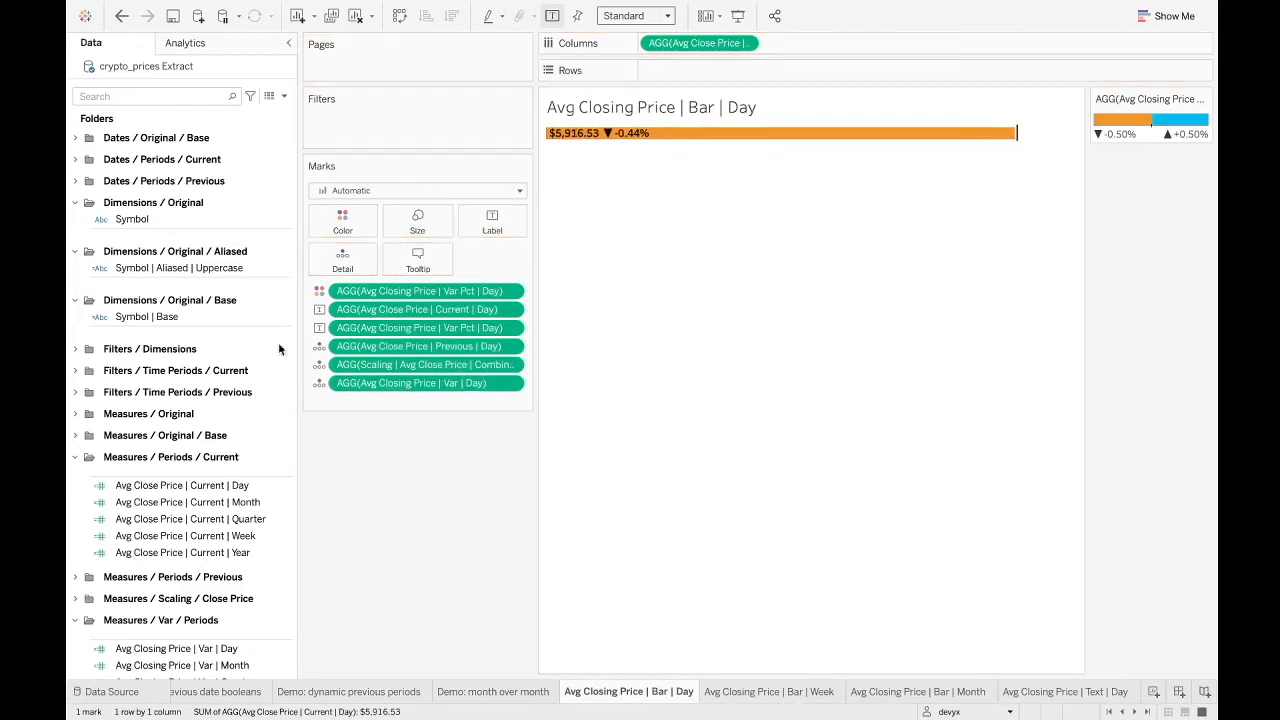
Examine the formula of the Symbol | Base calculated field and close it without changes
{"action": "right_click", "coordinate": [136, 320]}
{"action": "left_click", "coordinate": [190, 124]}
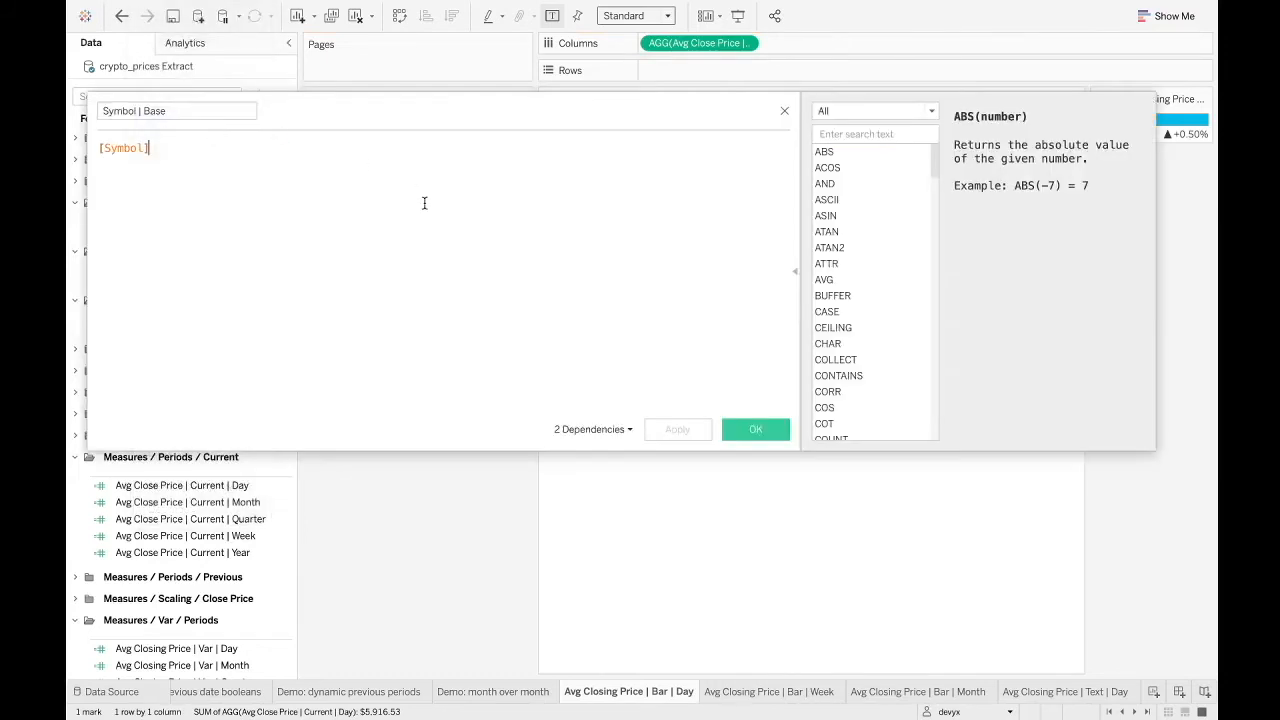
{"action": "left_click", "coordinate": [784, 111]}
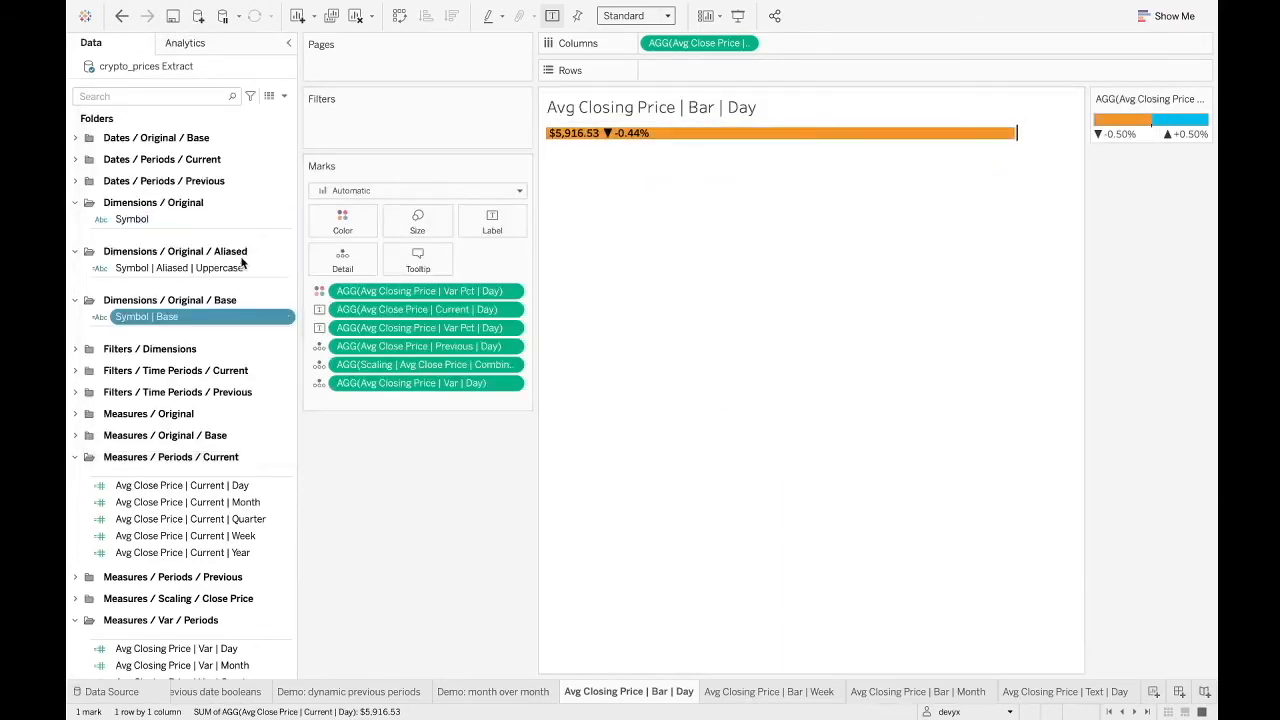
{"action": "scroll", "coordinate": [133, 203], "scroll_direction": "up", "scroll_amount": 1}
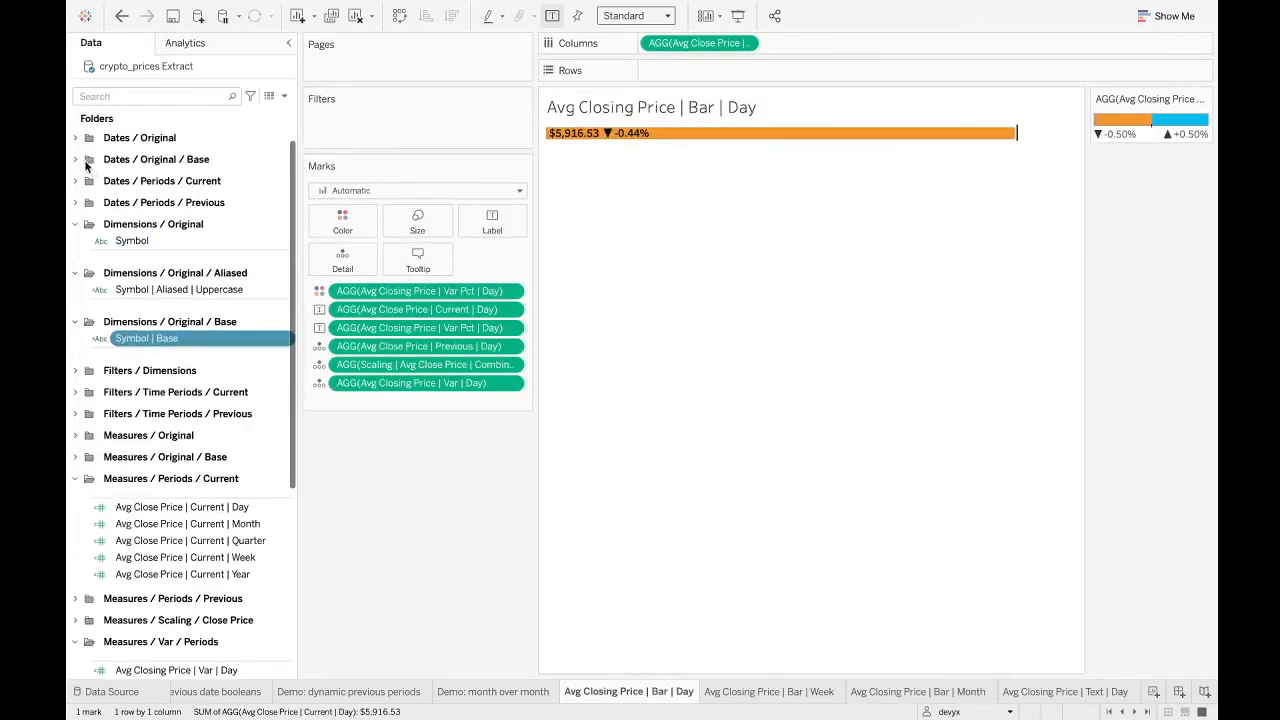
Examine the fields inside the Dates / Original and Dates / Original / Base folders and collapse both folders again
{"action": "left_click", "coordinate": [76, 138]}
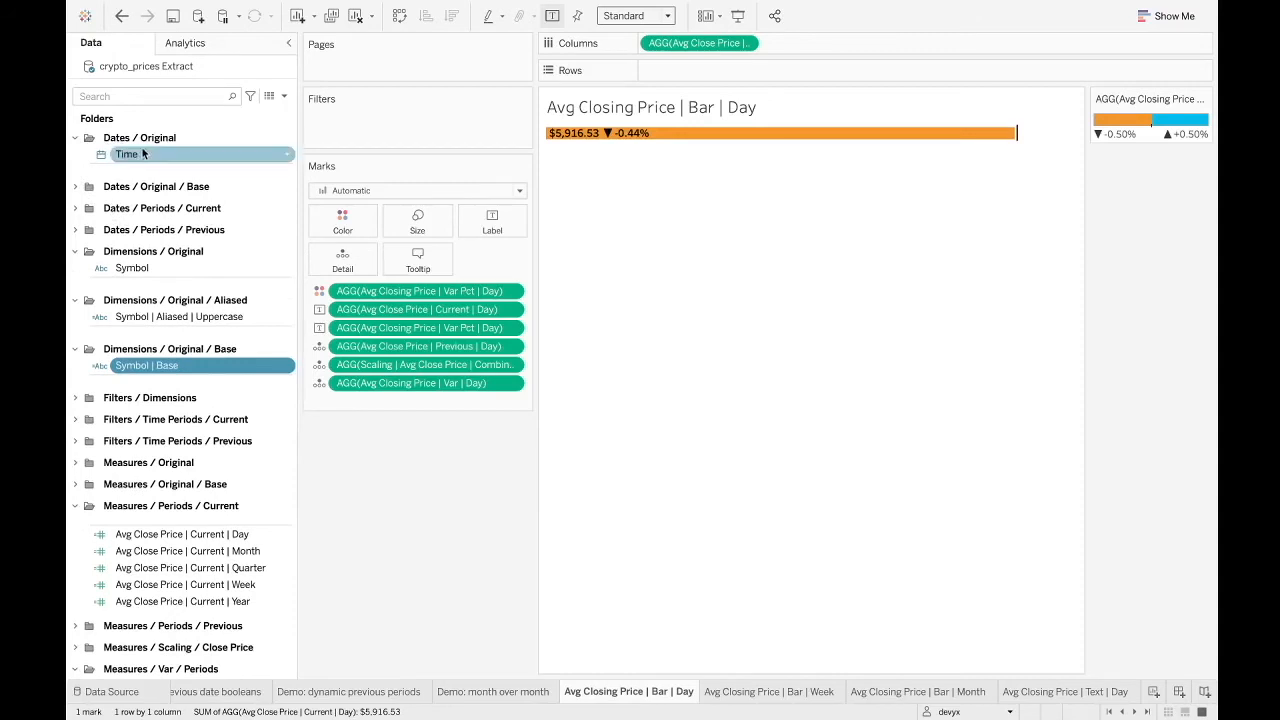
{"action": "left_click", "coordinate": [75, 188]}
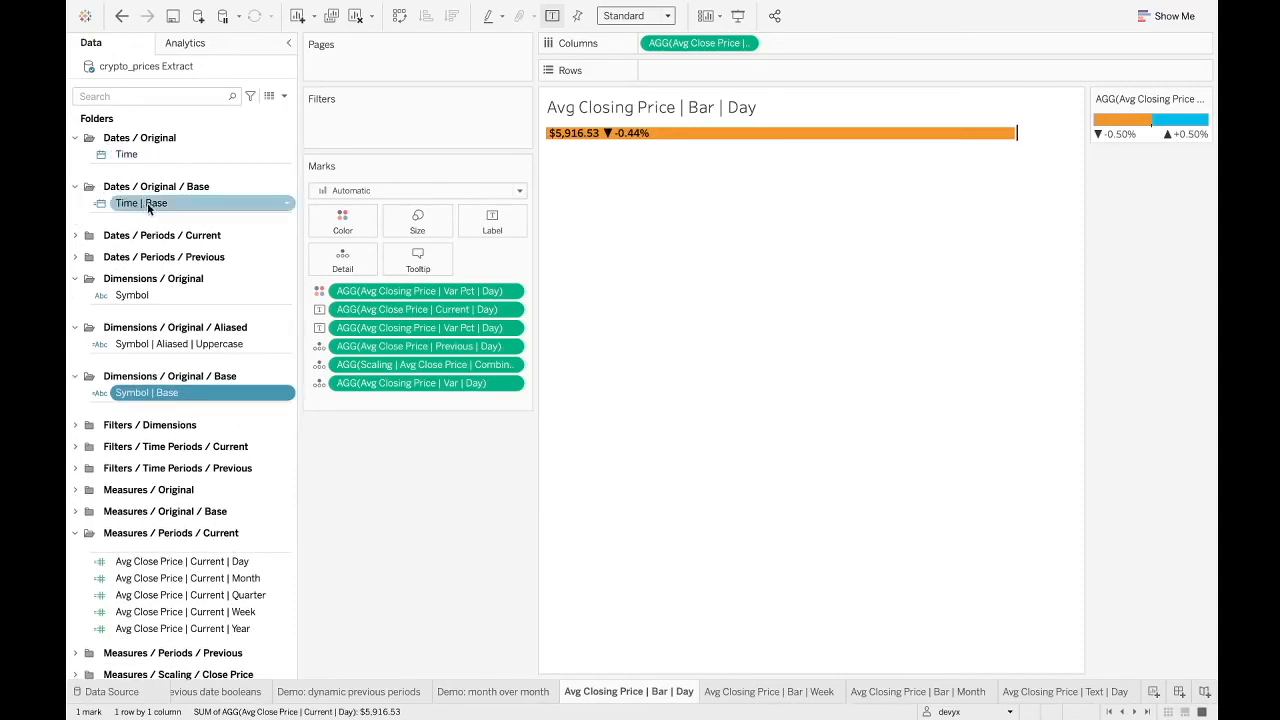
{"action": "left_click", "coordinate": [75, 188]}
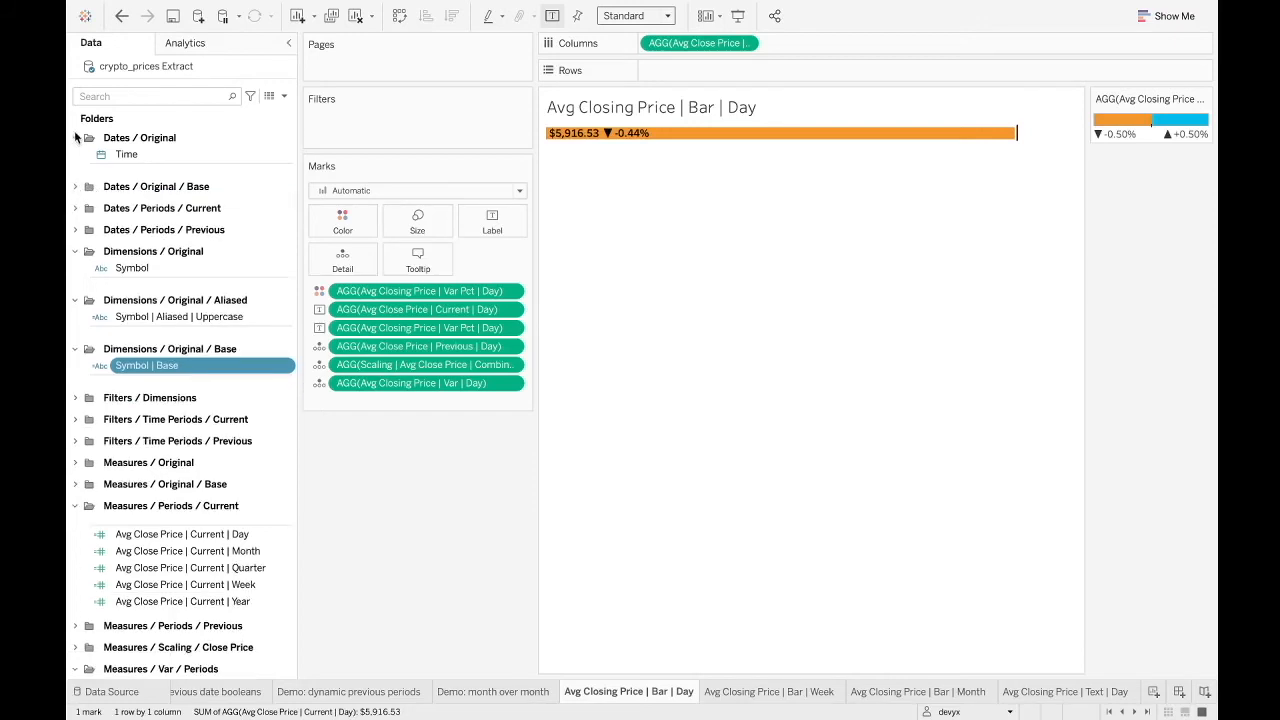
{"action": "left_click", "coordinate": [75, 137]}
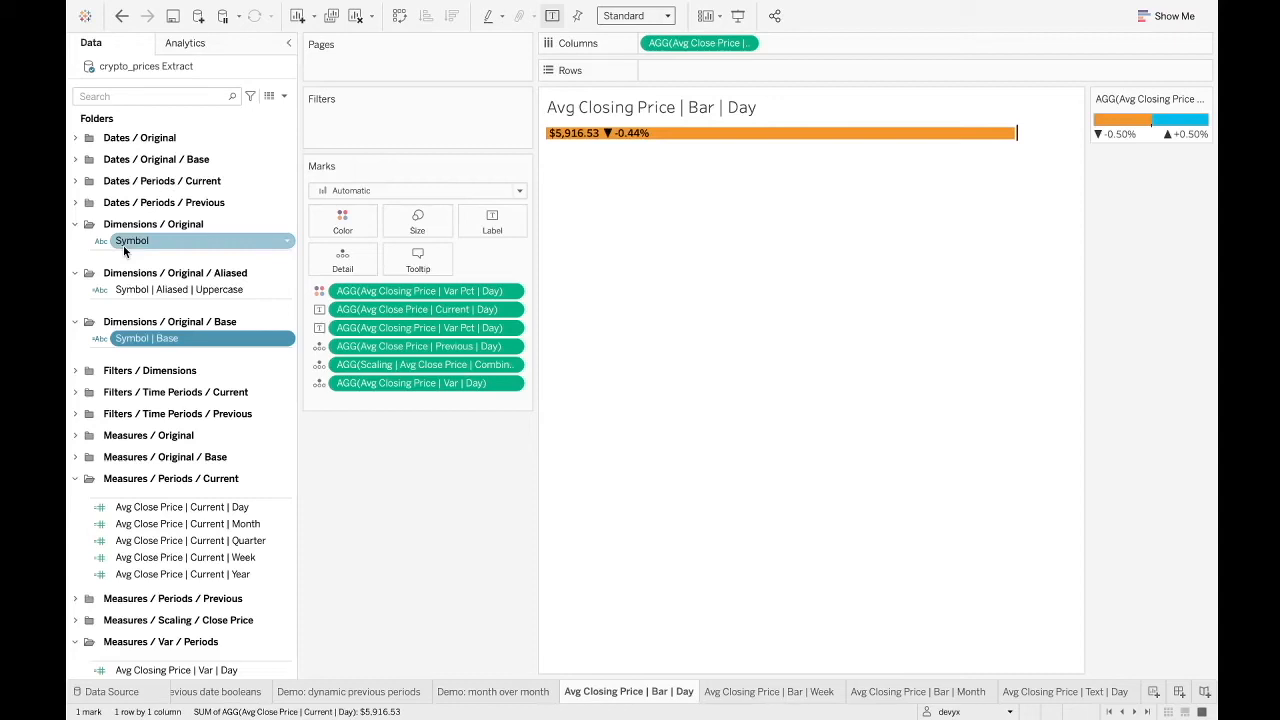
Examine the formula of the Symbol | Aliased | Uppercase calculated field and close it without changes
{"action": "right_click", "coordinate": [175, 298]}
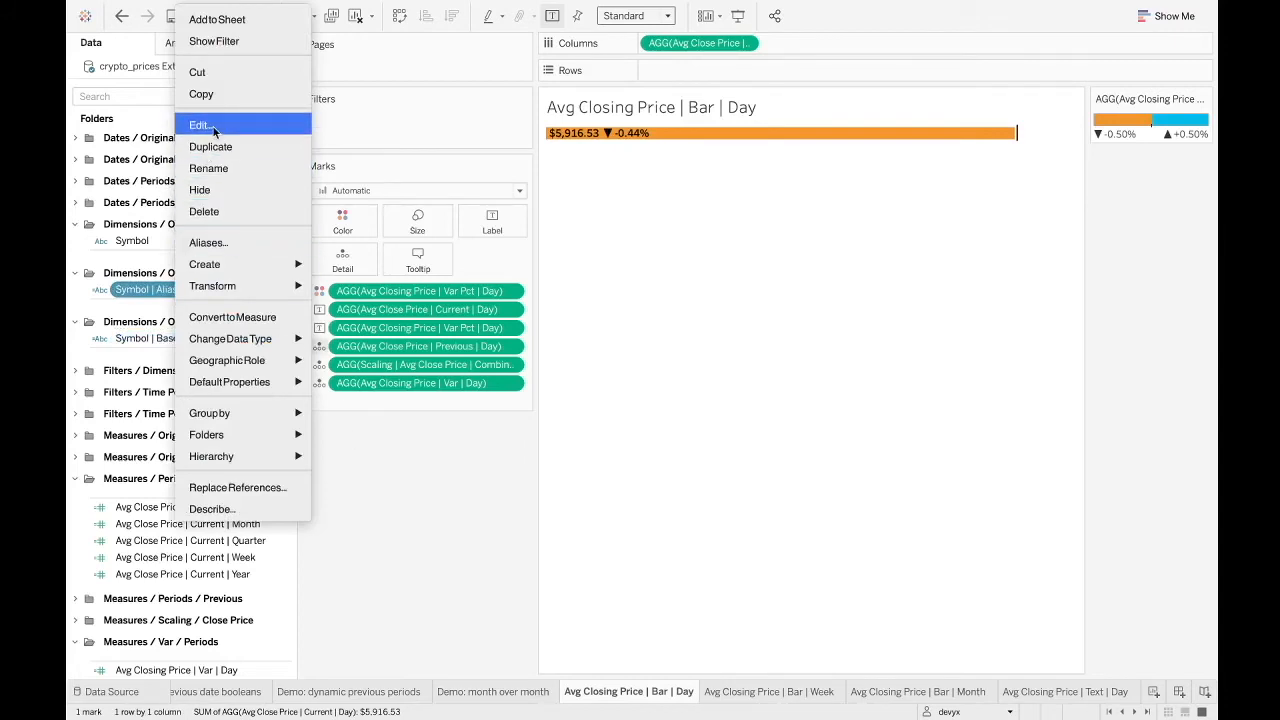
{"action": "left_click", "coordinate": [200, 125]}
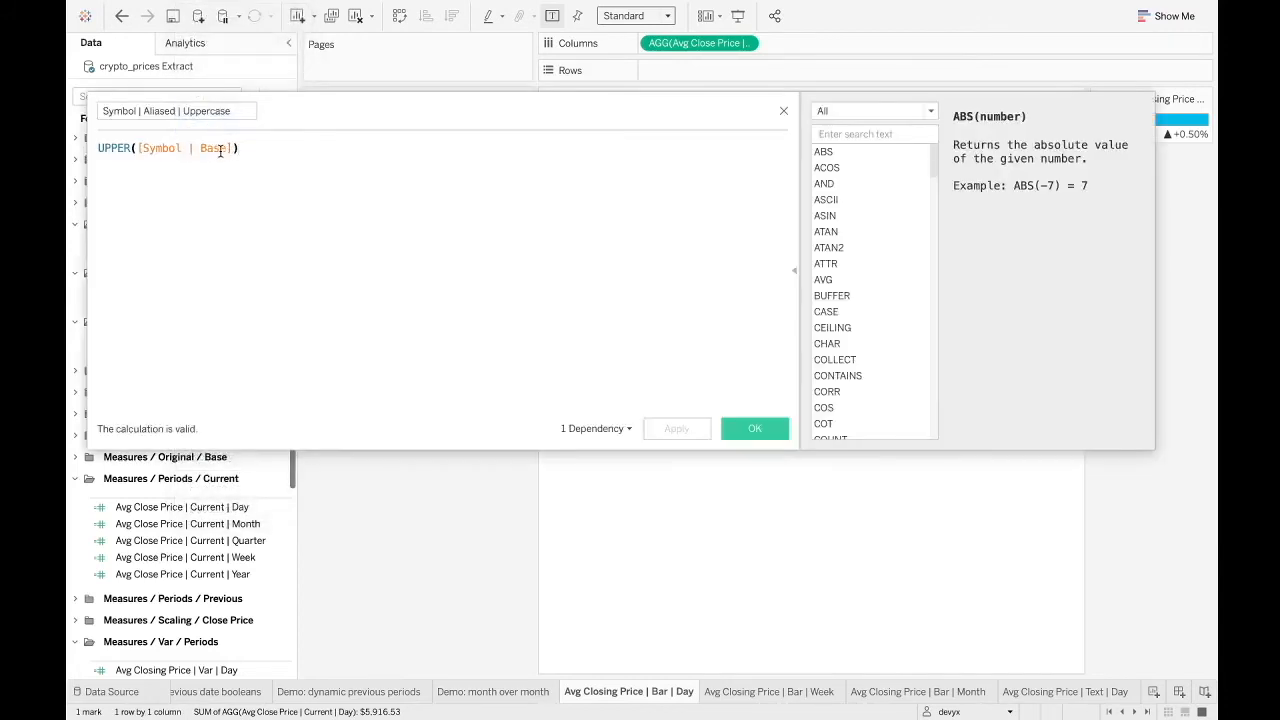
{"action": "left_click", "coordinate": [108, 147]}
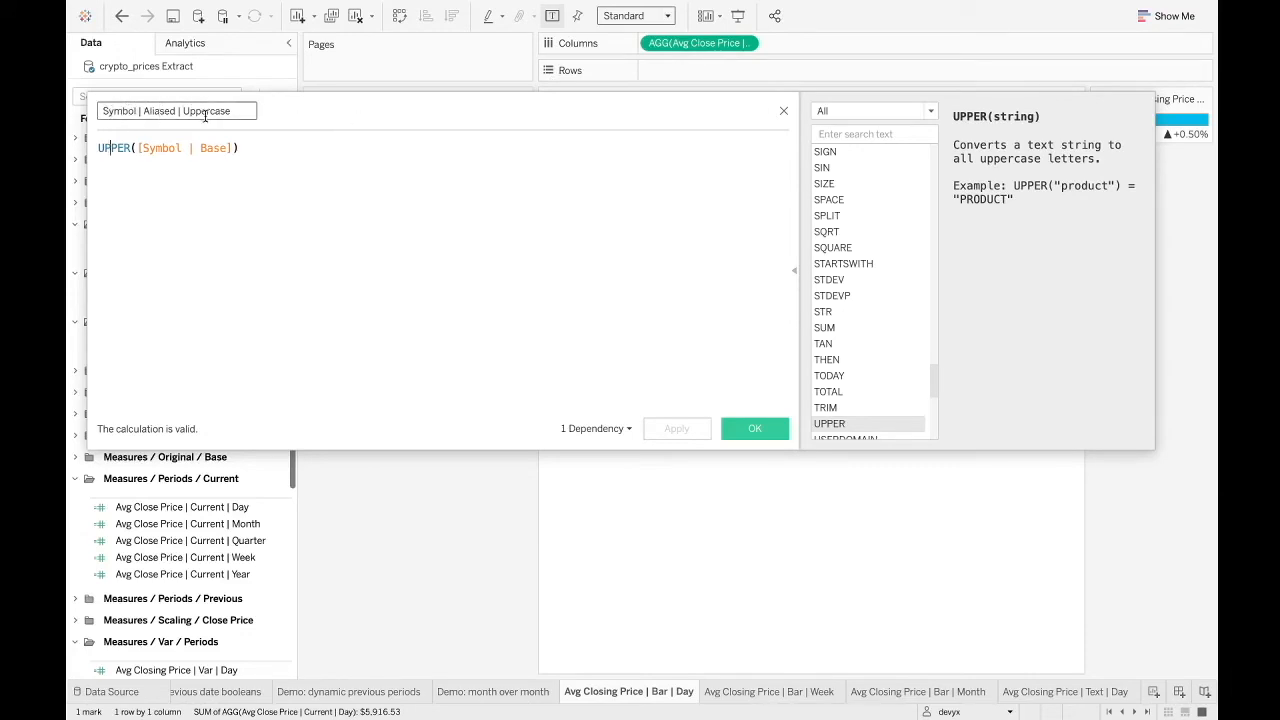
{"action": "left_click", "coordinate": [784, 111]}
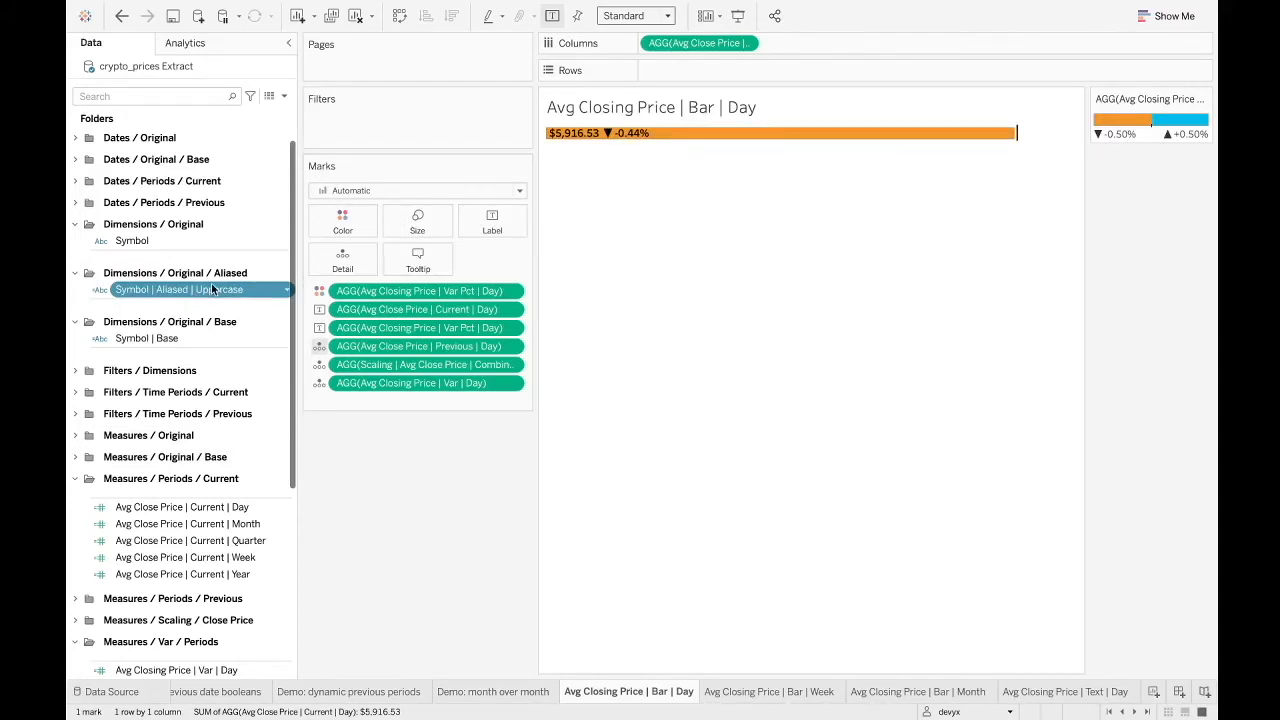
Filter the Avg Closing Price | Bar | Day sheet by Symbol | Aliased | Uppercase with only BTCUSD selected
{"action": "left_click_drag", "start_coordinate": [211, 283], "coordinate": [384, 125]}
{"action": "scroll", "coordinate": [510, 258], "scroll_direction": "down", "scroll_amount": 2}
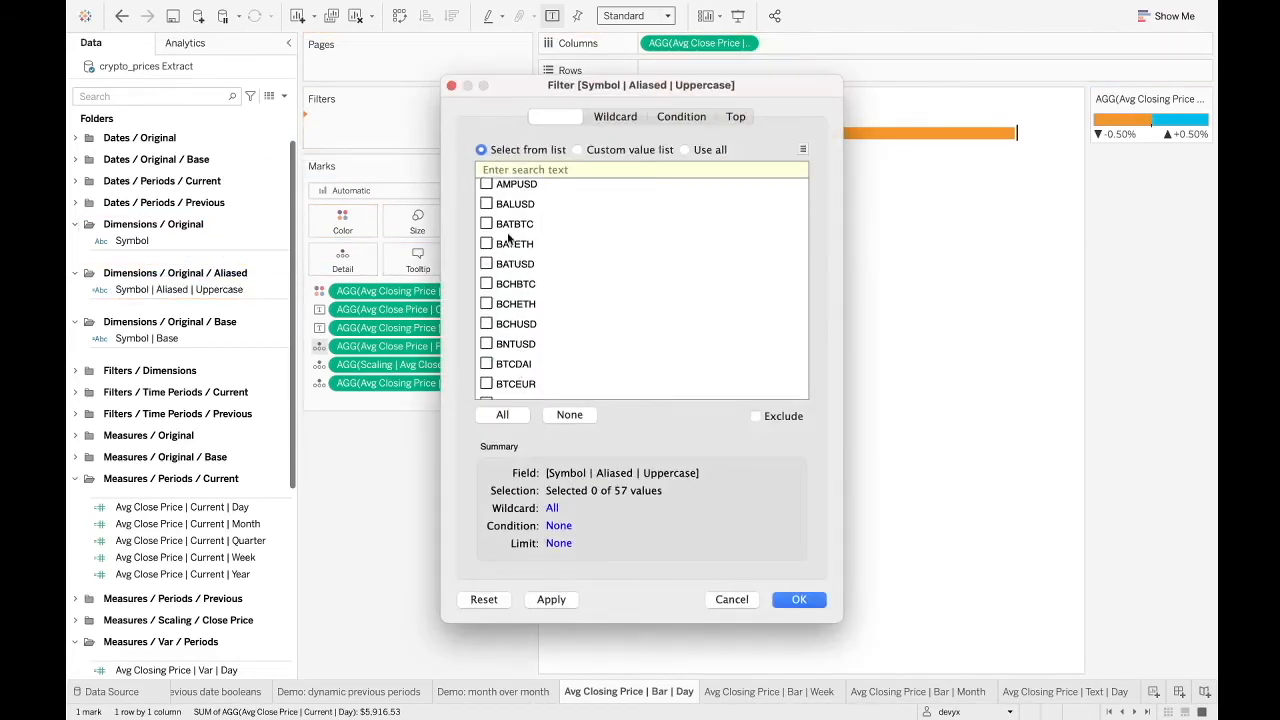
{"action": "scroll", "coordinate": [514, 362], "scroll_direction": "down", "scroll_amount": 4}
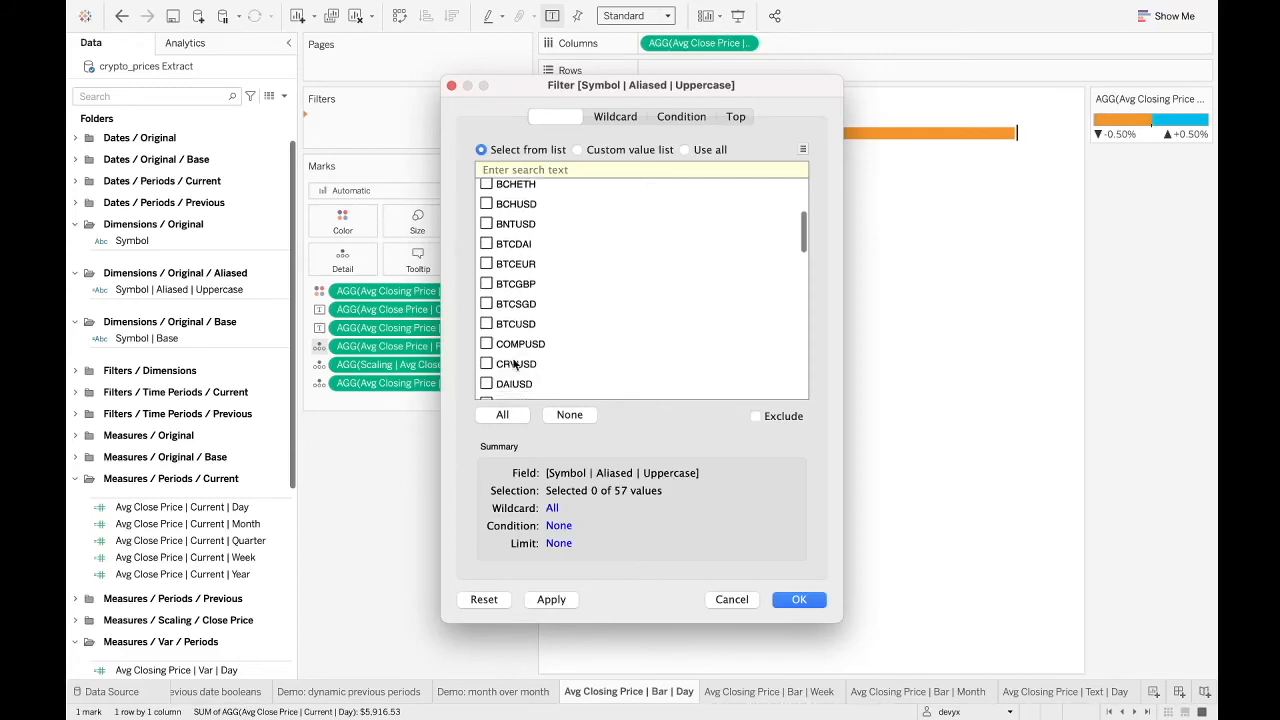
{"action": "left_click", "coordinate": [487, 291]}
{"action": "left_click", "coordinate": [799, 599]}
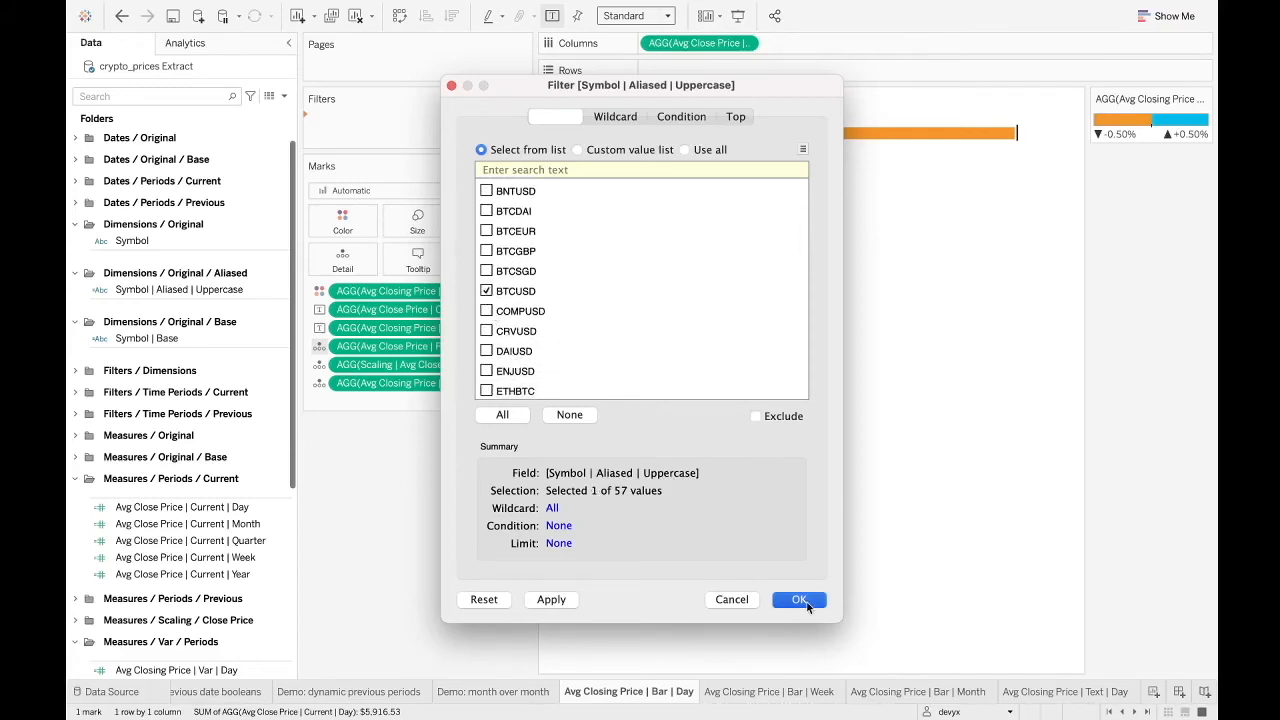
Filter the Avg Closing Price | Bar | Week sheet by Symbol | Aliased | Uppercase with only BTCUSD selected
{"action": "left_click", "coordinate": [806, 692]}
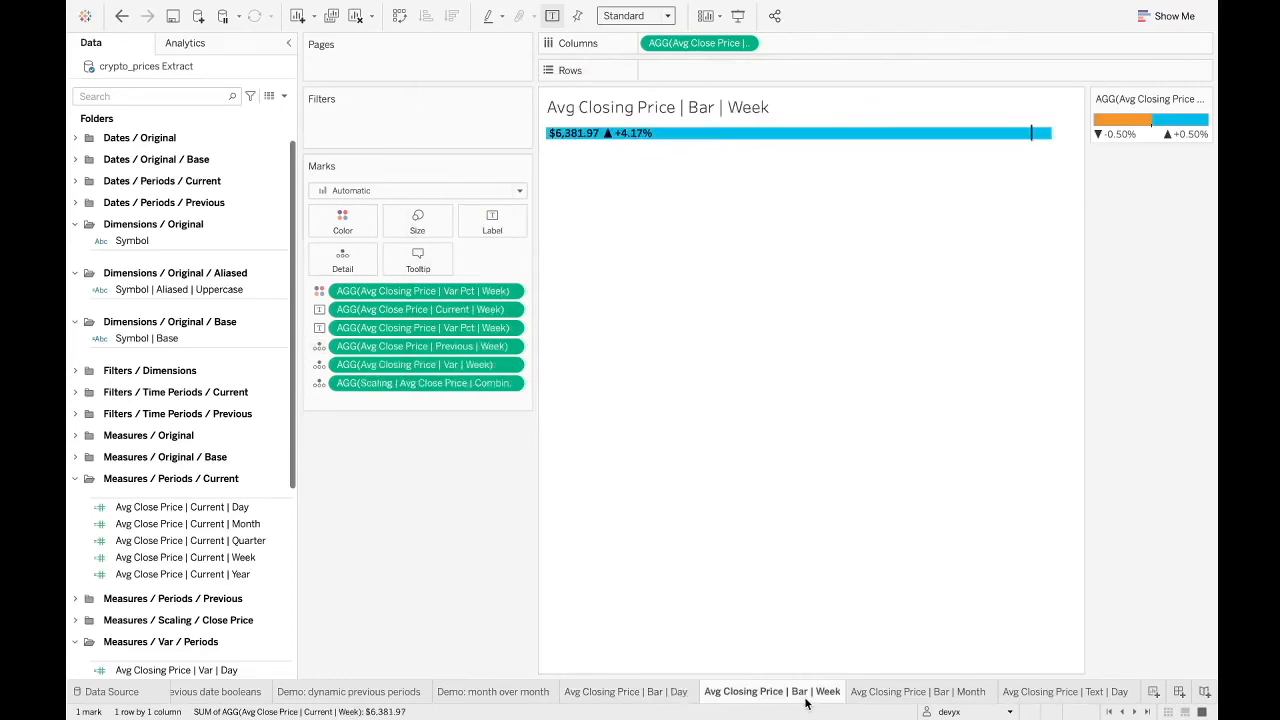
{"action": "left_click_drag", "start_coordinate": [170, 289], "coordinate": [351, 118]}
{"action": "scroll", "coordinate": [510, 372], "scroll_direction": "down", "scroll_amount": 3}
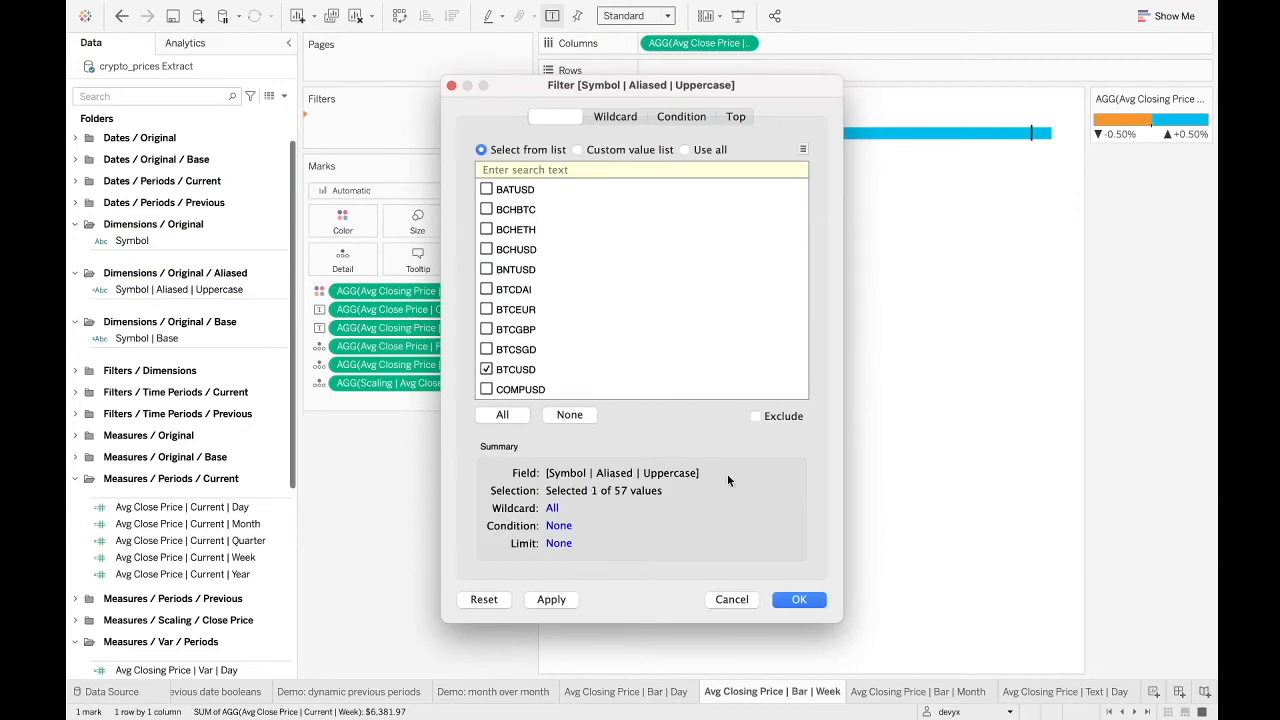
{"action": "left_click", "coordinate": [796, 598]}
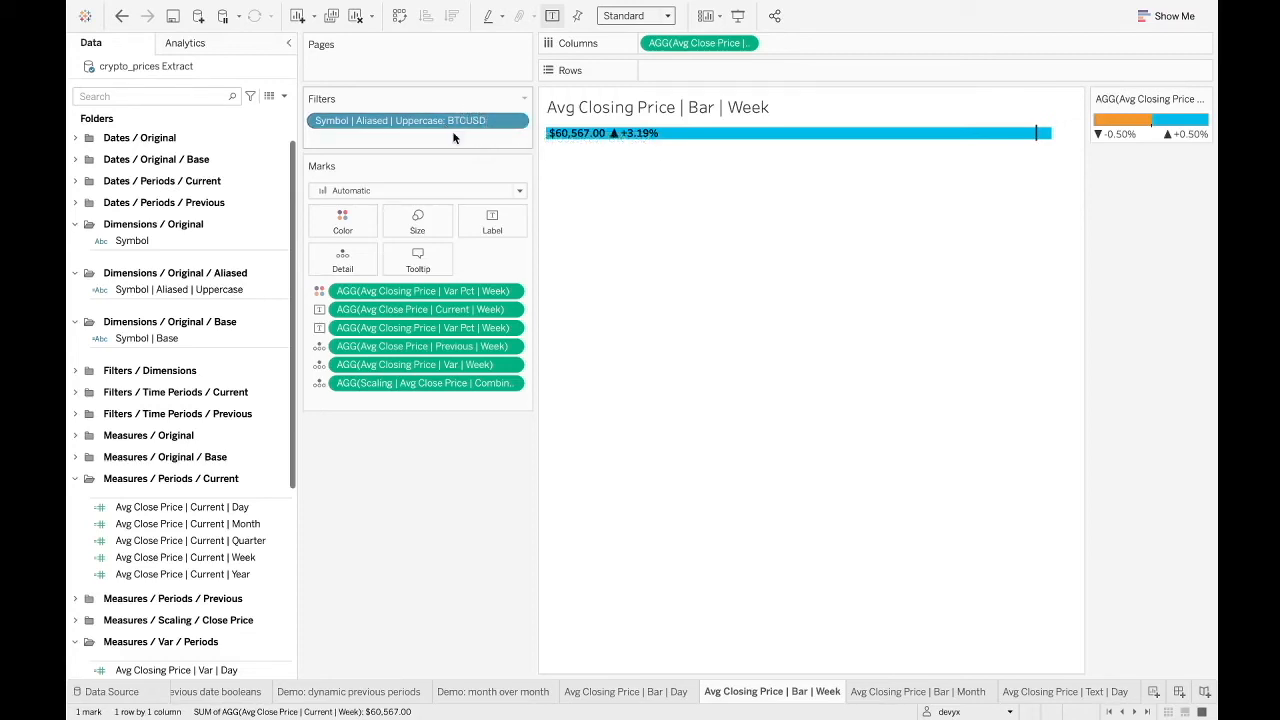
Collapse the Dimensions / Original, Dimensions / Original / Aliased and Dimensions / Original / Base folders
{"action": "left_click", "coordinate": [192, 236]}
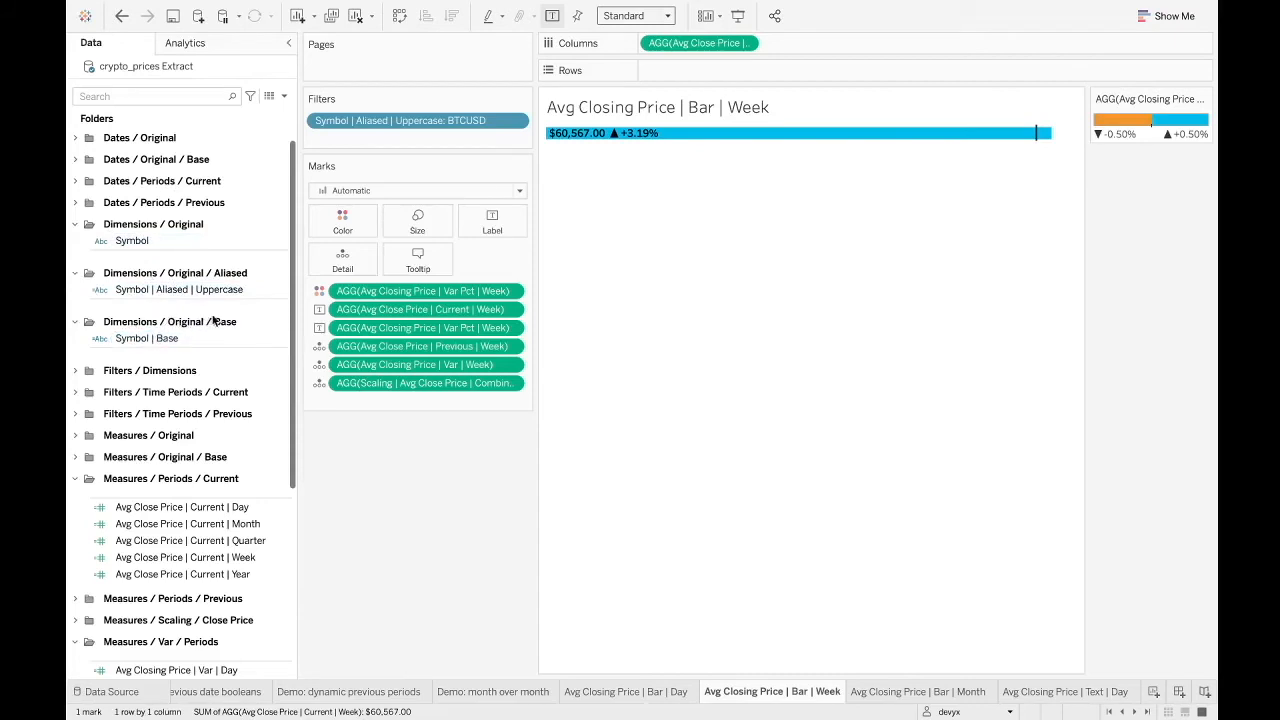
{"action": "left_click", "coordinate": [172, 340]}
{"action": "left_click", "coordinate": [142, 293]}
{"action": "left_click", "coordinate": [75, 224]}
{"action": "left_click", "coordinate": [75, 246]}
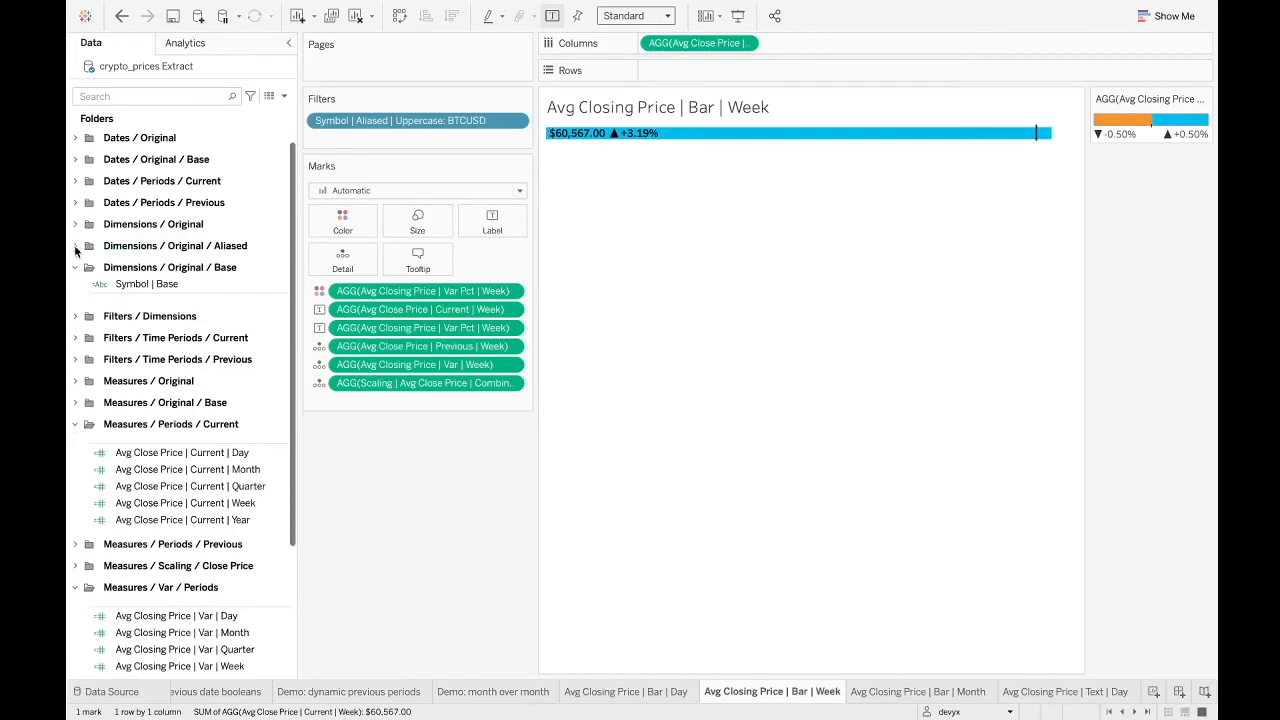
{"action": "left_click", "coordinate": [75, 267]}
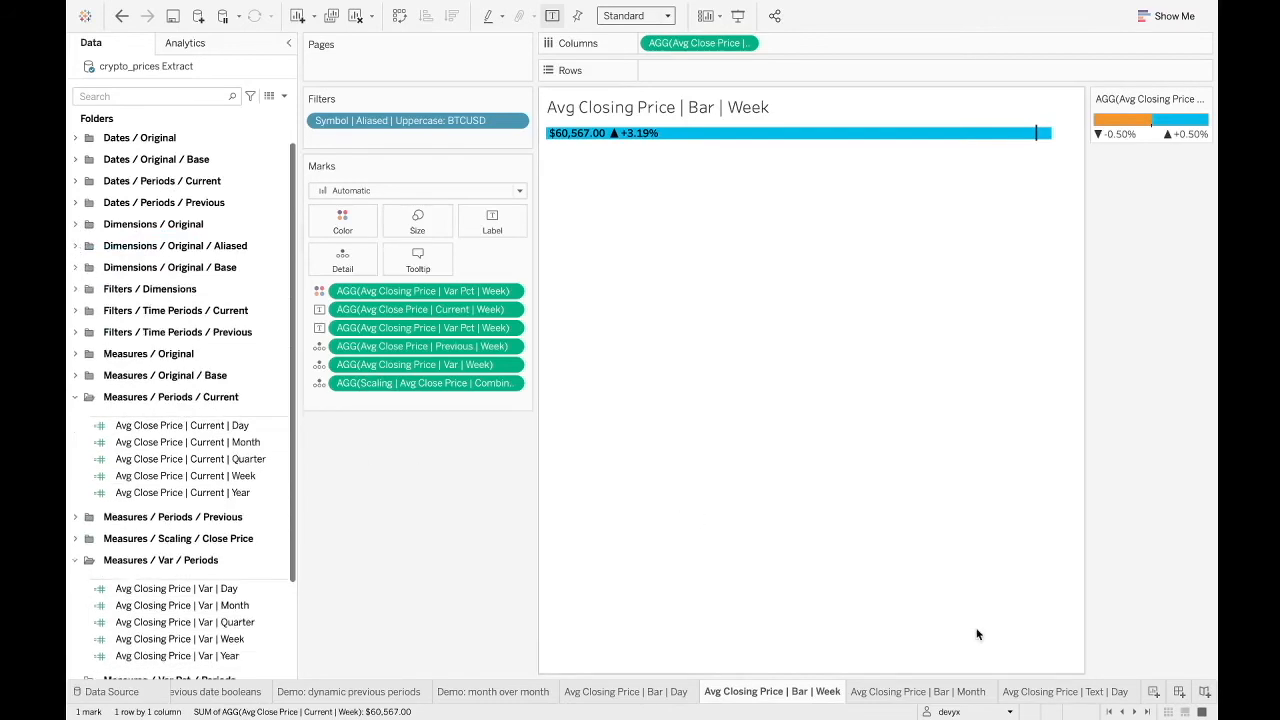
Filter the Avg Closing Price | Text | Day sheet by Symbol | Aliased | Uppercase with only BTCUSD selected
{"action": "left_click", "coordinate": [1068, 691]}
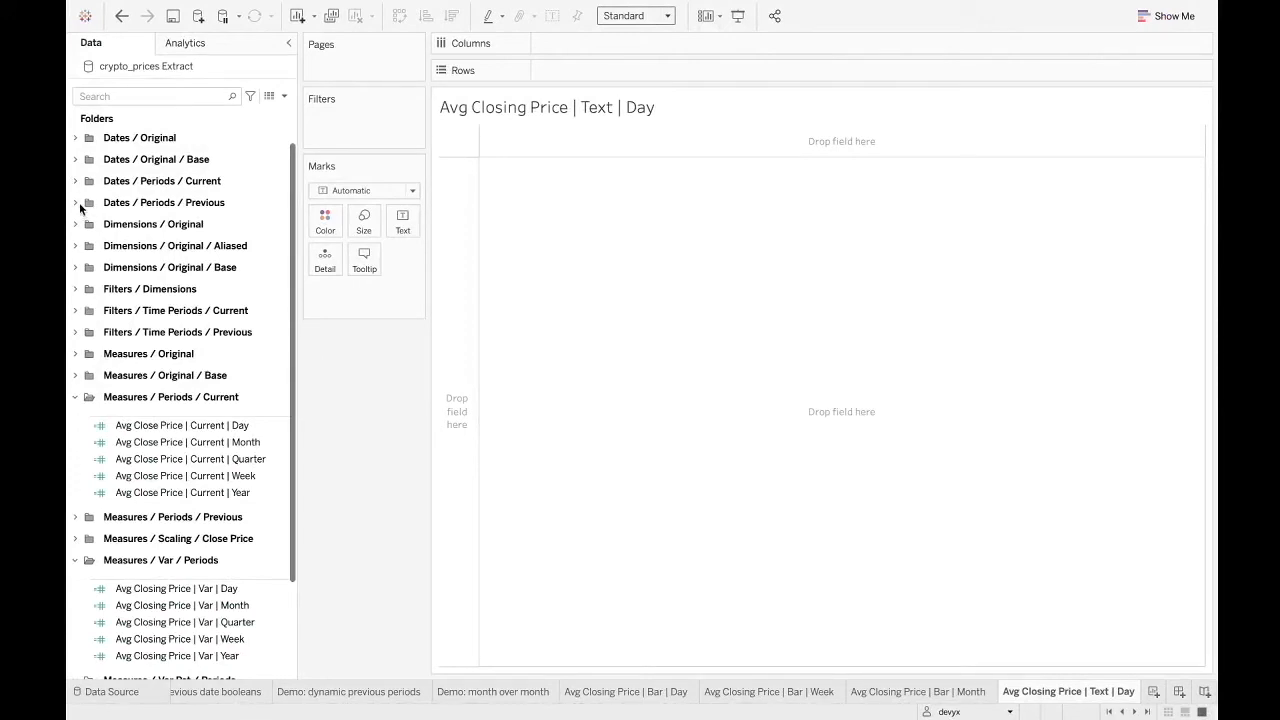
{"action": "left_click", "coordinate": [75, 246]}
{"action": "left_click_drag", "start_coordinate": [160, 262], "coordinate": [335, 122]}
{"action": "scroll", "coordinate": [514, 366], "scroll_direction": "down", "scroll_amount": 5}
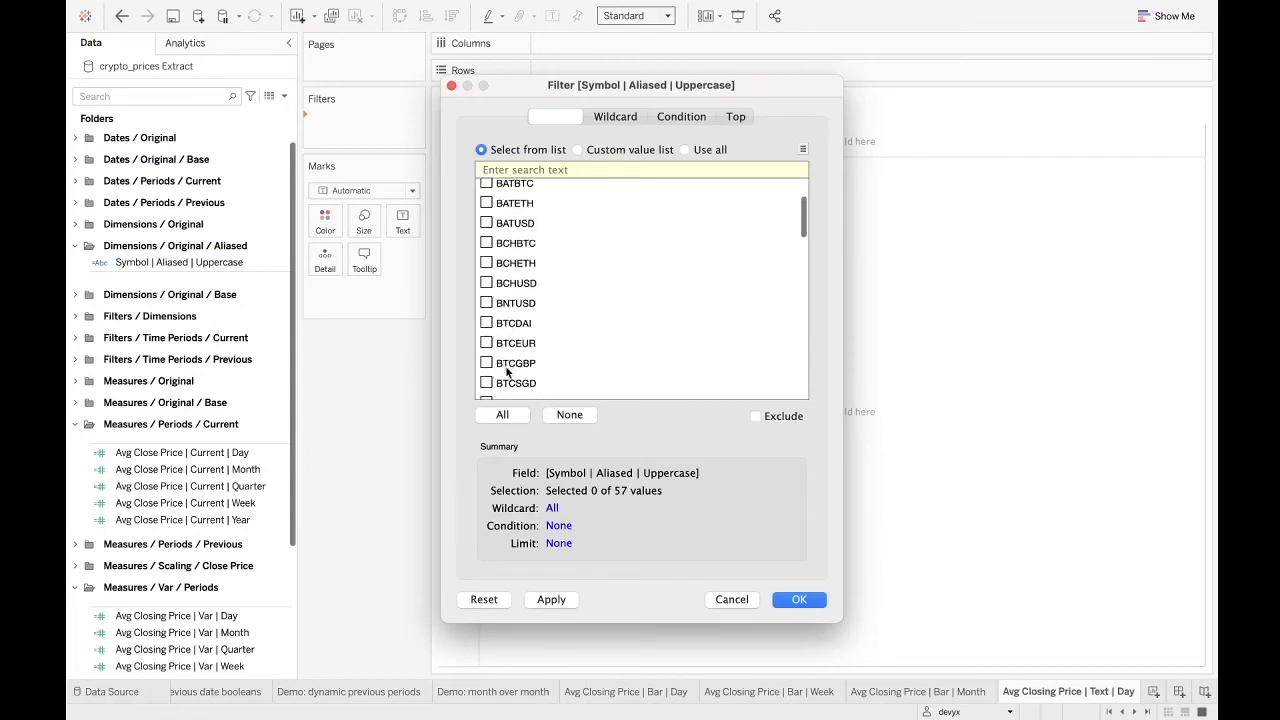
{"action": "left_click", "coordinate": [486, 360]}
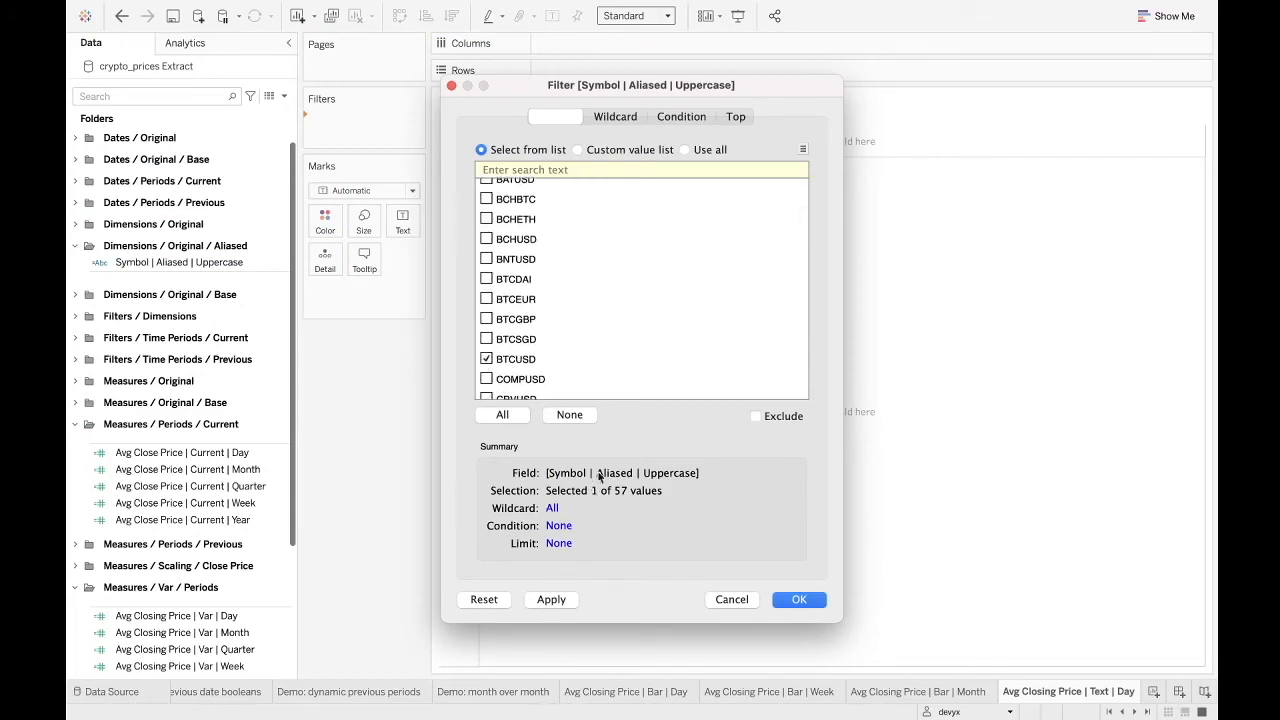
{"action": "left_click", "coordinate": [797, 599]}
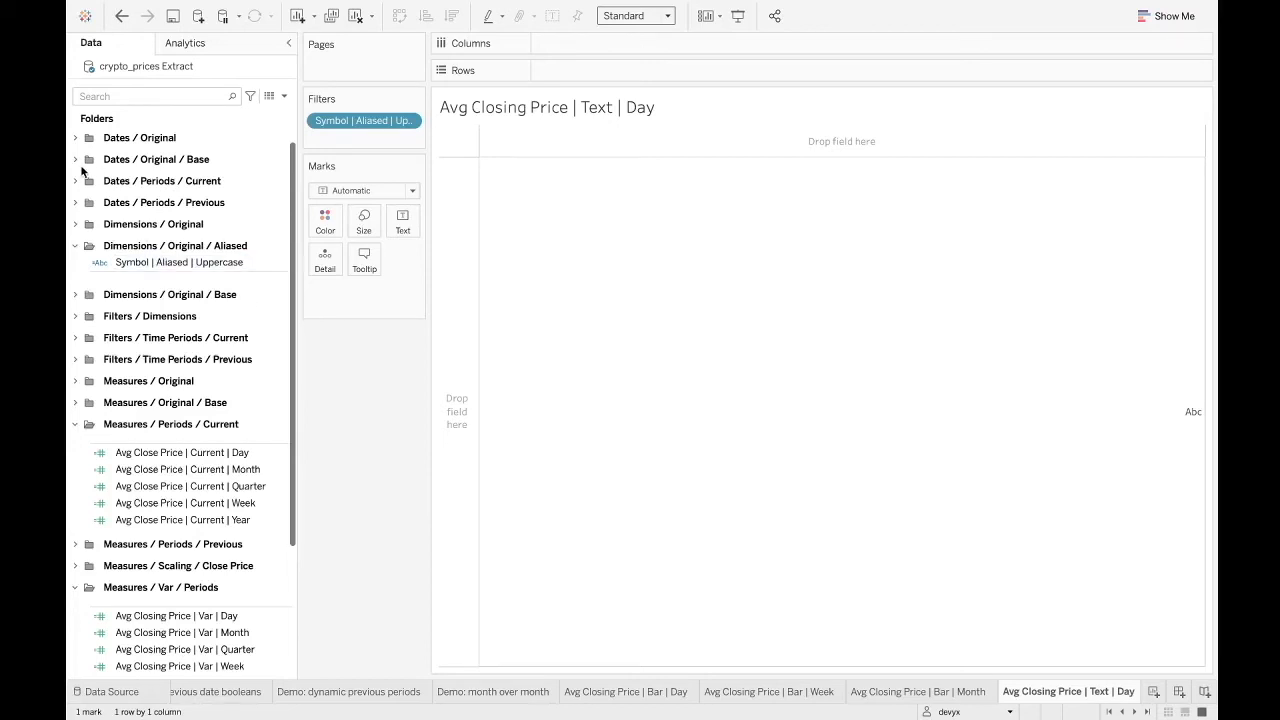
{"action": "left_click", "coordinate": [75, 245]}
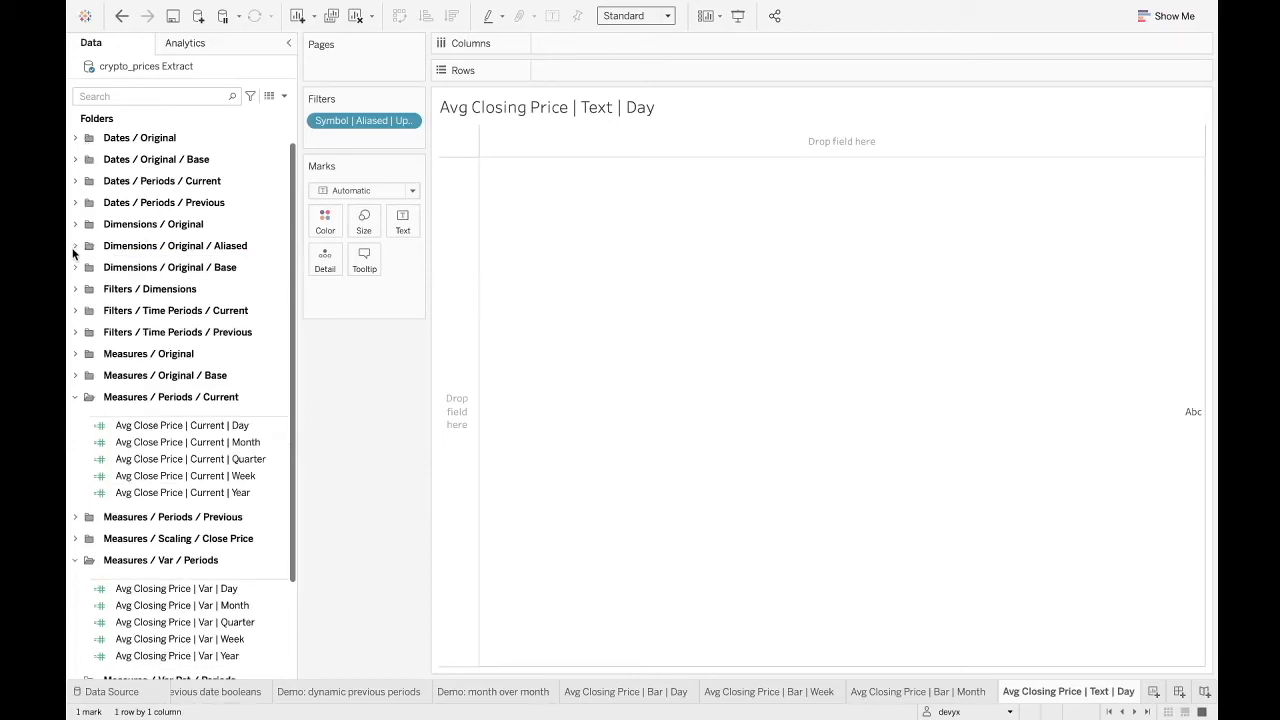
Show Symbol | Aliased | Uppercase as the text mark on the daily text sheet and collapse its folder
{"action": "scroll", "coordinate": [78, 296], "scroll_direction": "down", "scroll_amount": 1}
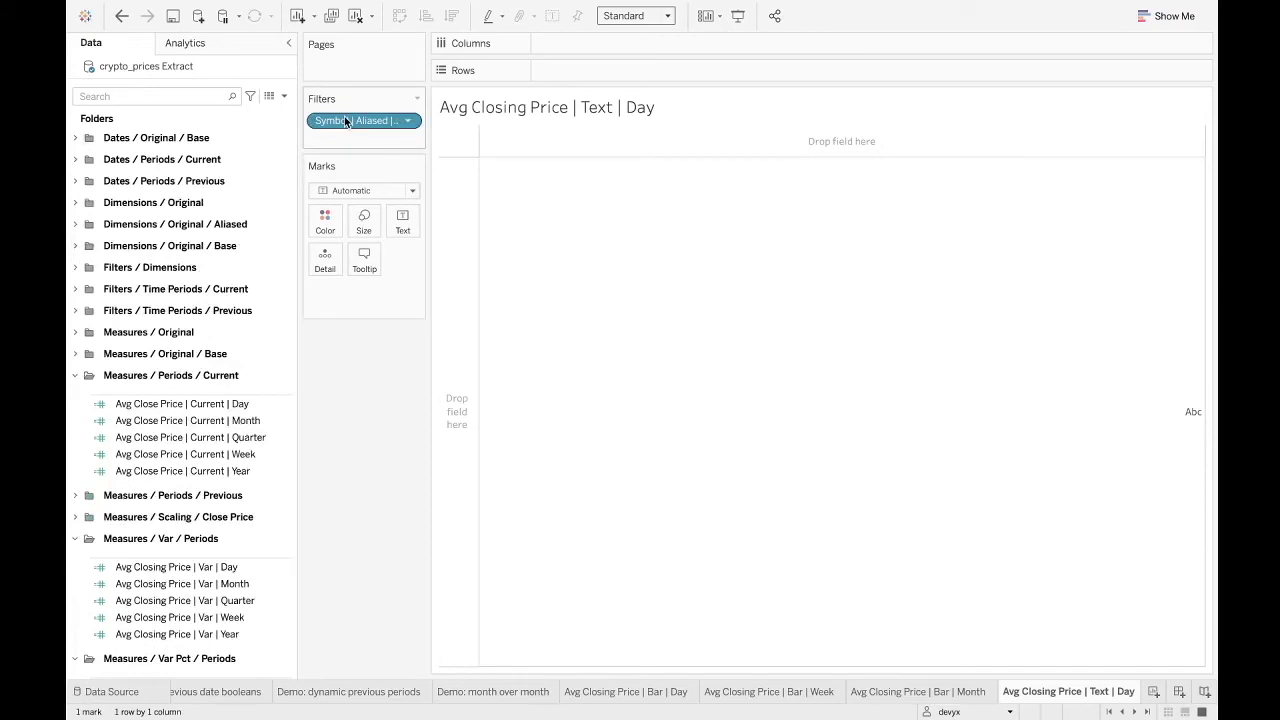
{"action": "left_click", "coordinate": [75, 225]}
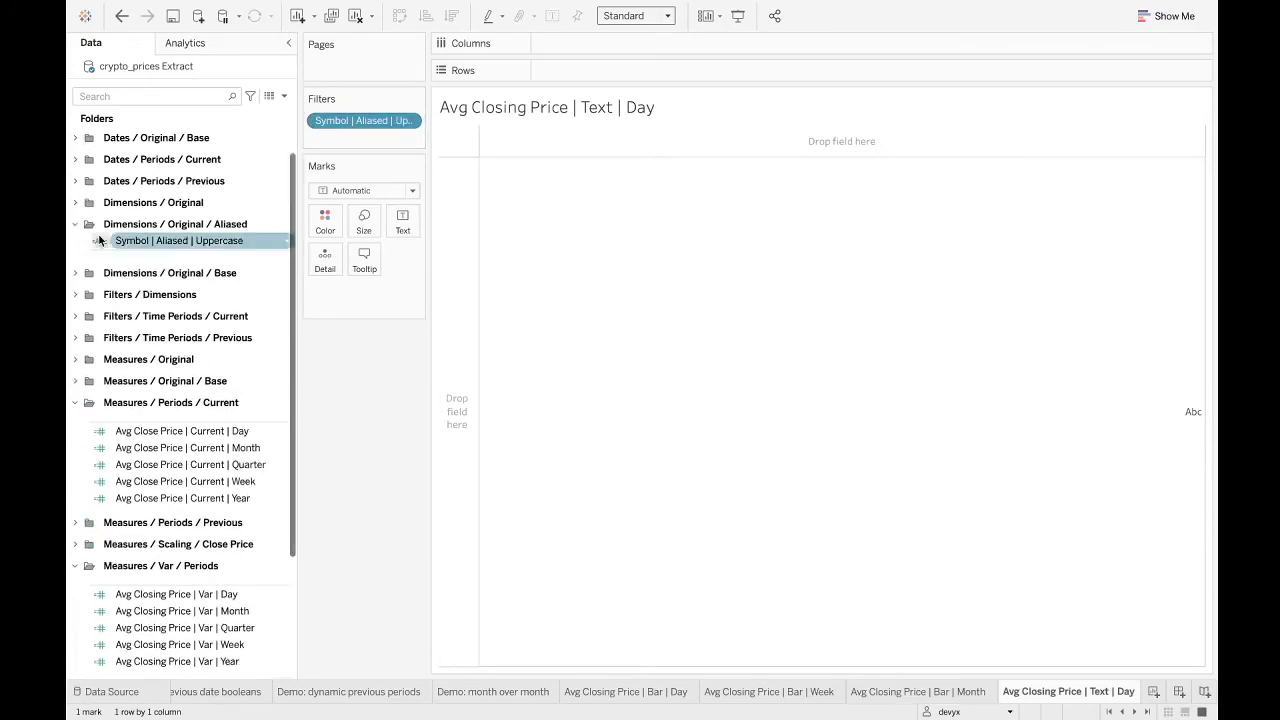
{"action": "left_click_drag", "start_coordinate": [98, 240], "coordinate": [395, 228]}
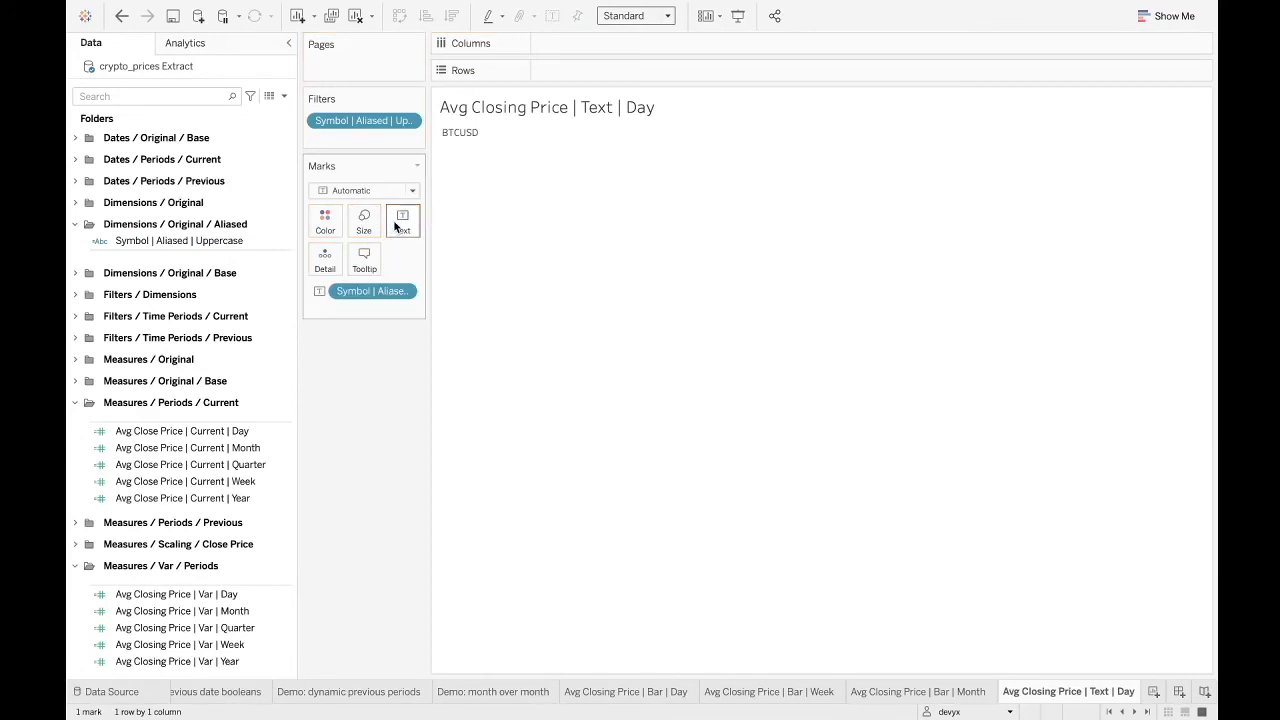
{"action": "left_click", "coordinate": [75, 225]}
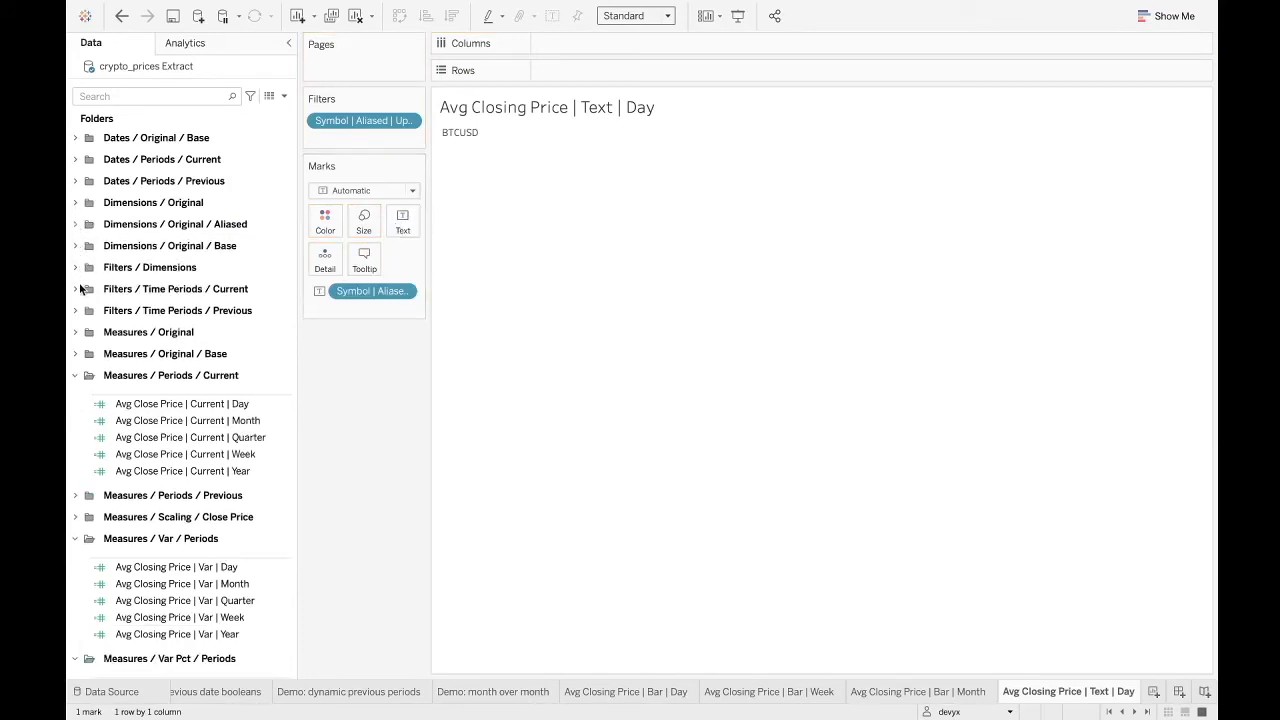
Add Time | Current | Day and Time | Previous | Day from the Dates / Periods folders to the sheet's text marks
{"action": "scroll", "coordinate": [85, 355], "scroll_direction": "down", "scroll_amount": 3}
{"action": "left_click", "coordinate": [84, 357]}
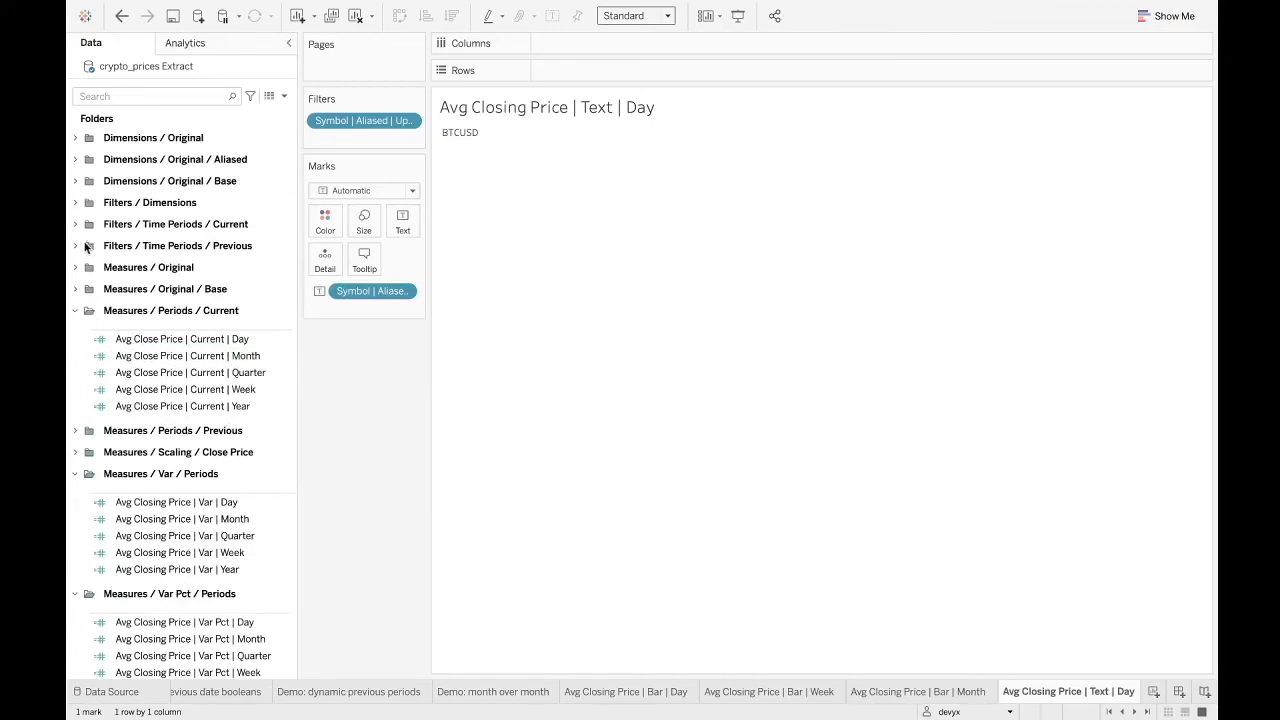
{"action": "scroll", "coordinate": [85, 247], "scroll_direction": "up", "scroll_amount": 3}
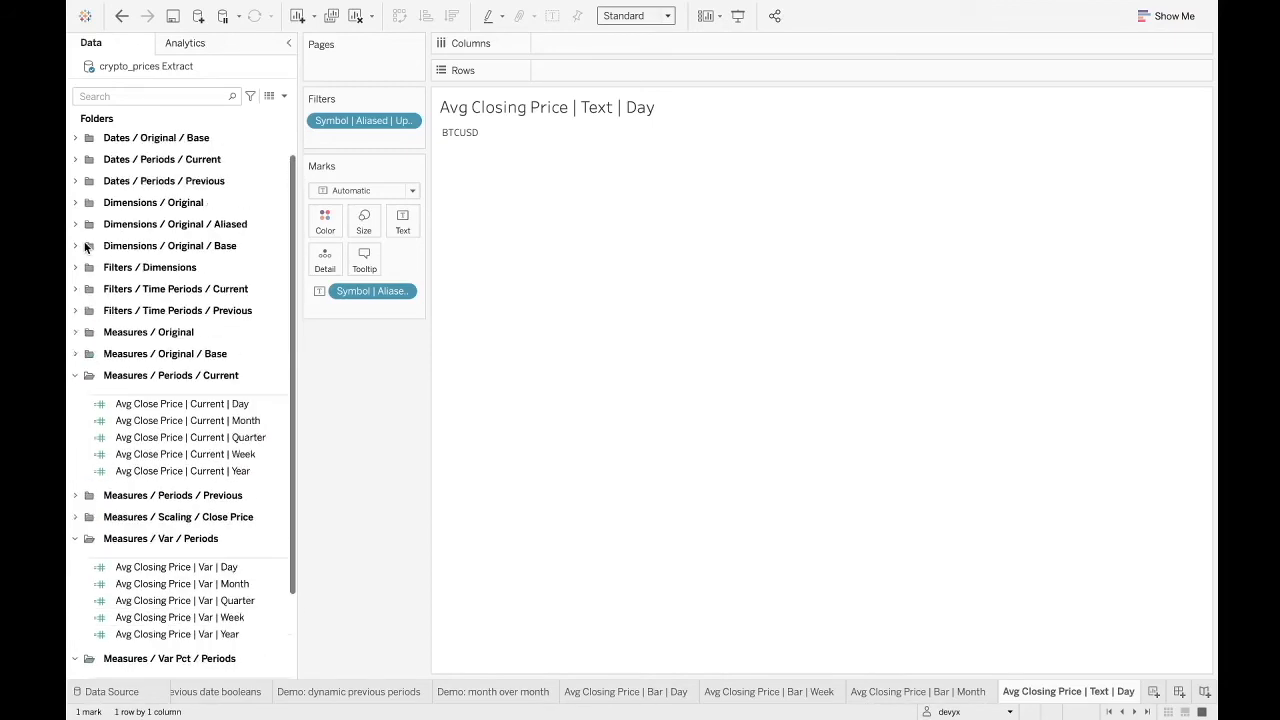
{"action": "left_click", "coordinate": [75, 160]}
{"action": "left_click", "coordinate": [75, 276]}
{"action": "left_click", "coordinate": [148, 176]}
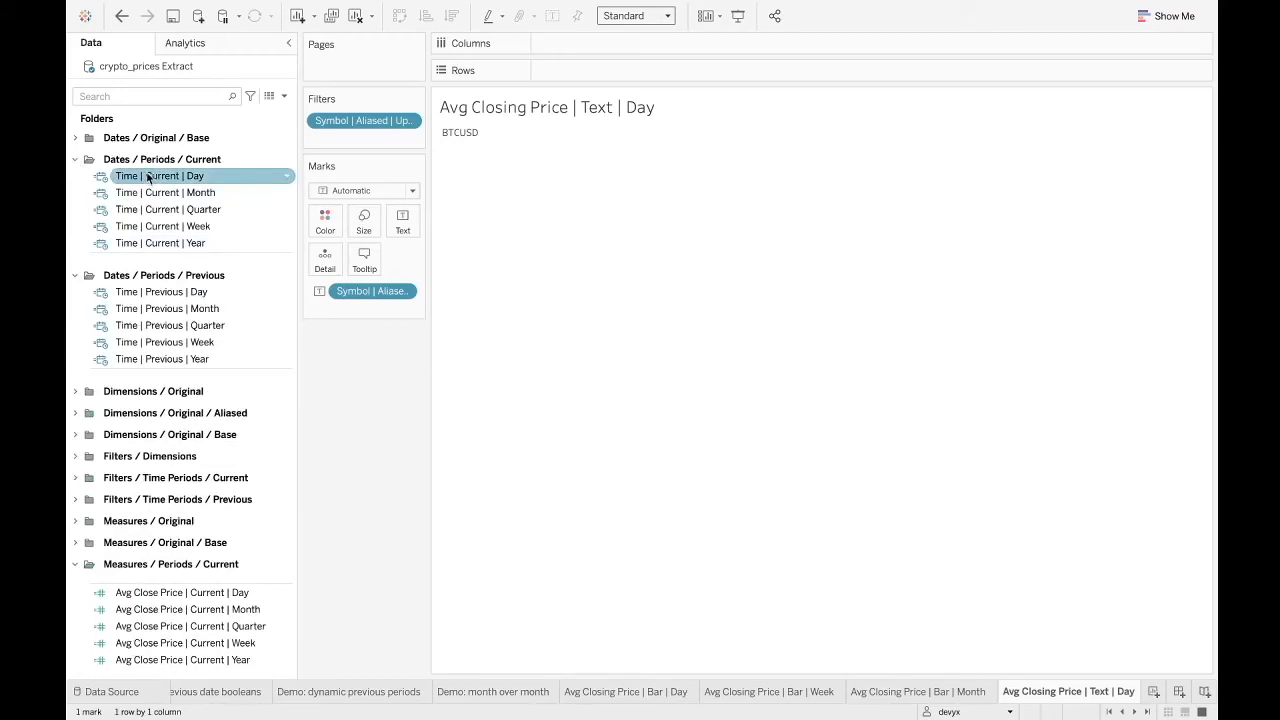
{"action": "left_click_drag", "start_coordinate": [148, 176], "coordinate": [403, 226]}
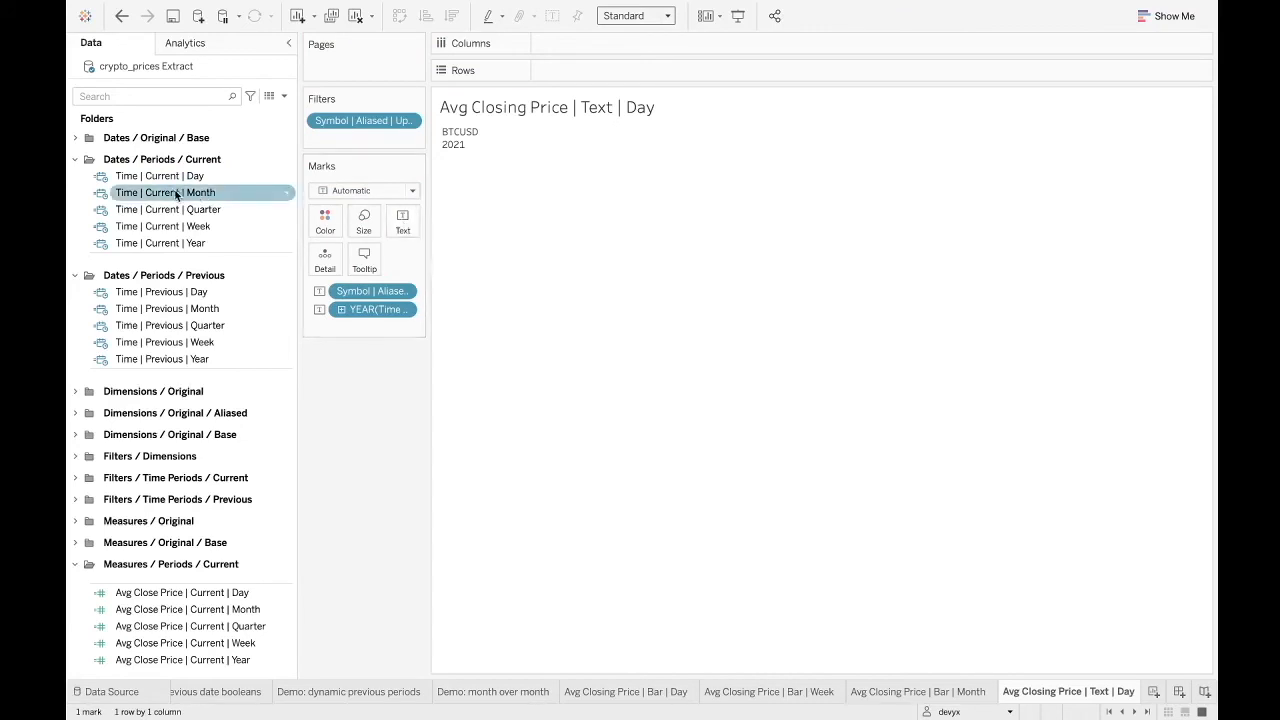
{"action": "left_click", "coordinate": [150, 294]}
{"action": "left_click_drag", "start_coordinate": [150, 297], "coordinate": [409, 215]}
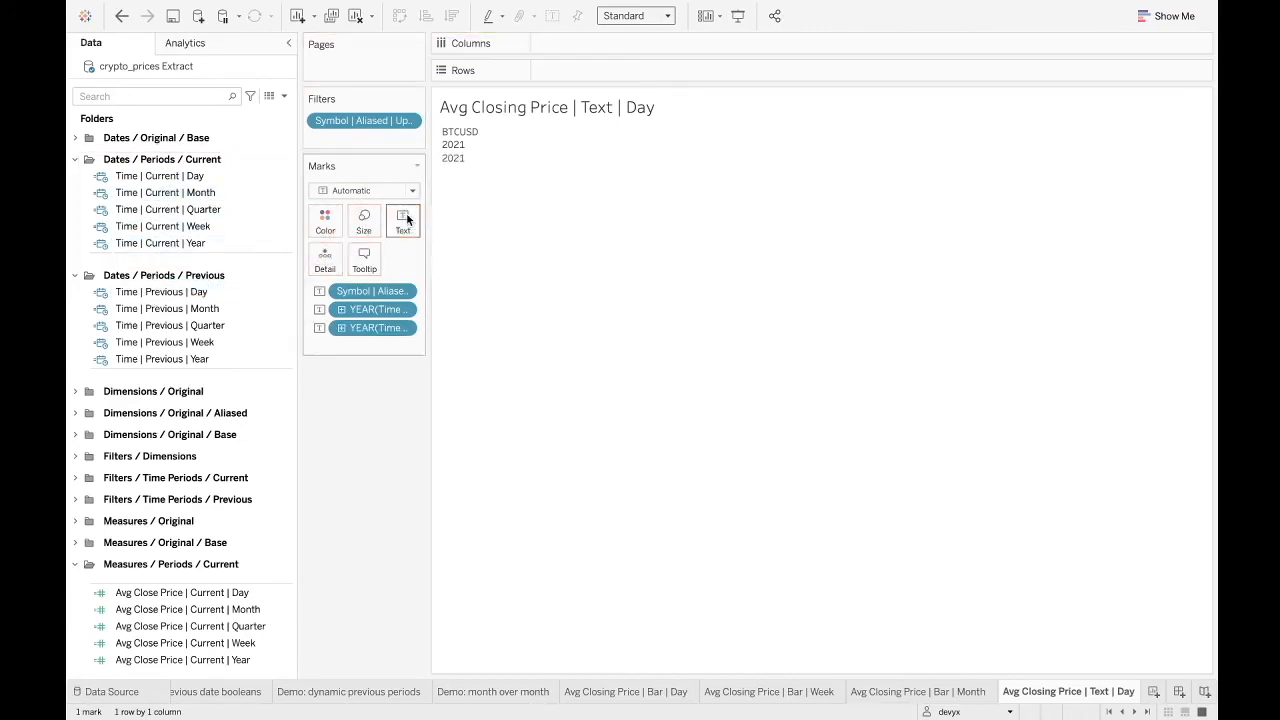
Change the Time | Current | Day and Time | Previous | Day text marks from year to exact date
{"action": "right_click", "coordinate": [375, 332]}
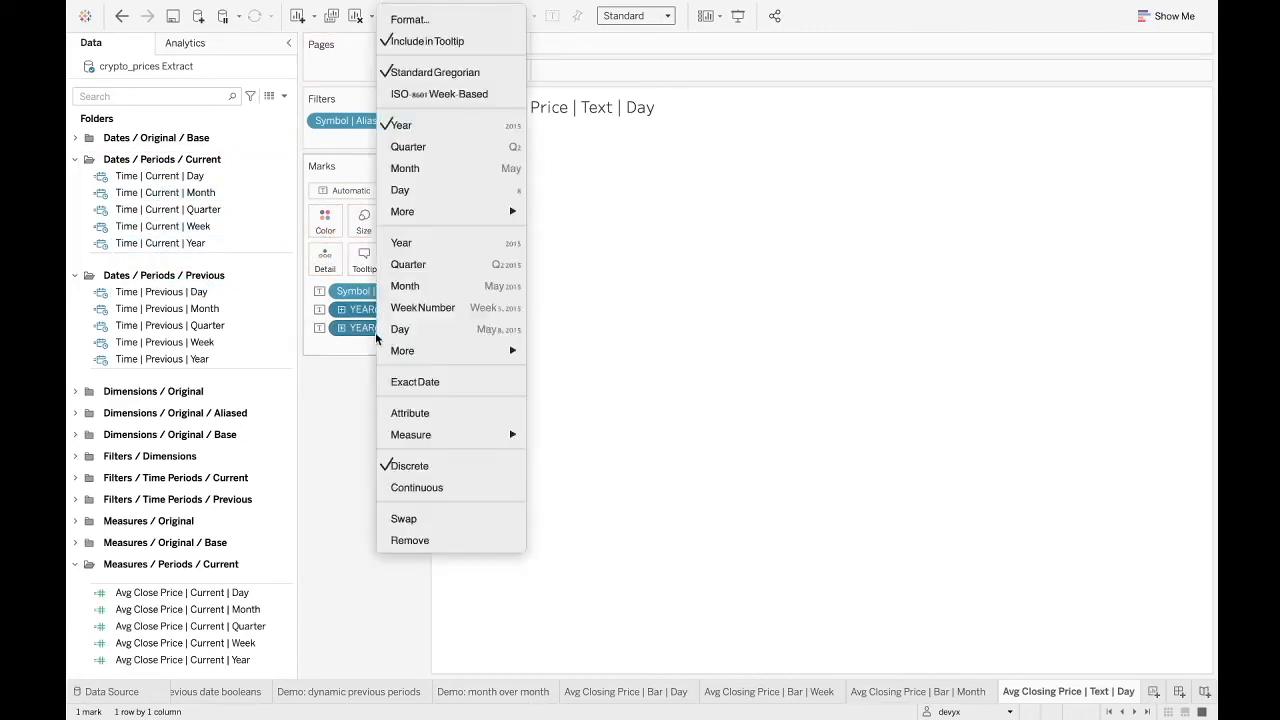
{"action": "left_click", "coordinate": [432, 385]}
{"action": "mouse_move", "coordinate": [480, 155]}
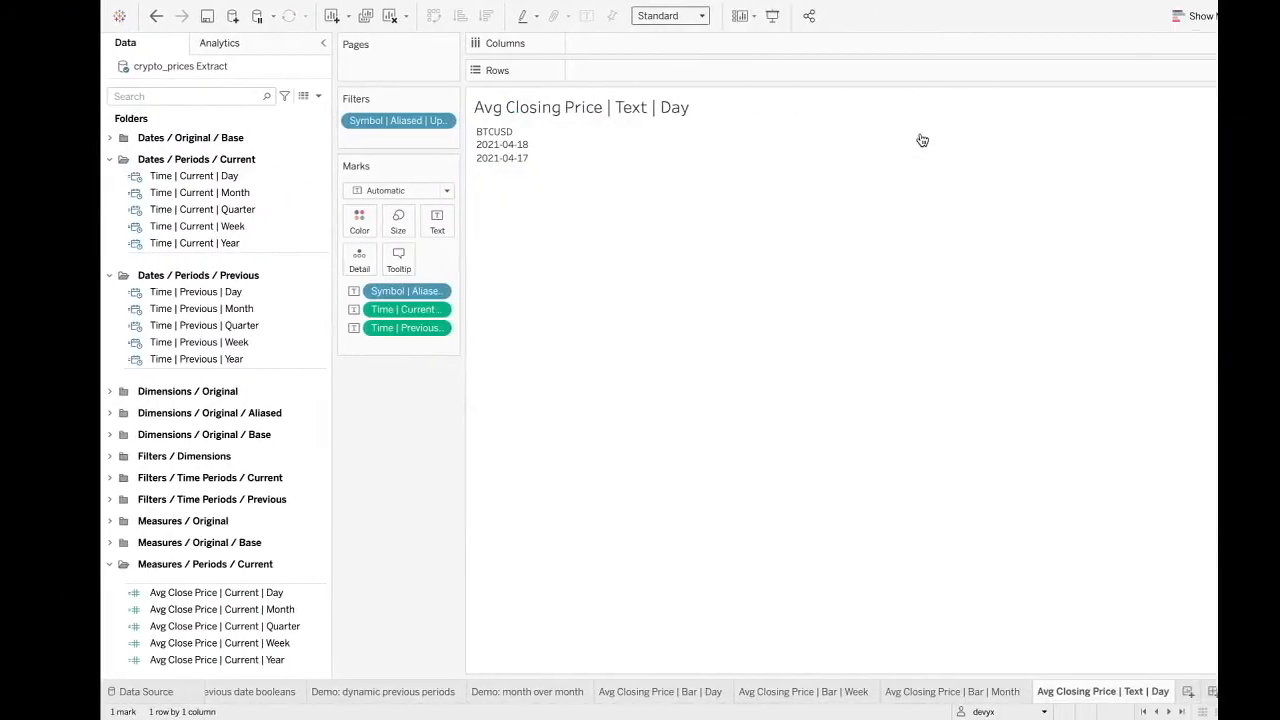
Give the Time | Current | Day text mark the custom date format "mmmm, dd yyyy" and copy that format string
{"action": "right_click", "coordinate": [374, 310]}
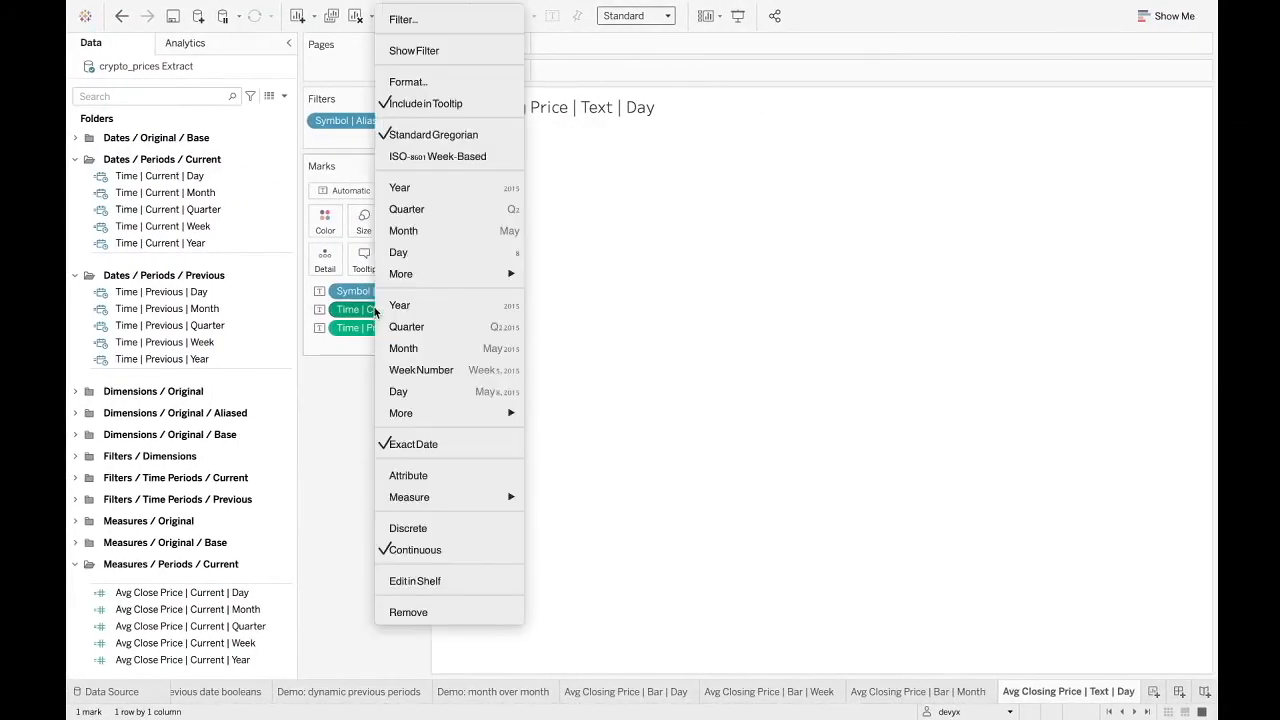
{"action": "left_click", "coordinate": [420, 80]}
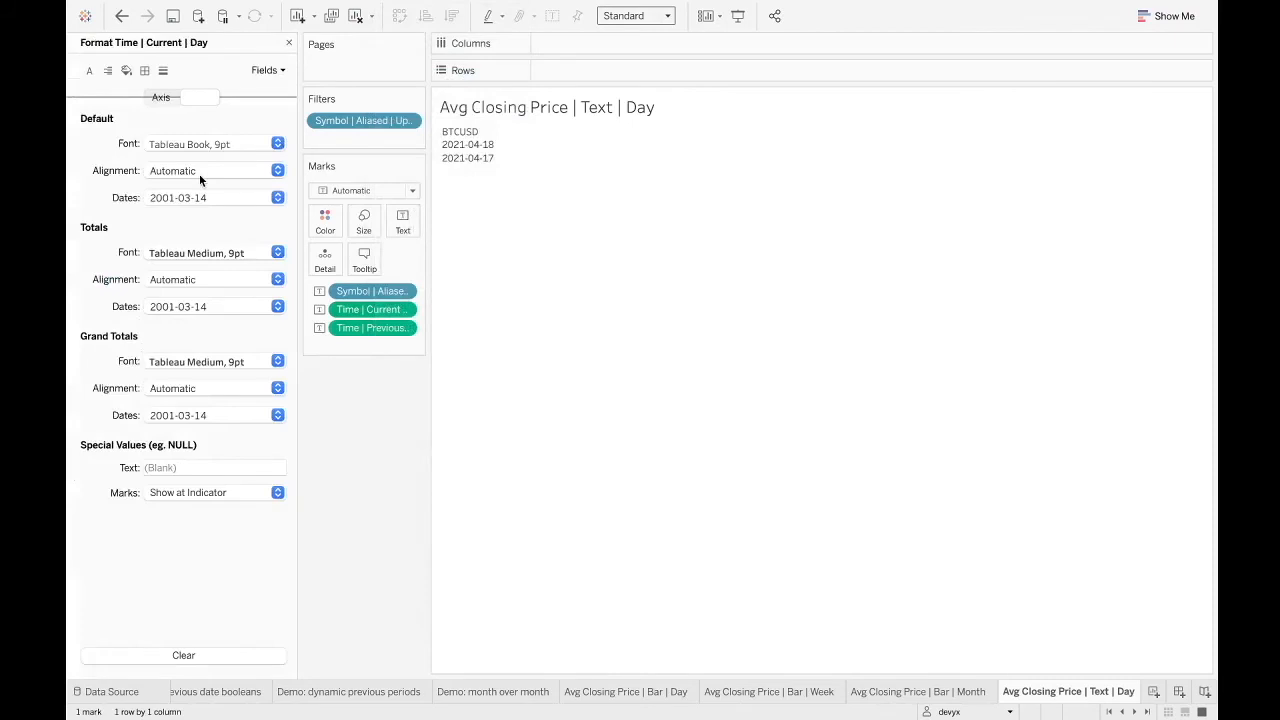
{"action": "left_click", "coordinate": [199, 198]}
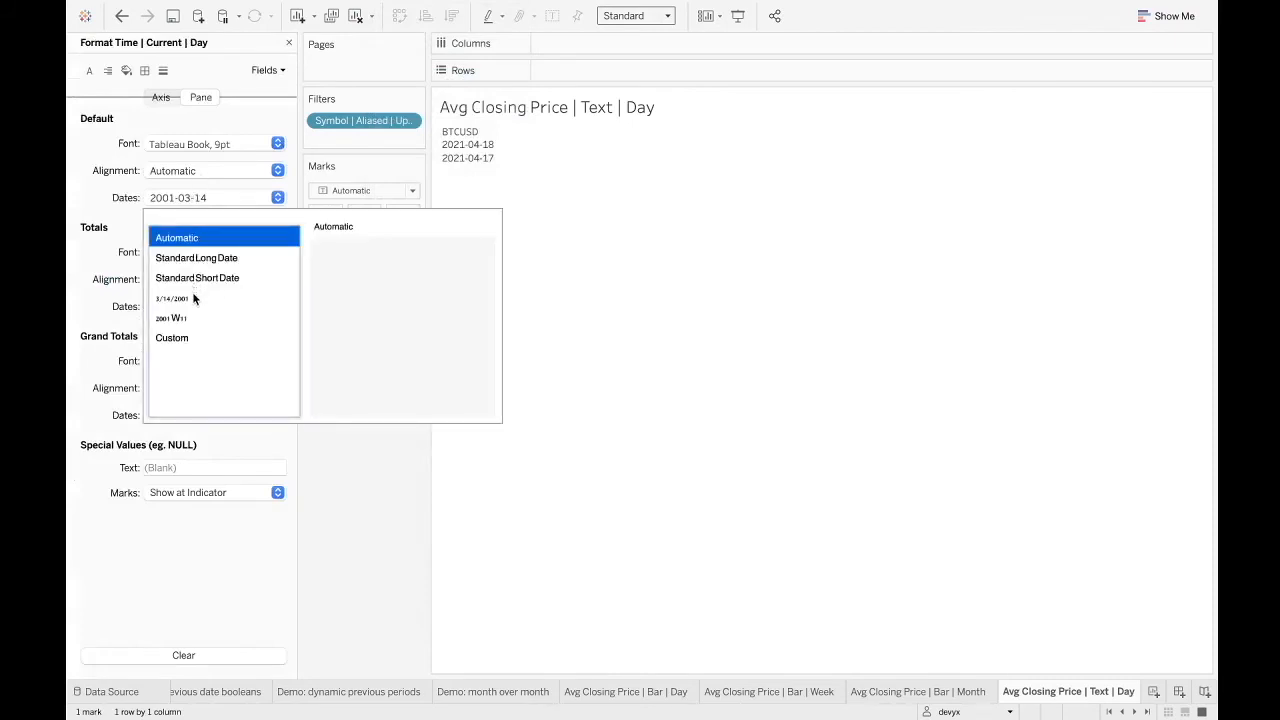
{"action": "left_click", "coordinate": [173, 338]}
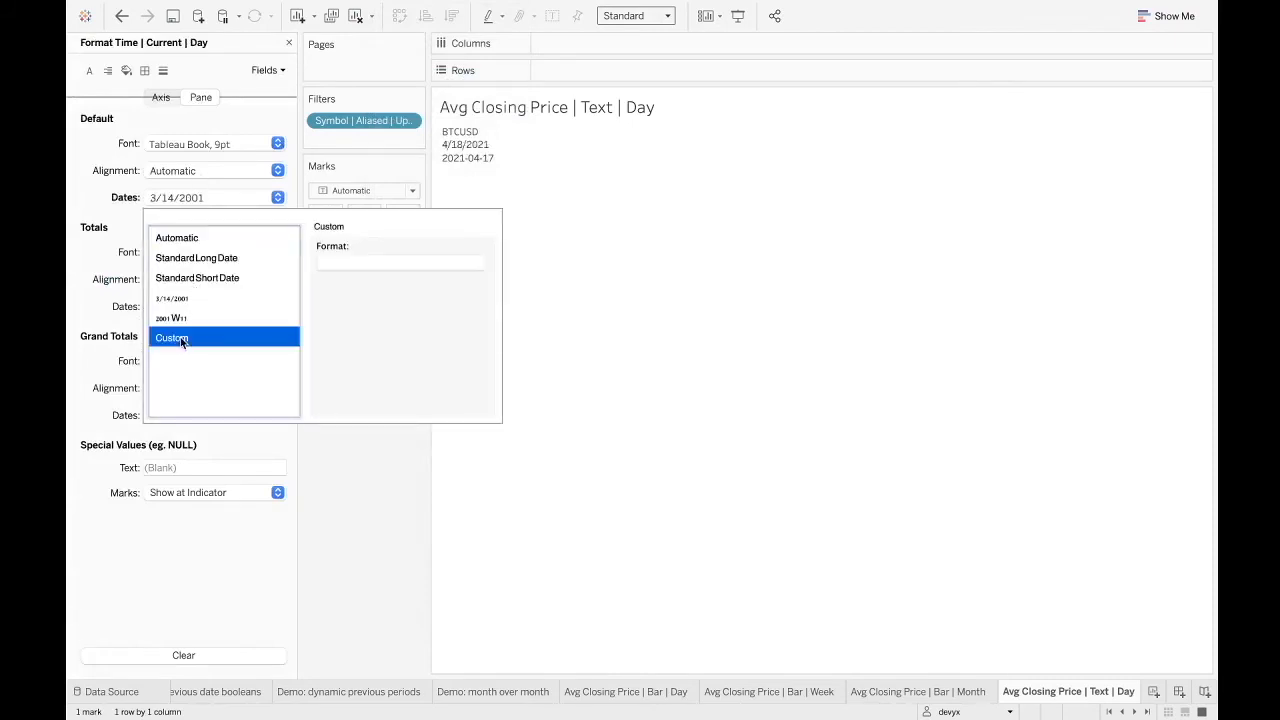
{"action": "left_click", "coordinate": [322, 262]}
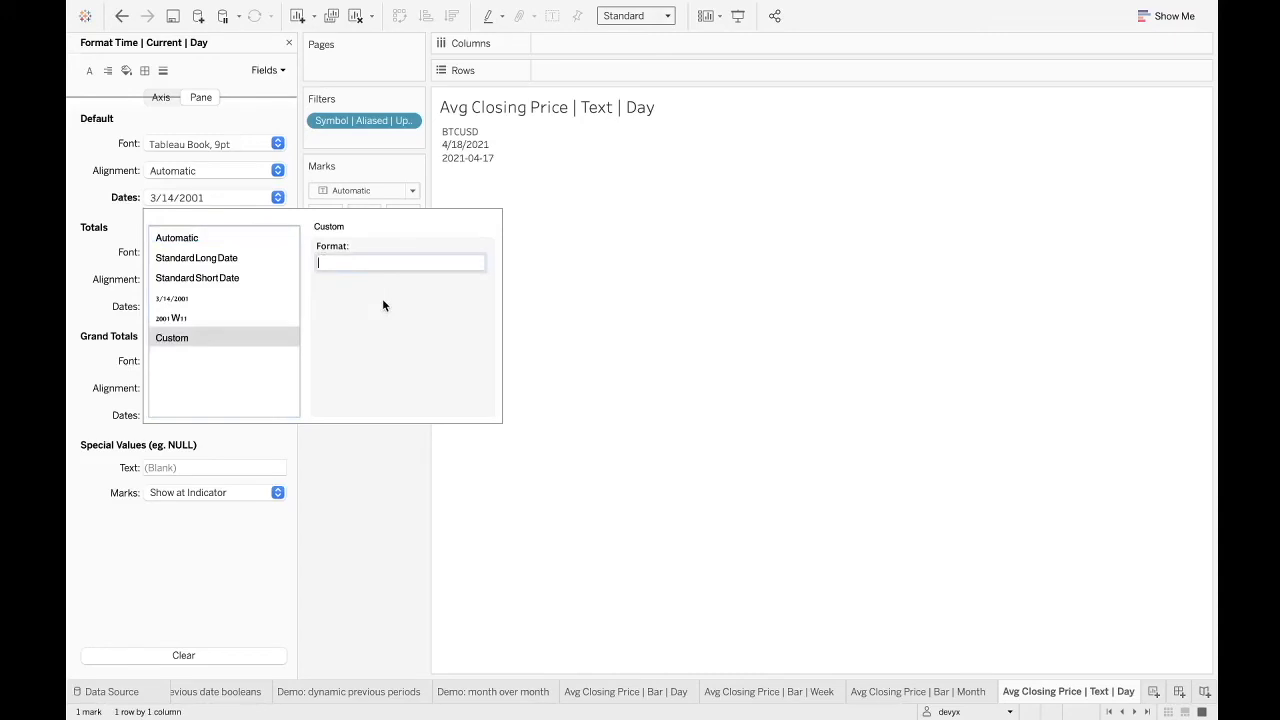
{"action": "type", "text": "mmmm,"}
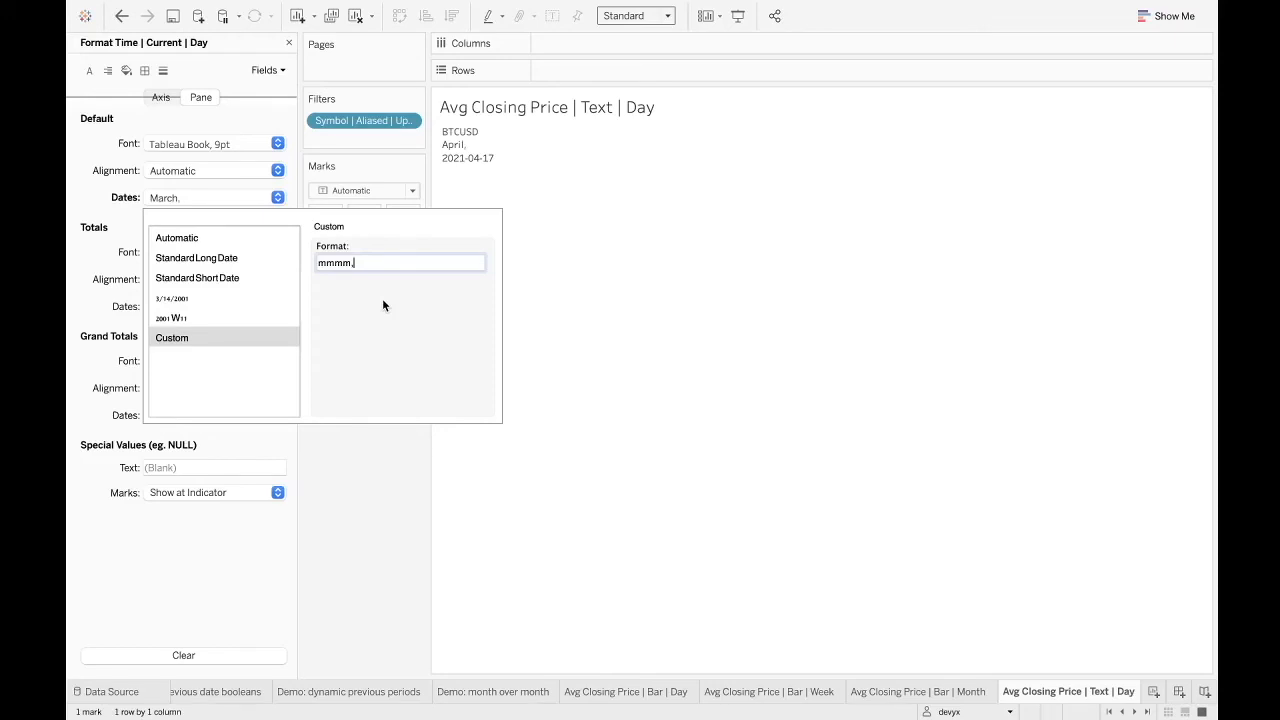
{"action": "type", "text": "dd yyyy"}
{"action": "left_click_drag", "start_coordinate": [400, 263], "coordinate": [250, 266]}
{"action": "key", "text": "ctrl+c"}
{"action": "left_click", "coordinate": [400, 430]}
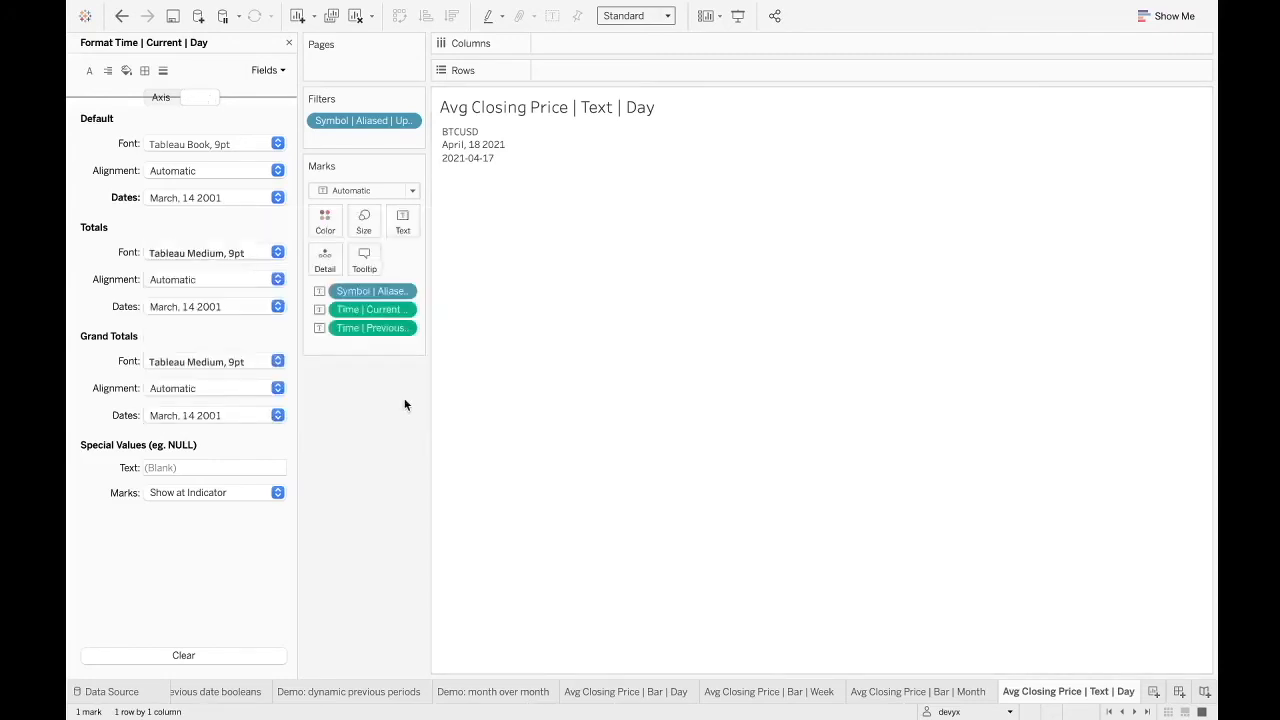
Apply the copied custom date format "mmmm, dd yyyy" to the Time | Previous | Day text mark and close the formatting pane
{"action": "right_click", "coordinate": [375, 328]}
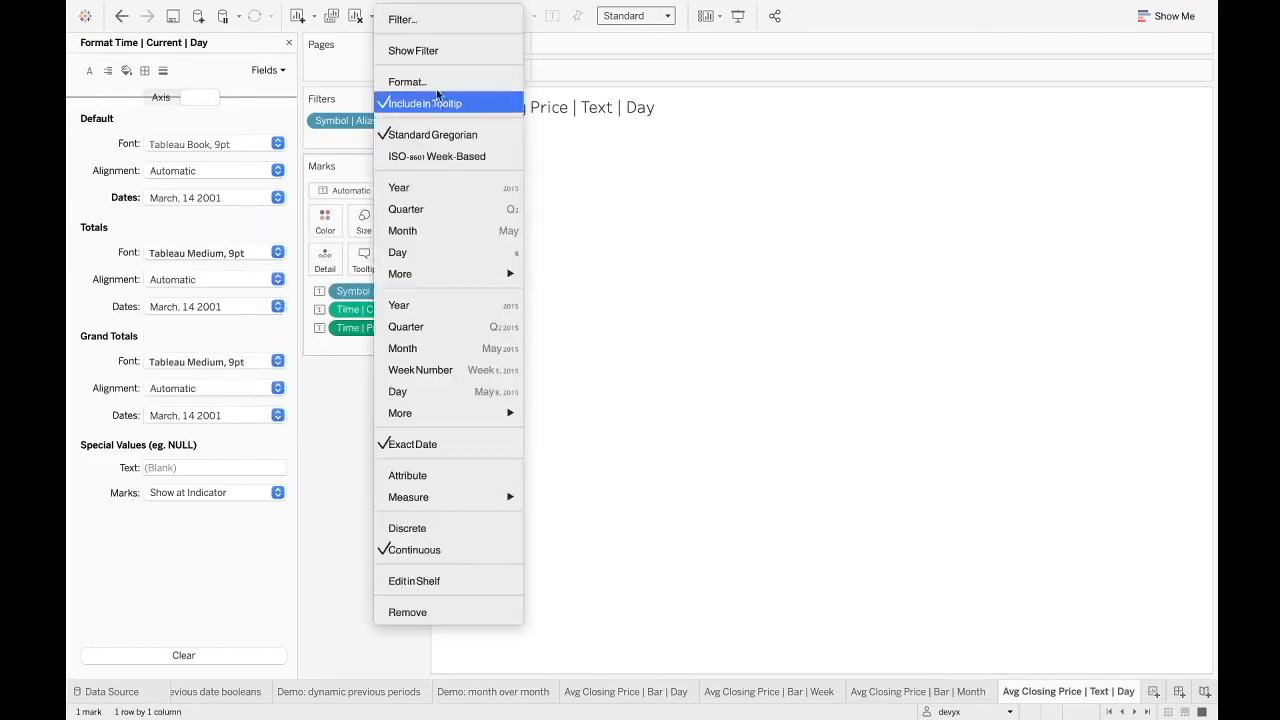
{"action": "left_click", "coordinate": [400, 80]}
{"action": "left_click", "coordinate": [210, 197]}
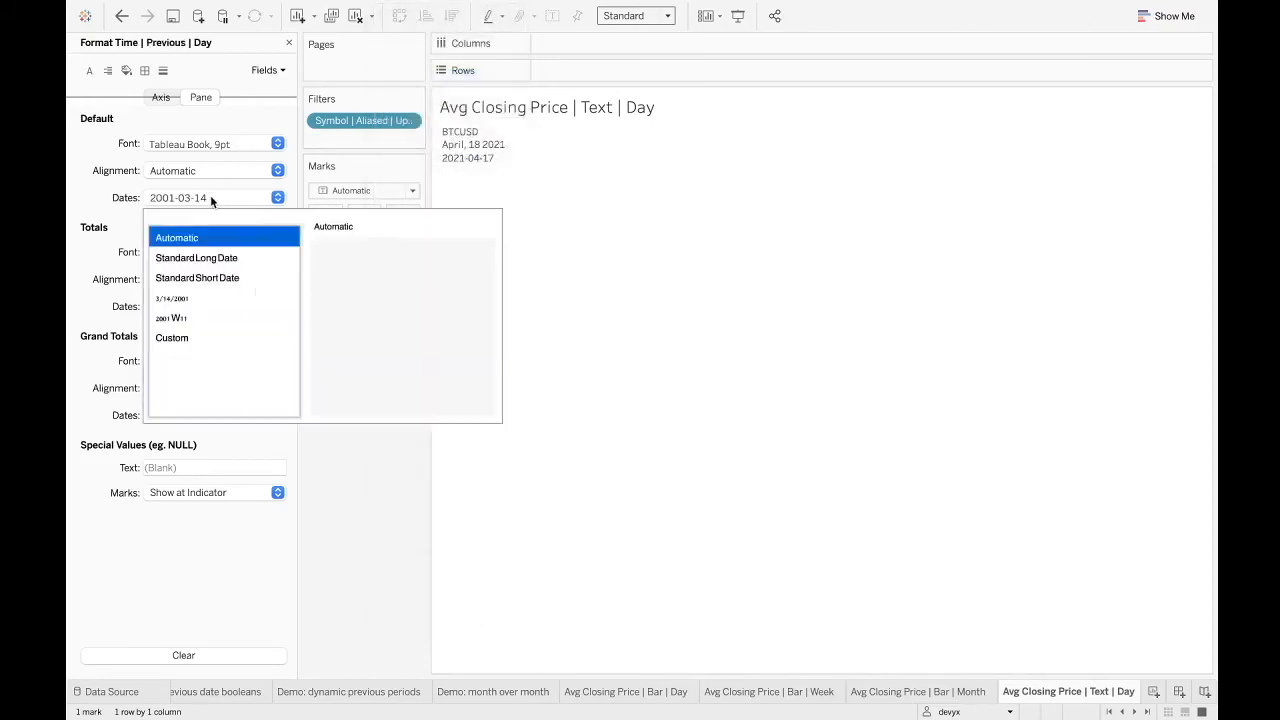
{"action": "left_click", "coordinate": [226, 337]}
{"action": "left_click", "coordinate": [376, 257]}
{"action": "key", "text": "ctrl+v"}
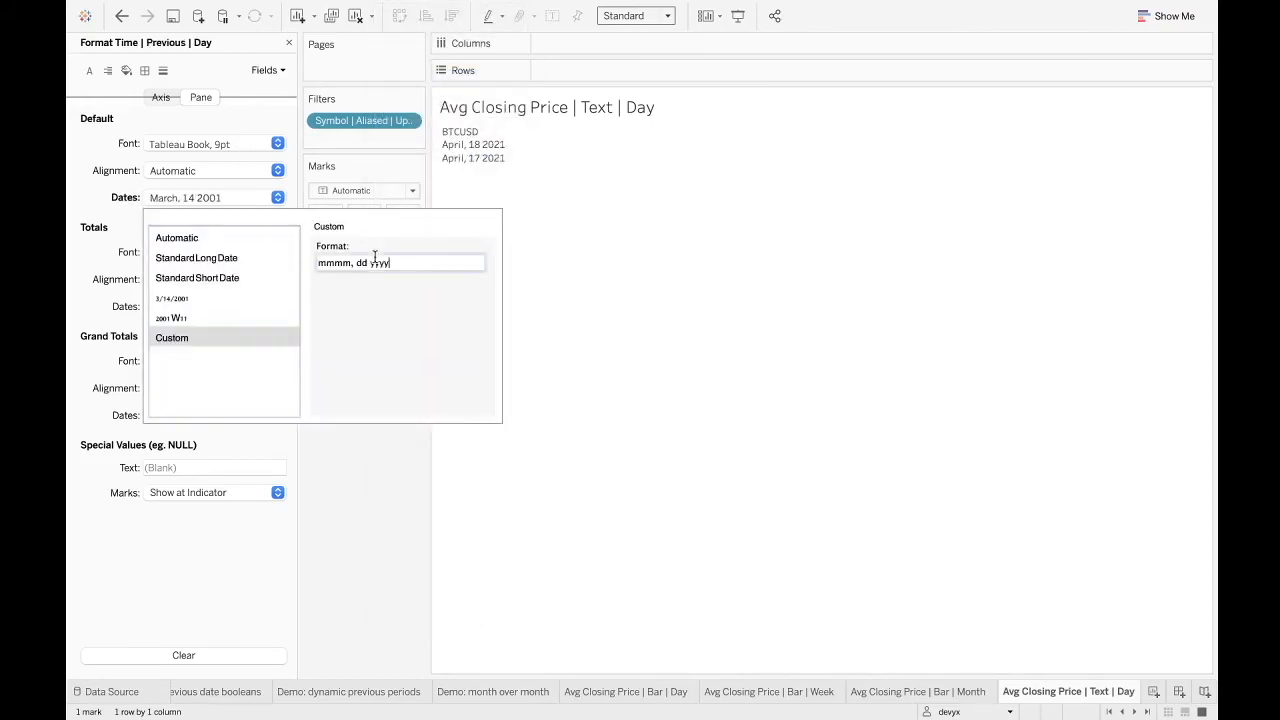
{"action": "left_click", "coordinate": [381, 462]}
{"action": "mouse_move", "coordinate": [491, 151]}
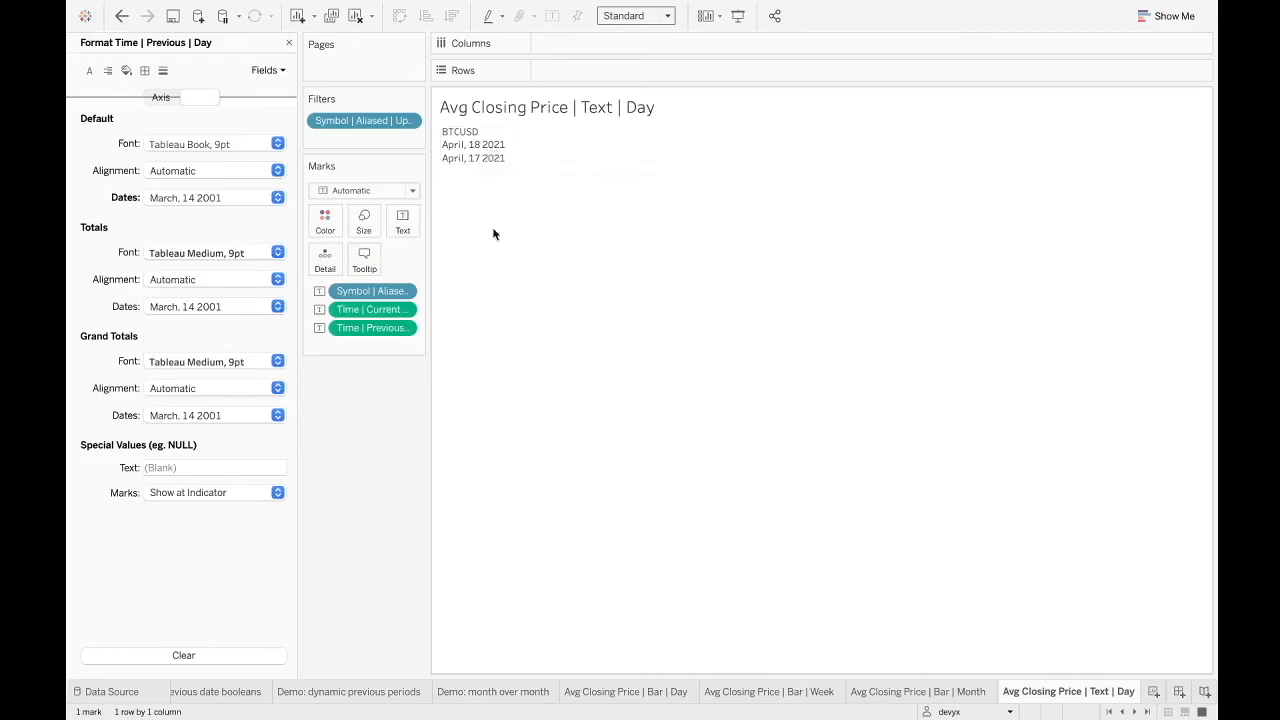
{"action": "left_click", "coordinate": [289, 42]}
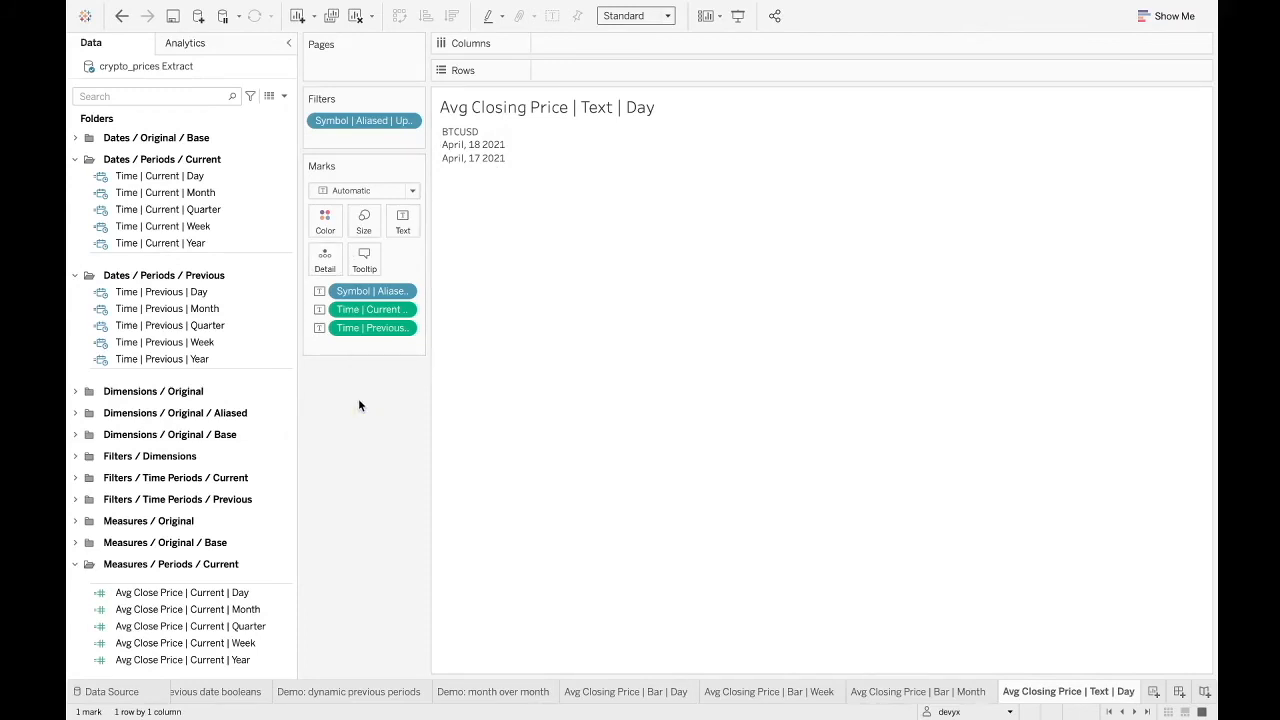
Collapse the two Dates / Periods folders and add Avg Close Price | Current | Day and Avg Close Price | Previous | Day as text marks
{"action": "left_click", "coordinate": [75, 275]}
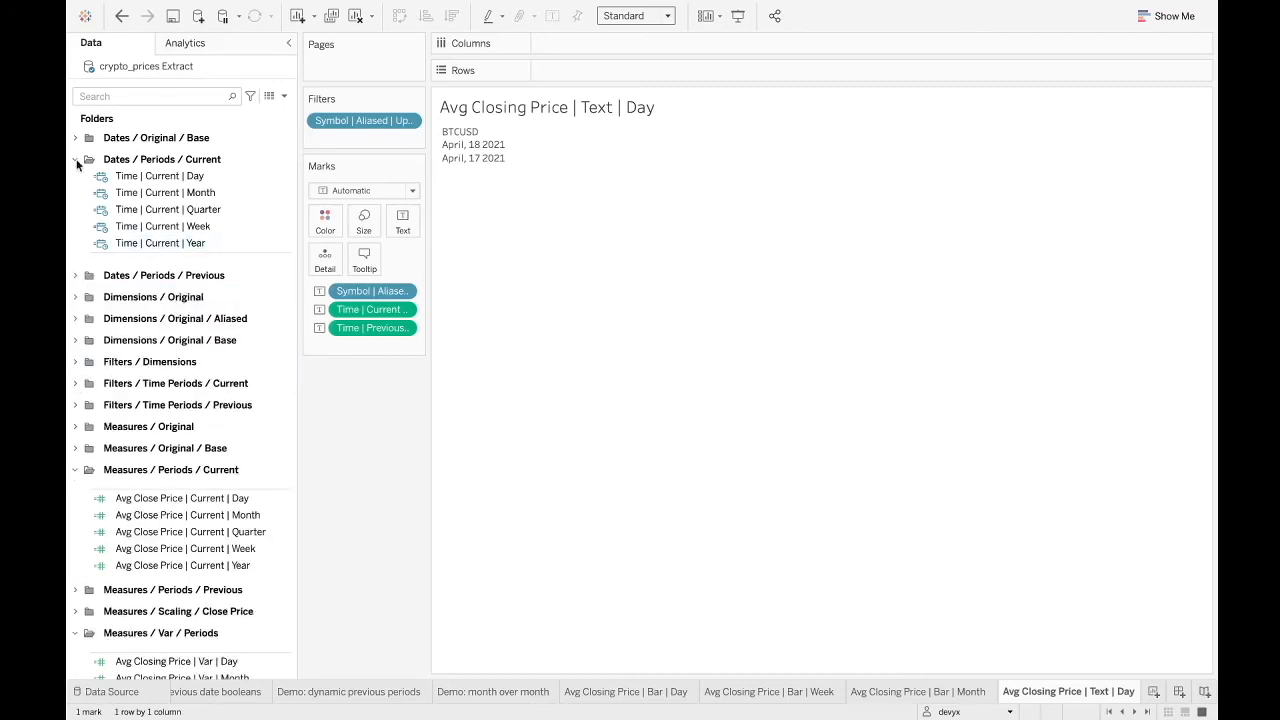
{"action": "left_click", "coordinate": [75, 159]}
{"action": "scroll", "coordinate": [115, 428], "scroll_direction": "down", "scroll_amount": 2}
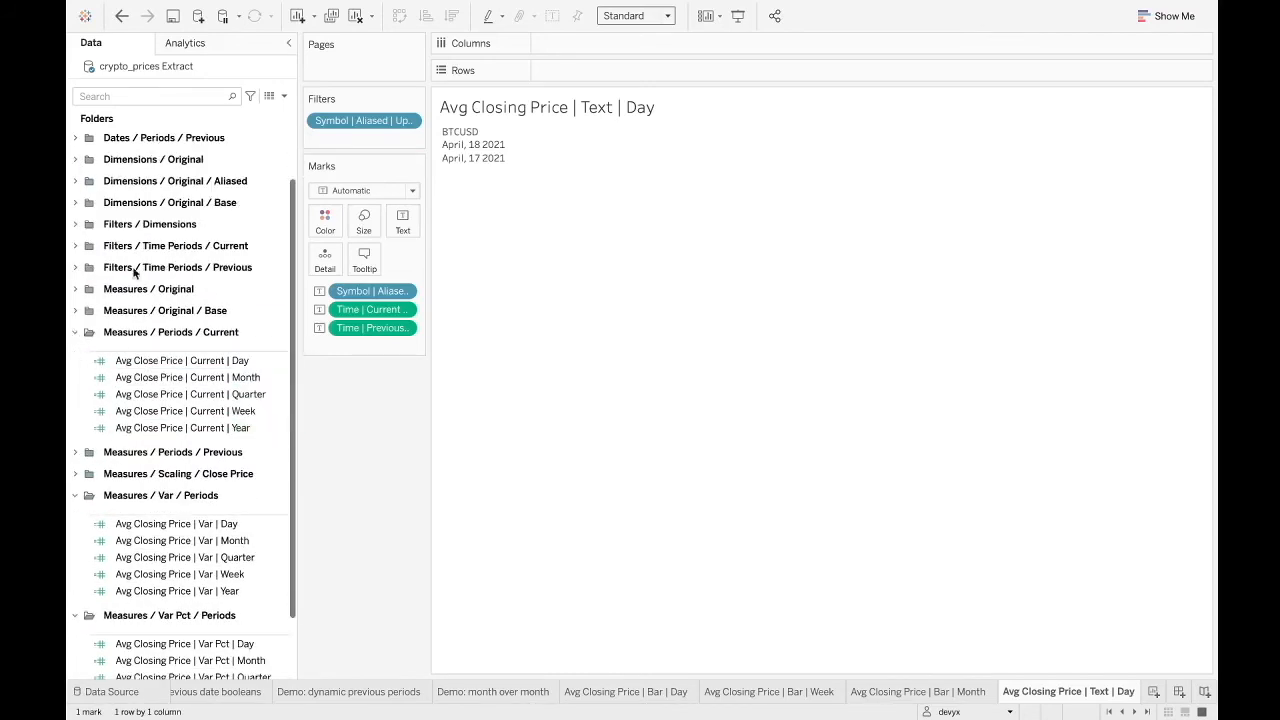
{"action": "scroll", "coordinate": [180, 366], "scroll_direction": "down", "scroll_amount": 2}
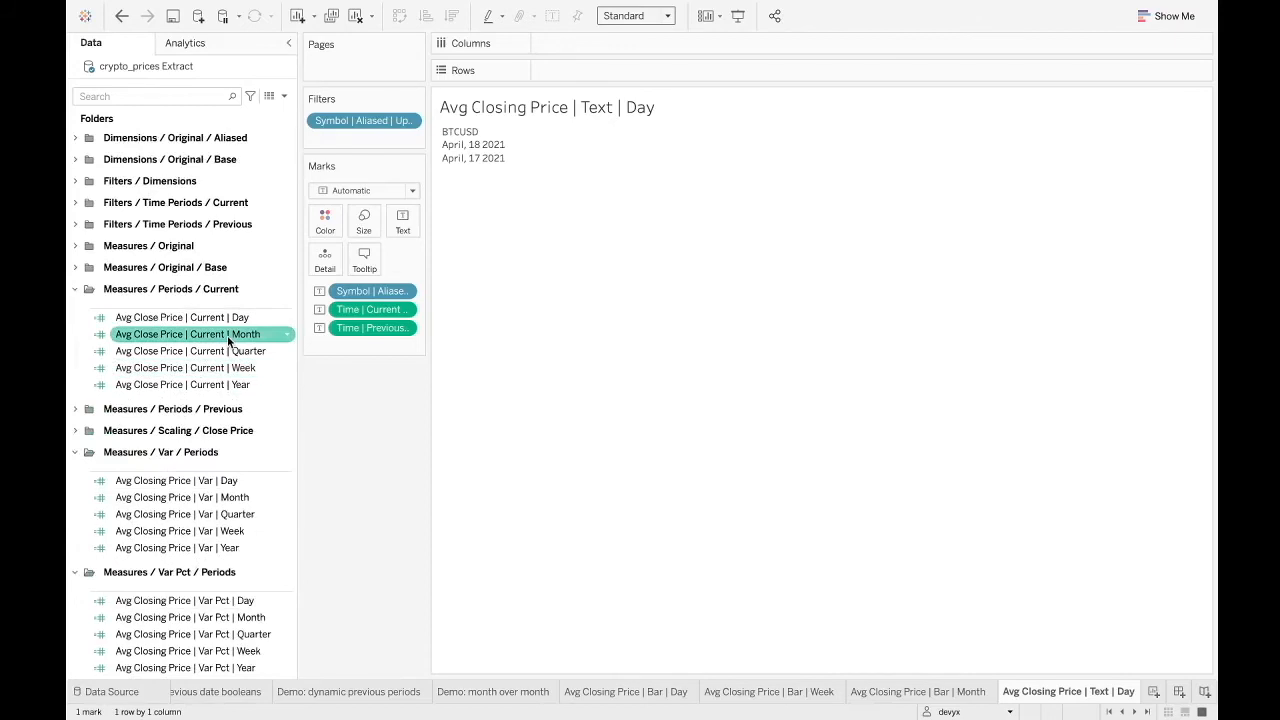
{"action": "left_click_drag", "start_coordinate": [228, 318], "coordinate": [405, 235]}
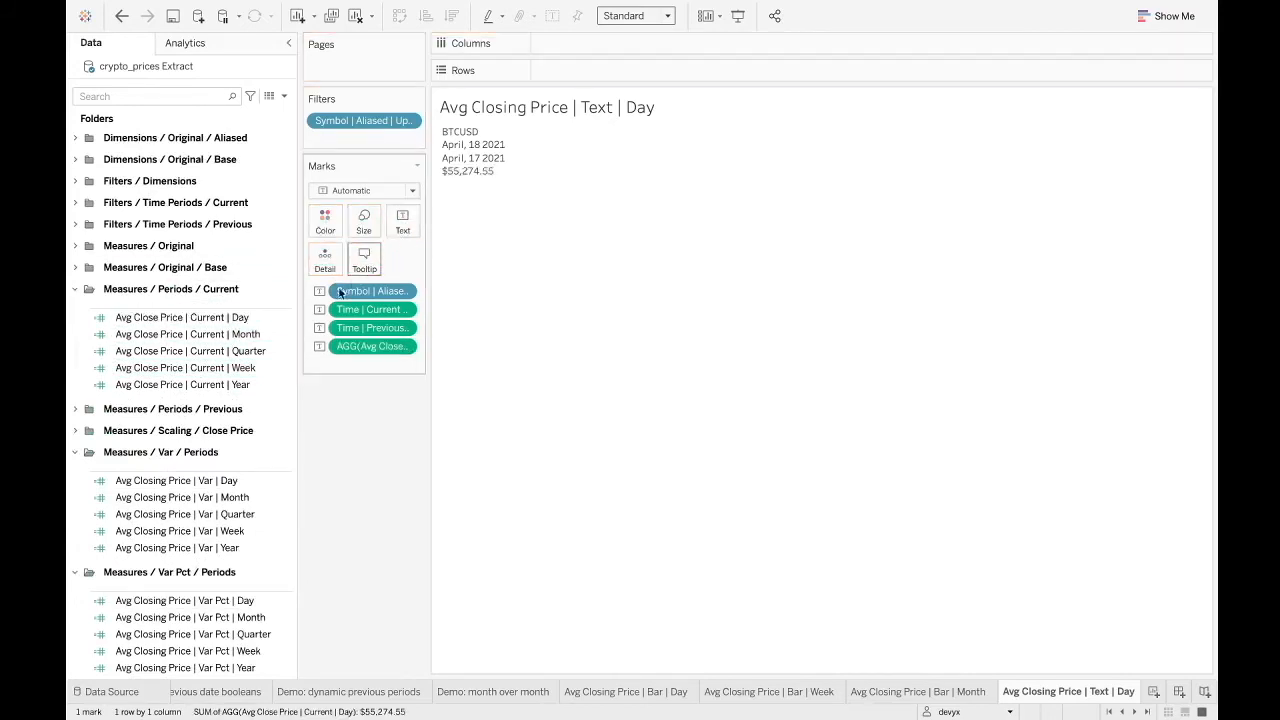
{"action": "left_click", "coordinate": [75, 408]}
{"action": "left_click_drag", "start_coordinate": [272, 441], "coordinate": [405, 229]}
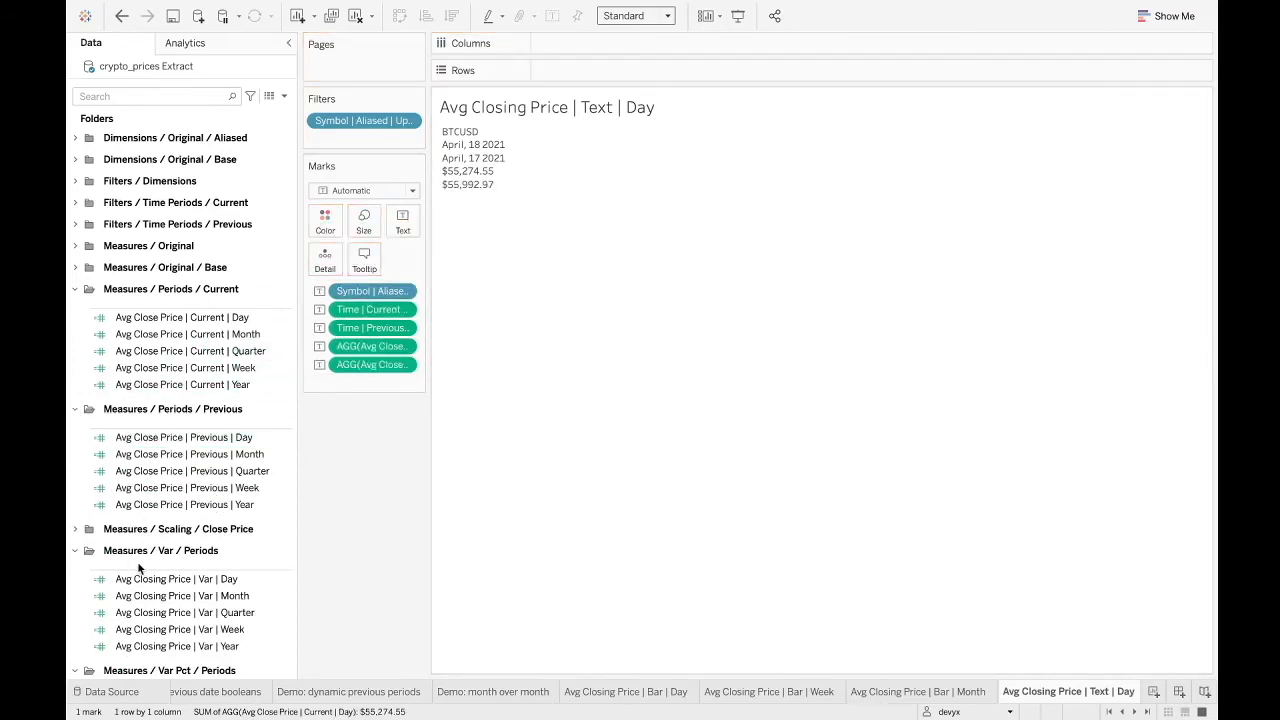
Collapse the Measures / Periods folders for Current and Previous, and add Avg Closing Price | Var | Day as a text mark
{"action": "scroll", "coordinate": [140, 568], "scroll_direction": "down", "scroll_amount": 2}
{"action": "left_click", "coordinate": [73, 203]}
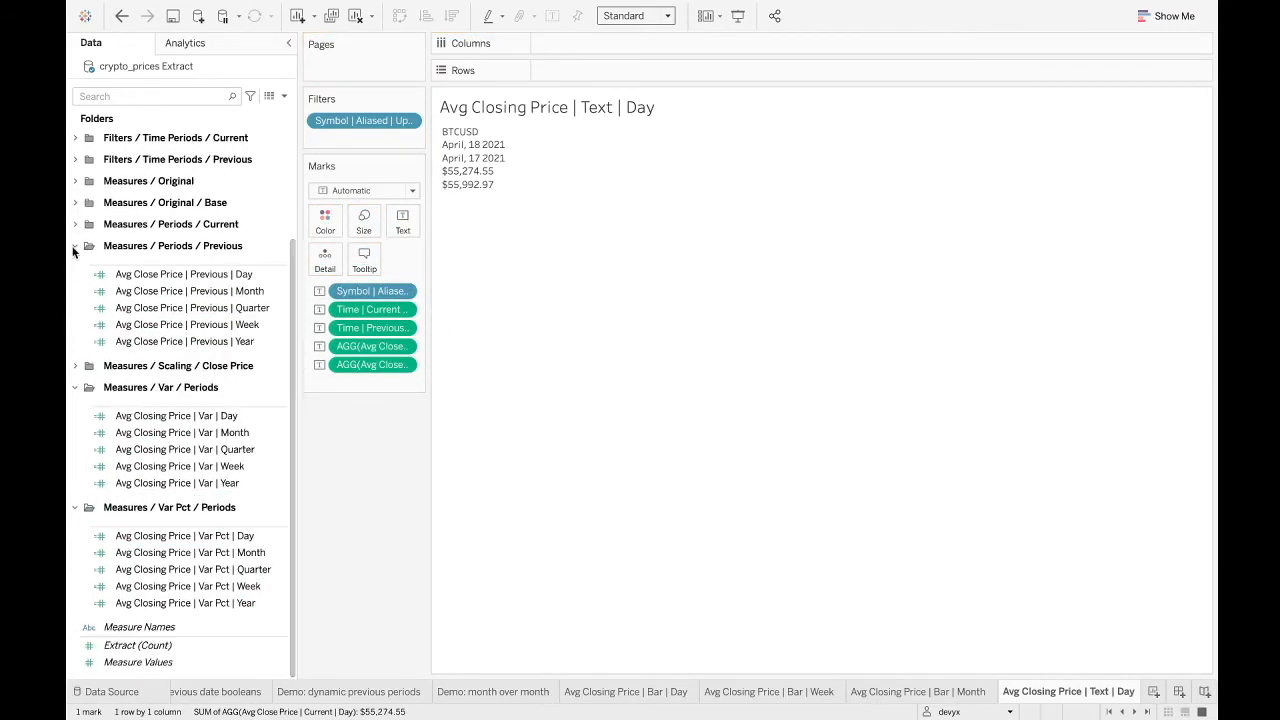
{"action": "left_click", "coordinate": [75, 247]}
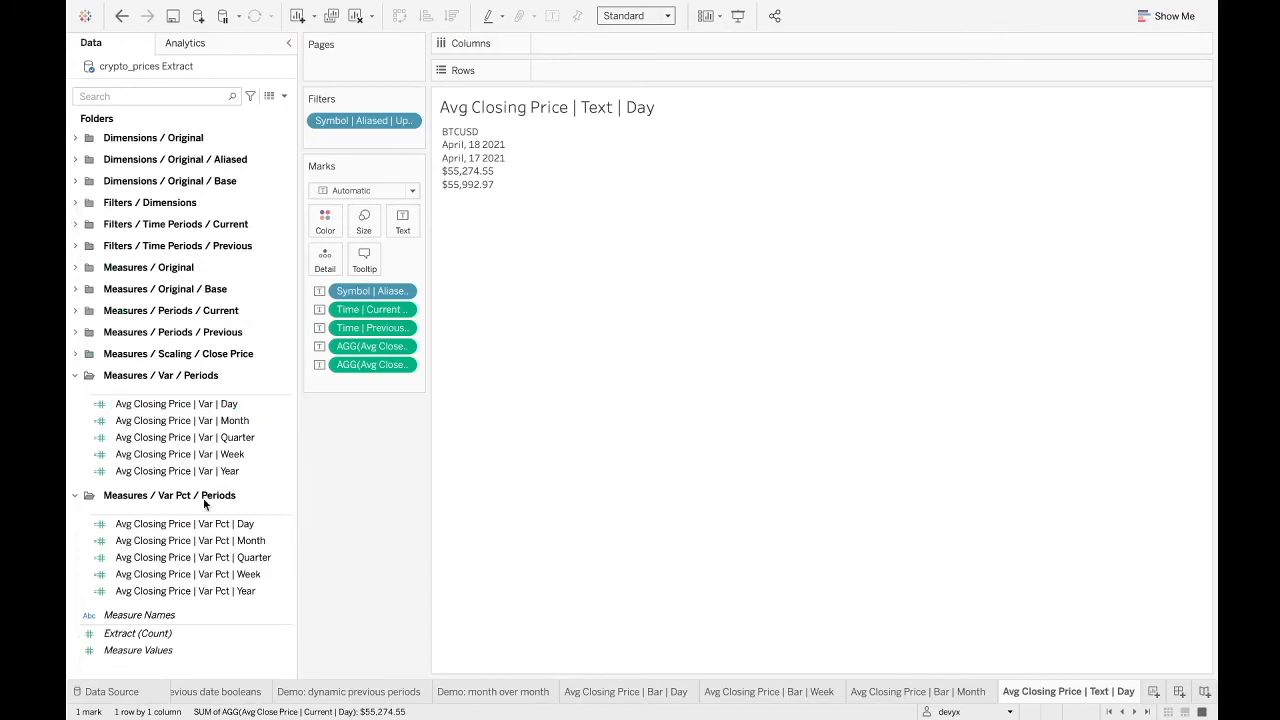
{"action": "left_click", "coordinate": [177, 403]}
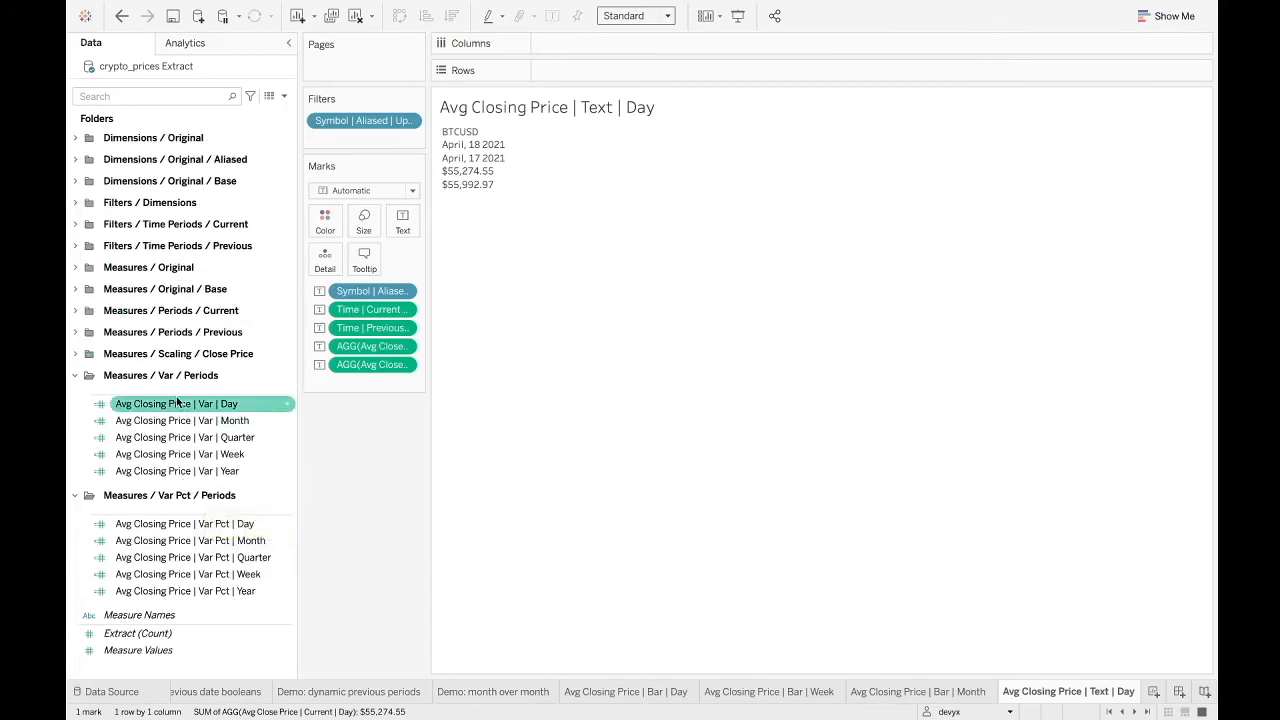
{"action": "left_click_drag", "start_coordinate": [168, 406], "coordinate": [390, 222]}
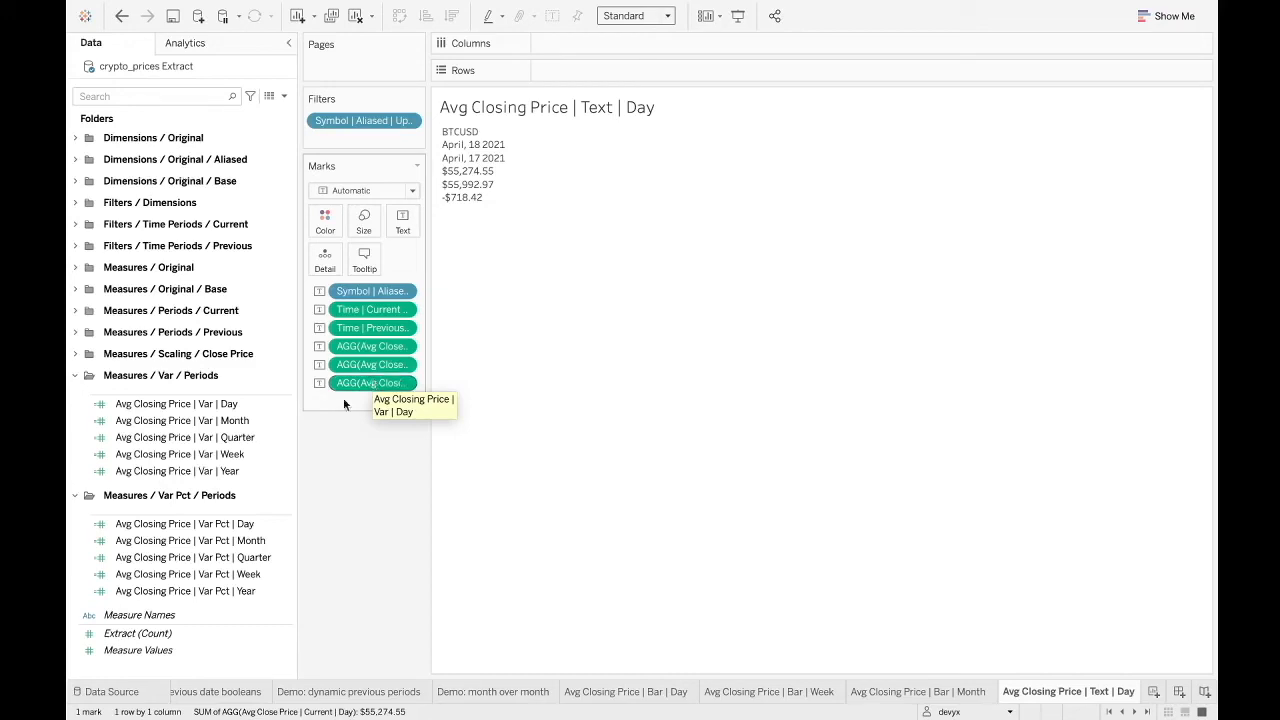
Add Avg Closing Price | Var Pct | Day as a text mark and widen the Marks card to fit the full field names
{"action": "left_click_drag", "start_coordinate": [167, 530], "coordinate": [336, 403]}
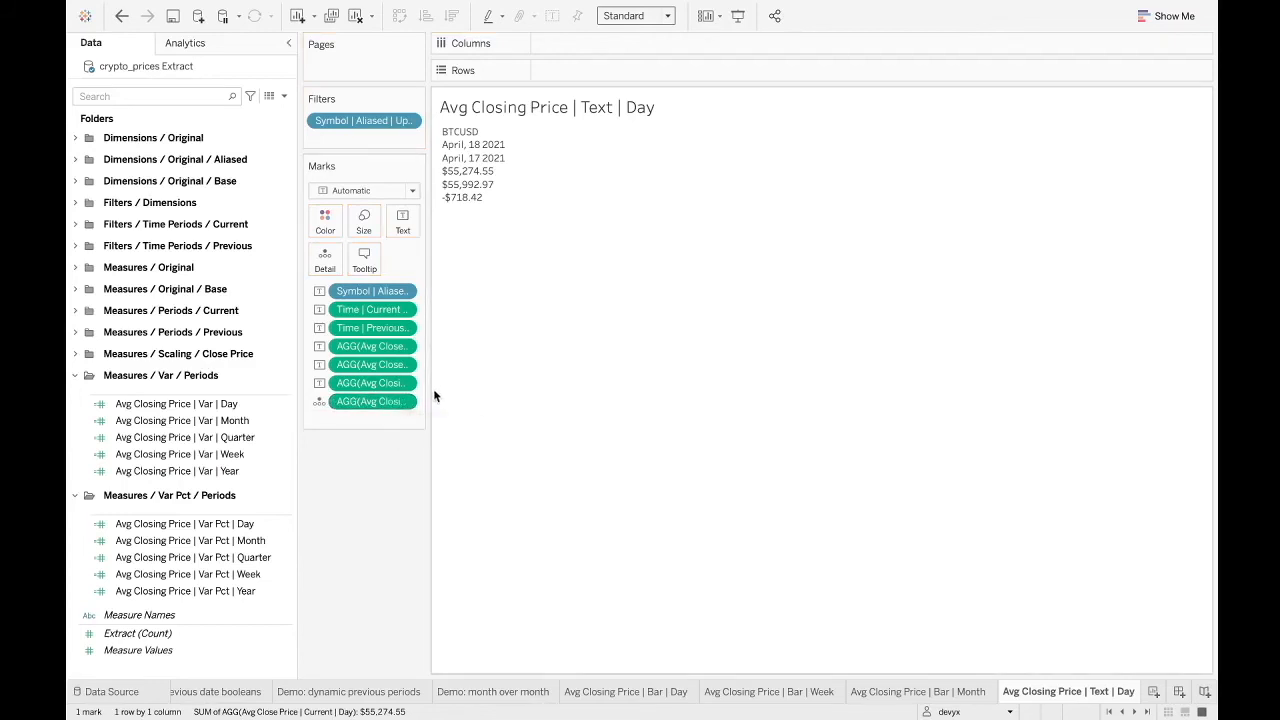
{"action": "left_click_drag", "start_coordinate": [430, 392], "coordinate": [536, 392]}
{"action": "mouse_move", "coordinate": [582, 212]}
{"action": "left_click_drag", "start_coordinate": [432, 399], "coordinate": [490, 222]}
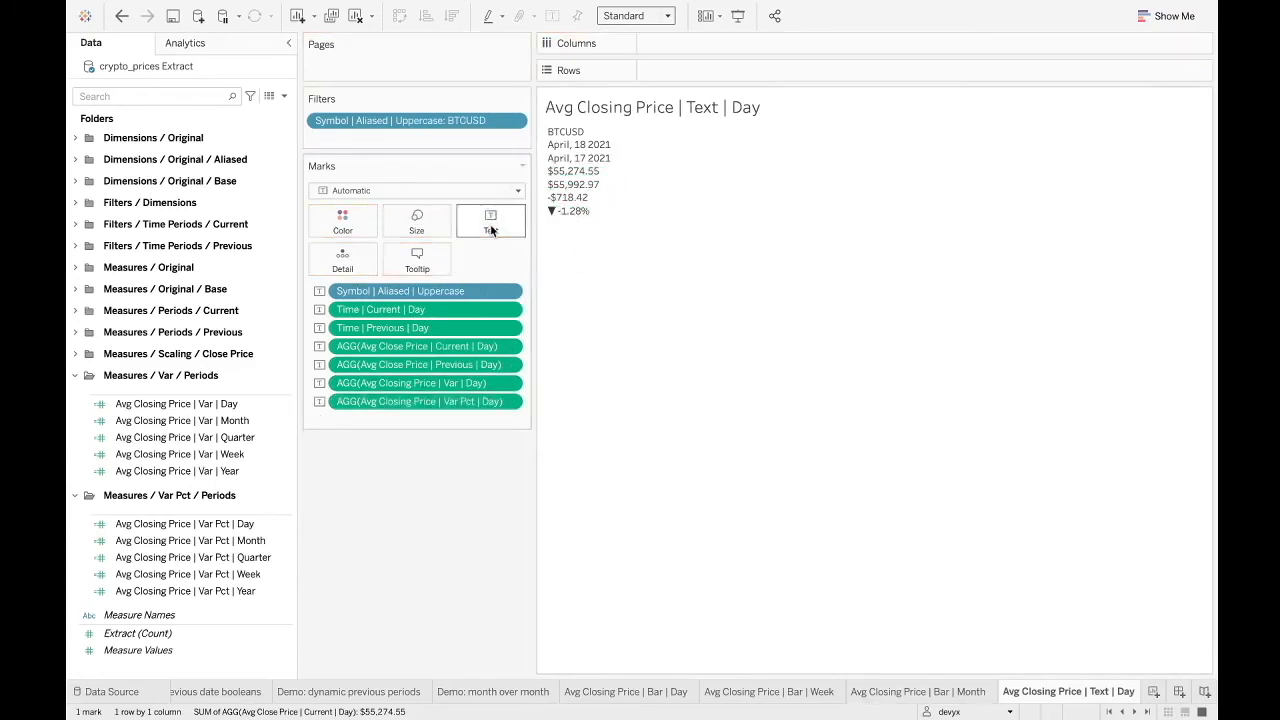
Open the text mark's label for editing and left-align all of its lines
{"action": "left_click", "coordinate": [490, 224]}
{"action": "left_click", "coordinate": [614, 257]}
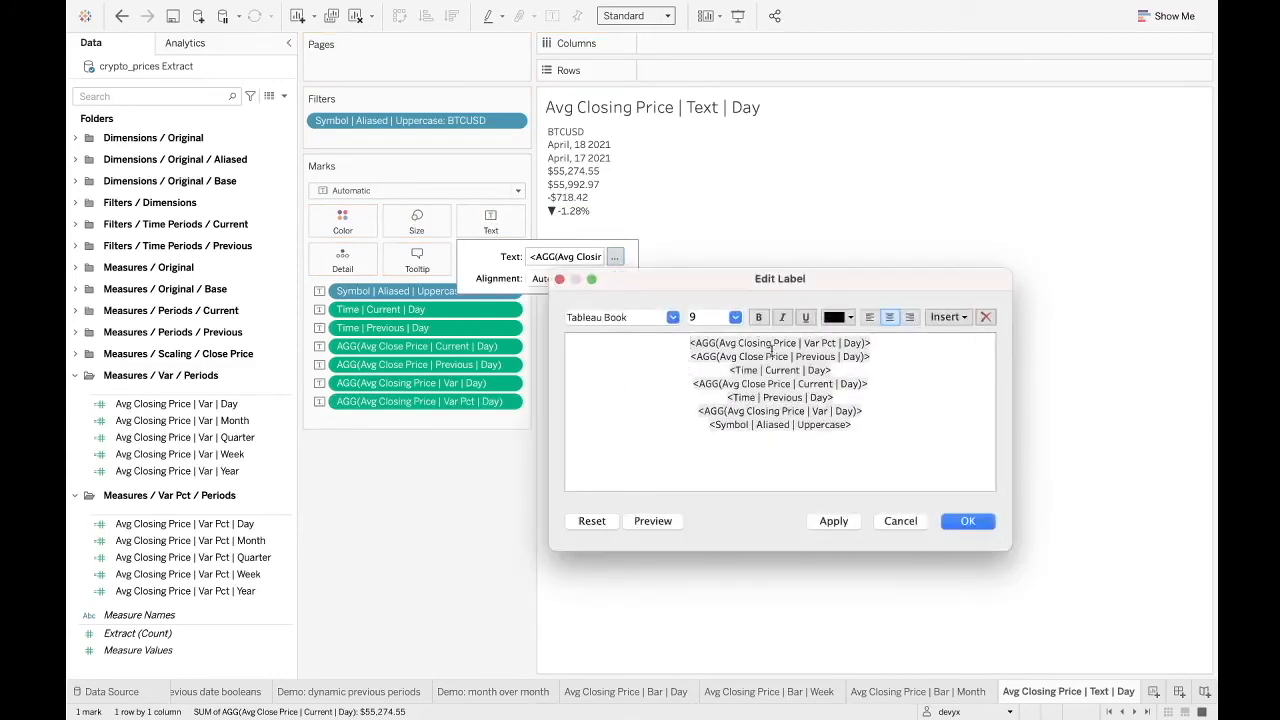
{"action": "left_click_drag", "start_coordinate": [876, 426], "coordinate": [566, 307]}
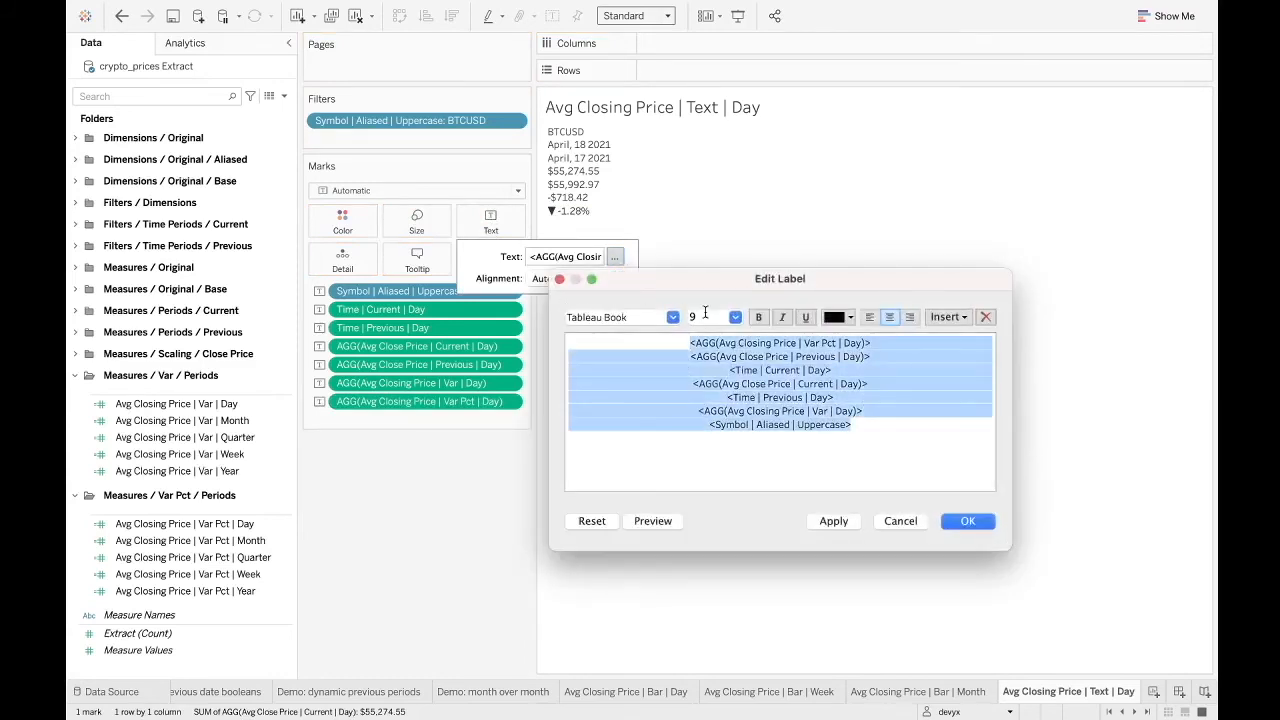
{"action": "left_click", "coordinate": [881, 423]}
{"action": "key", "text": "super+a"}
{"action": "left_click", "coordinate": [869, 317]}
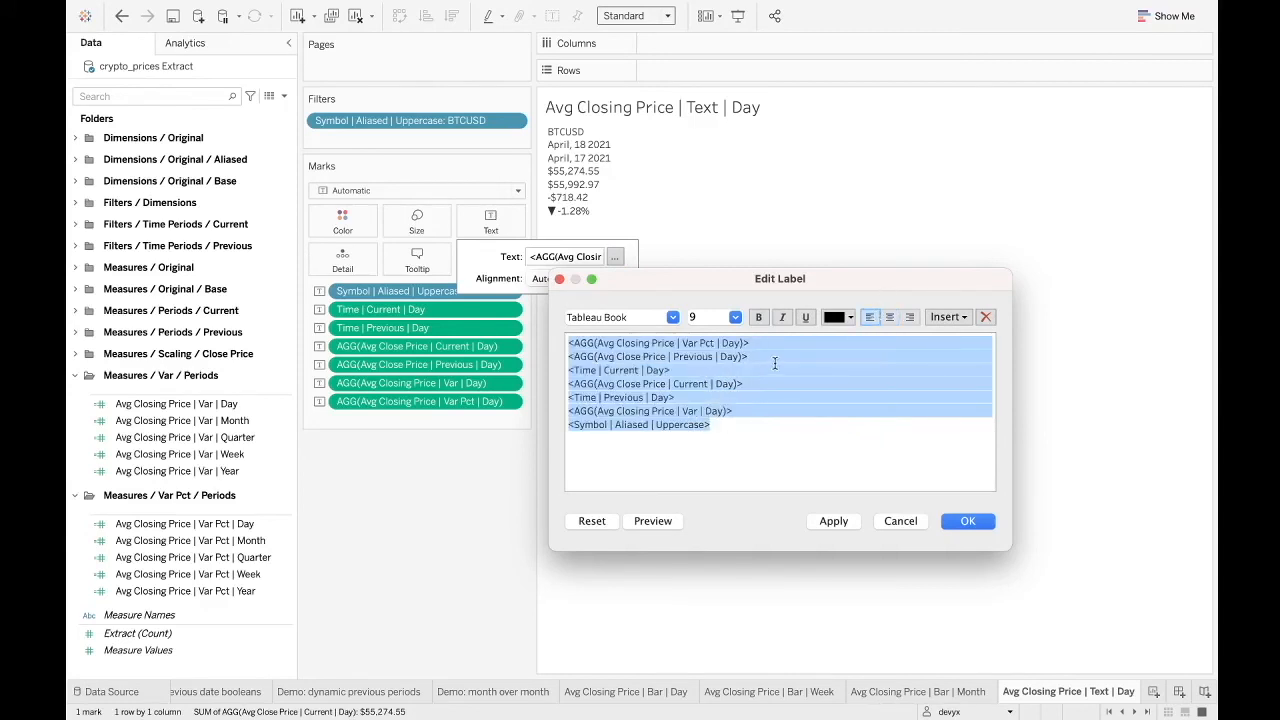
Insert two line breaks above the label's fields and start the first line with "The avg closing price on"
{"action": "left_click", "coordinate": [570, 343]}
{"action": "key", "text": "Return"}
{"action": "key", "text": "Return"}
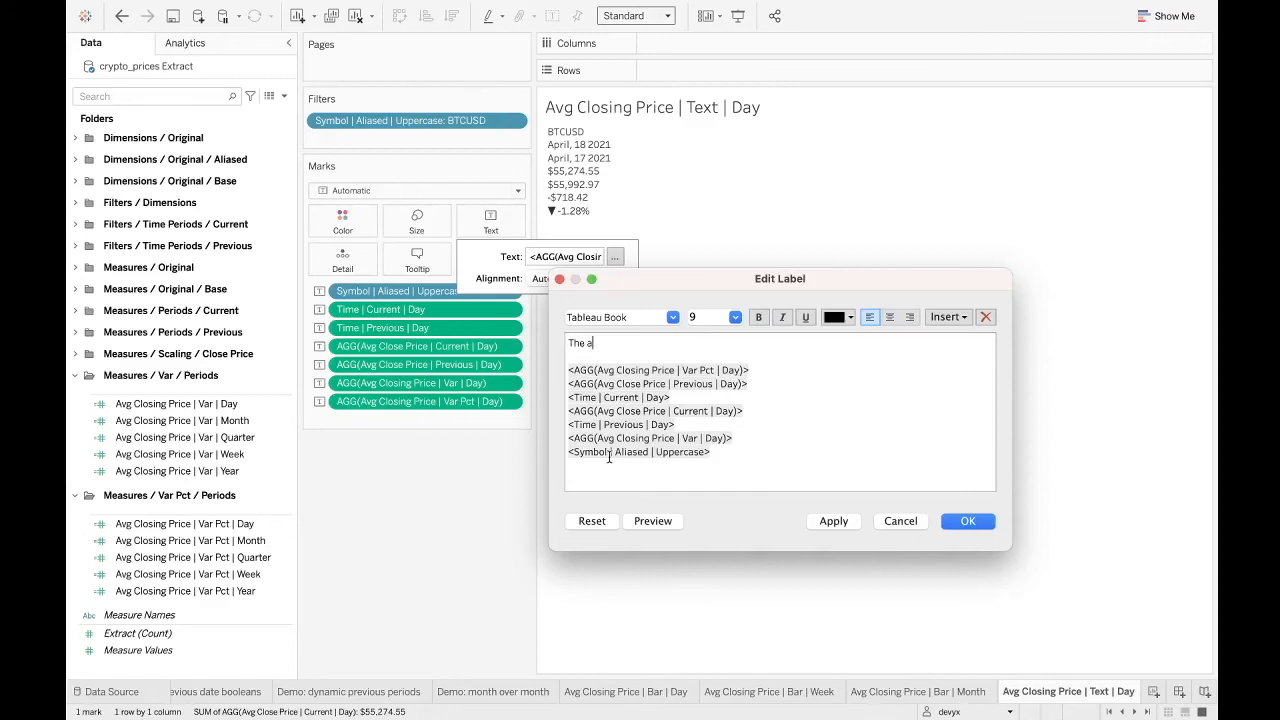
{"action": "type", "text": "osing price on"}
{"action": "left_click_drag", "start_coordinate": [671, 398], "coordinate": [568, 398]}
{"action": "left_click", "coordinate": [958, 317]}
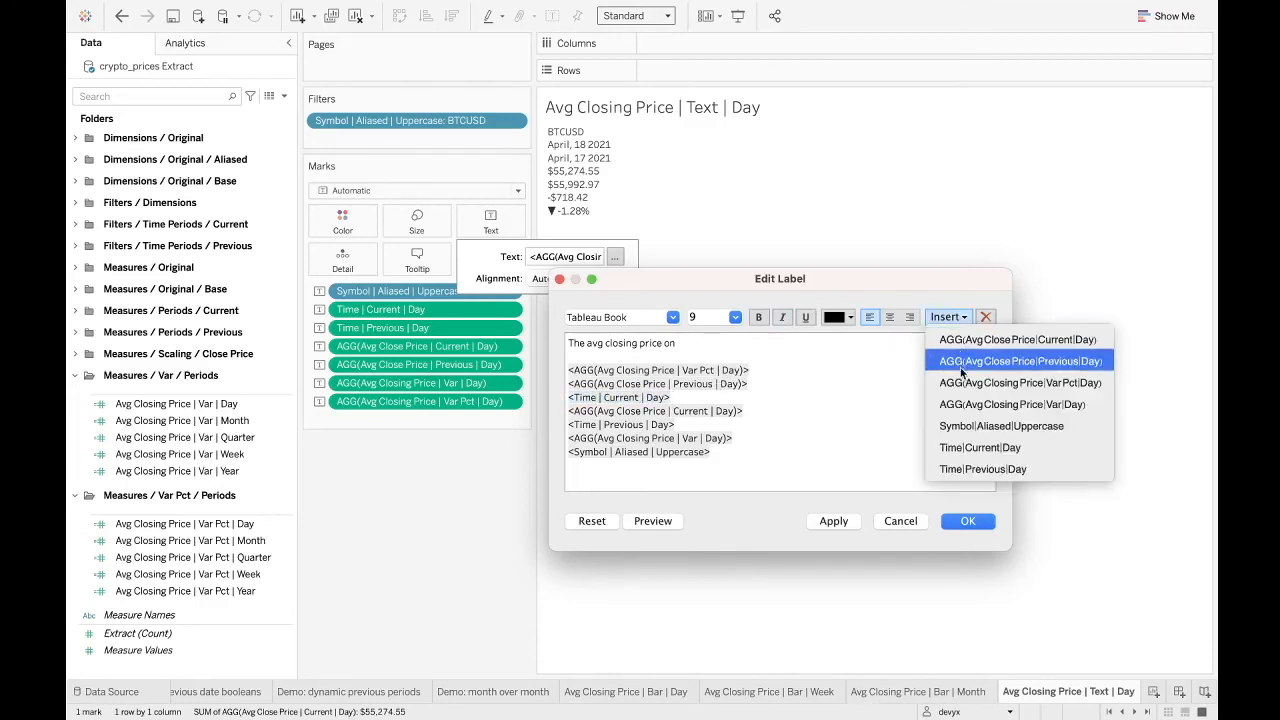
{"action": "left_click", "coordinate": [962, 447]}
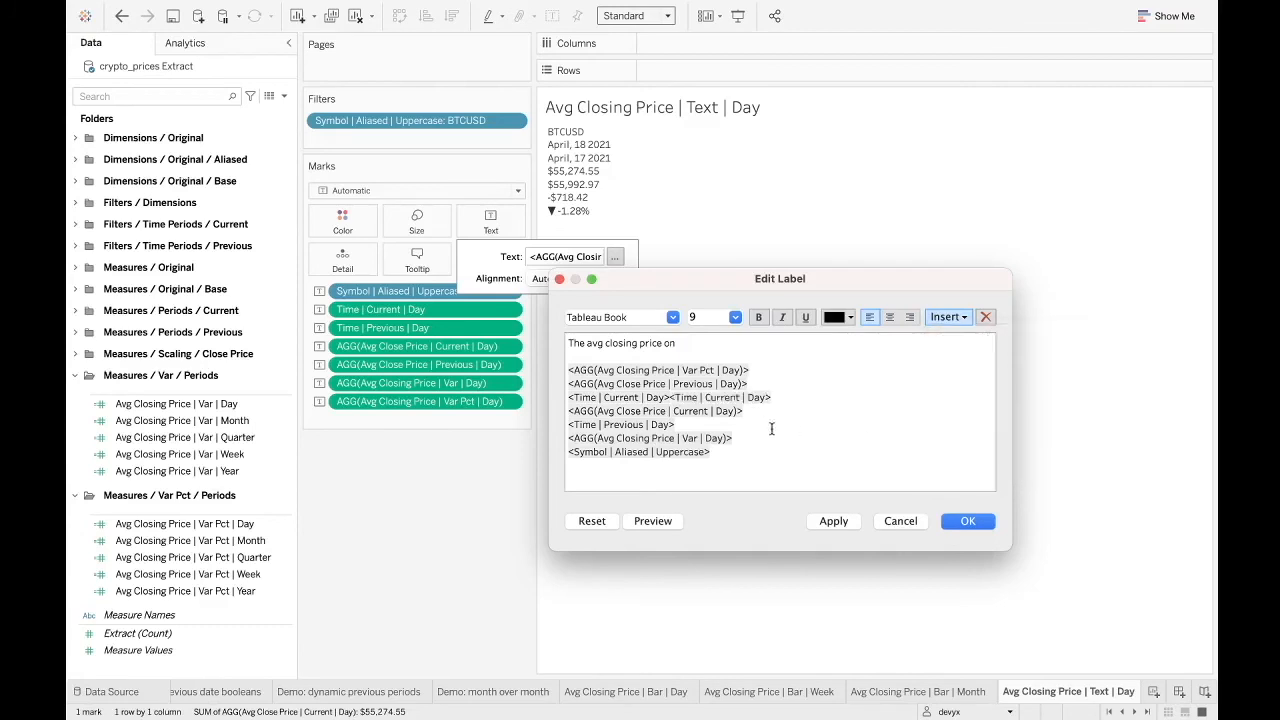
{"action": "key", "text": "BackSpace"}
Insert the Time | Current | Day field after "on" in the label sentence, and "for" with the Symbol | Aliased | Uppercase field before "on"
{"action": "left_click", "coordinate": [706, 344]}
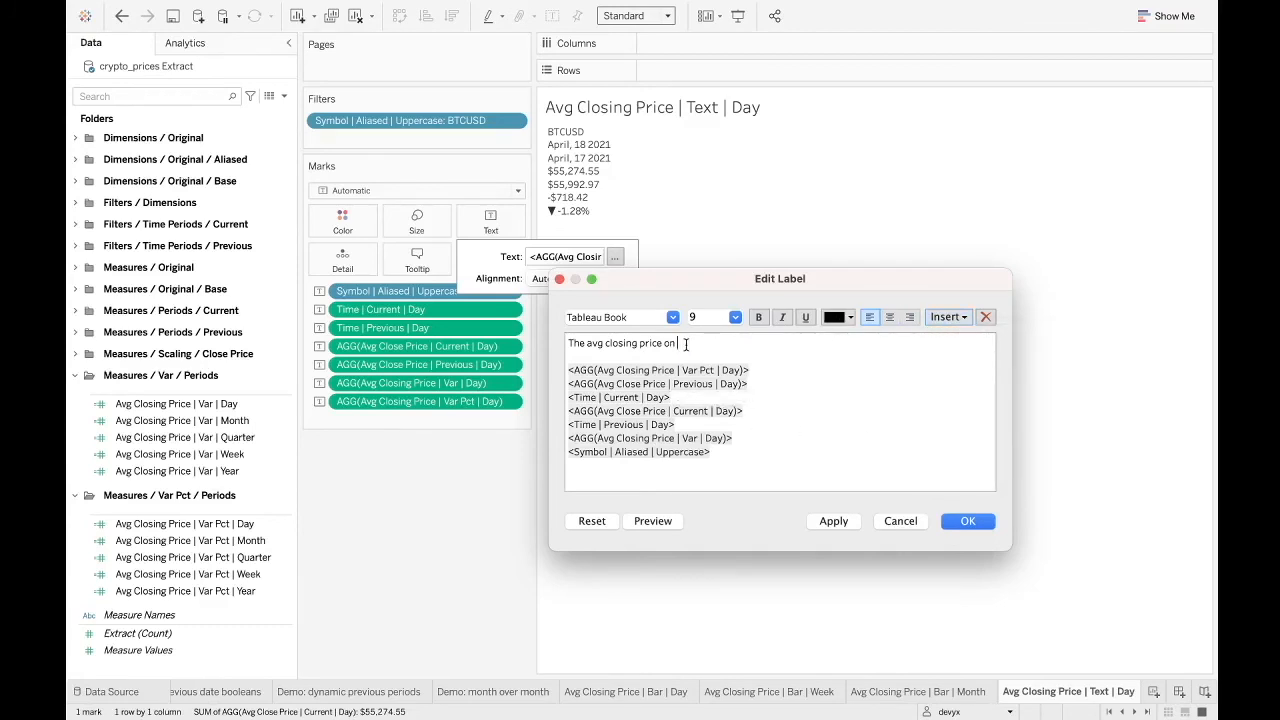
{"action": "left_click", "coordinate": [950, 317]}
{"action": "left_click", "coordinate": [976, 448]}
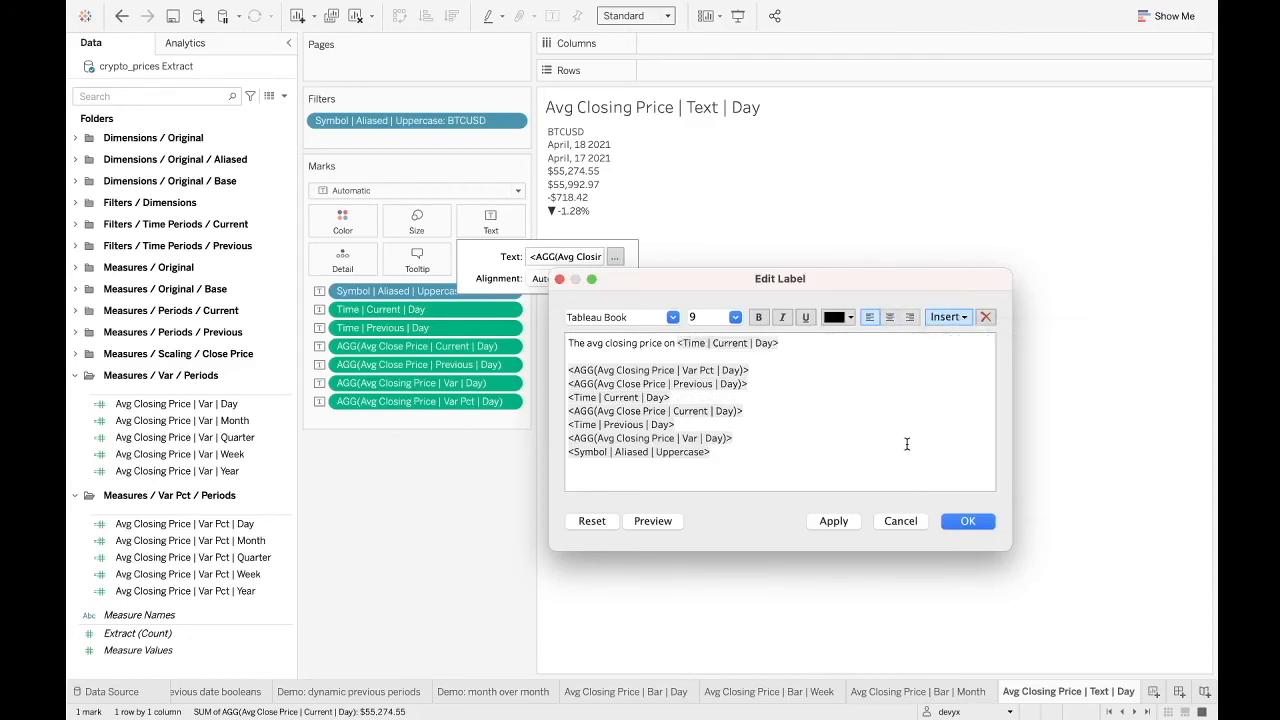
{"action": "left_click", "coordinate": [661, 344]}
{"action": "type", "text": "for"}
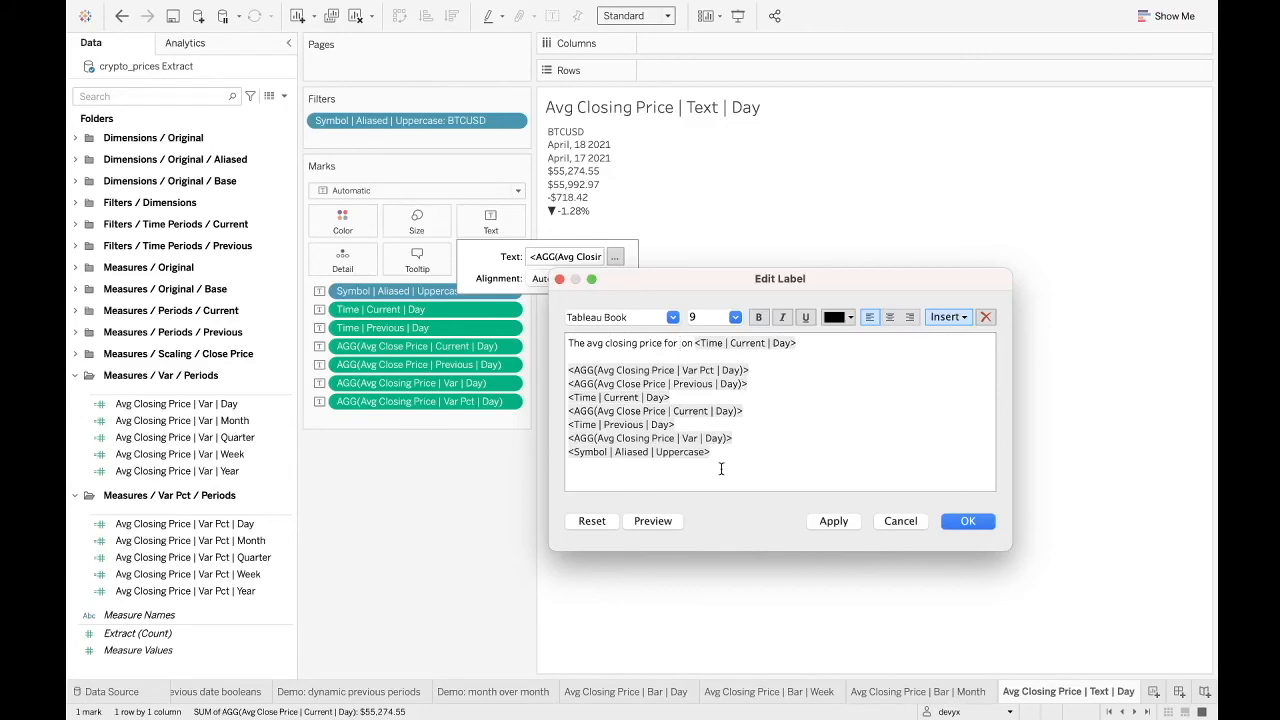
{"action": "left_click", "coordinate": [950, 322]}
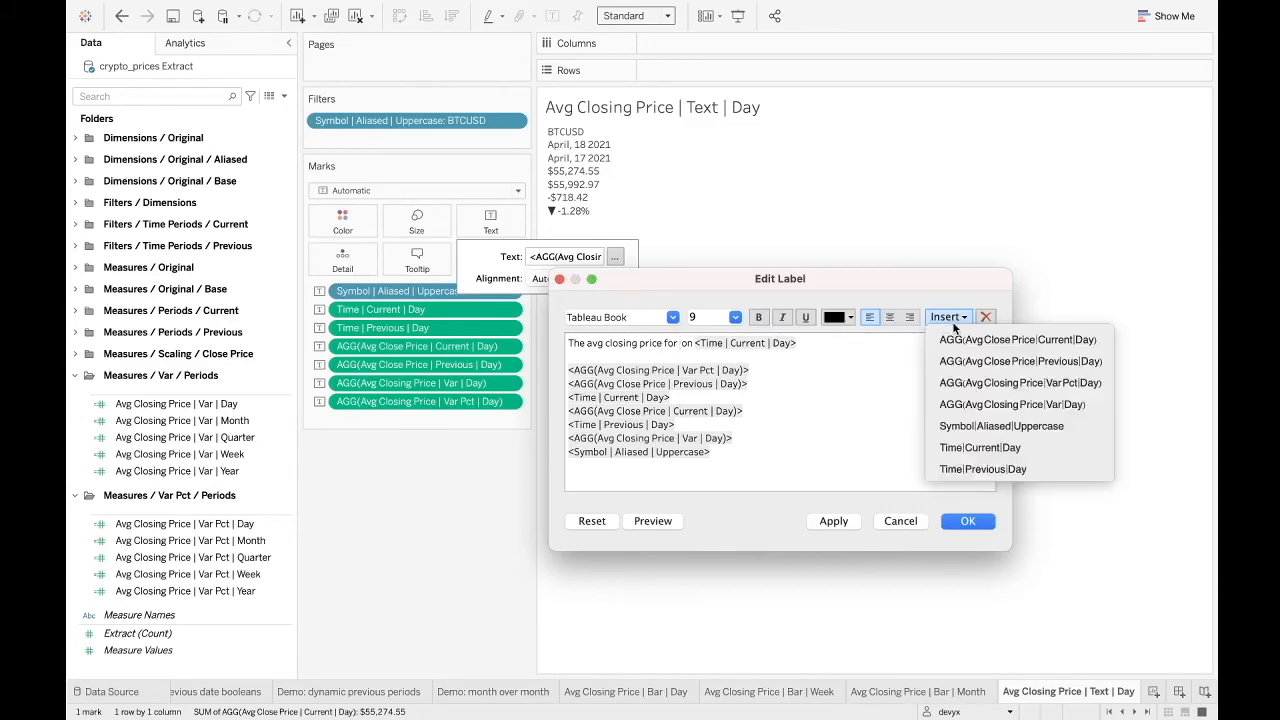
{"action": "left_click", "coordinate": [1000, 425]}
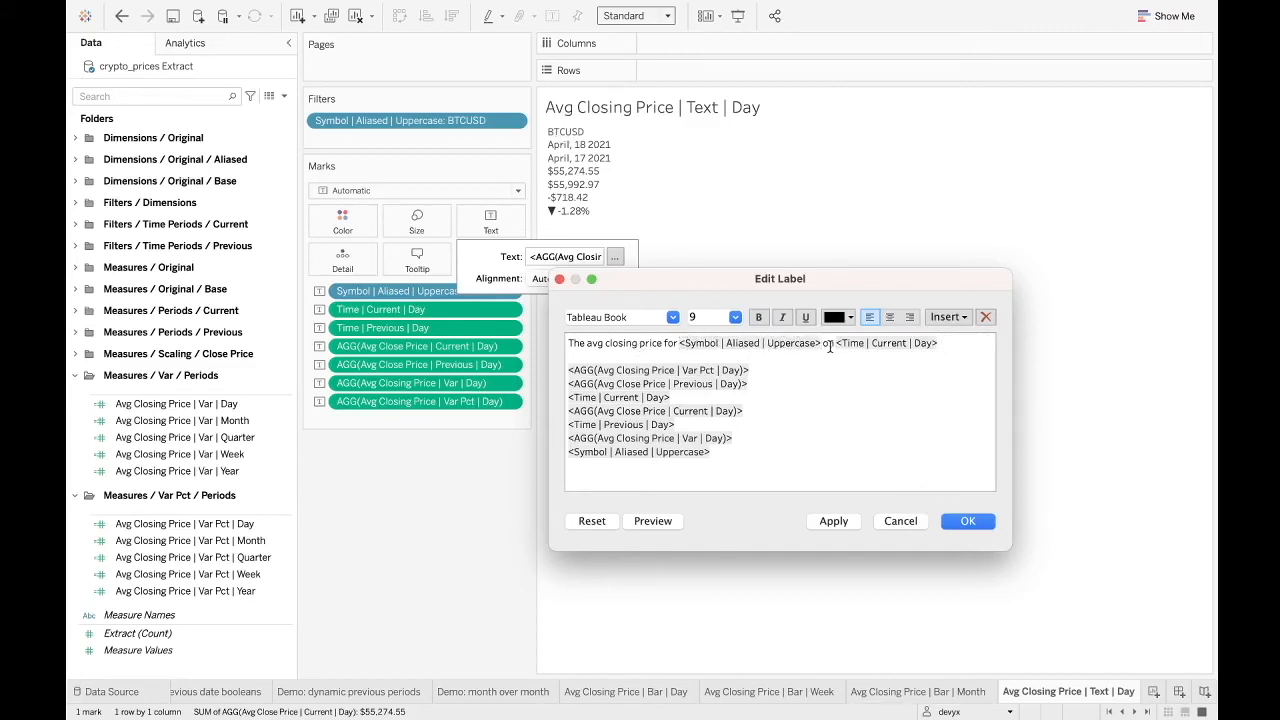
Complete the label's first sentence with "was", the Avg Close Price | Current | Day field and a period, and start a second line
{"action": "type", "text": "was"}
{"action": "left_click", "coordinate": [962, 319]}
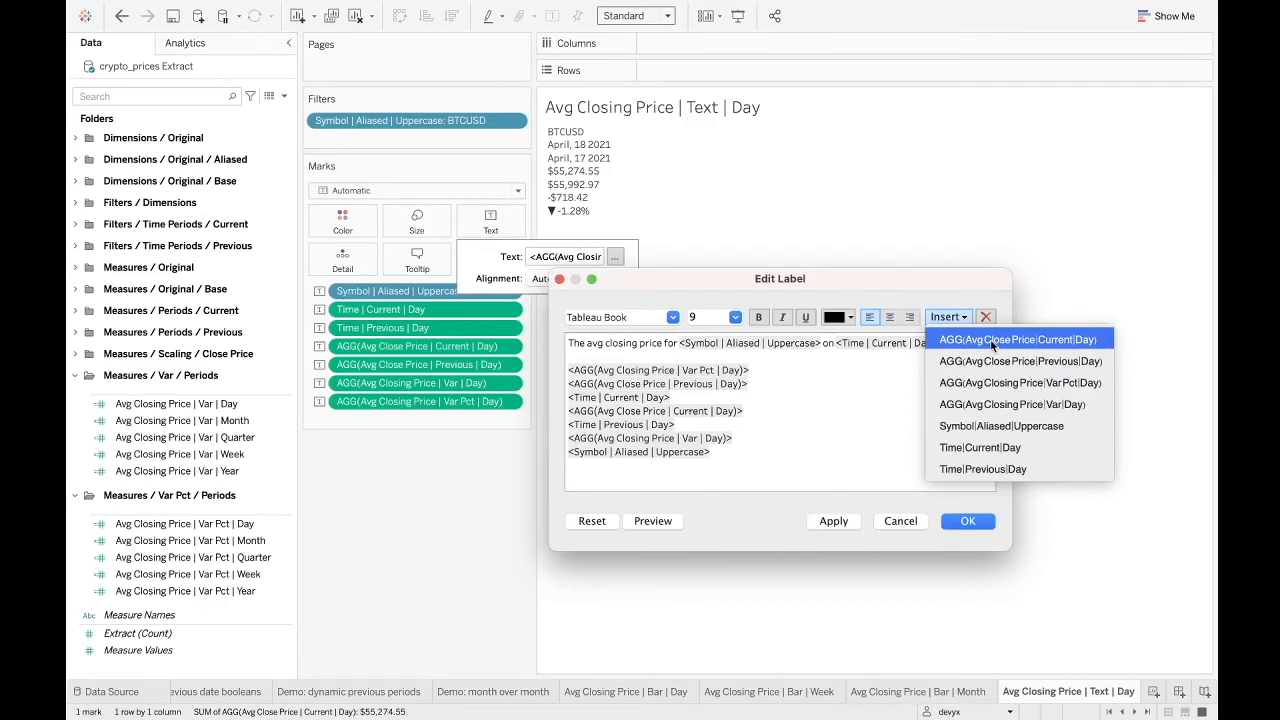
{"action": "left_click", "coordinate": [992, 341]}
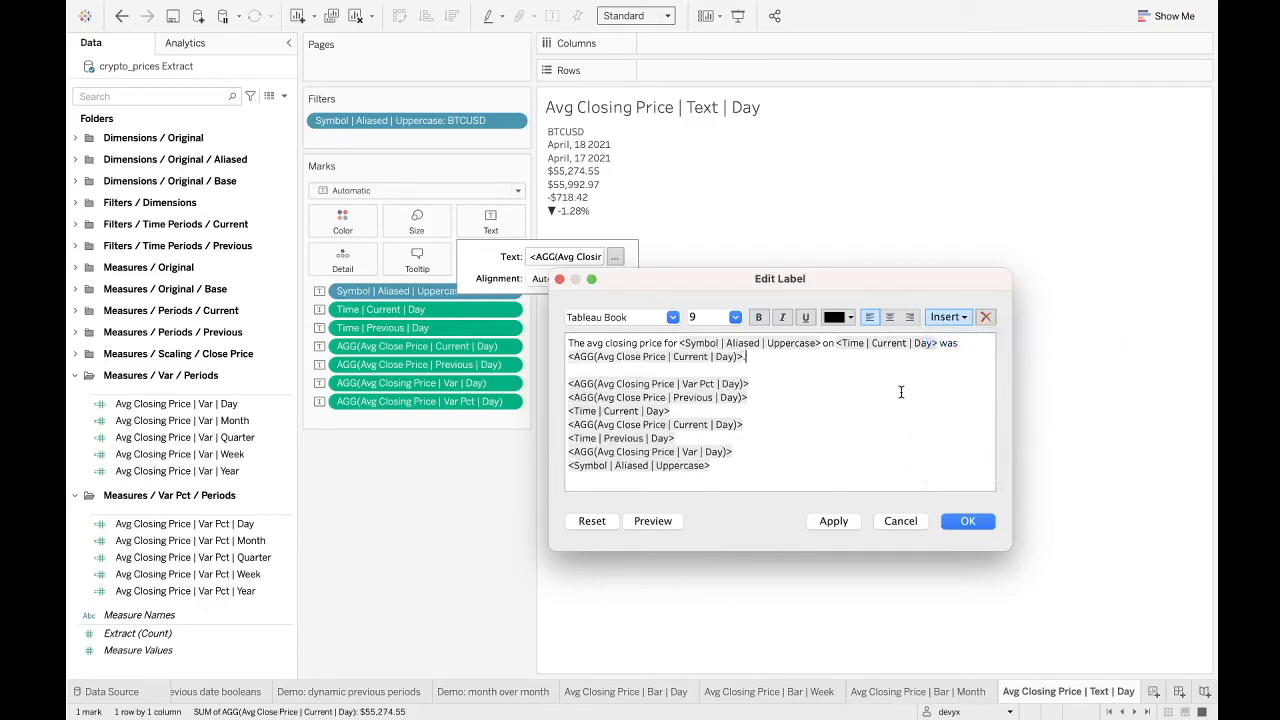
{"action": "type", "text": "."}
{"action": "key", "text": "Return"}
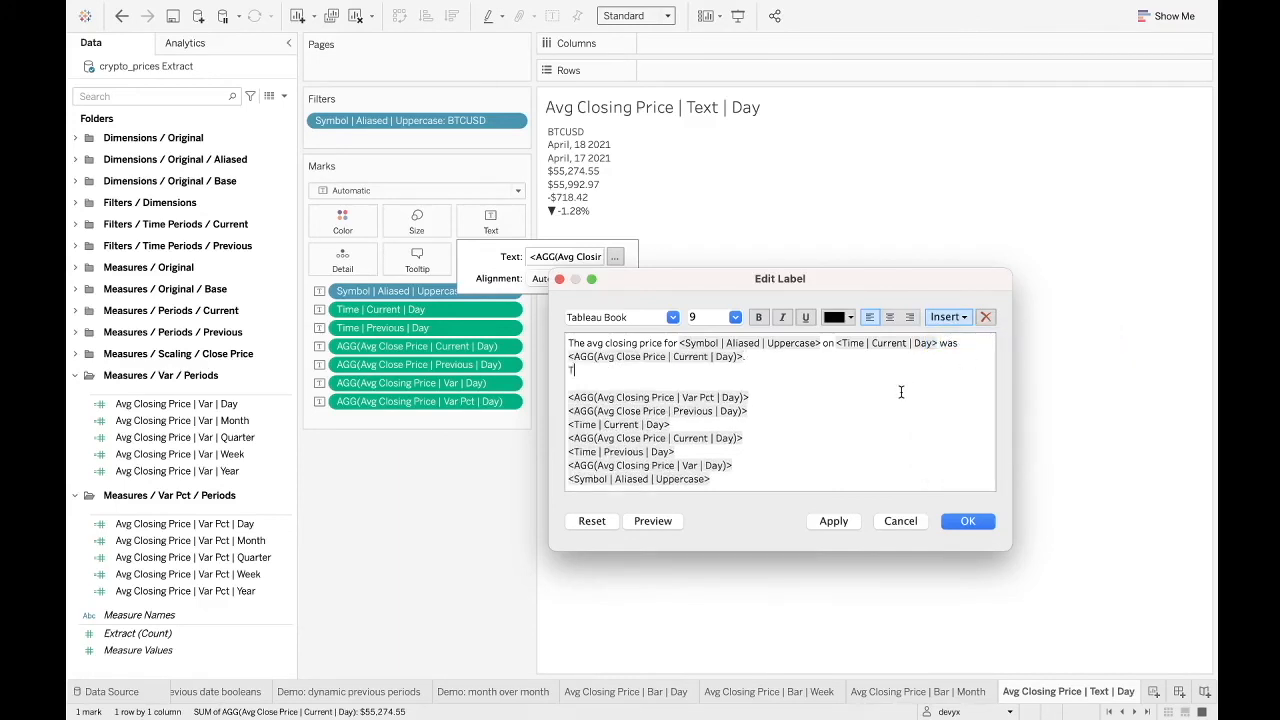
Write the second line as "The avg closing price on" Time | Previous | Day "was" Avg Close Price | Previous | Day, ending with a period
{"action": "type", "text": "The avg closing price on"}
{"action": "left_click", "coordinate": [950, 317]}
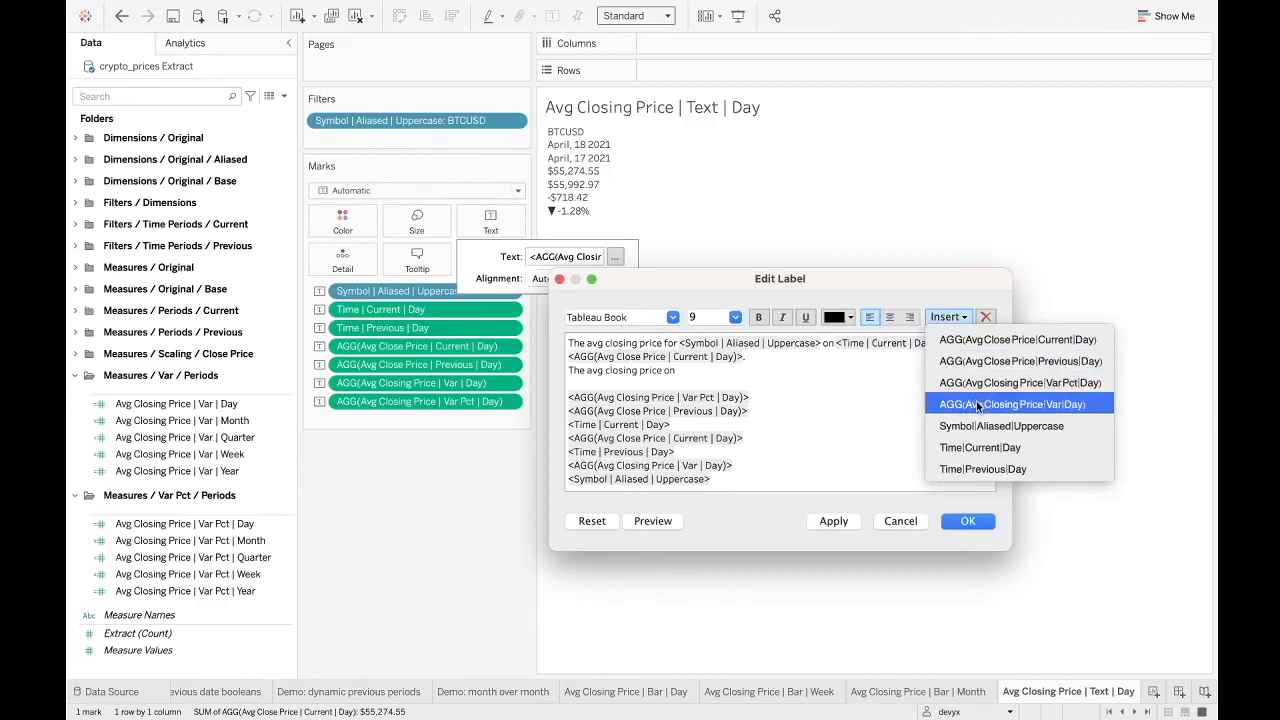
{"action": "left_click", "coordinate": [982, 468]}
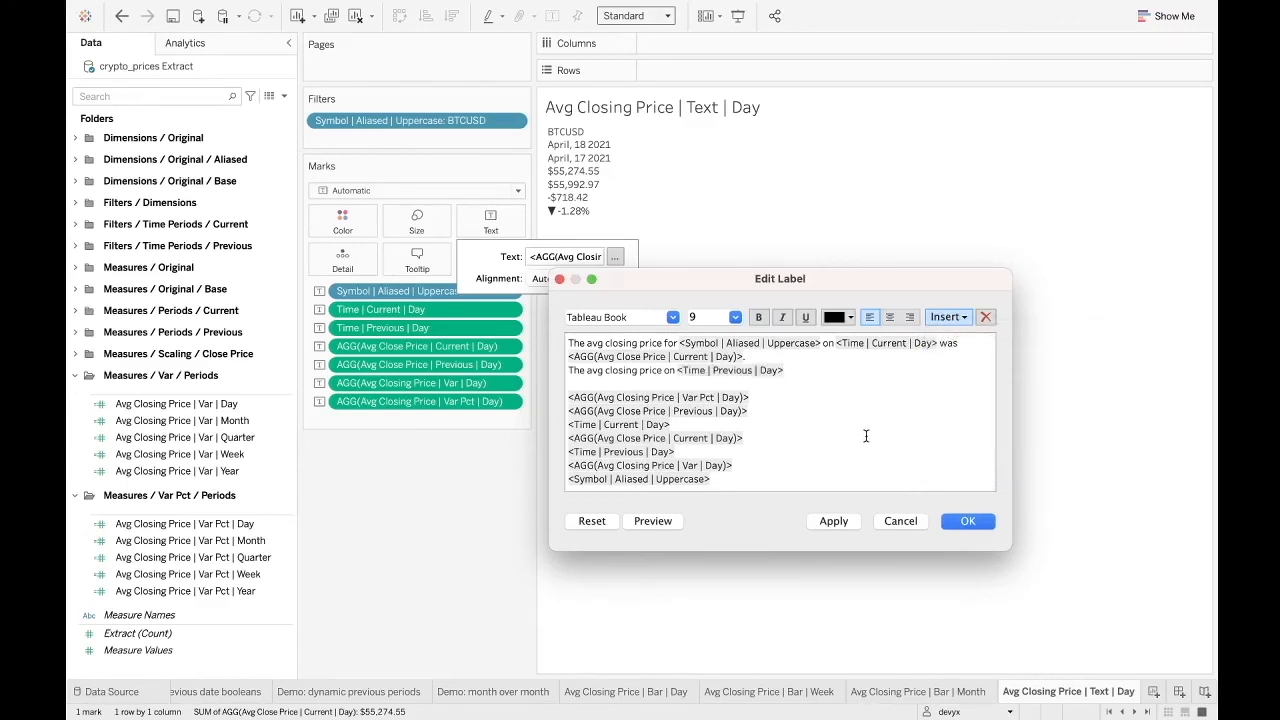
{"action": "left_click", "coordinate": [950, 317]}
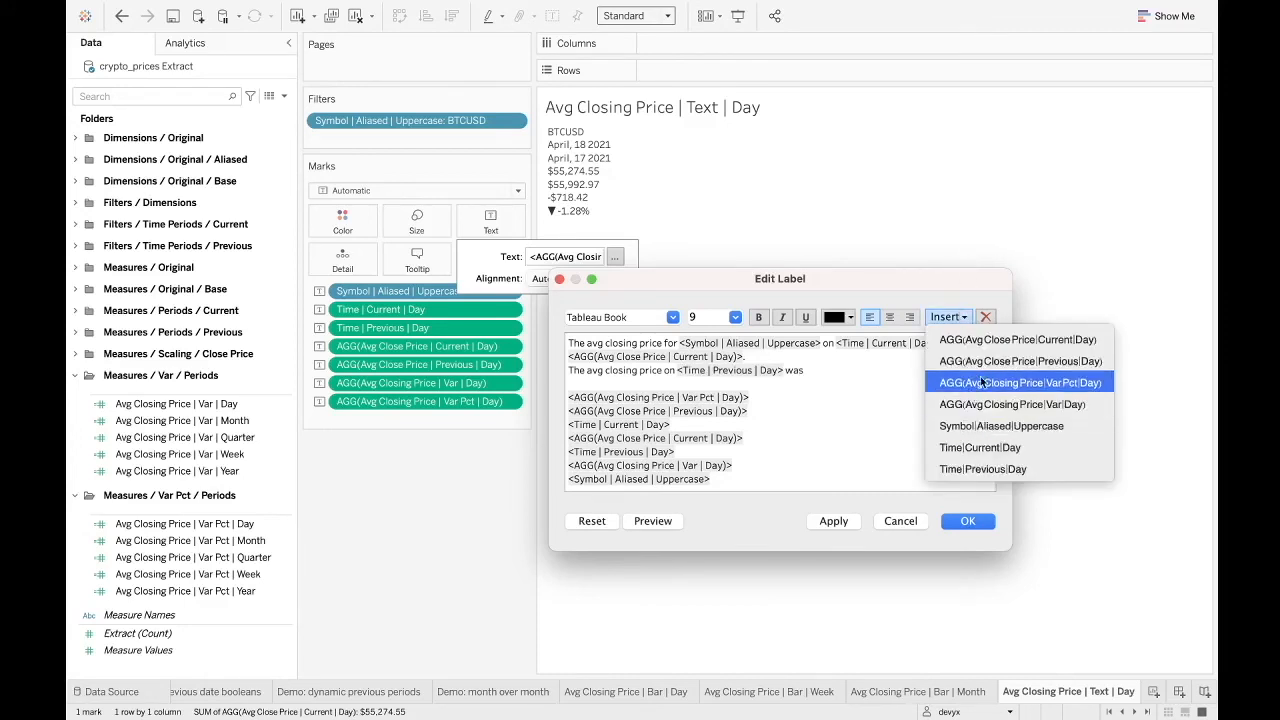
{"action": "left_click", "coordinate": [990, 365]}
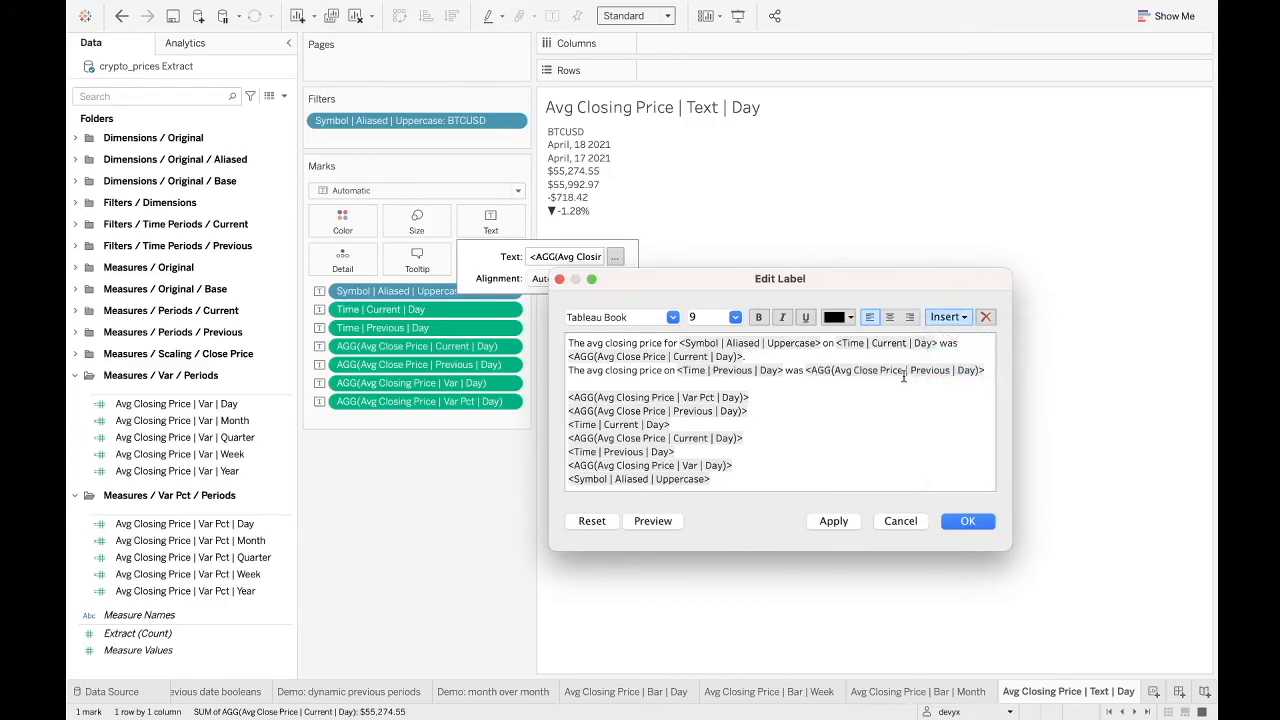
{"action": "key", "text": "Return"}
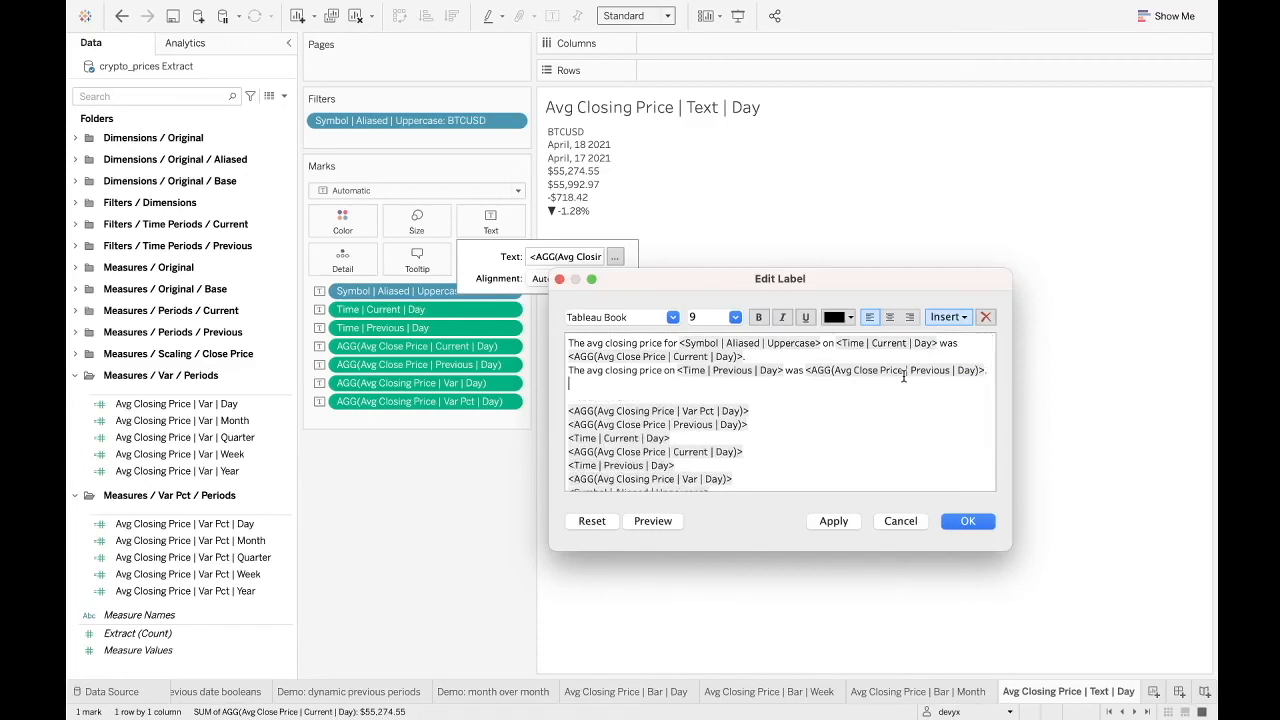
Write the third line as "The difference is" Avg Closing Price | Var | Day, followed by Avg Closing Price | Var Pct | Day in parentheses and a period
{"action": "type", "text": "The difference is"}
{"action": "left_click", "coordinate": [969, 318]}
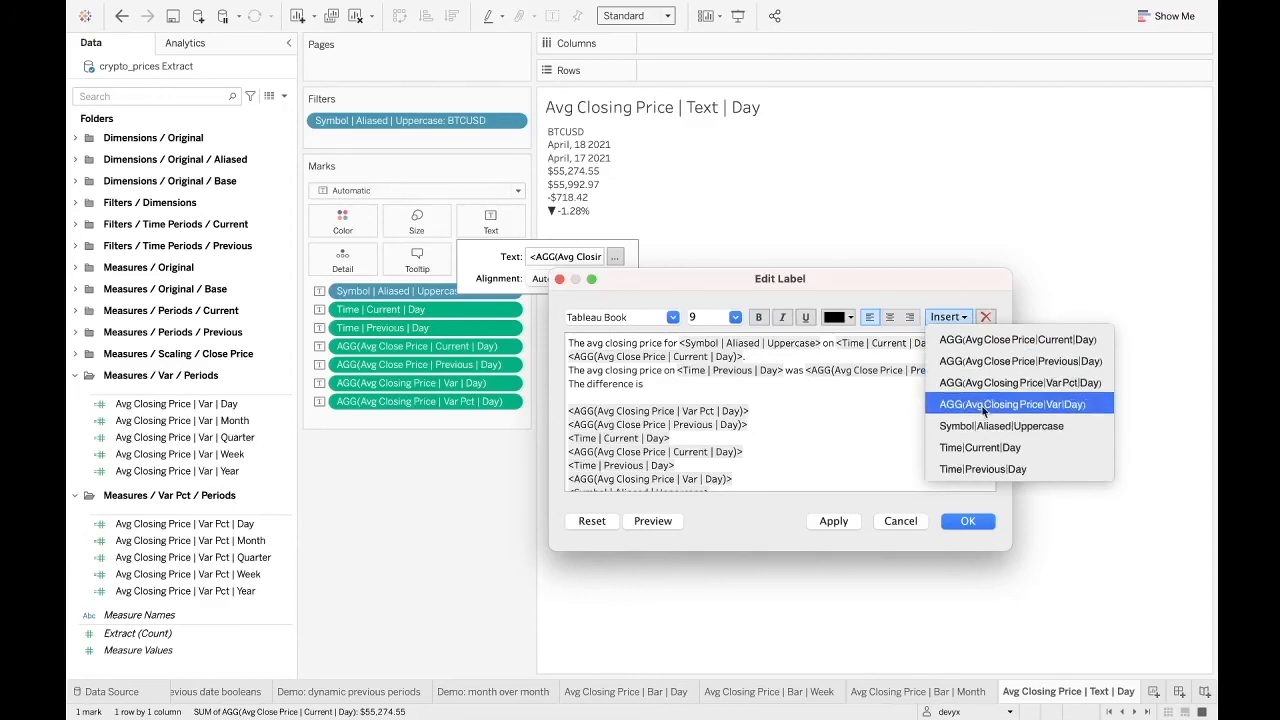
{"action": "left_click", "coordinate": [1064, 405]}
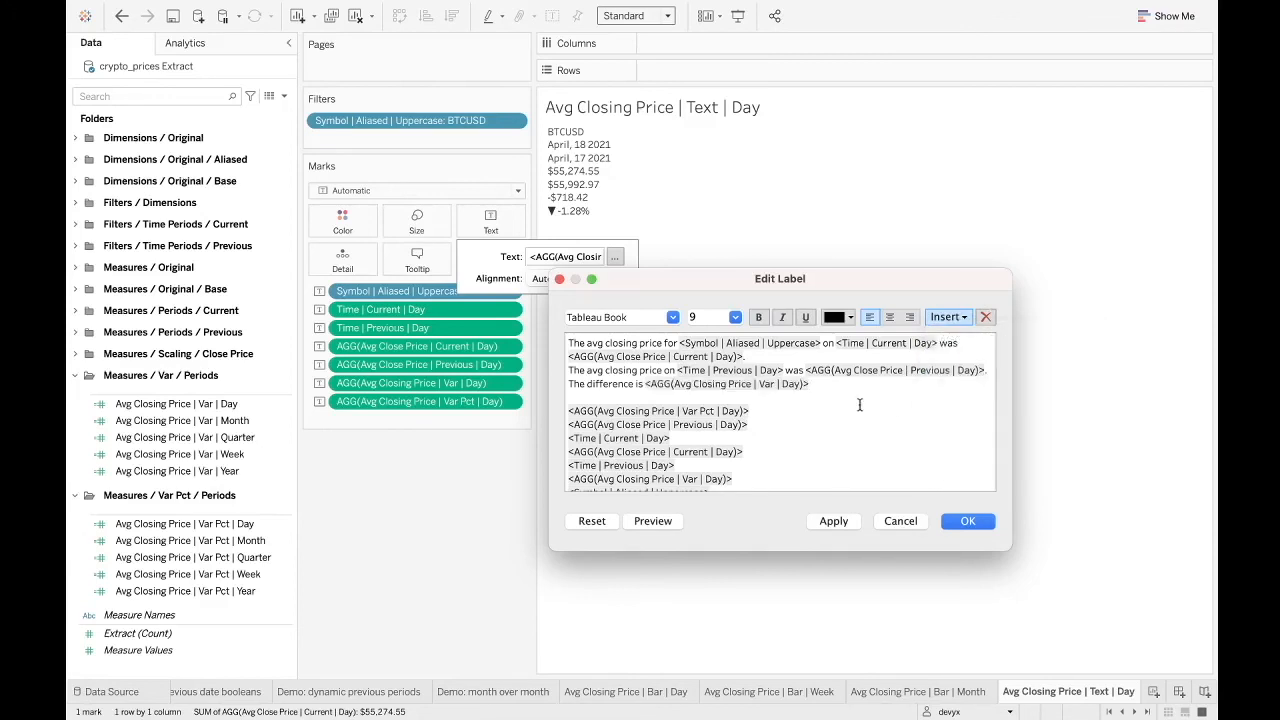
{"action": "left_click", "coordinate": [945, 318]}
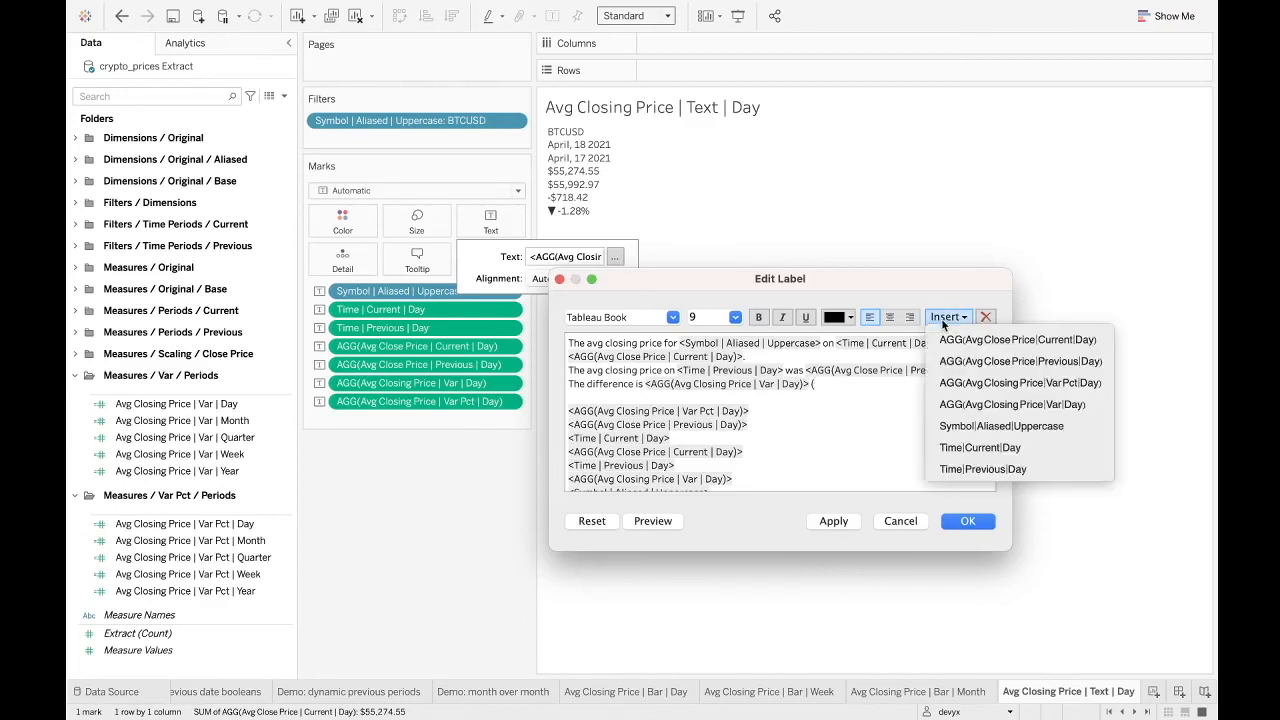
{"action": "left_click", "coordinate": [1020, 383]}
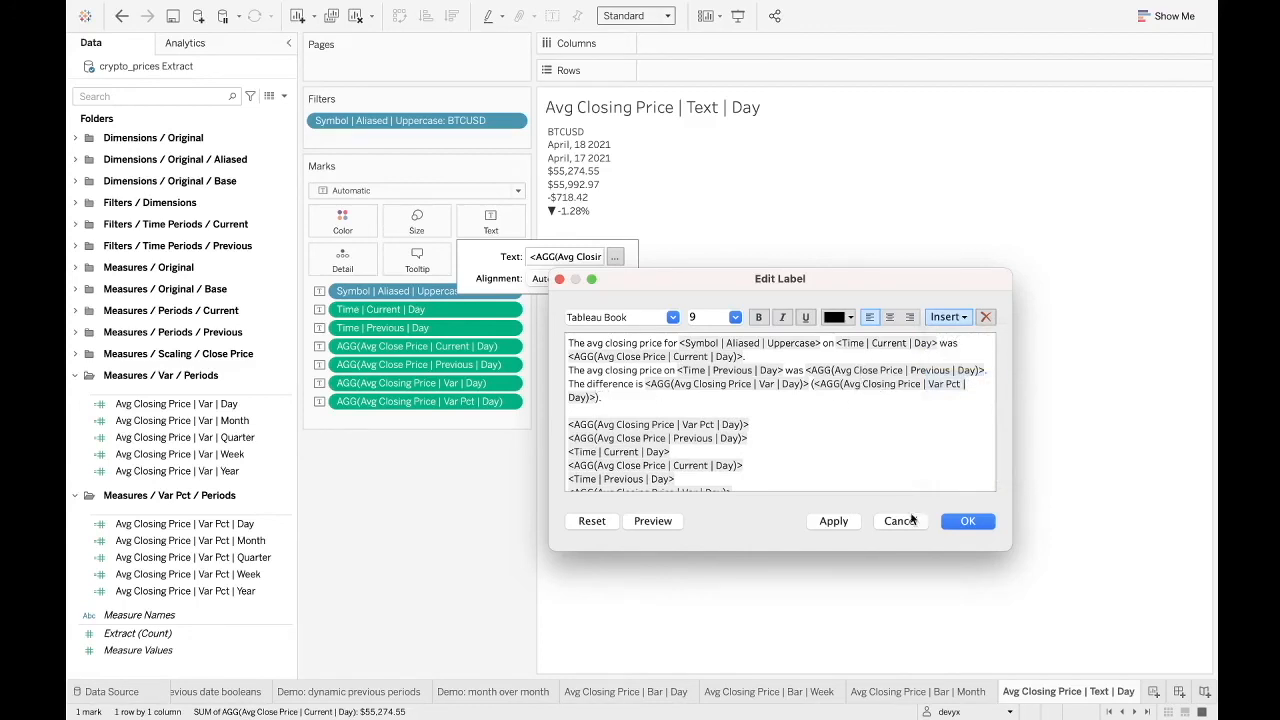
Delete the leftover fields listed below the label's three sentences and apply the label
{"action": "scroll", "coordinate": [780, 480], "scroll_direction": "down", "scroll_amount": 2}
{"action": "left_click_drag", "start_coordinate": [712, 481], "coordinate": [534, 400]}
{"action": "key", "text": "BackSpace"}
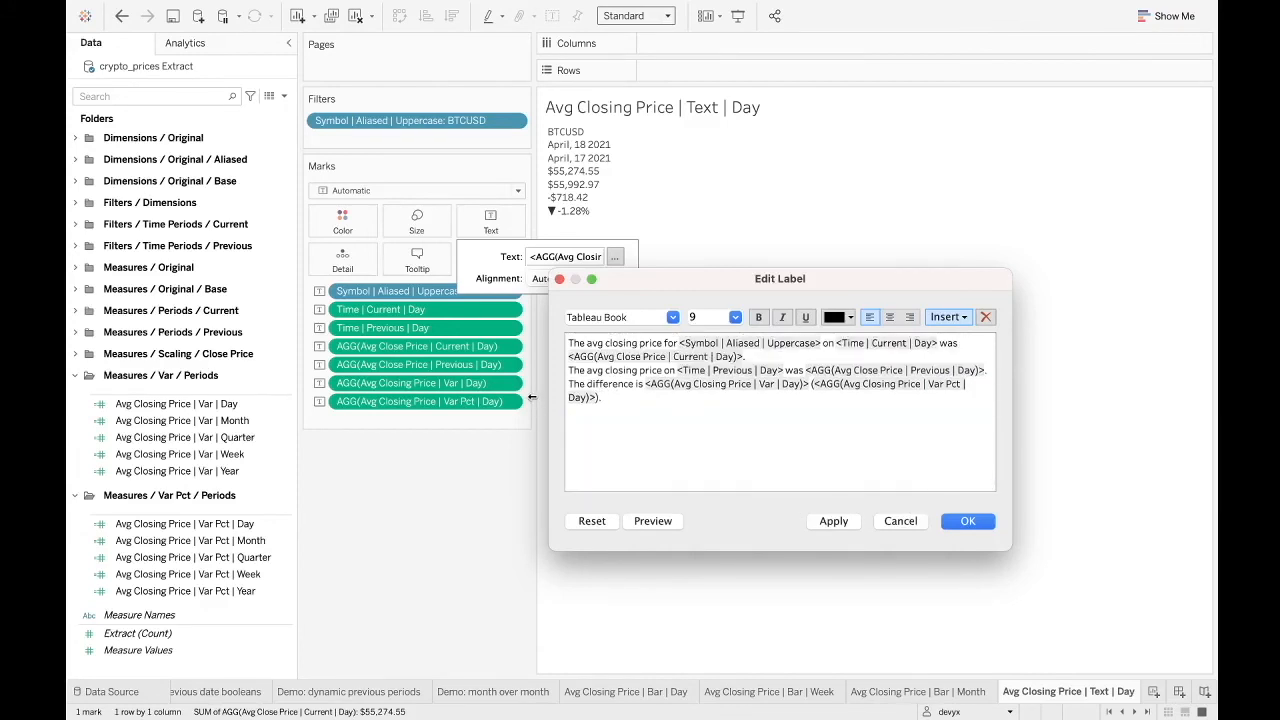
{"action": "left_click", "coordinate": [832, 522]}
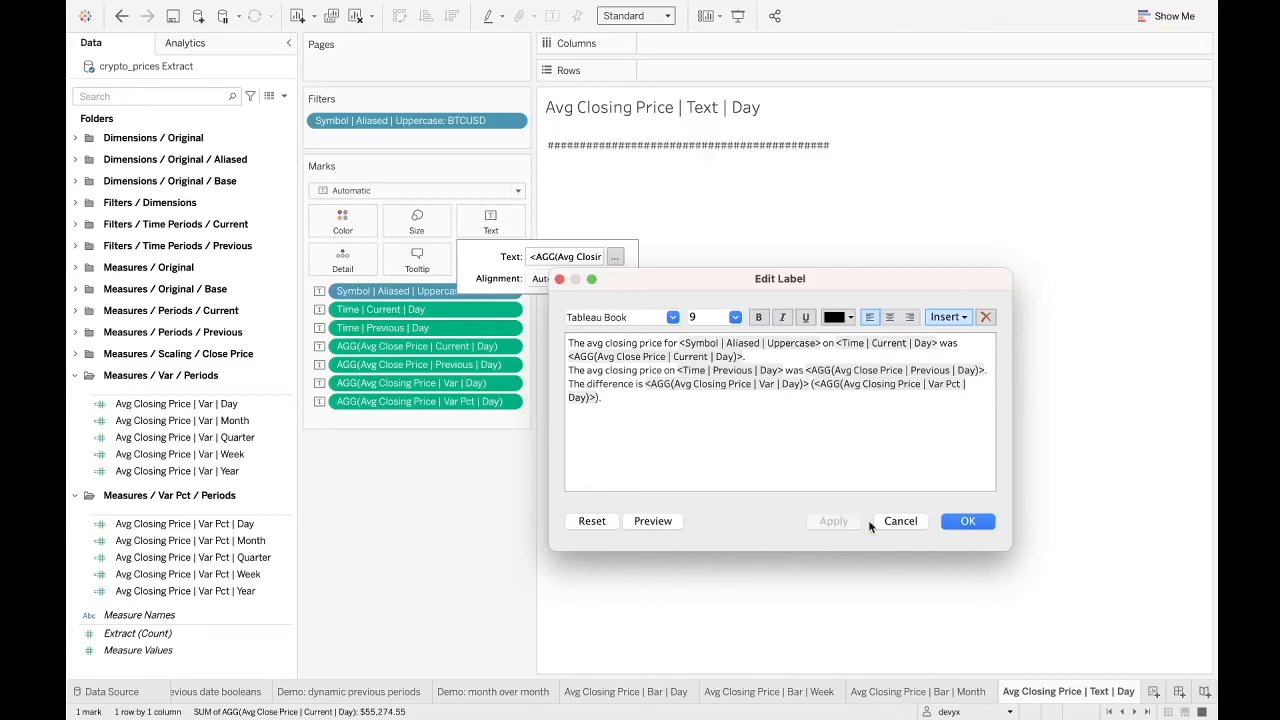
{"action": "left_click", "coordinate": [983, 528]}
Set the text sheet's fit to Entire View
{"action": "mouse_move", "coordinate": [790, 137]}
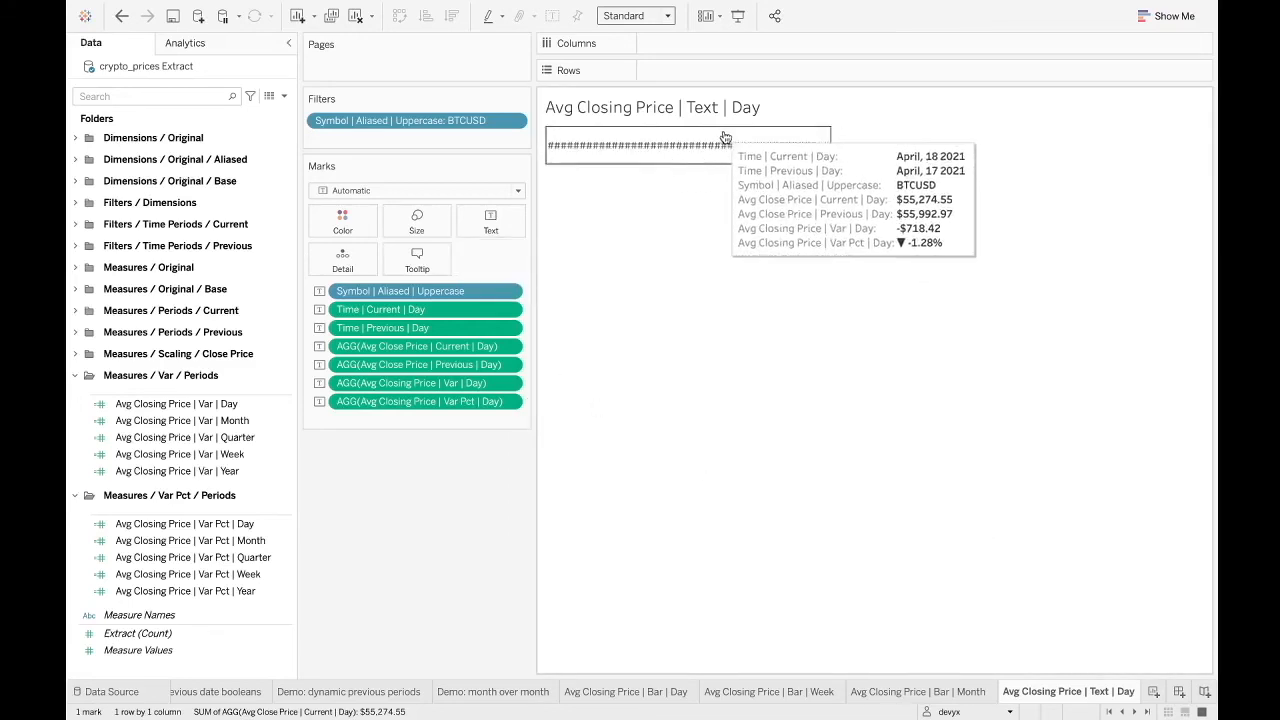
{"action": "left_click", "coordinate": [632, 18]}
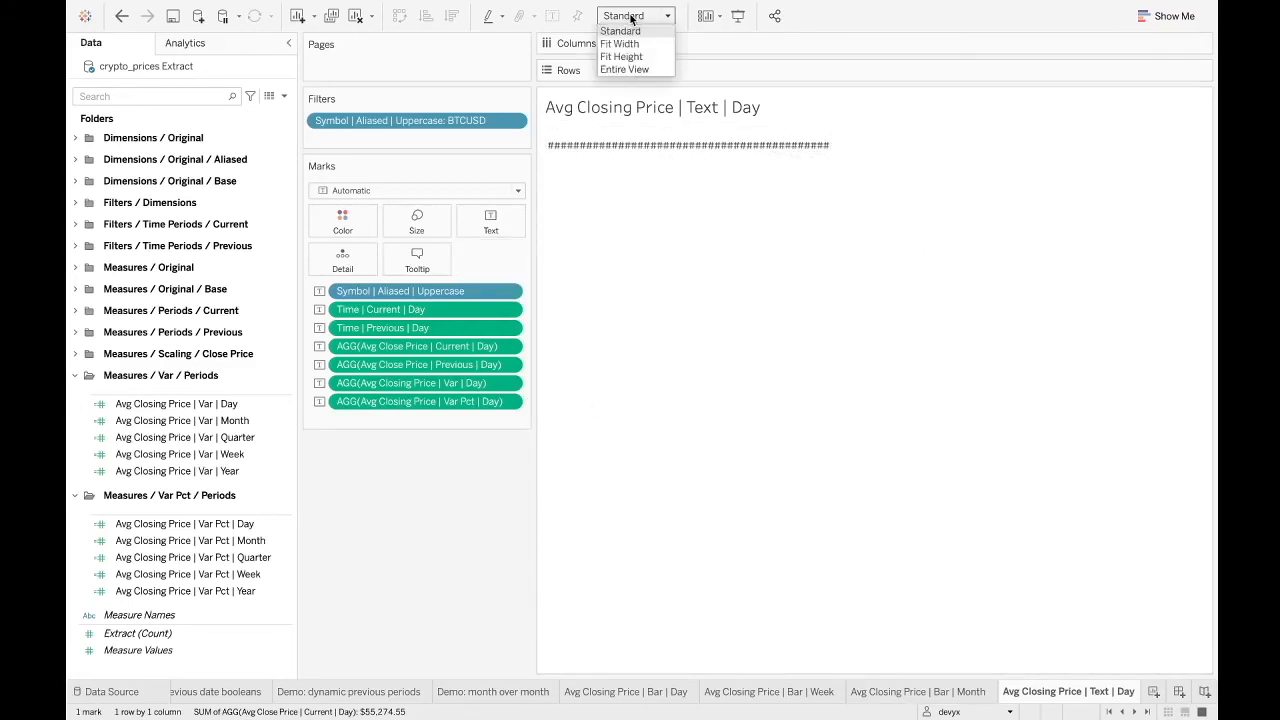
{"action": "left_click", "coordinate": [625, 69]}
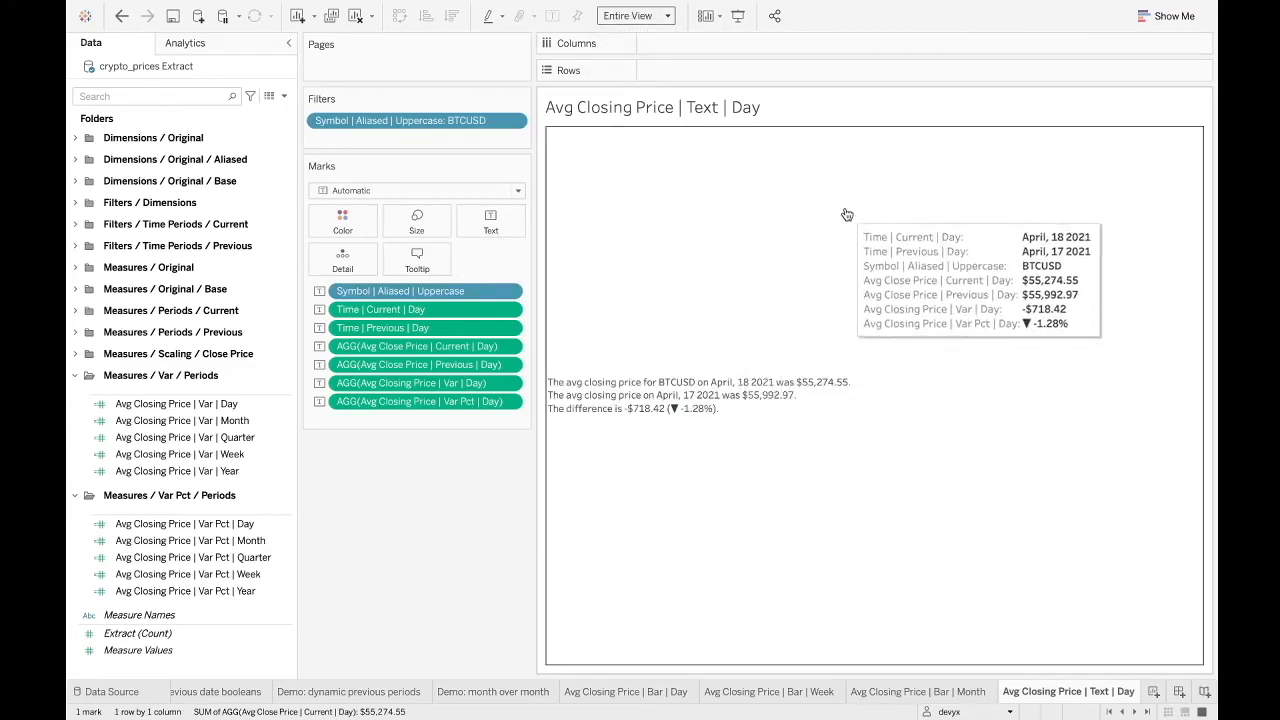
{"action": "left_click", "coordinate": [669, 20]}
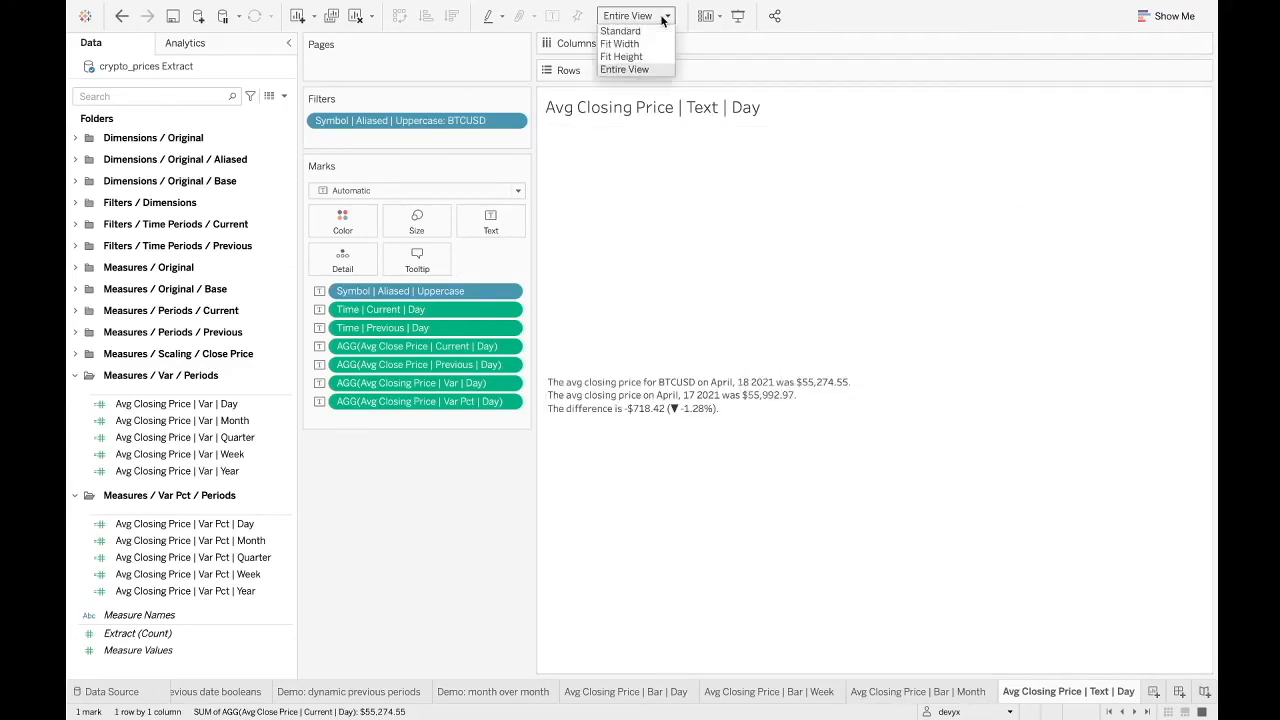
{"action": "left_click", "coordinate": [866, 236]}
Reopen the text label from the Avg Closing Price | Text | Day sheet and bold the symbol, current date and current price fields
{"action": "mouse_move", "coordinate": [838, 410]}
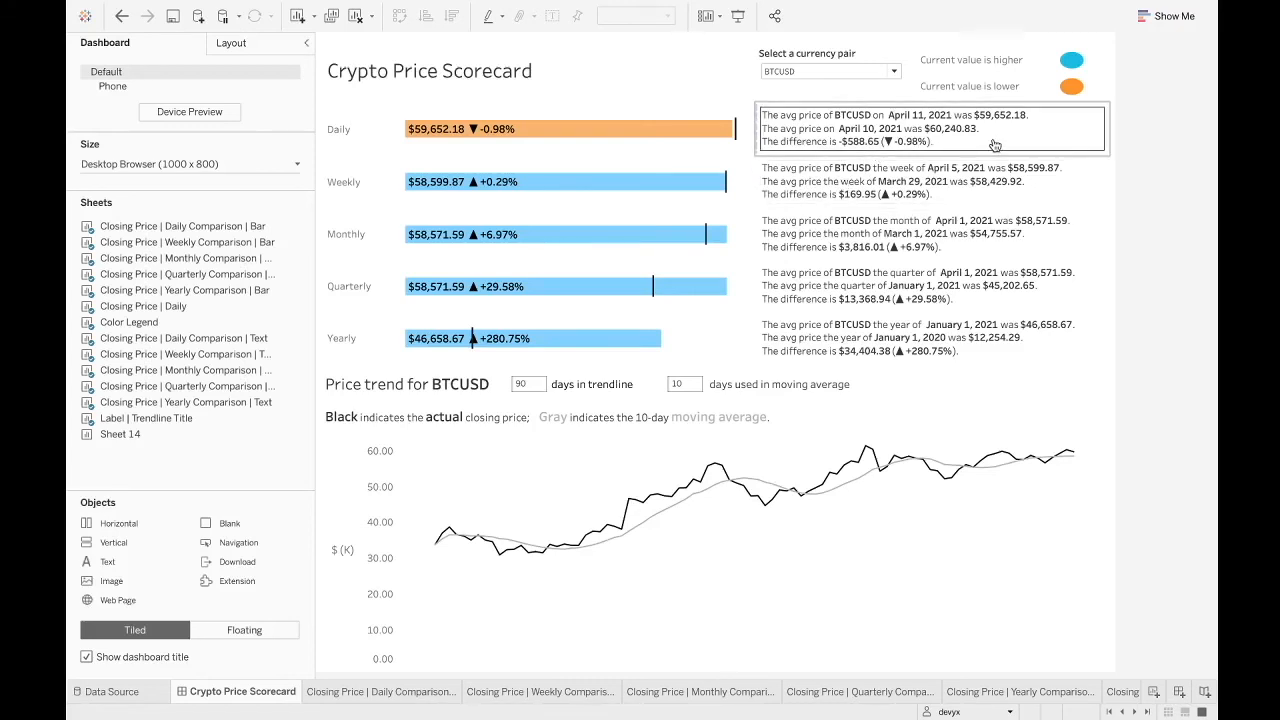
{"action": "key", "text": "ctrl+Right"}
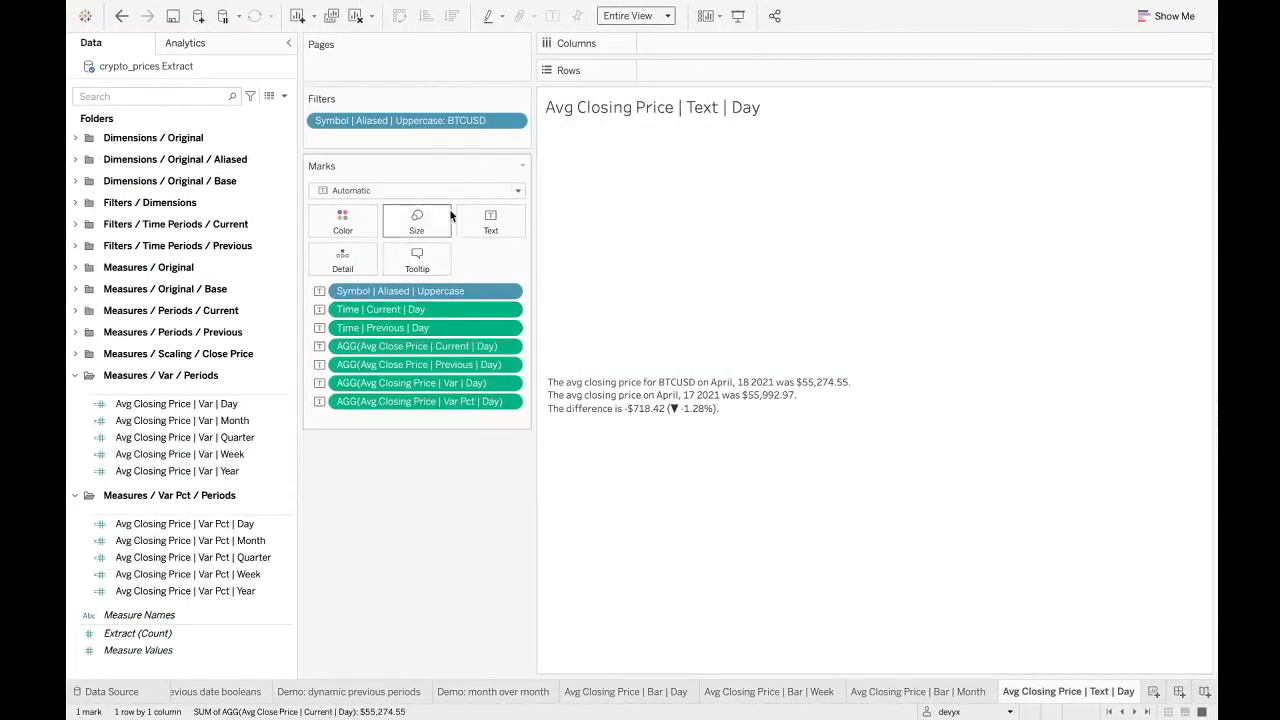
{"action": "left_click", "coordinate": [477, 224]}
{"action": "left_click", "coordinate": [614, 257]}
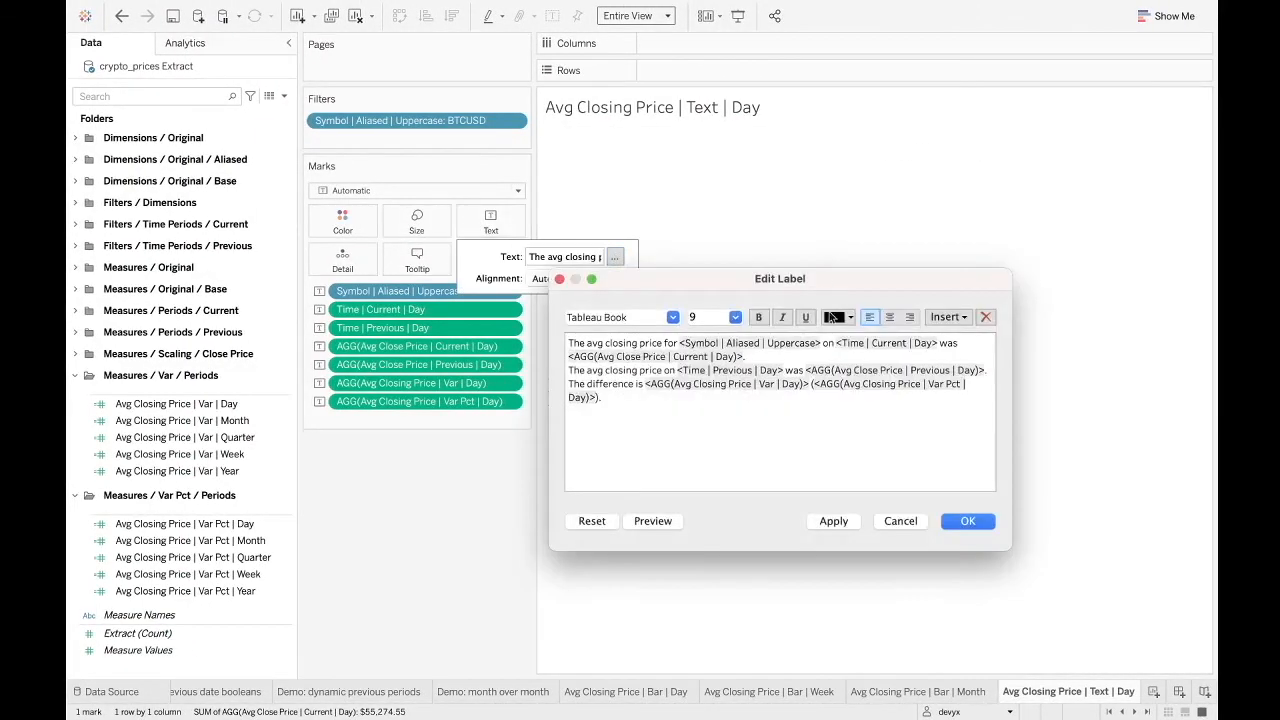
{"action": "left_click_drag", "start_coordinate": [821, 343], "coordinate": [681, 338]}
{"action": "key", "text": "super+b"}
{"action": "left_click_drag", "start_coordinate": [836, 343], "coordinate": [937, 343]}
{"action": "key", "text": "super+b"}
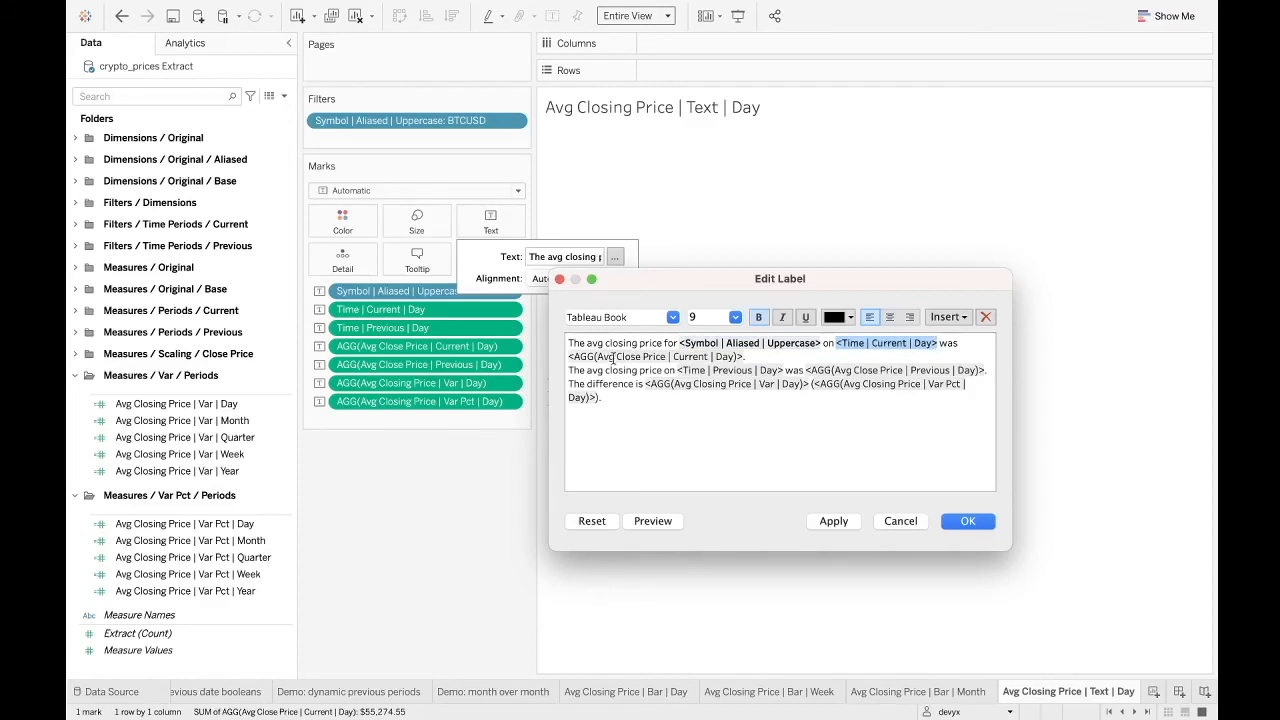
{"action": "left_click_drag", "start_coordinate": [570, 357], "coordinate": [741, 357]}
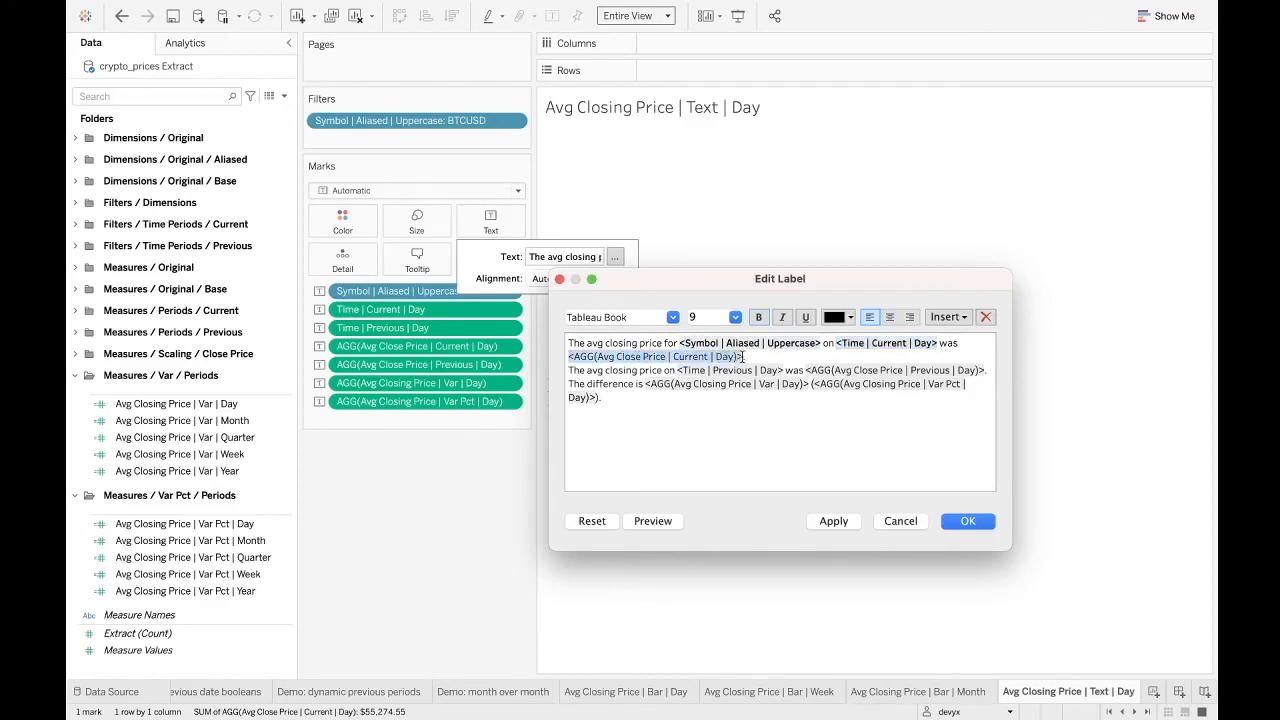
{"action": "key", "text": "super+b"}
Bold the previous date, previous price, variance and variance percent fields in the label and accept the changes
{"action": "left_click_drag", "start_coordinate": [677, 369], "coordinate": [985, 371]}
{"action": "key", "text": "super+b"}
{"action": "left_click_drag", "start_coordinate": [644, 384], "coordinate": [811, 384]}
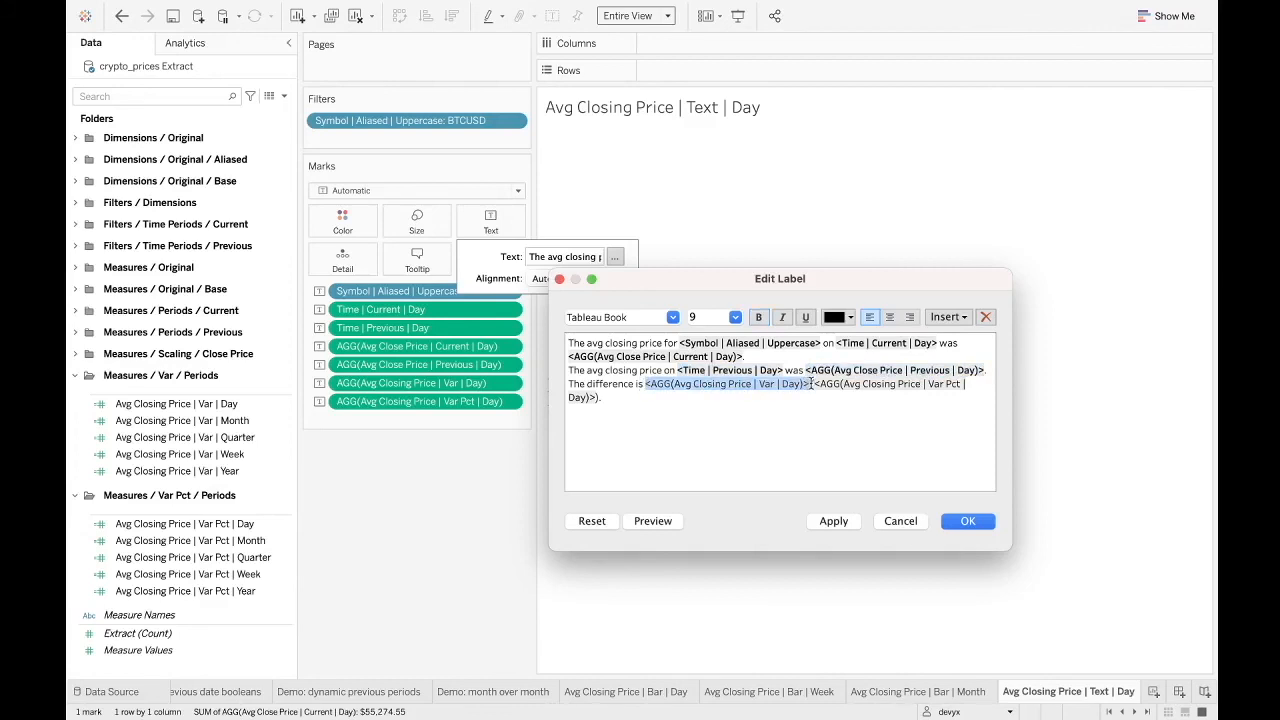
{"action": "key", "text": "super+b"}
{"action": "left_click_drag", "start_coordinate": [813, 384], "coordinate": [596, 398]}
{"action": "key", "text": "super+b"}
{"action": "left_click", "coordinate": [630, 405]}
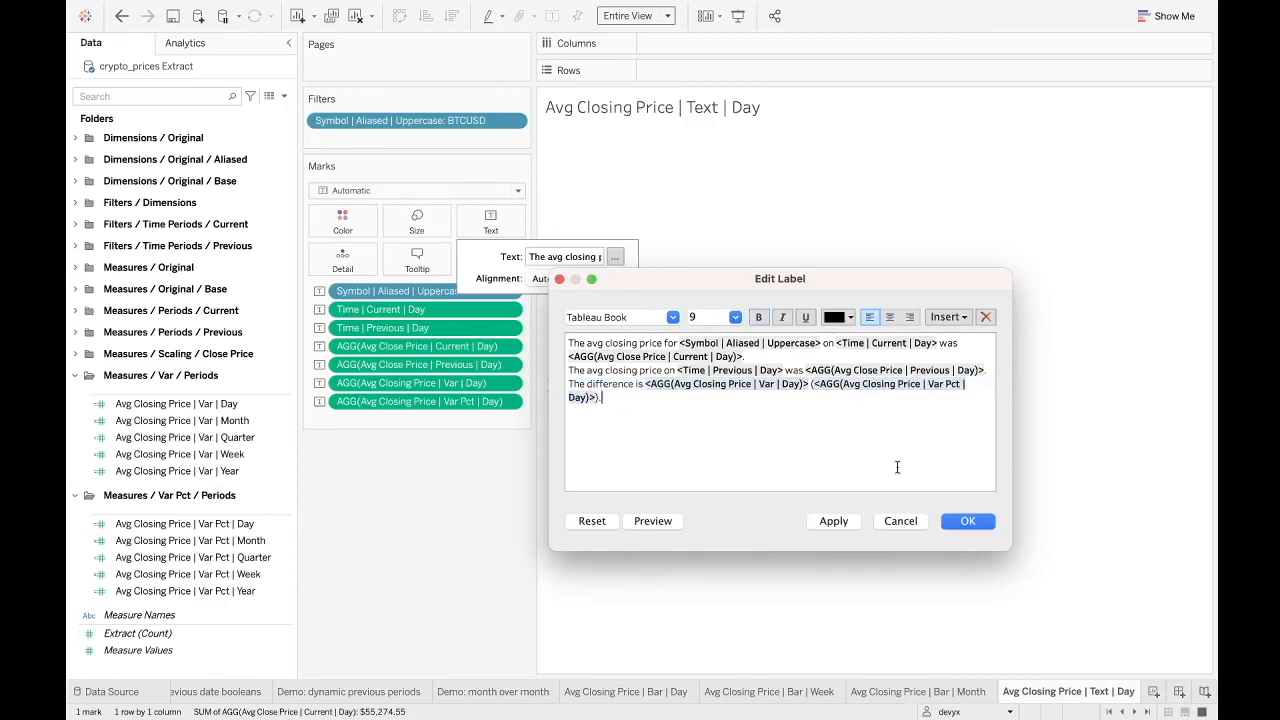
{"action": "left_click", "coordinate": [966, 521]}
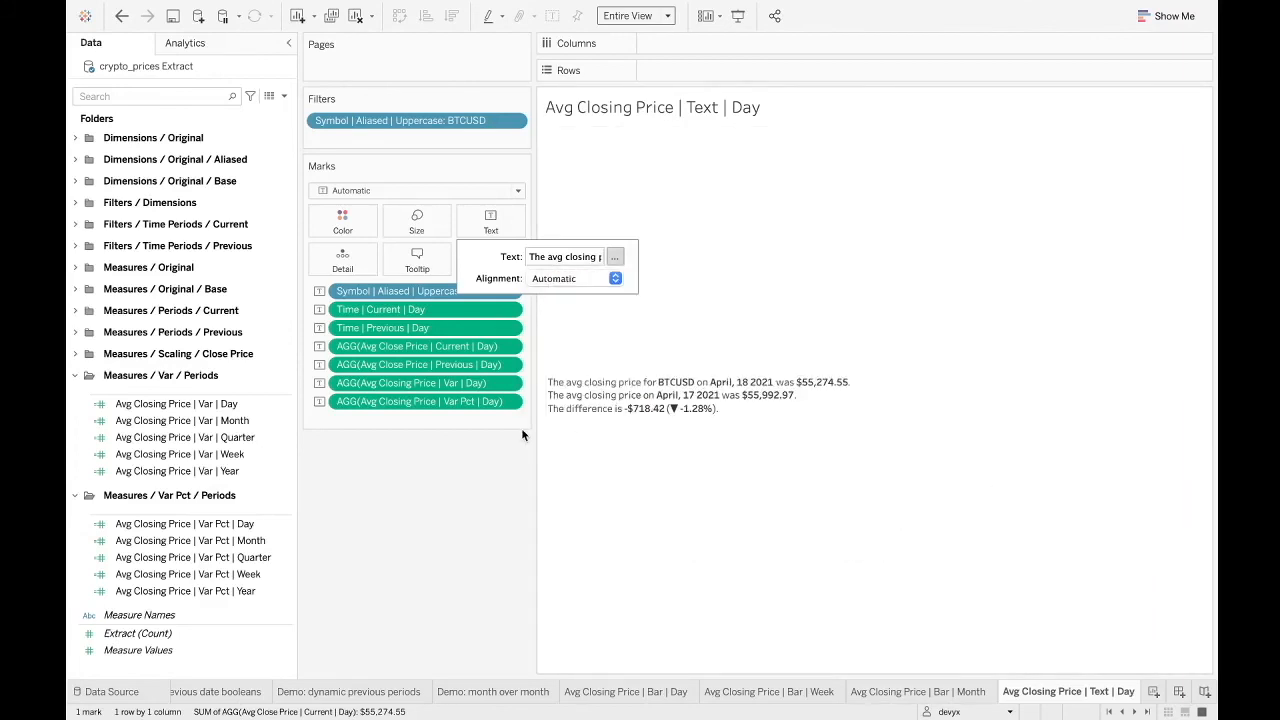
Duplicate the Avg Closing Price | Text | Day sheet and rename the copy as Avg Closing Price | Text | Week
{"action": "right_click", "coordinate": [1098, 694]}
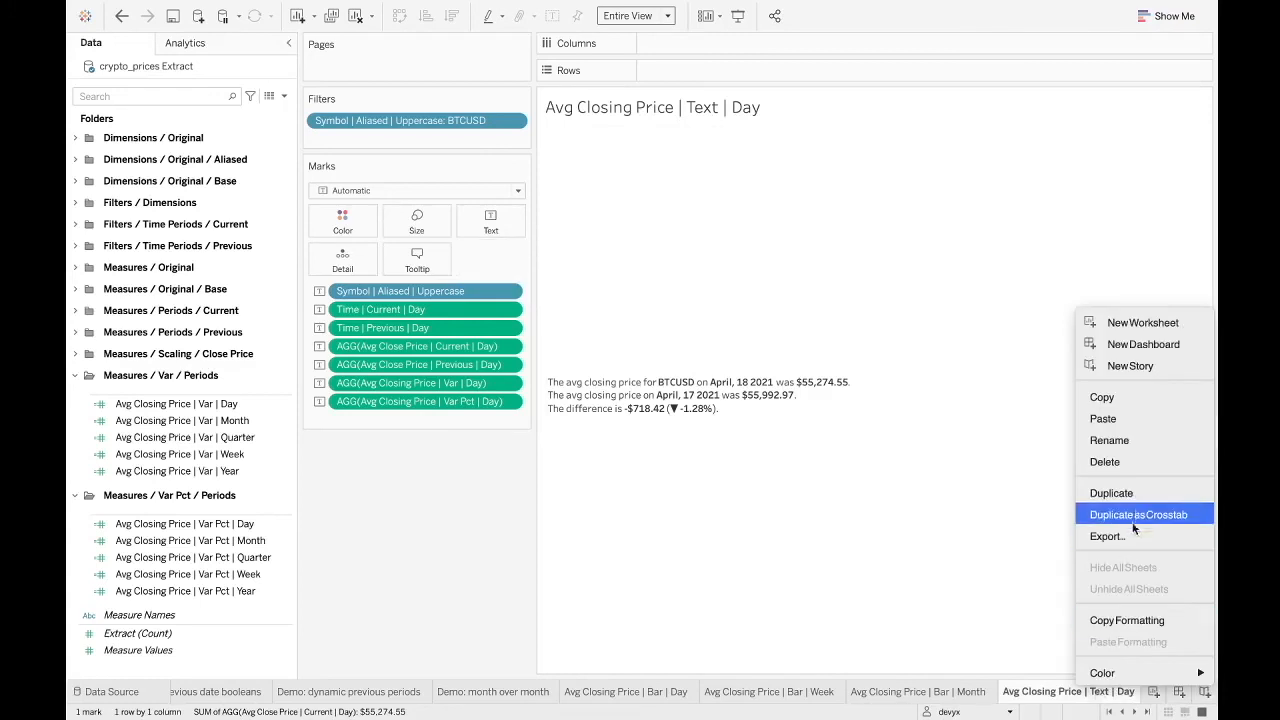
{"action": "left_click", "coordinate": [1139, 496]}
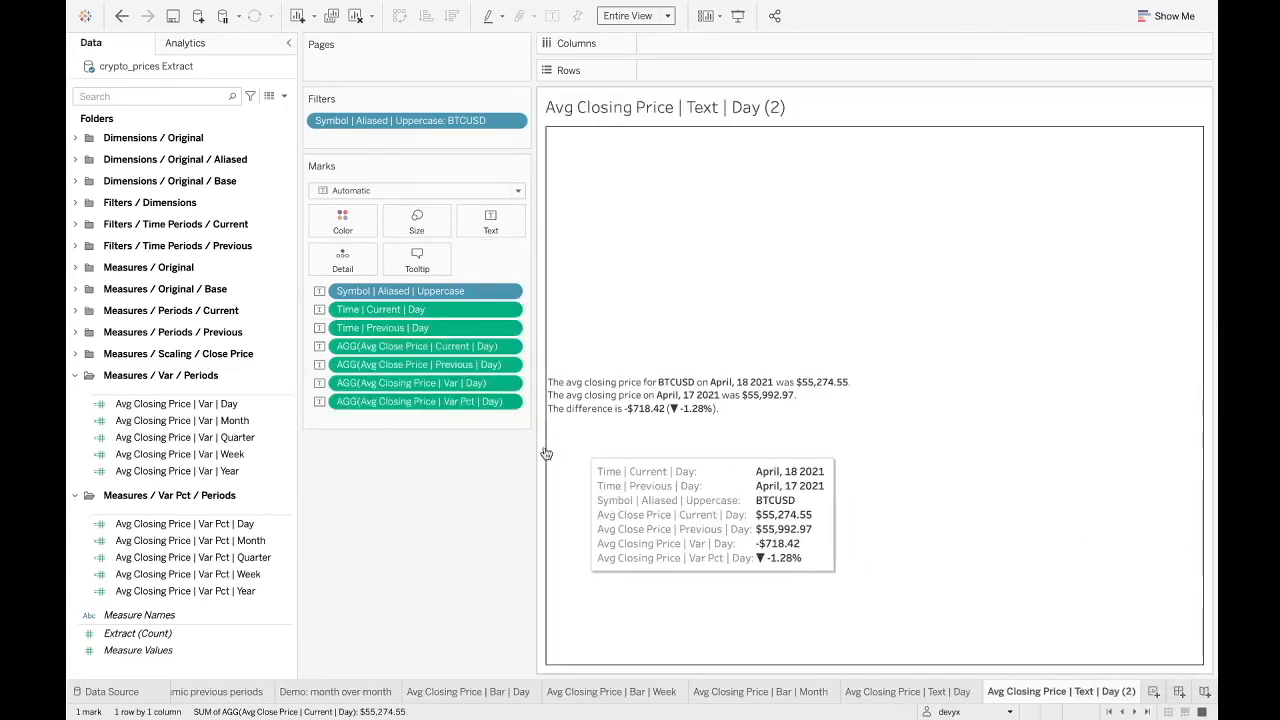
{"action": "double_click", "coordinate": [1067, 692]}
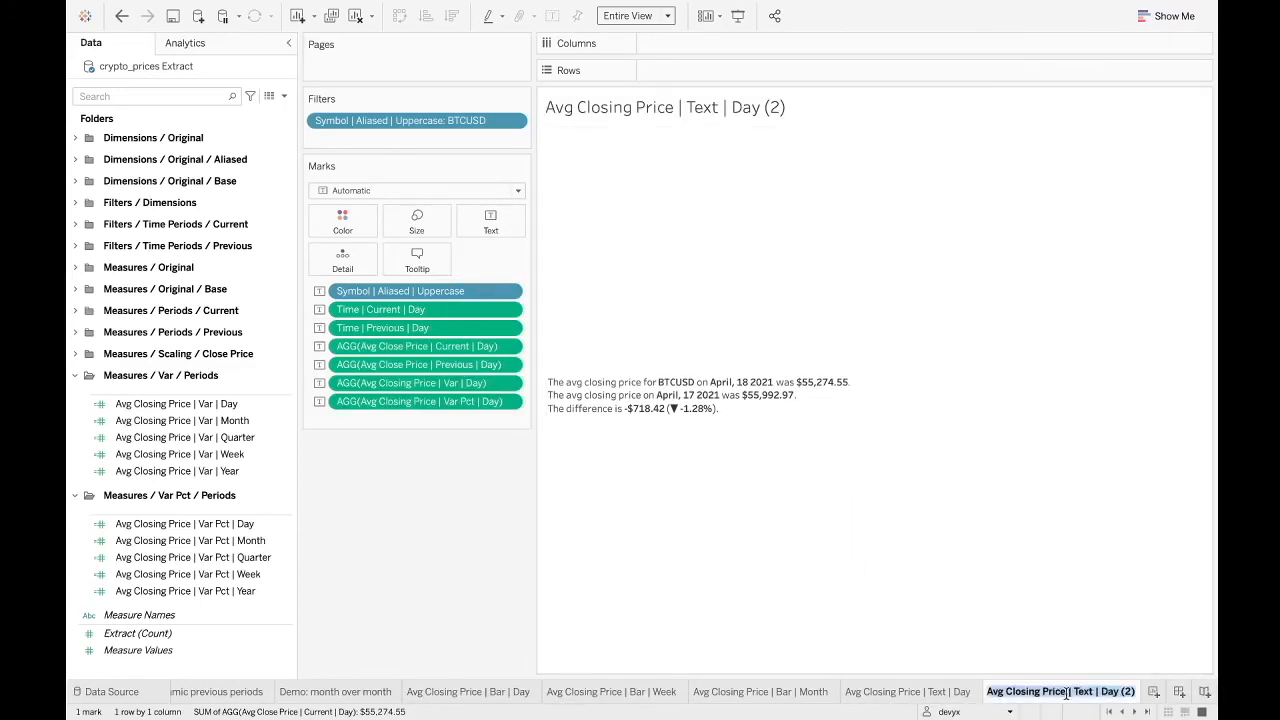
{"action": "key", "text": "End"}
{"action": "key", "text": "BackSpace"}
{"action": "key", "text": "BackSpace"}
{"action": "type", "text": "Week"}
{"action": "key", "text": "Return"}
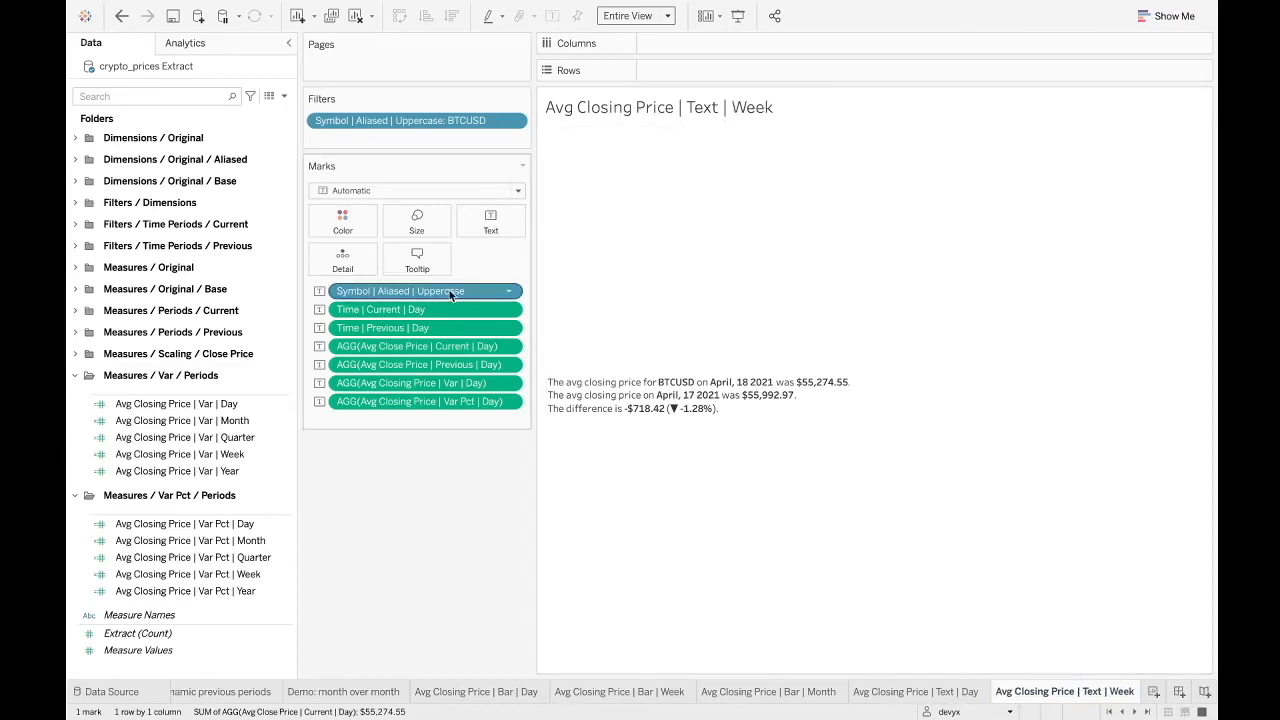
Replace the Time | Current | Day text mark with Time | Current | Week by editing the field name
{"action": "double_click", "coordinate": [401, 308]}
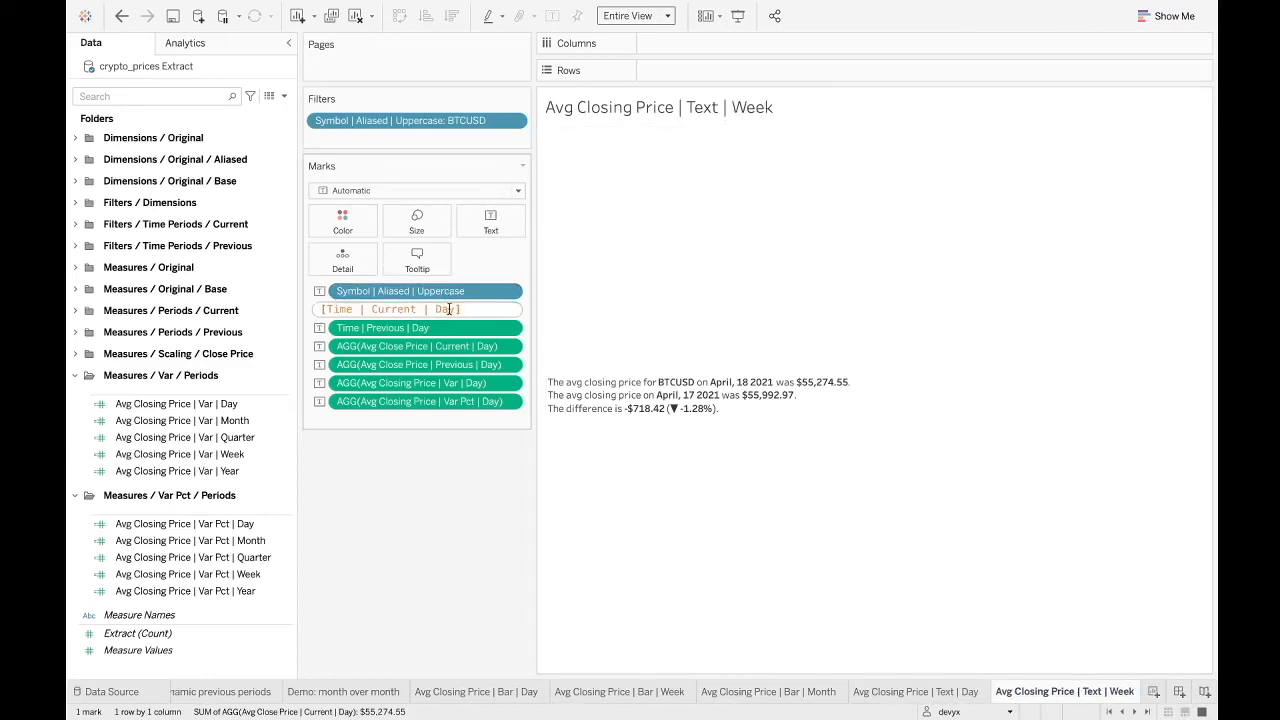
{"action": "left_click_drag", "start_coordinate": [436, 309], "coordinate": [456, 310]}
{"action": "type", "text": "Wee"}
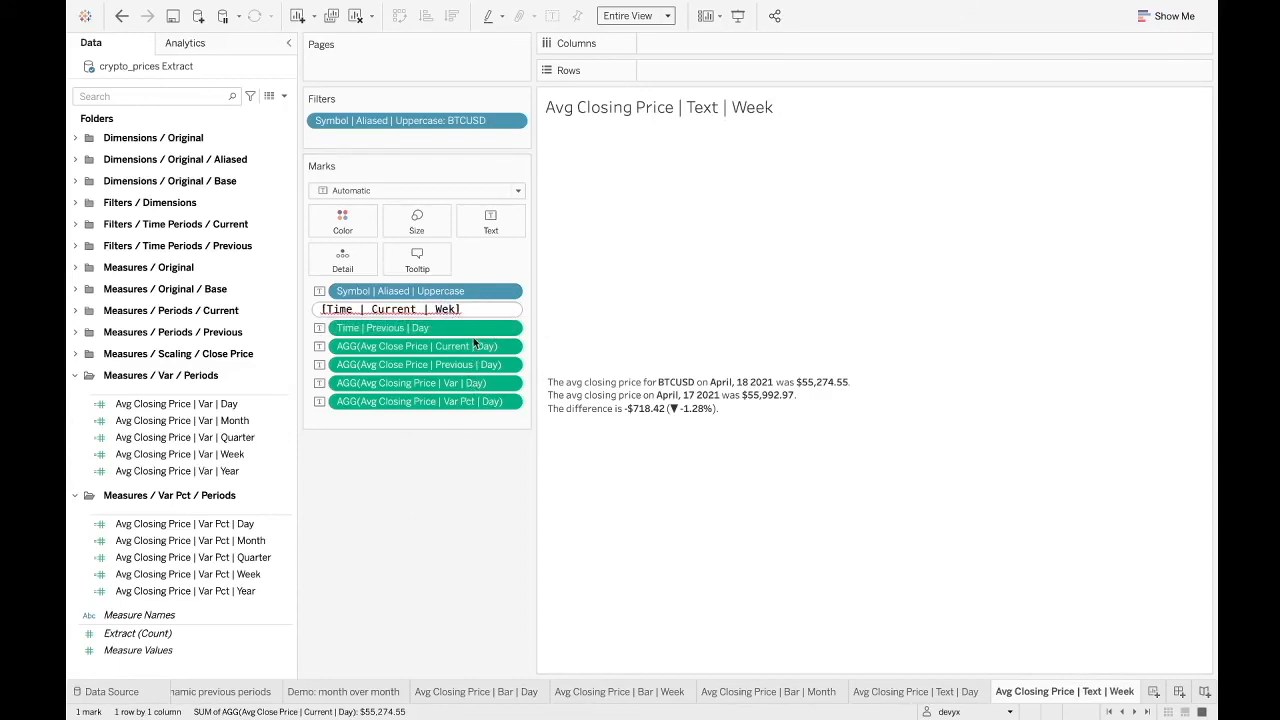
{"action": "key", "text": "BackSpace"}
{"action": "type", "text": "ek"}
{"action": "left_click", "coordinate": [441, 459]}
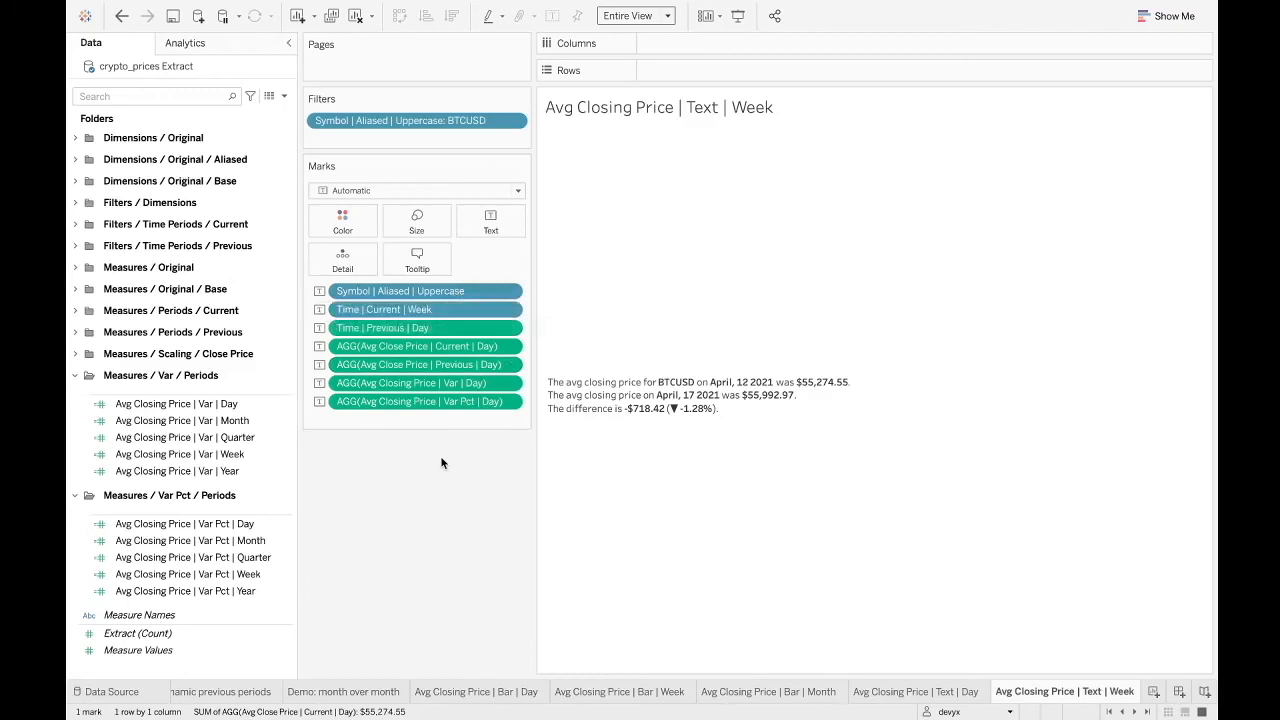
Replace the Time | Previous | Day text mark with Time | Previous | Week by editing the field name
{"action": "right_click", "coordinate": [448, 328]}
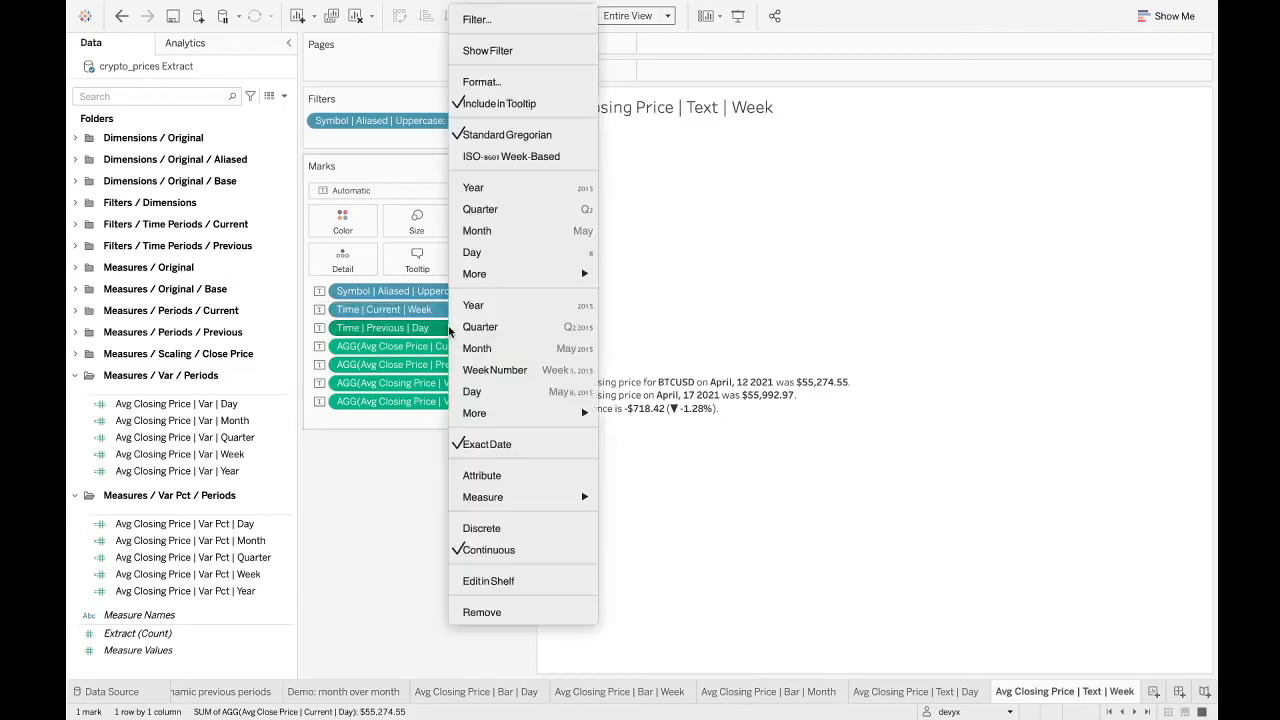
{"action": "left_click", "coordinate": [491, 401]}
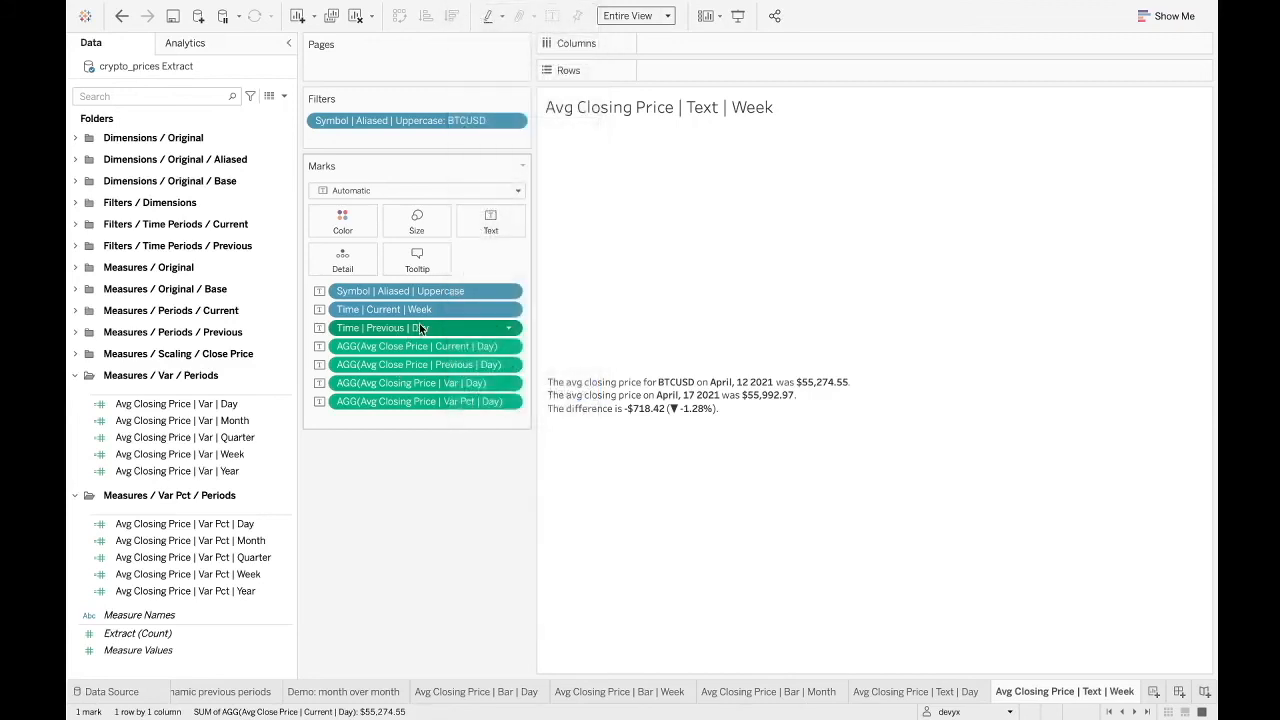
{"action": "double_click", "coordinate": [440, 328]}
{"action": "left_click_drag", "start_coordinate": [441, 328], "coordinate": [464, 328]}
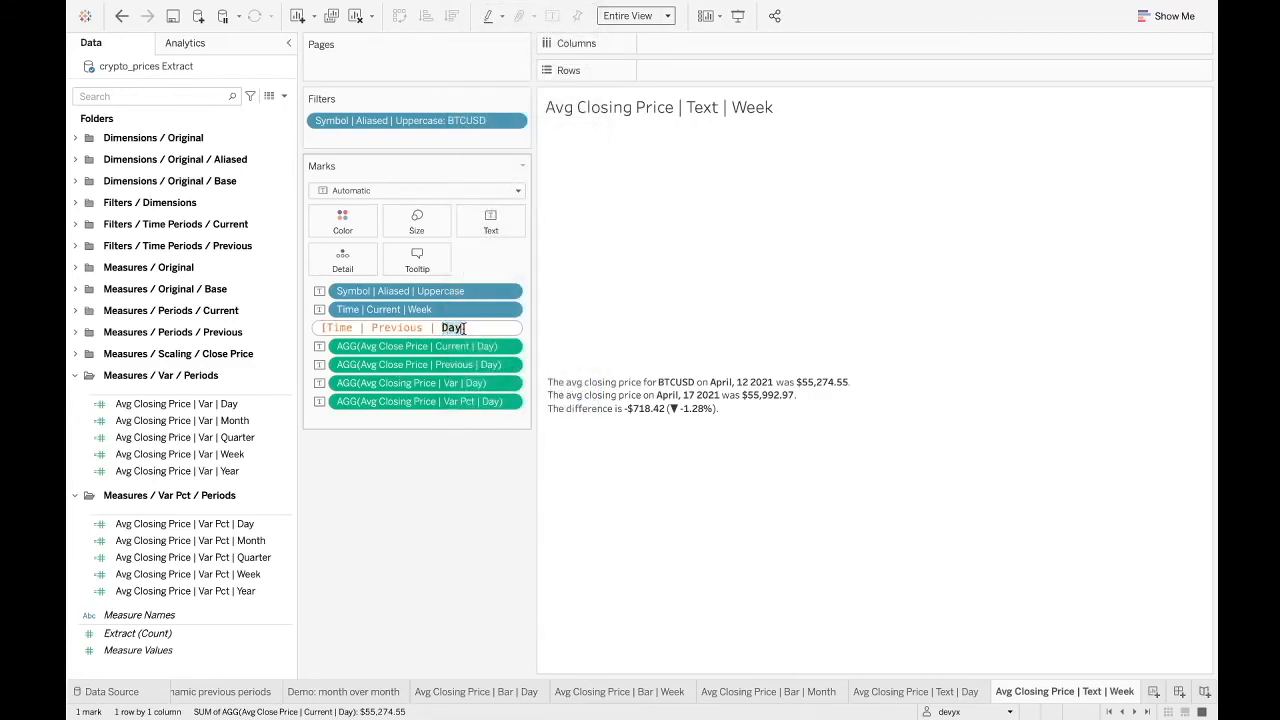
{"action": "type", "text": "Week"}
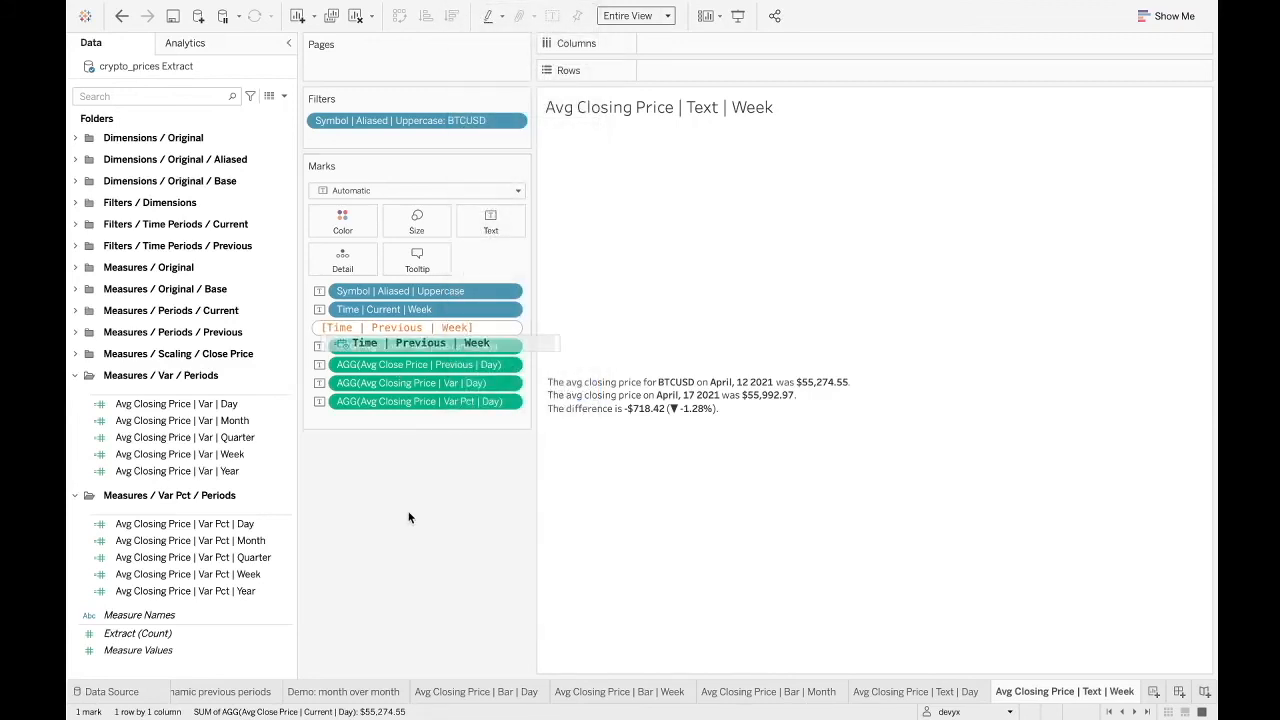
{"action": "key", "text": "Return"}
Replace the current and previous Day average close price text marks with Avg Close Price | Current | Week and Avg Close Price | Previous | Week
{"action": "double_click", "coordinate": [466, 344]}
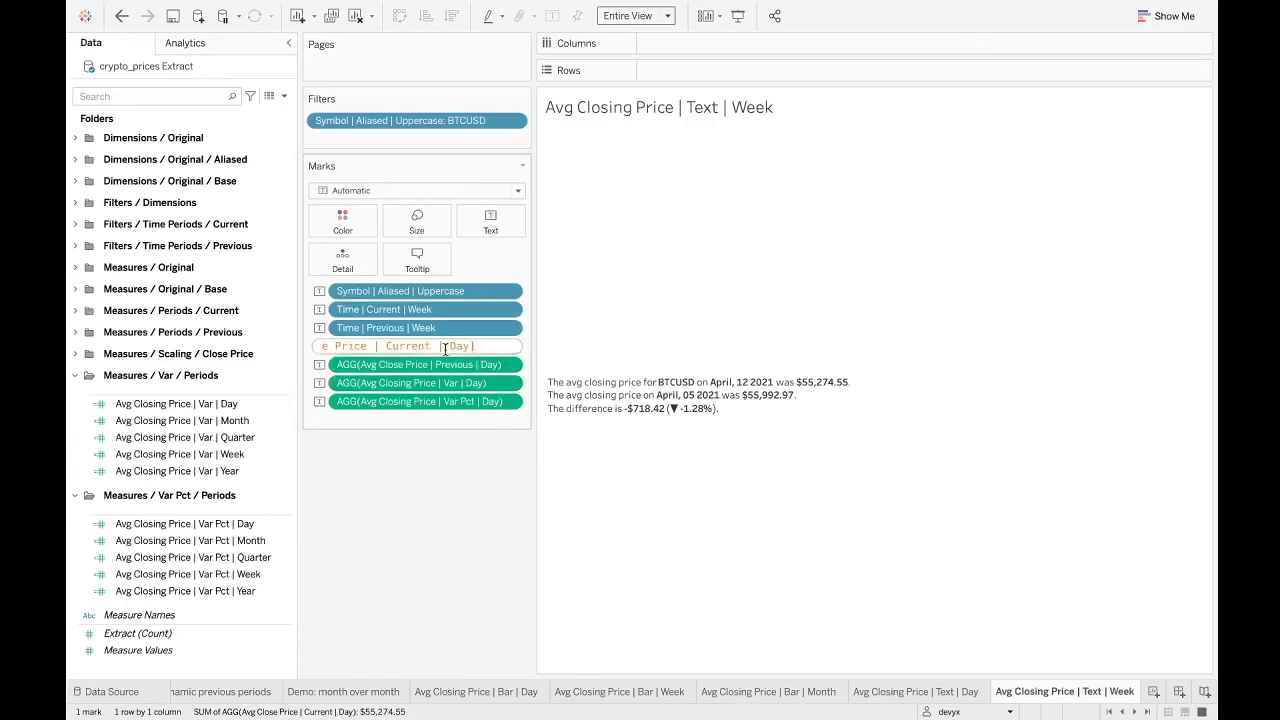
{"action": "left_click_drag", "start_coordinate": [450, 346], "coordinate": [472, 346]}
{"action": "type", "text": "Week"}
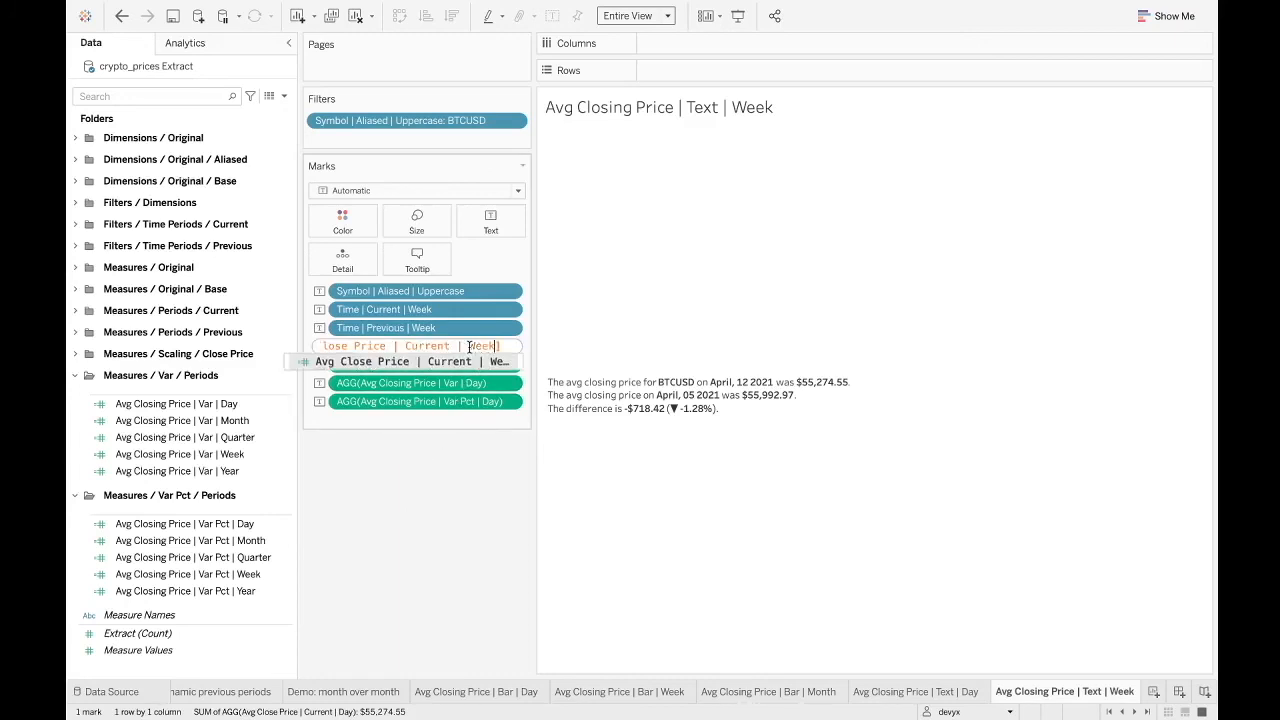
{"action": "key", "text": "Return"}
{"action": "double_click", "coordinate": [458, 364]}
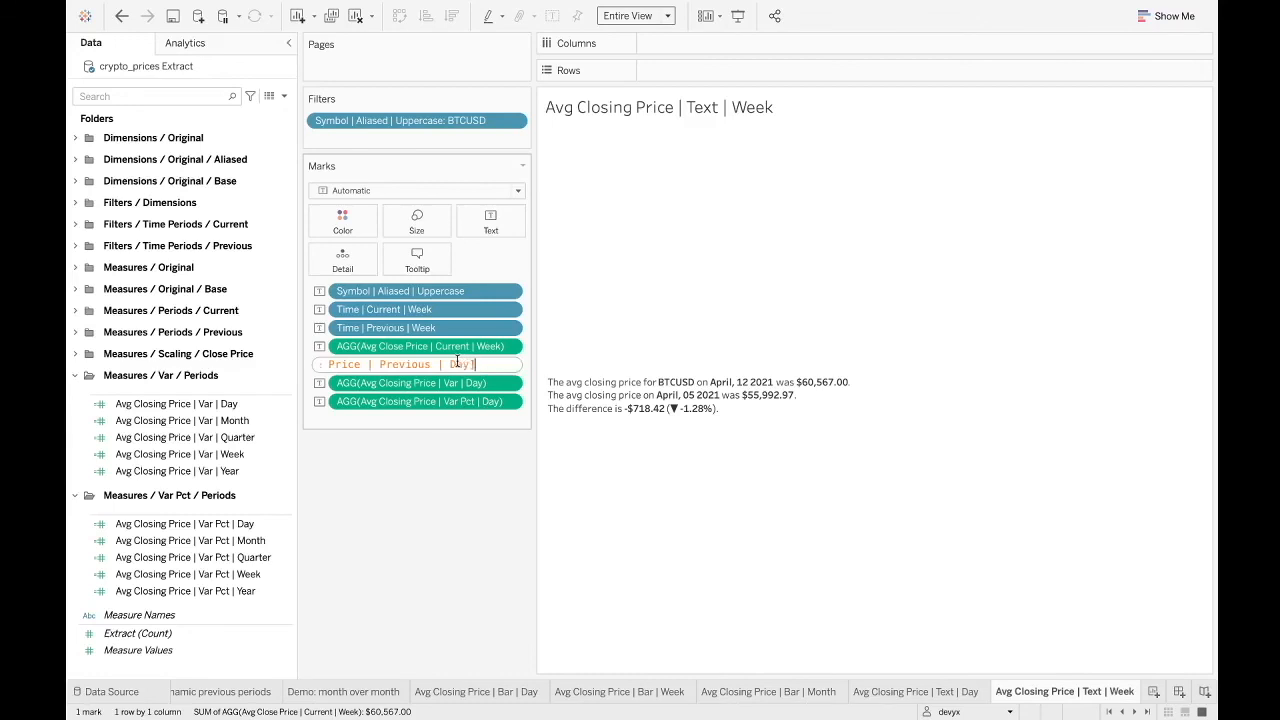
{"action": "left_click_drag", "start_coordinate": [451, 364], "coordinate": [472, 364]}
{"action": "type", "text": "Week"}
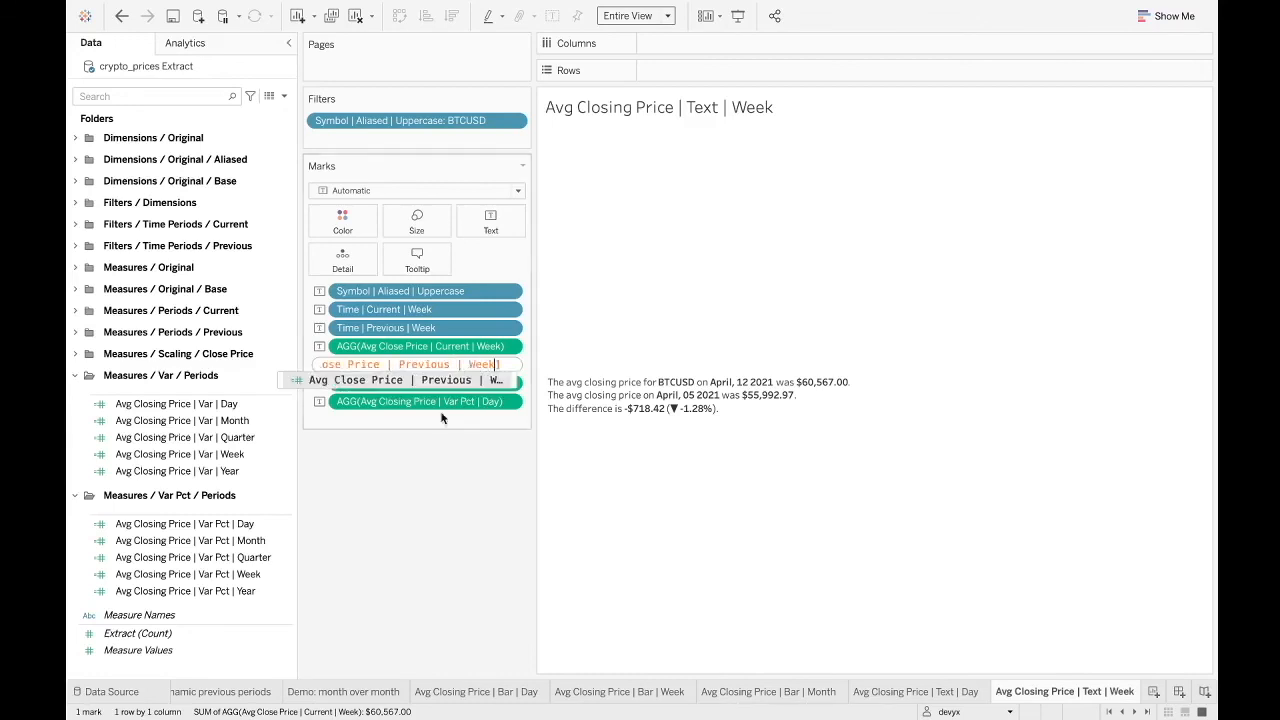
{"action": "key", "text": "Return"}
Replace the Day variance text marks with Avg Closing Price | Var | Week and Avg Closing Price | Var Pct | Week
{"action": "double_click", "coordinate": [466, 382]}
{"action": "left_click_drag", "start_coordinate": [449, 383], "coordinate": [468, 383]}
{"action": "type", "text": "Week"}
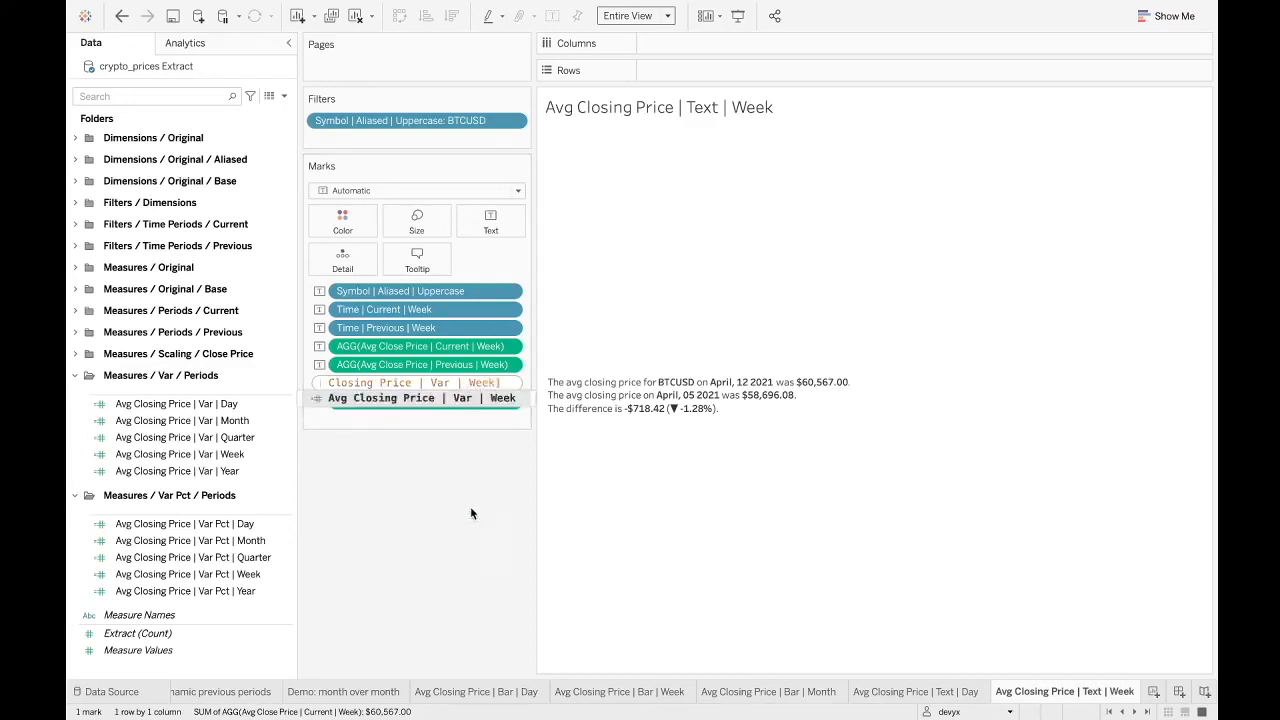
{"action": "key", "text": "Return"}
{"action": "double_click", "coordinate": [487, 402]}
{"action": "left_click_drag", "start_coordinate": [450, 401], "coordinate": [470, 401]}
{"action": "type", "text": "Week"}
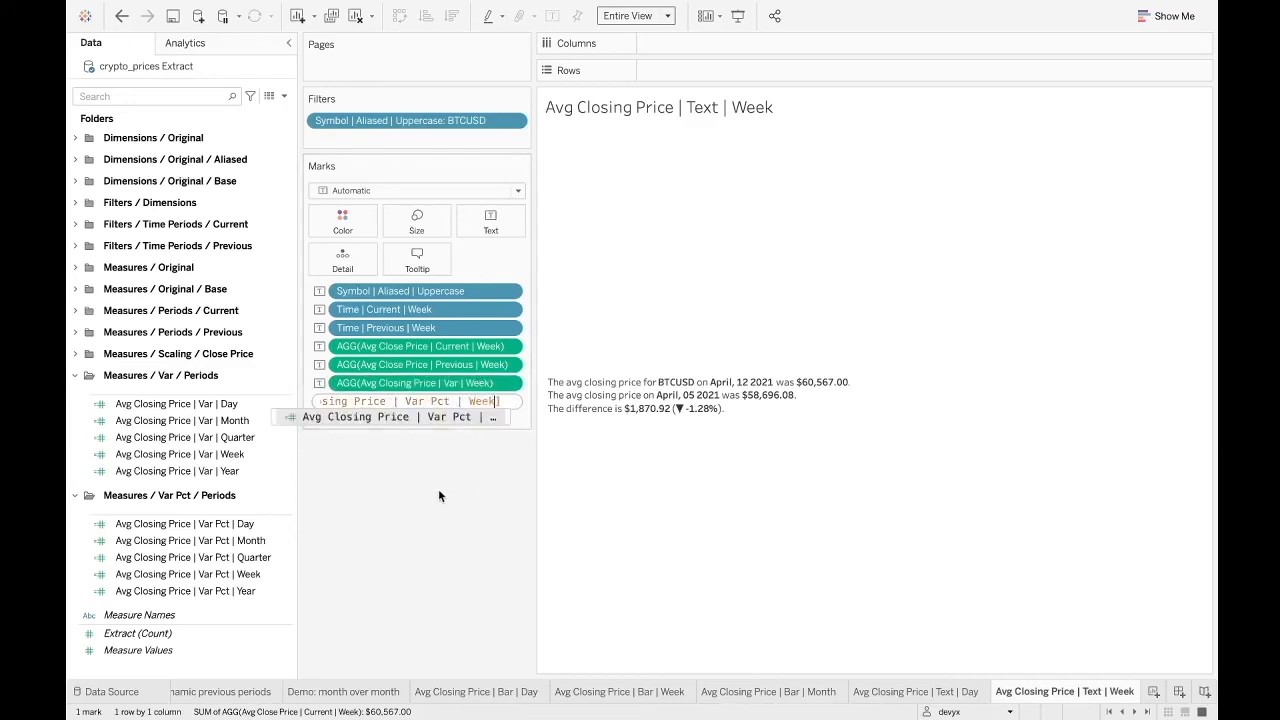
{"action": "key", "text": "Return"}
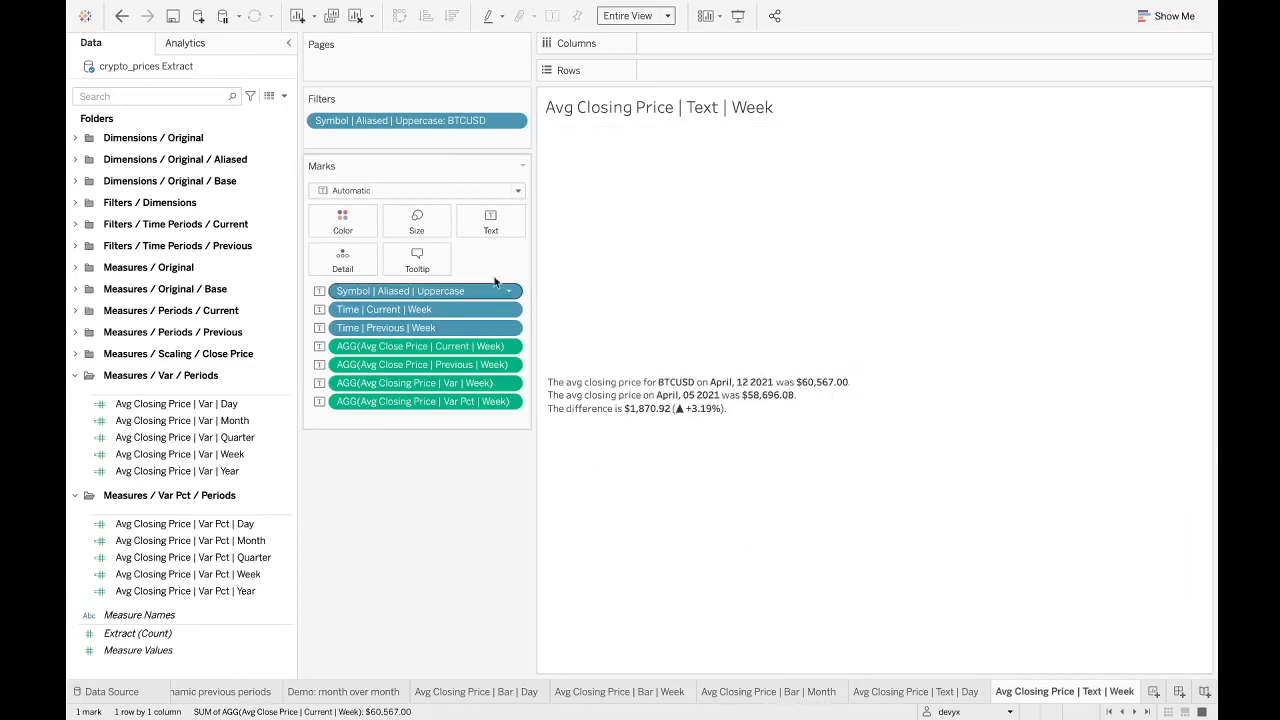
{"action": "left_click", "coordinate": [500, 232]}
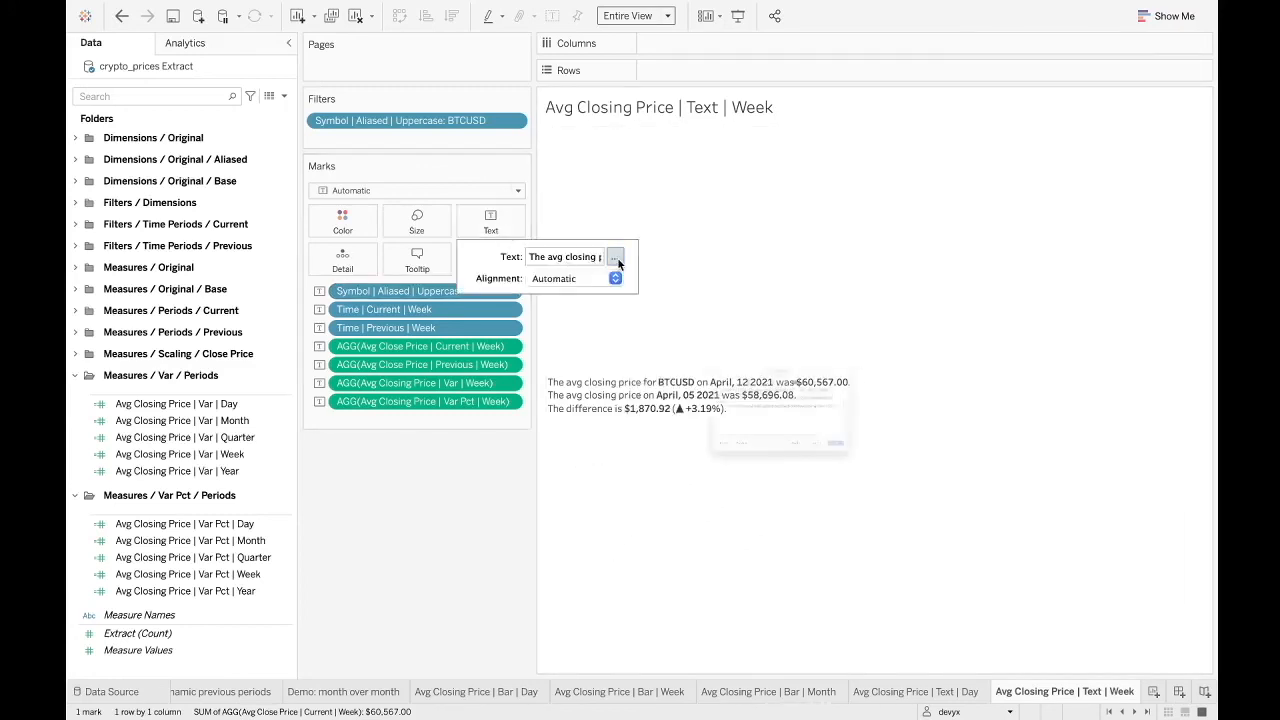
{"action": "left_click", "coordinate": [615, 258]}
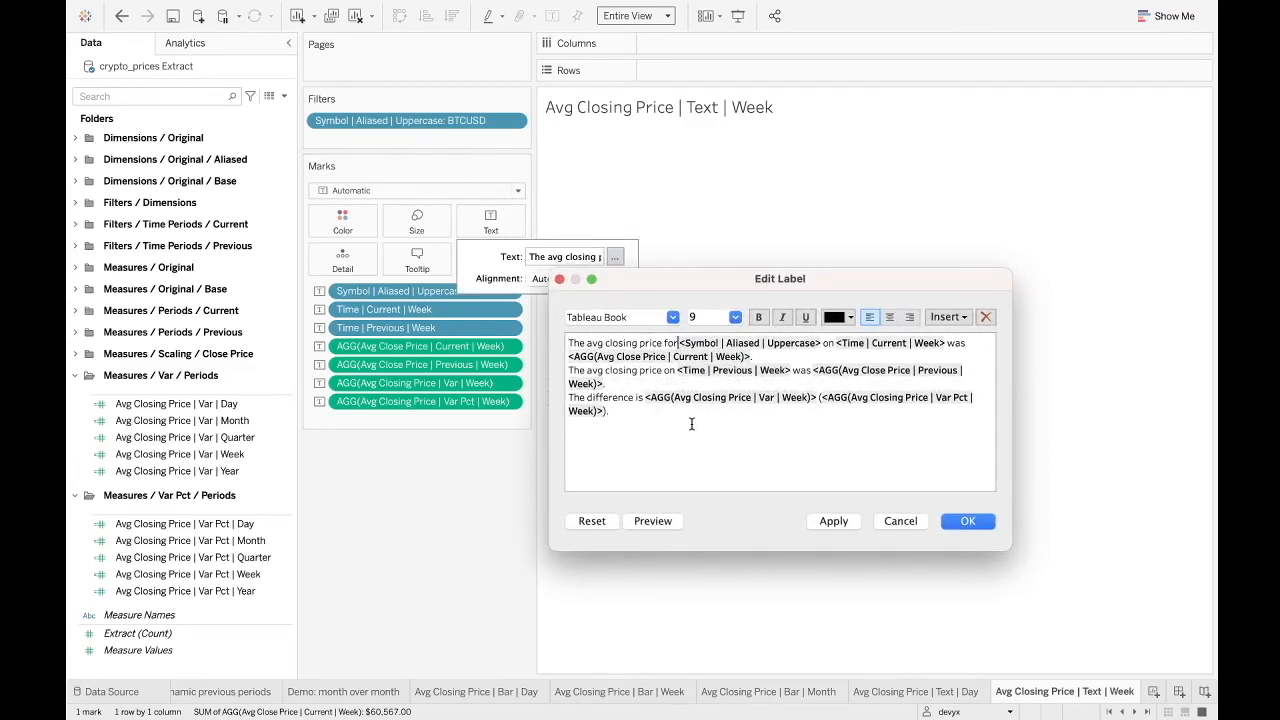
{"action": "key", "text": "BackSpace"}
{"action": "key", "text": "BackSpace"}
{"action": "key", "text": "BackSpace"}
{"action": "type", "text": "for the week "}
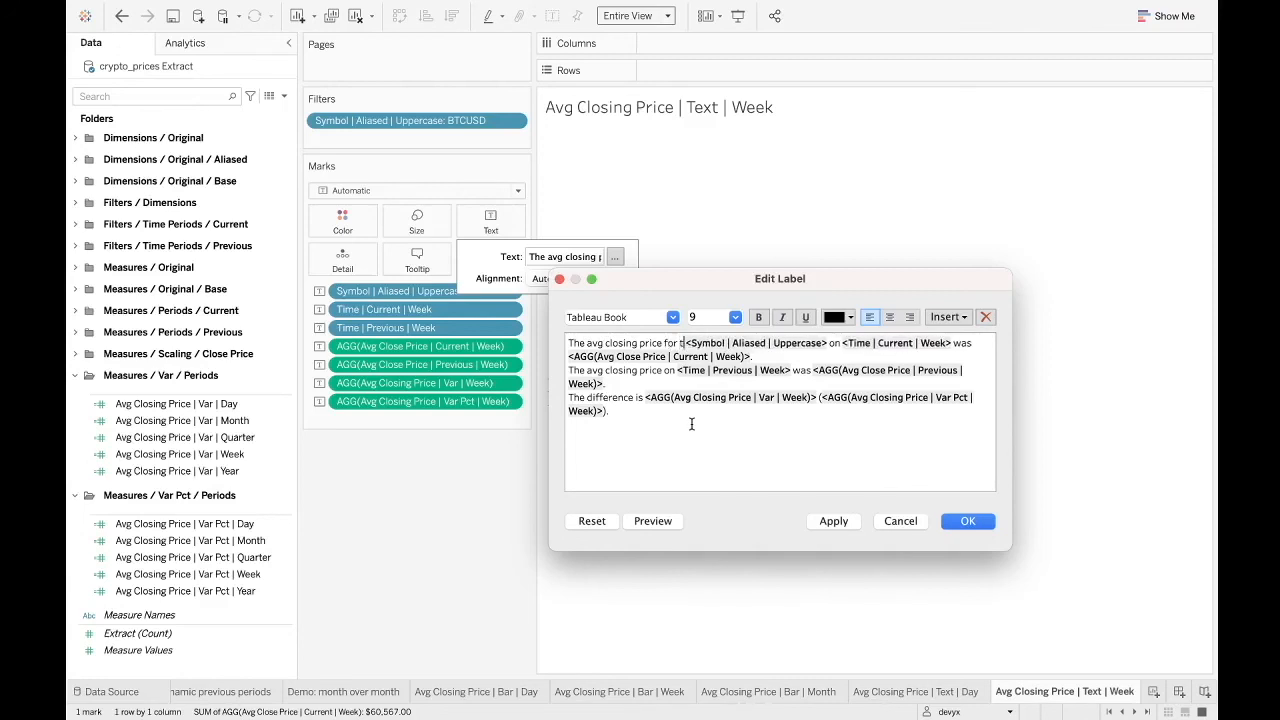
{"action": "type", "text": "of"}
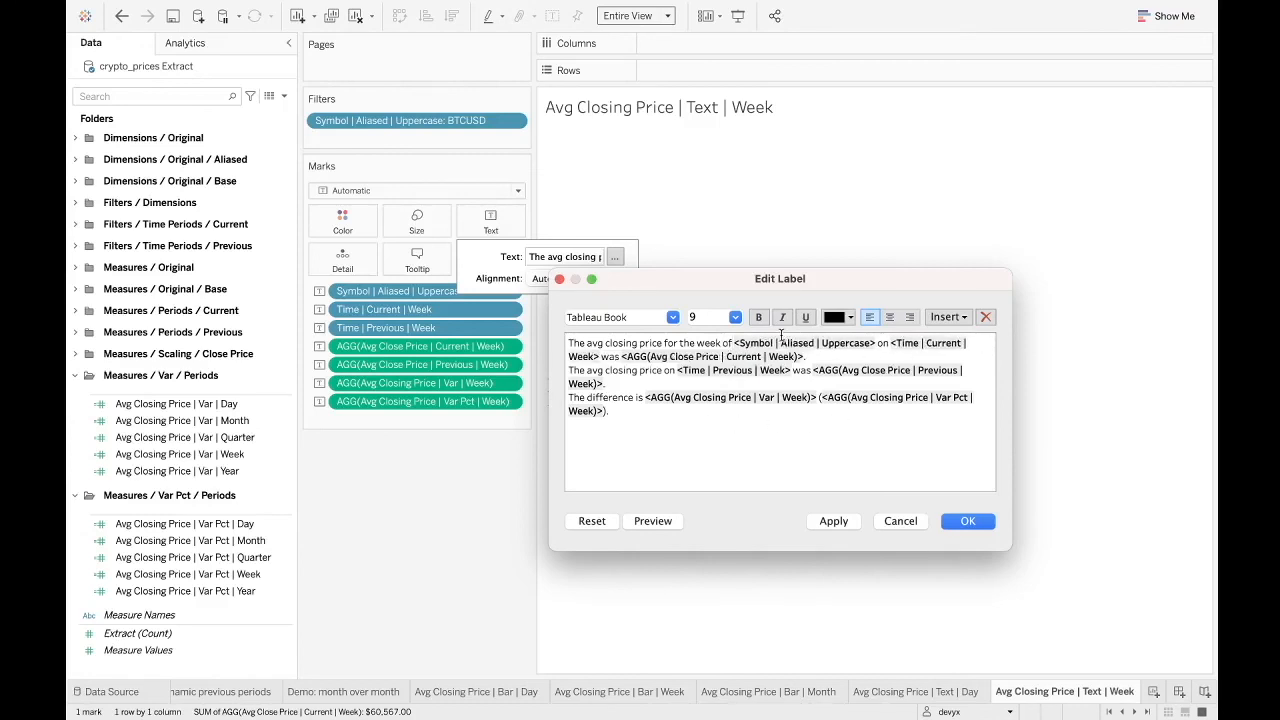
{"action": "key", "text": "BackSpace"}
{"action": "key", "text": "BackSpace"}
{"action": "key", "text": "BackSpace"}
{"action": "key", "text": "BackSpace"}
{"action": "key", "text": "BackSpace"}
{"action": "key", "text": "BackSpace"}
{"action": "key", "text": "BackSpace"}
{"action": "key", "text": "BackSpace"}
{"action": "key", "text": "BackSpace"}
{"action": "key", "text": "BackSpace"}
{"action": "key", "text": "BackSpace"}
{"action": "key", "text": "BackSpace"}
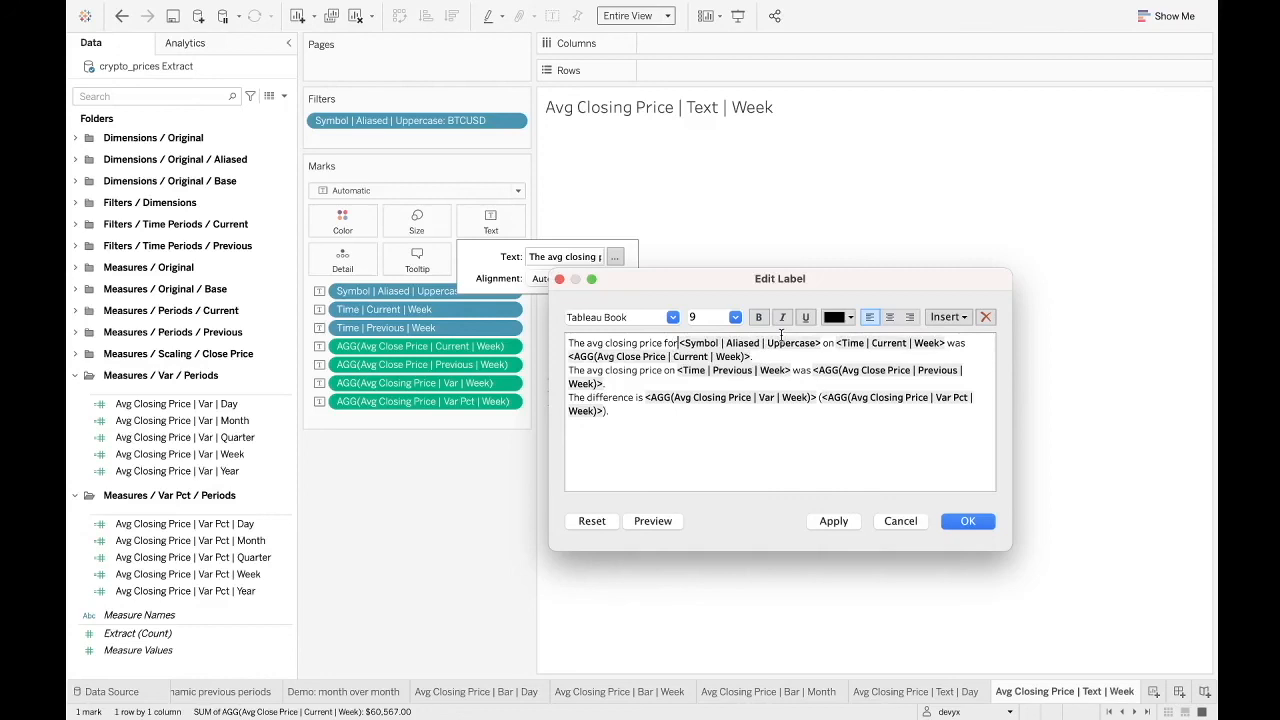
{"action": "left_click", "coordinate": [920, 521]}
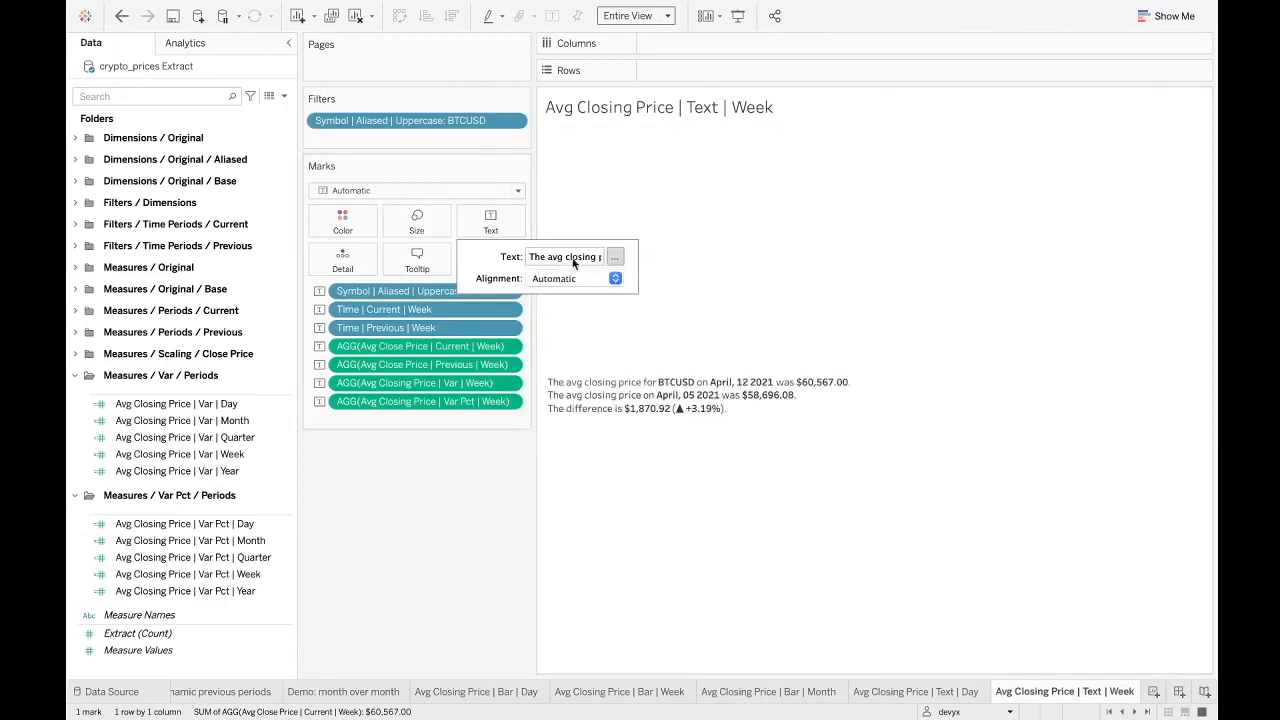
In the text label's first sentence, replace "on" before the current week date with "the week of" in regular weight
{"action": "left_click", "coordinate": [615, 259]}
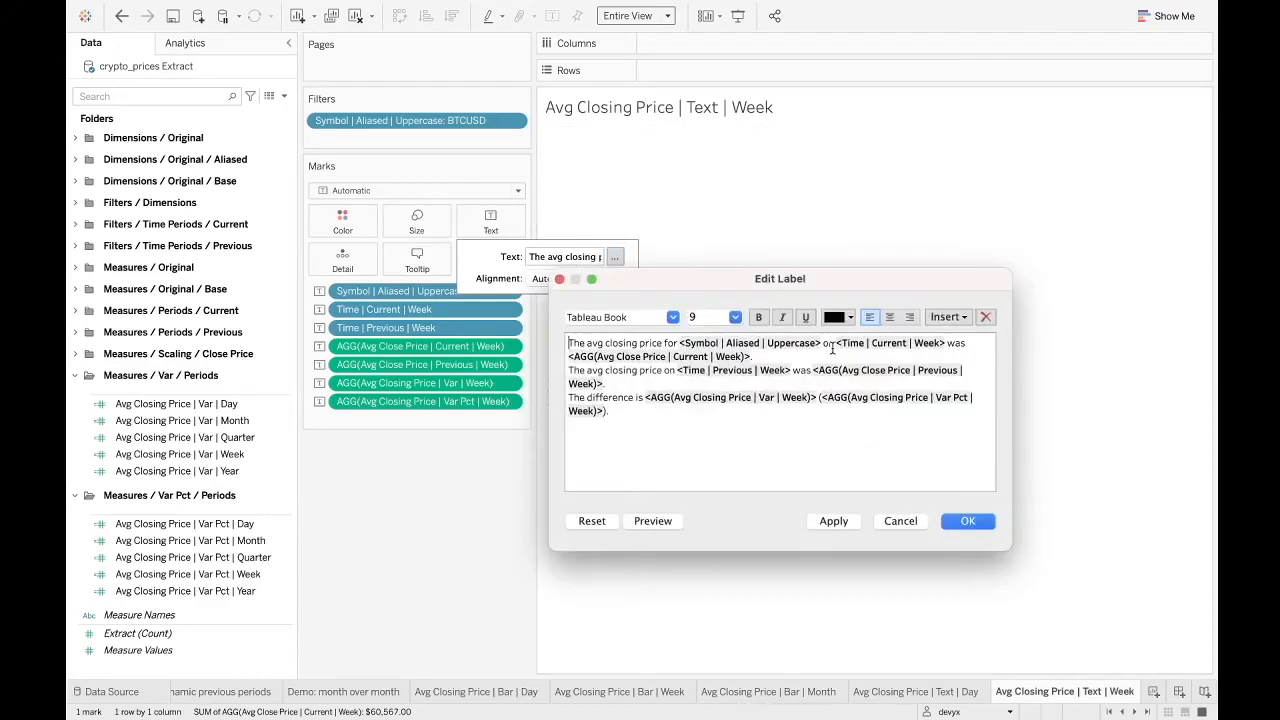
{"action": "key", "text": "BackSpace"}
{"action": "key", "text": "BackSpace"}
{"action": "key", "text": "BackSpace"}
{"action": "key", "text": "BackSpace"}
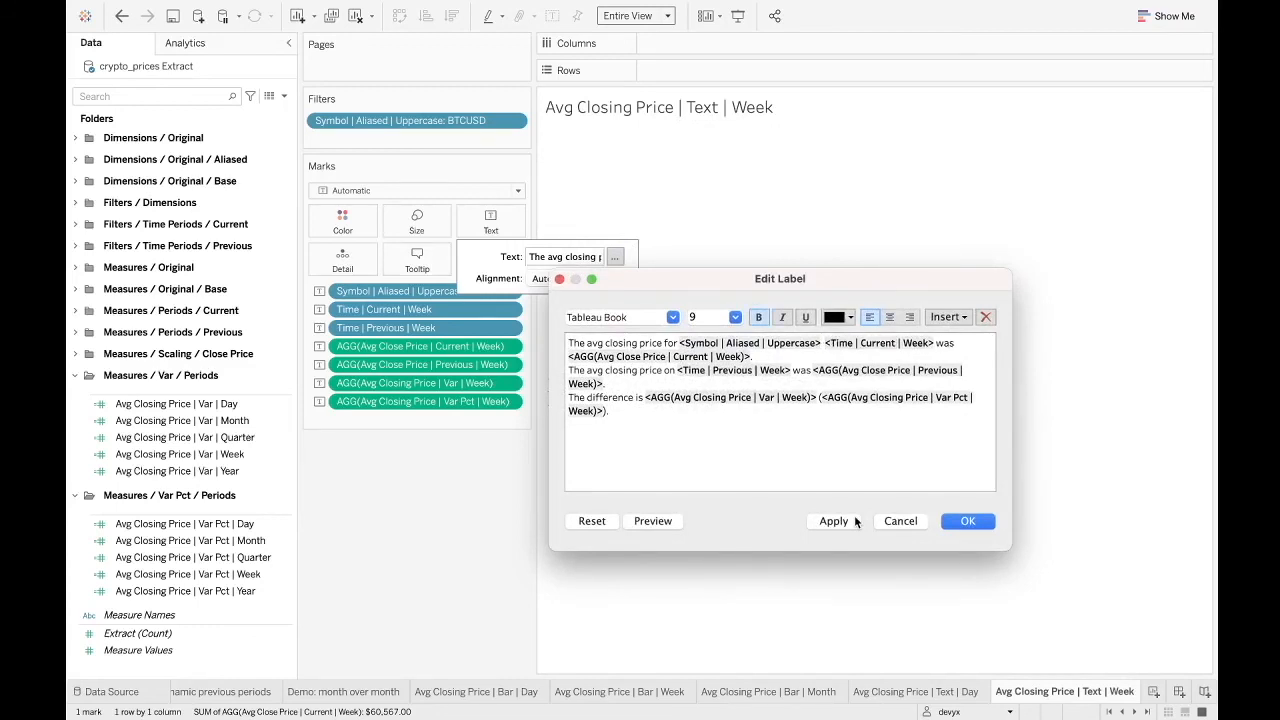
{"action": "type", "text": "the wee"}
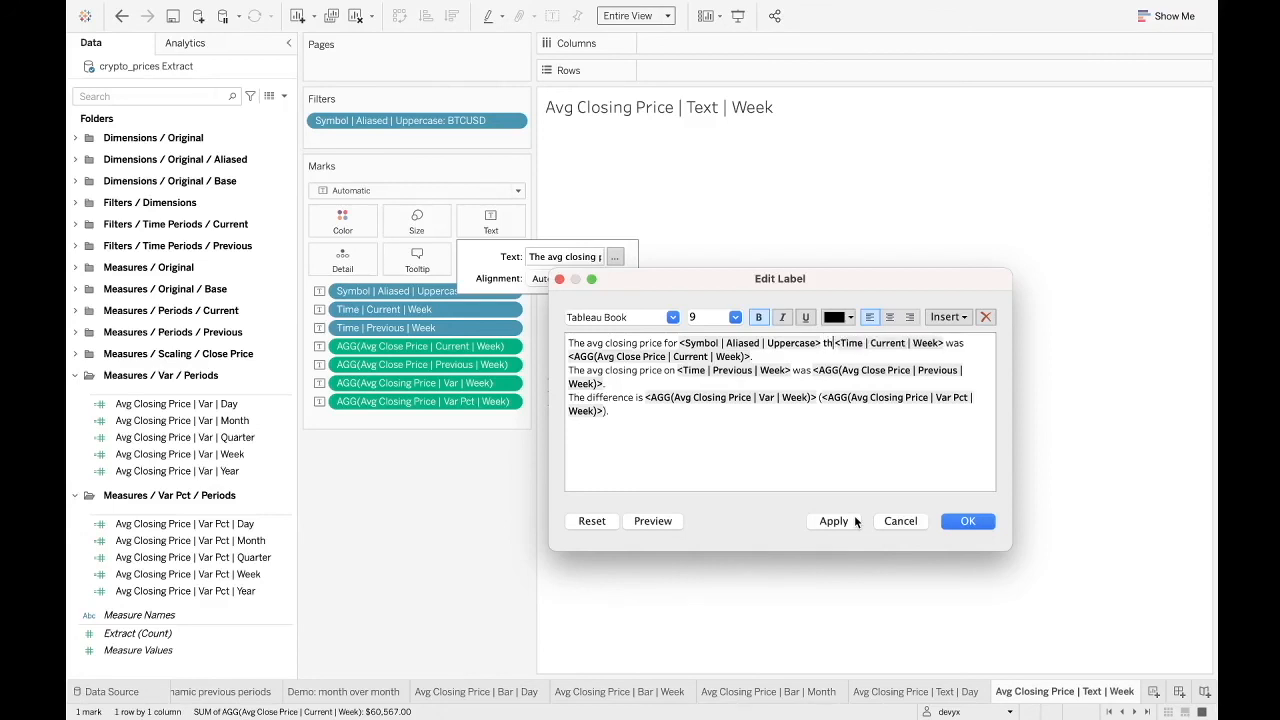
{"action": "type", "text": "k of"}
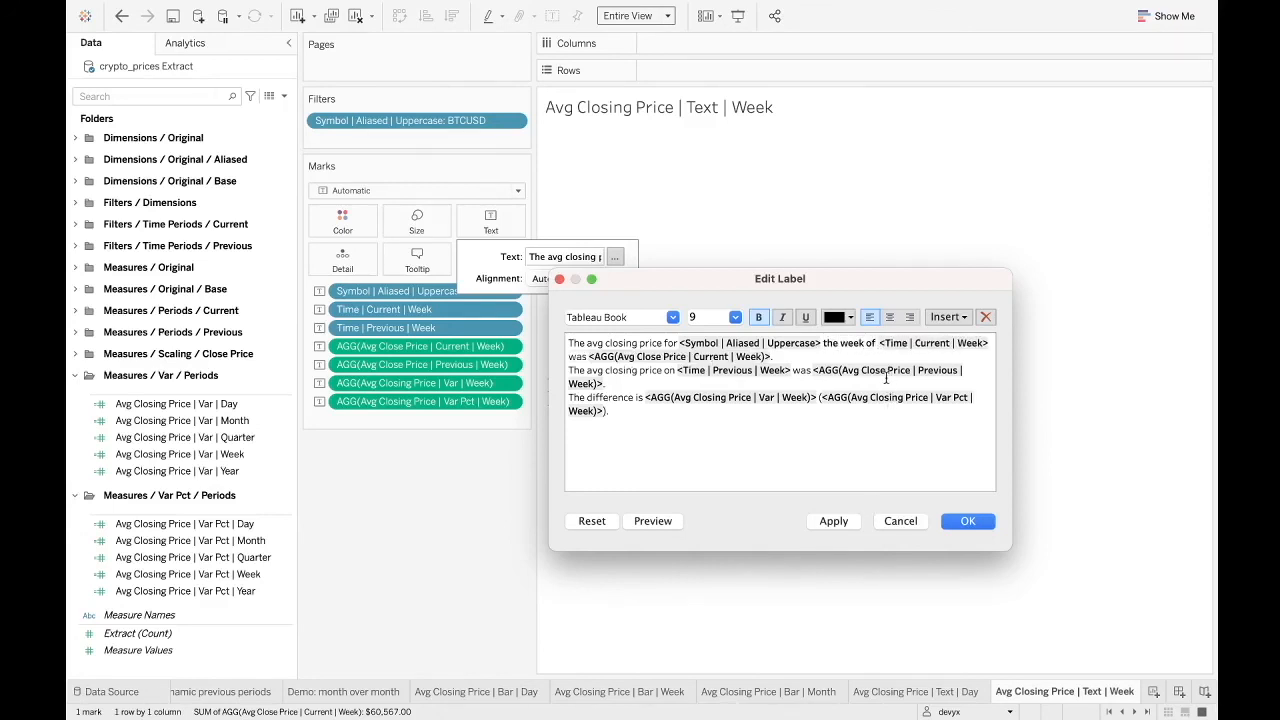
{"action": "left_click_drag", "start_coordinate": [876, 343], "coordinate": [823, 343]}
Replace "on" before the previous week date in the label's second sentence with "the week of" and accept the changes
{"action": "double_click", "coordinate": [885, 370]}
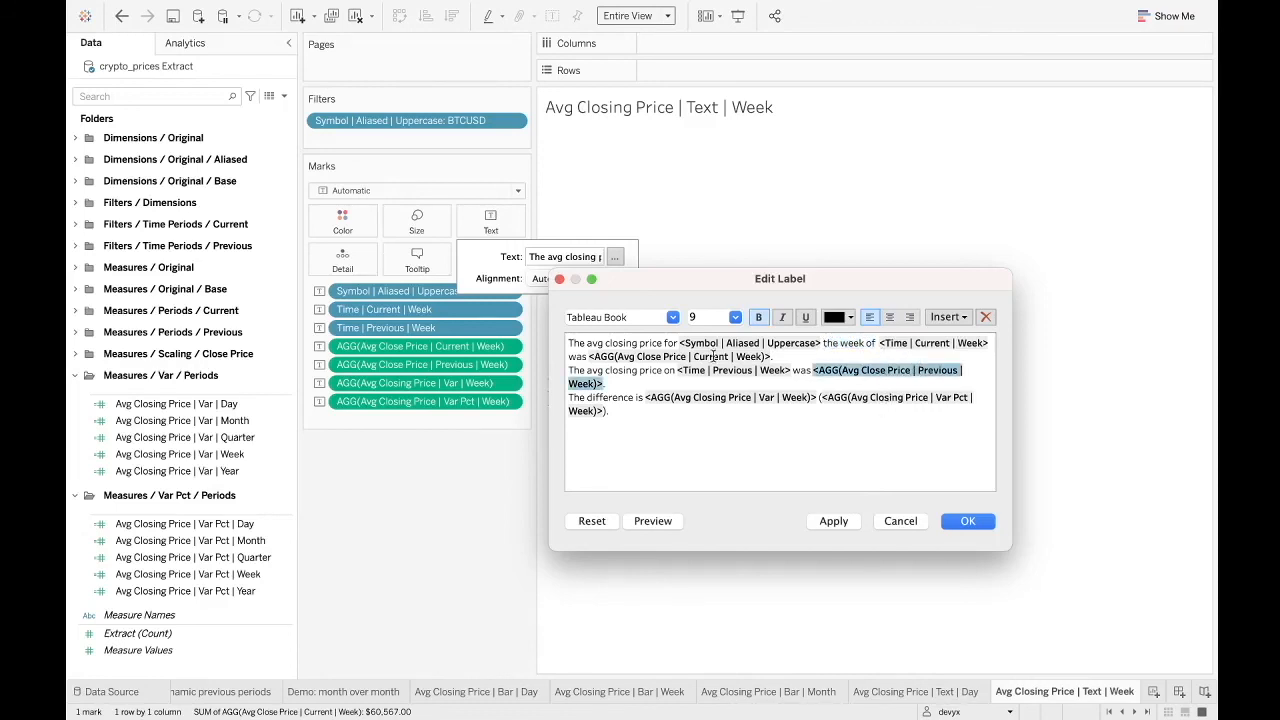
{"action": "double_click", "coordinate": [733, 398]}
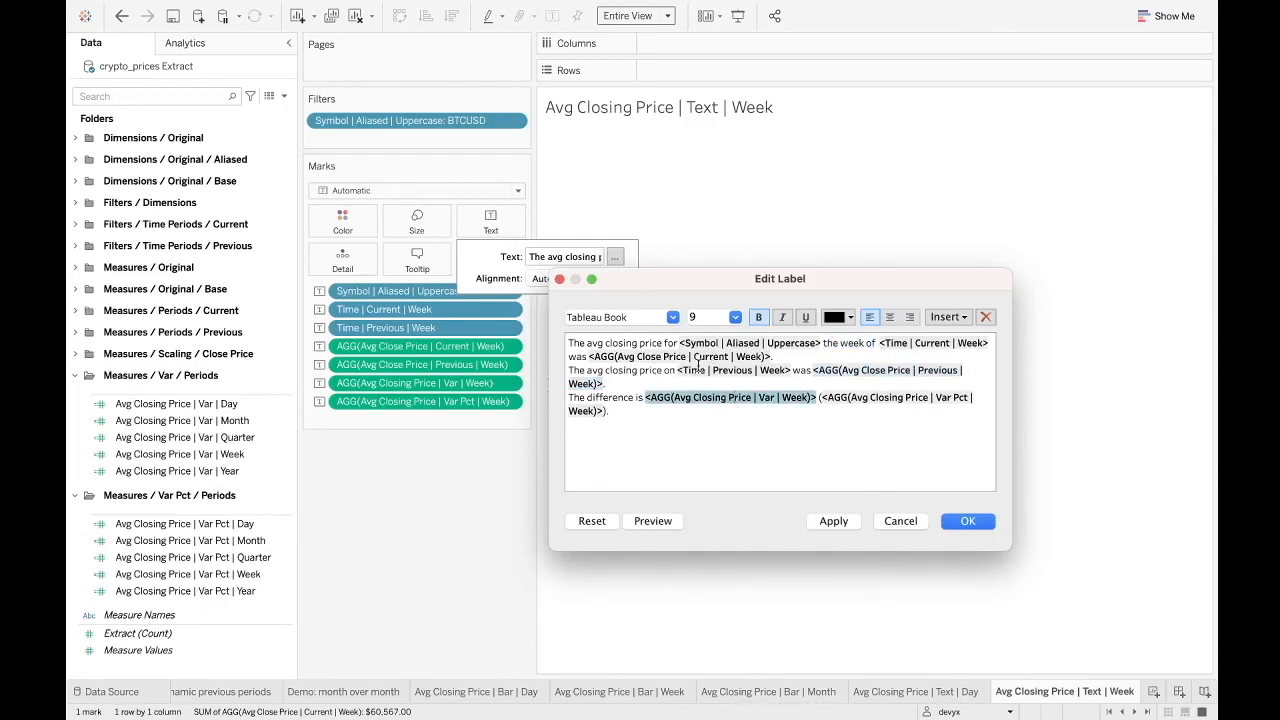
{"action": "double_click", "coordinate": [668, 370]}
{"action": "type", "text": "the week of"}
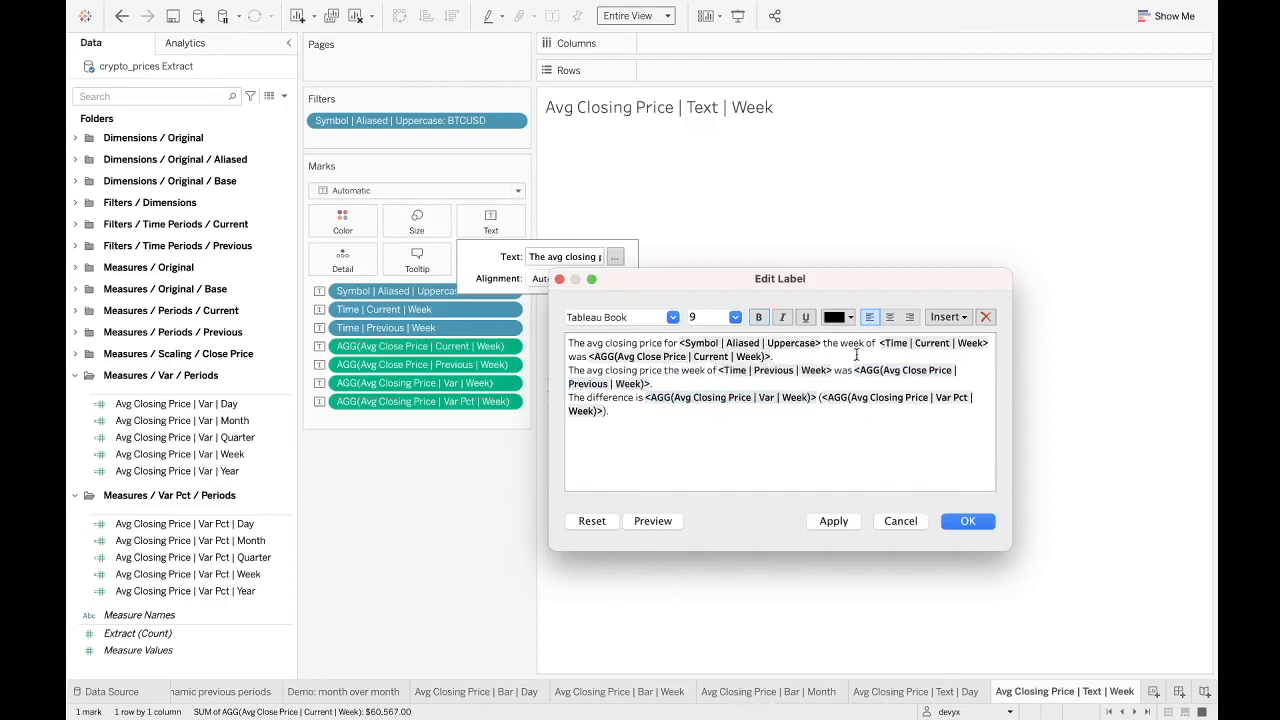
{"action": "left_click", "coordinate": [833, 521]}
{"action": "left_click", "coordinate": [968, 521]}
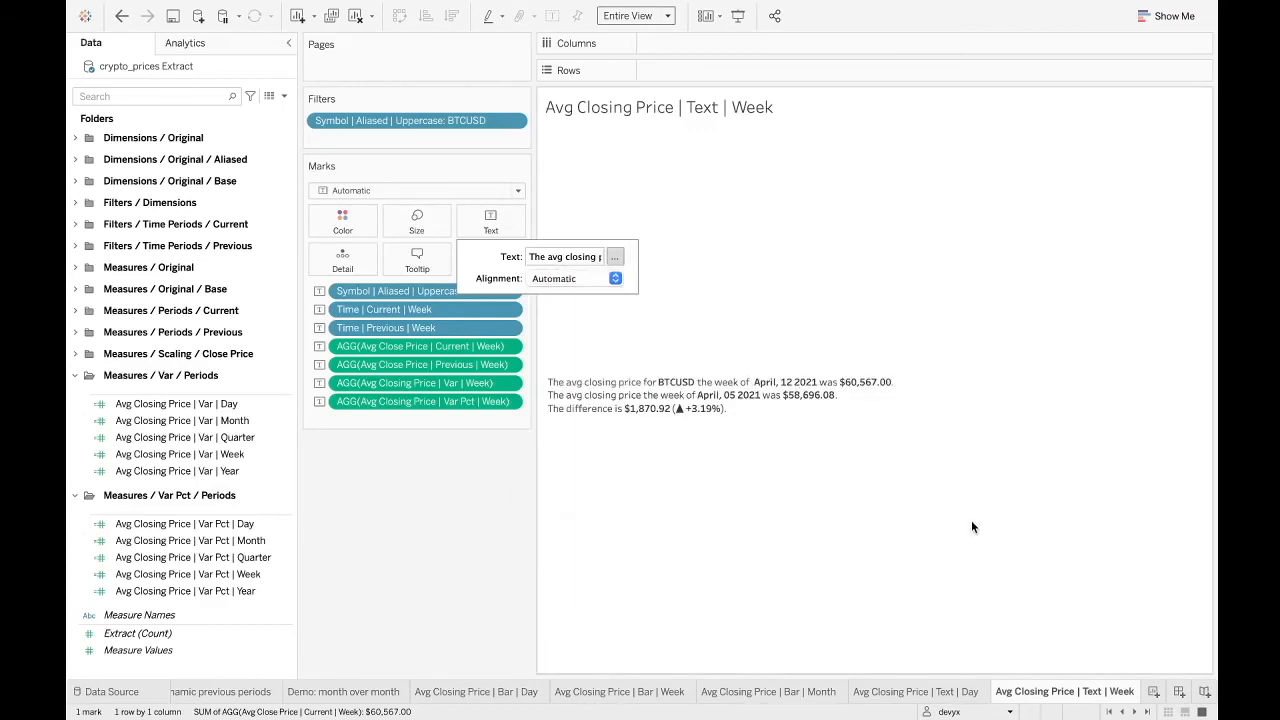
{"action": "left_click", "coordinate": [676, 497]}
{"action": "left_click", "coordinate": [587, 452]}
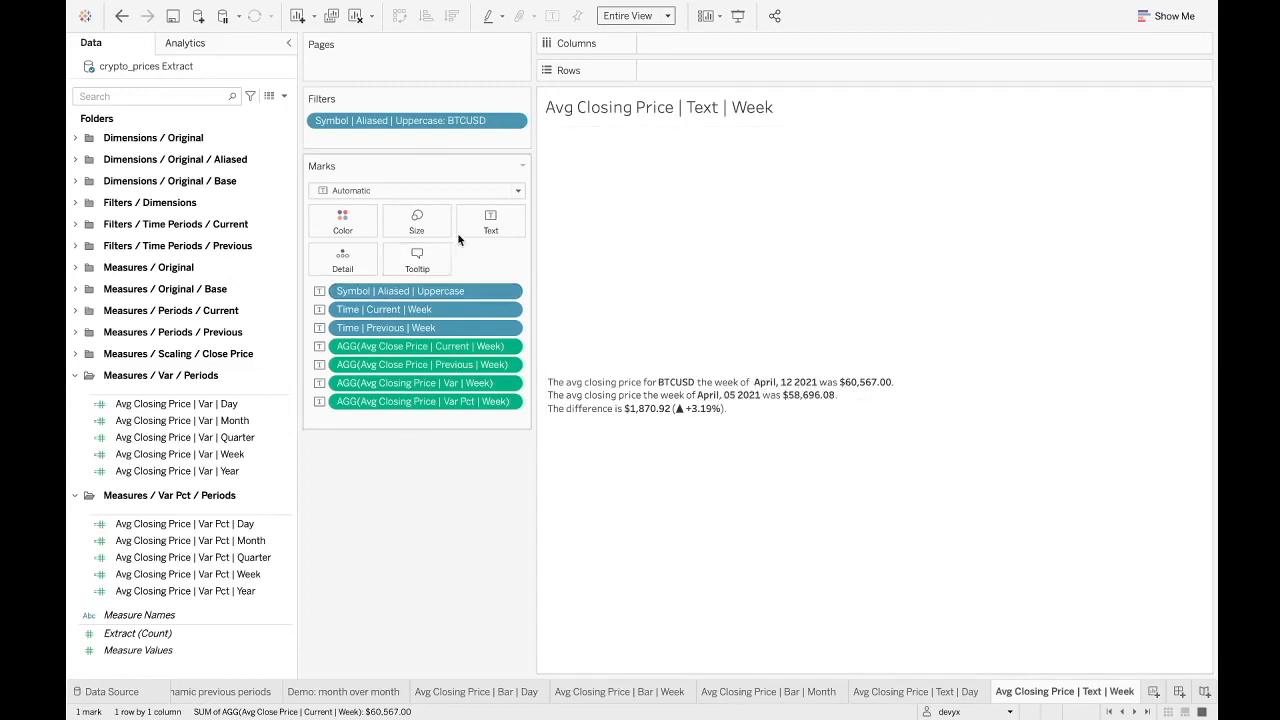
Remove the extra space before the current week date in the text label and accept the change
{"action": "left_click", "coordinate": [490, 222]}
{"action": "left_click", "coordinate": [615, 257]}
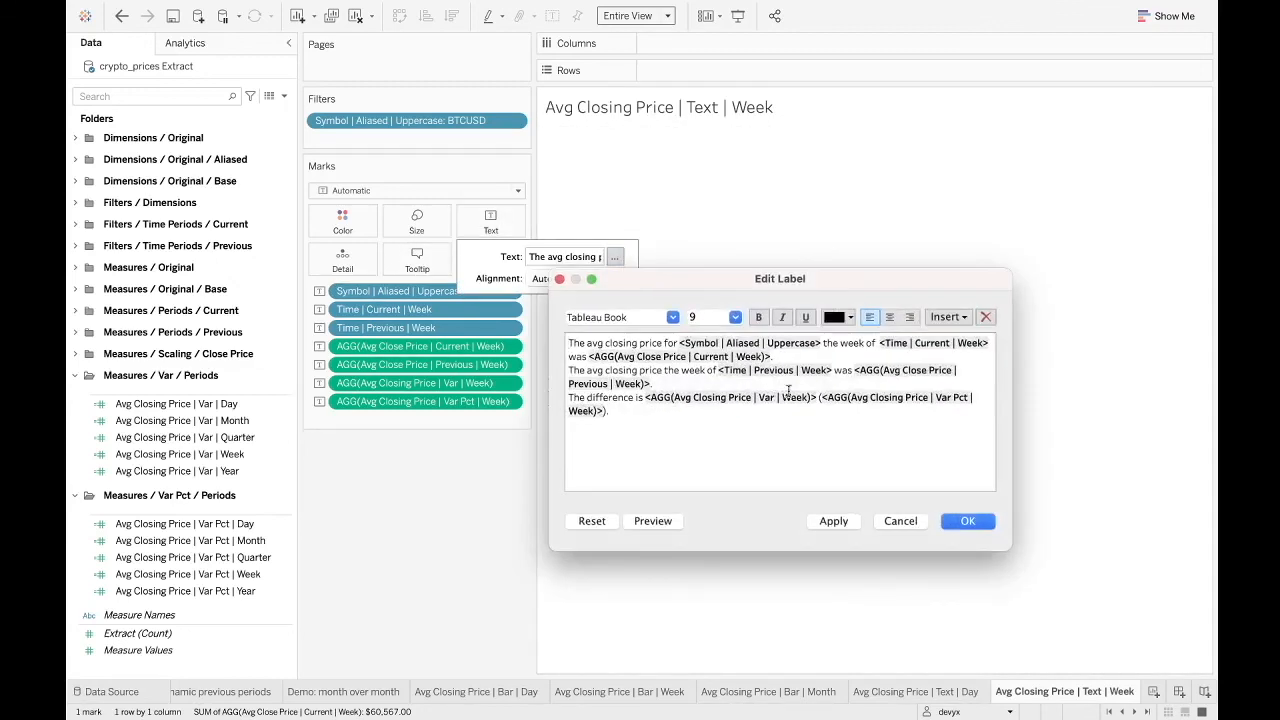
{"action": "left_click", "coordinate": [877, 343]}
{"action": "left_click", "coordinate": [978, 523]}
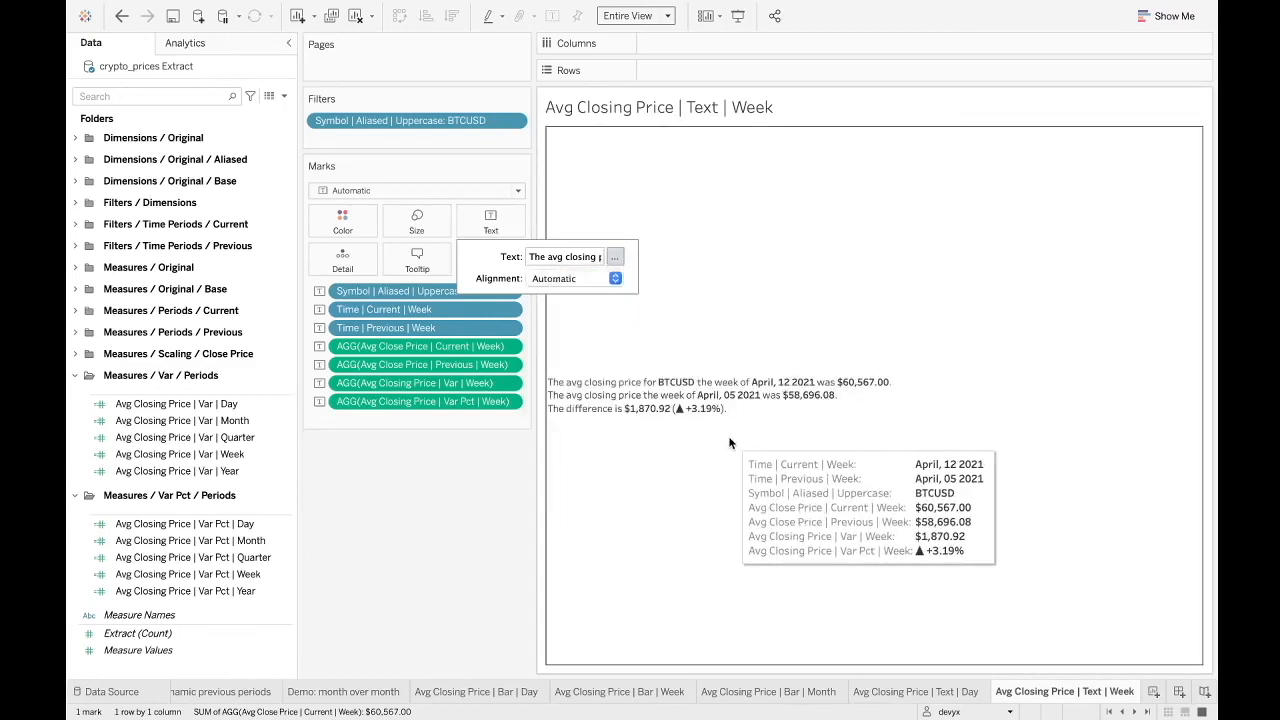
{"action": "left_click", "coordinate": [727, 465]}
{"action": "left_click", "coordinate": [805, 355]}
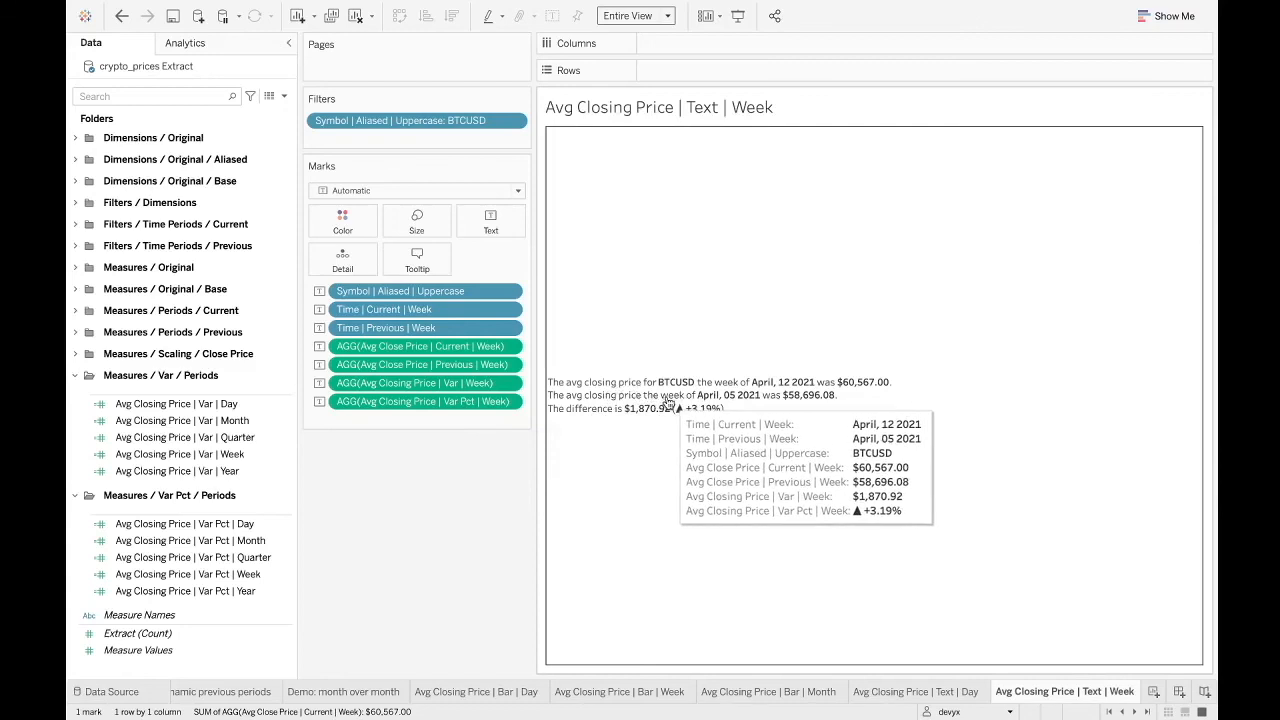
Reopen the Week sheet's text label to check its wording, then close it without editing
{"action": "left_click", "coordinate": [491, 224]}
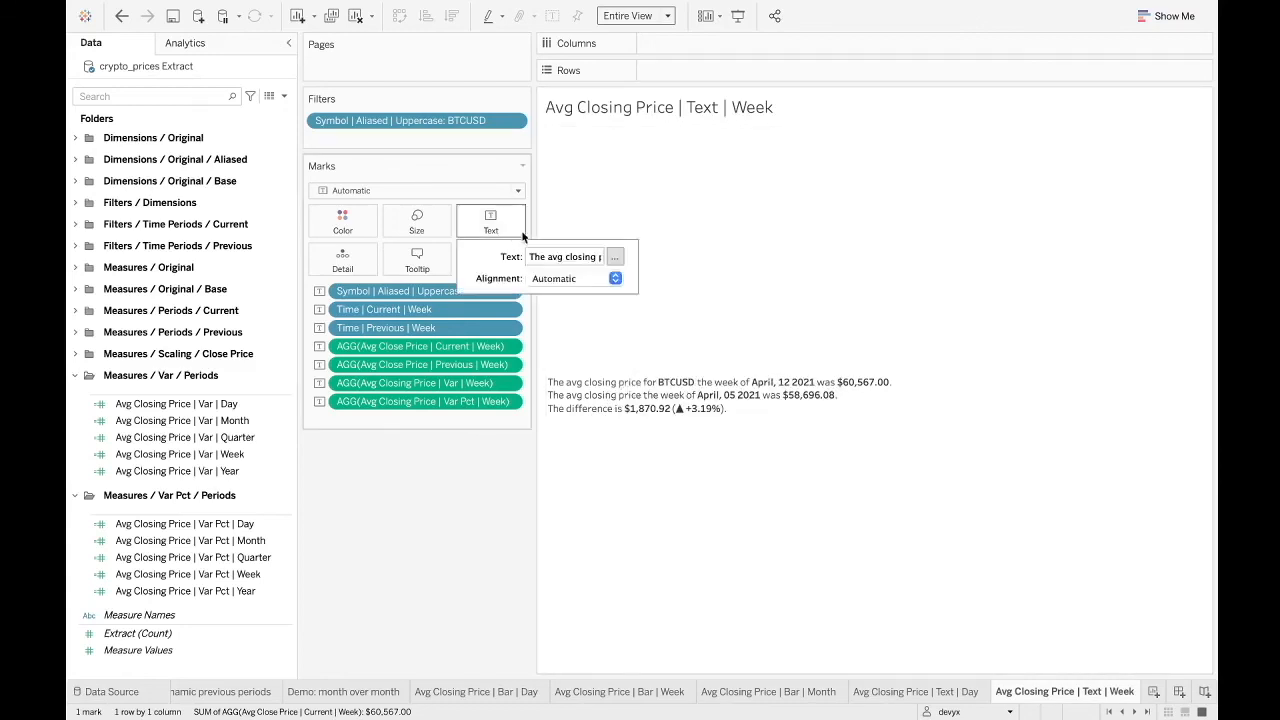
{"action": "left_click", "coordinate": [614, 257]}
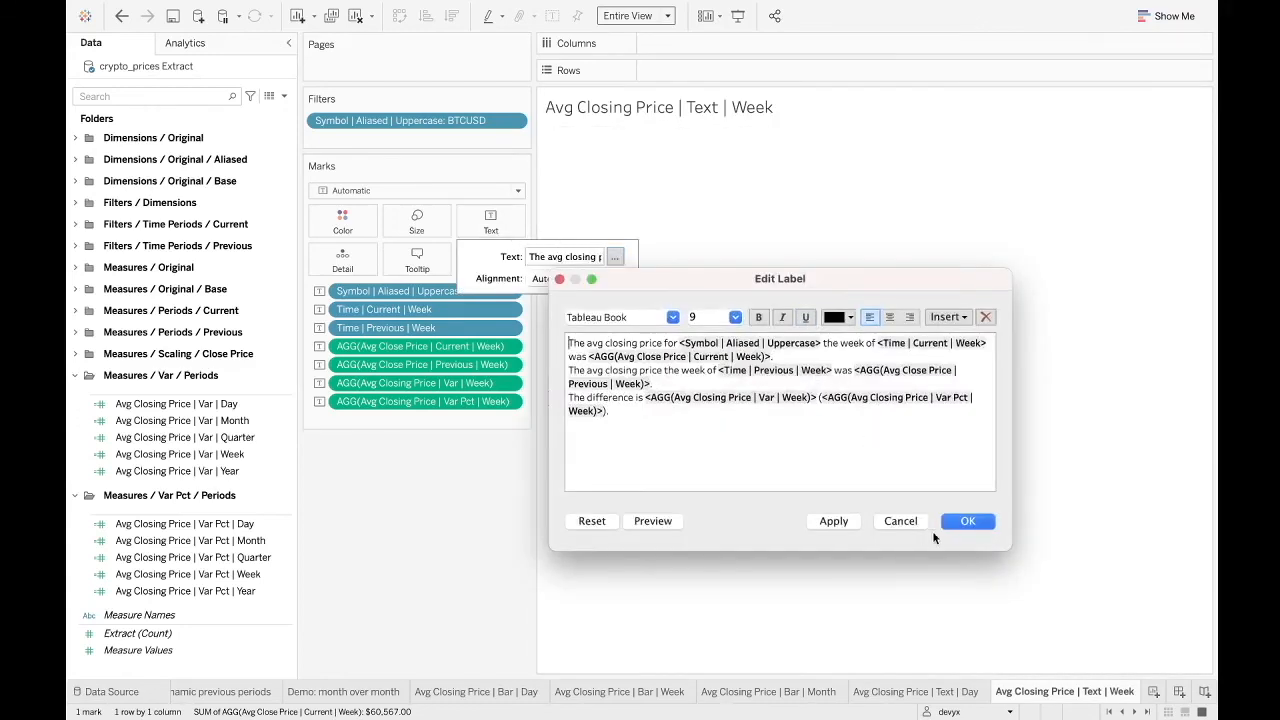
{"action": "left_click", "coordinate": [962, 522]}
Examine the daily, weekly, monthly and yearly comparison bars on the Crypto Price Scorecard dashboard
{"action": "mouse_move", "coordinate": [718, 543]}
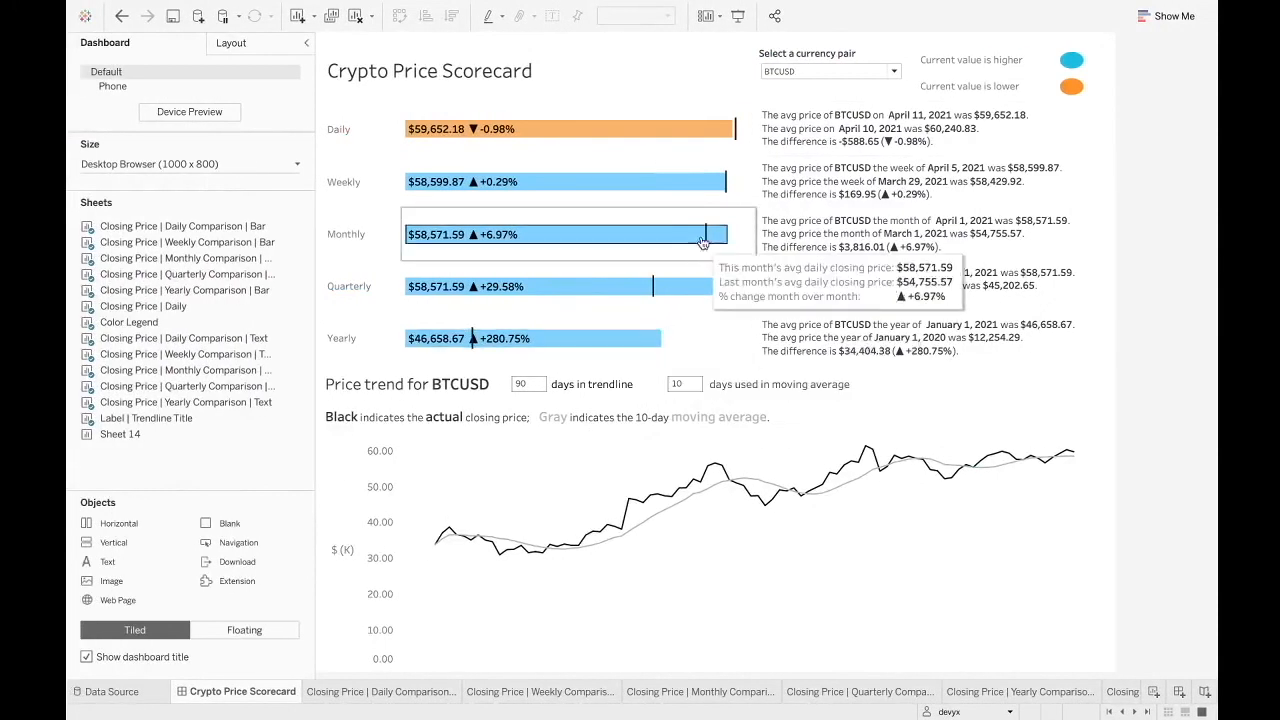
{"action": "left_click", "coordinate": [746, 136]}
{"action": "left_click", "coordinate": [744, 187]}
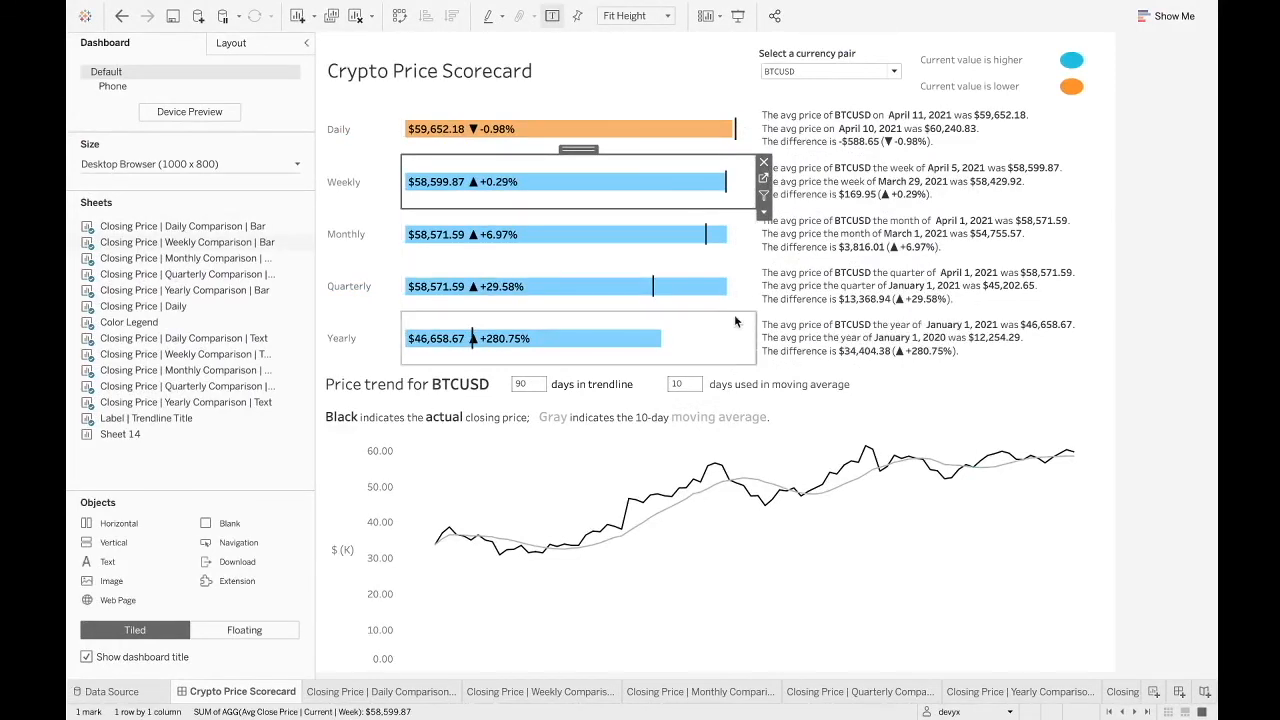
{"action": "left_click", "coordinate": [731, 343]}
{"action": "left_click", "coordinate": [722, 352]}
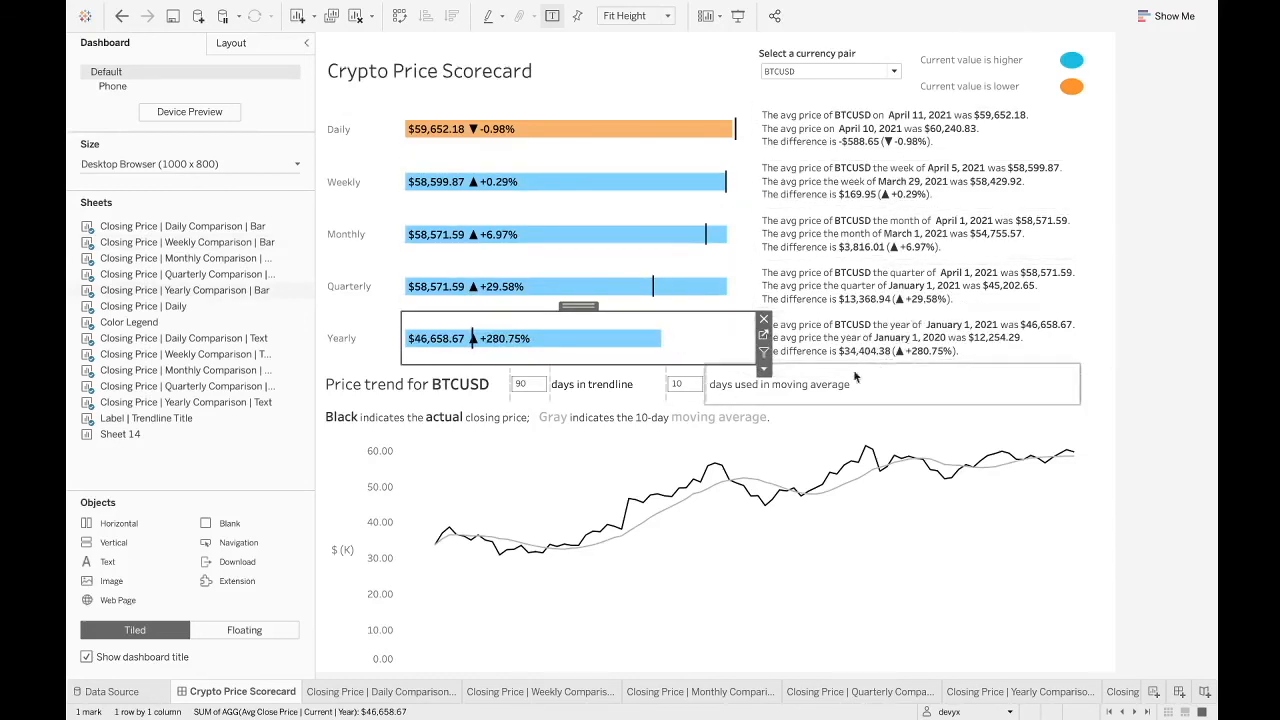
{"action": "left_click", "coordinate": [1191, 216]}
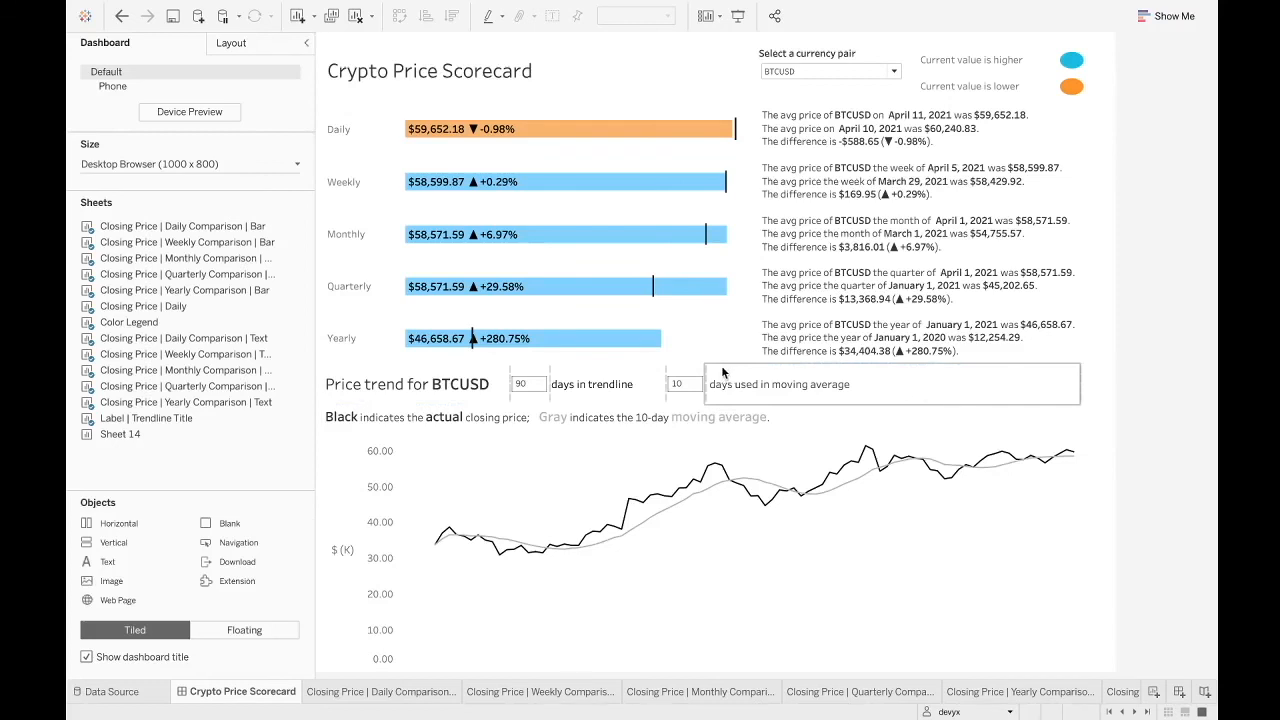
Set the days used in moving average to 15 on the Crypto Price Scorecard dashboard
{"action": "left_click", "coordinate": [672, 383]}
{"action": "double_click", "coordinate": [672, 383]}
{"action": "type", "text": "15"}
{"action": "key", "text": "Return"}
{"action": "left_click", "coordinate": [701, 532]}
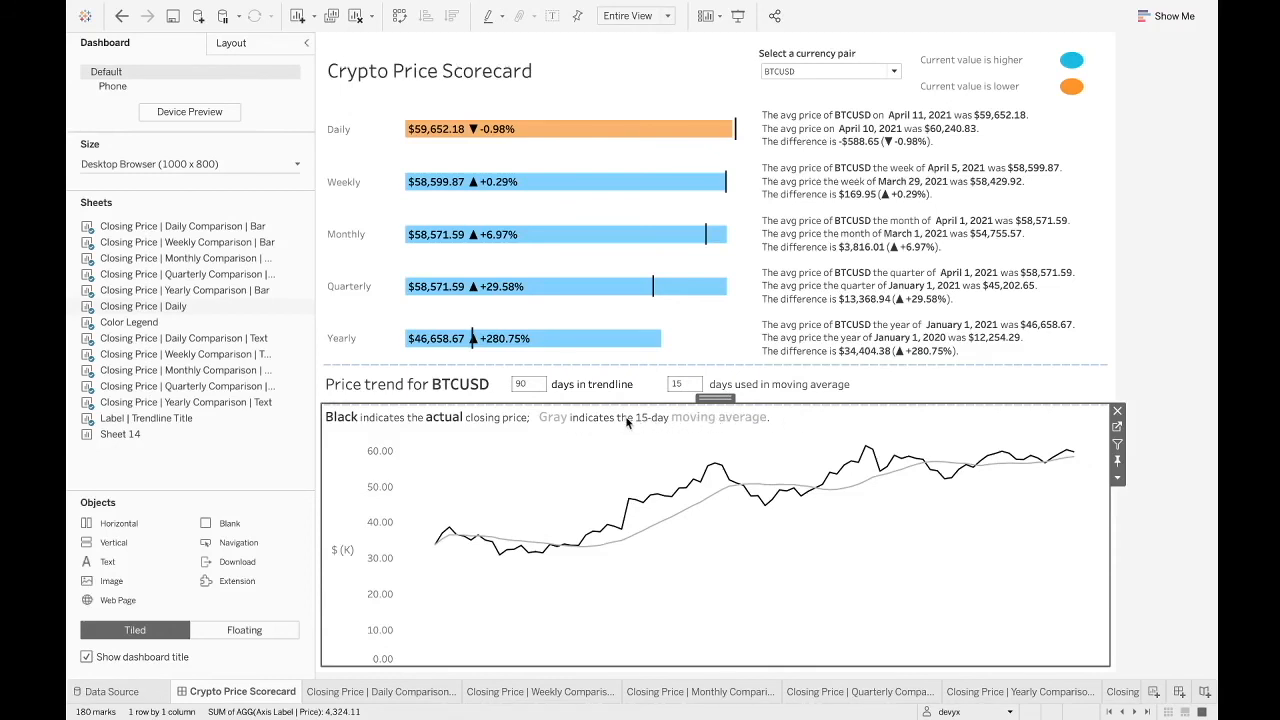
Set the days in trendline to 60 and inspect a point on the price trend chart
{"action": "left_click", "coordinate": [522, 384]}
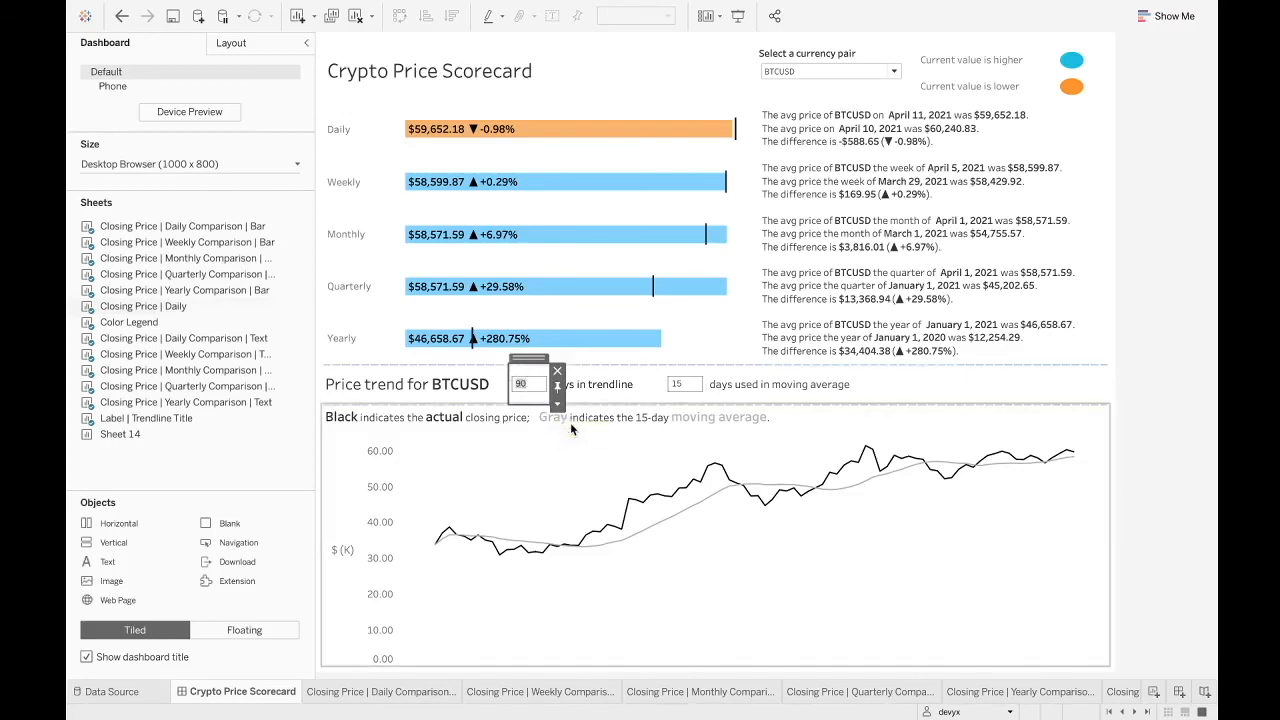
{"action": "type", "text": "60"}
{"action": "key", "text": "Return"}
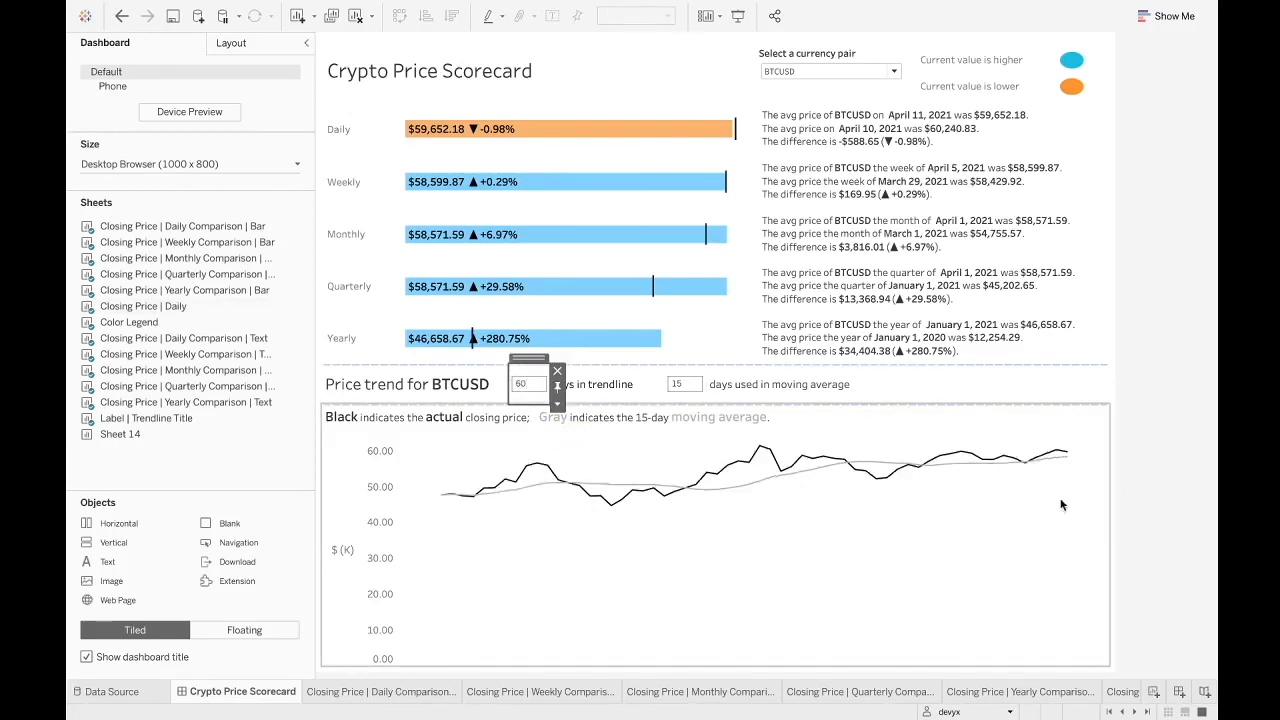
{"action": "left_click", "coordinate": [1142, 487]}
{"action": "mouse_move", "coordinate": [817, 469]}
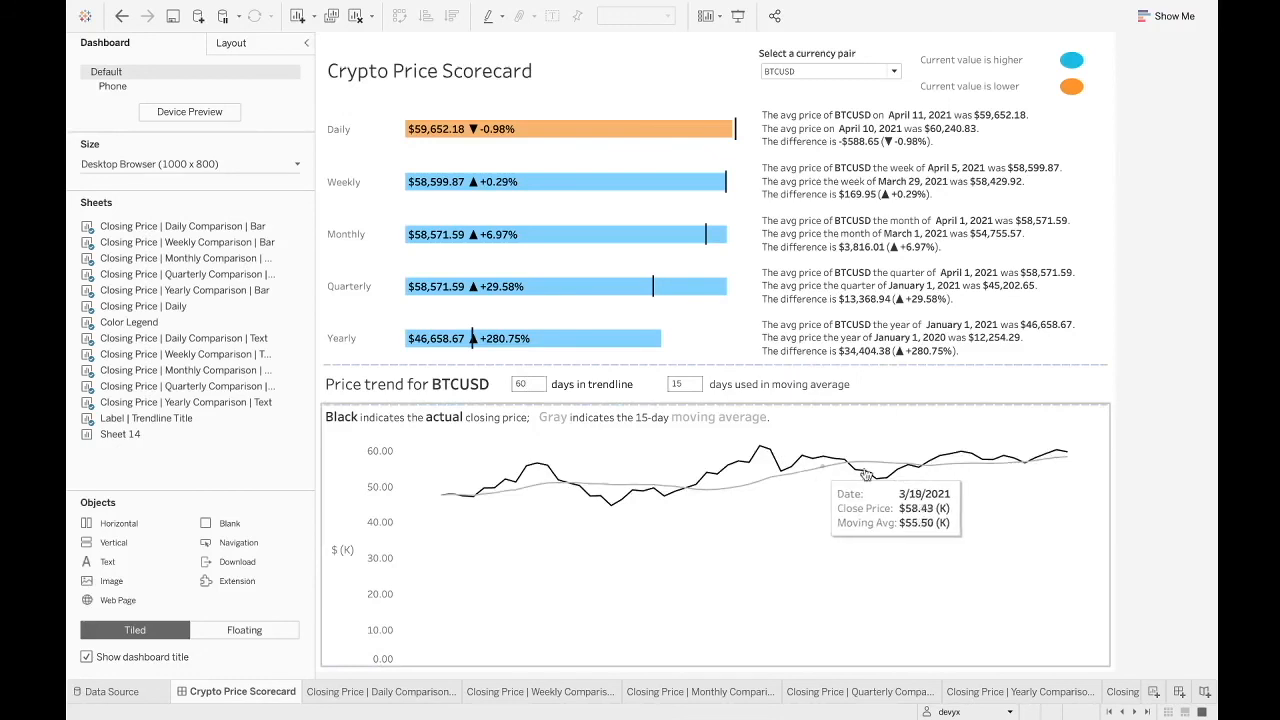